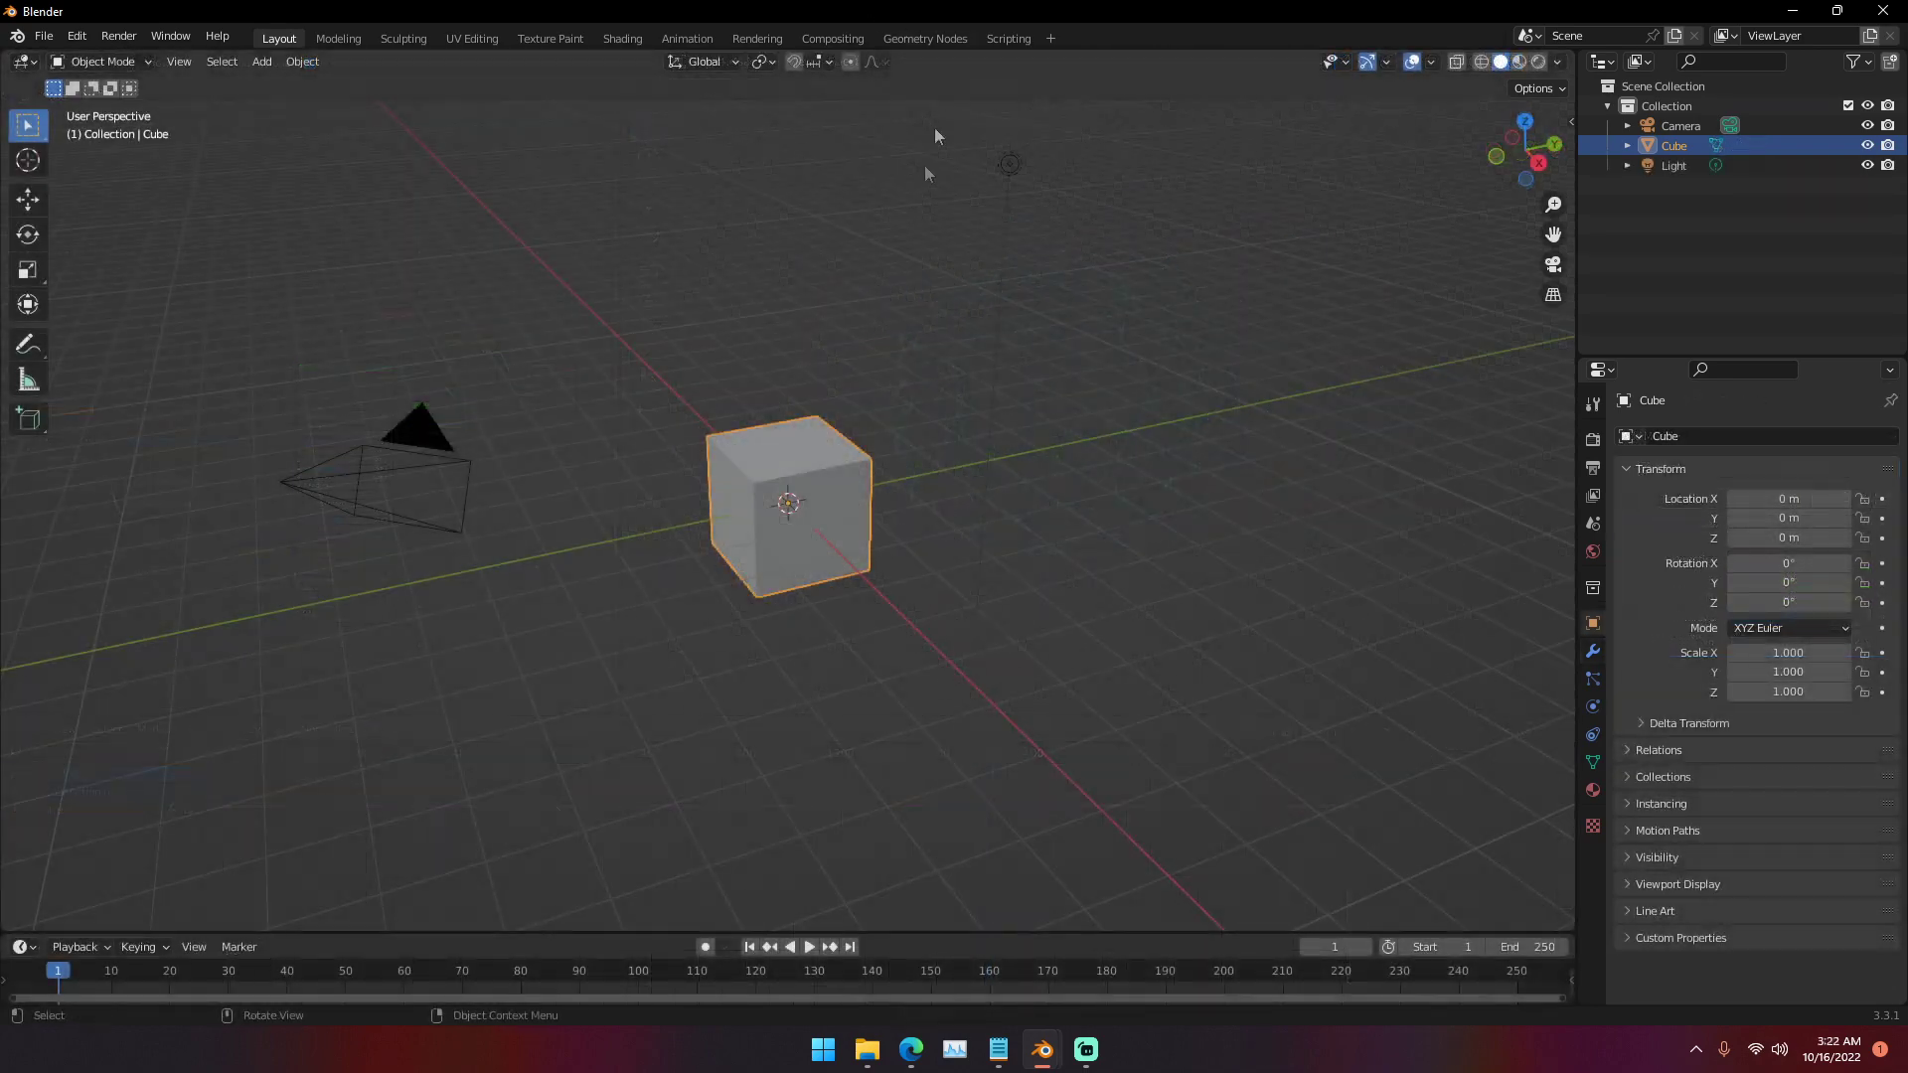
- Round the default cube into a sphere with a Ctrl+2 Subdivision Surface modifier
middle_click_drag(898, 281, 894, 350)
scroll(1043, 298, "up", 5)
scroll(981, 333, "down", 4)
key("ctrl+2")
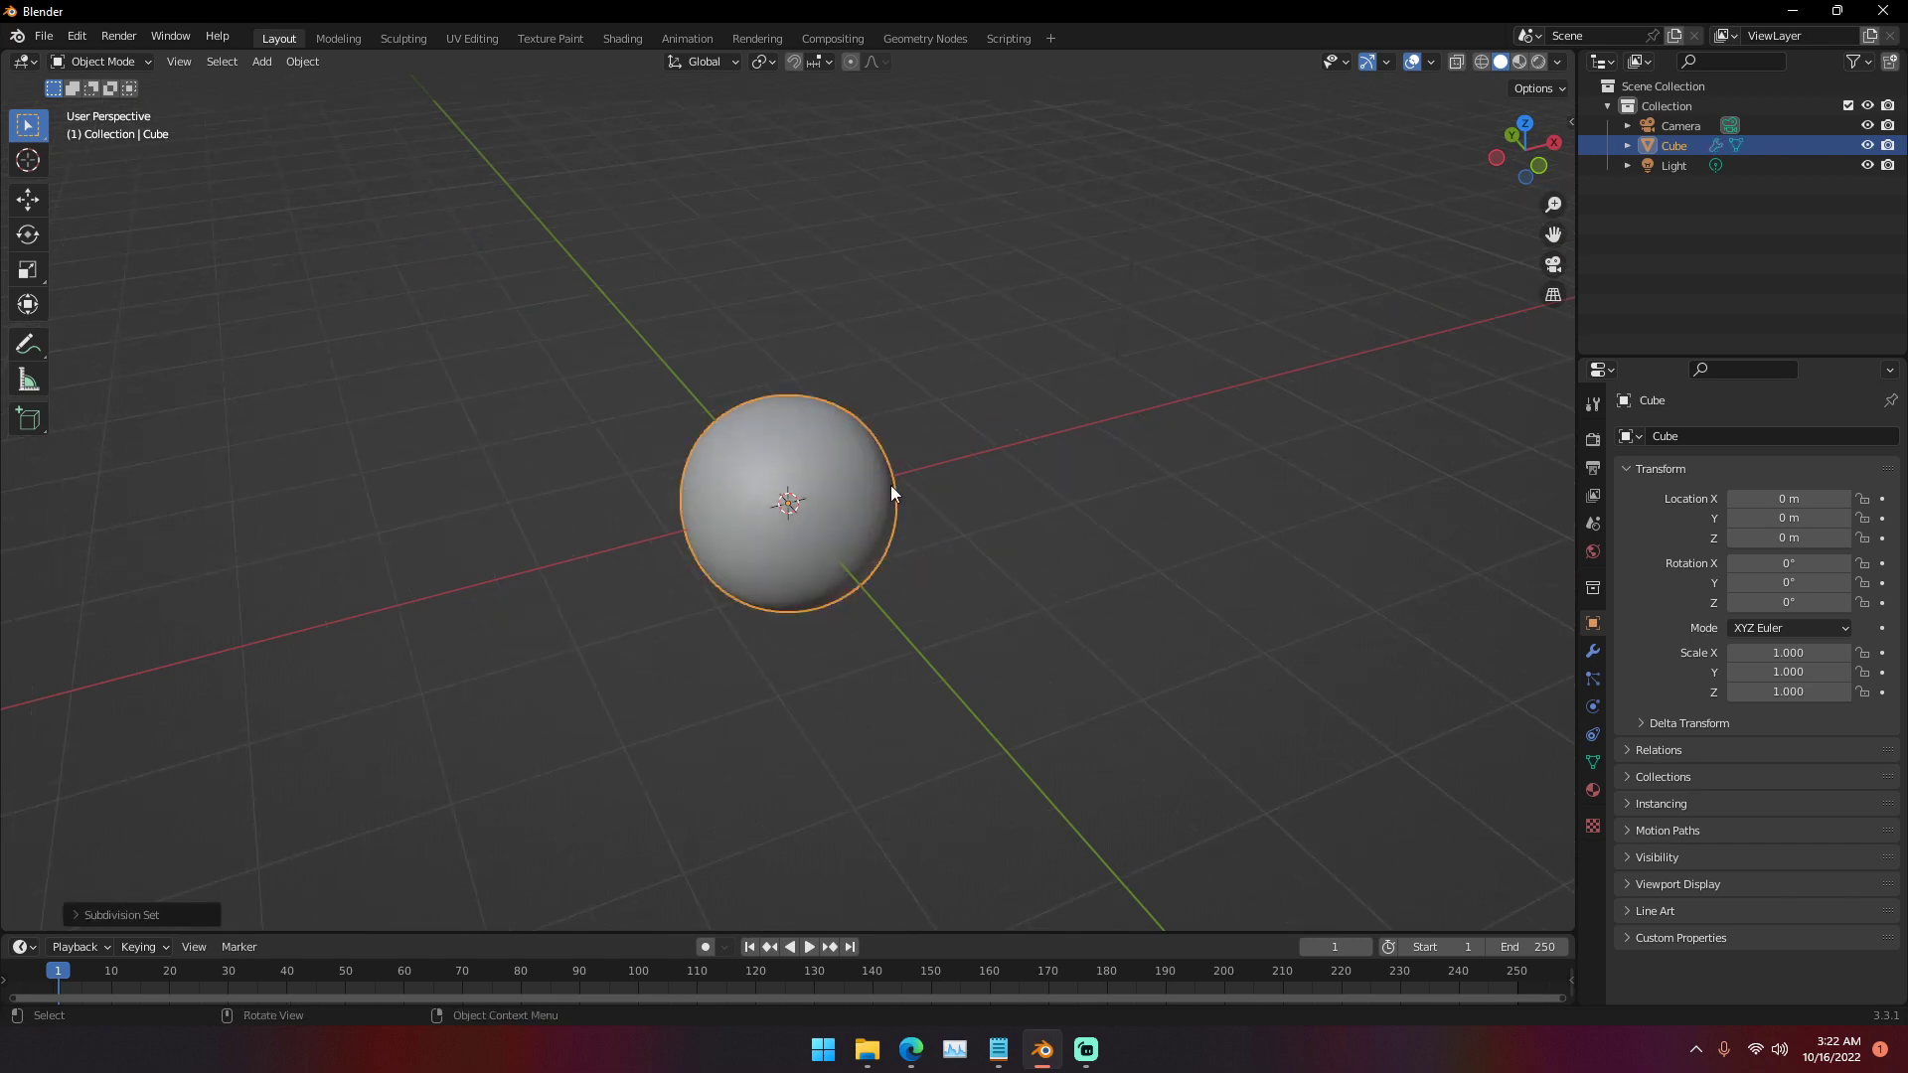
- Set the subdivision's viewport and render levels to 6 and apply the modifier
left_click(1593, 651)
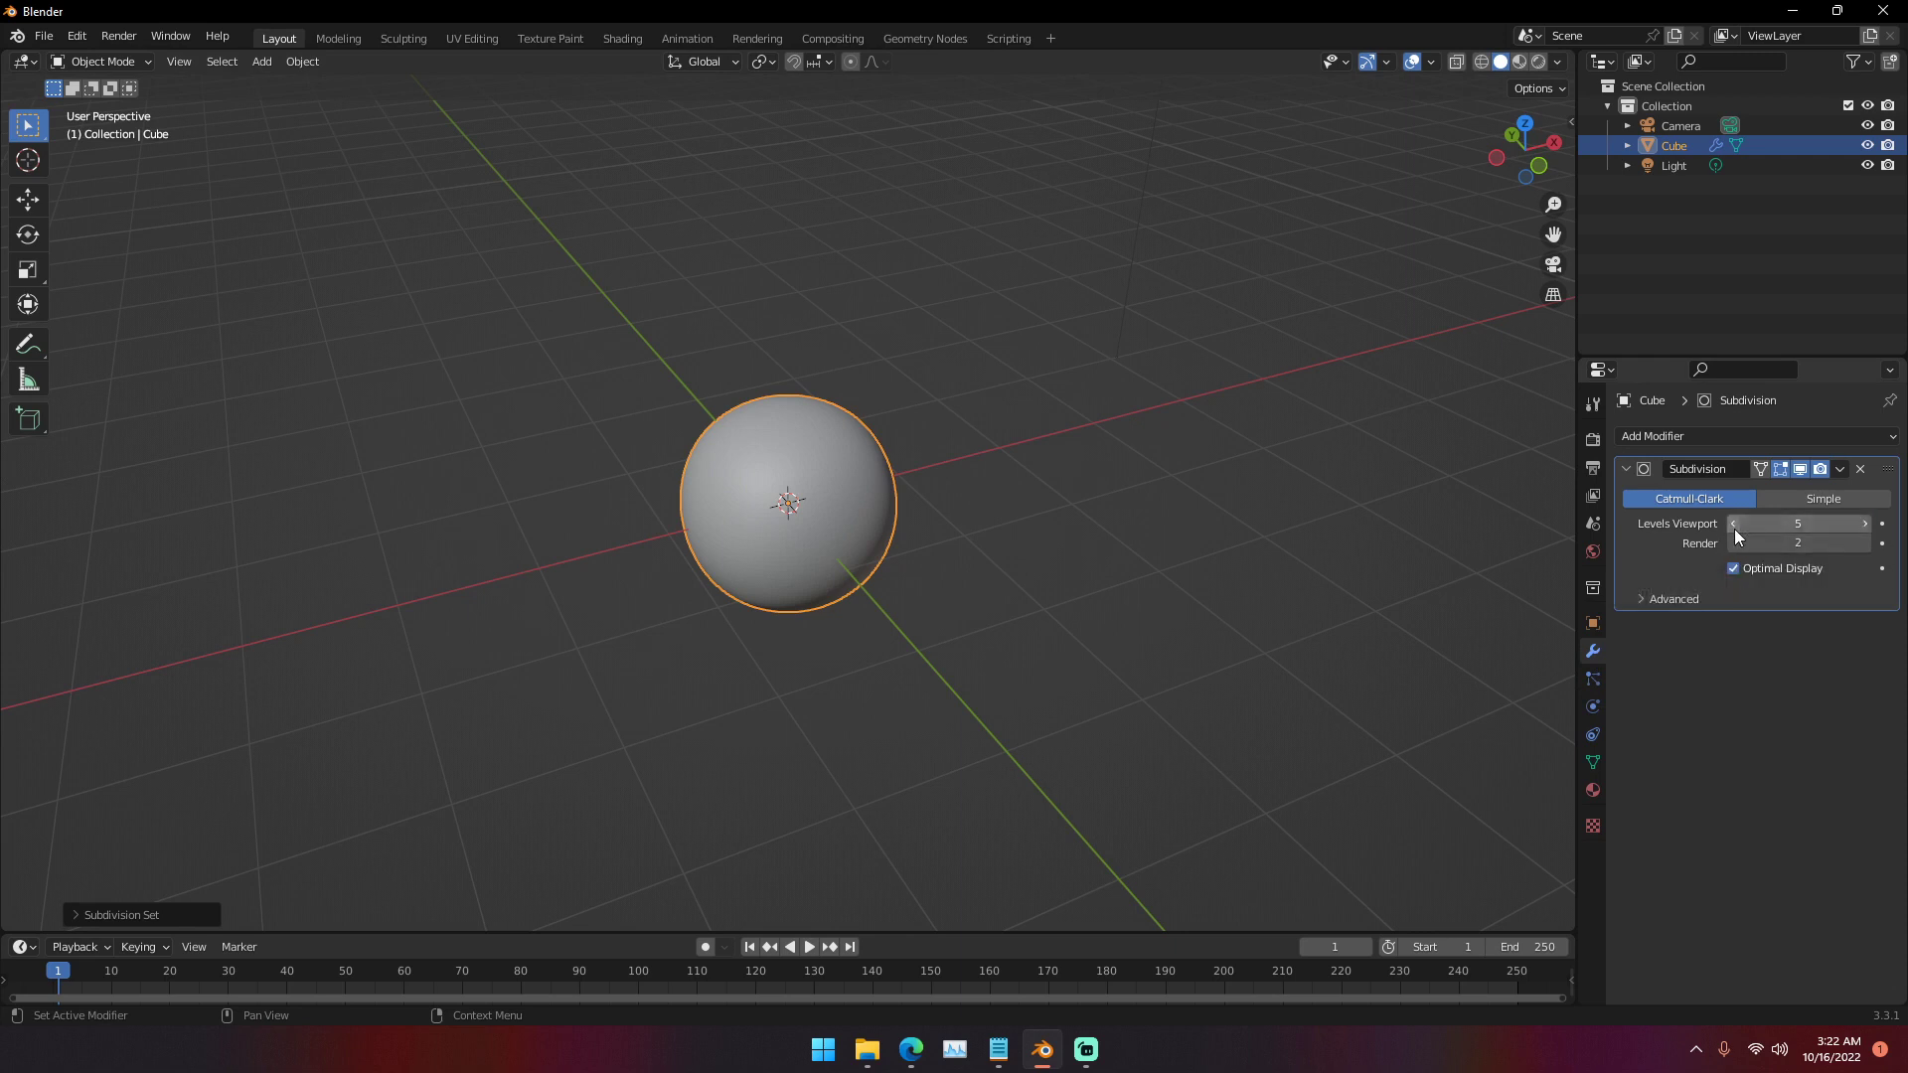
left_click(1865, 525)
left_click(1863, 544)
left_click(1864, 543)
left_click(1864, 543)
left_click(1863, 544)
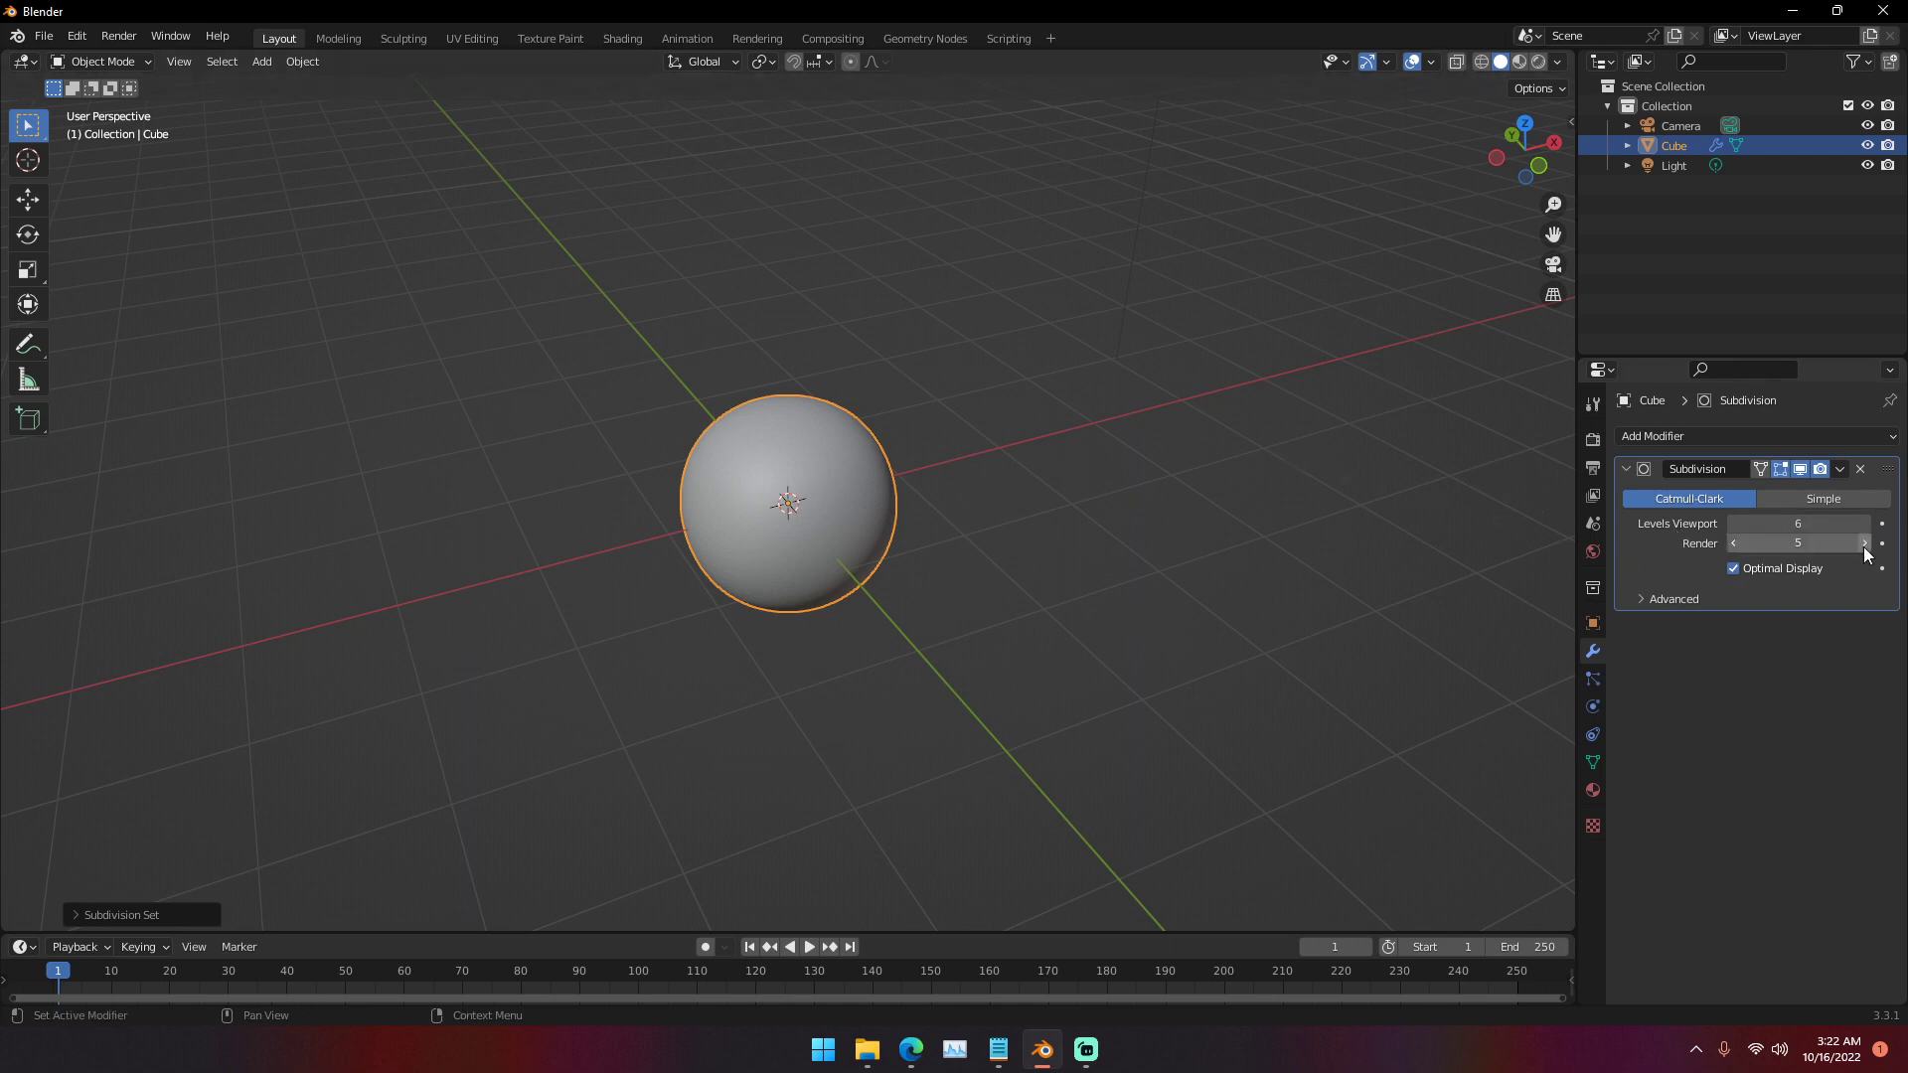
left_click(1840, 471)
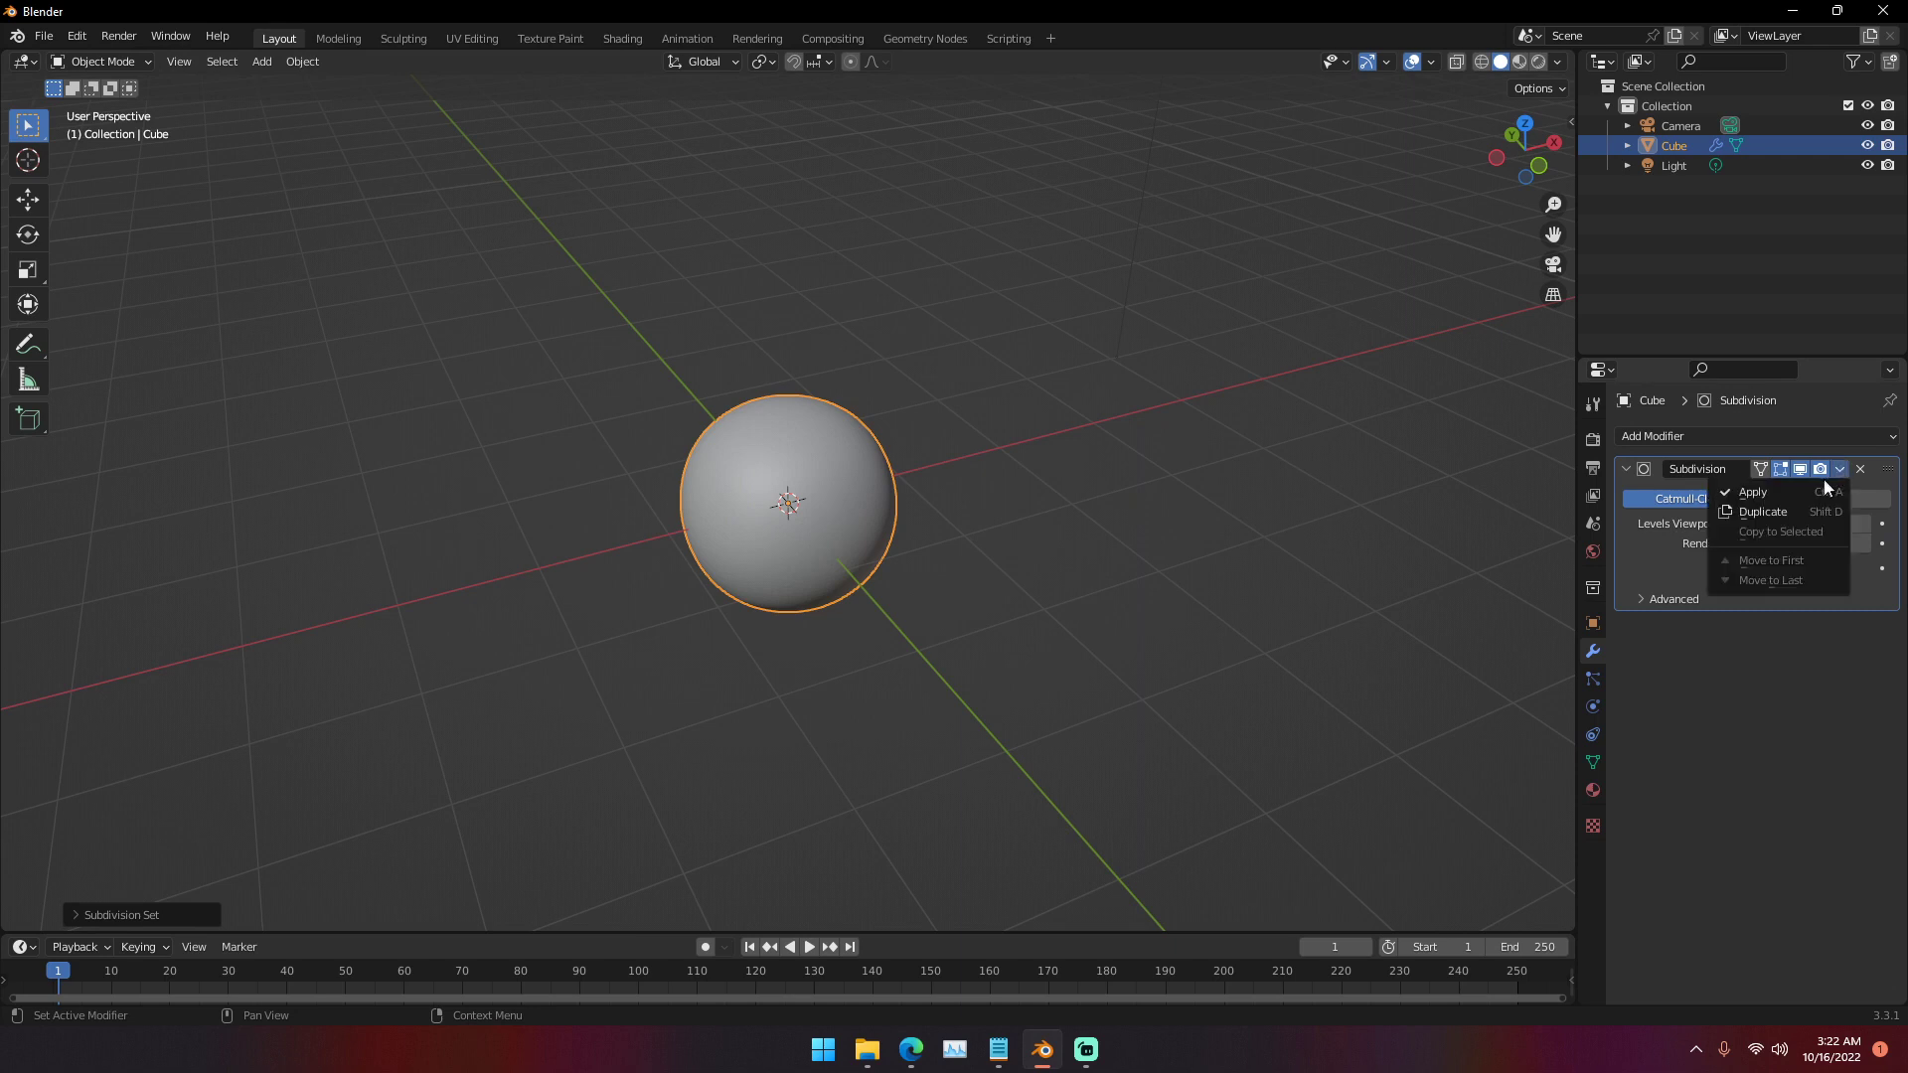
left_click(1816, 486)
- Scale the sphere up by 3 and apply all transforms
middle_click_drag(904, 354, 805, 354)
scroll(856, 404, "down", 4)
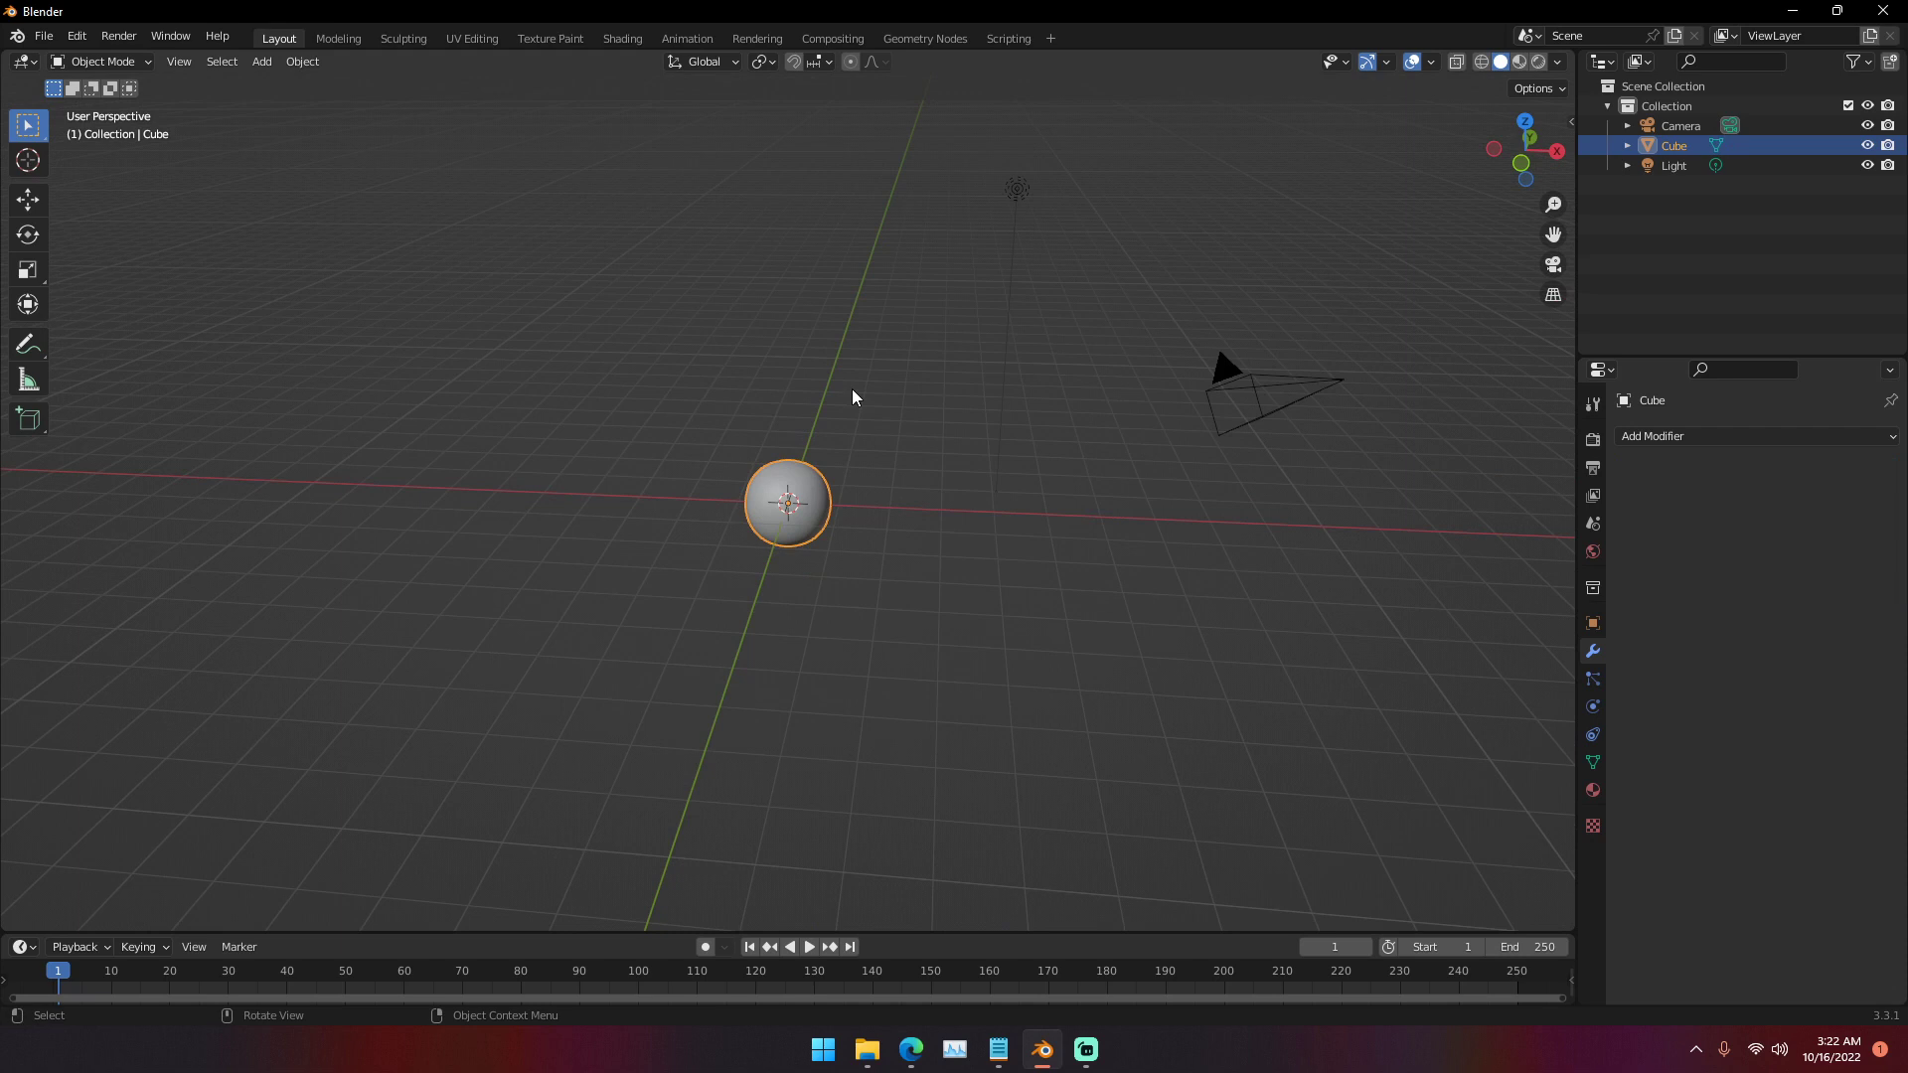
type("s3")
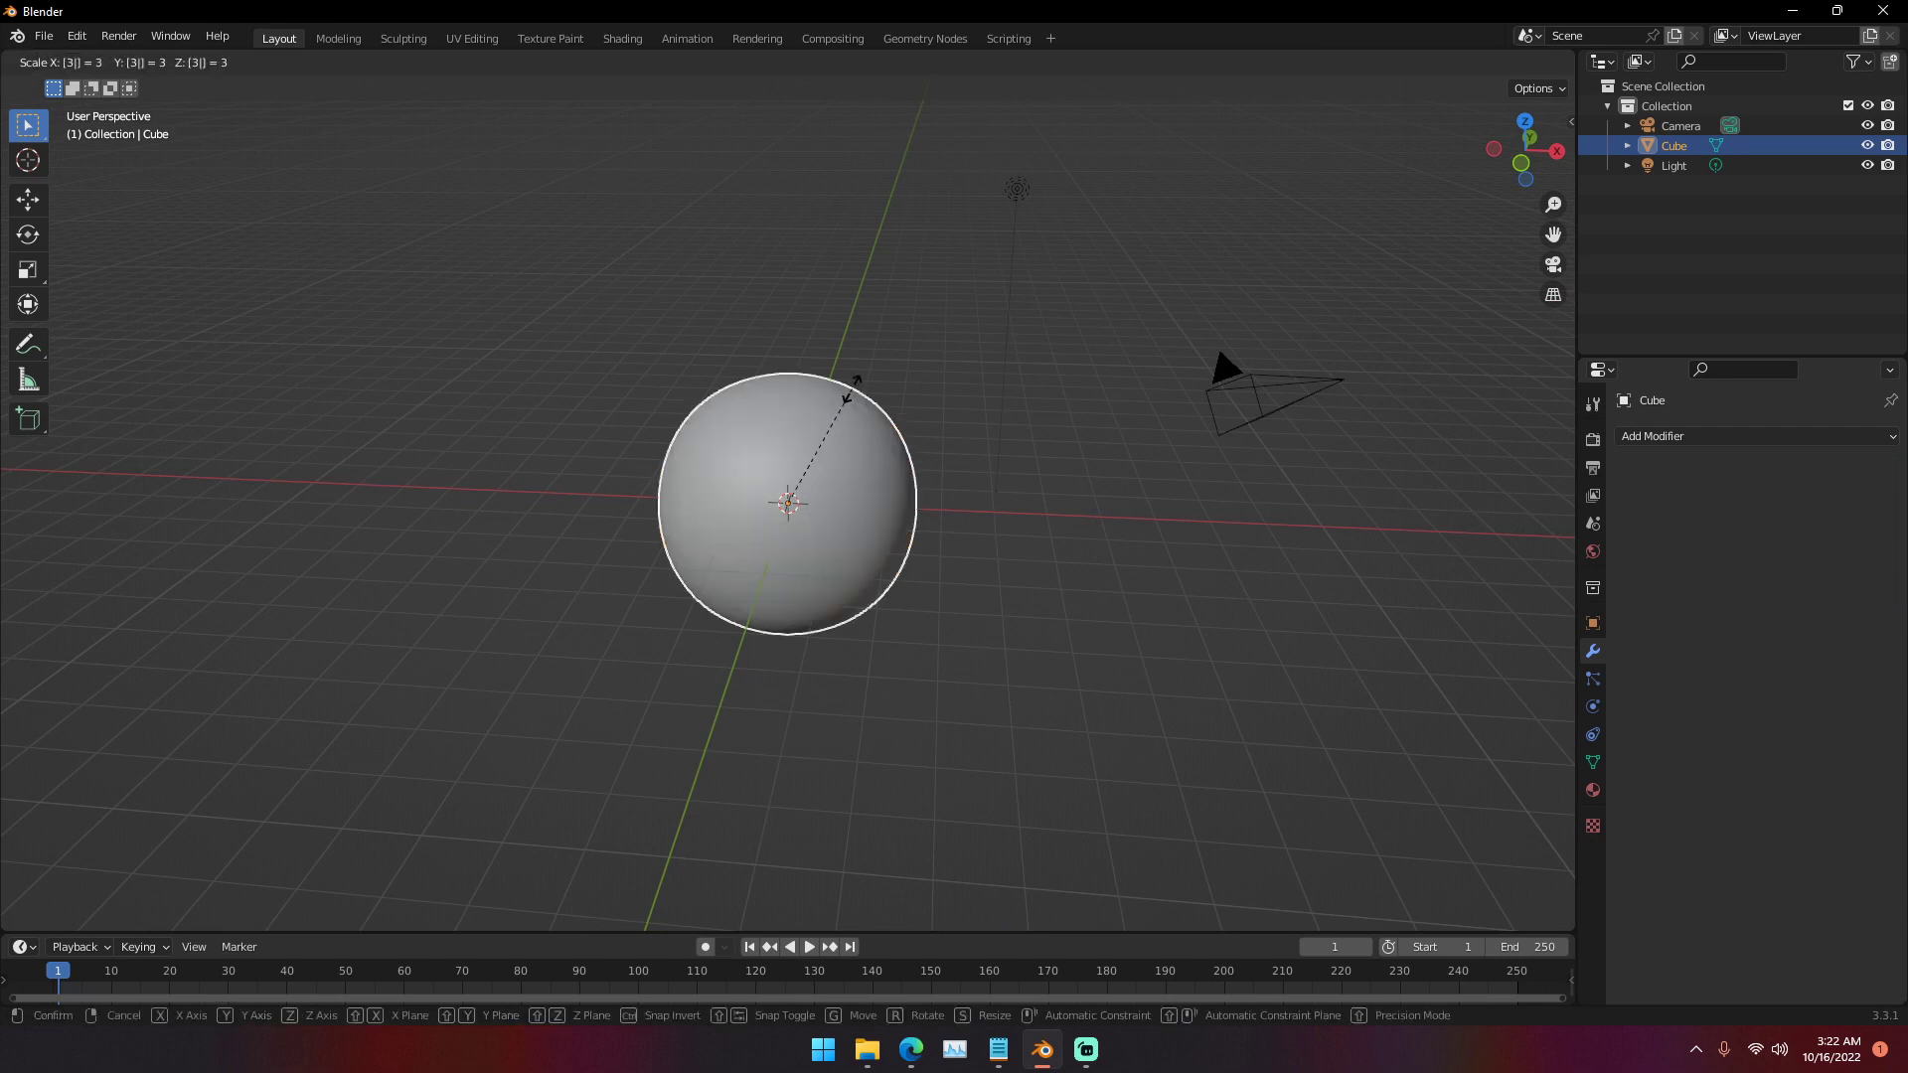
key("Return")
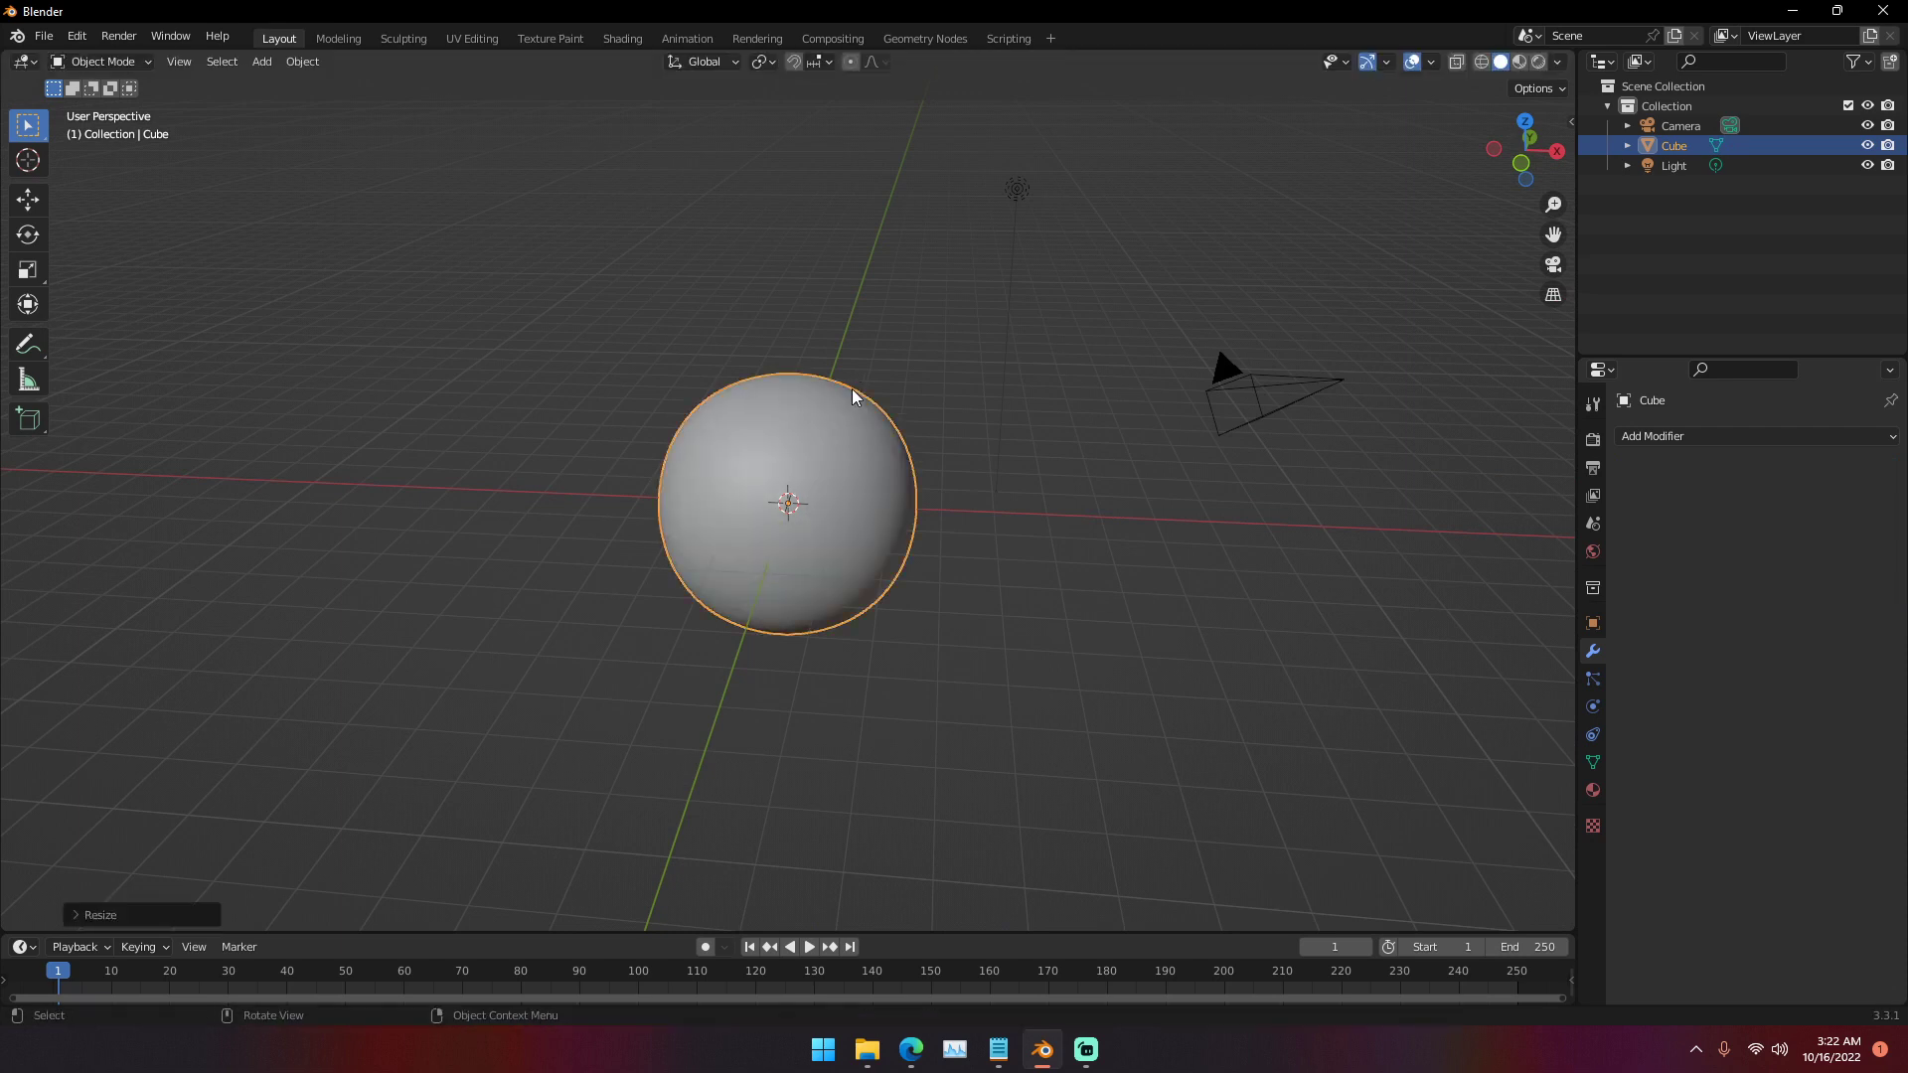
key("ctrl+a")
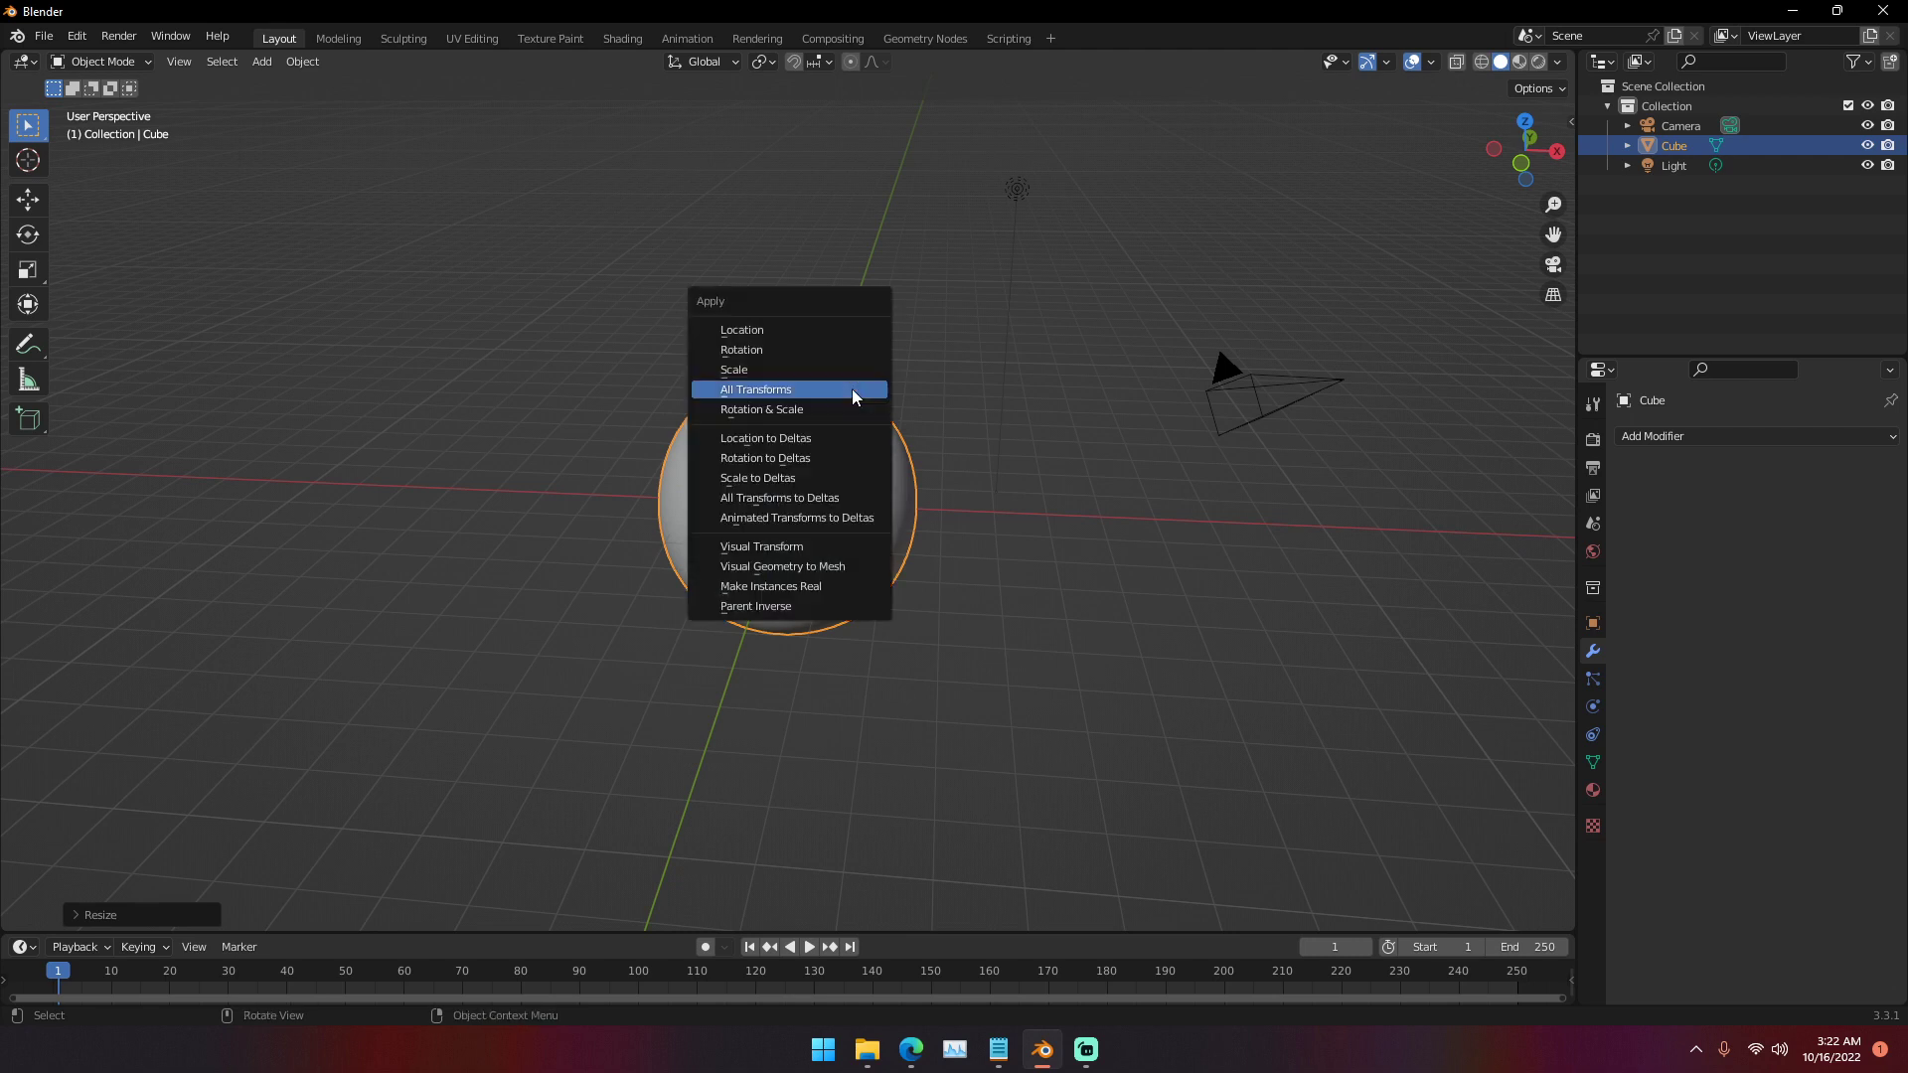
left_click(853, 398)
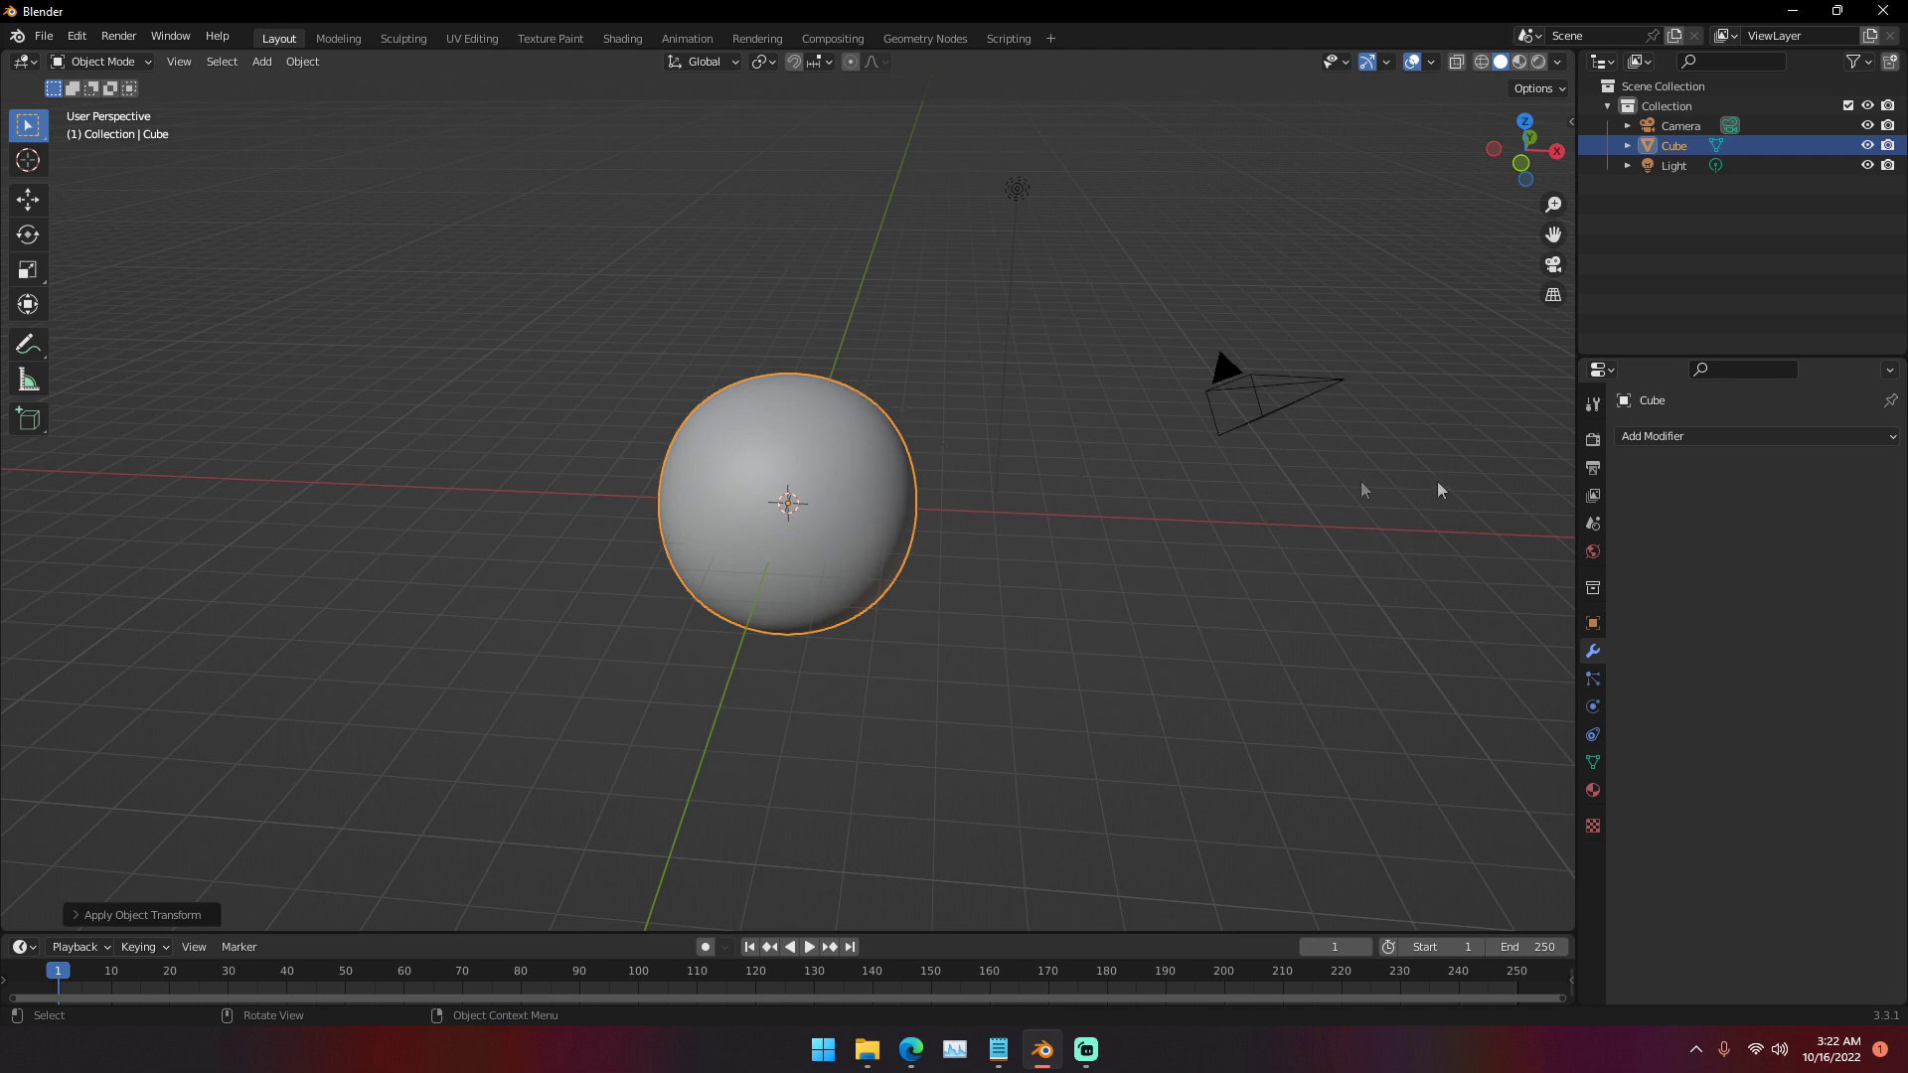
- Add a Displace modifier with a new texture and show that texture's type options
left_click(1629, 436)
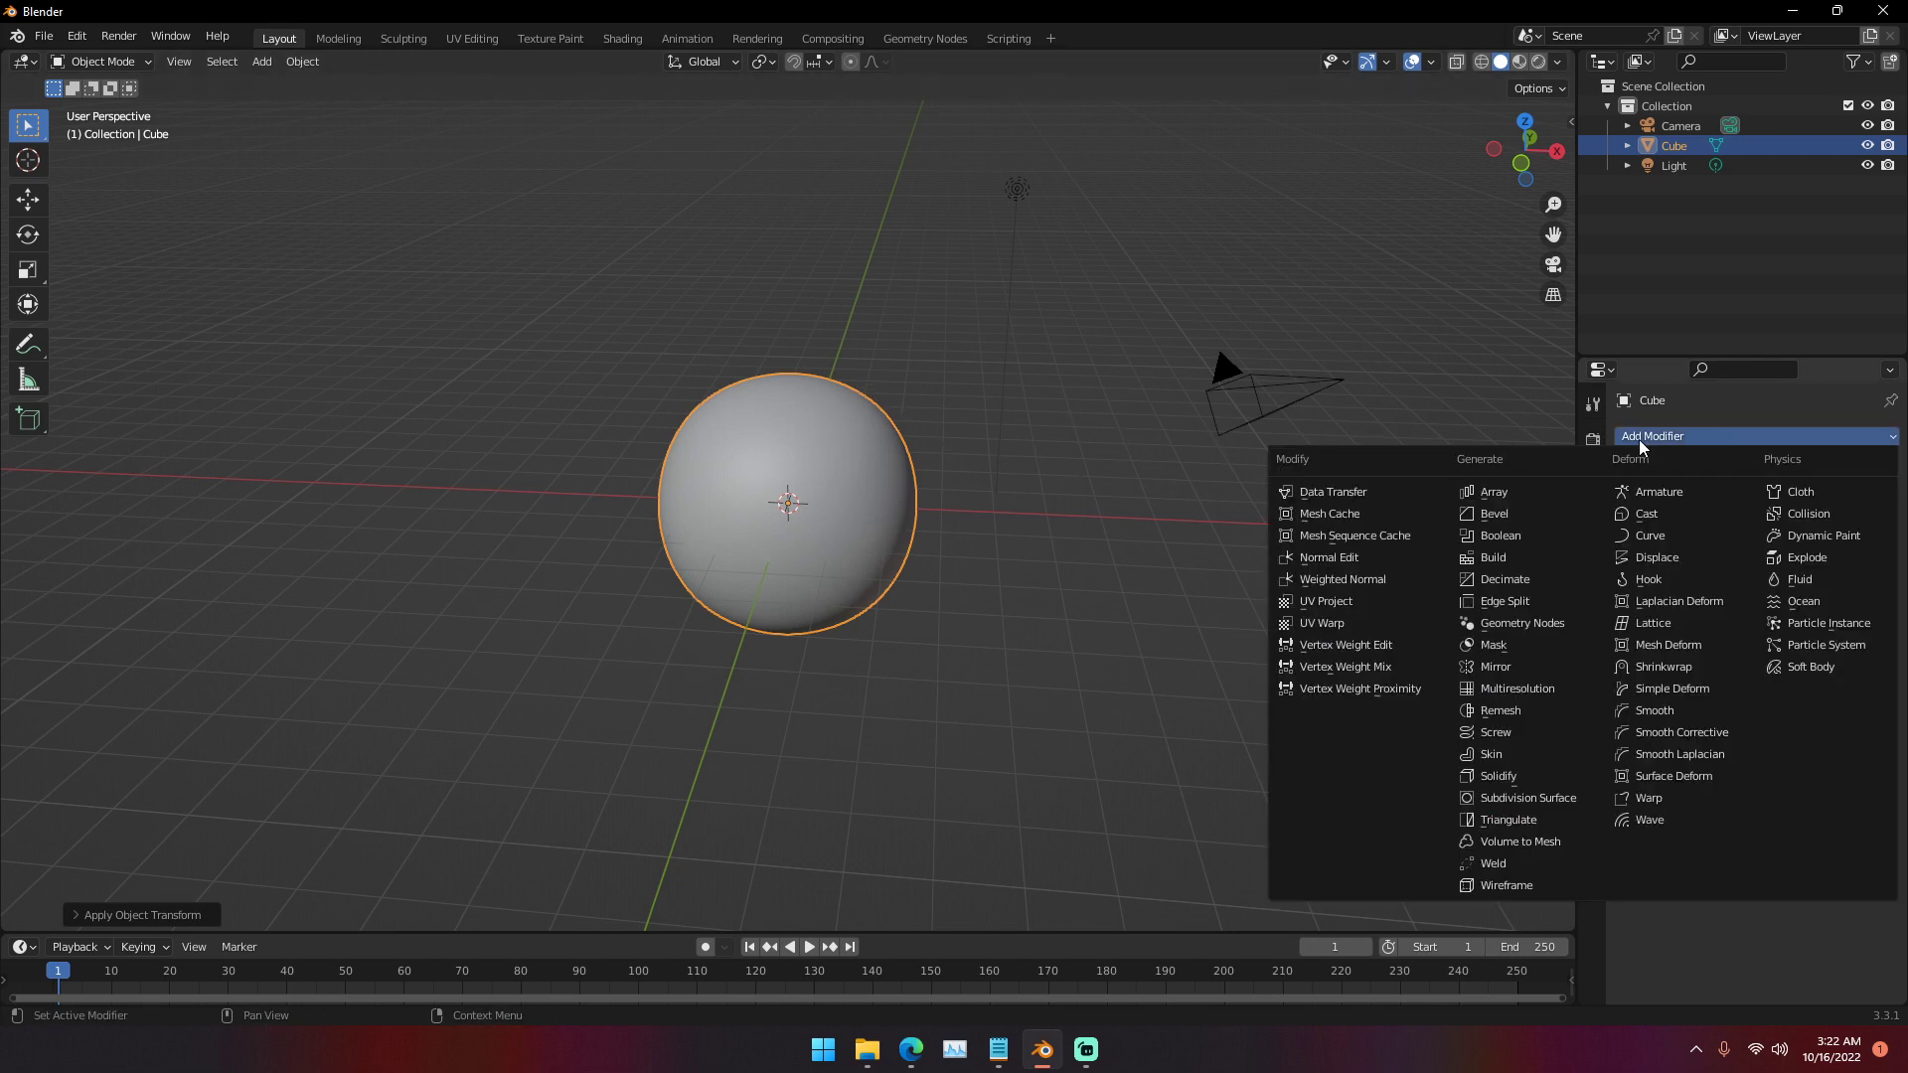
left_click(1656, 557)
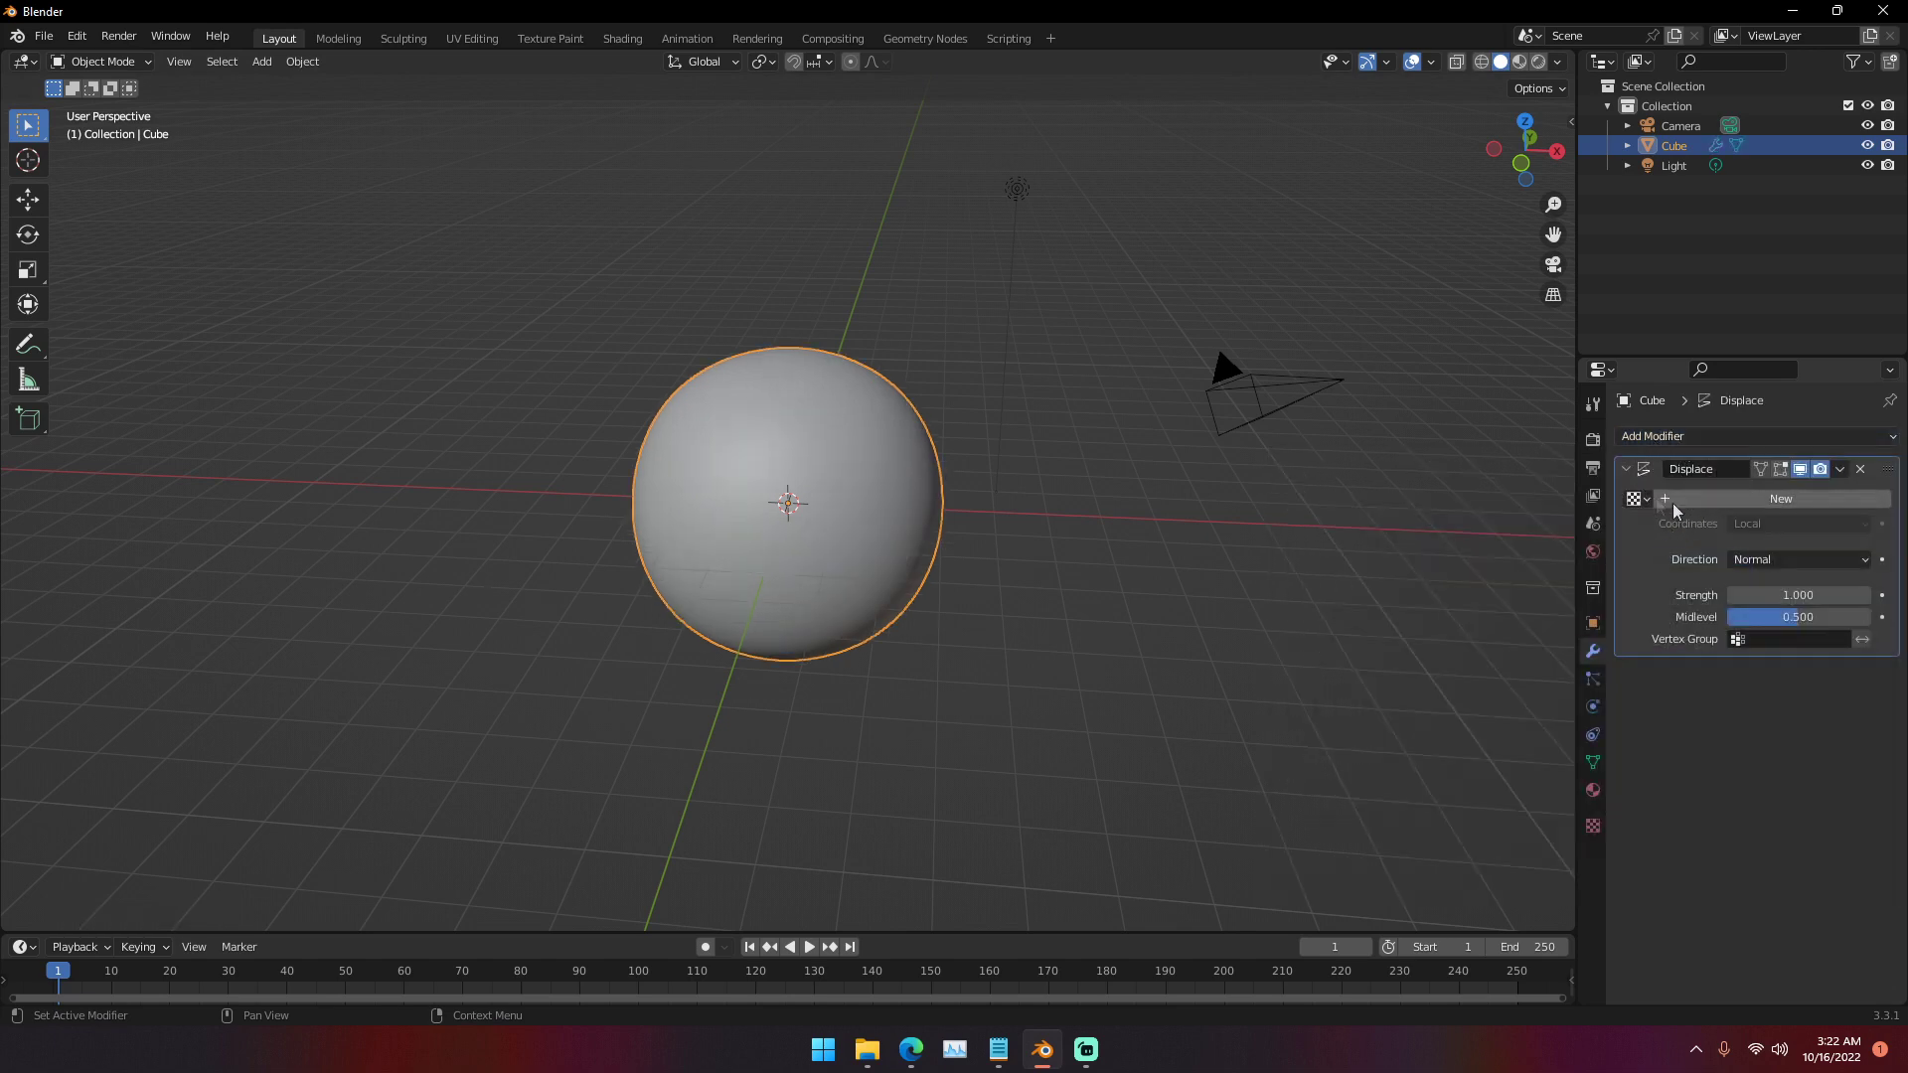
left_click(1695, 498)
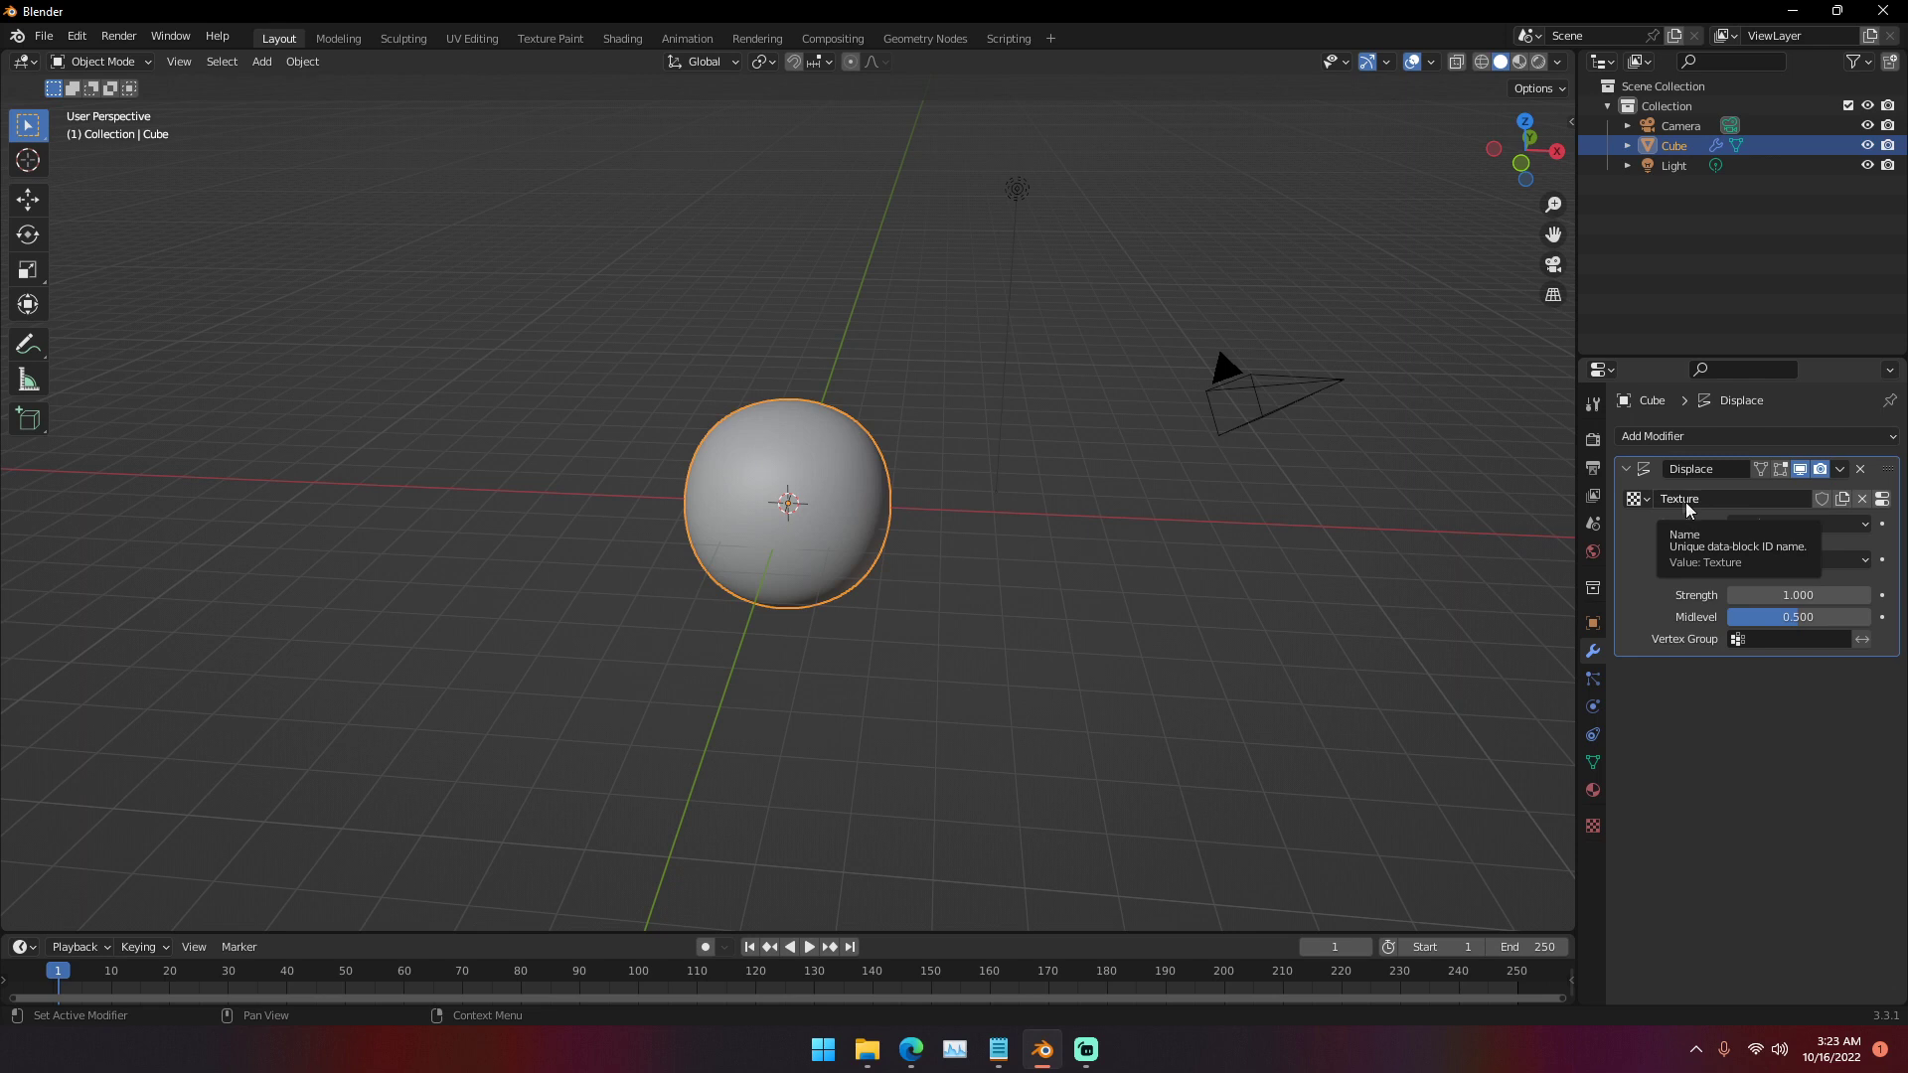
left_click(1593, 834)
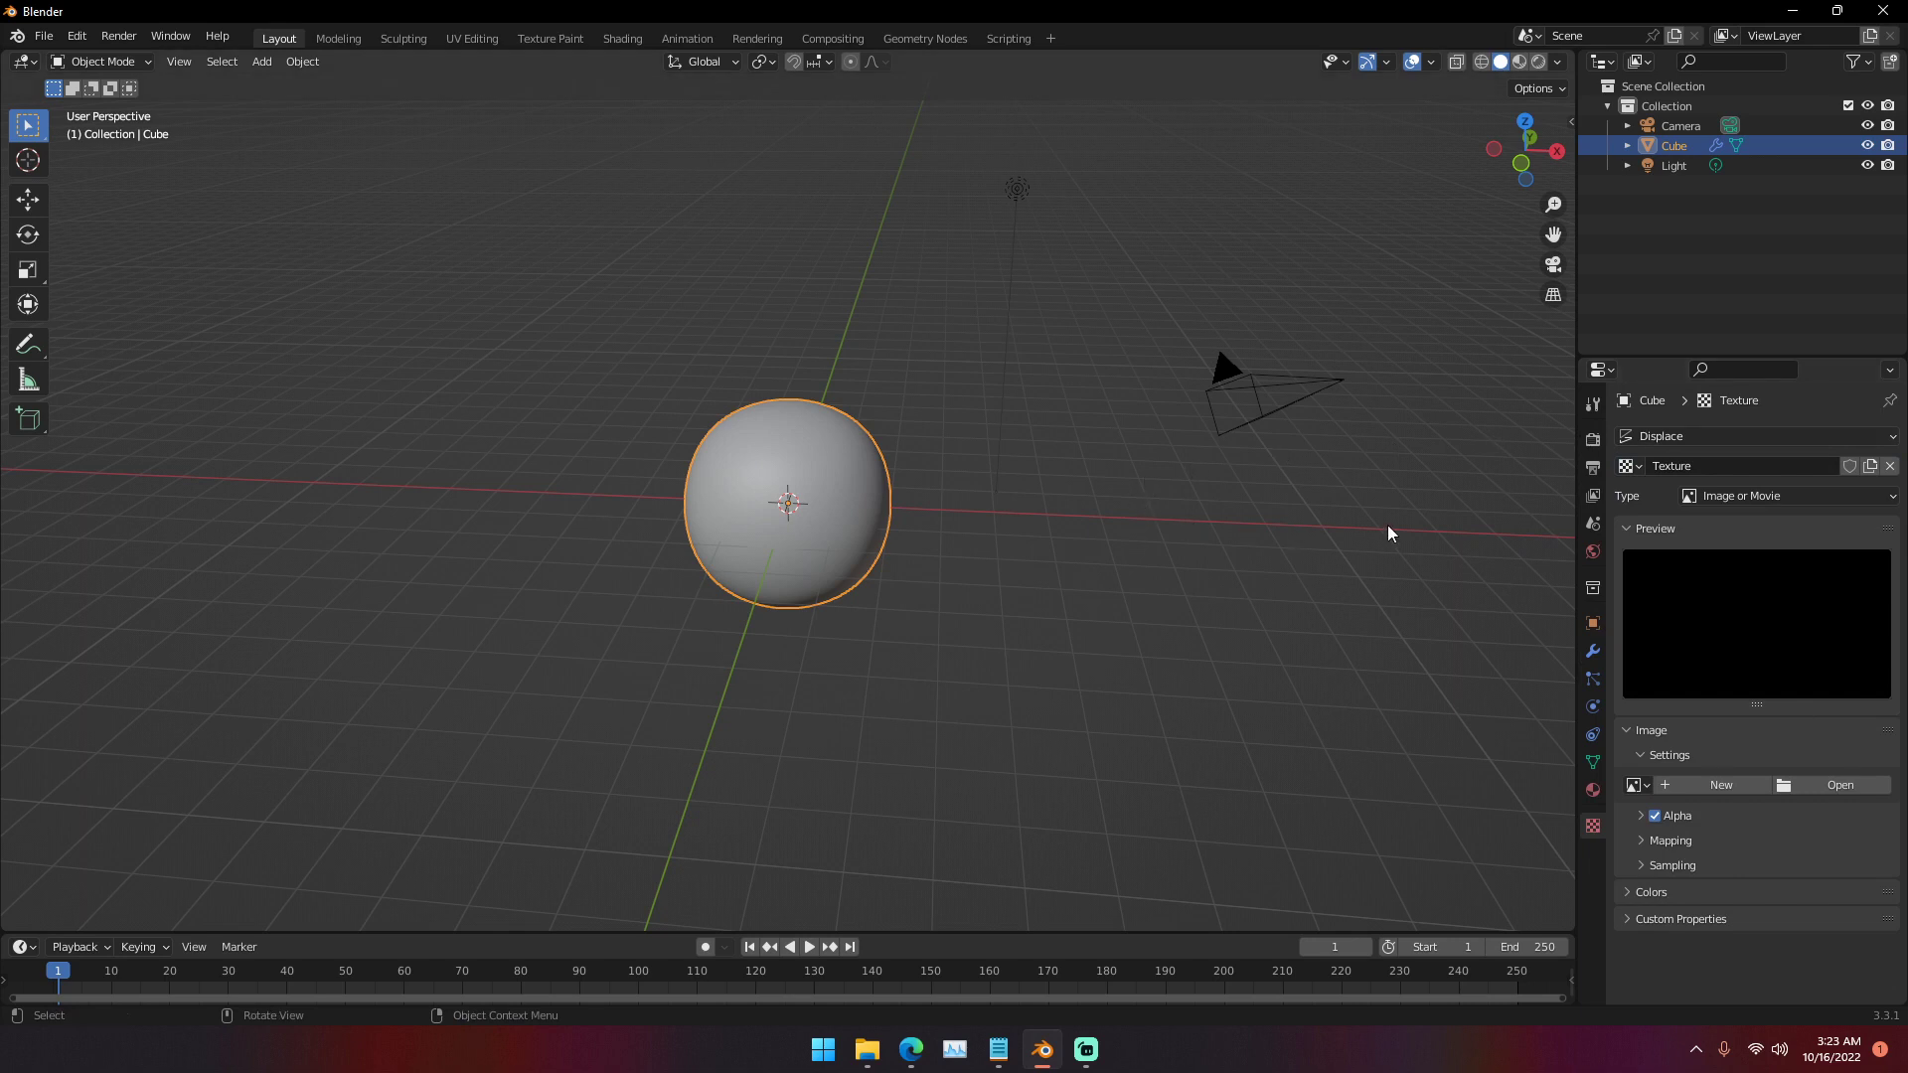
left_click(1695, 498)
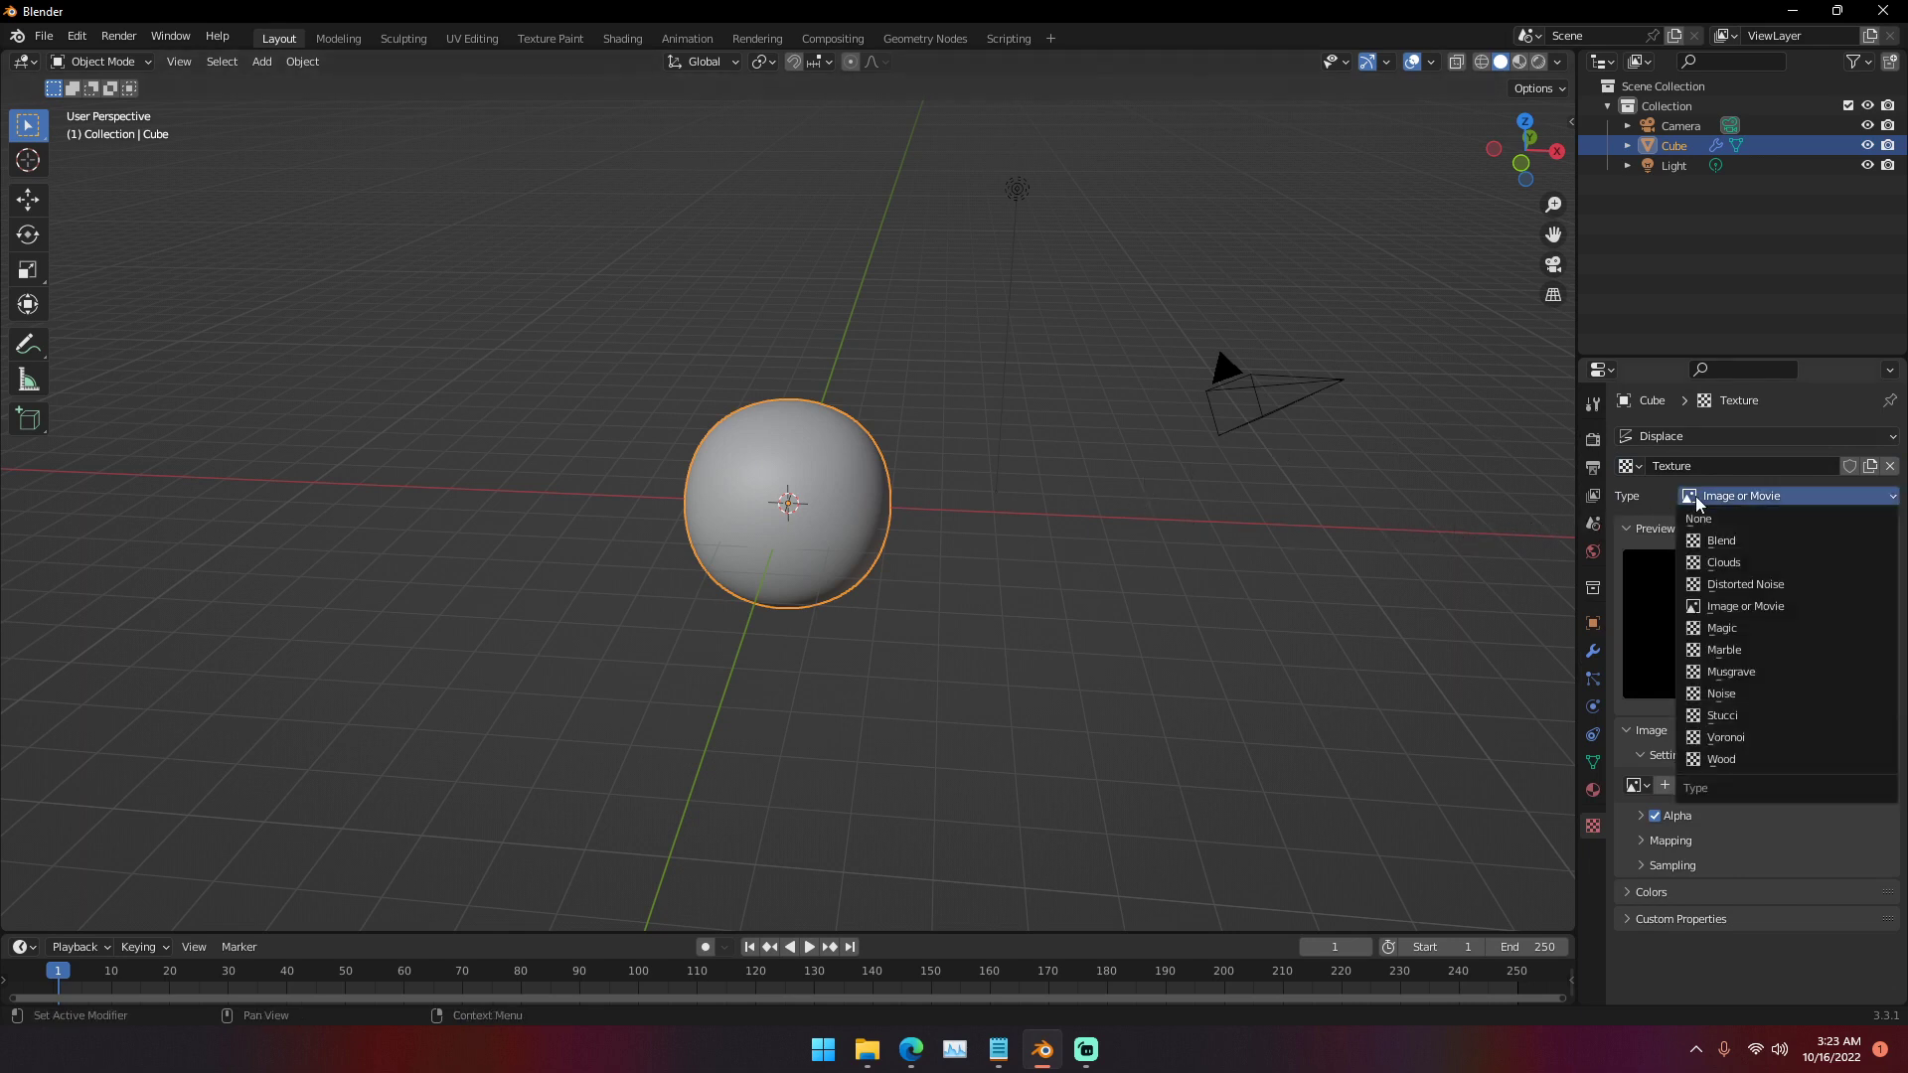
- Make the displacement texture Clouds with a size of 1.00
left_click(1723, 562)
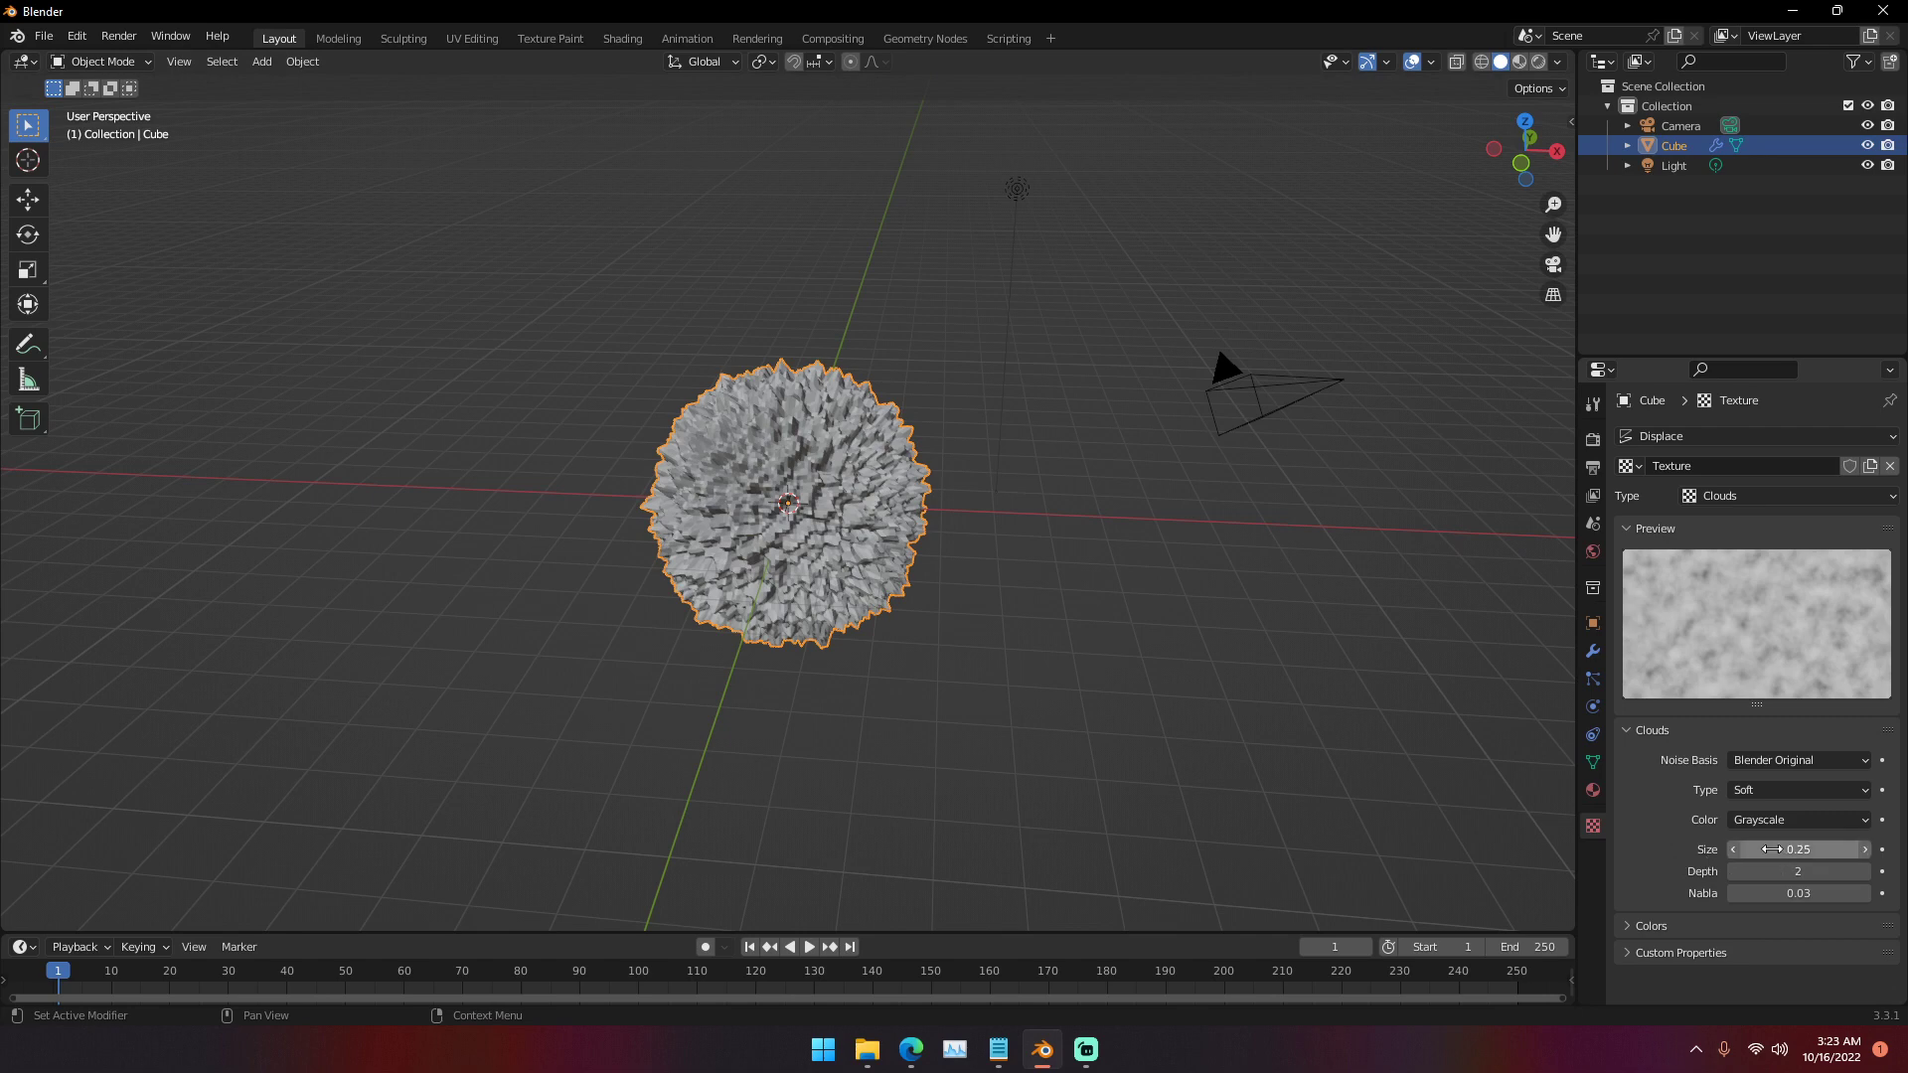
mouse_move(1772, 849)
left_mouse_down()
mouse_move(1819, 848)
mouse_move(1747, 849)
left_mouse_up()
middle_click_drag(1008, 585, 1109, 533)
scroll(1143, 556, "up", 2)
mouse_move(1812, 848)
left_mouse_down()
mouse_move(1831, 849)
mouse_move(1788, 848)
left_mouse_up()
middle_click_drag(1142, 626, 925, 596)
scroll(1045, 620, "down", 3)
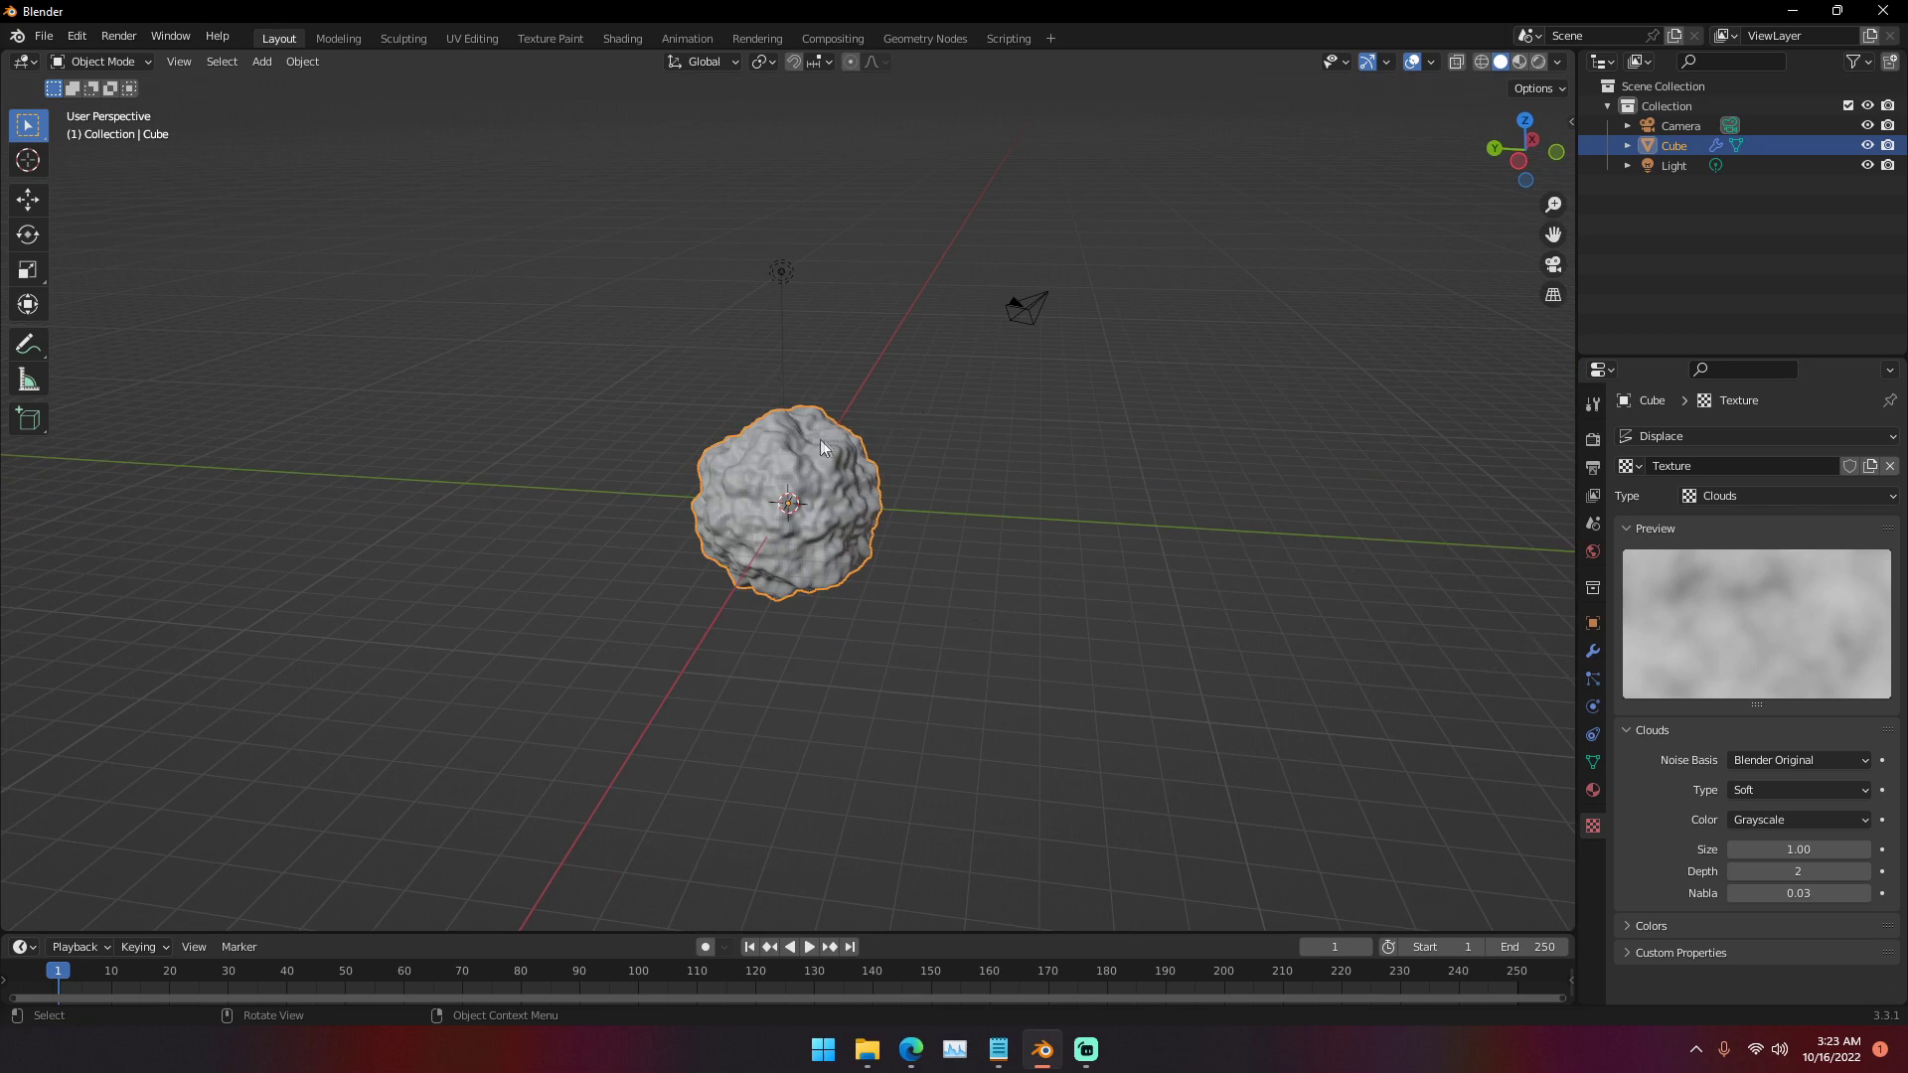
- Shade the displaced sphere smooth
mouse_move(894, 481)
middle_mouse_down()
mouse_move(910, 467)
mouse_move(878, 504)
mouse_move(969, 486)
mouse_move(873, 496)
middle_mouse_up()
scroll(826, 465, "up", 2)
scroll(856, 489, "up", 3)
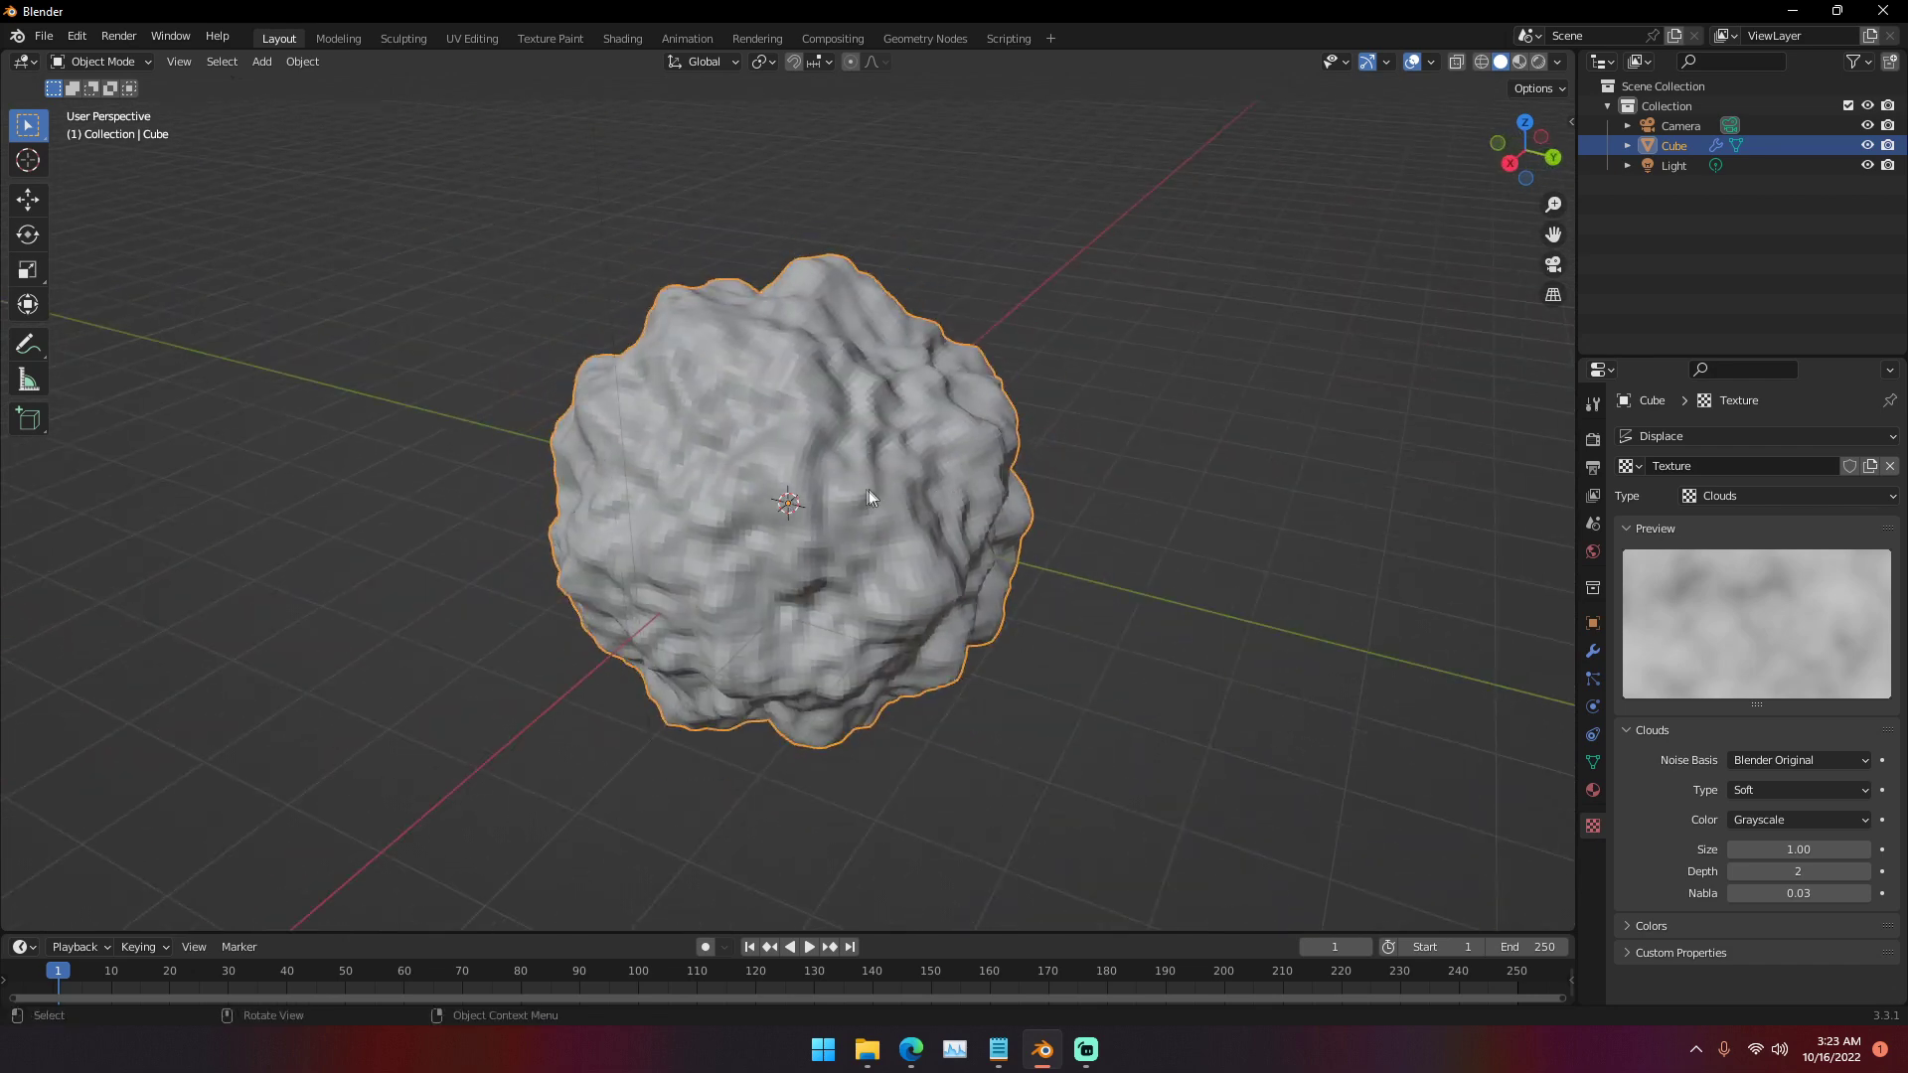
right_click(778, 465)
left_click(773, 457)
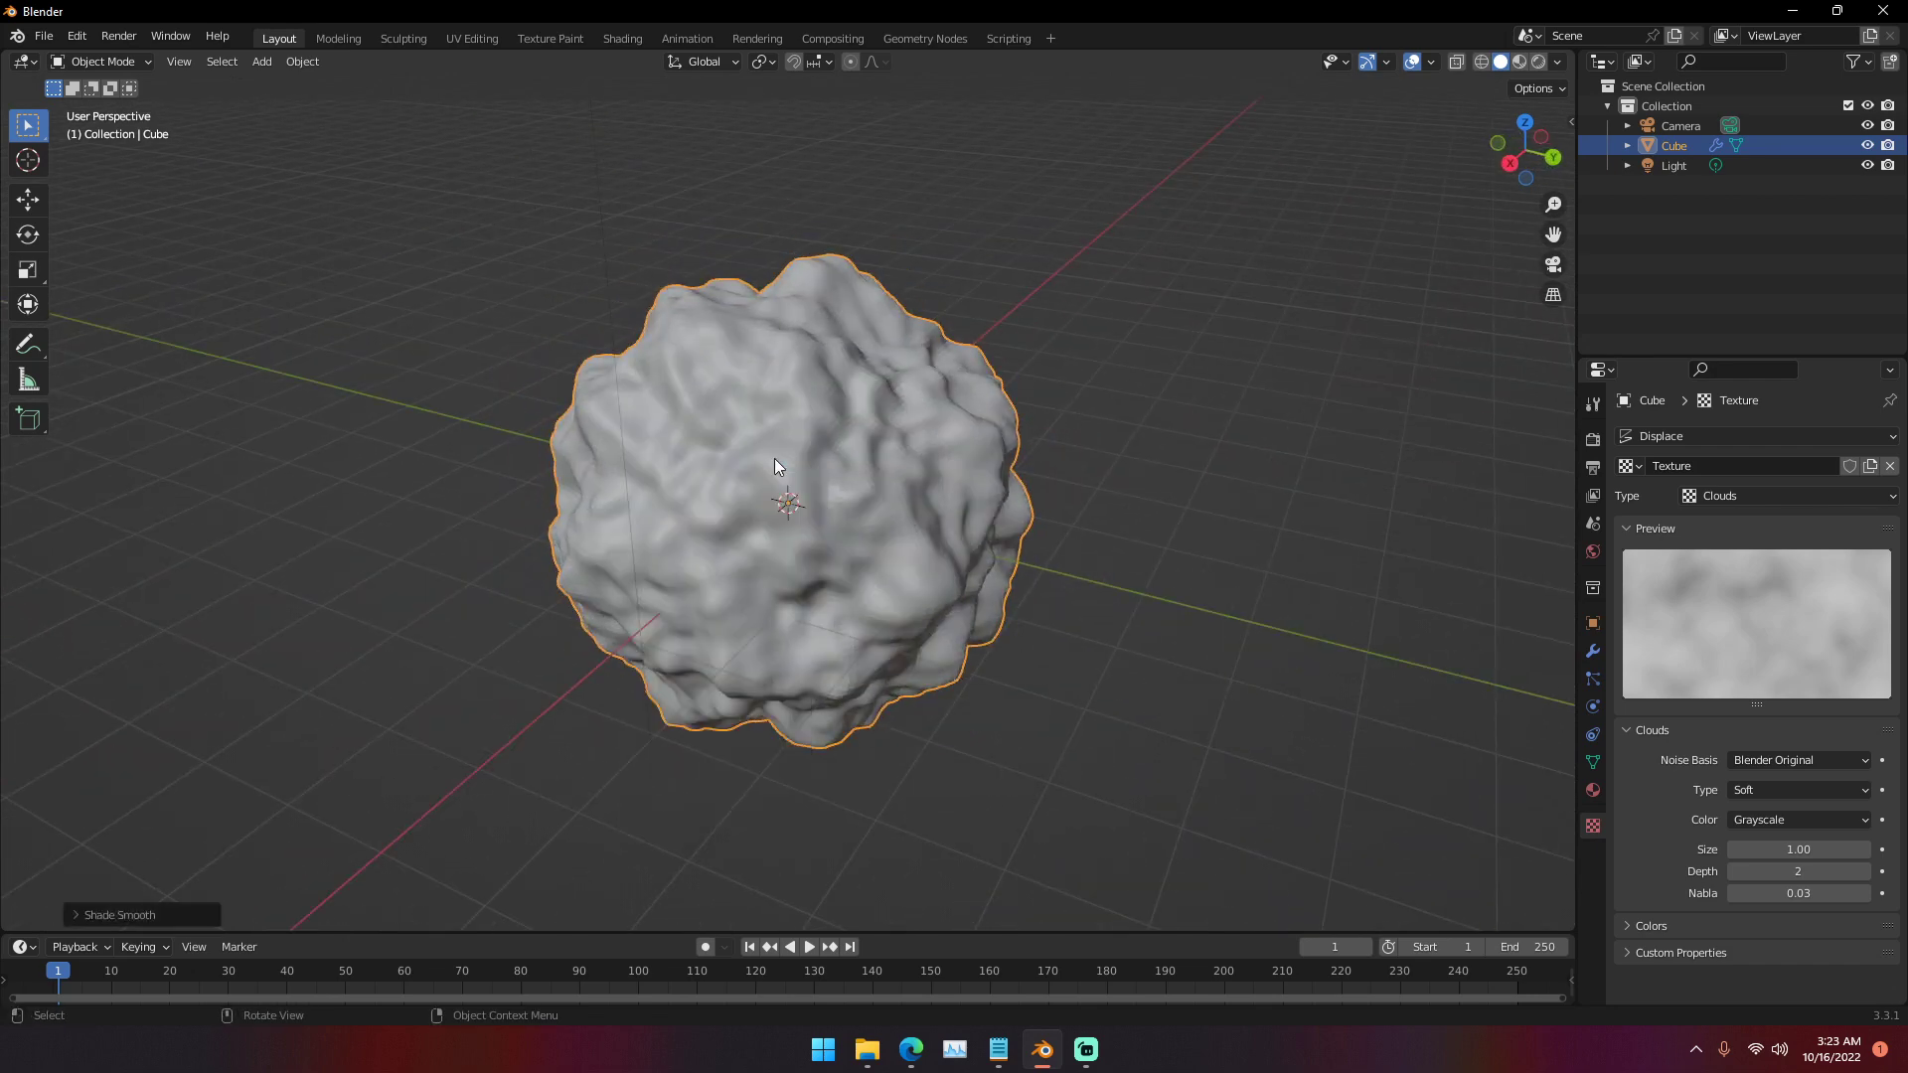
- Split the 3D viewport into two side-by-side views
middle_click_drag(773, 457, 822, 449)
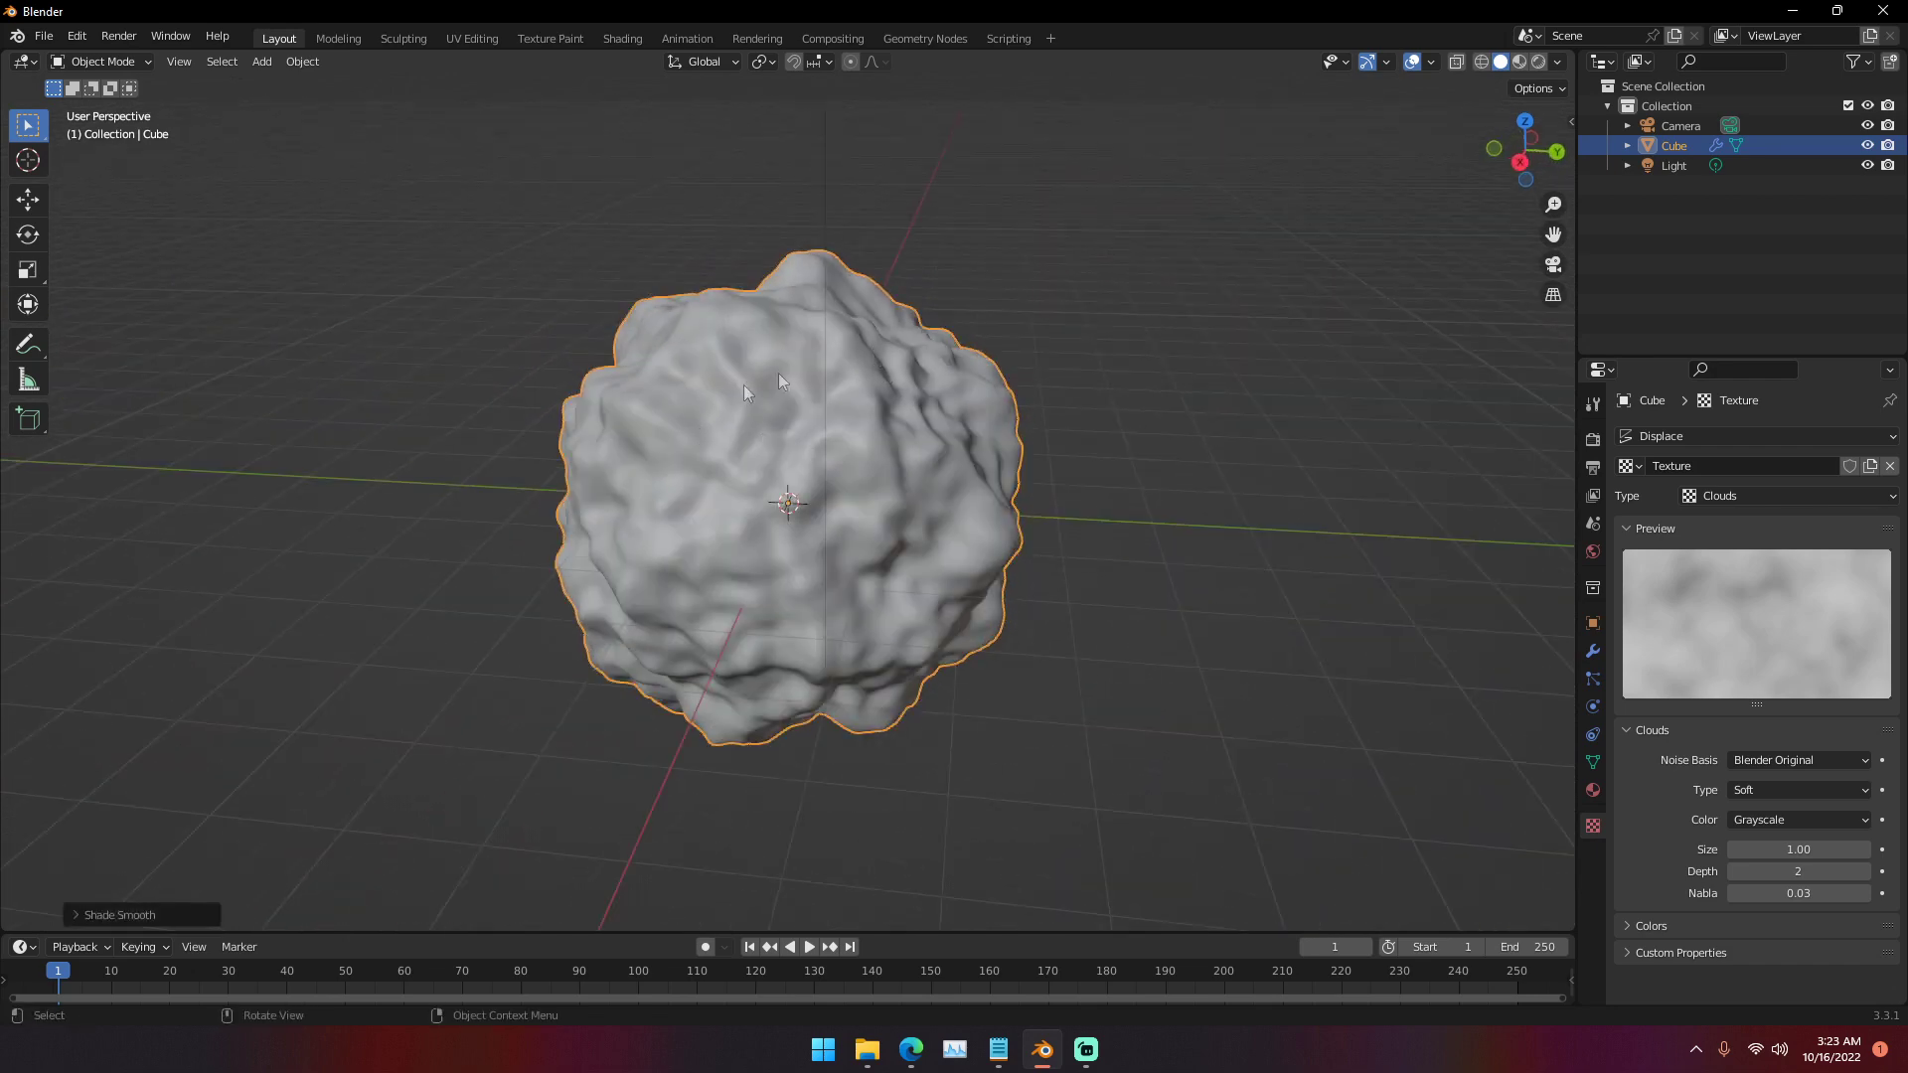
middle_click_drag(749, 451, 853, 402)
scroll(826, 443, "down", 2)
scroll(852, 401, "down", 2)
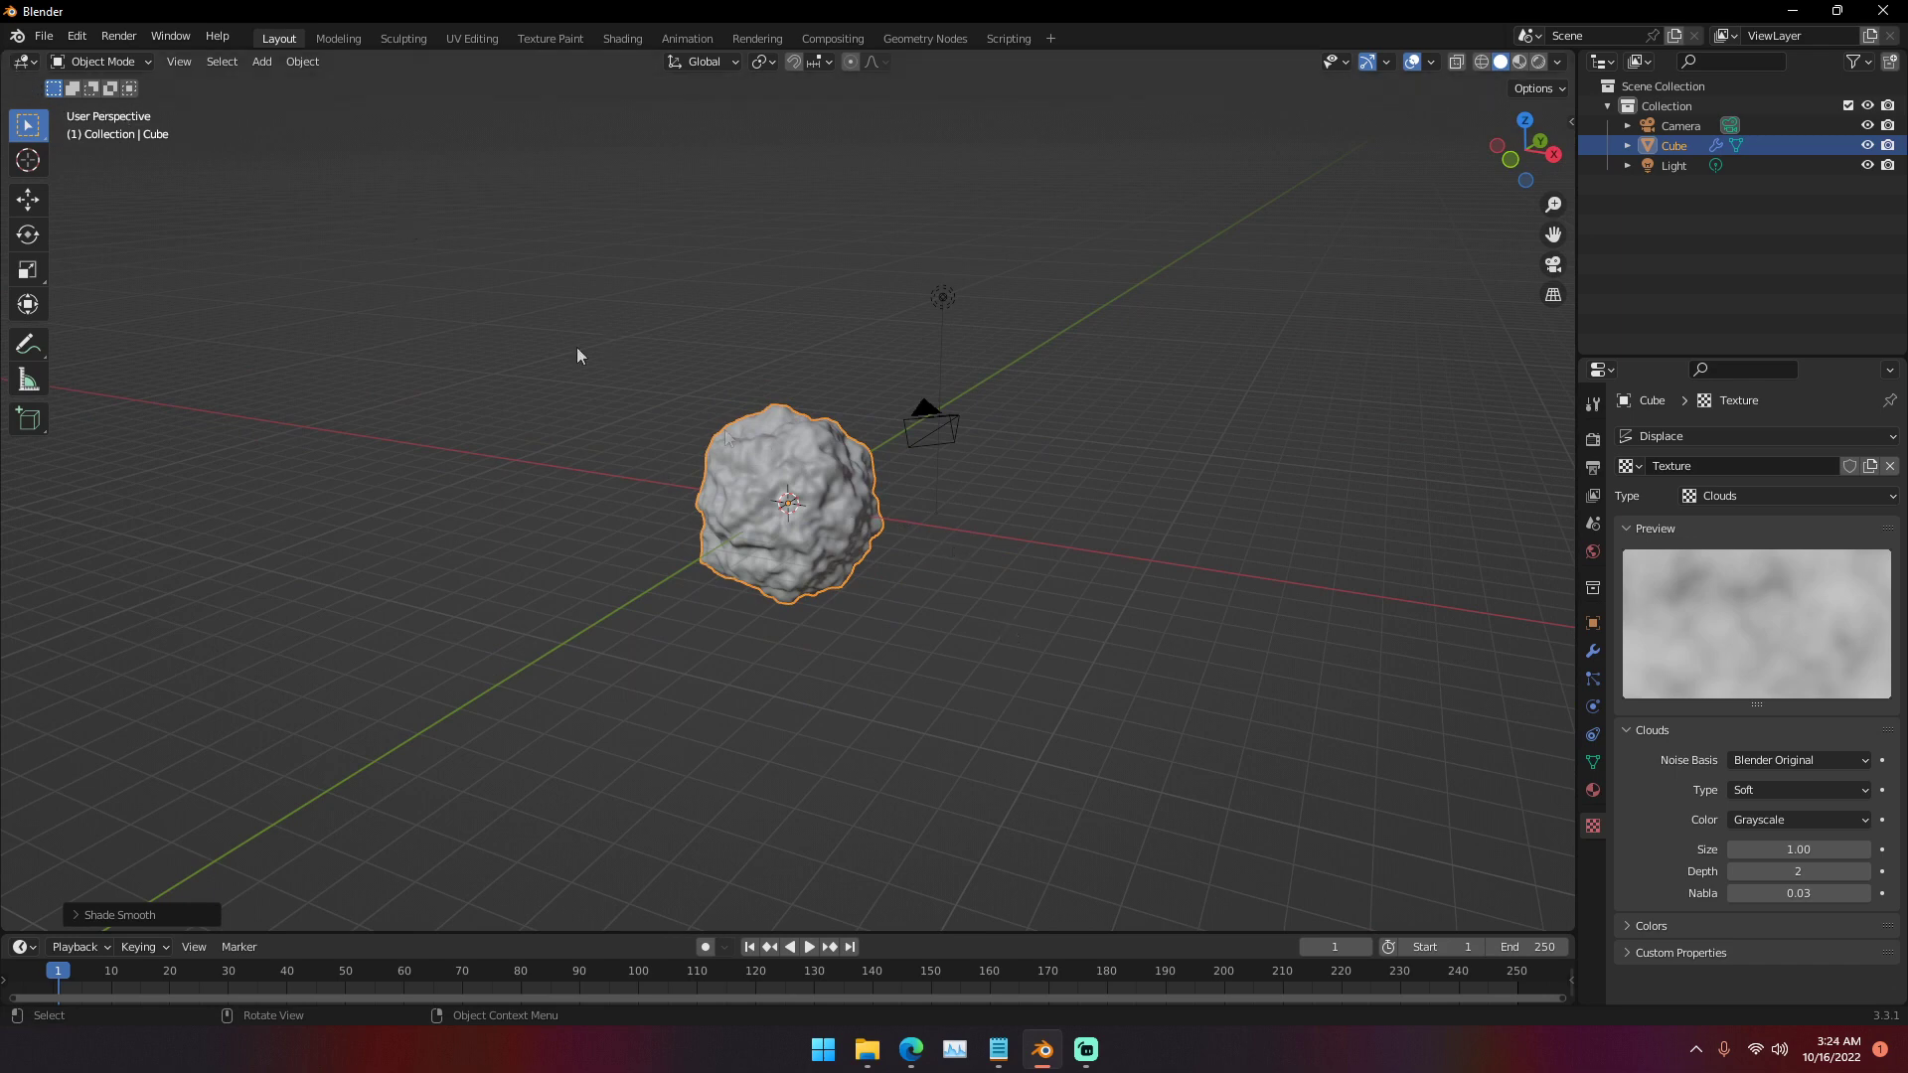
left_click_drag(4, 52, 695, 116)
- Turn the left area into the Shader Editor, hide the sidebar, and spread out the material nodes
left_click(31, 67)
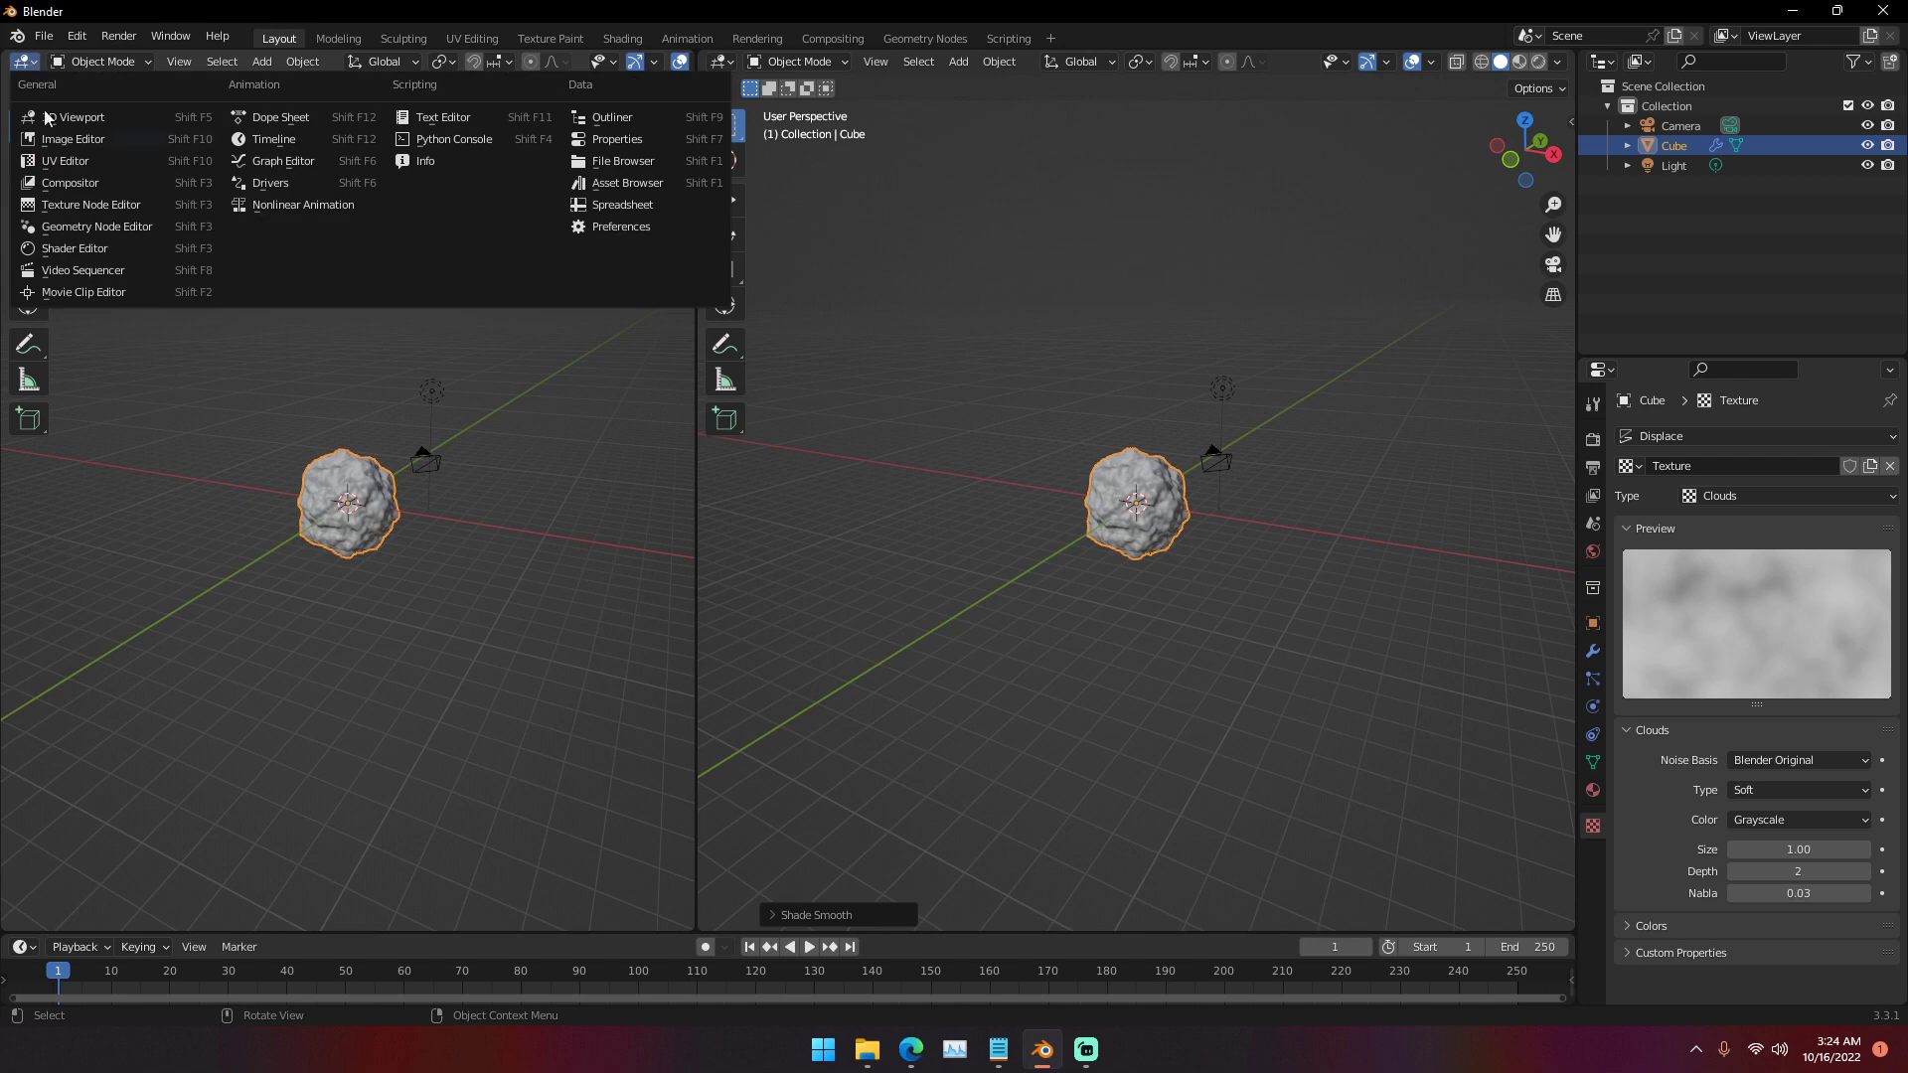
left_click(104, 249)
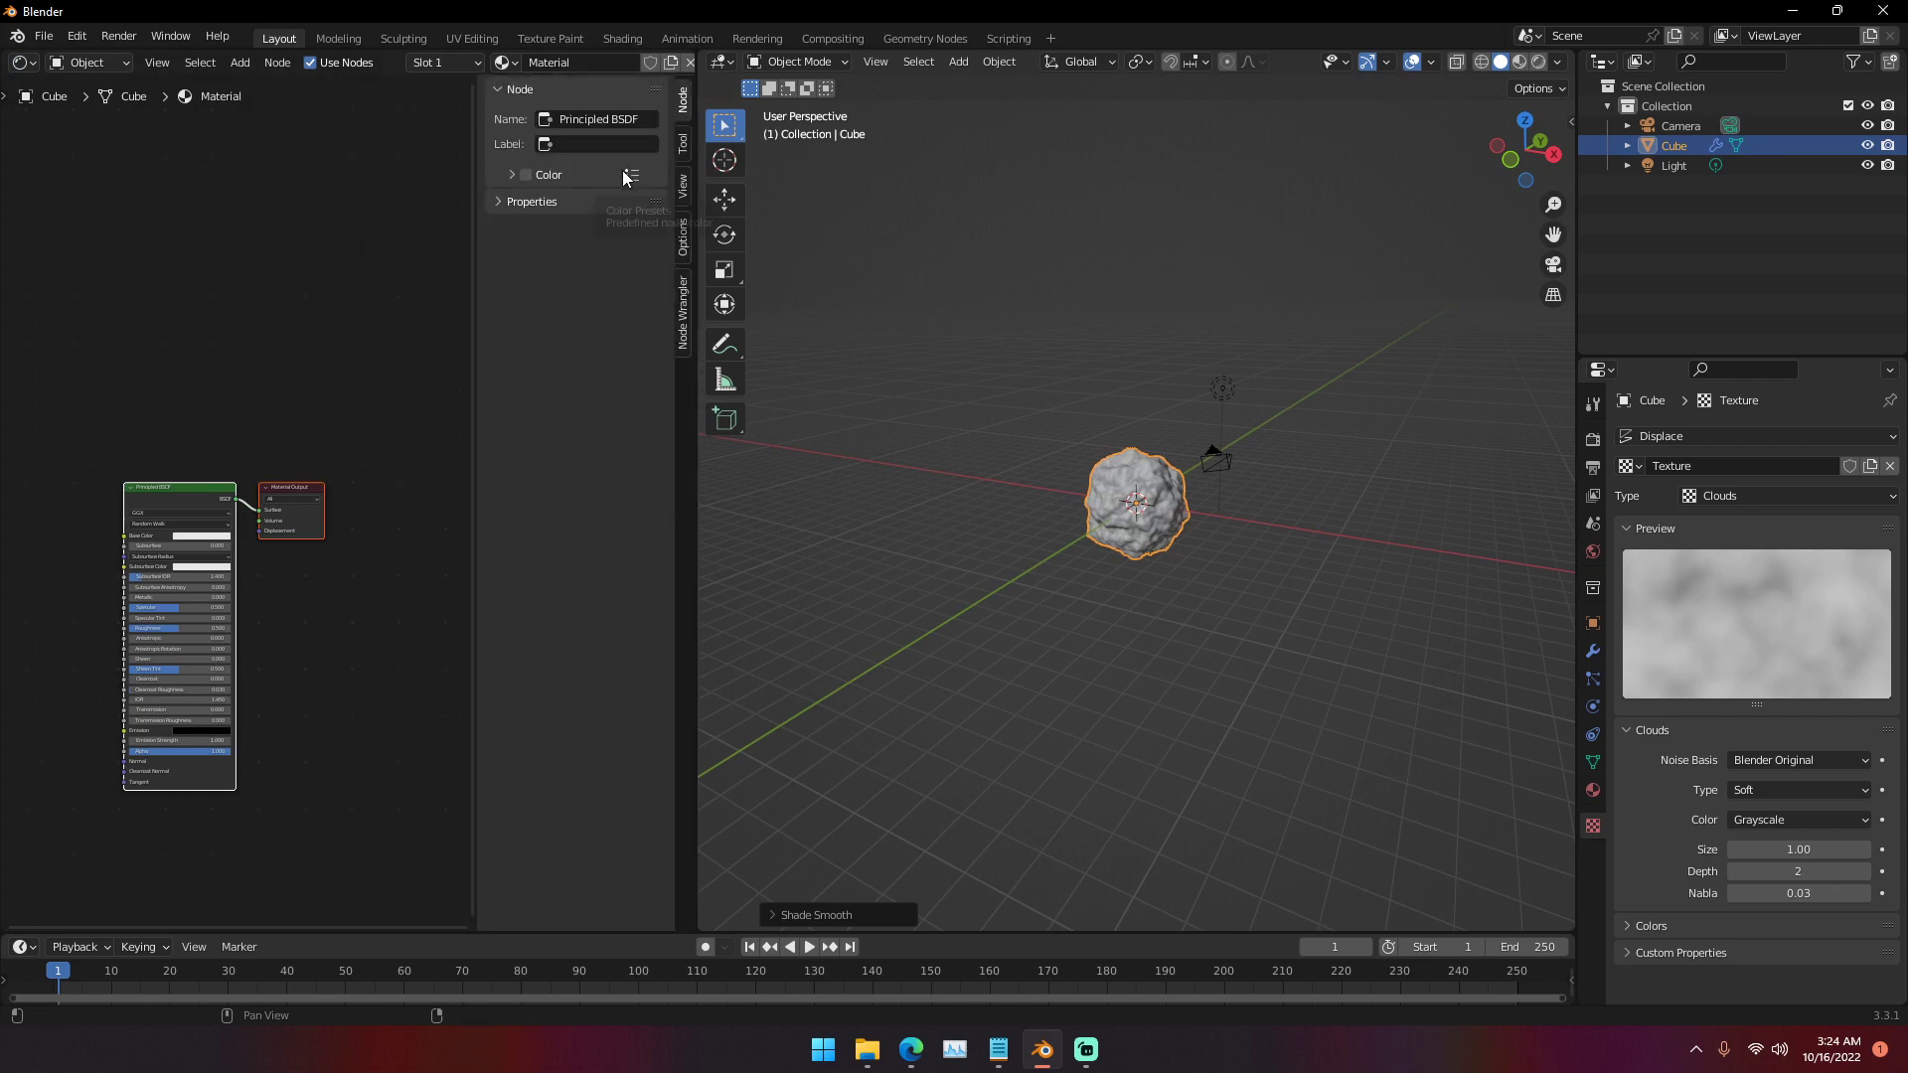
key("n")
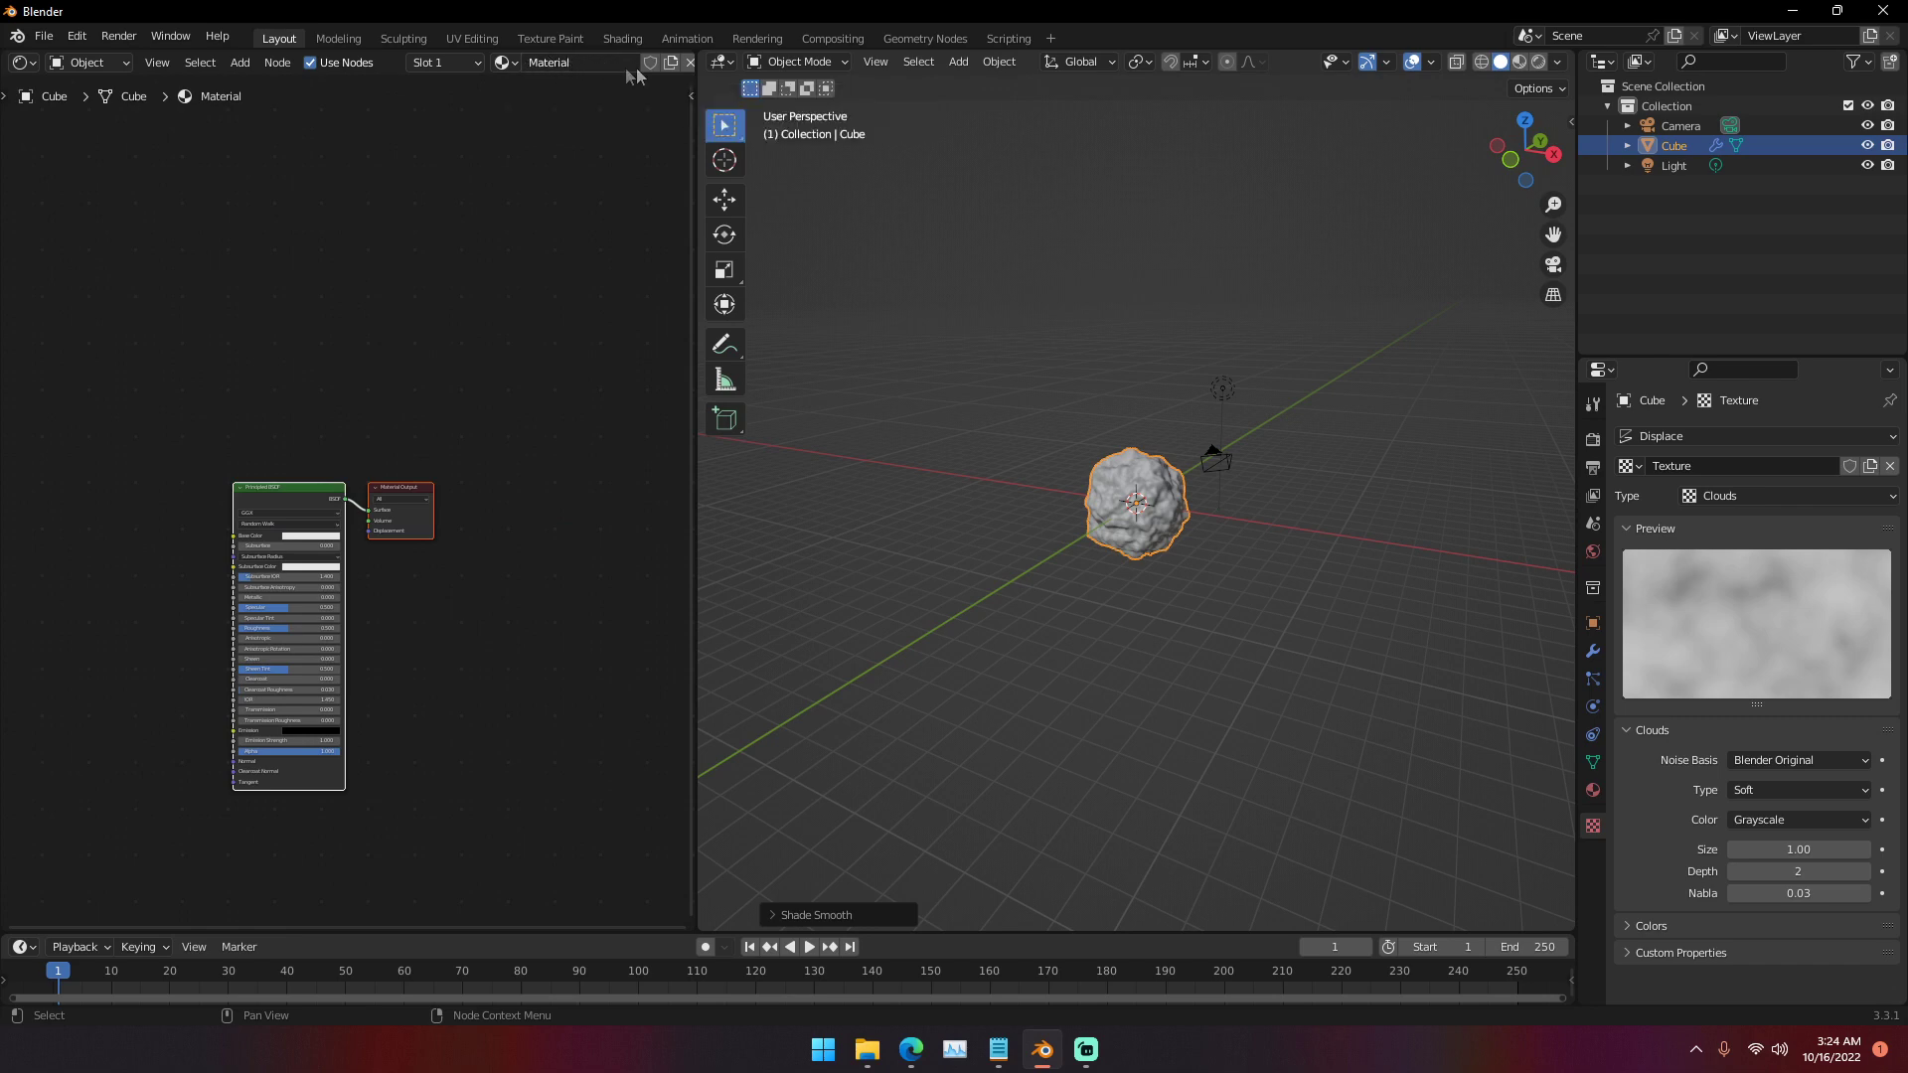
left_click_drag(266, 484, 289, 462)
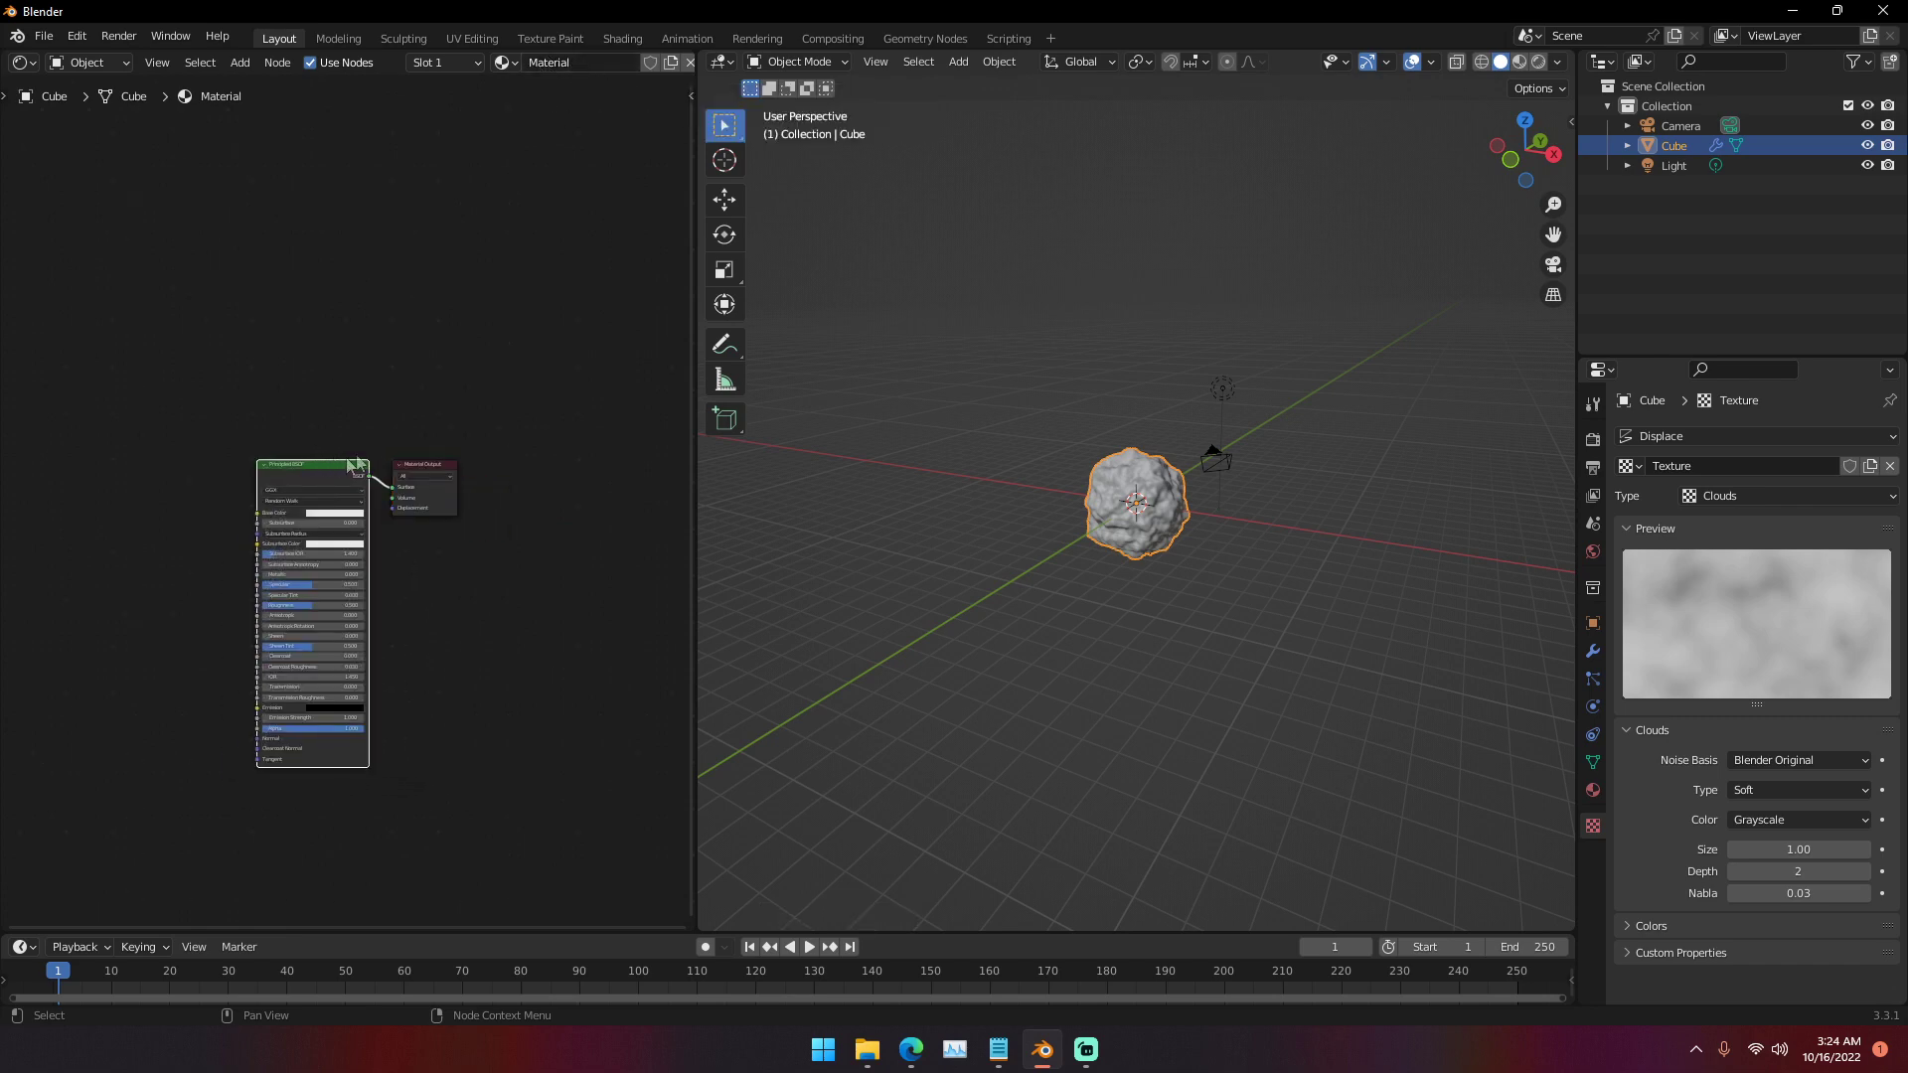
middle_click_drag(404, 416, 472, 404)
left_click_drag(391, 456, 273, 488)
middle_click_drag(305, 447, 365, 407)
scroll(298, 514, "up", 4)
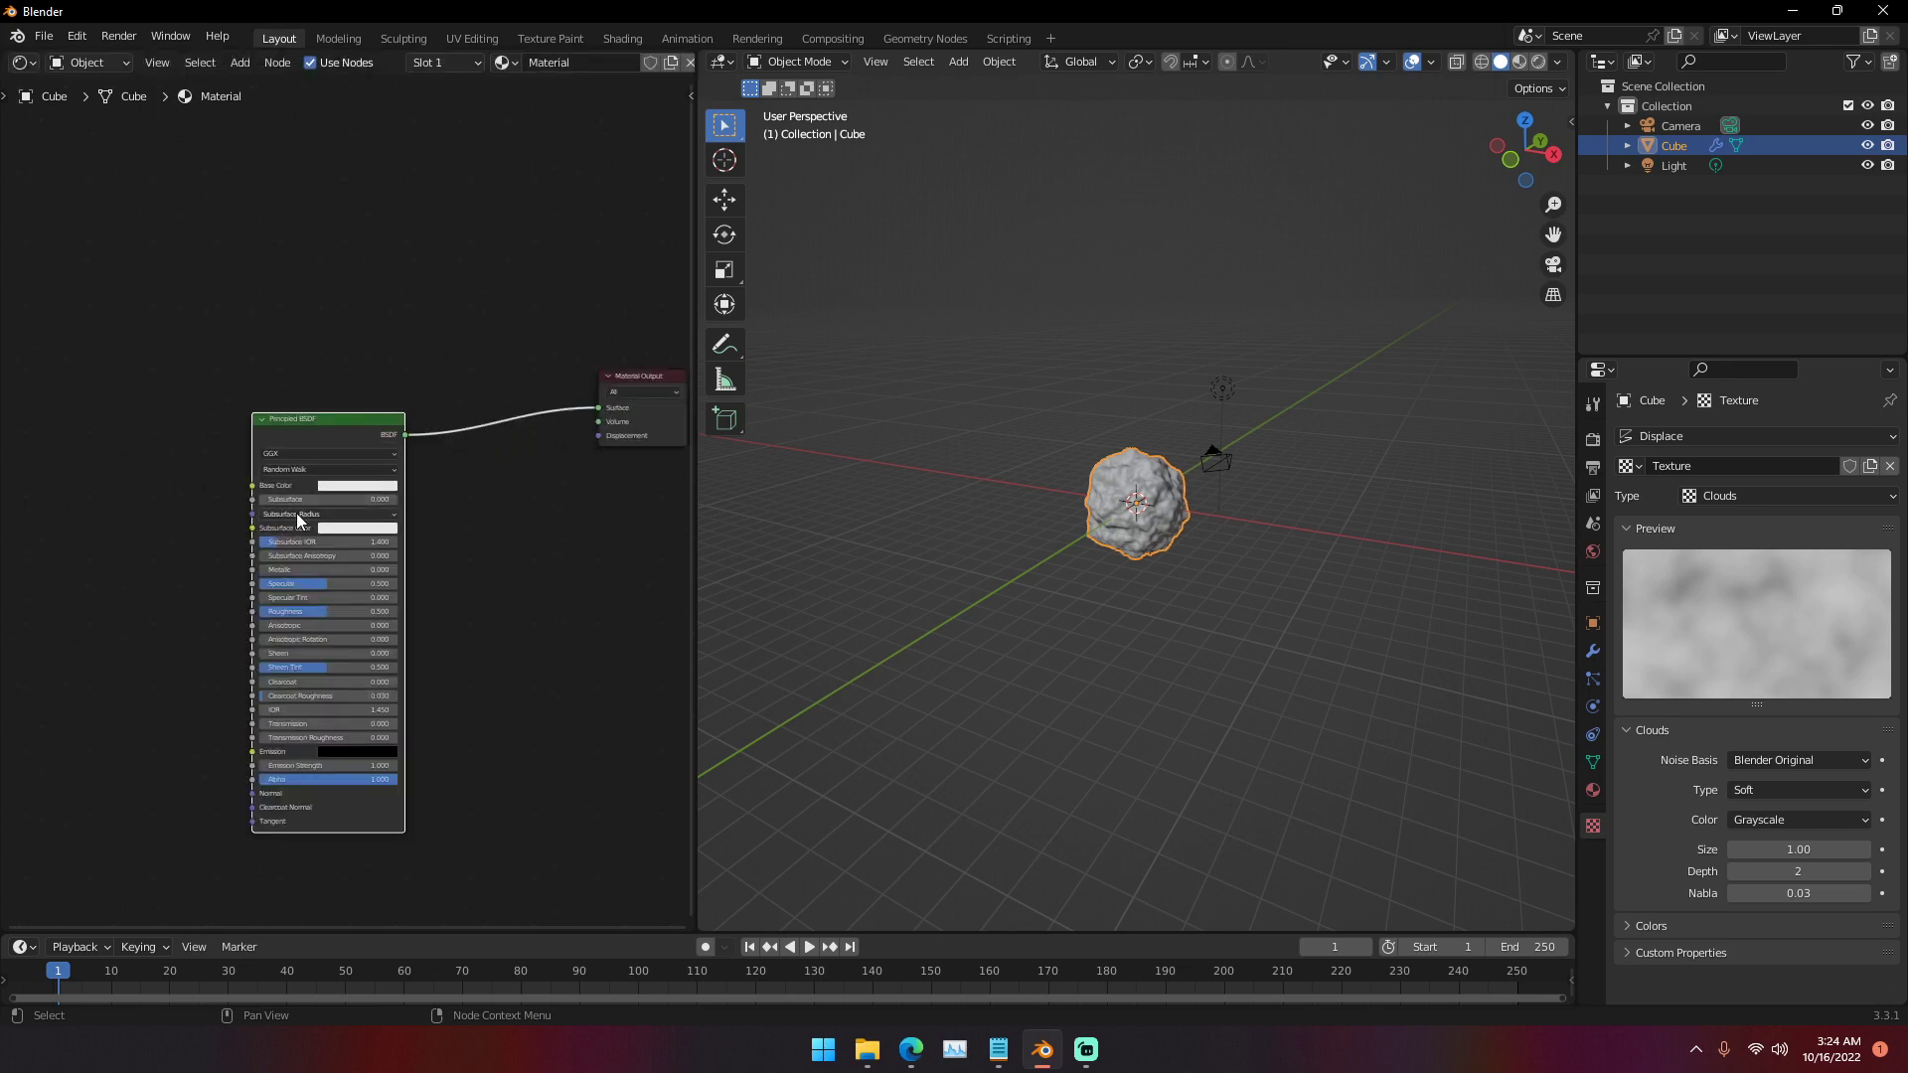
scroll(338, 497, "up", 2)
- Set the Principled BSDF Base Color to black and Roughness to 0.030
left_click(344, 479)
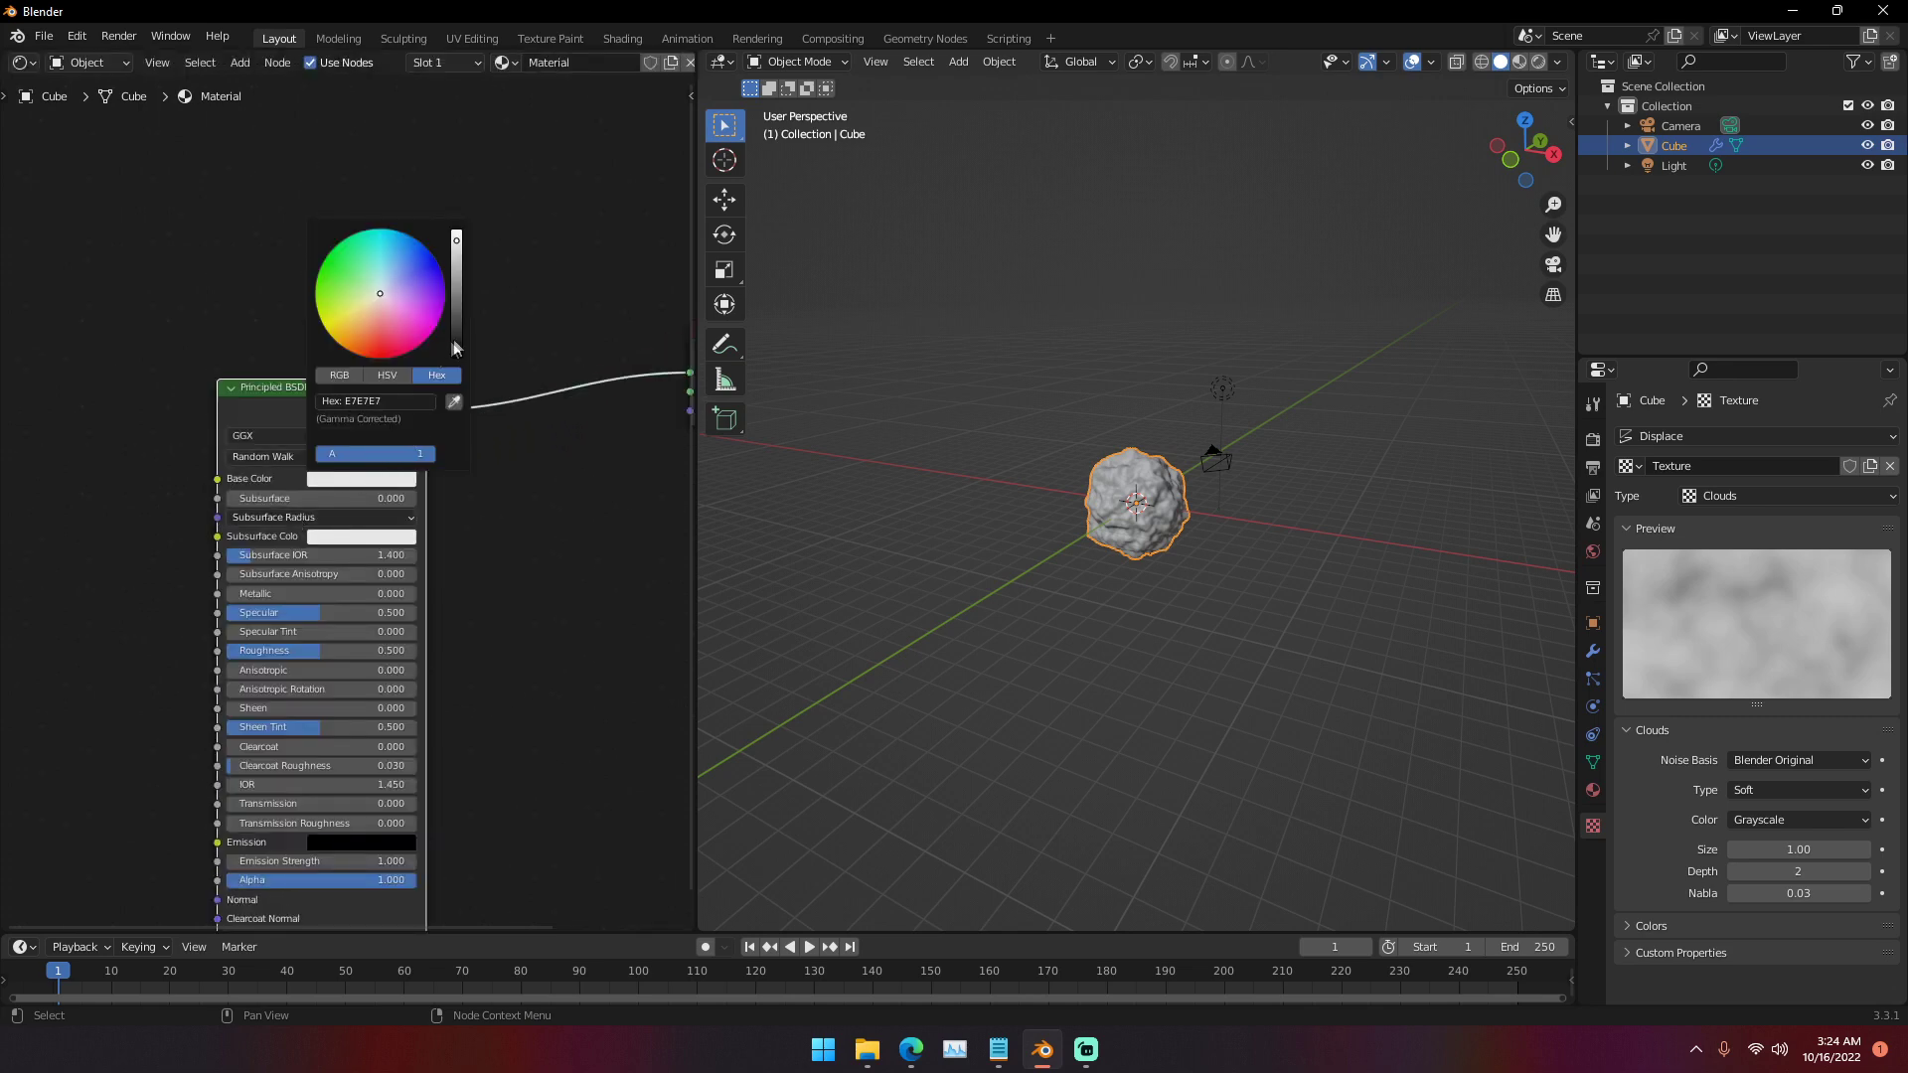
left_click(453, 350)
left_click_drag(294, 648, 248, 650)
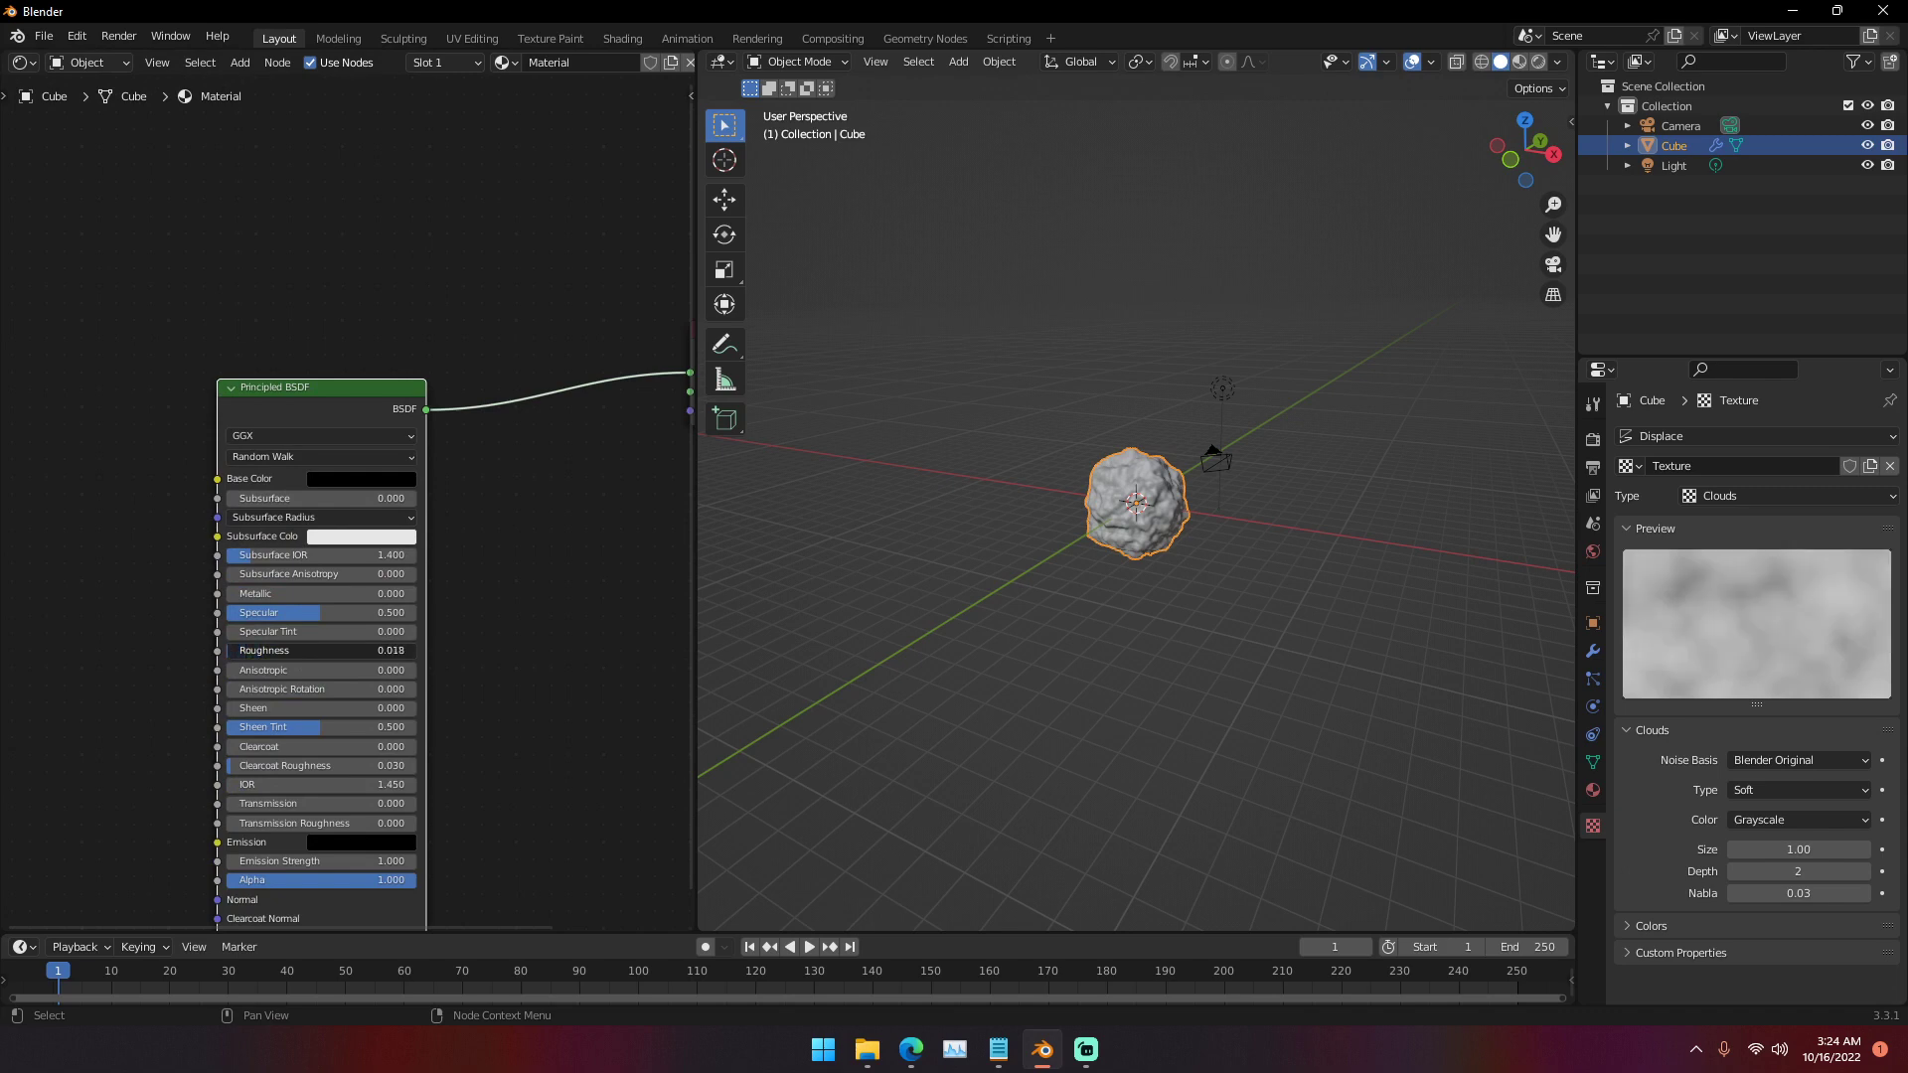
left_click(261, 651)
type(".3")
key("Return")
left_click(262, 652)
key("Return")
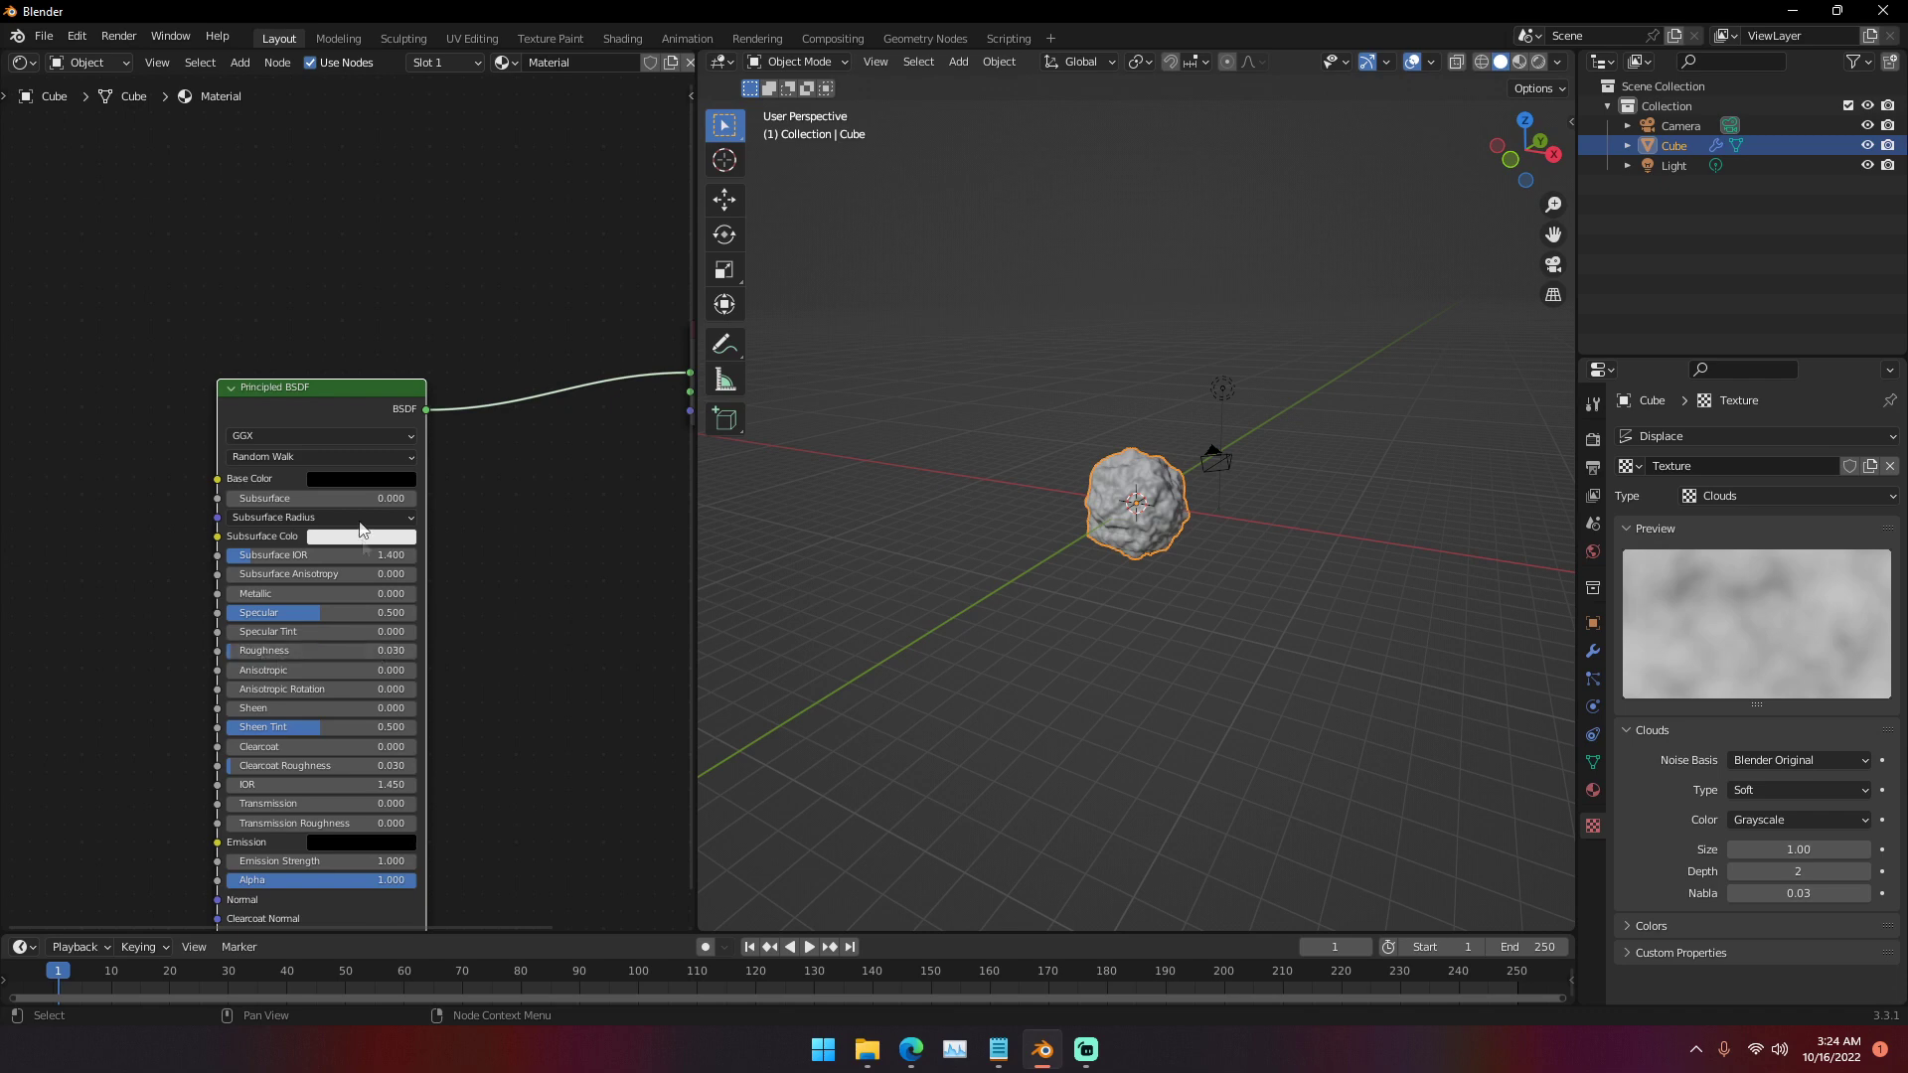
scroll(553, 490, "down", 2)
middle_click_drag(553, 490, 422, 513)
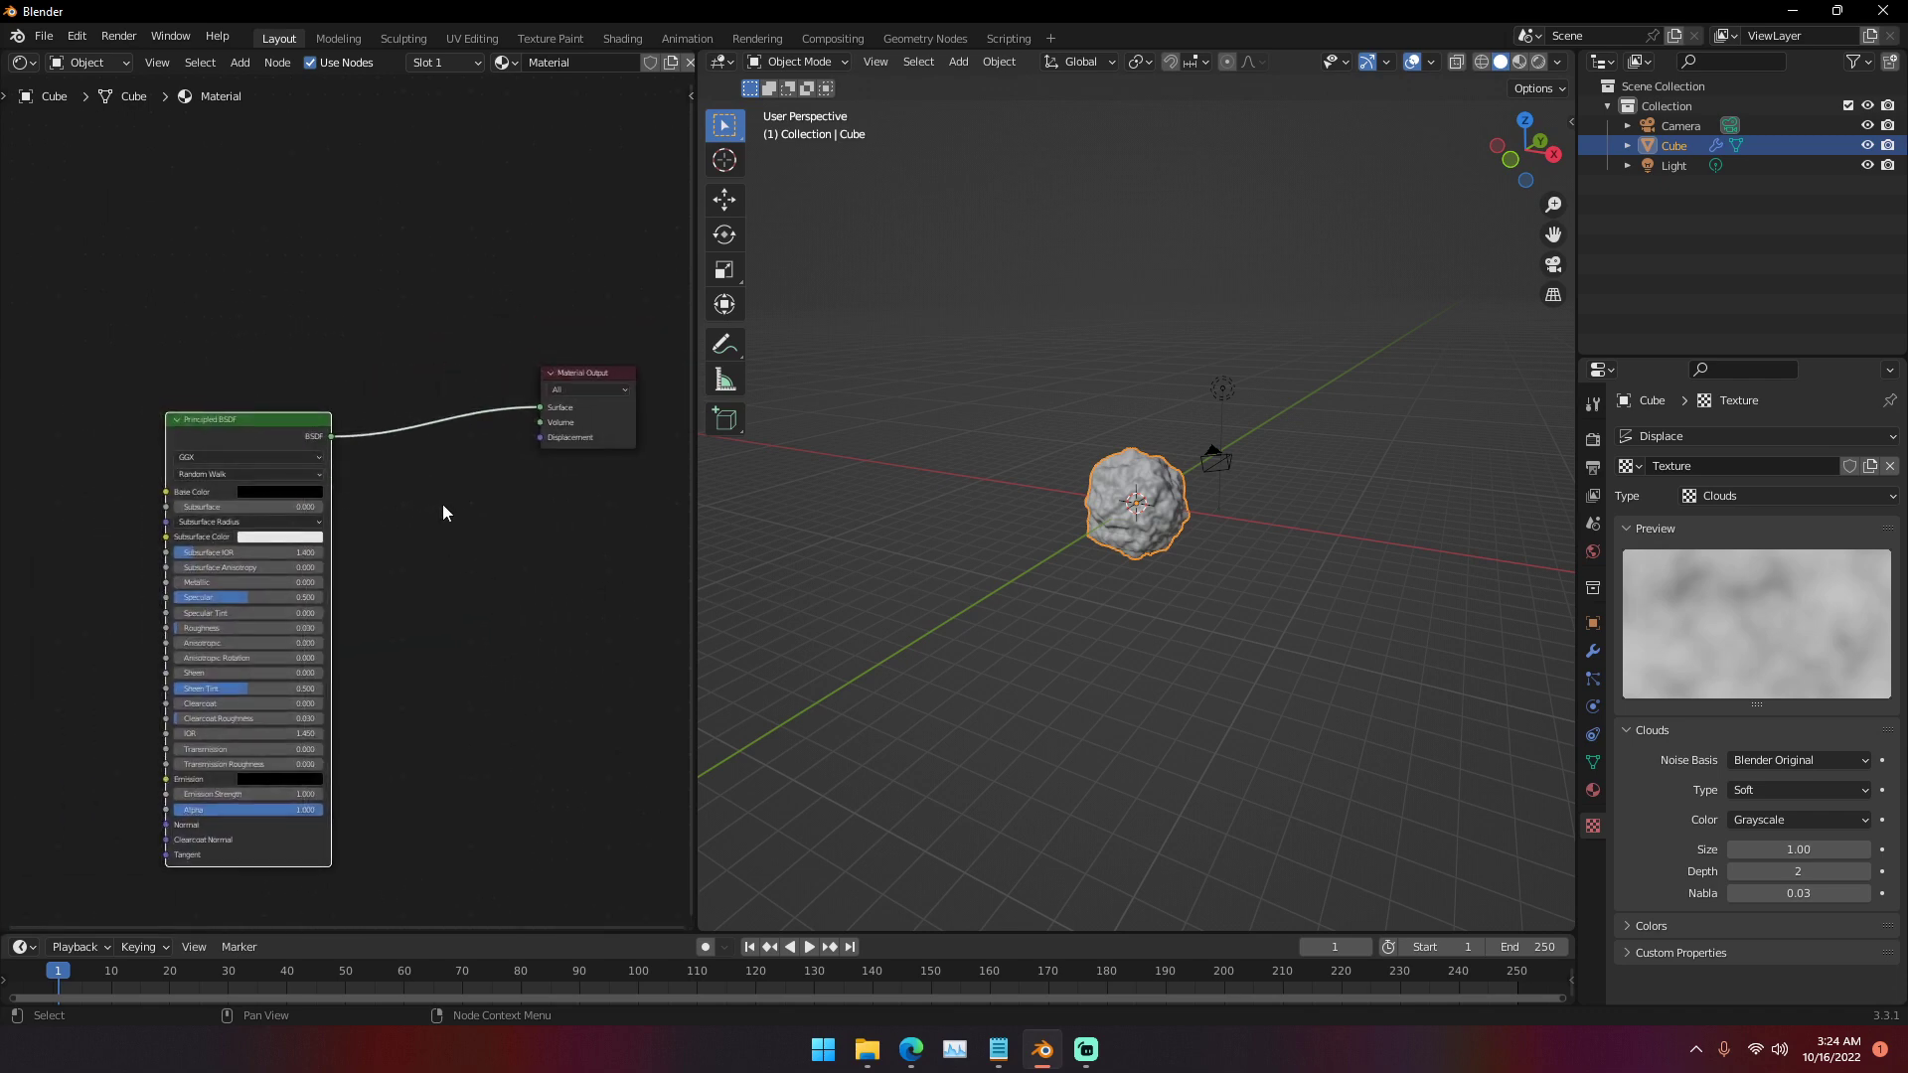
- Add an Emission node and a Layer Weight node to the material
key("shift+a")
left_click(441, 511)
type("emi")
key("Return")
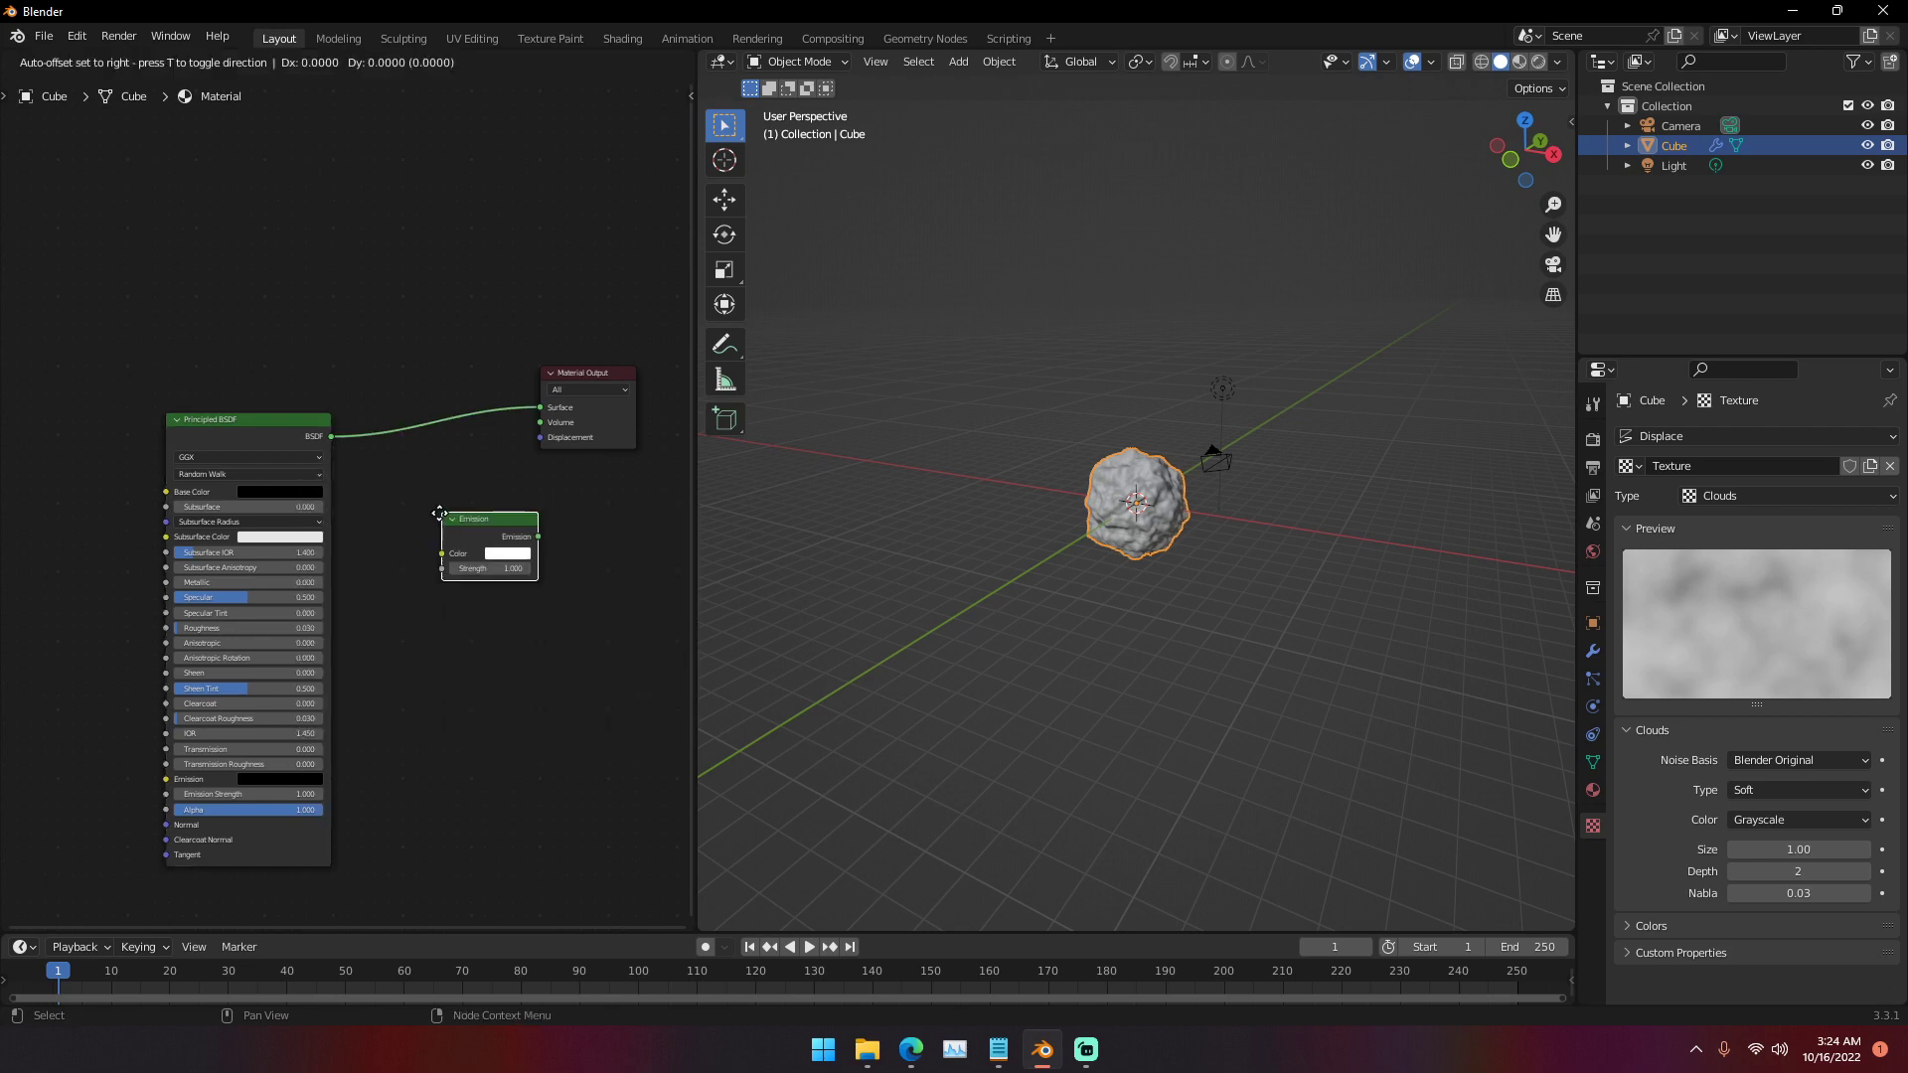
left_click(361, 597)
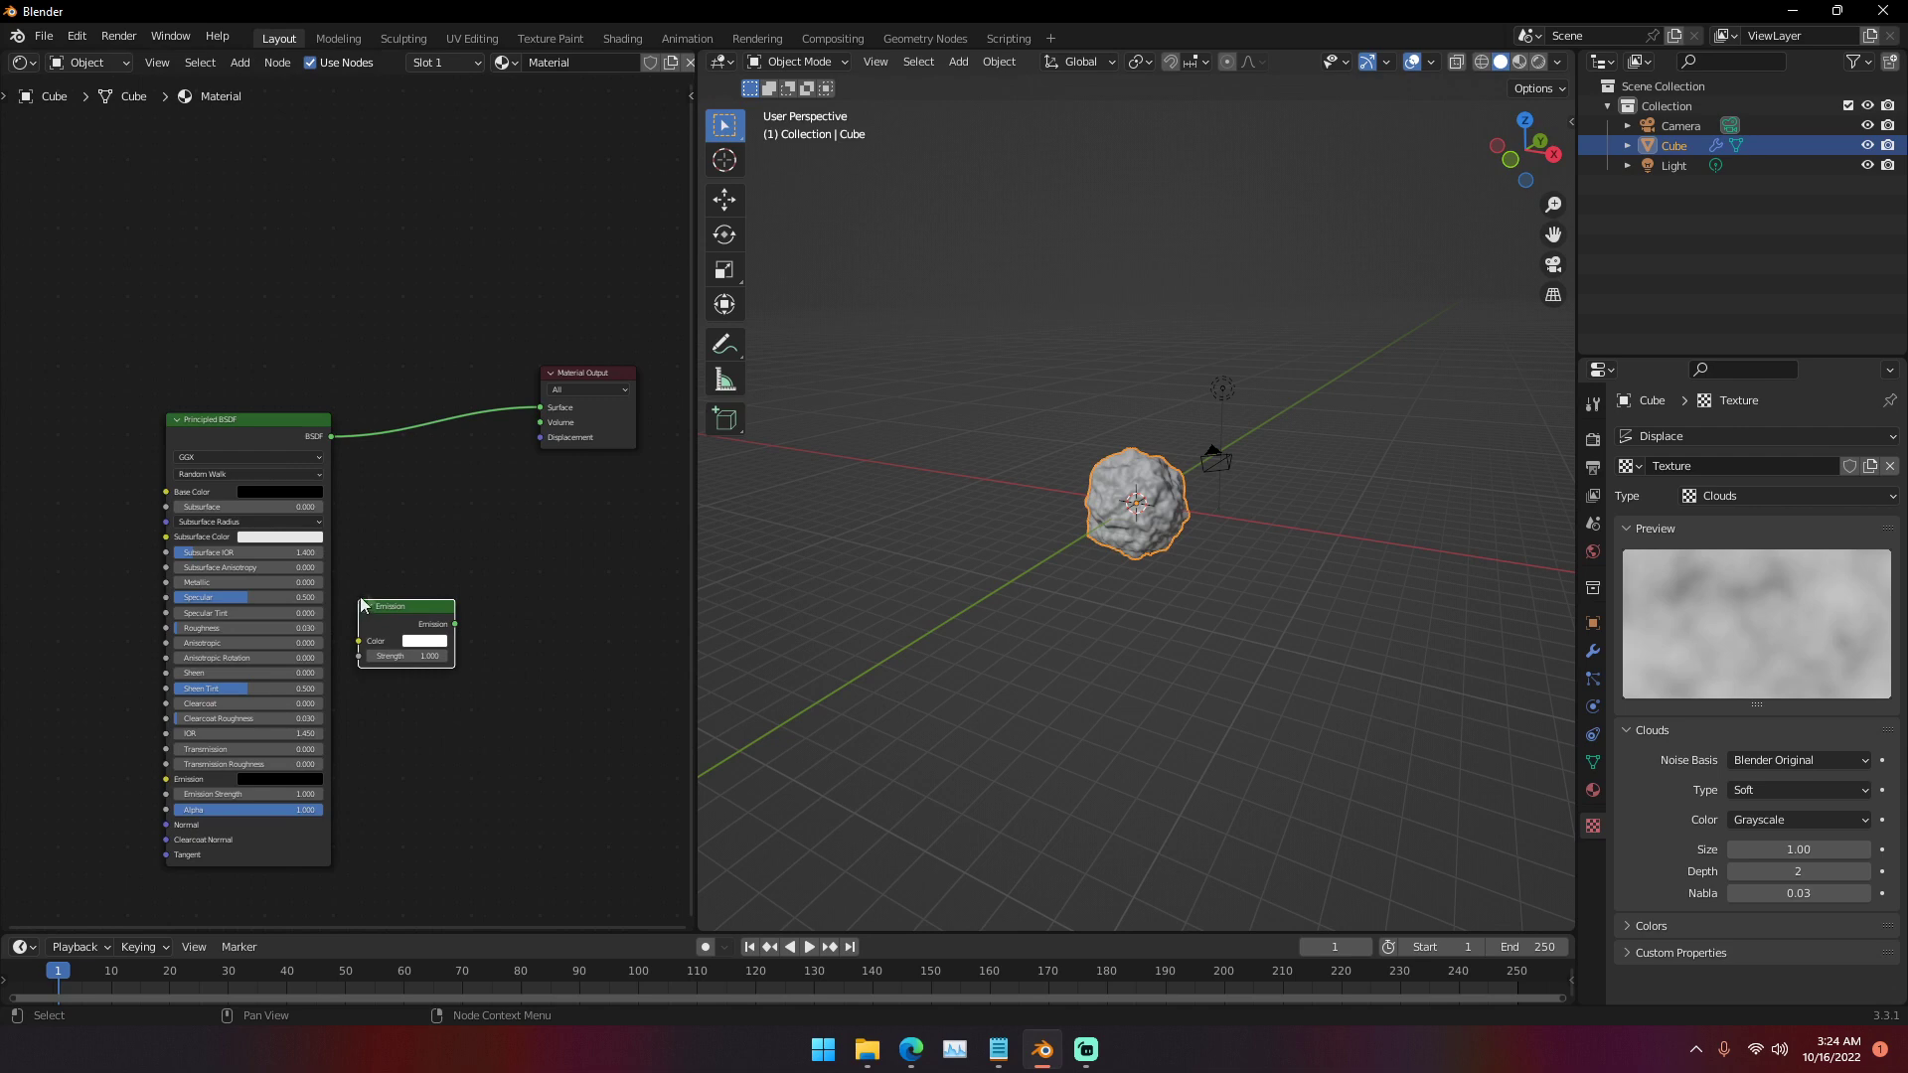
key("shift+a")
left_click(481, 550)
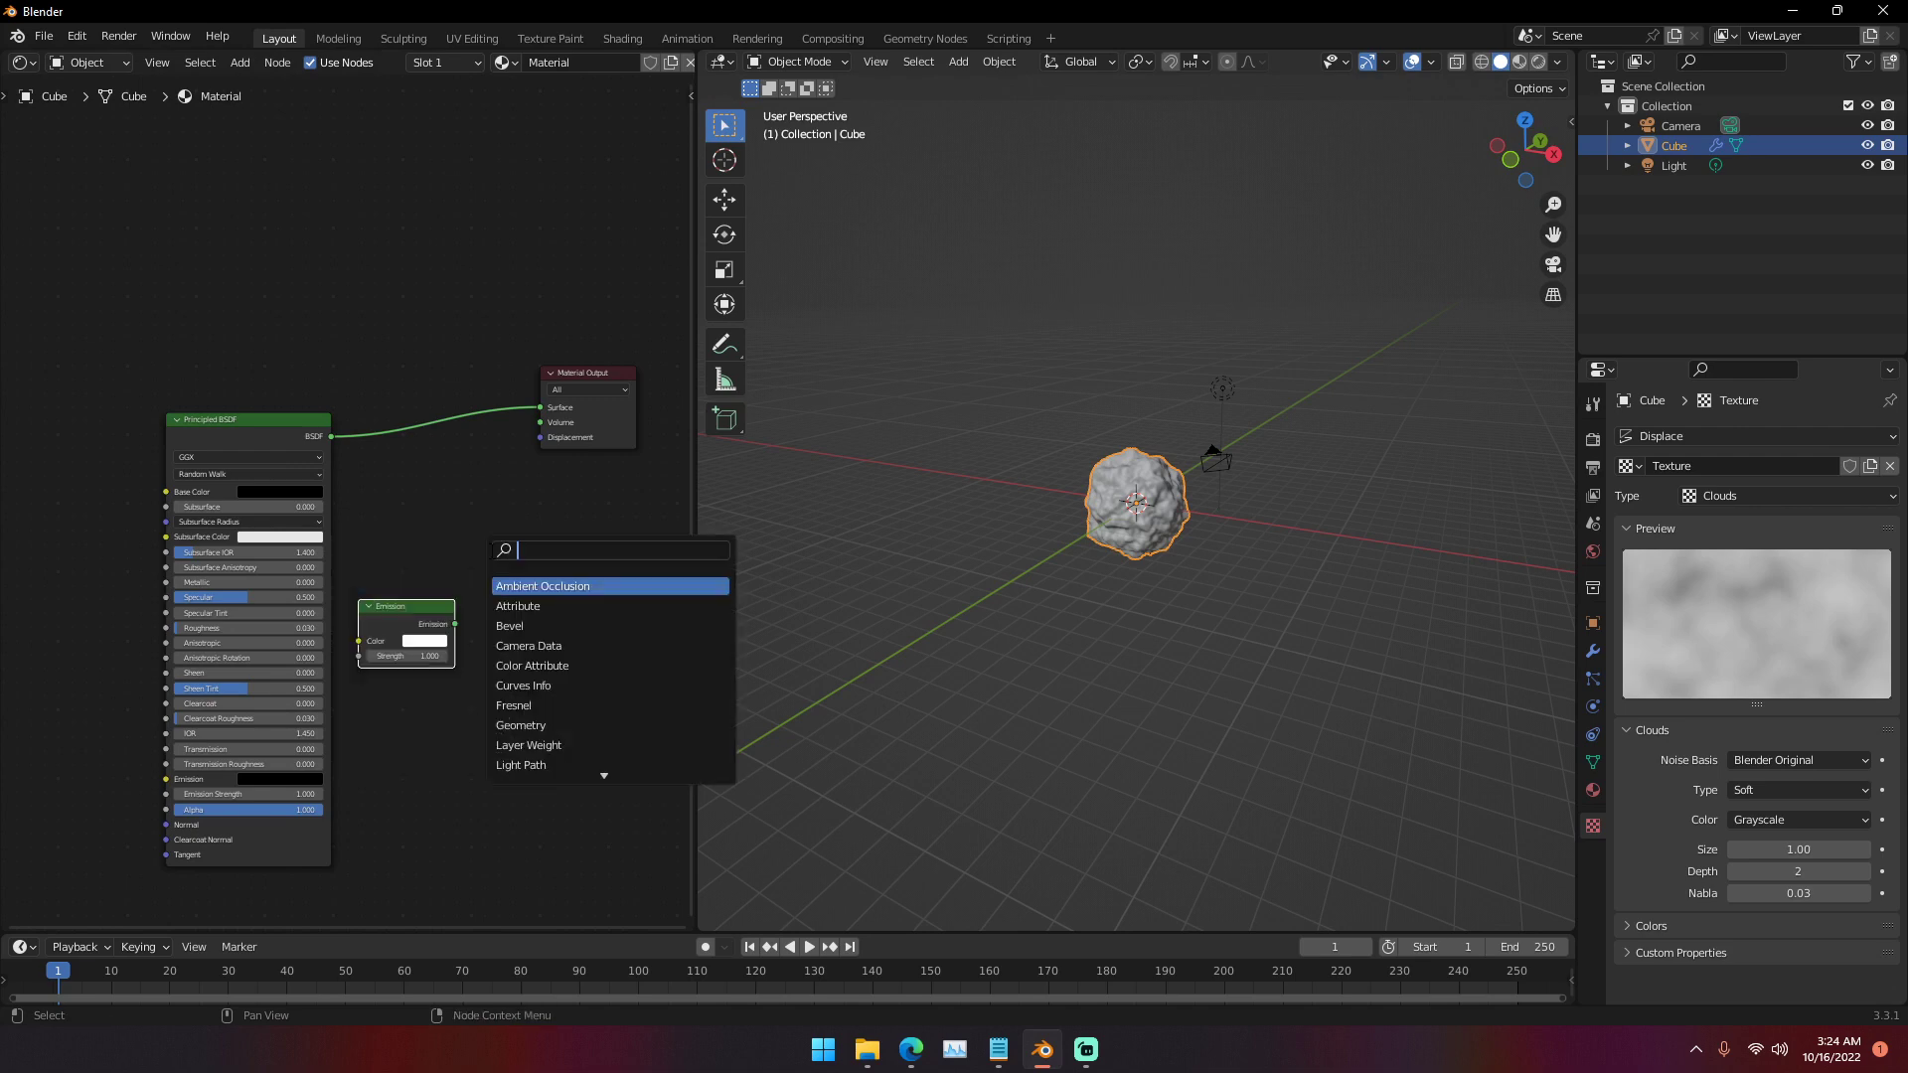
type("layer we")
key("Return")
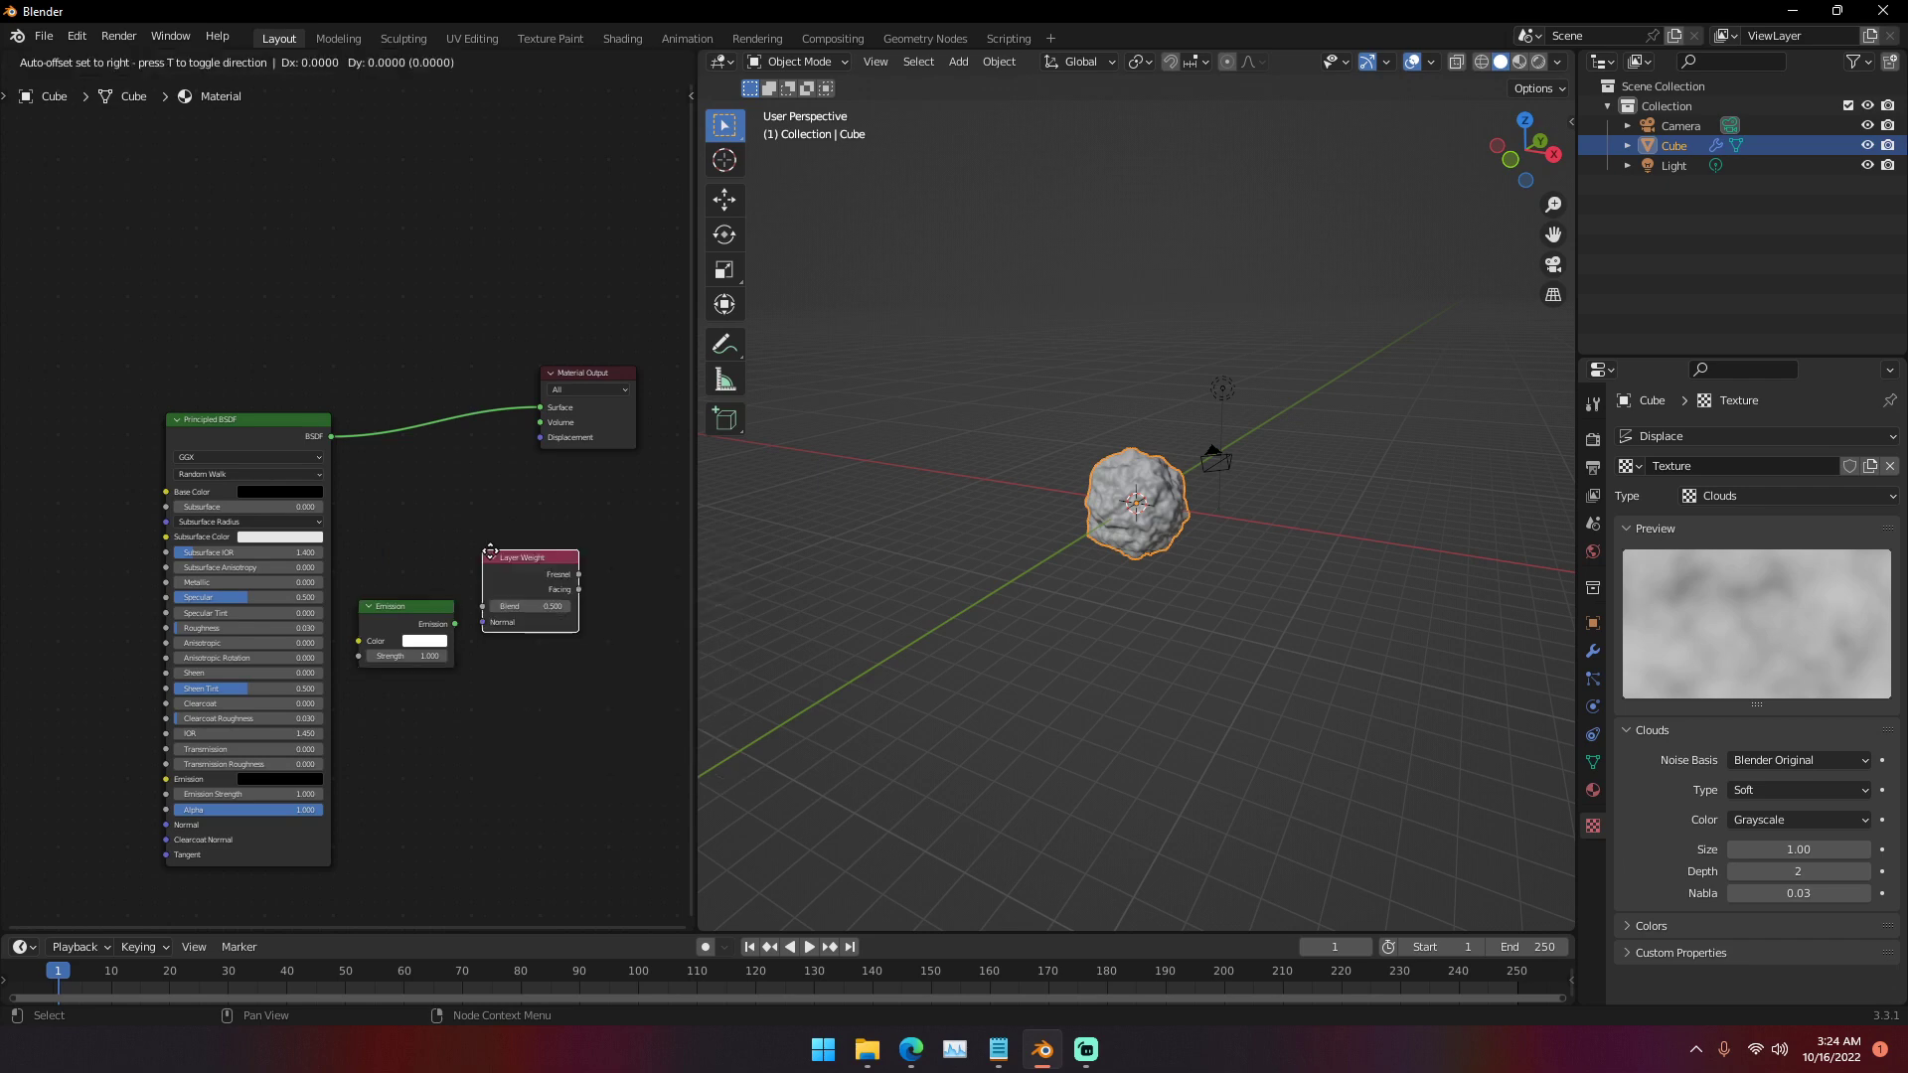
left_click(225, 244)
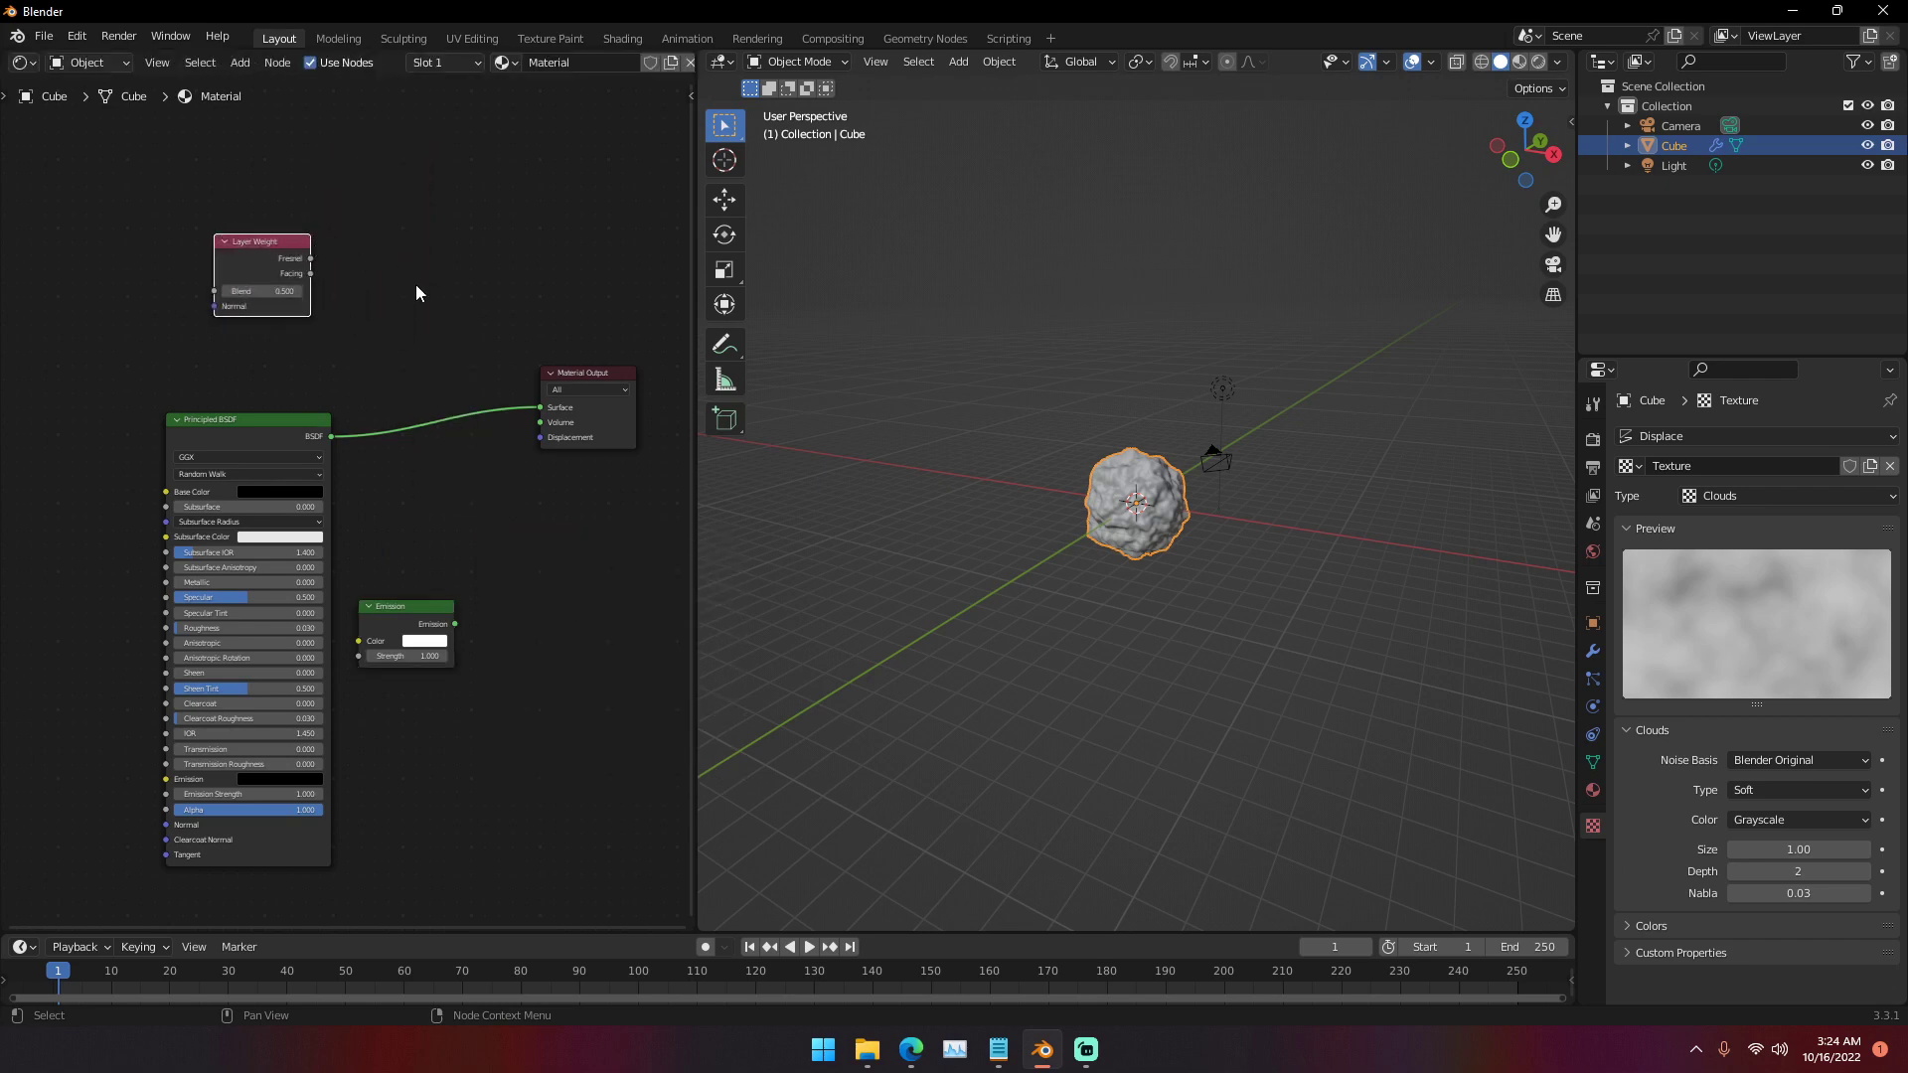
- Add a Mix Shader node to the material
key("shift+a")
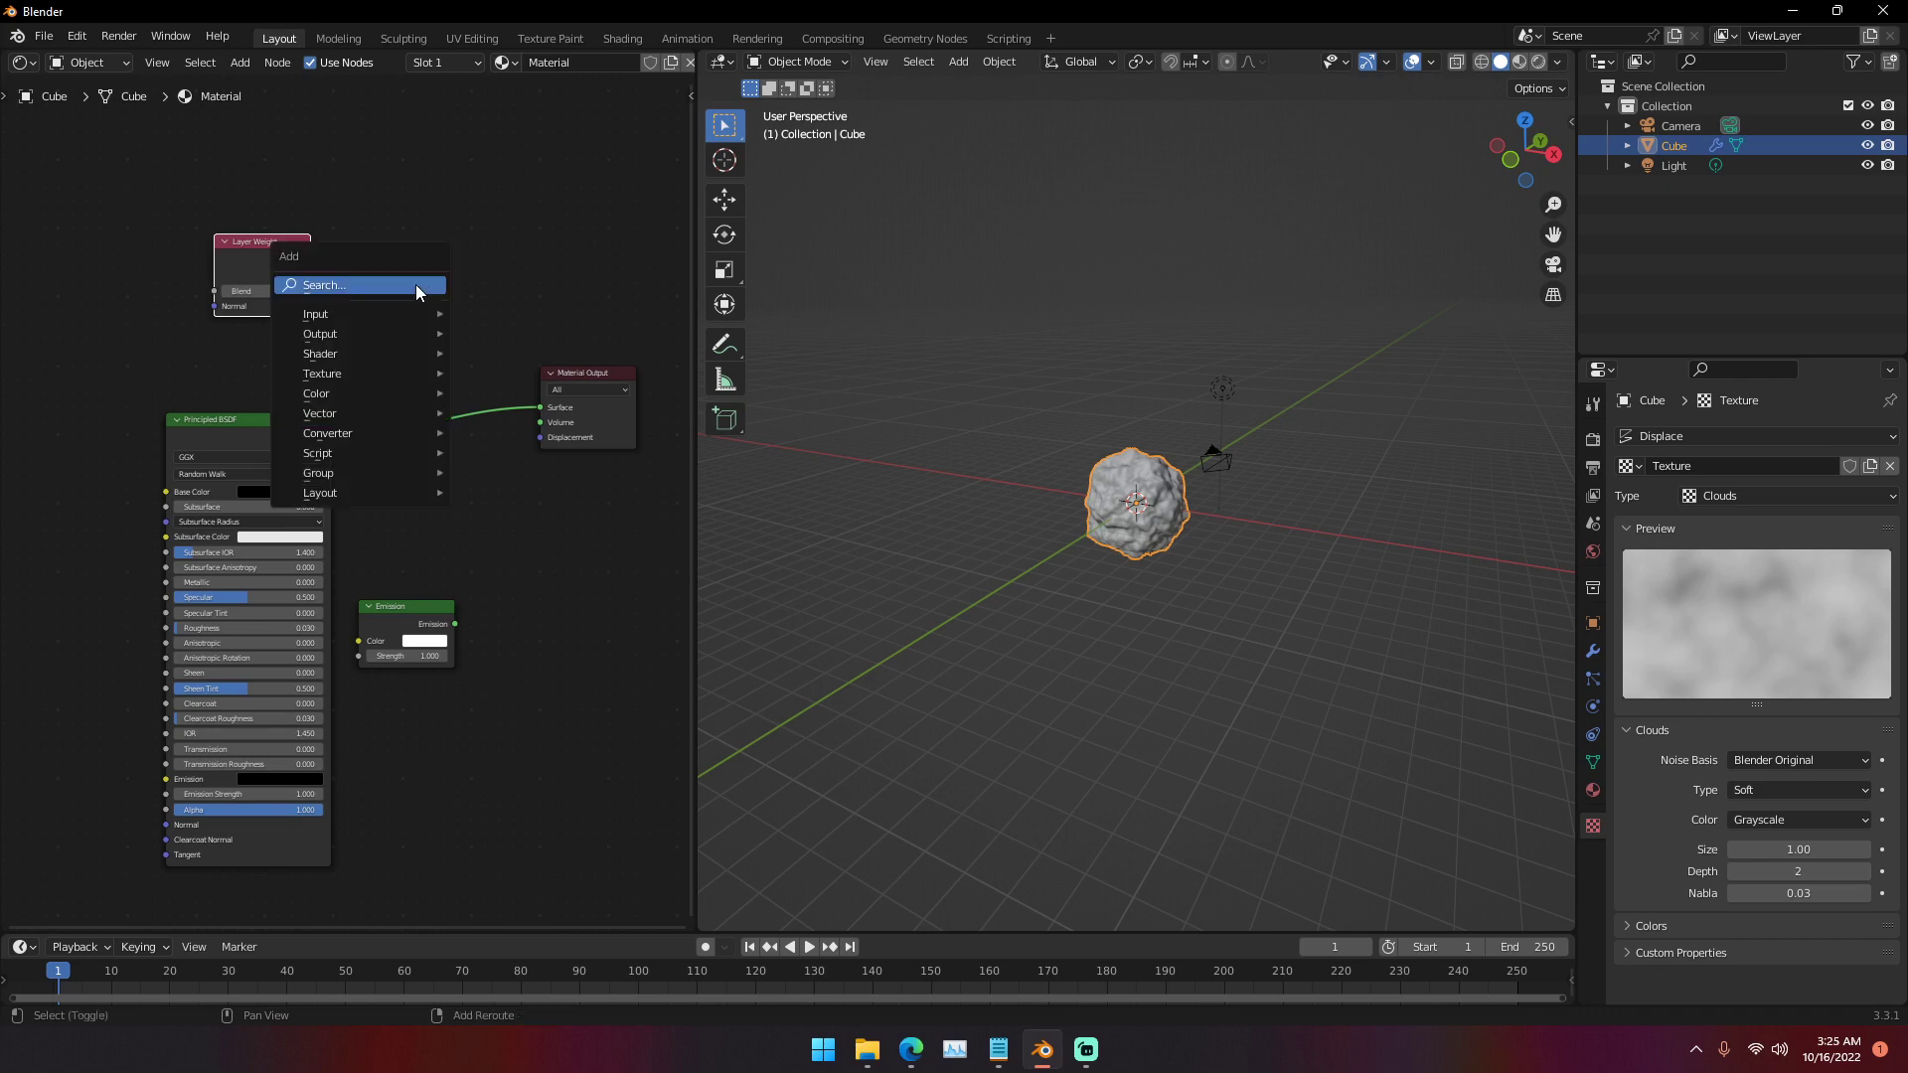
left_click(416, 284)
type("mix")
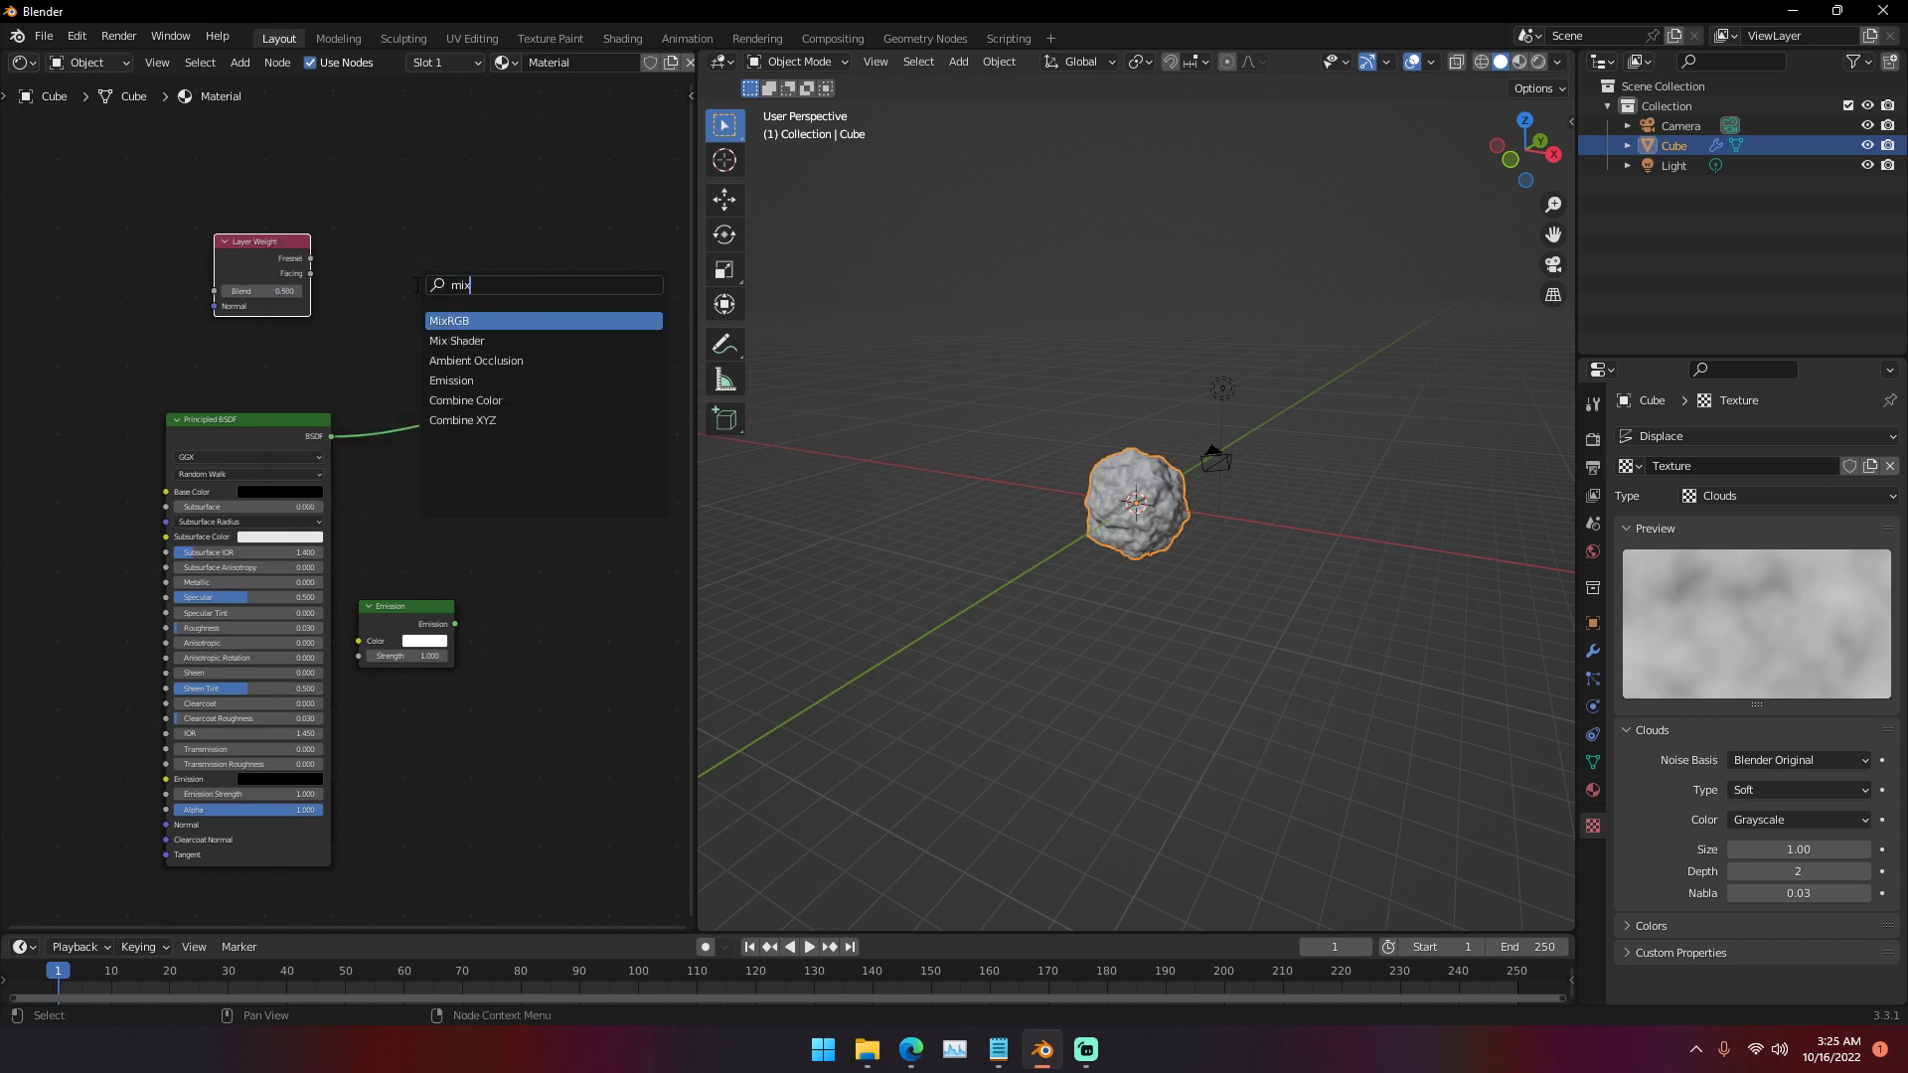
key("Return")
left_click(410, 261)
scroll(537, 443, "down", 3)
middle_click_drag(404, 387, 451, 420)
middle_click_drag(184, 414, 400, 510)
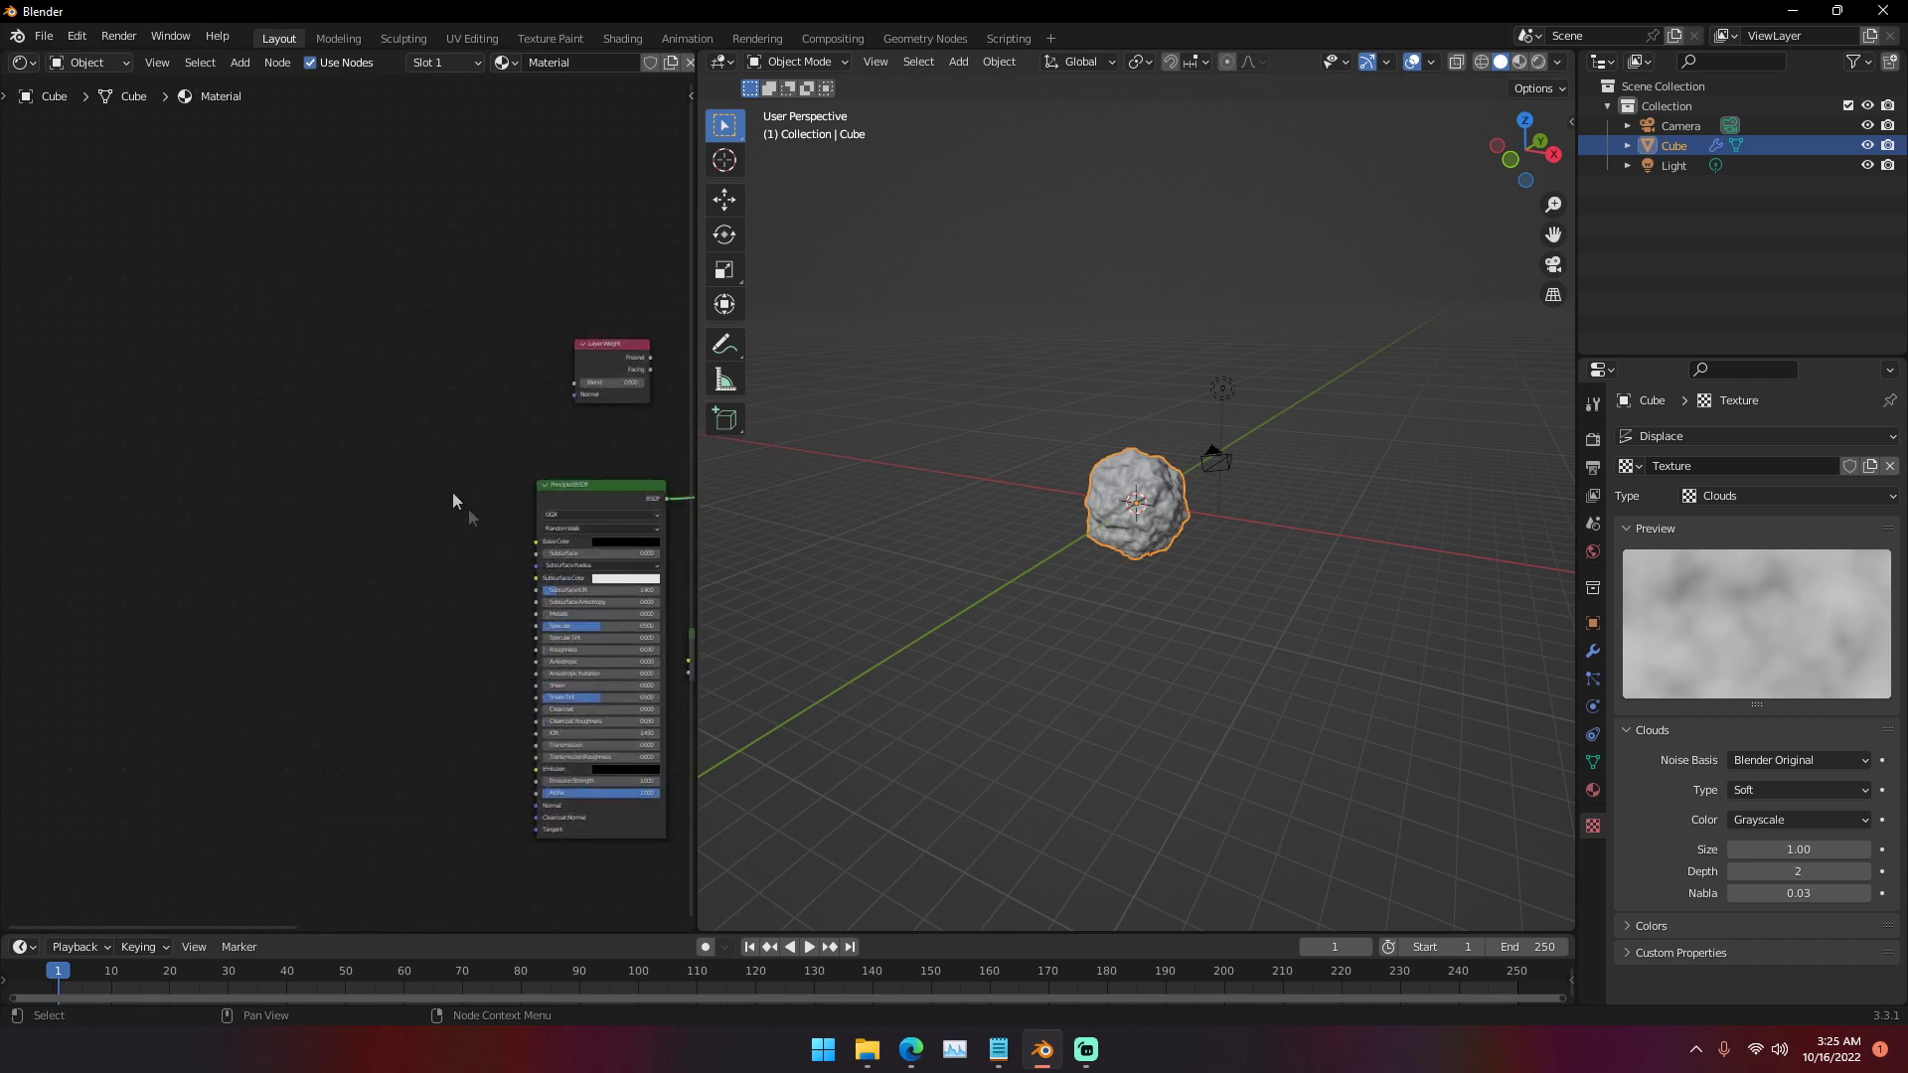
- Add Noise Texture, ColorRamp and Bright/Contrast nodes on the left of the editor
key("shift+a")
type("nois")
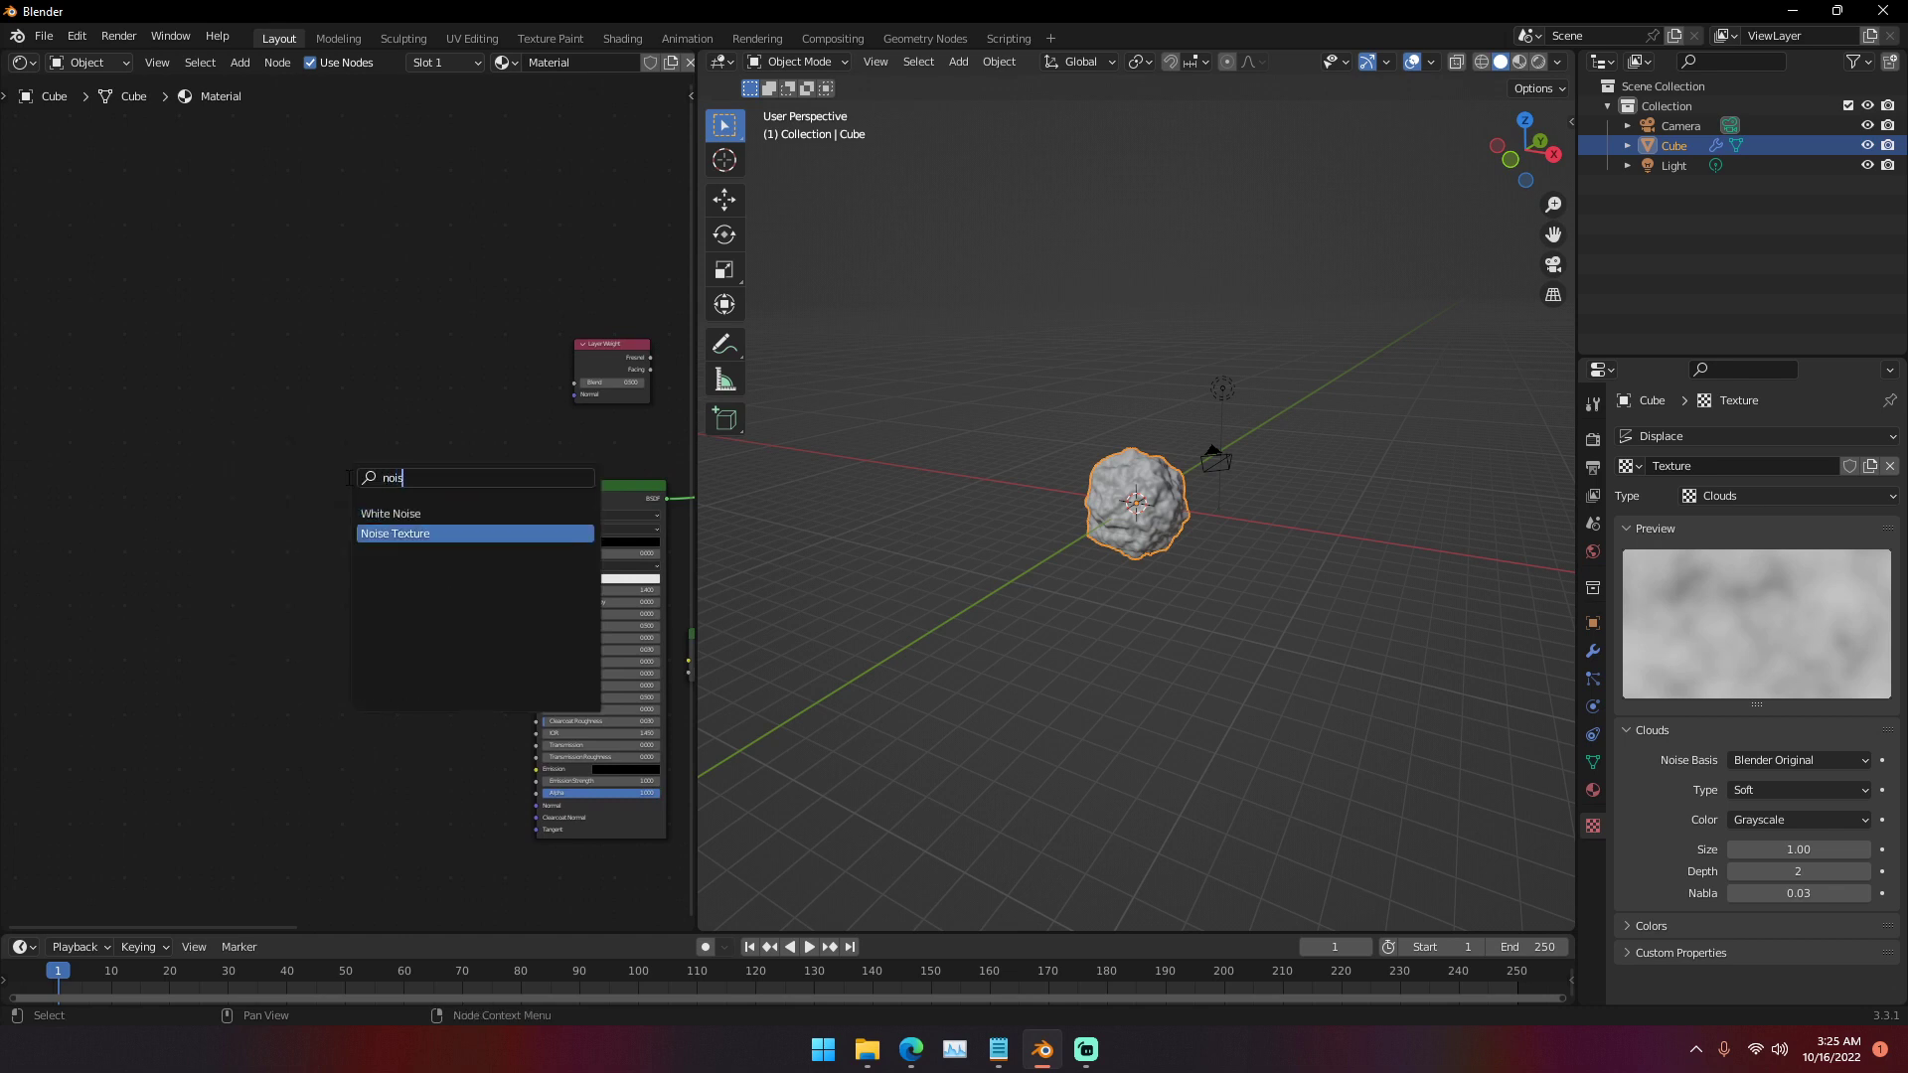
key("Return")
left_click(296, 494)
key("shift+a")
type("col")
key("Return")
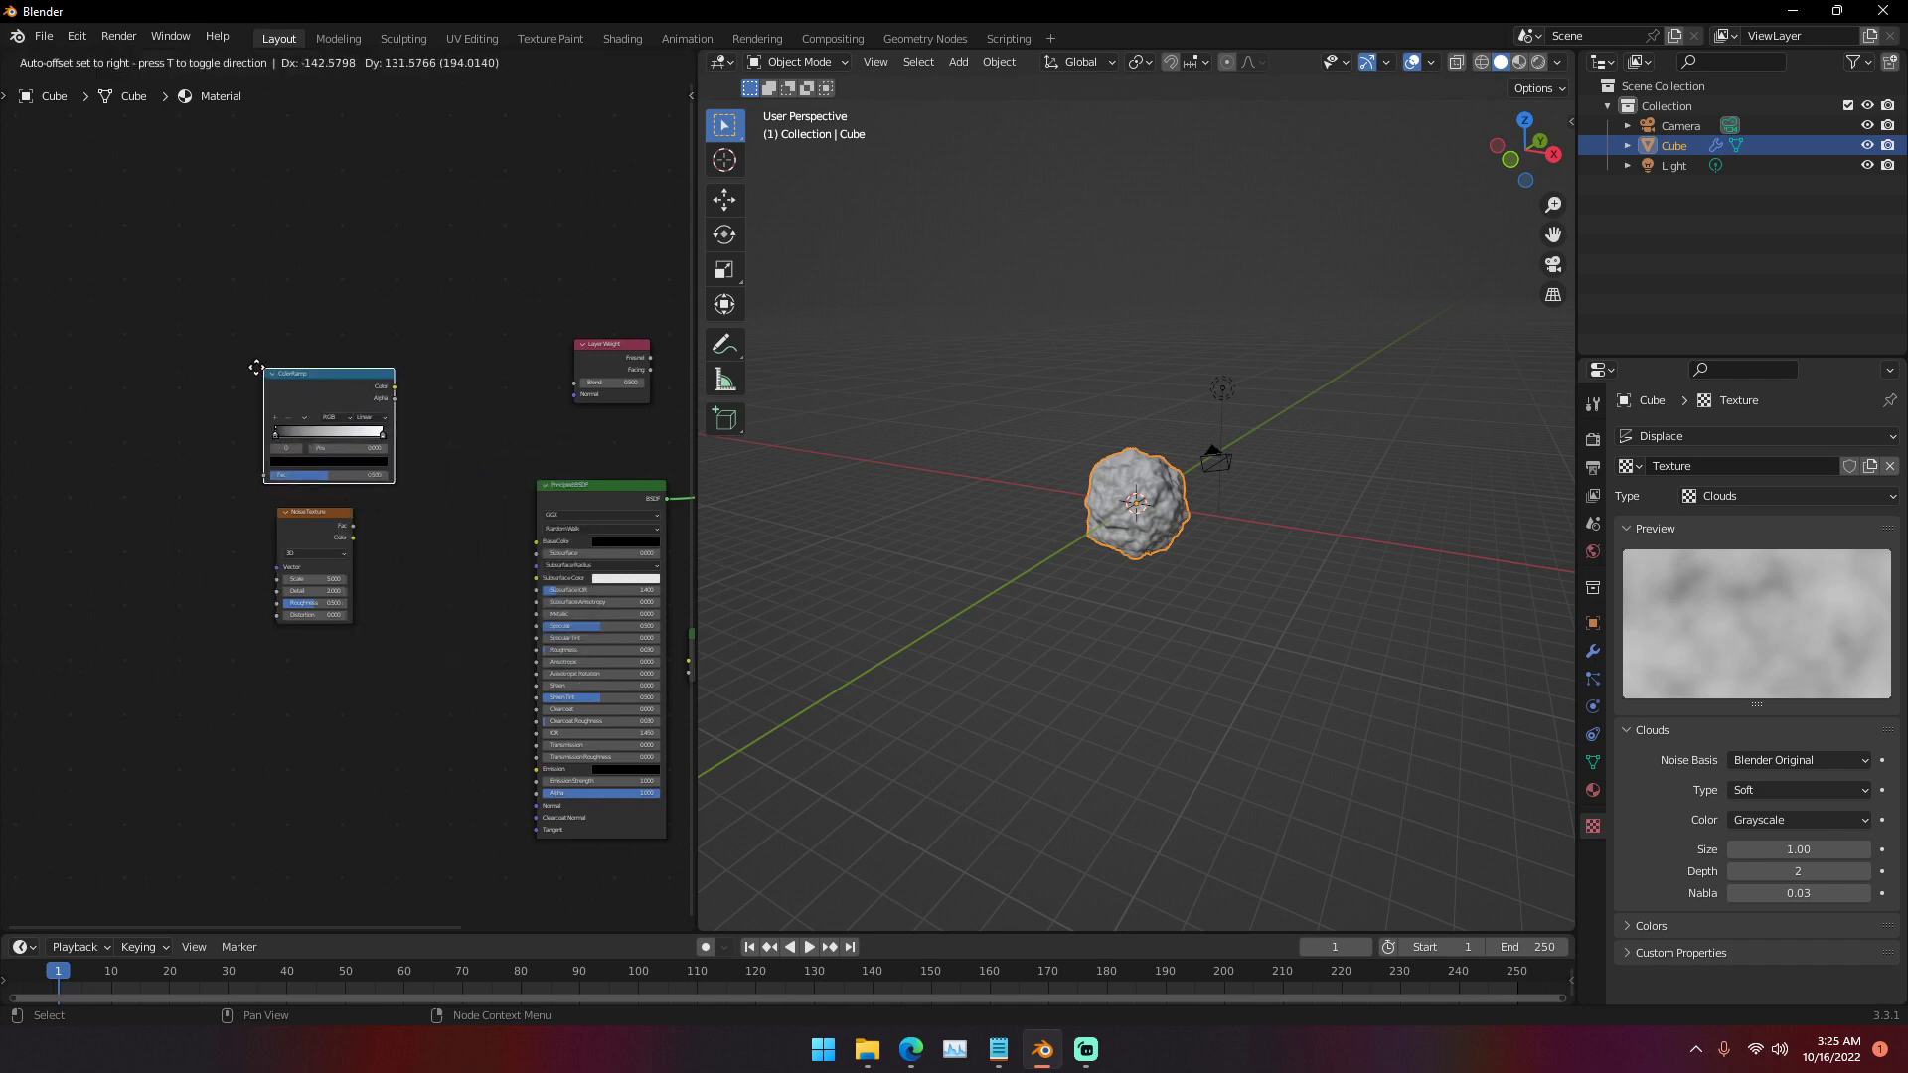
left_click(257, 368)
key("shift+a")
type("bright")
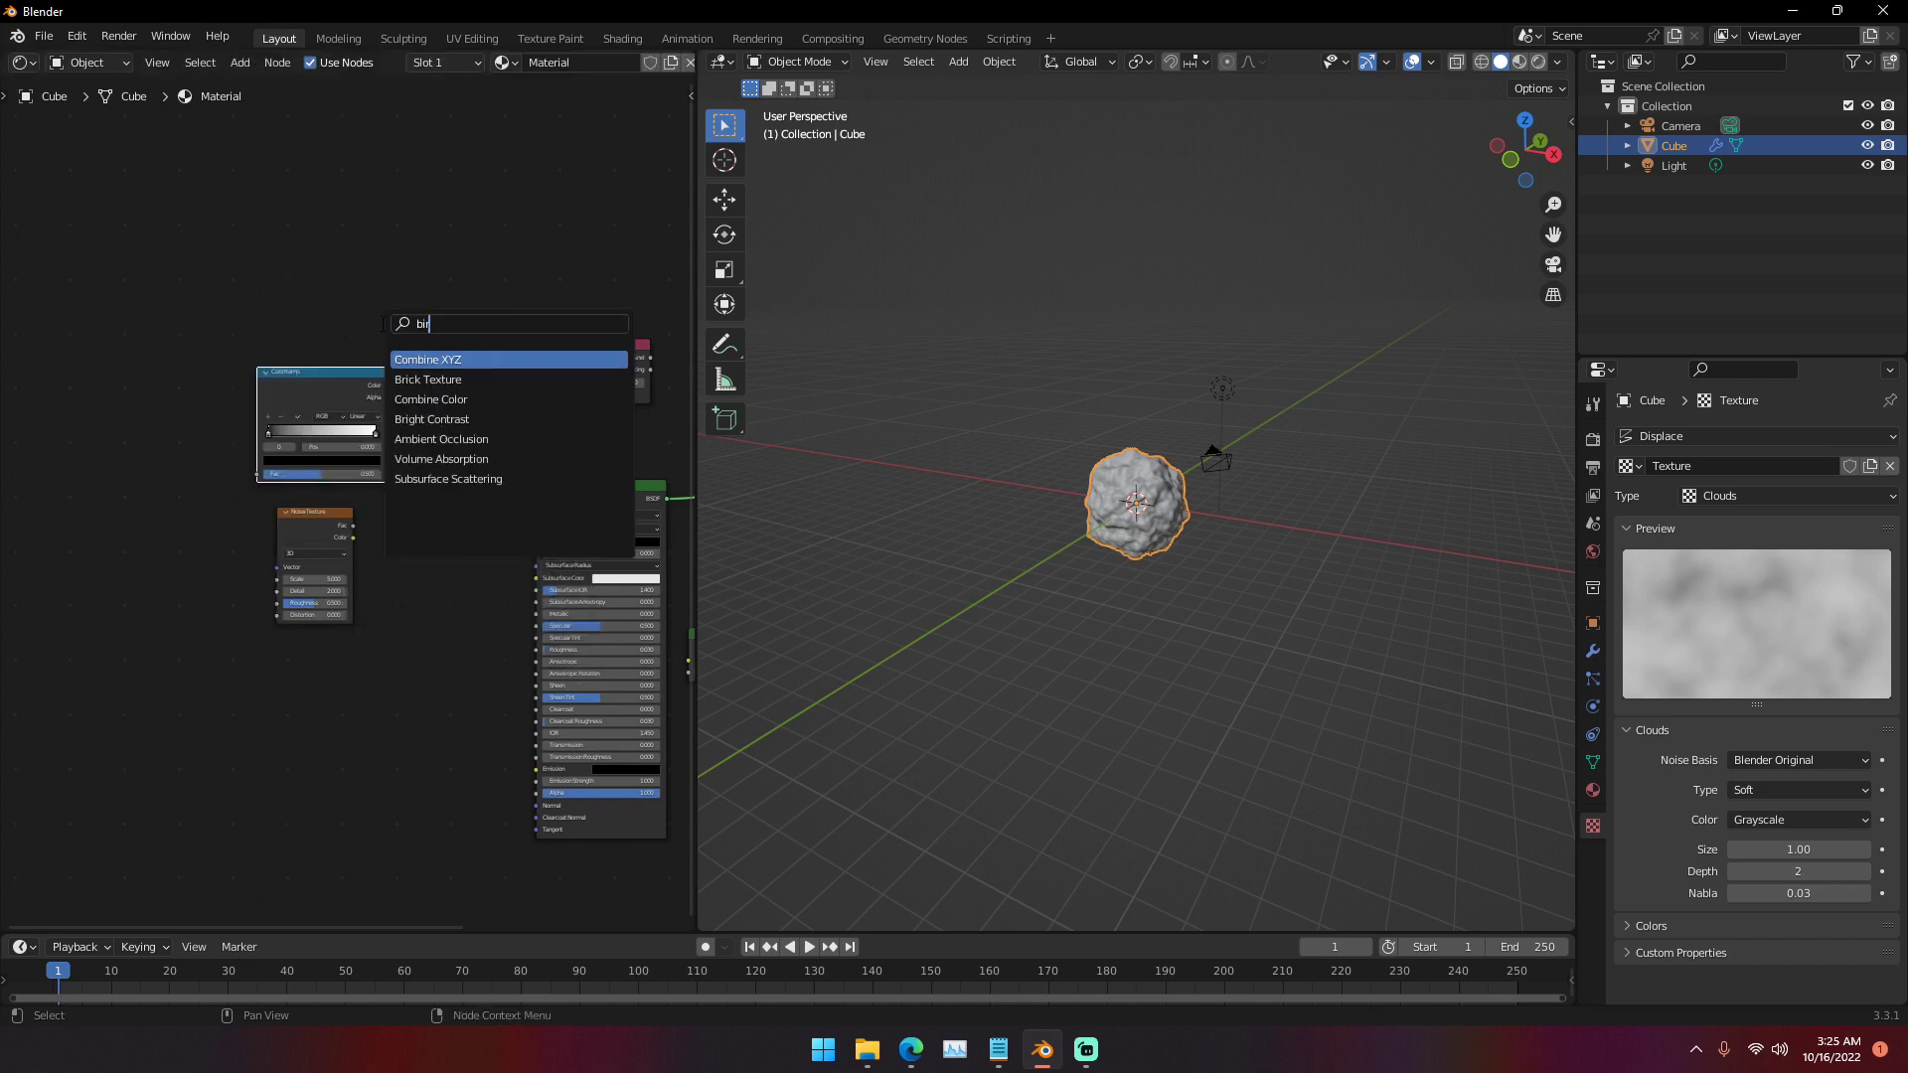
key("Return")
left_click(427, 367)
middle_click_drag(430, 408, 378, 403)
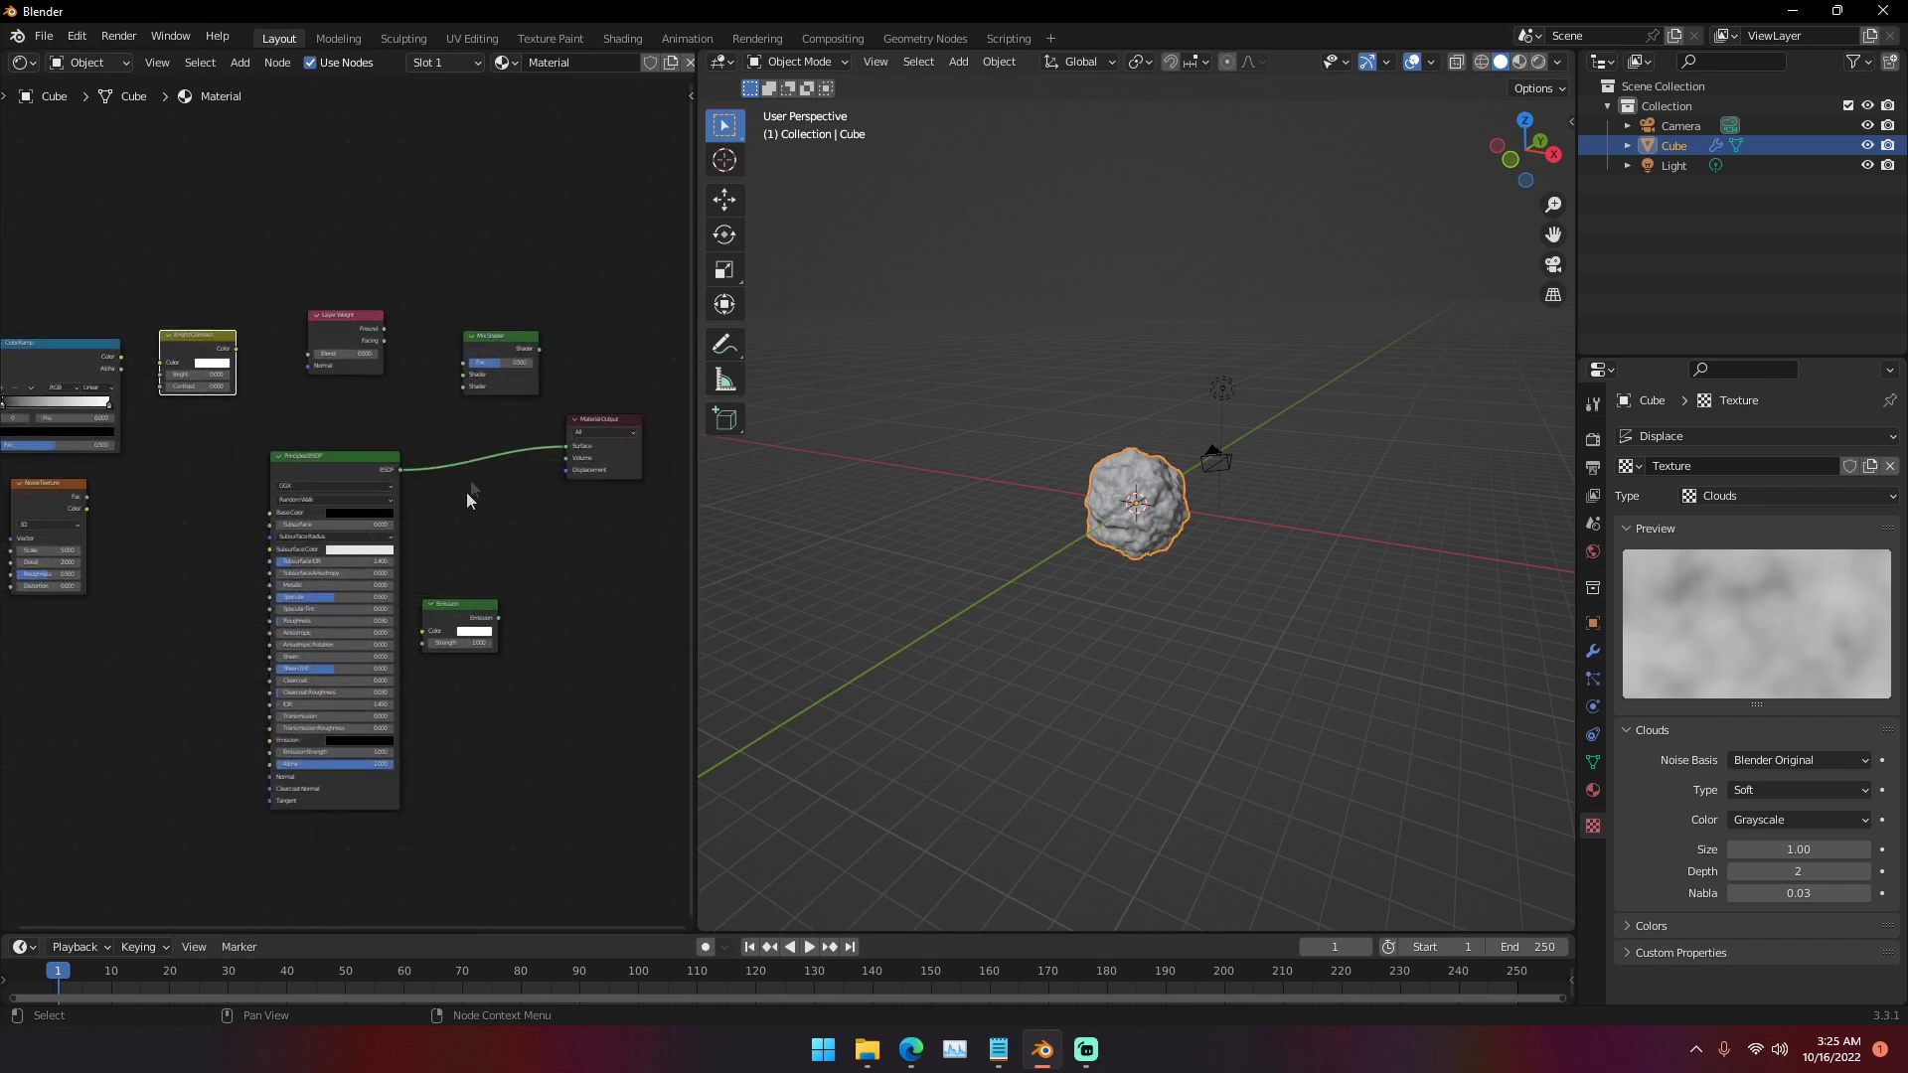
- Insert the Mix Shader into the link between Principled BSDF and Material Output
left_click_drag(487, 339, 490, 434)
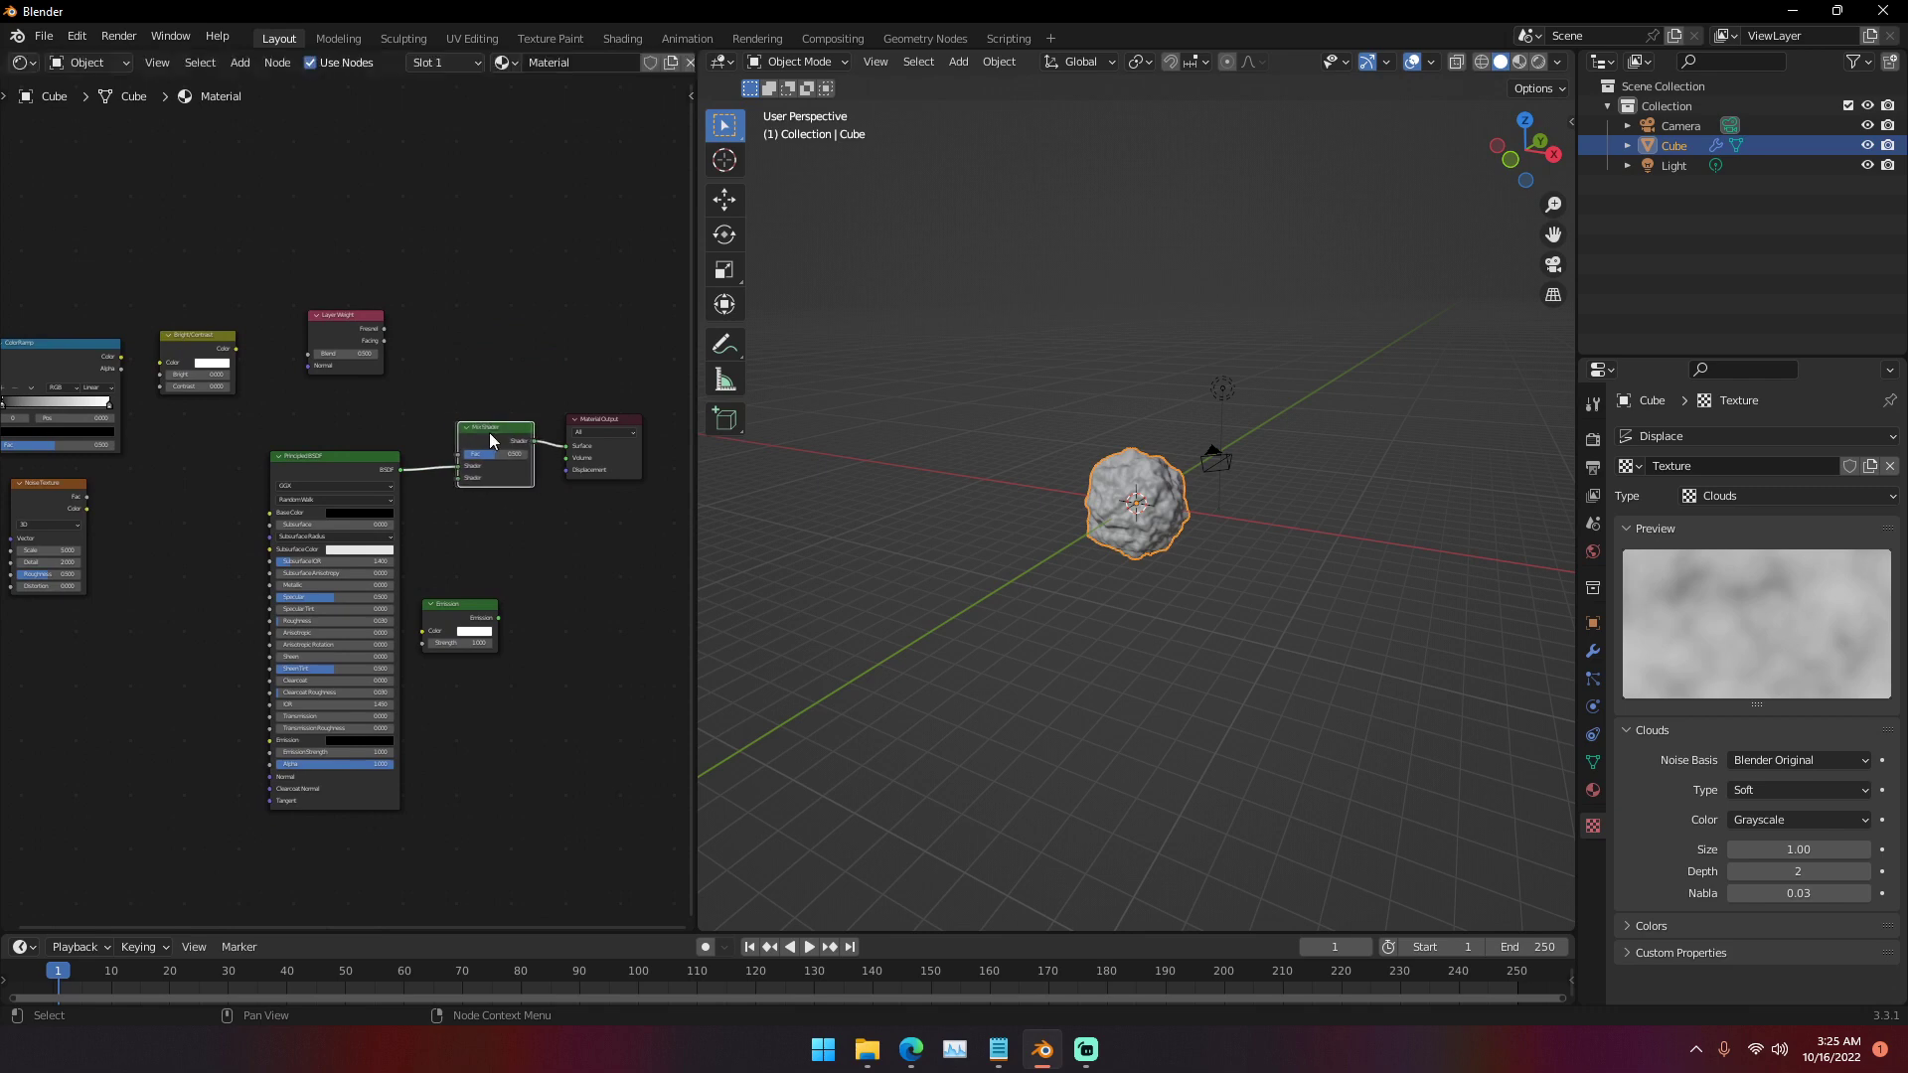
scroll(481, 426, "up", 2)
left_click_drag(543, 418, 563, 415)
middle_click_drag(563, 414, 494, 397)
left_click_drag(478, 404, 482, 414)
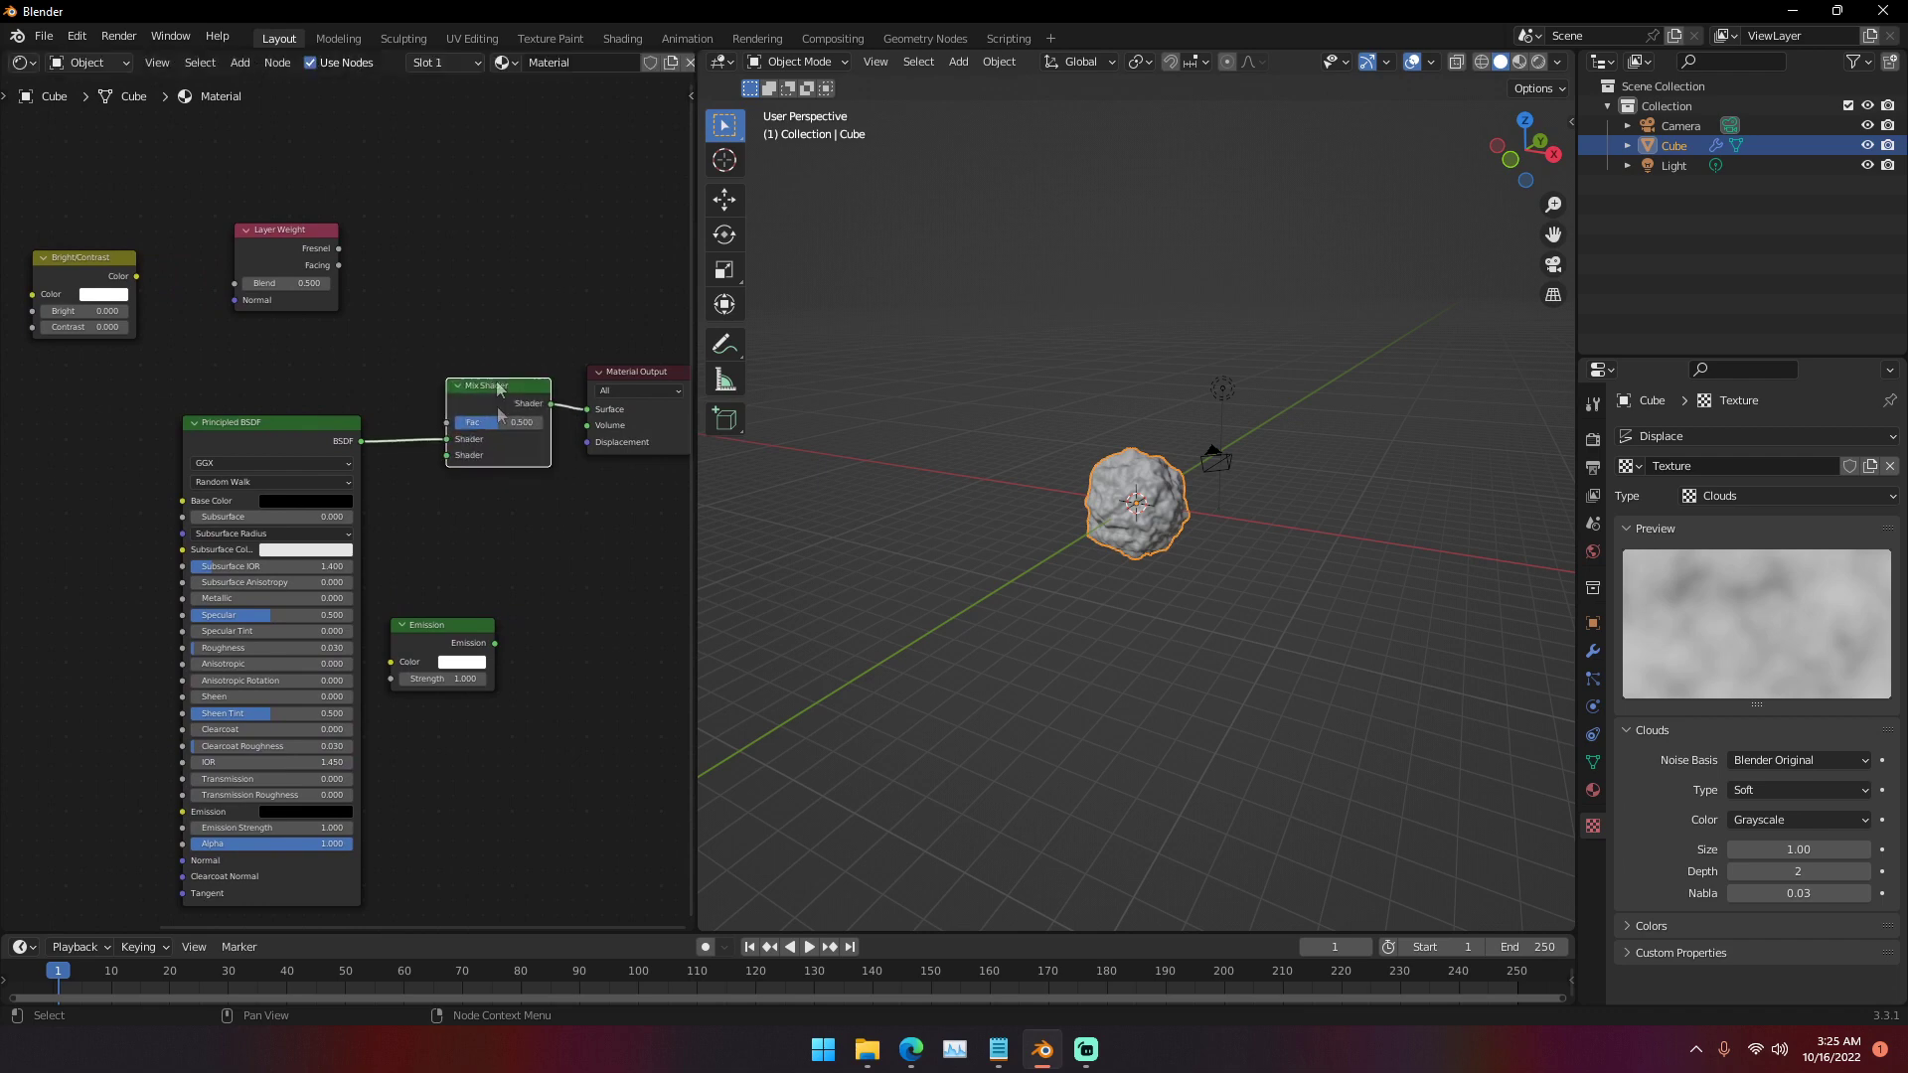
- Wire Emission into the Mix Shader's second Shader input with strength 5
left_click_drag(452, 625, 446, 455)
left_click_drag(434, 600, 454, 603)
double_click(456, 639)
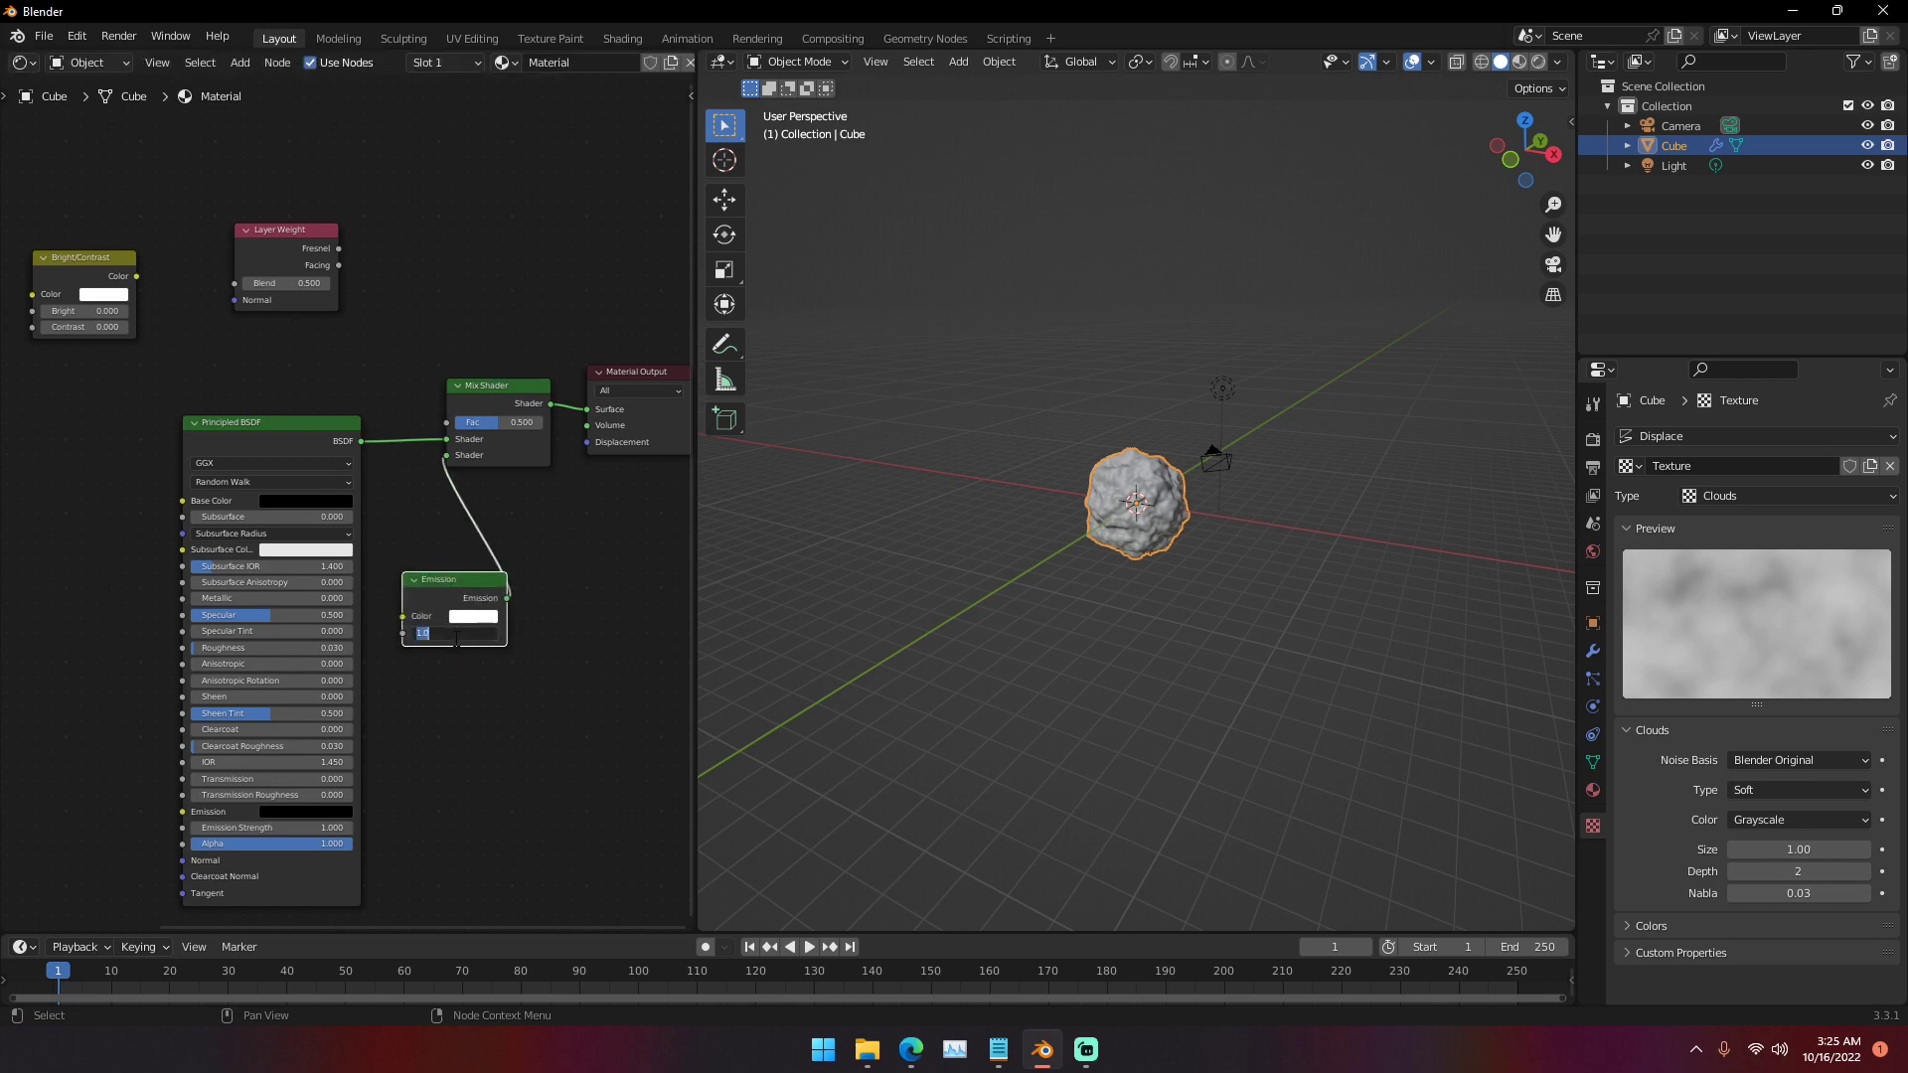
type("5")
key("Return")
- Set the render engine to Cycles with GPU Compute as the device
left_click(1594, 442)
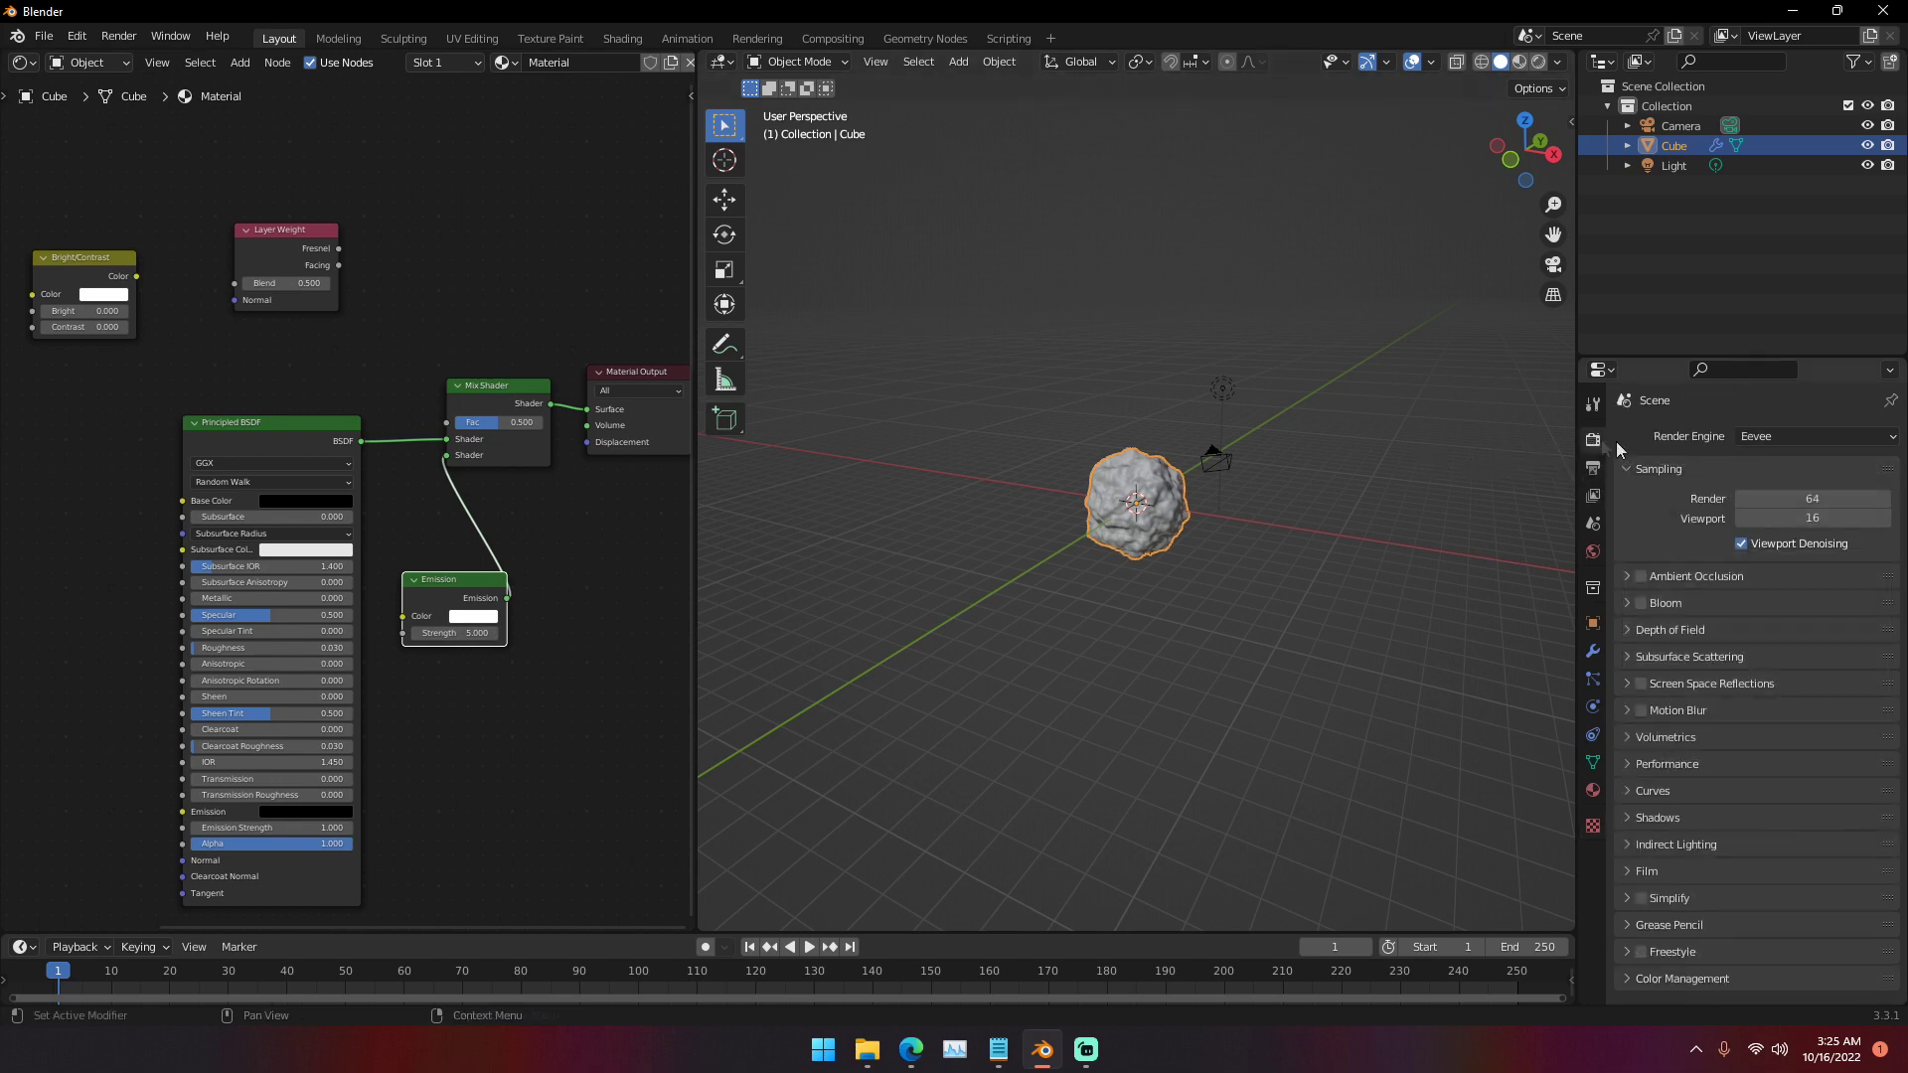
left_click(1757, 438)
left_click(1762, 504)
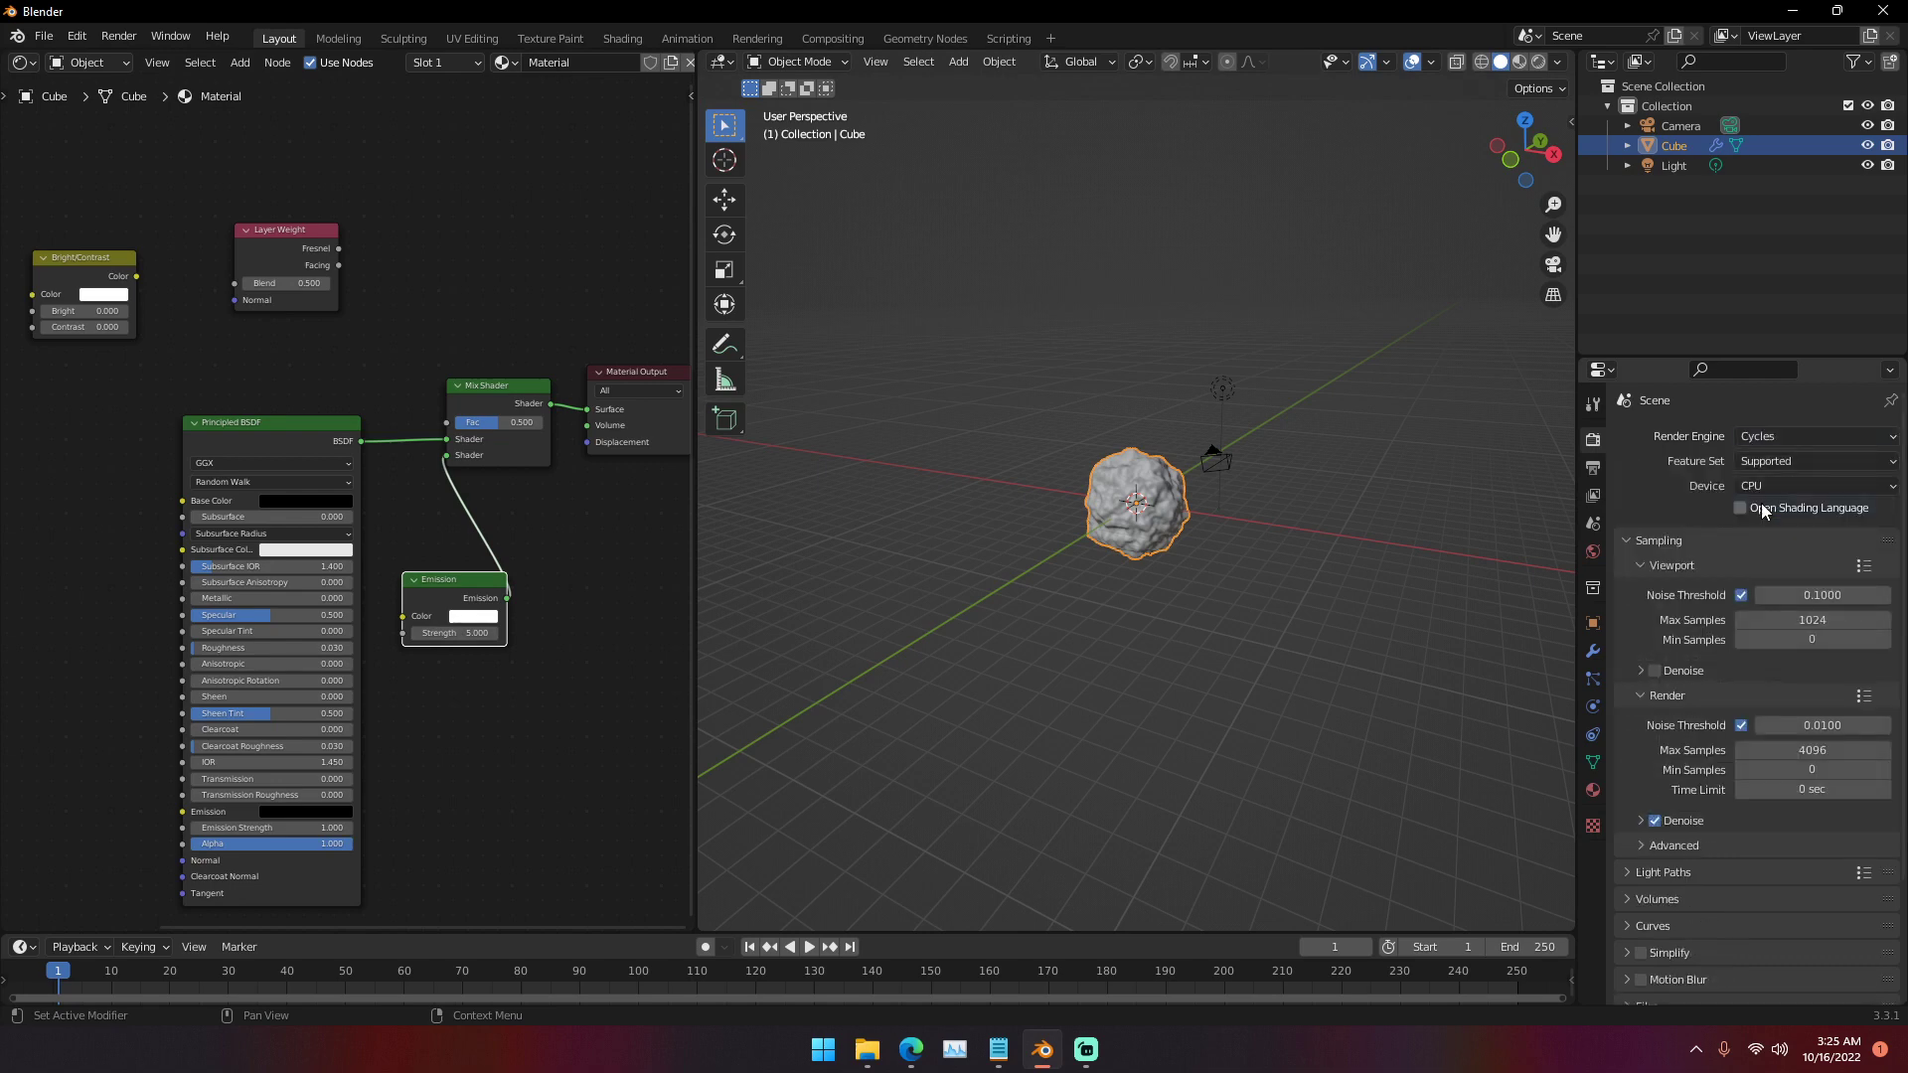
left_click(1761, 486)
left_click(1768, 533)
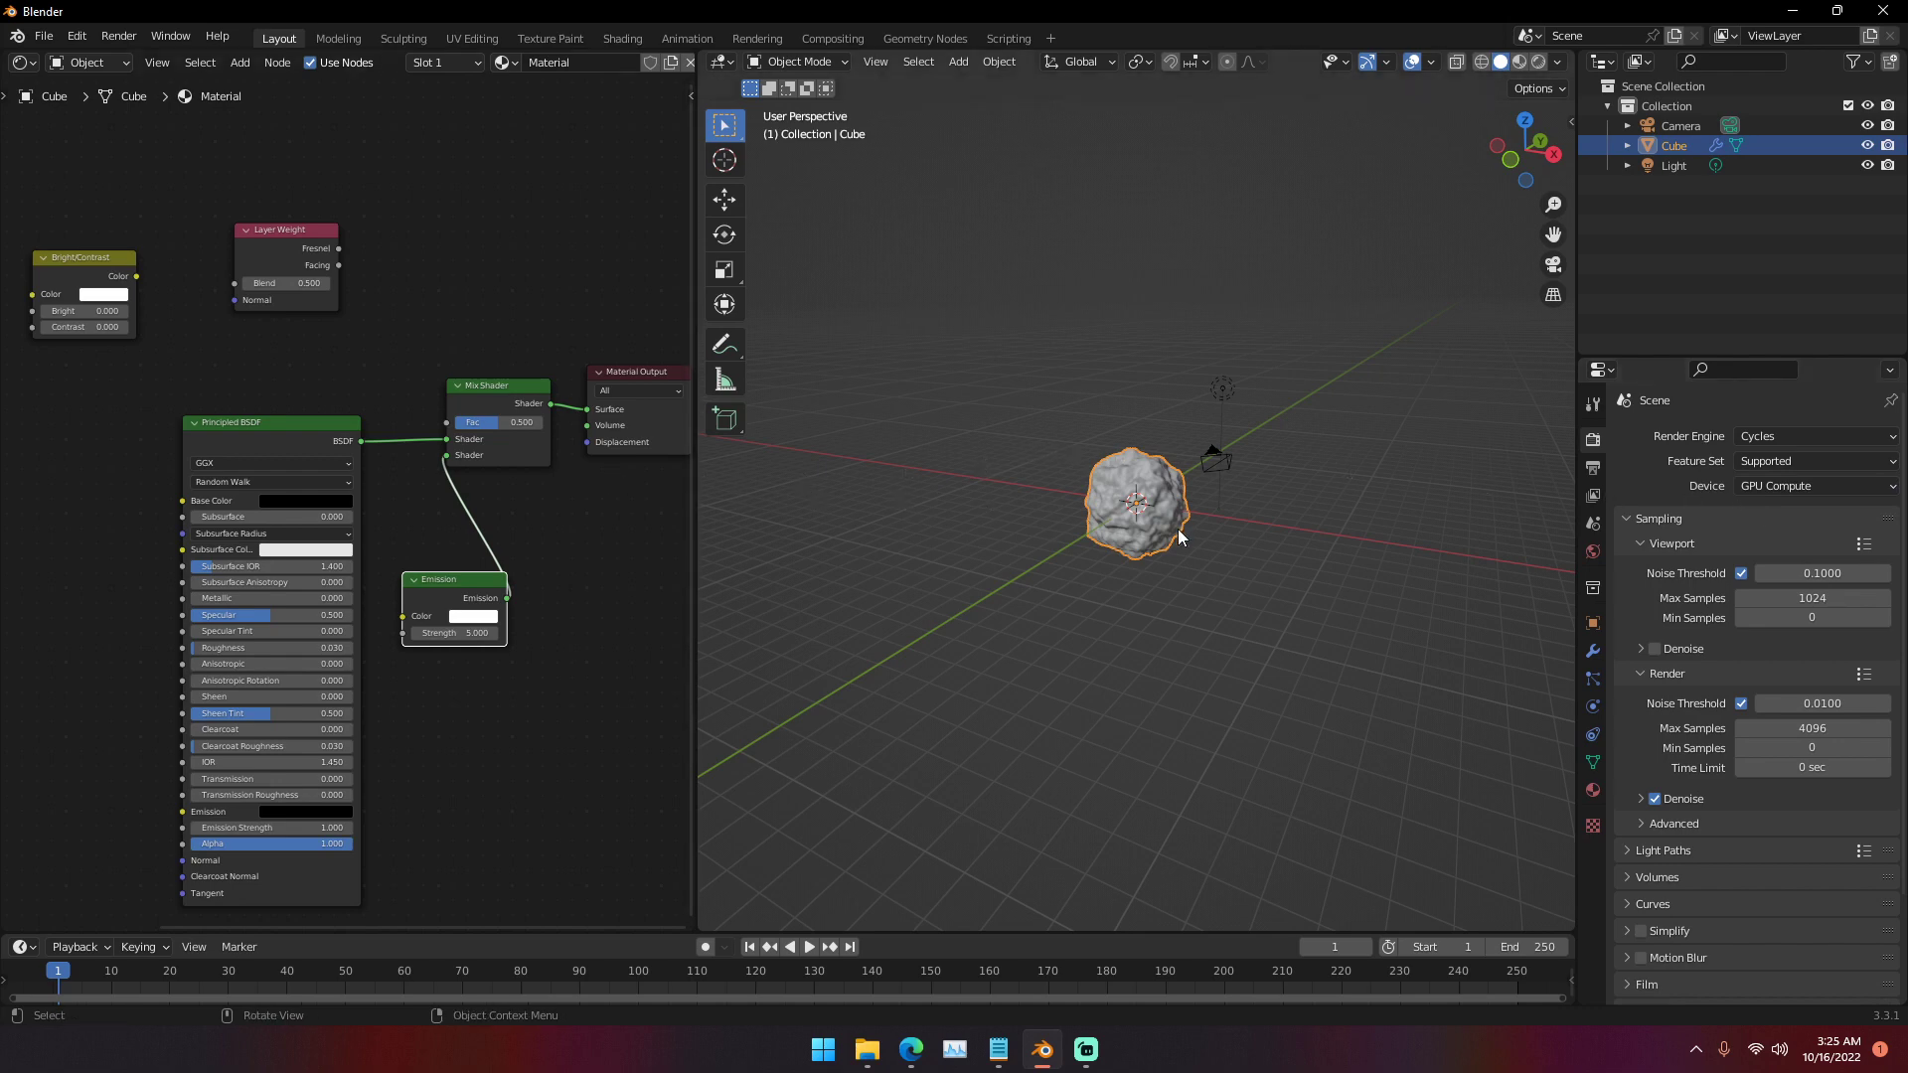
scroll(1176, 534, "up", 5)
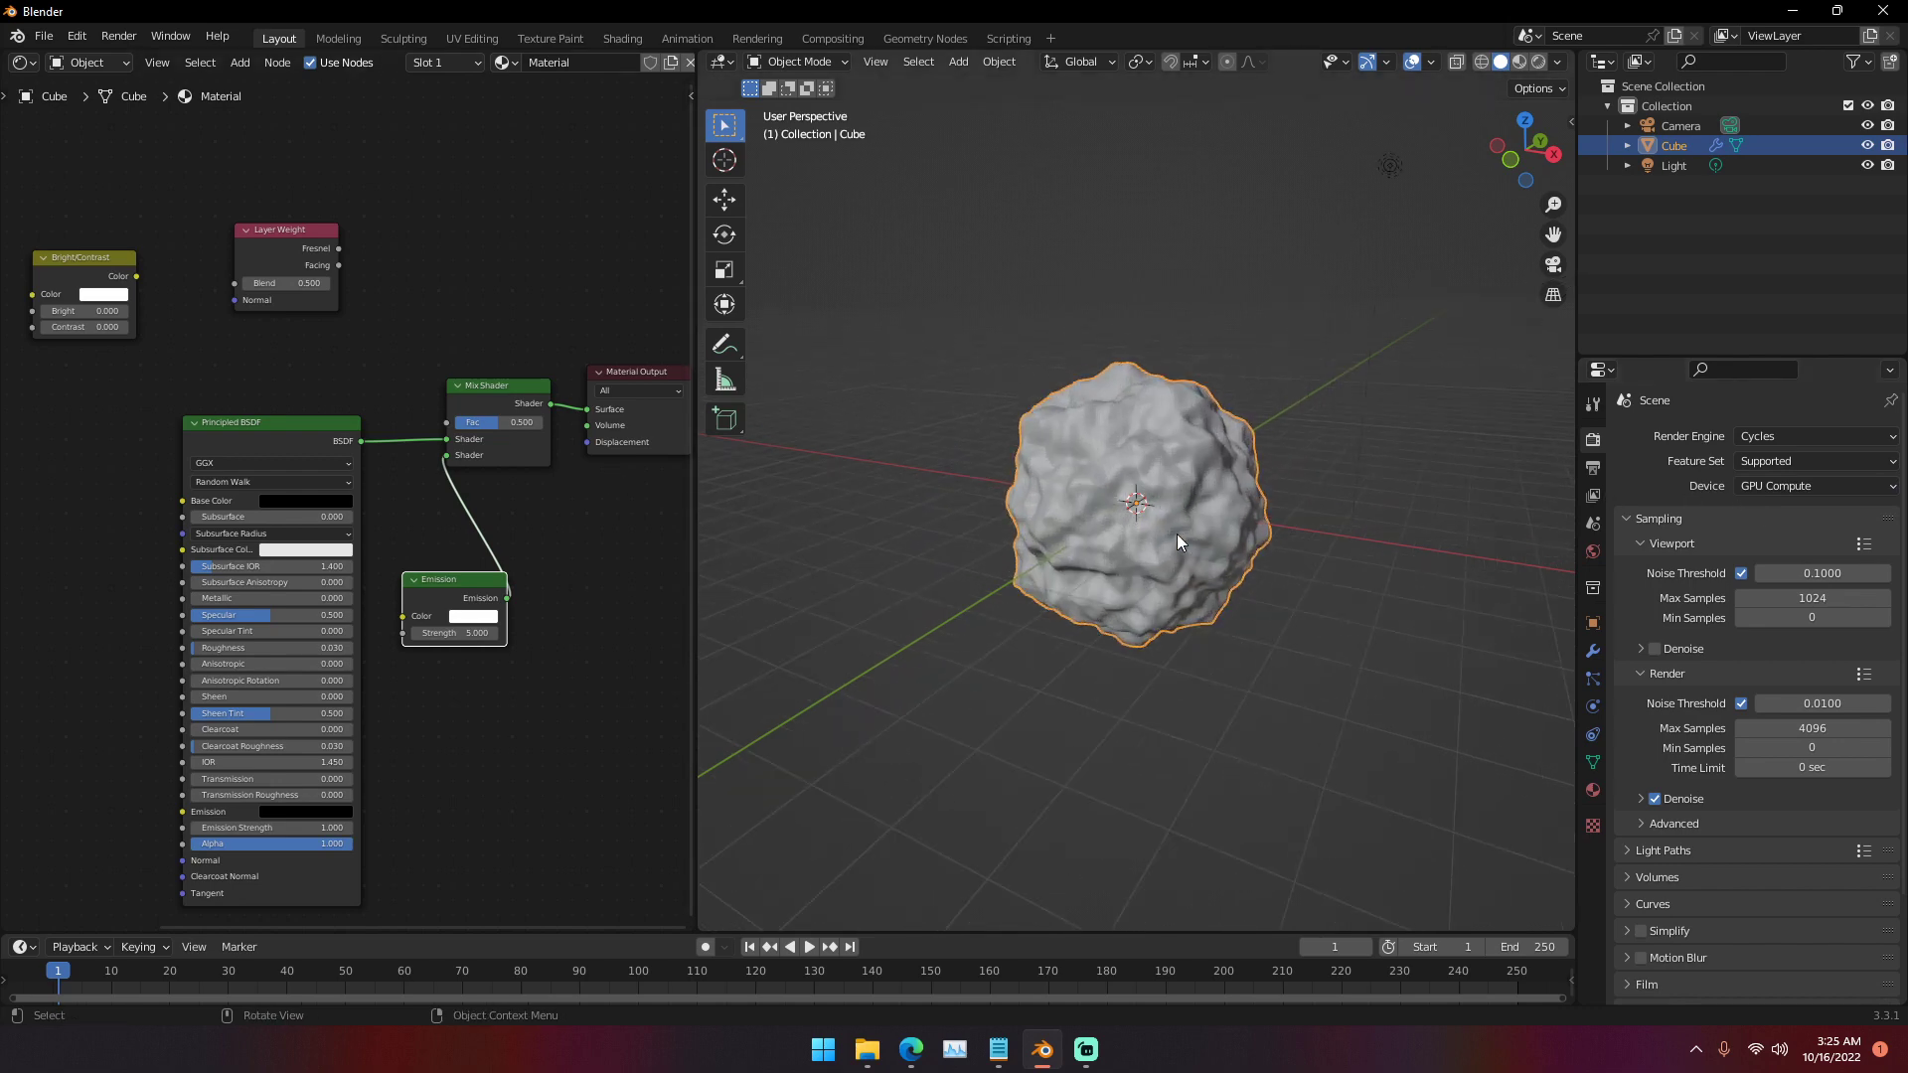
- Make the world color black and delete the Light from the scene
left_click(1593, 550)
left_click(1772, 564)
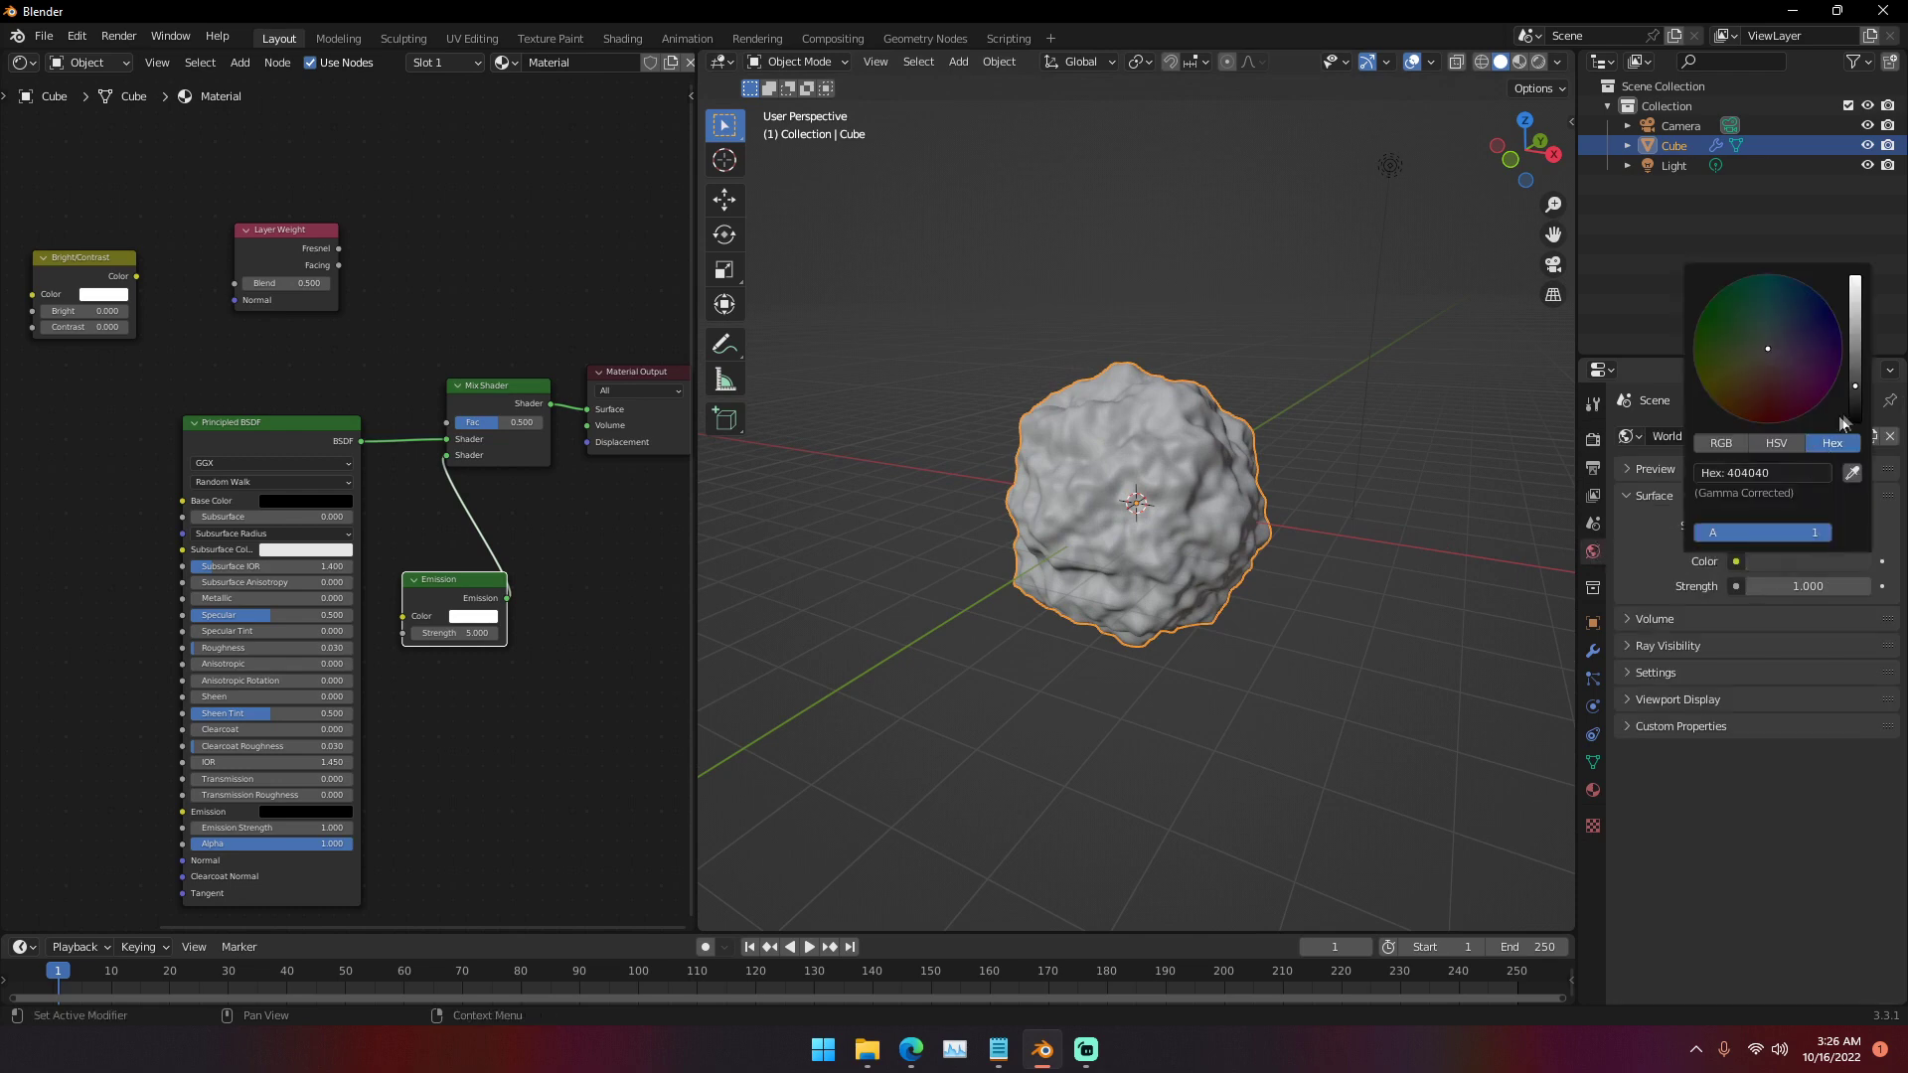
left_click_drag(1852, 422, 1854, 438)
left_click(1679, 169)
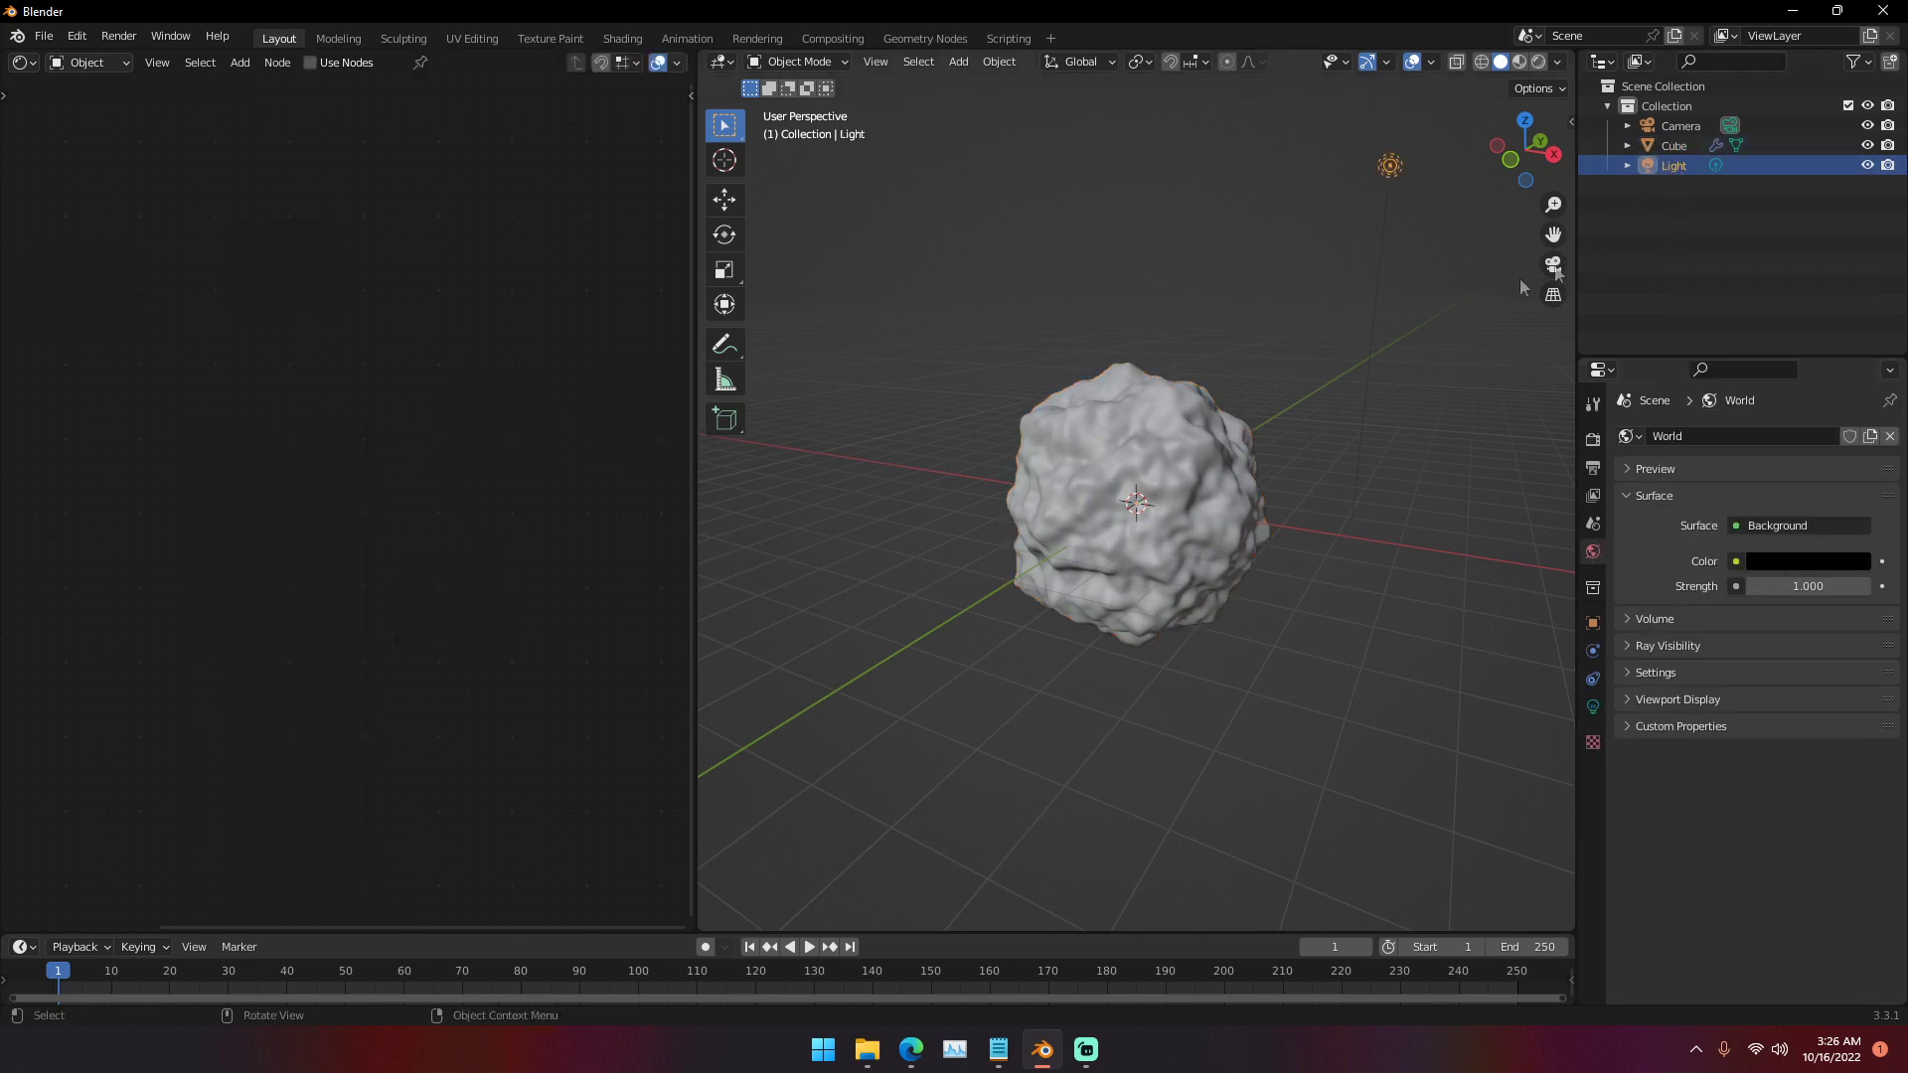
key("Delete")
- Preview the selected Cube in Rendered shading with viewport overlays hidden
left_click(1142, 455)
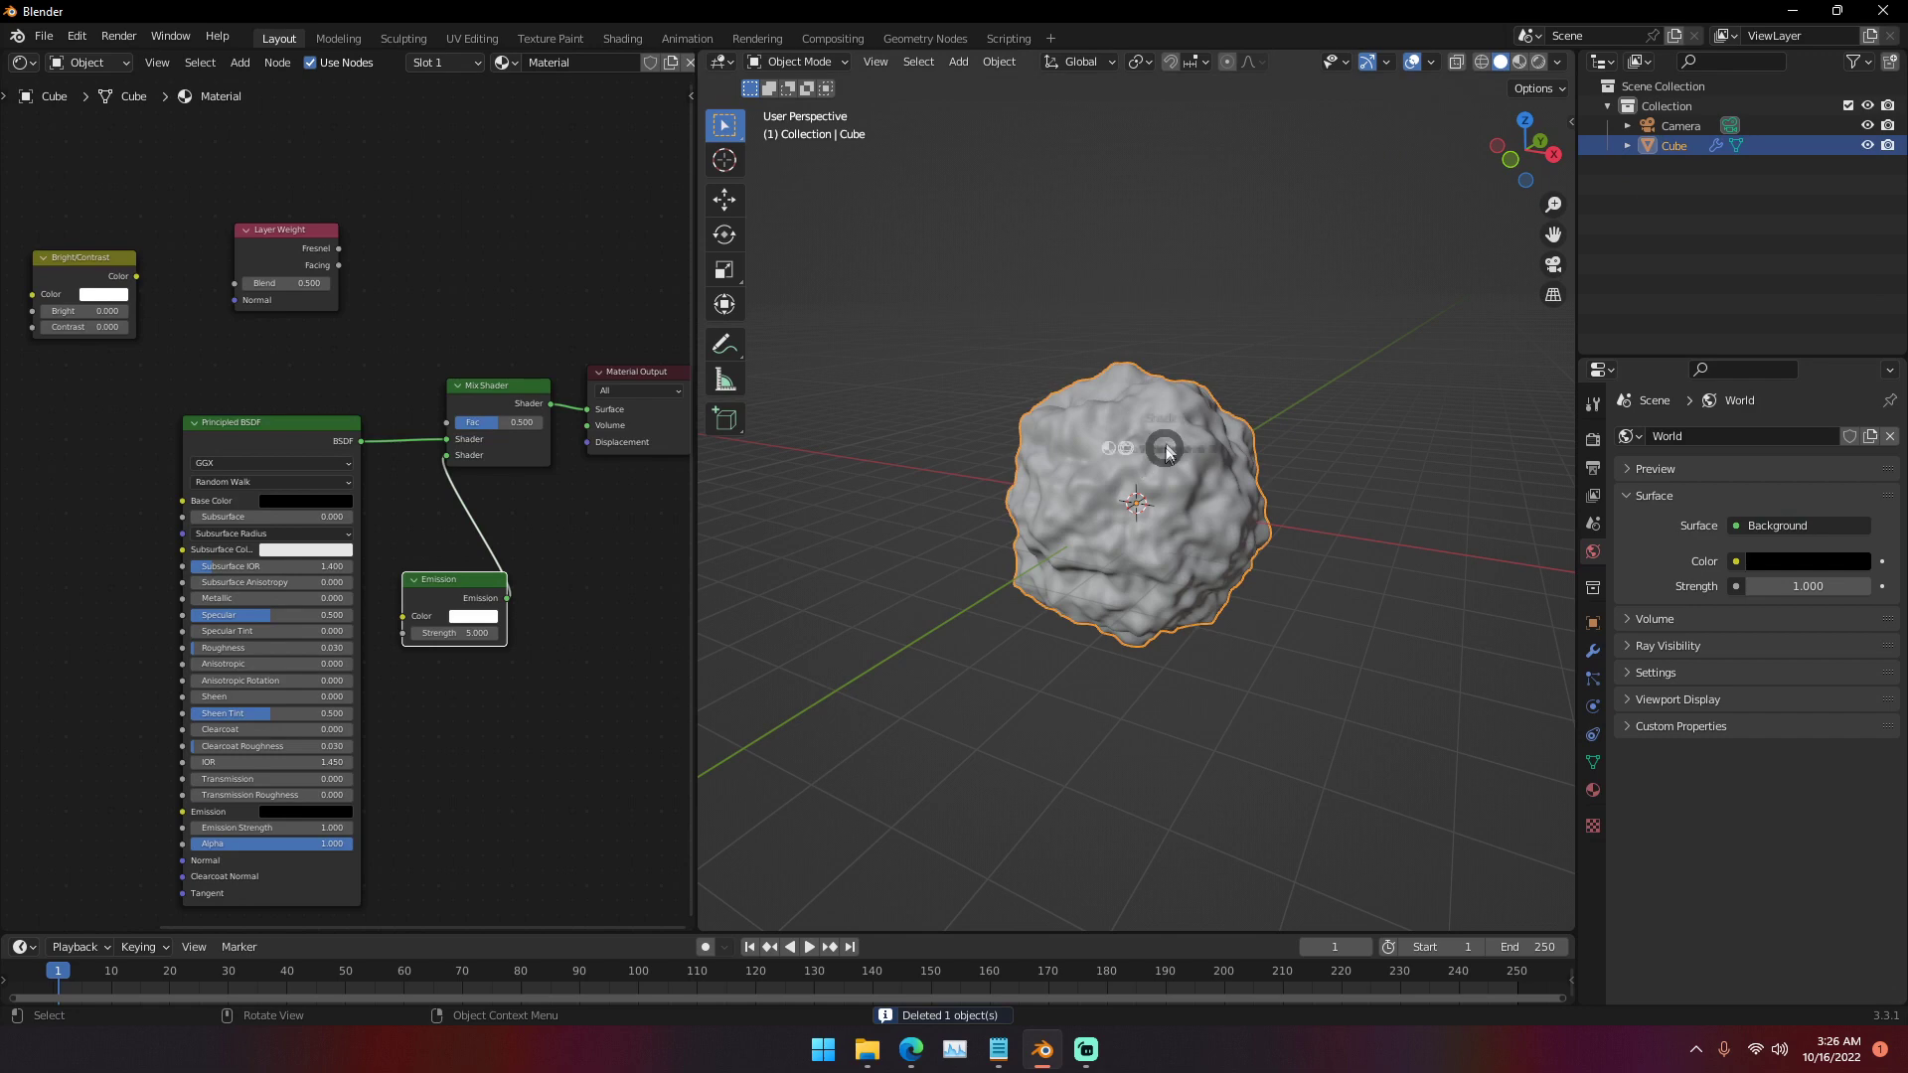
key("z")
left_click(1139, 318)
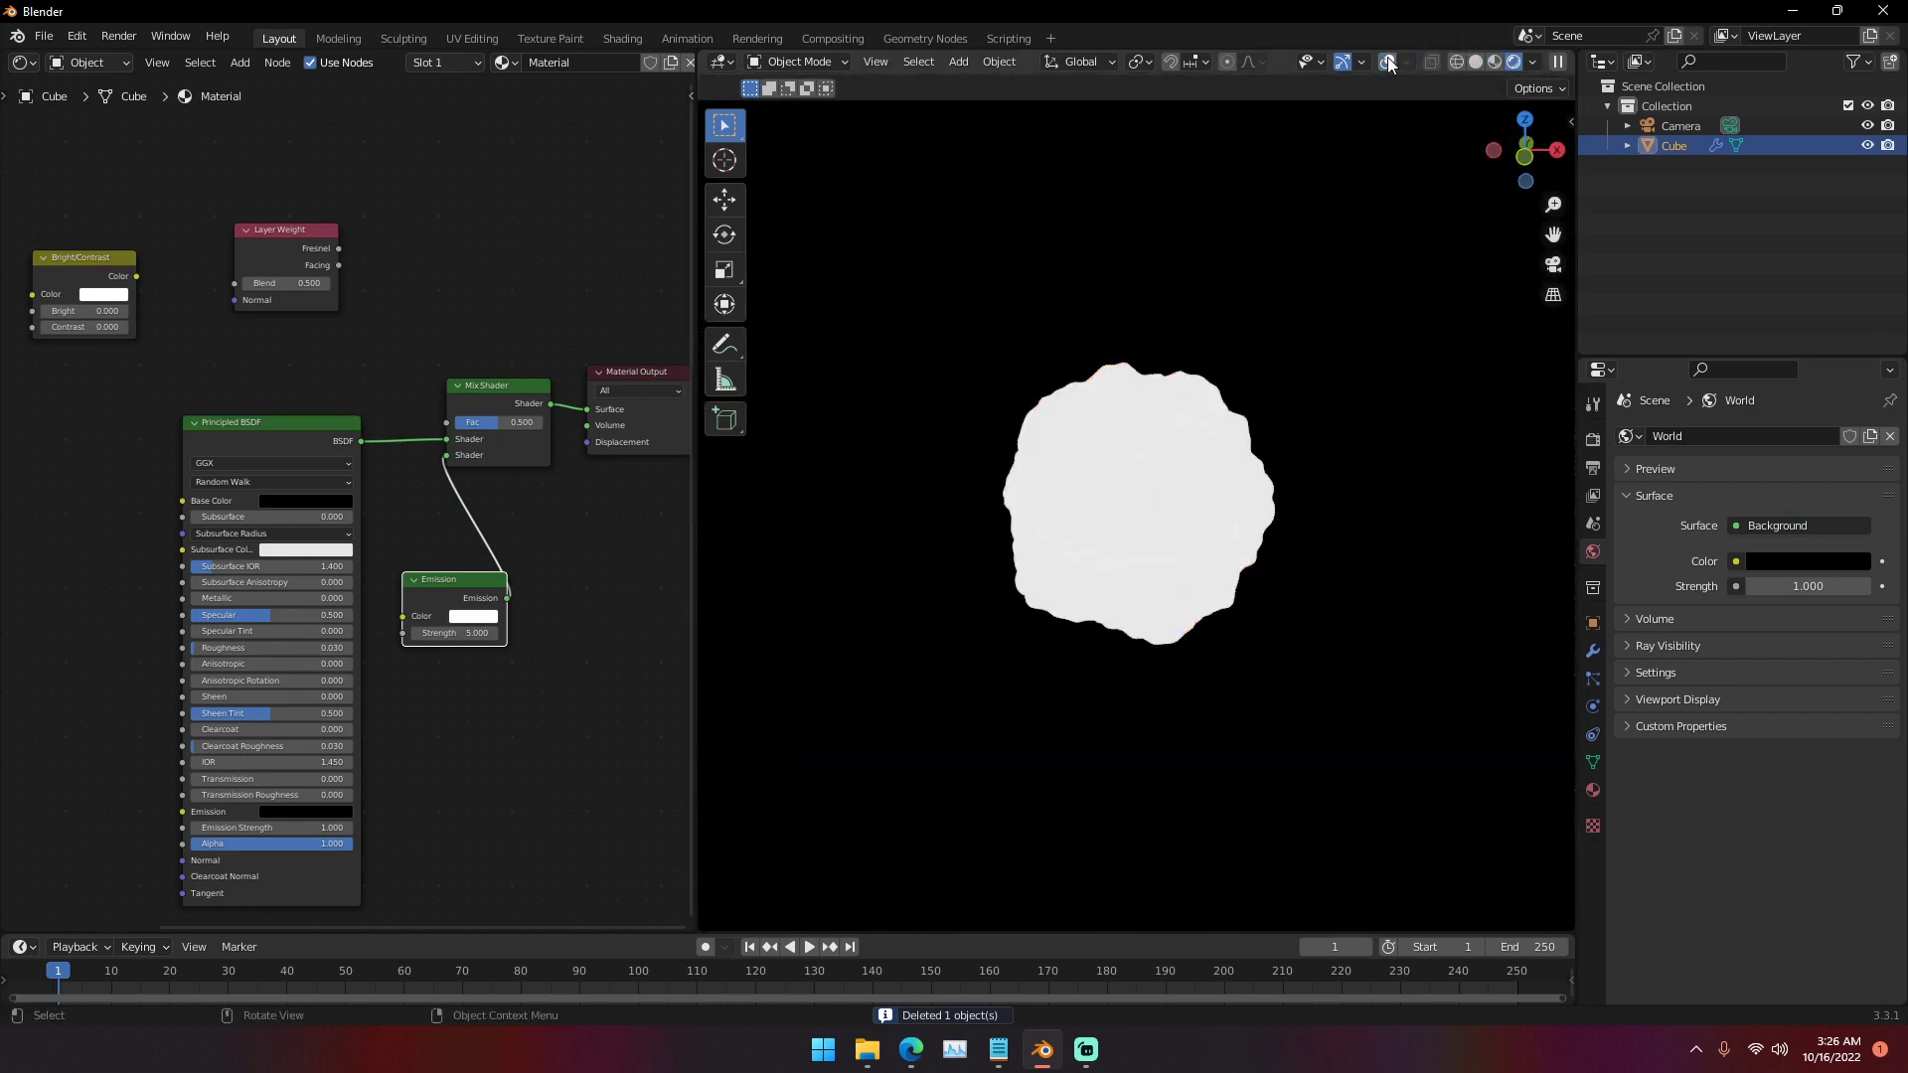
left_click(1387, 62)
scroll(1145, 419, "up", 3)
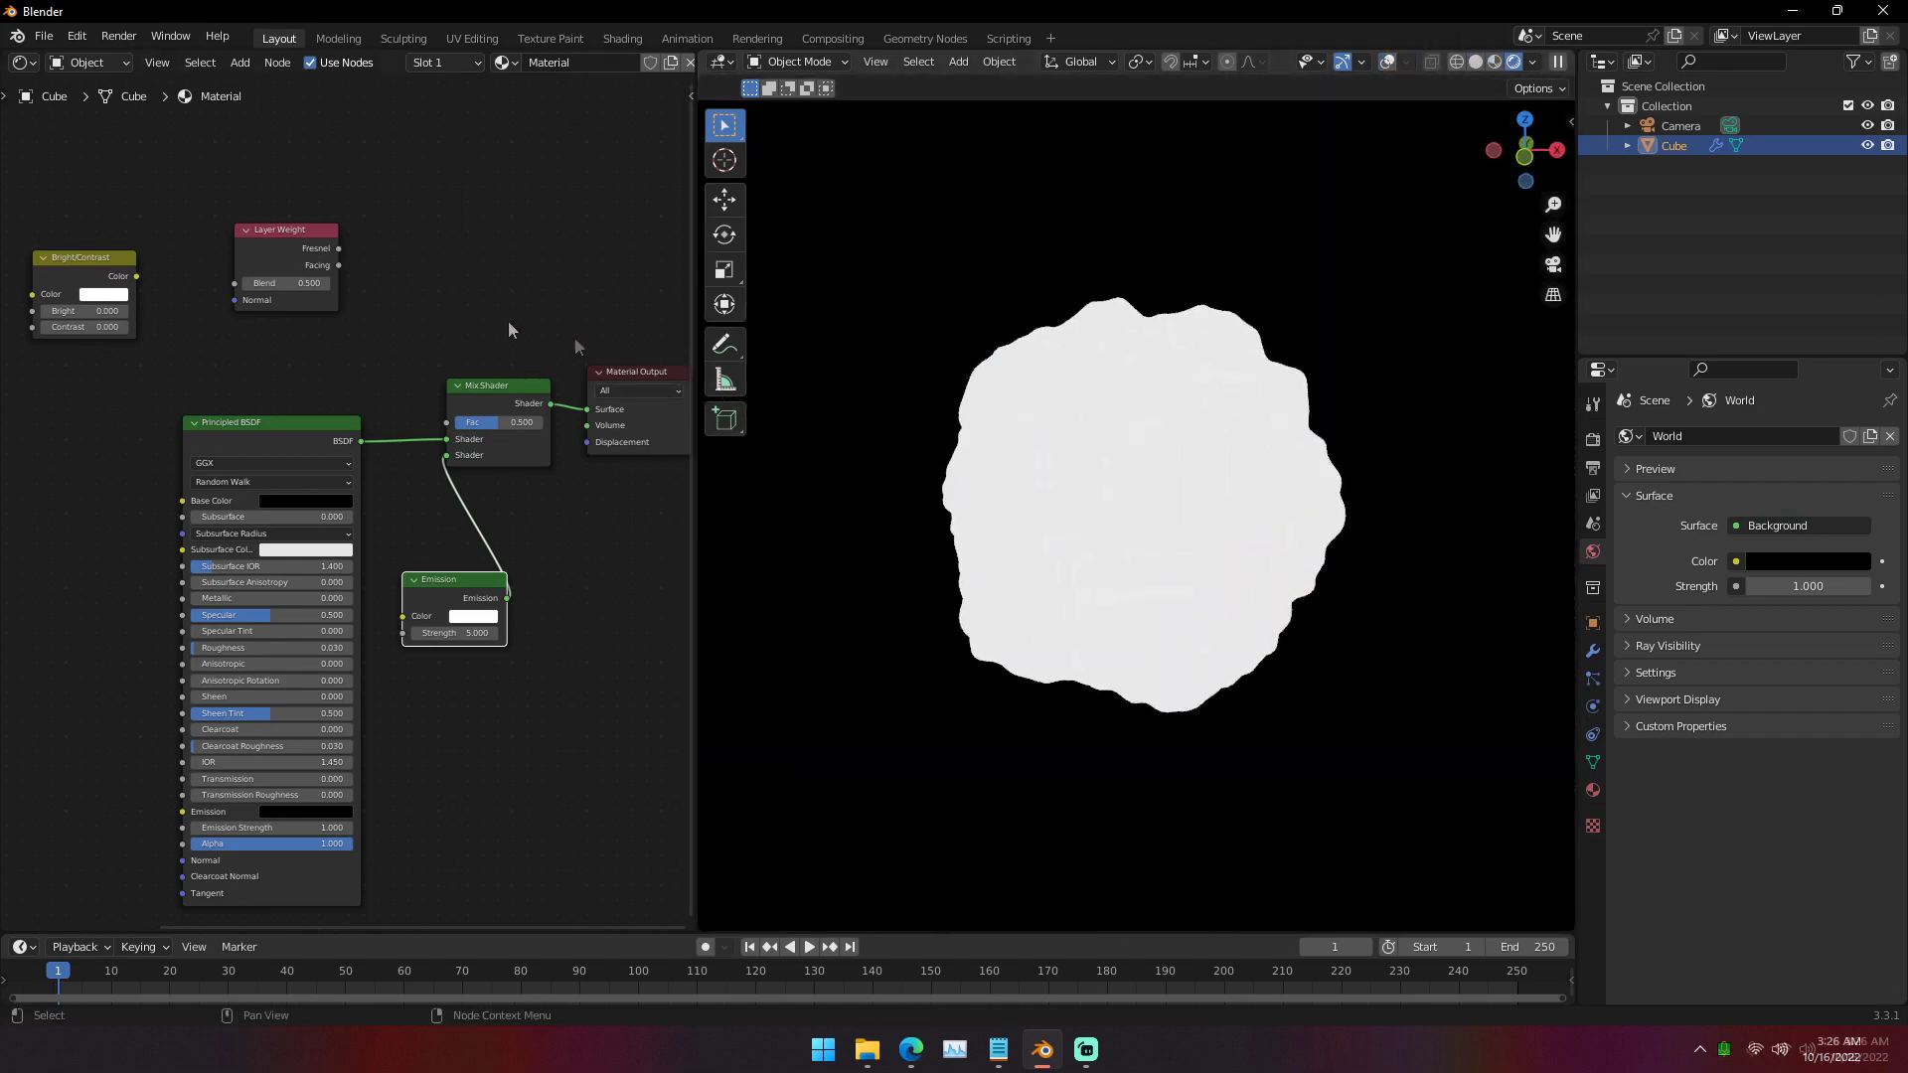
middle_click_drag(383, 297, 304, 292)
left_click(1863, 909)
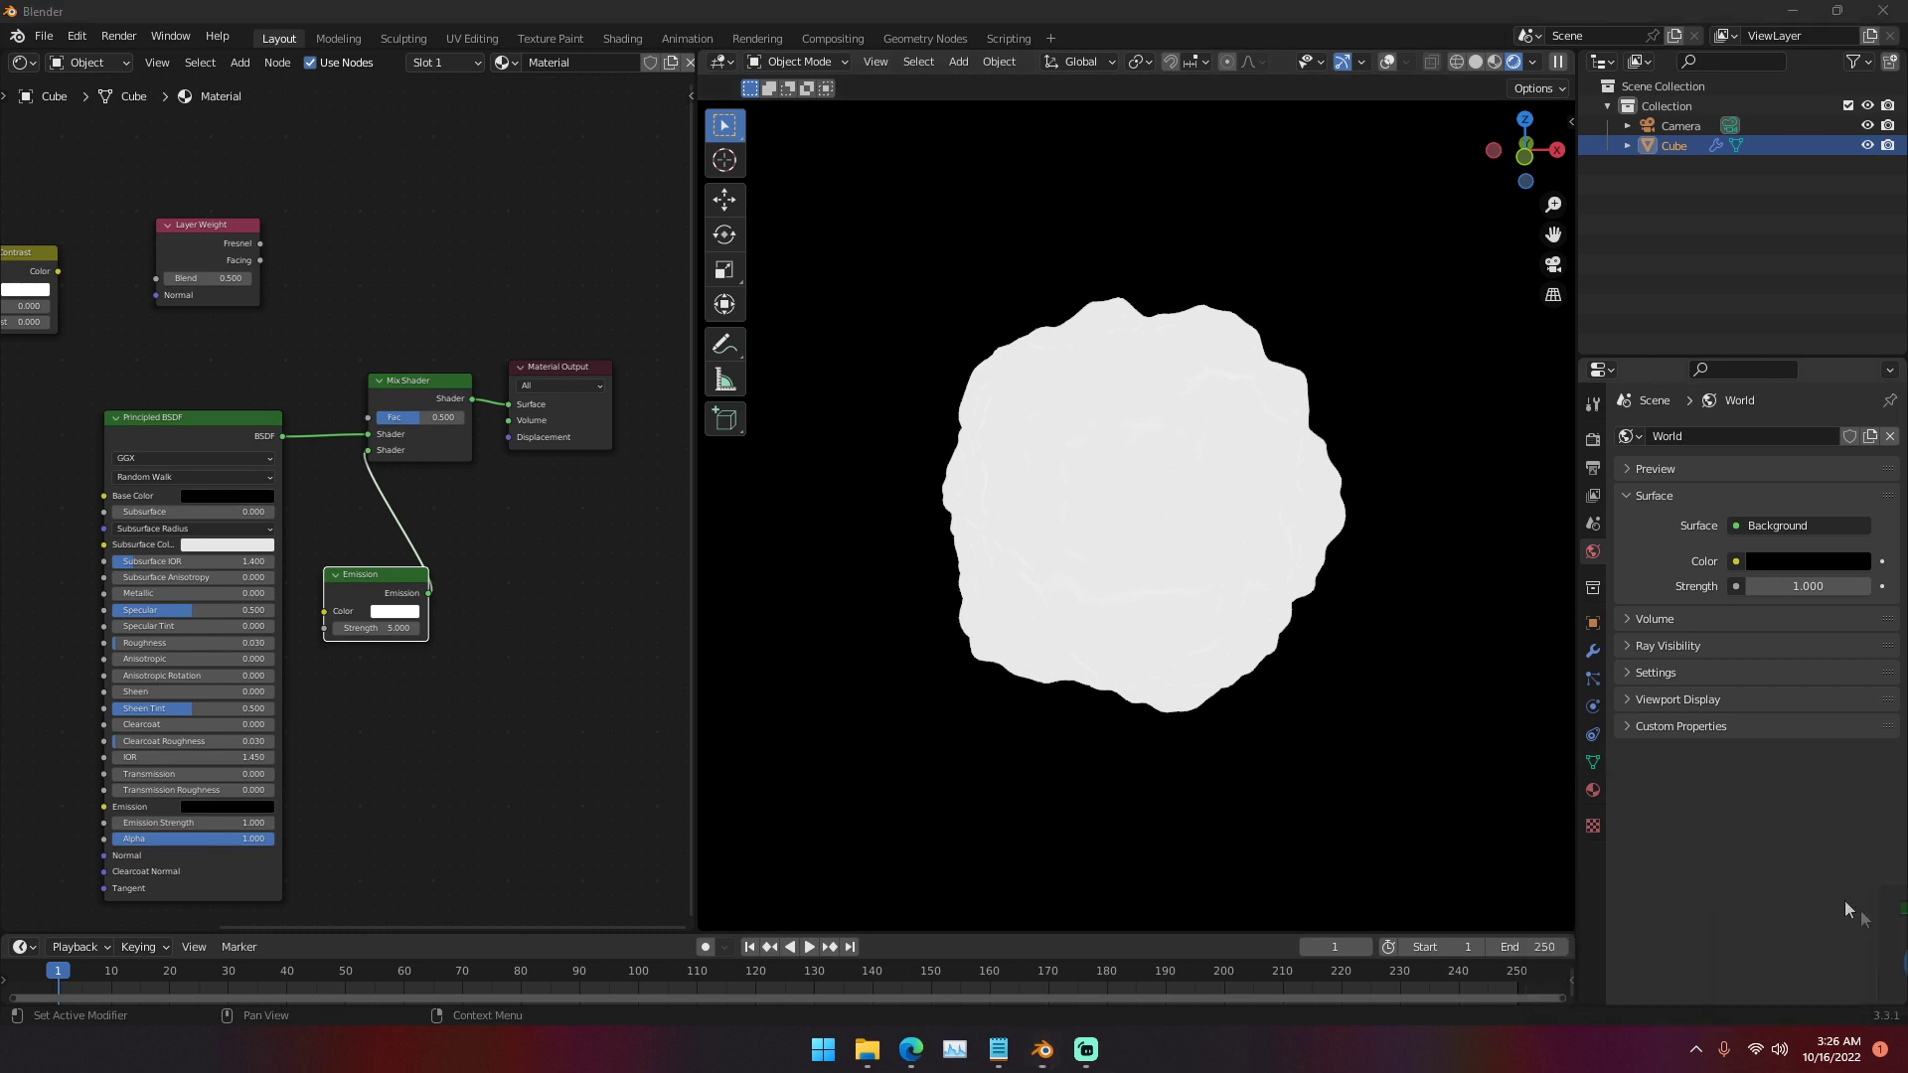
- Rearrange the Principled BSDF and Emission nodes to clear room around the Mix Shader
scroll(1083, 437, "down", 2)
middle_click_drag(684, 465, 734, 459)
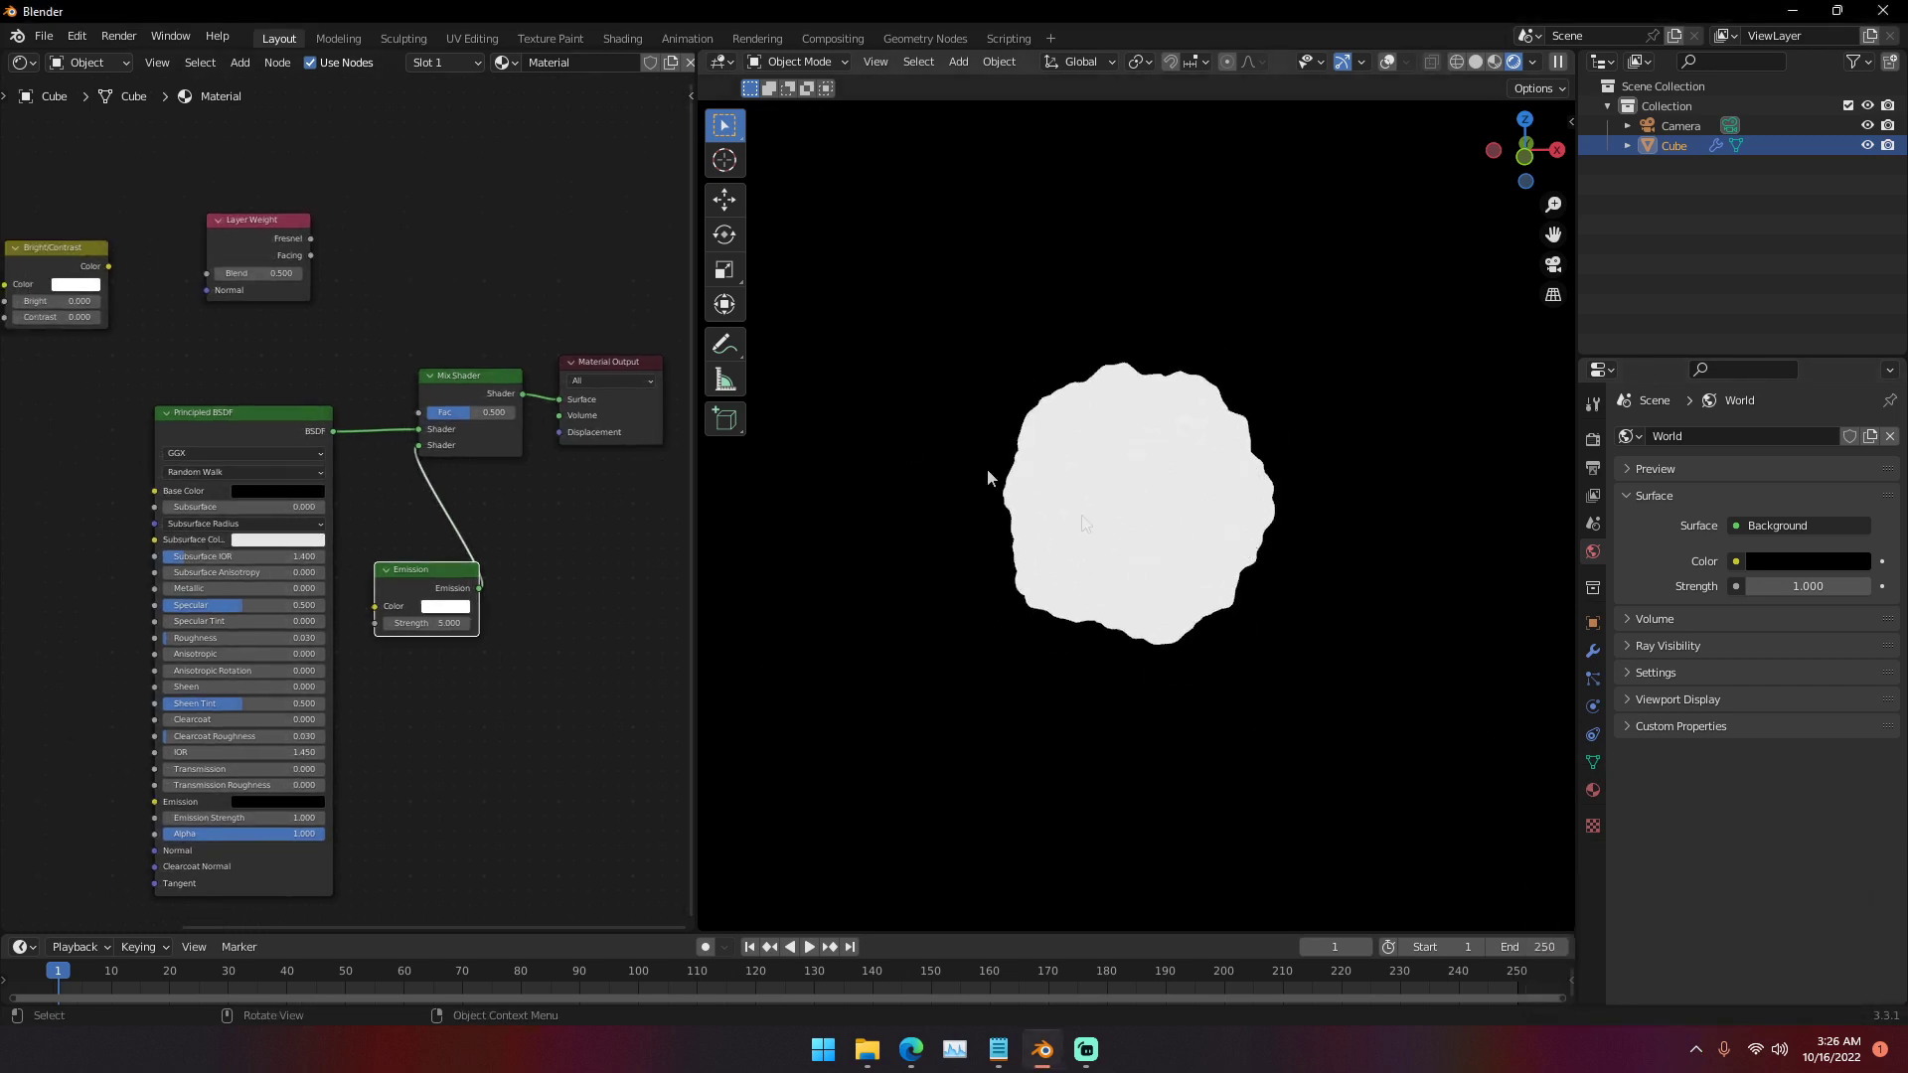
scroll(1224, 473, "up", 2)
middle_click_drag(290, 458, 366, 377)
left_click_drag(343, 336, 270, 342)
left_click_drag(503, 506, 401, 466)
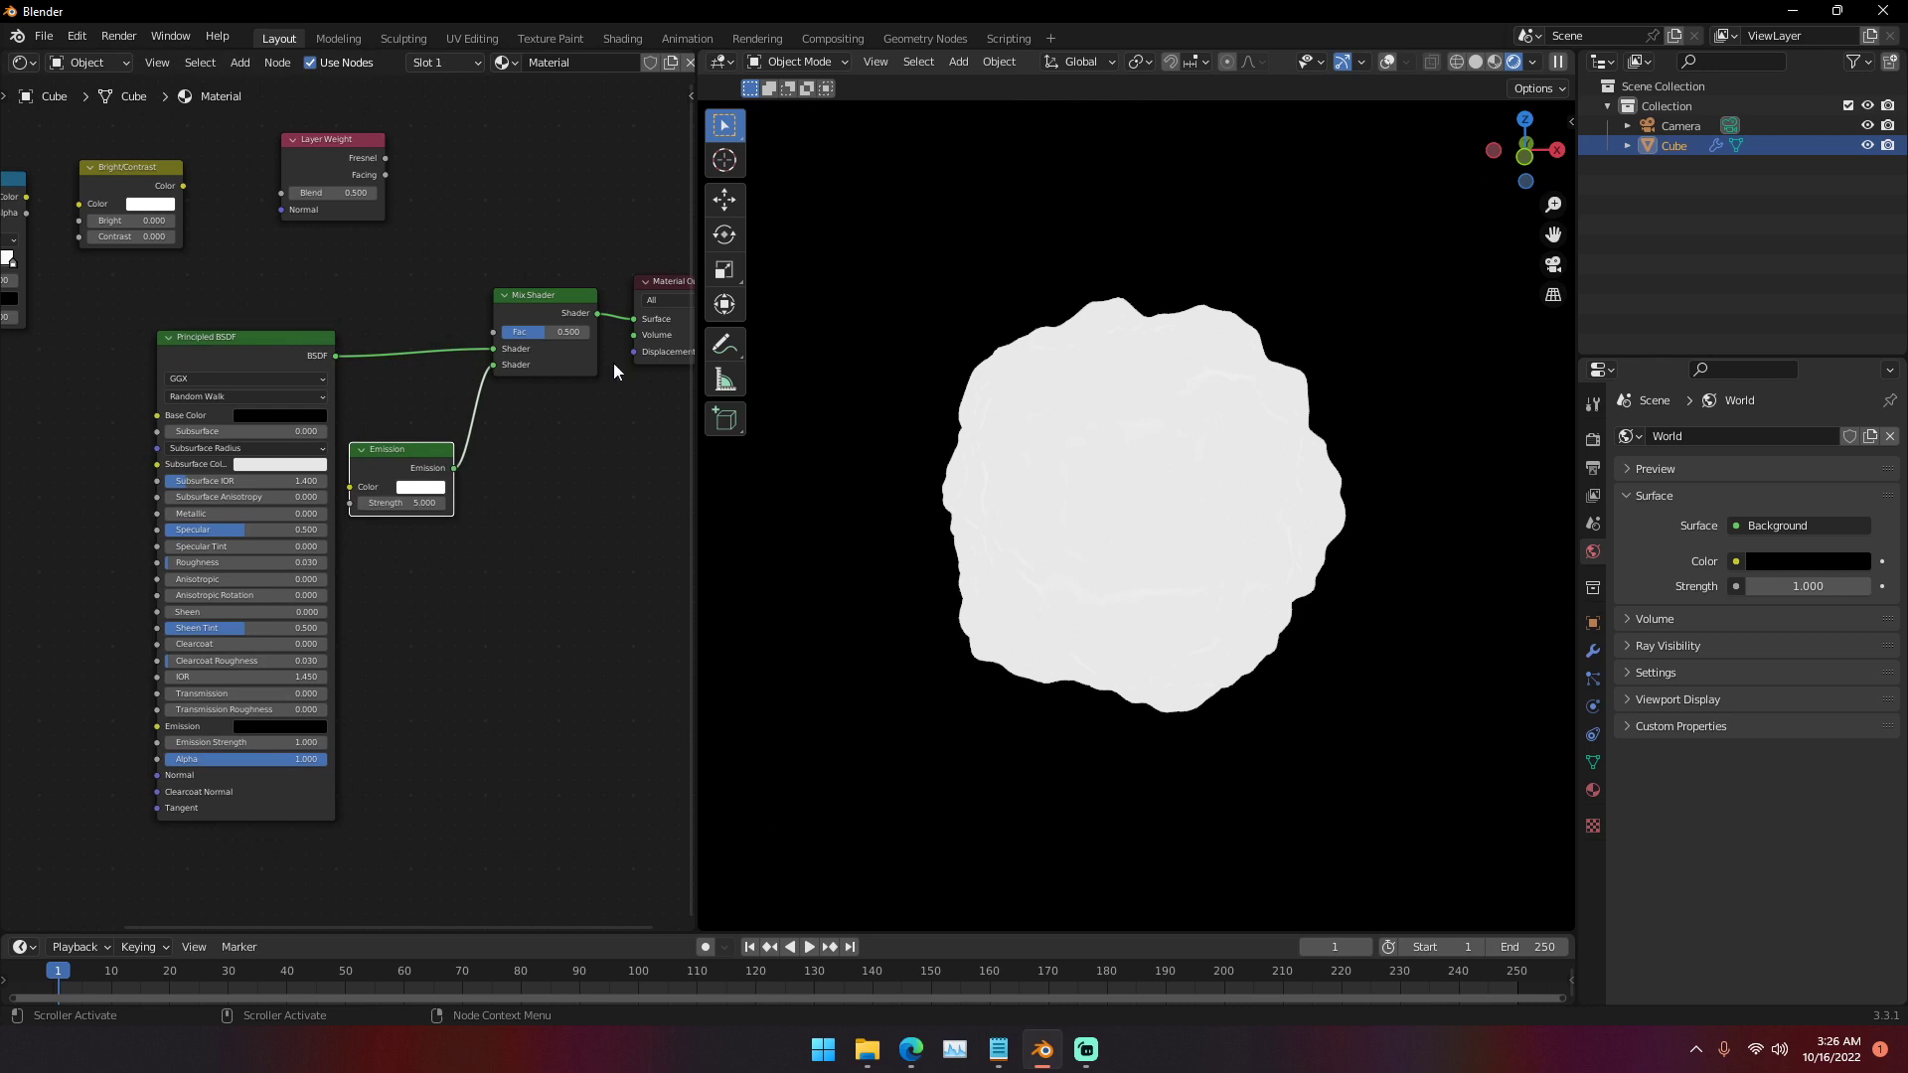
scroll(546, 293, "down", 2)
middle_click_drag(553, 273, 692, 390)
middle_click_drag(414, 430, 277, 419)
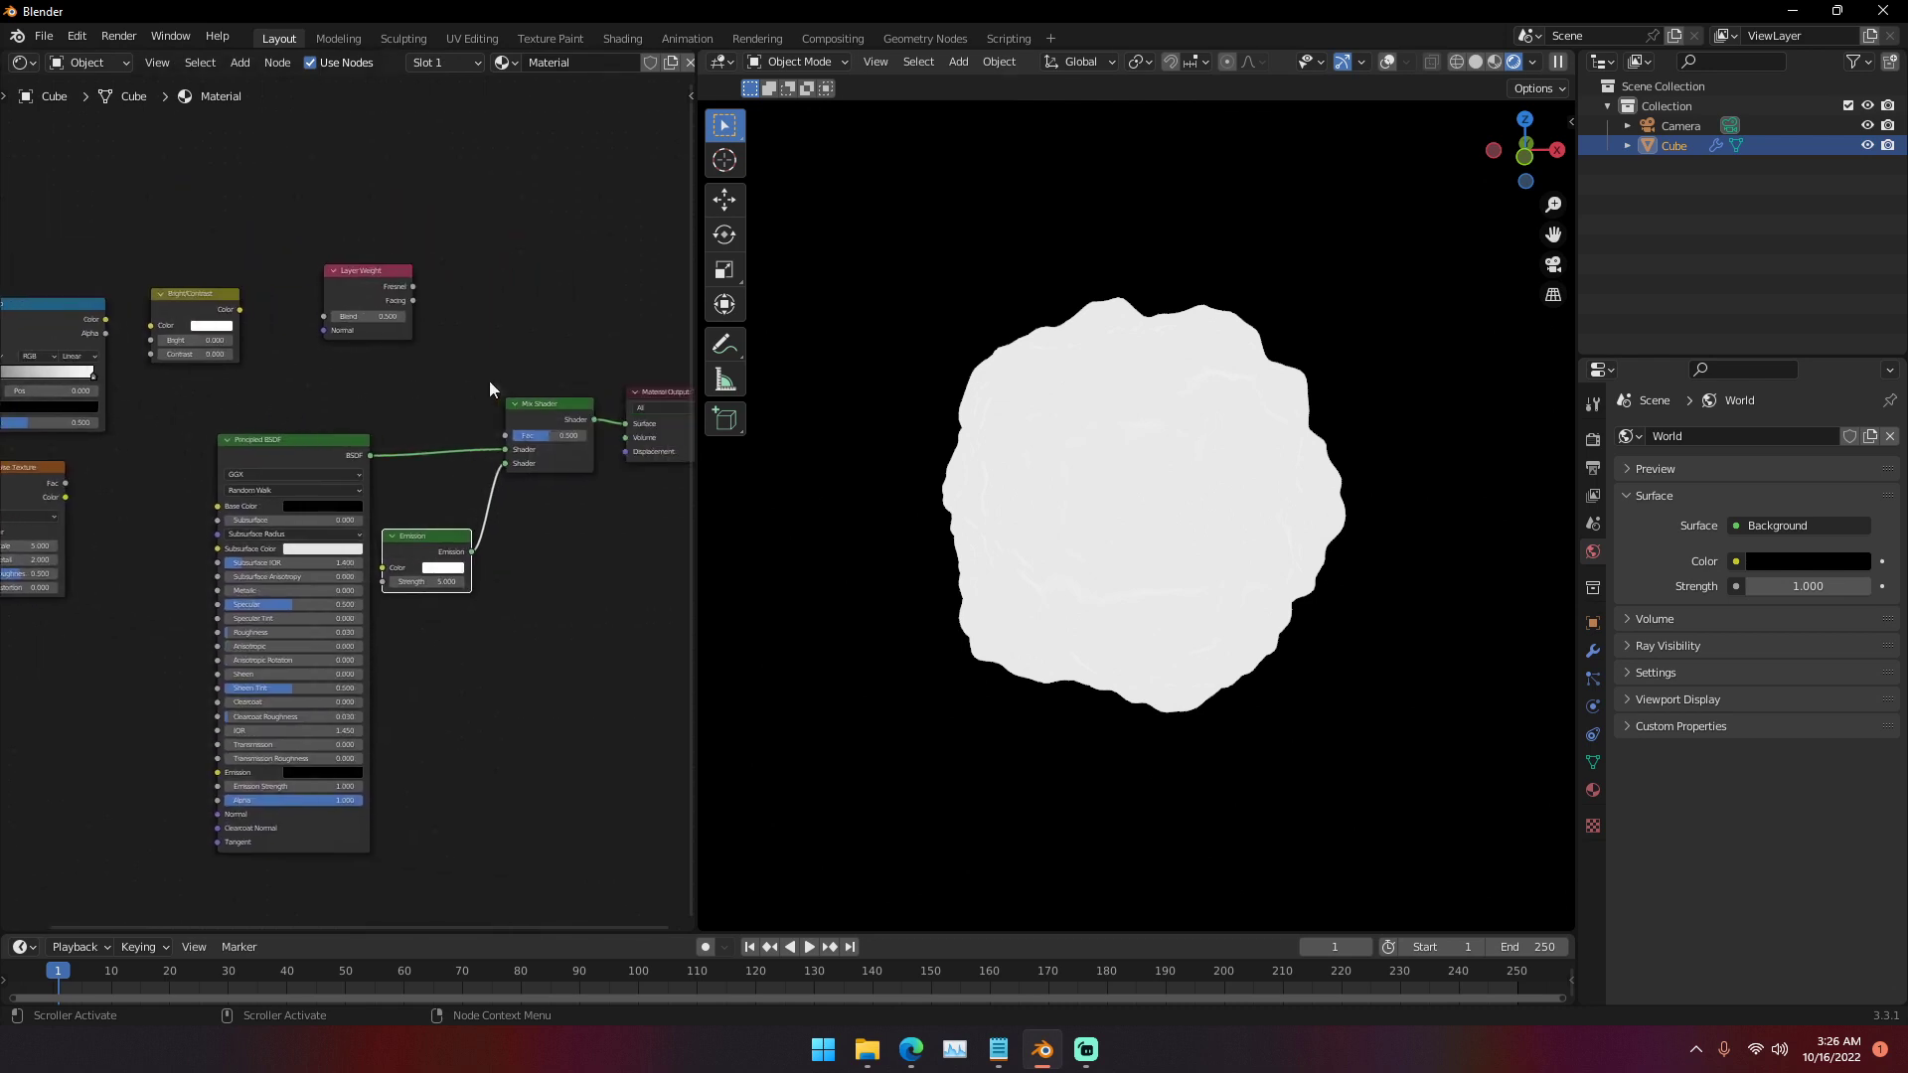
middle_click_drag(489, 380, 375, 415)
- Reposition the Layer Weight node and link its Fresnel output to the Mix Shader Fac
mouse_move(261, 316)
left_mouse_down()
mouse_move(278, 269)
mouse_move(244, 252)
left_mouse_up()
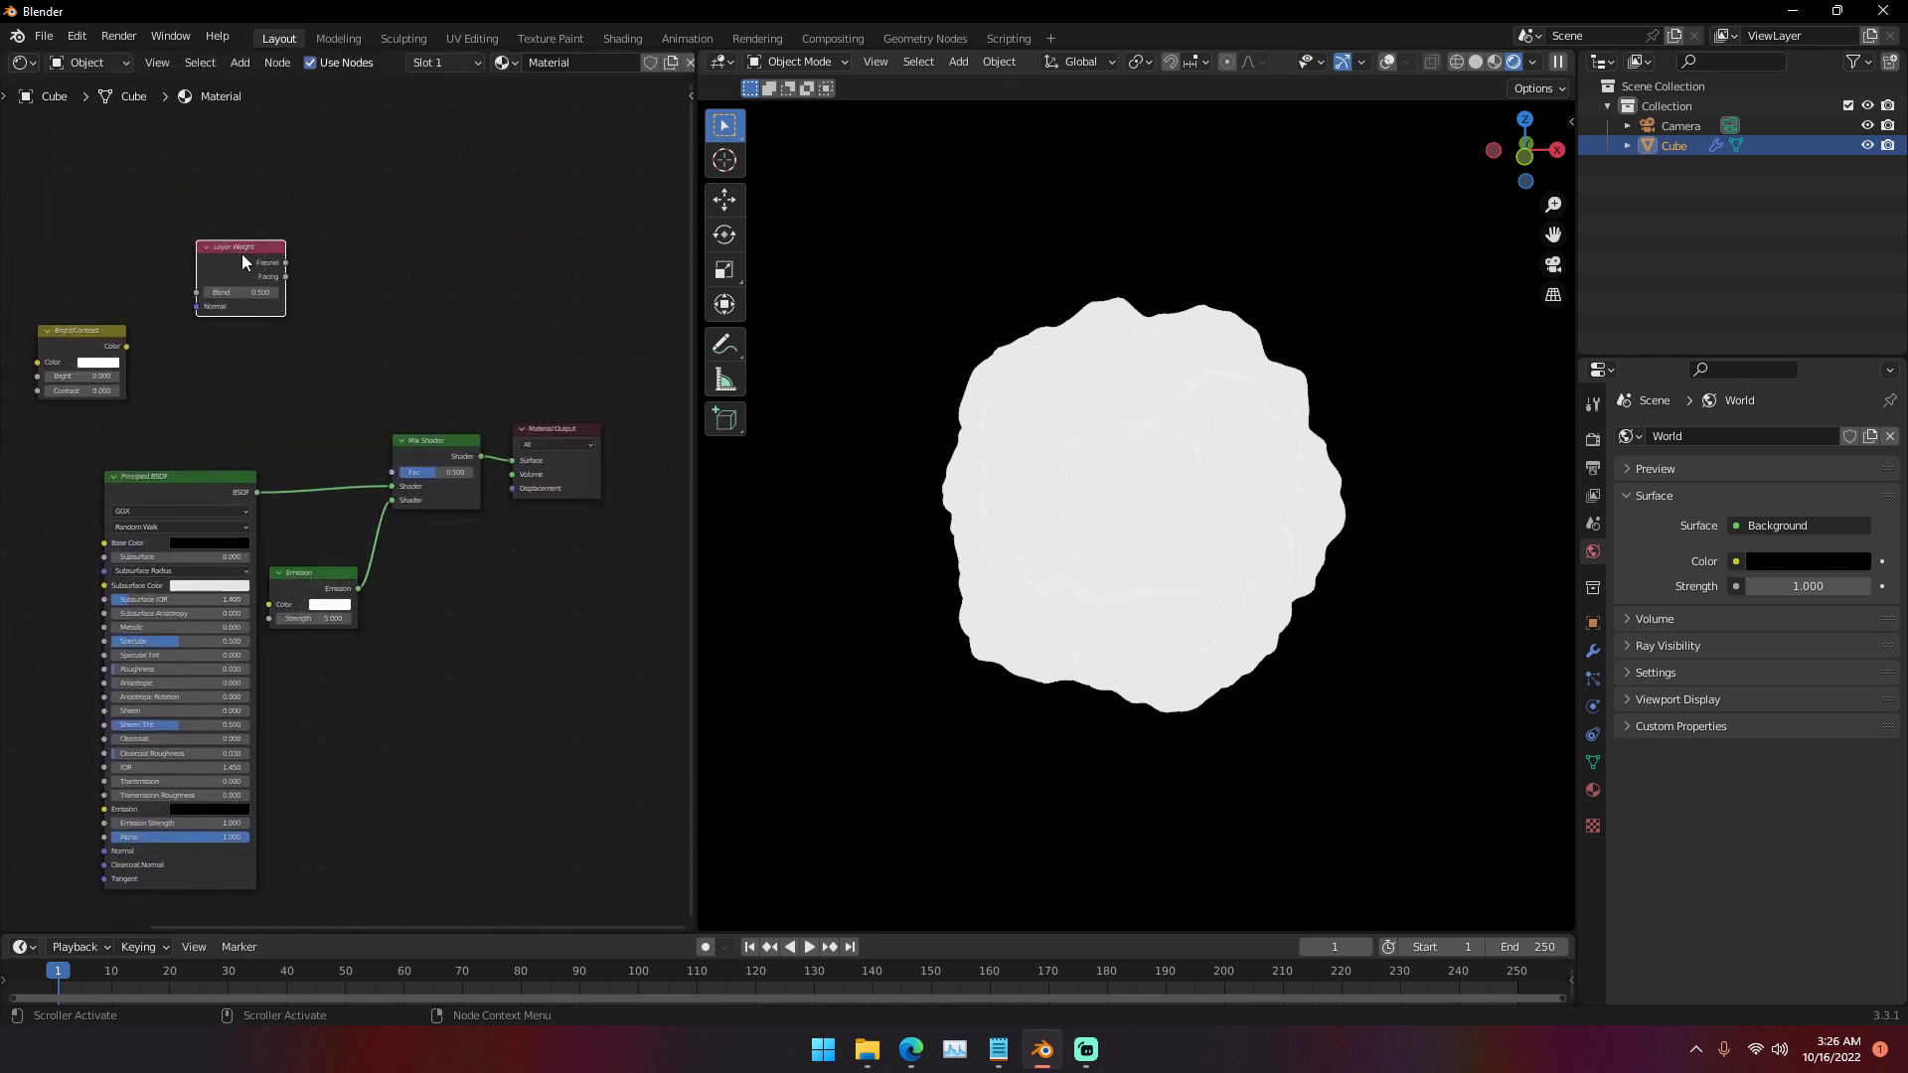
middle_click_drag(217, 282, 264, 316)
scroll(264, 315, "up", 3)
left_click_drag(251, 211, 249, 282)
left_click_drag(304, 235, 427, 277)
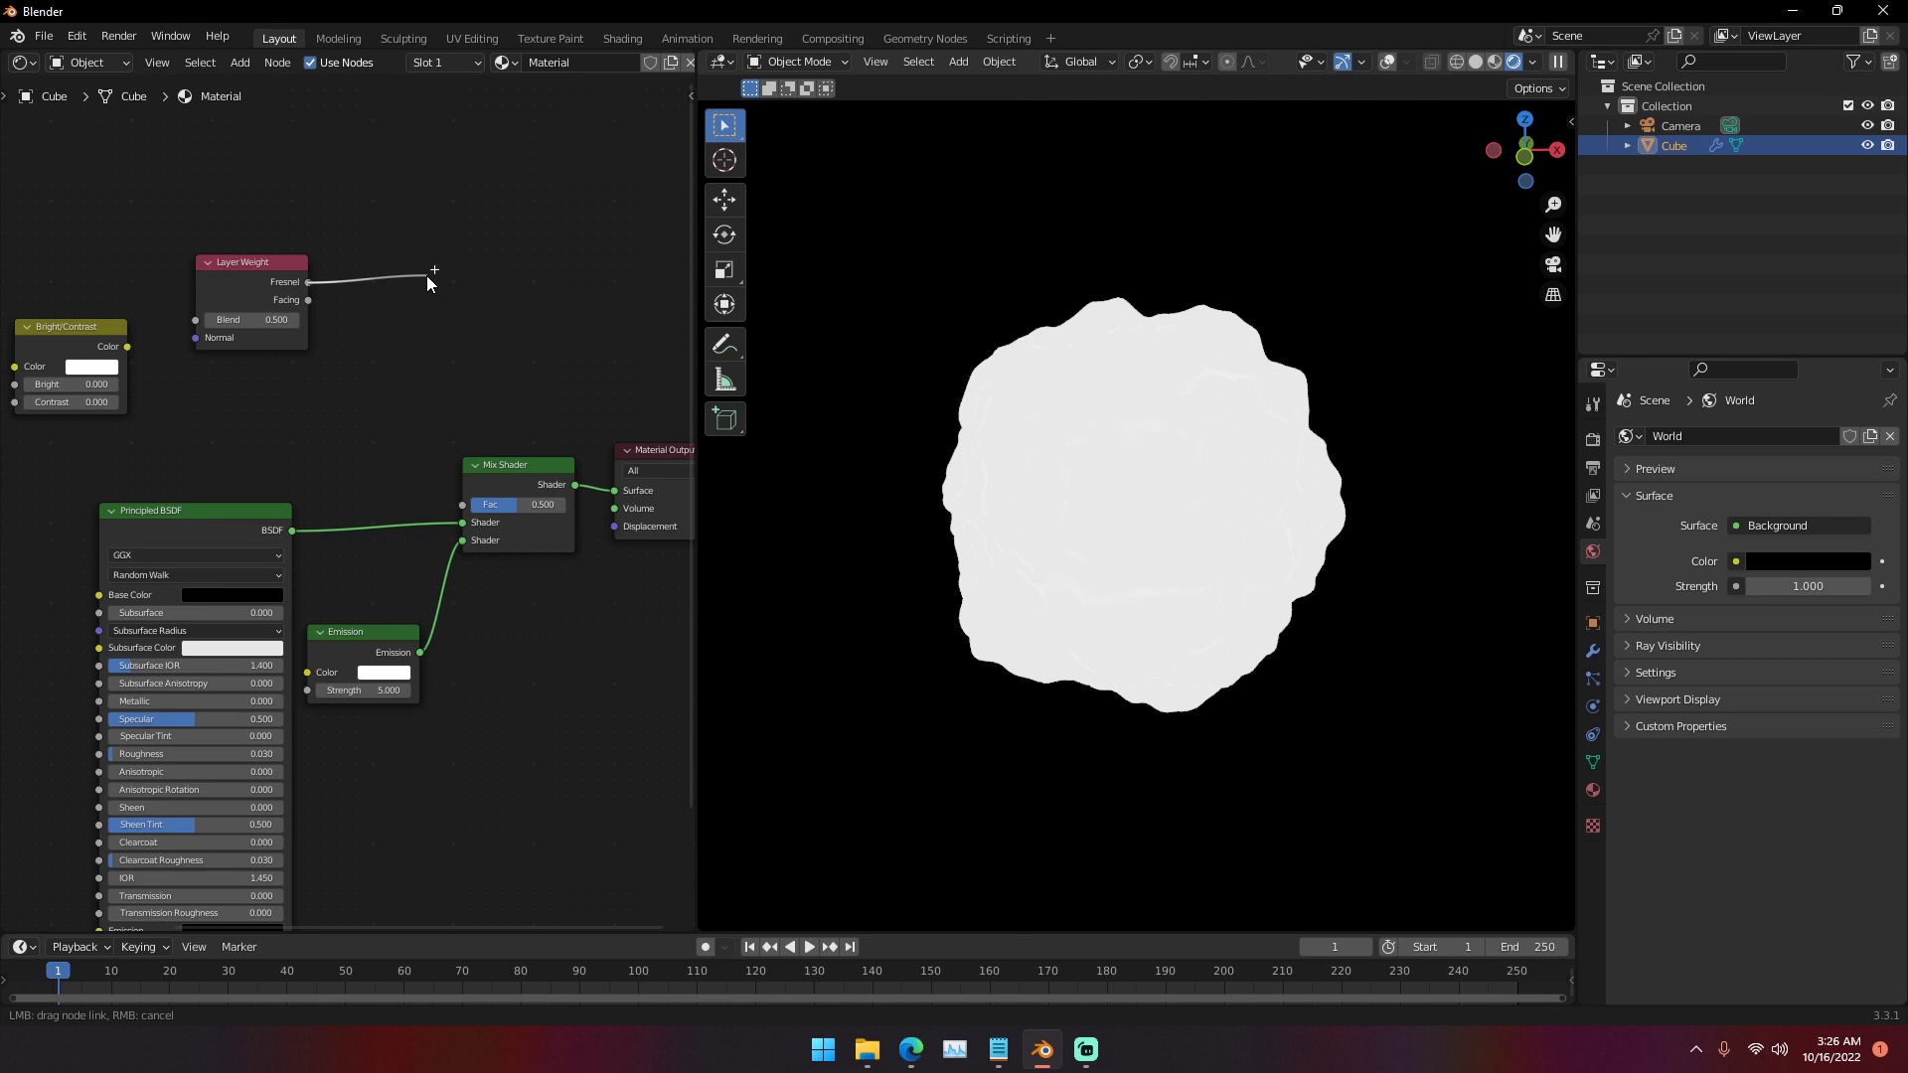
mouse_move(427, 277)
left_mouse_down()
mouse_move(503, 358)
mouse_move(396, 290)
mouse_move(344, 290)
mouse_move(404, 477)
mouse_move(462, 505)
left_mouse_up()
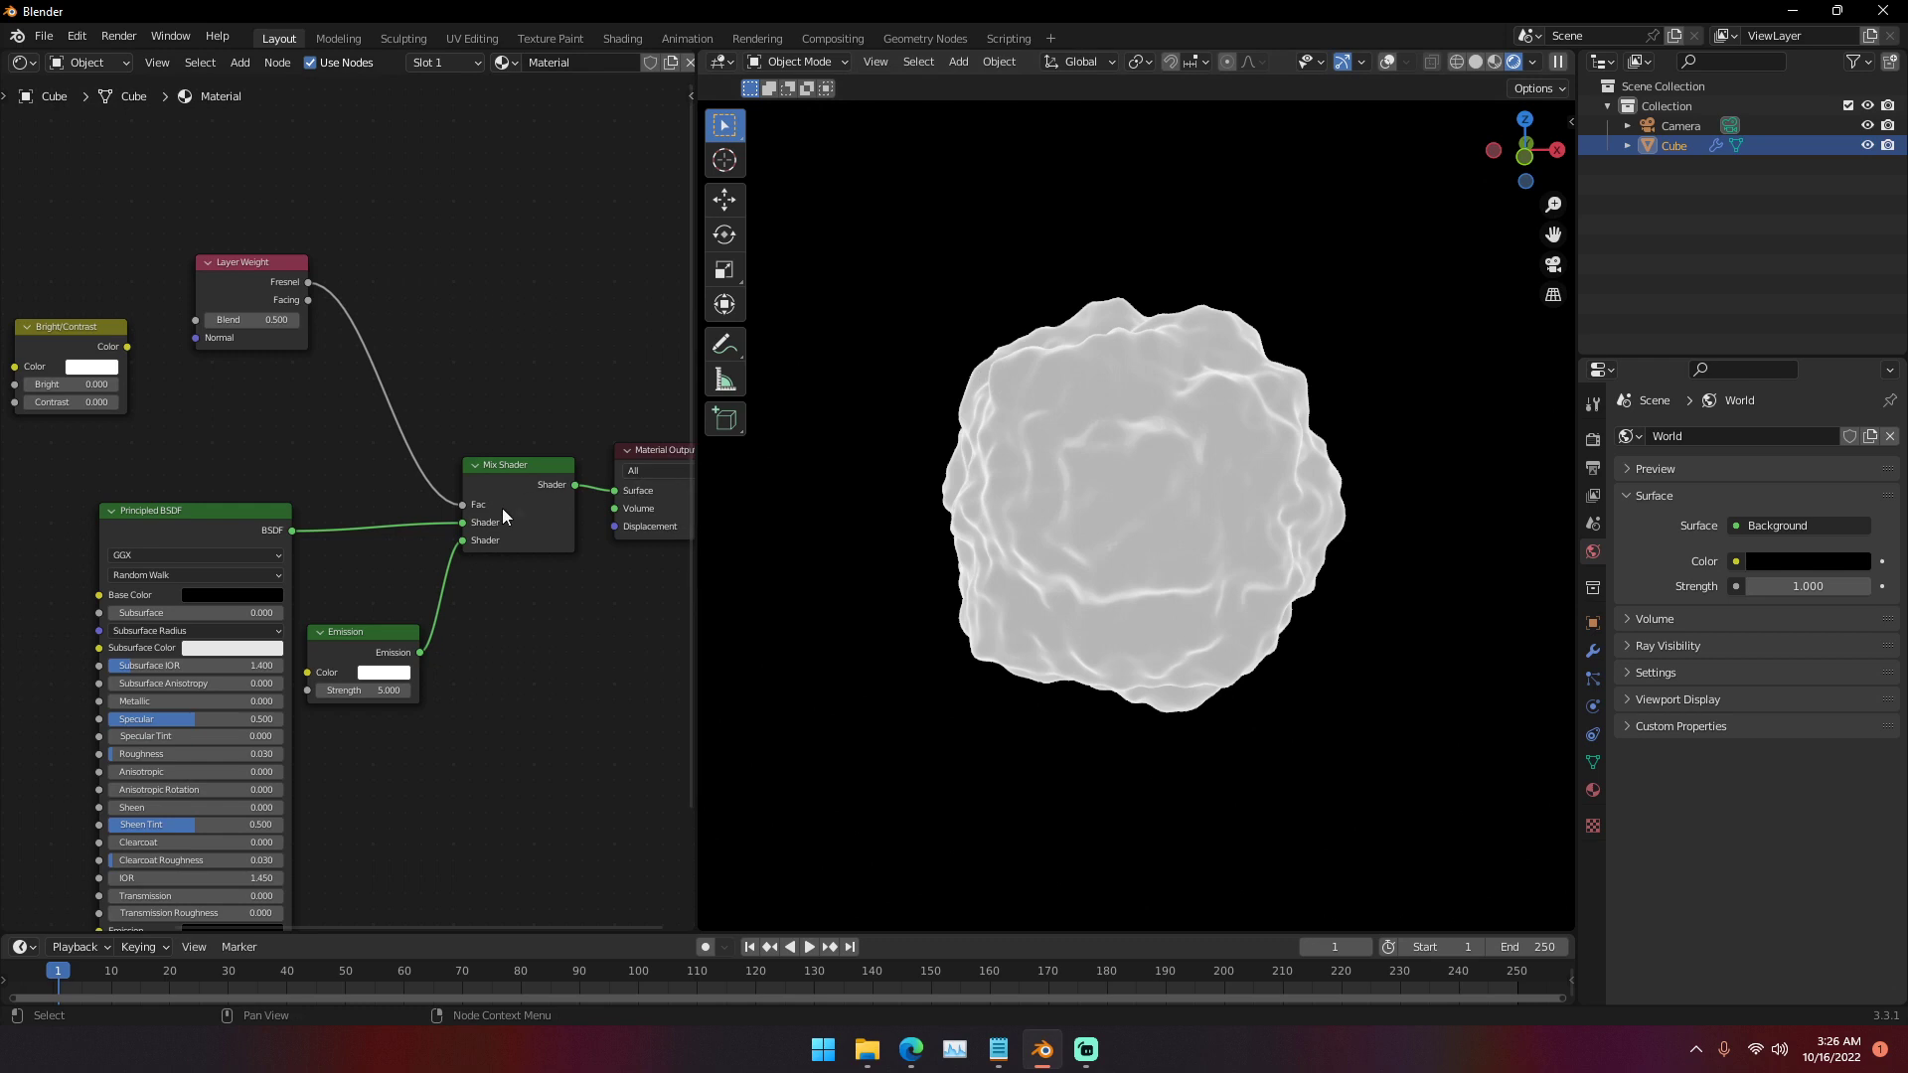
middle_click_drag(496, 514, 632, 571)
- Step the Layer Weight Blend down to 0.100 and inspect the darker blob
left_click(344, 381)
left_click(345, 382)
left_click(344, 381)
left_click(345, 381)
middle_click_drag(1098, 495, 1209, 566)
scroll(998, 600, "up", 2)
scroll(998, 600, "up", 3)
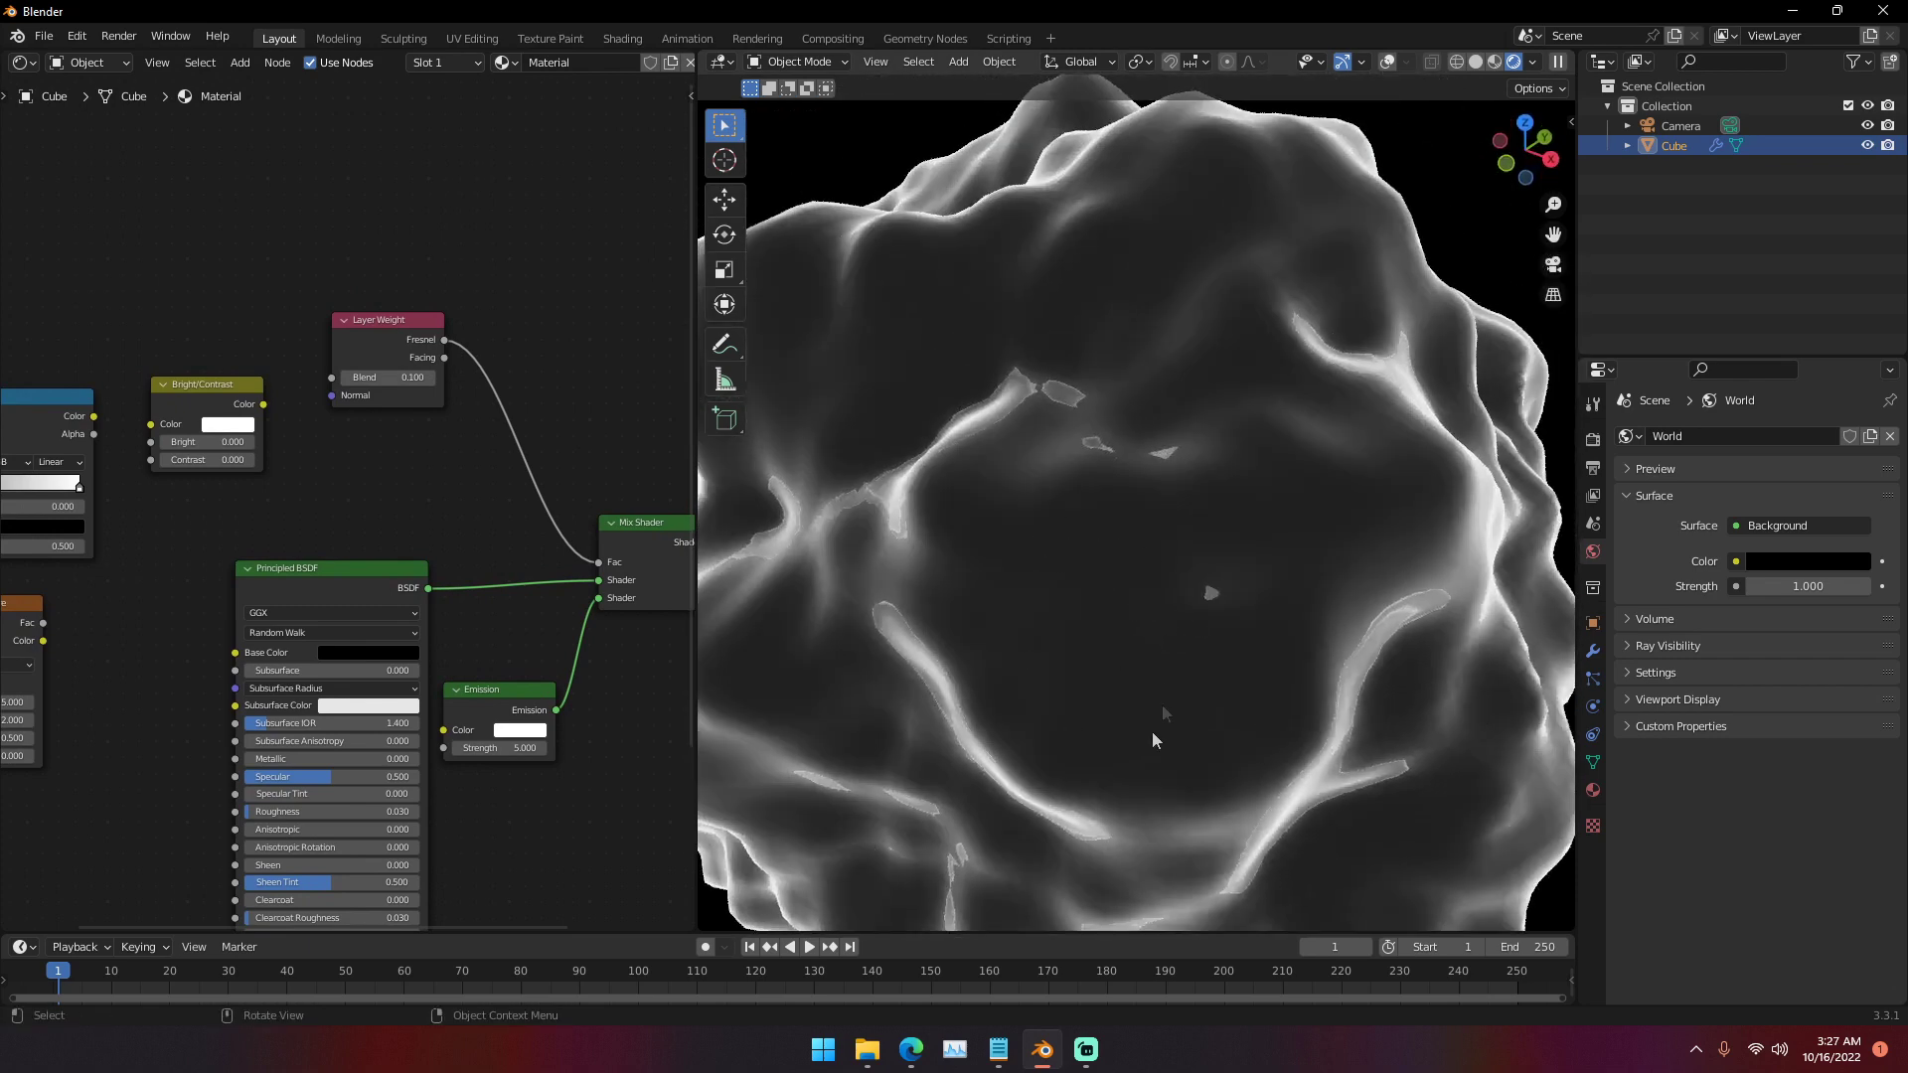
scroll(1041, 636, "down", 5)
middle_click_drag(1082, 528, 1264, 227)
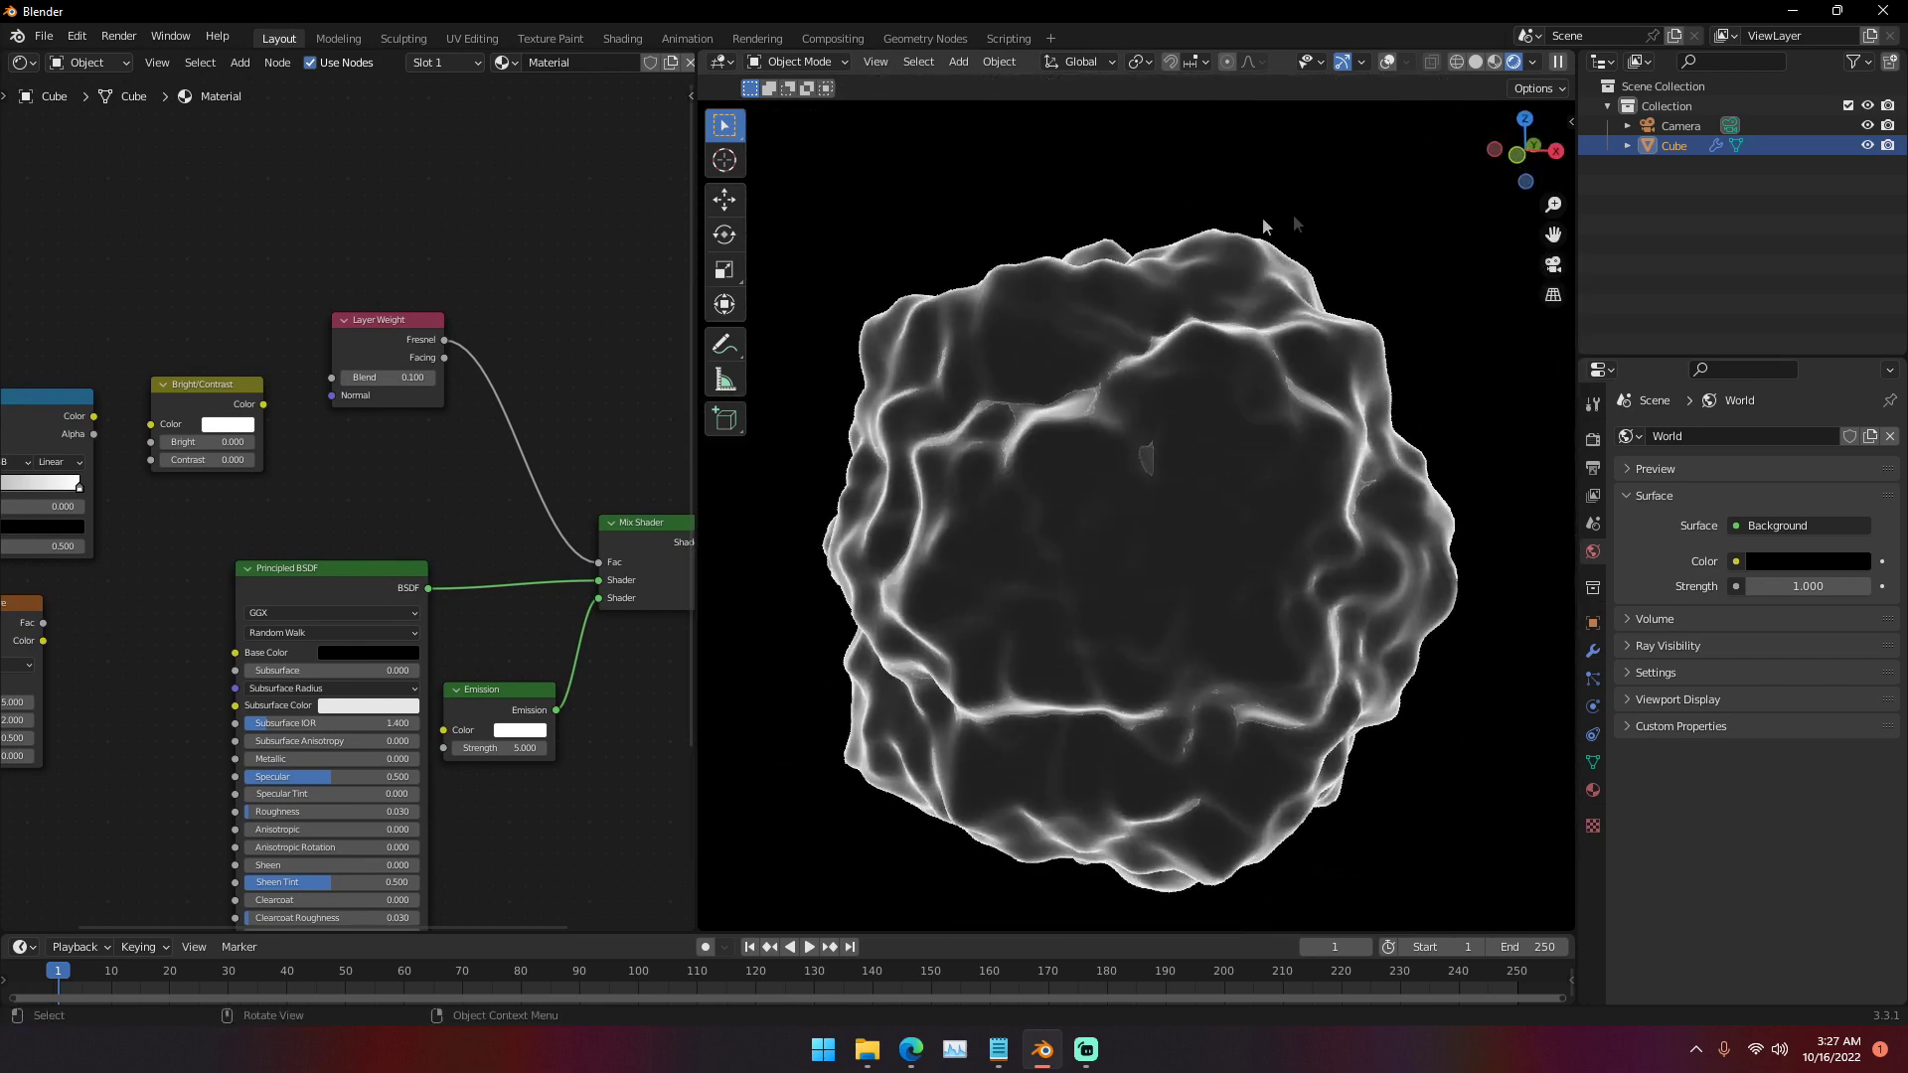
scroll(1081, 457, "down", 2)
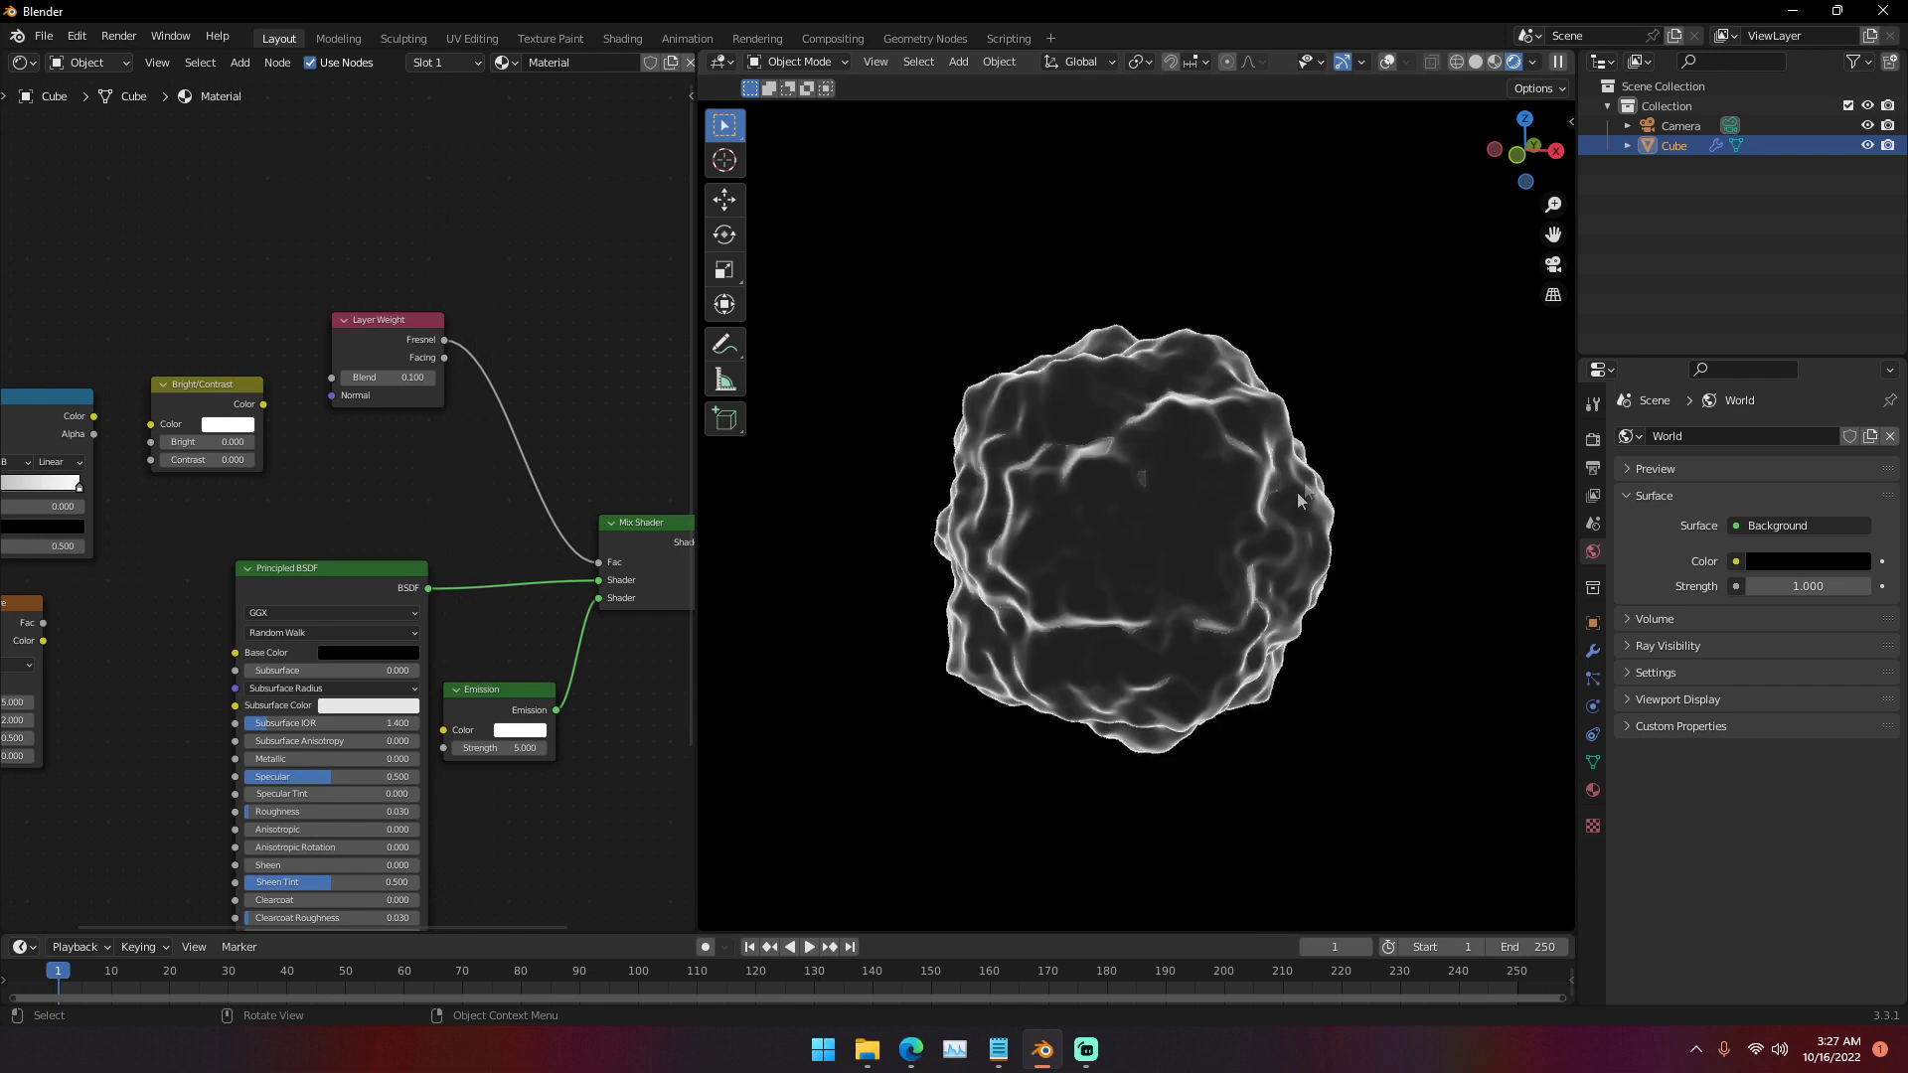
- Enter a Layer Weight Blend of 0.050 and check the glowing edges
middle_click_drag(483, 423, 518, 447)
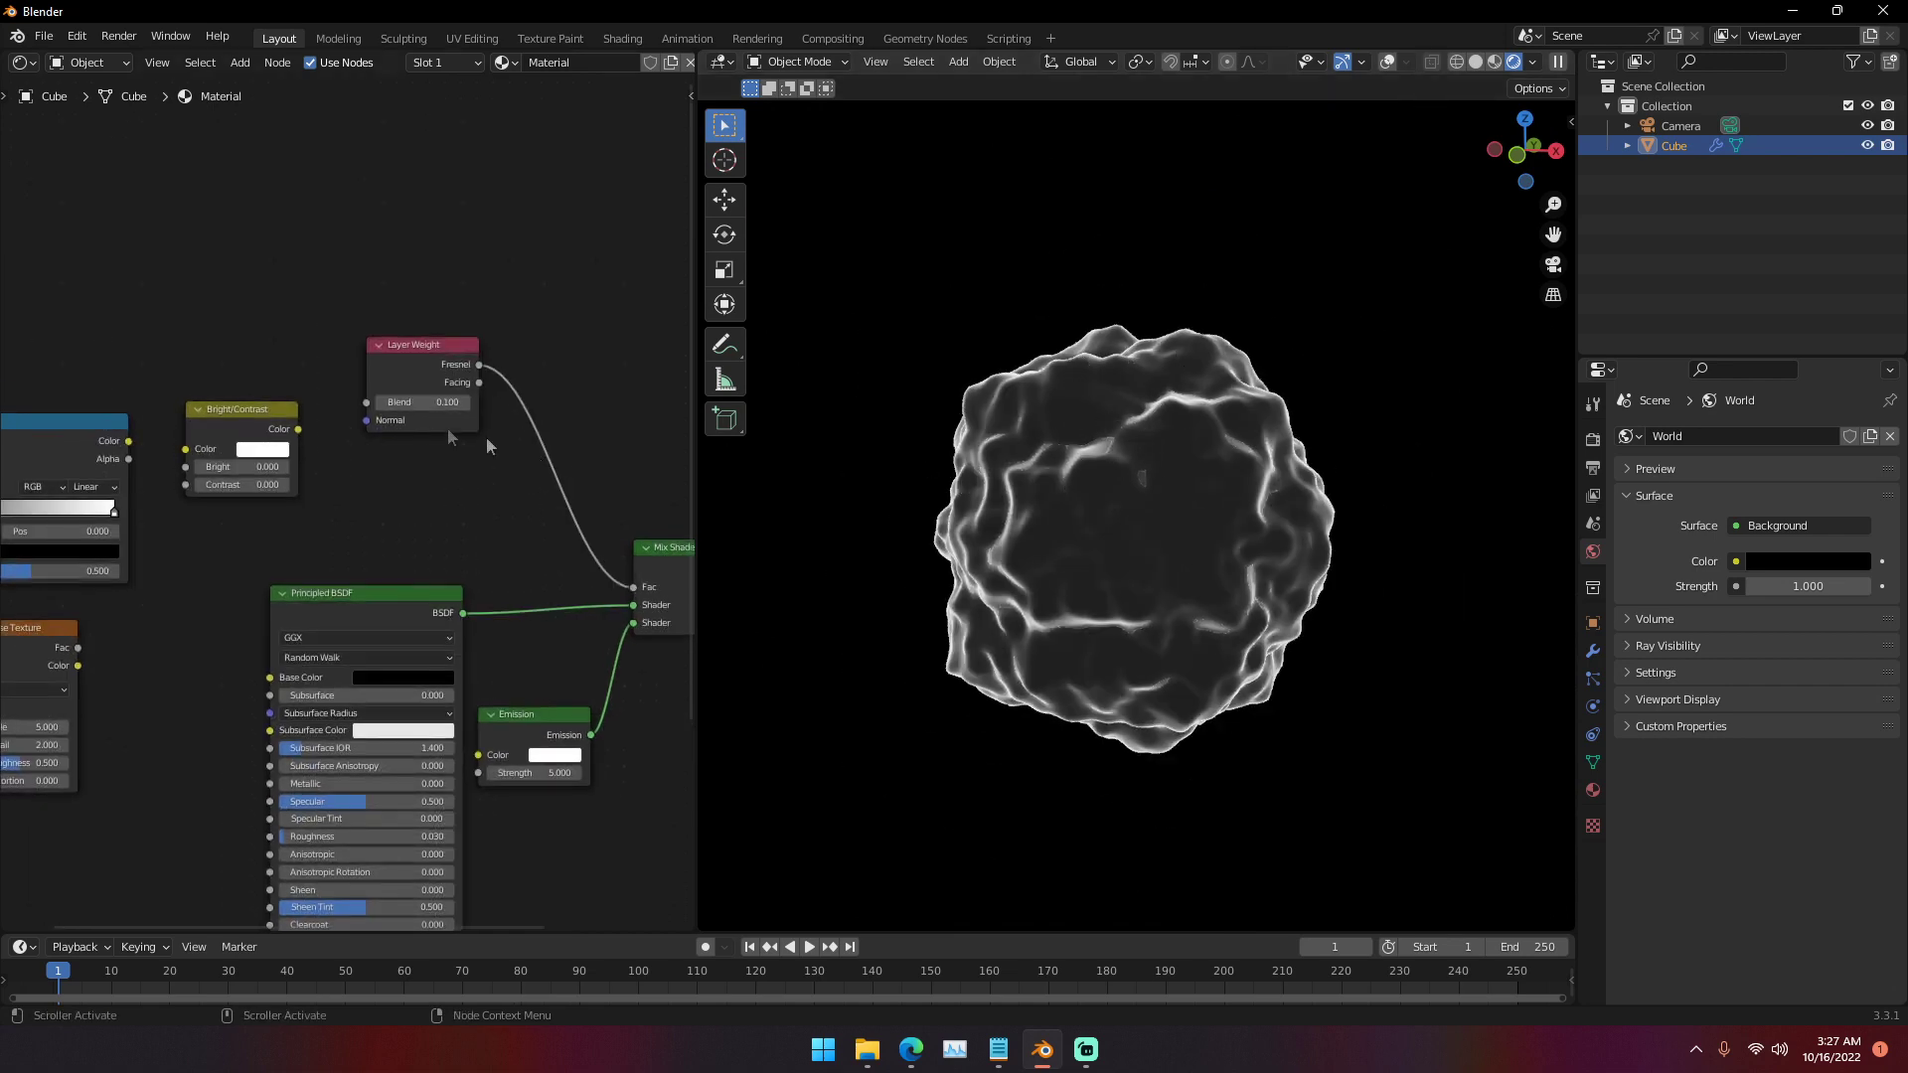
left_click_drag(439, 366, 469, 364)
left_click(453, 399)
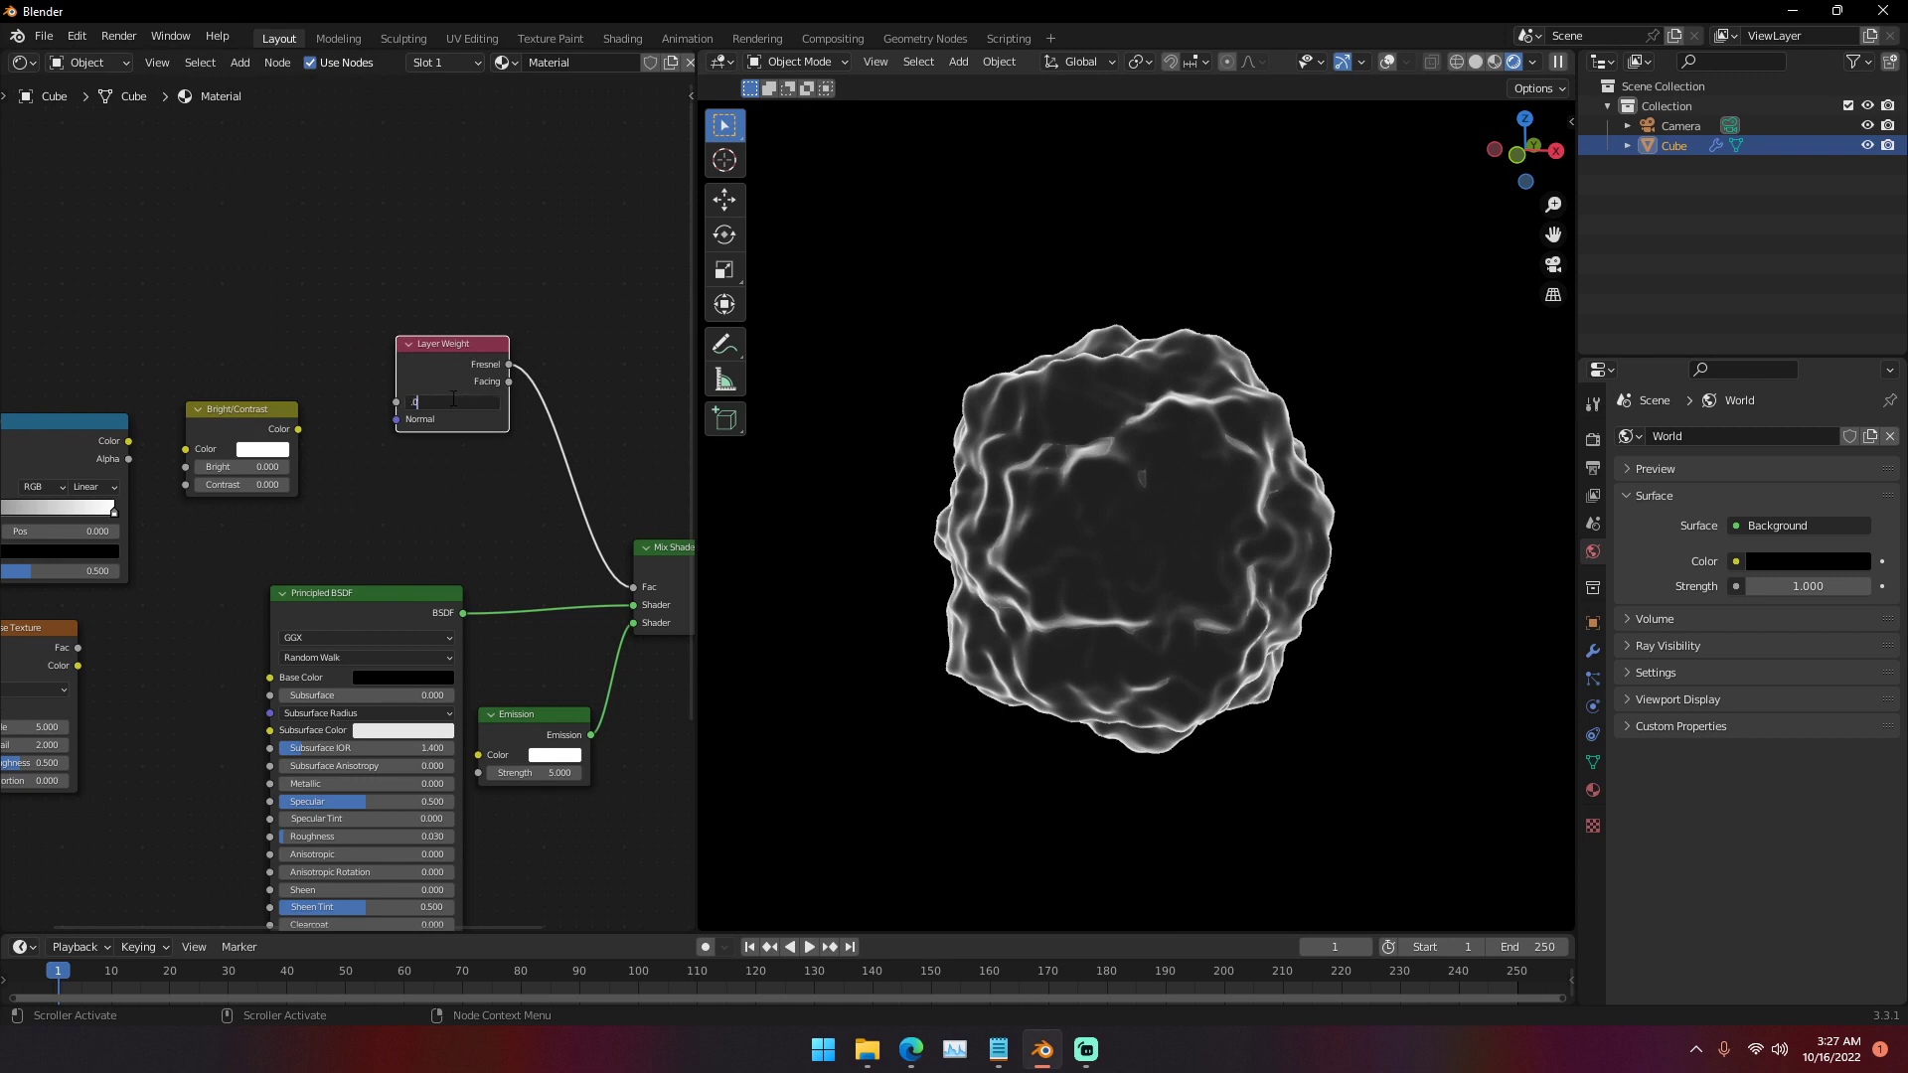
key("Return")
mouse_move(1036, 332)
middle_mouse_down()
mouse_move(1056, 397)
mouse_move(1123, 444)
mouse_move(1237, 426)
mouse_move(1111, 453)
mouse_move(1157, 542)
mouse_move(1163, 481)
middle_mouse_up()
scroll(1055, 397, "down", 3)
scroll(1122, 444, "up", 3)
scroll(1237, 426, "down", 3)
scroll(1133, 555, "up", 3)
- Arrange the Noise Texture and ColorRamp nodes side by side
middle_click_drag(385, 324, 476, 297)
scroll(438, 388, "down", 4)
left_click_drag(323, 527, 186, 523)
left_click_drag(326, 395, 426, 516)
left_click_drag(218, 509, 294, 517)
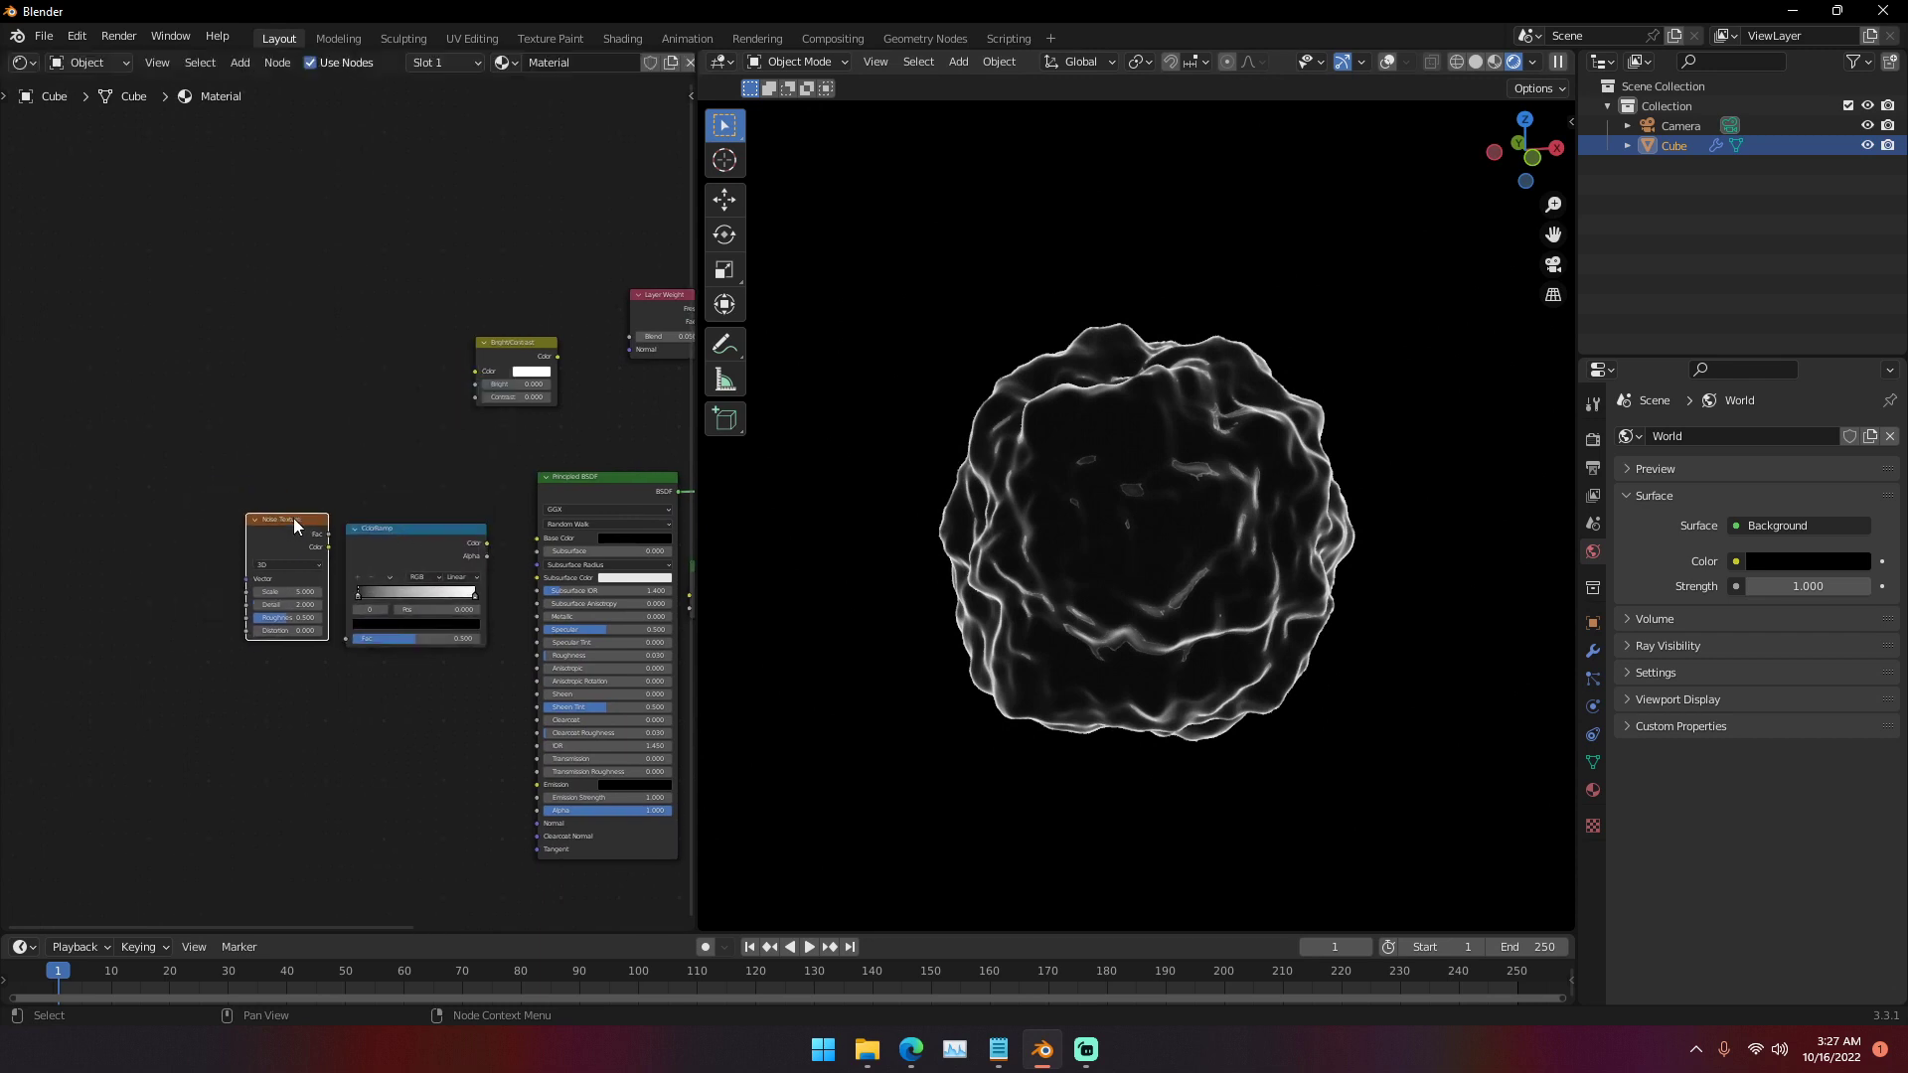
scroll(225, 433, "up", 2)
- Link Noise Color to ColorRamp Fac and ColorRamp Color to Principled BSDF Alpha
left_click_drag(189, 410, 214, 544)
left_click_drag(303, 386, 312, 373)
left_click_drag(432, 391, 493, 799)
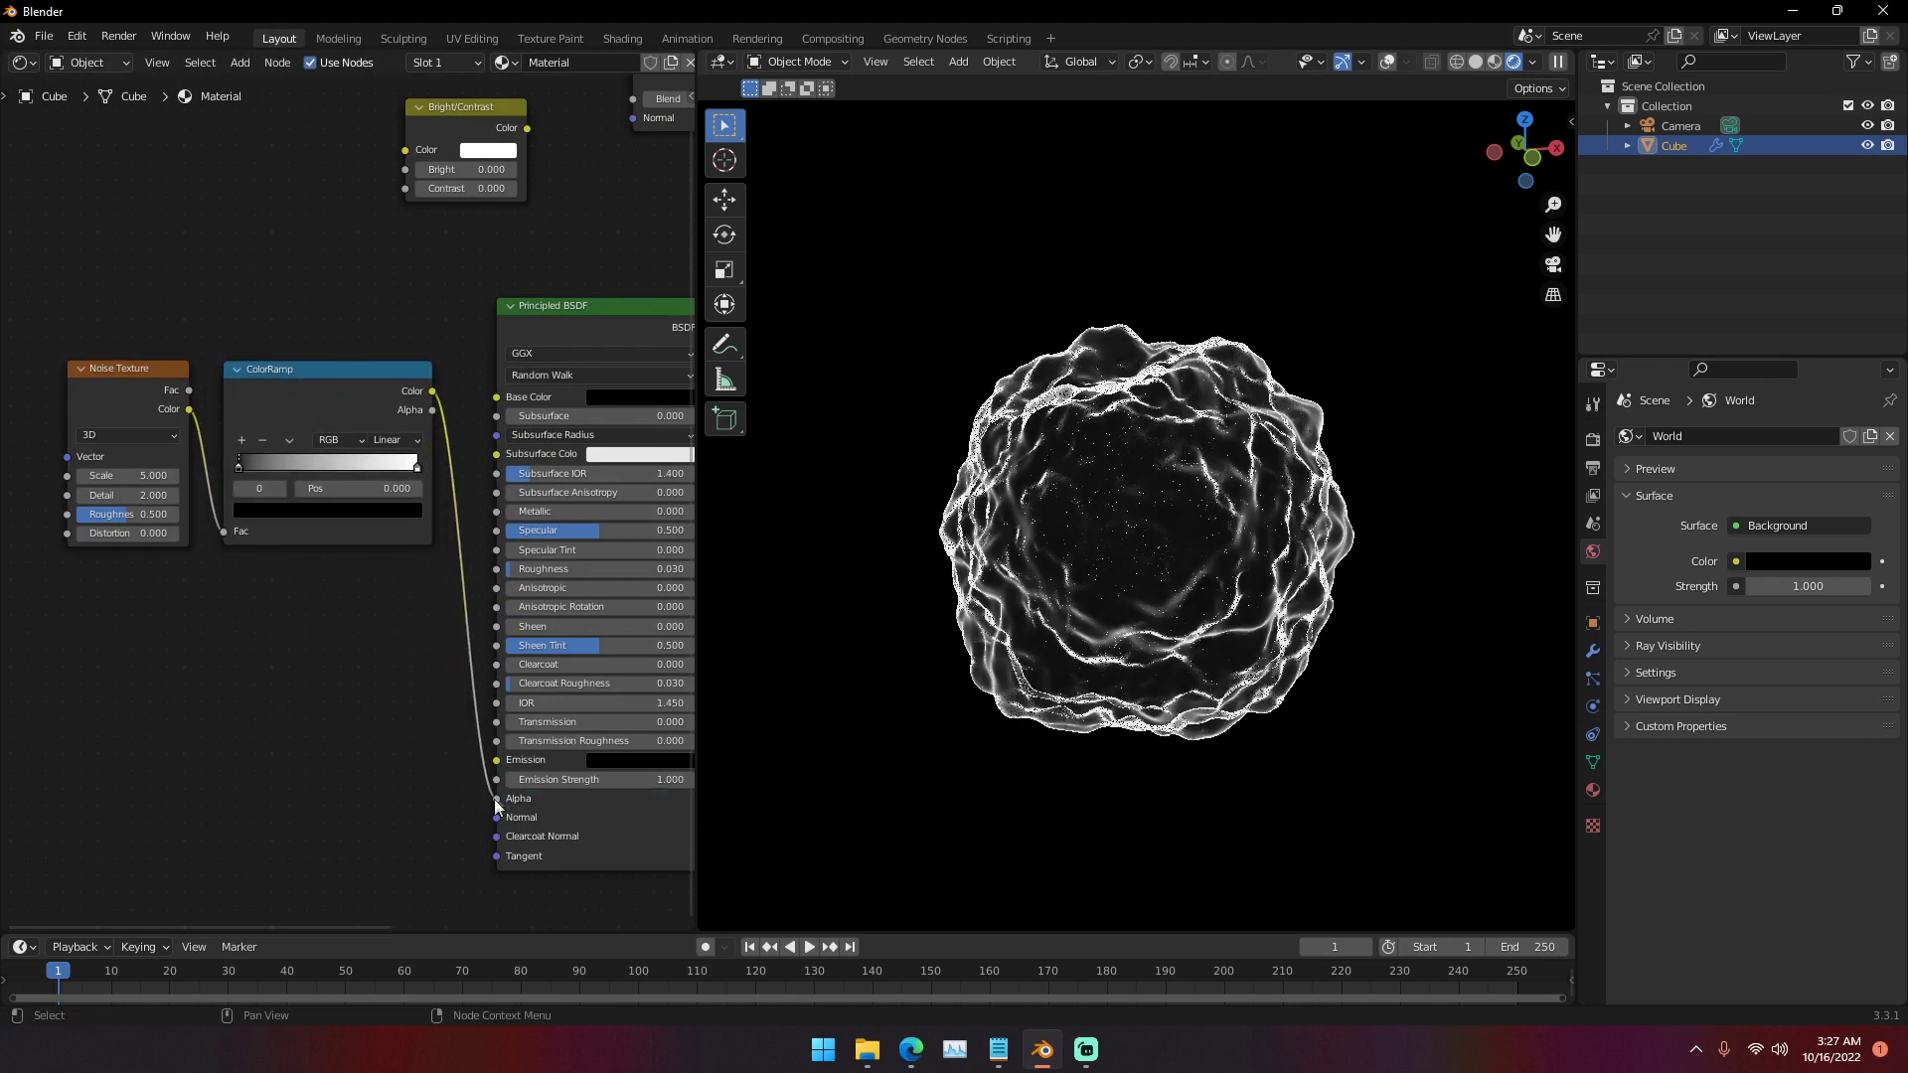
left_click_drag(131, 373, 35, 379)
left_click_drag(299, 386, 243, 425)
middle_click_drag(1118, 444, 1166, 403)
scroll(1065, 492, "up", 2)
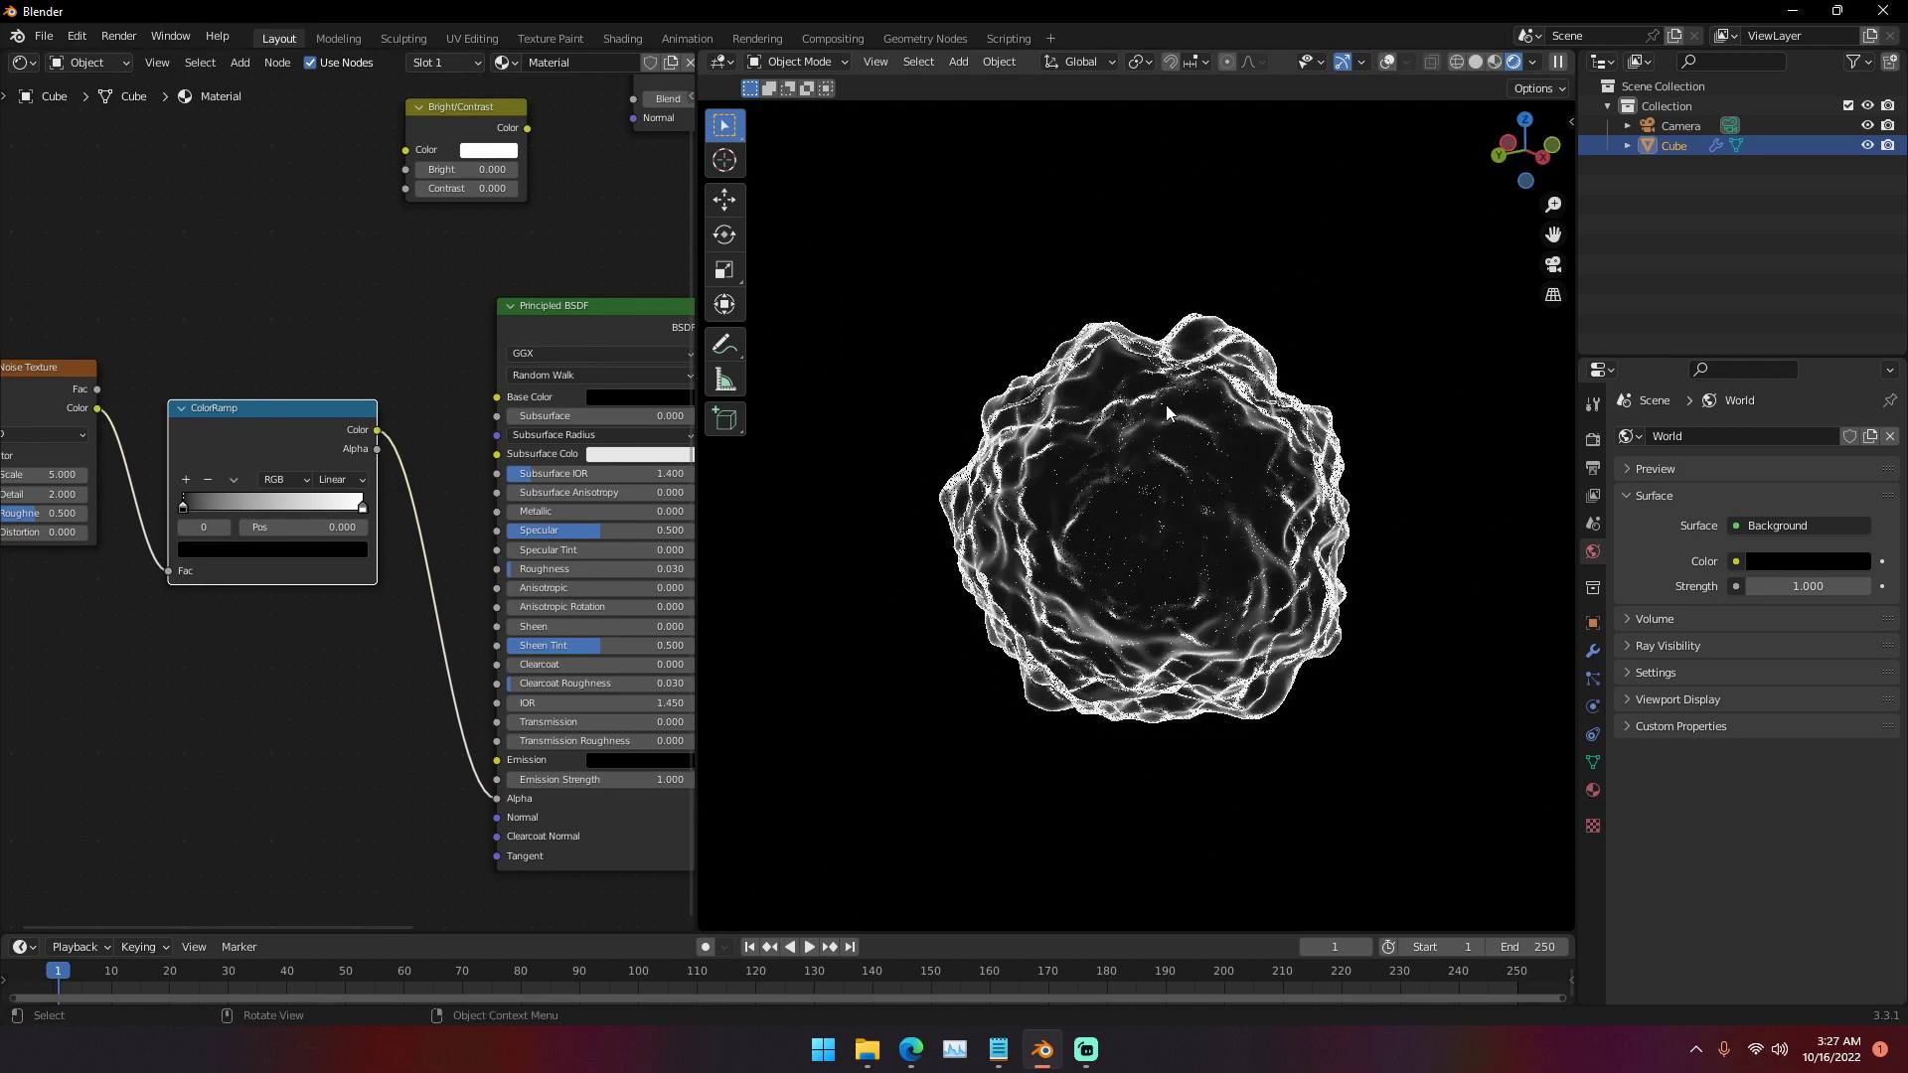
middle_click_drag(1030, 444, 1260, 224)
scroll(1148, 491, "up", 2)
middle_click_drag(1185, 517, 1204, 527)
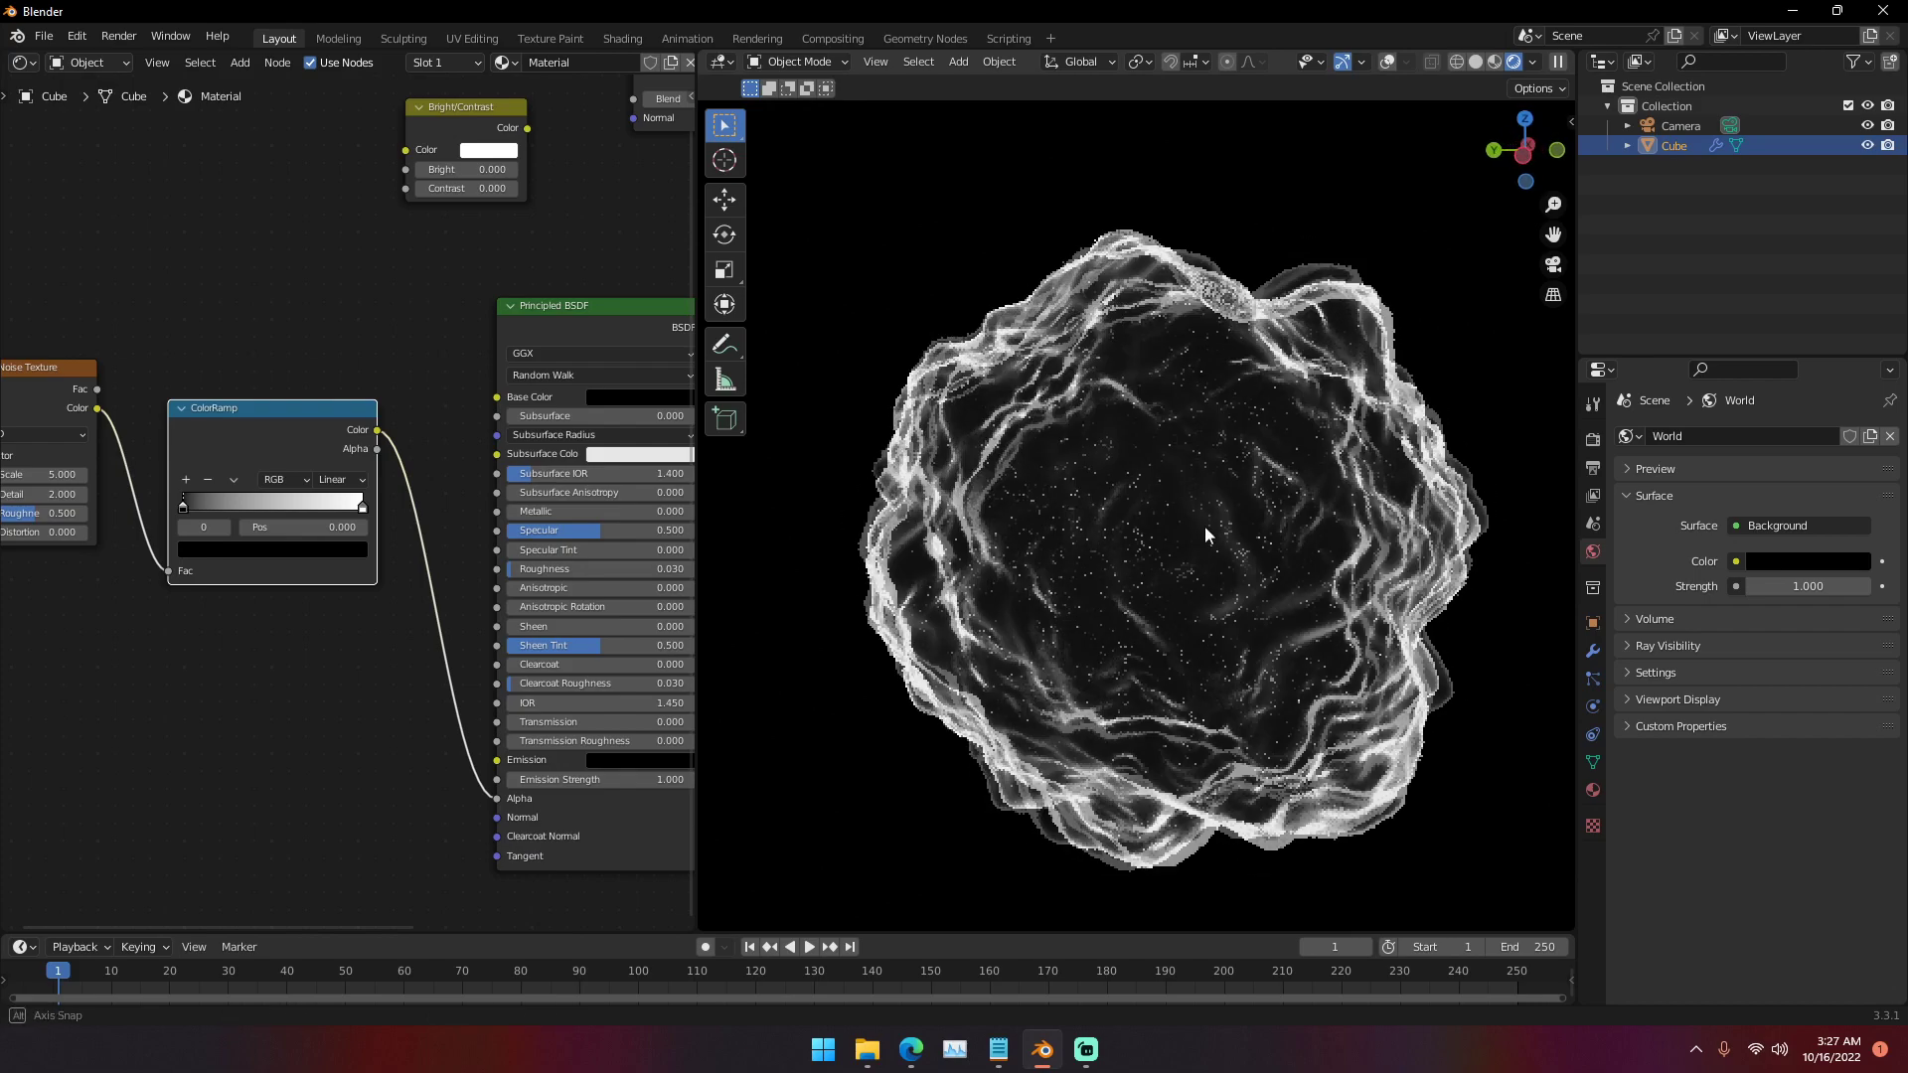
scroll(1204, 527, "up", 1)
scroll(1204, 527, "down", 3)
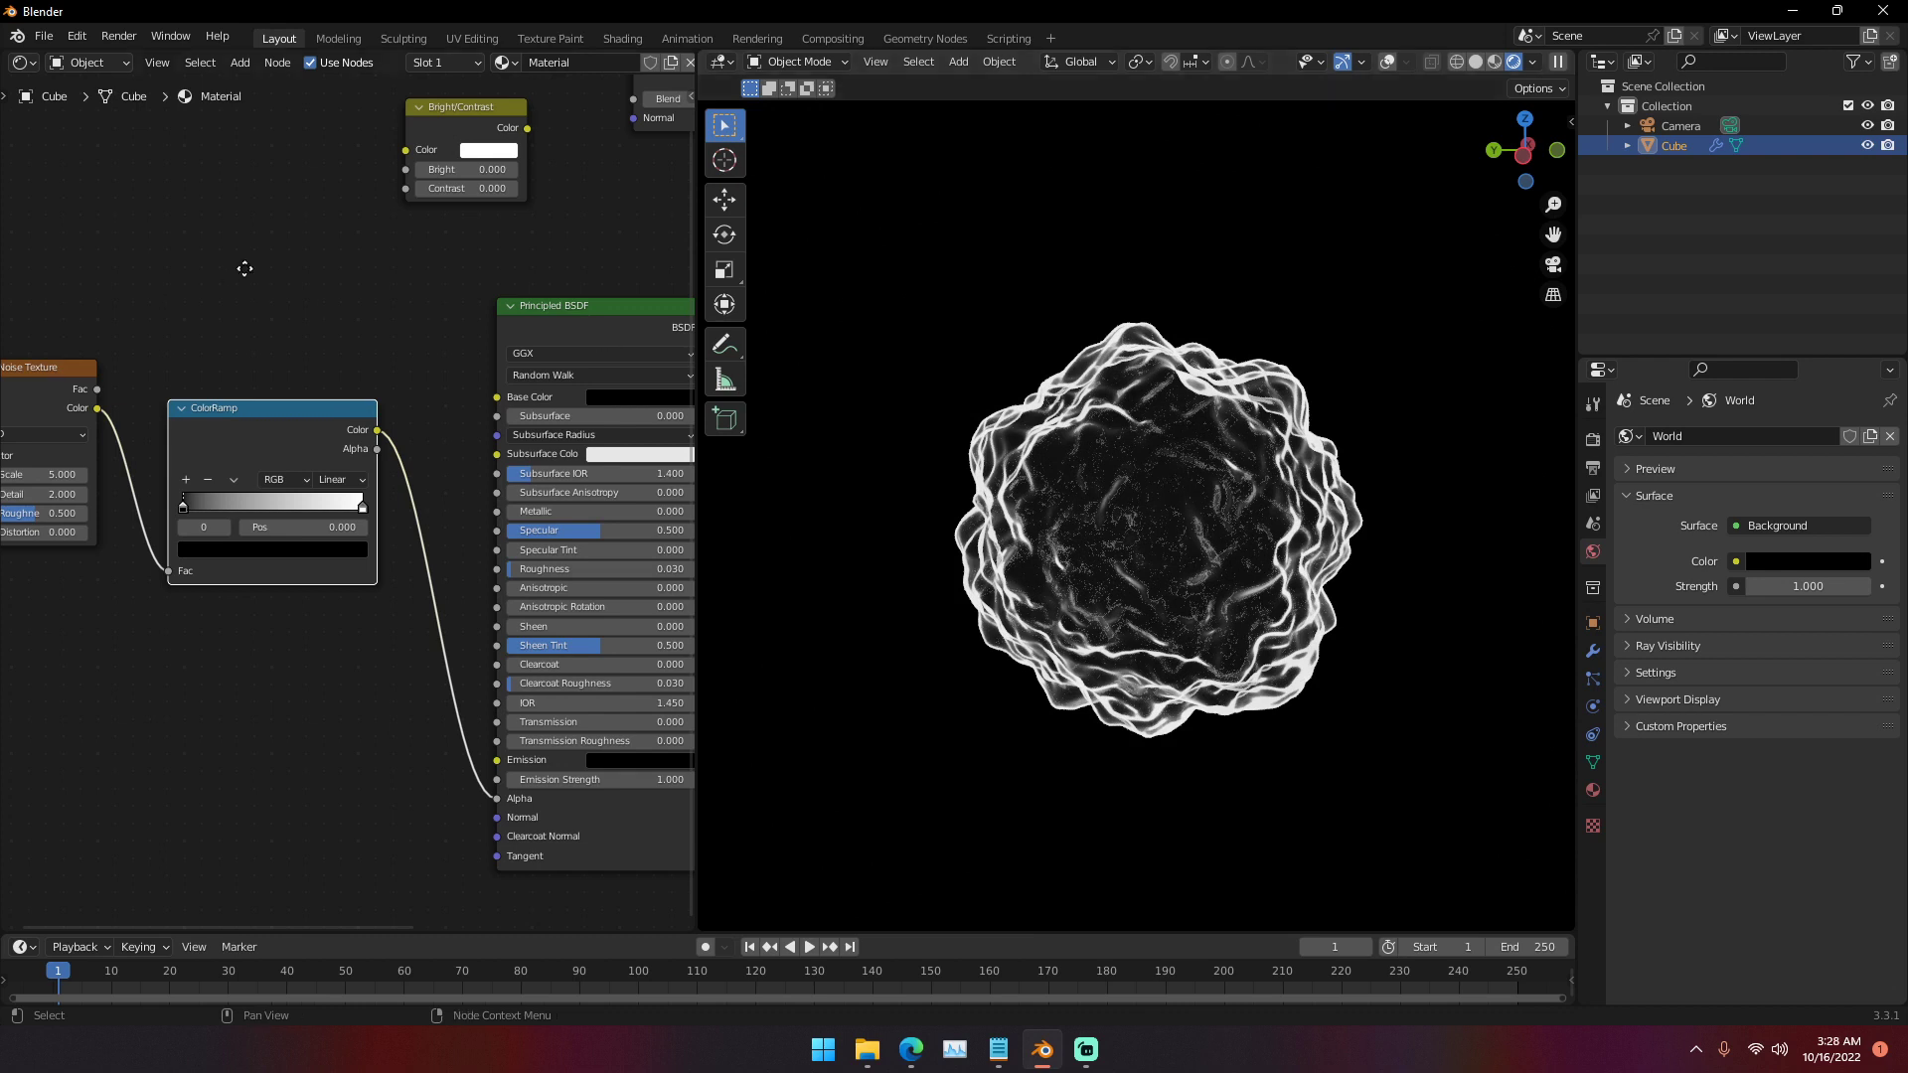
middle_click_drag(73, 391, 294, 372)
left_click_drag(286, 368, 182, 309)
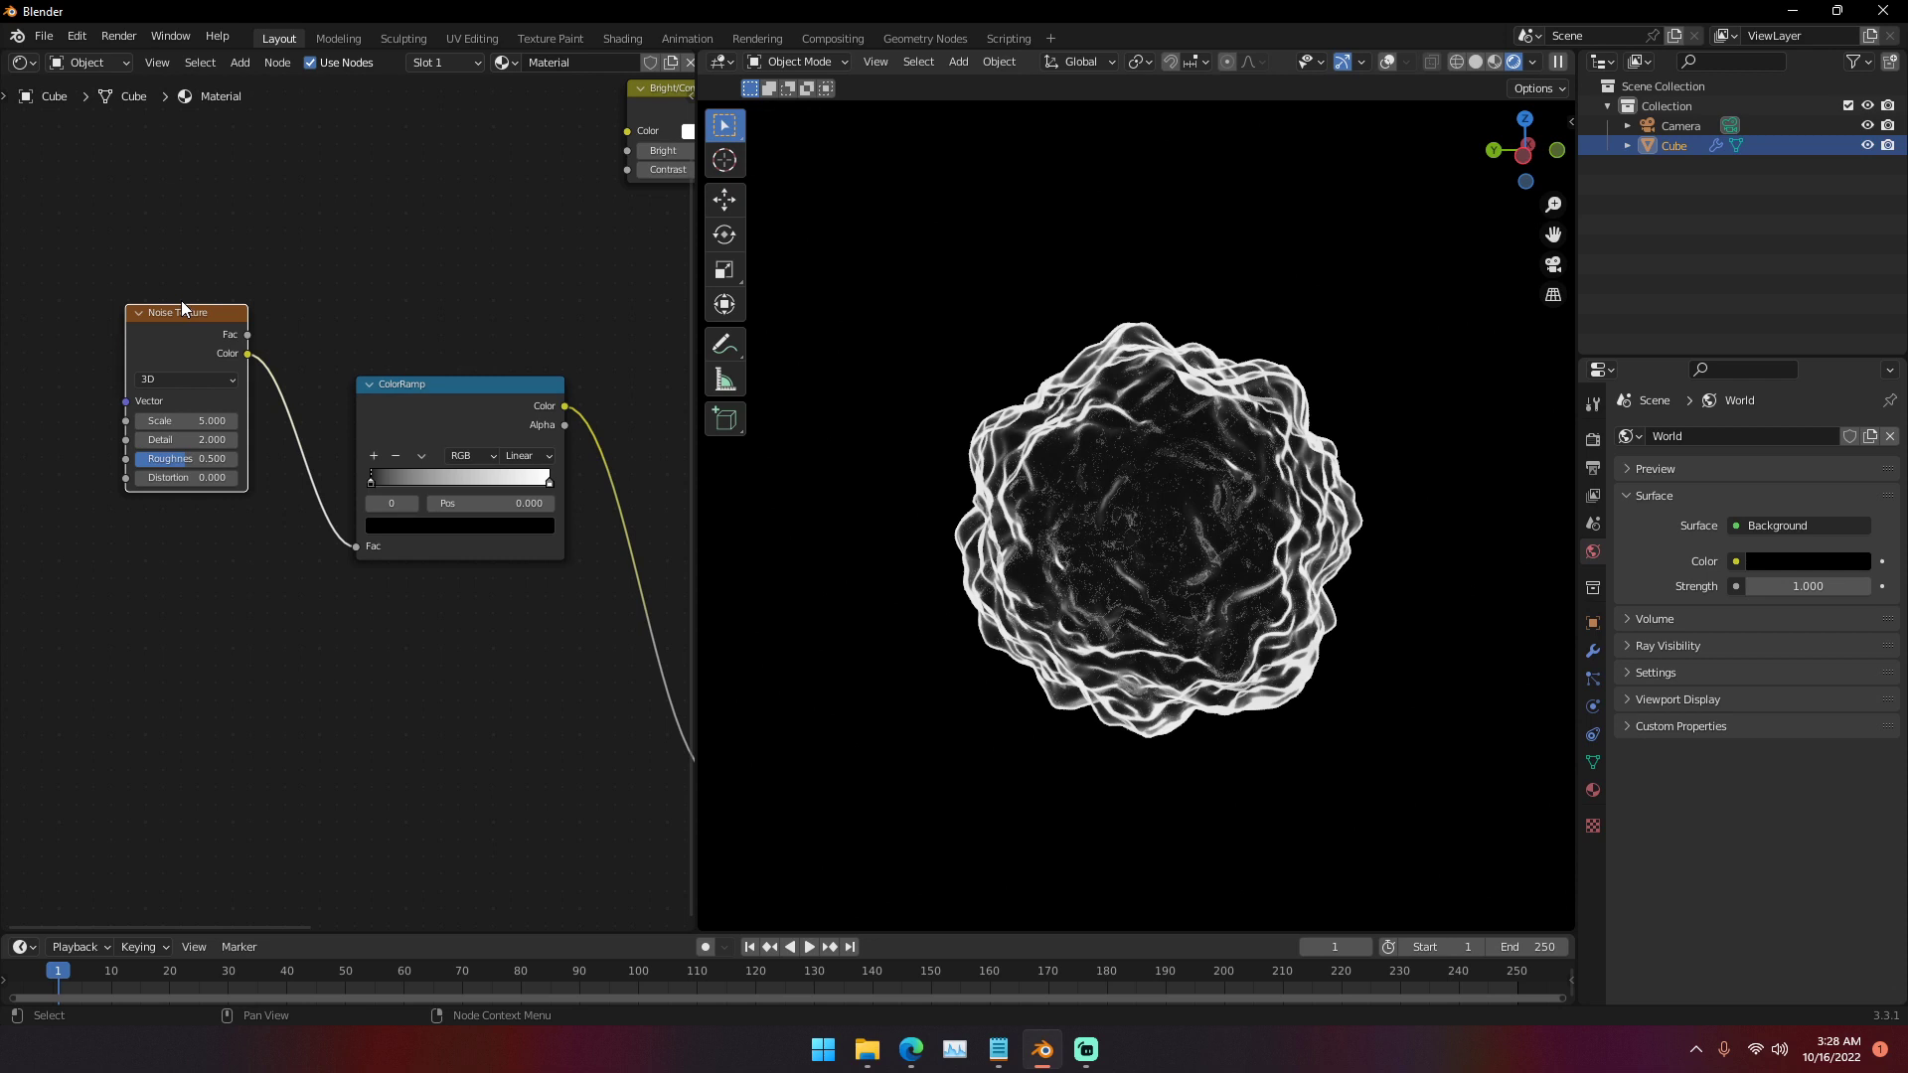
left_click_drag(186, 308, 181, 356)
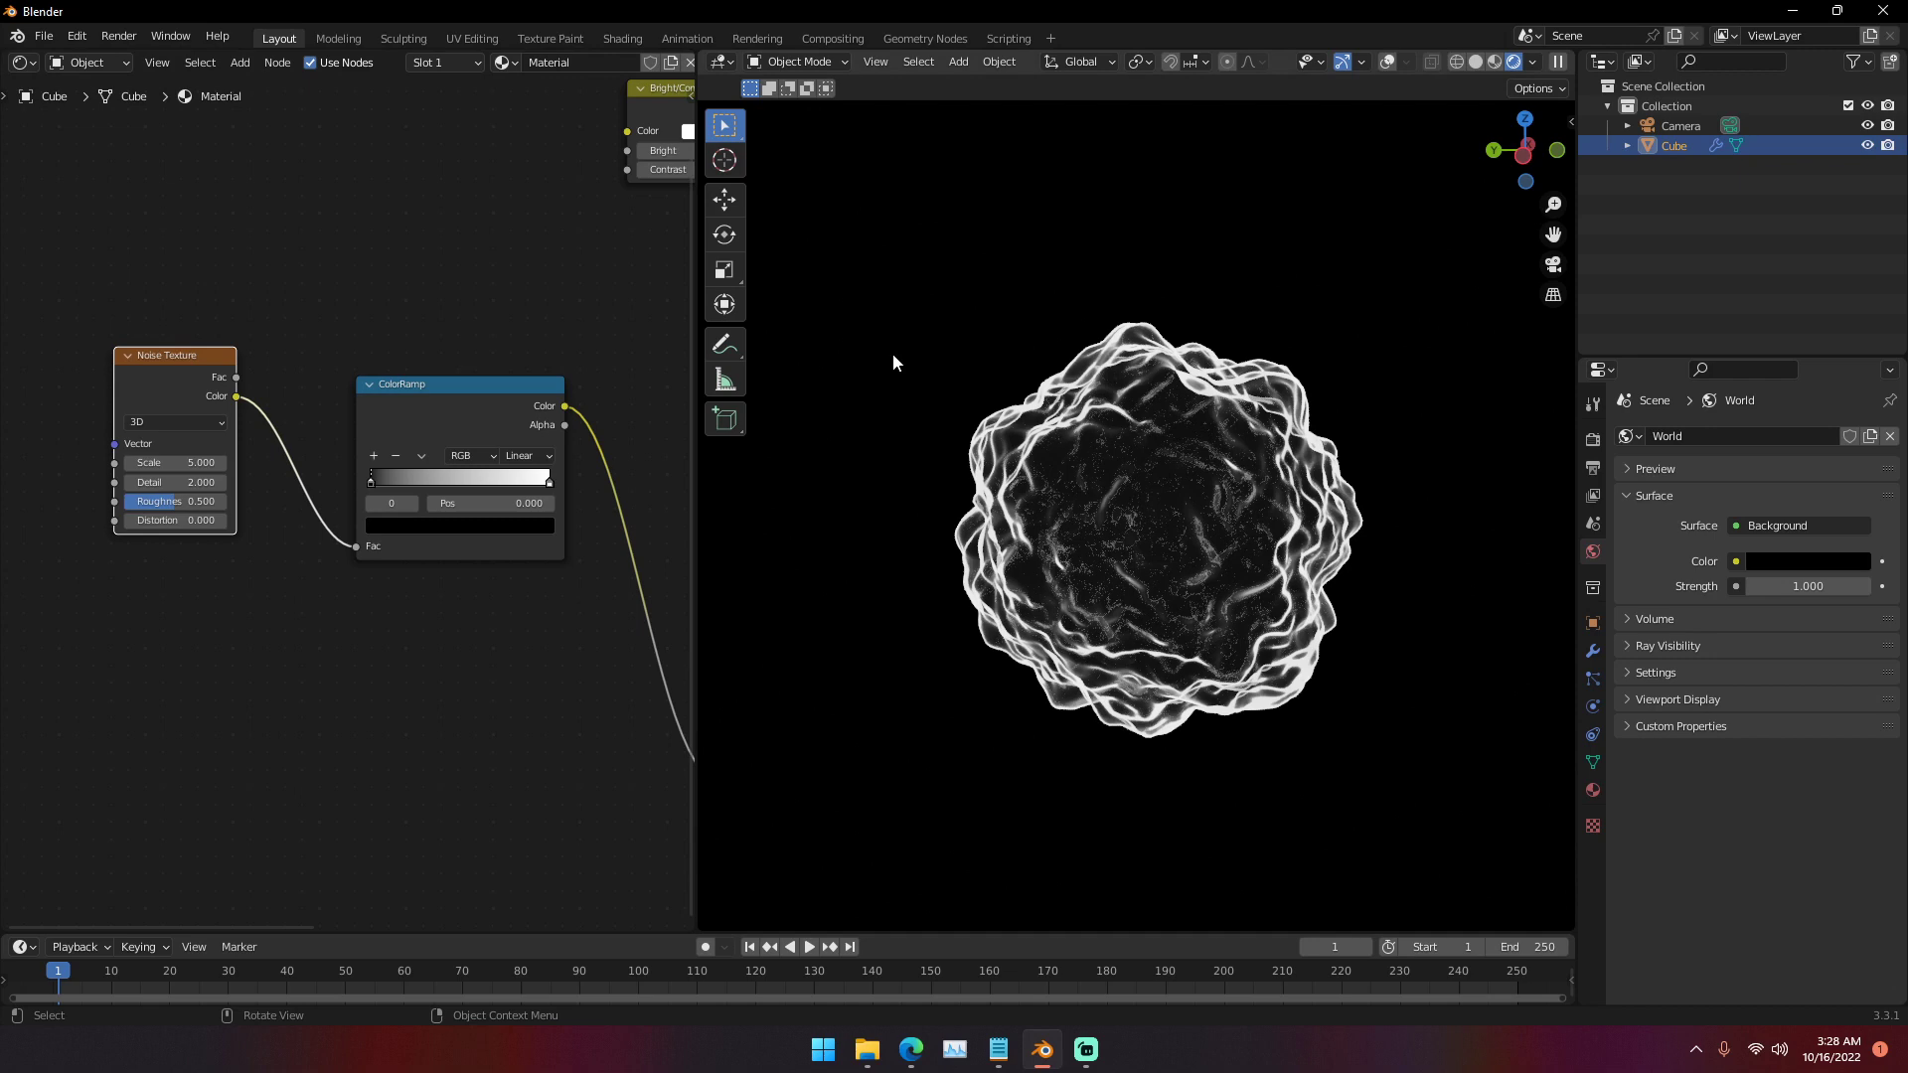
- Move the ColorRamp's black stop to 0.532
middle_click_drag(482, 300, 194, 214)
left_click_drag(175, 300, 209, 280)
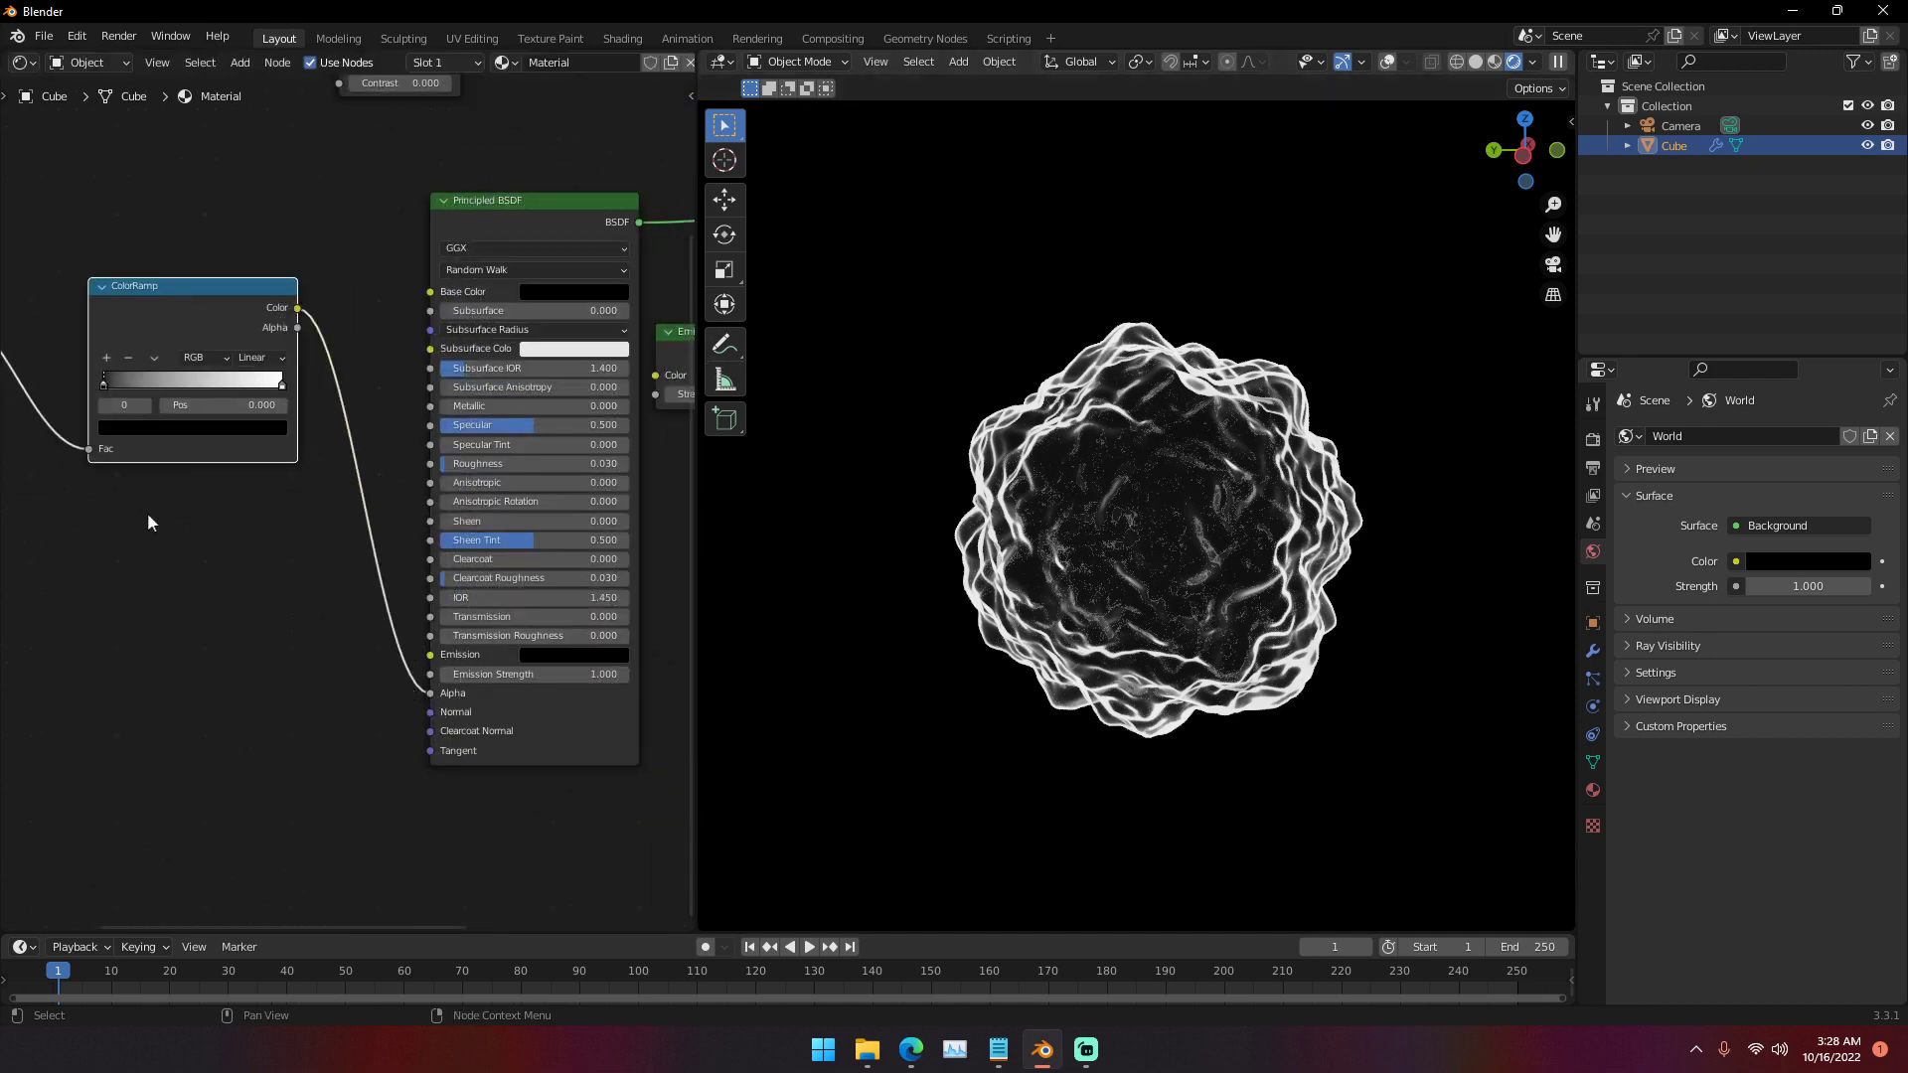
middle_click_drag(149, 517, 289, 608)
left_click_drag(304, 393, 290, 411)
middle_click_drag(213, 389, 338, 387)
scroll(1242, 506, "up", 3)
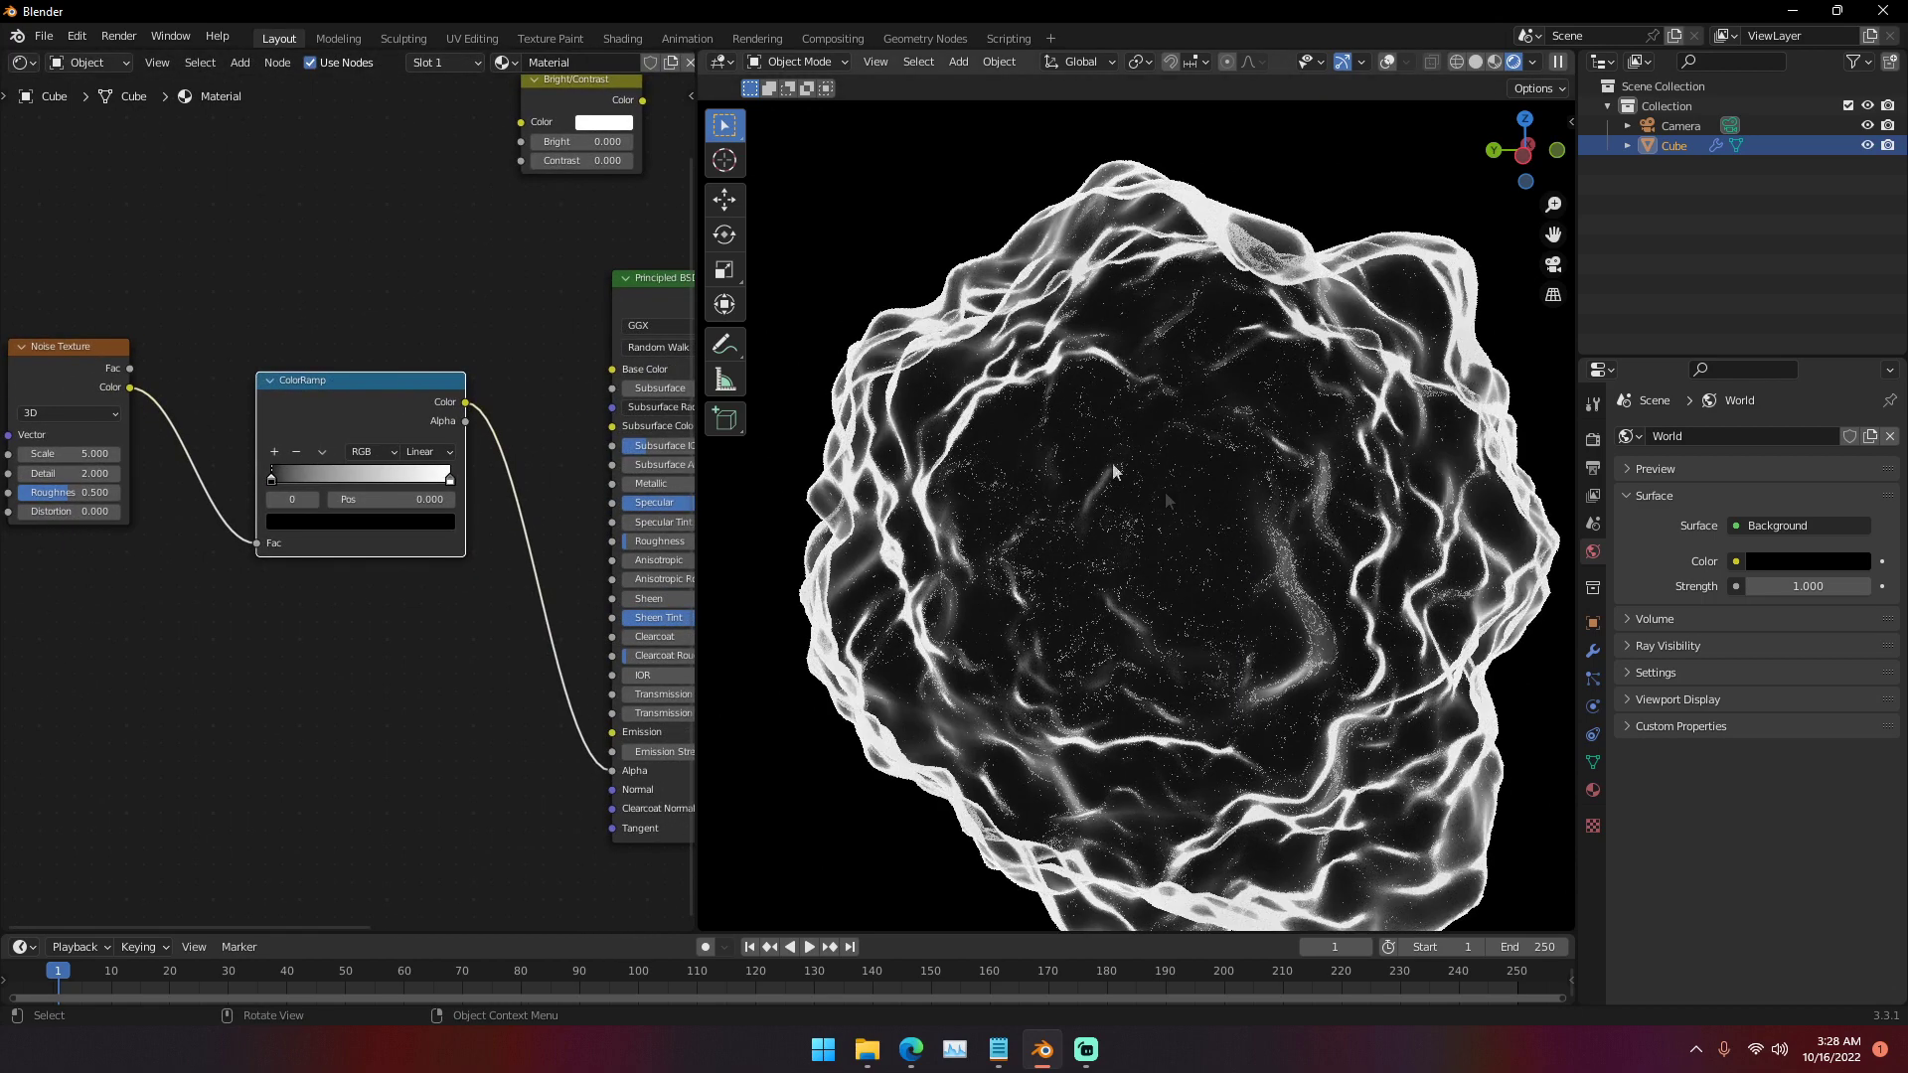
left_click_drag(274, 479, 357, 487)
- Drag the white stop past the black one to about 0.473, inverting the ramp
middle_click_drag(1274, 516, 1290, 552)
scroll(1234, 544, "down", 3)
middle_click_drag(1144, 480, 1127, 431)
scroll(1232, 630, "up", 5)
scroll(1127, 431, "down", 3)
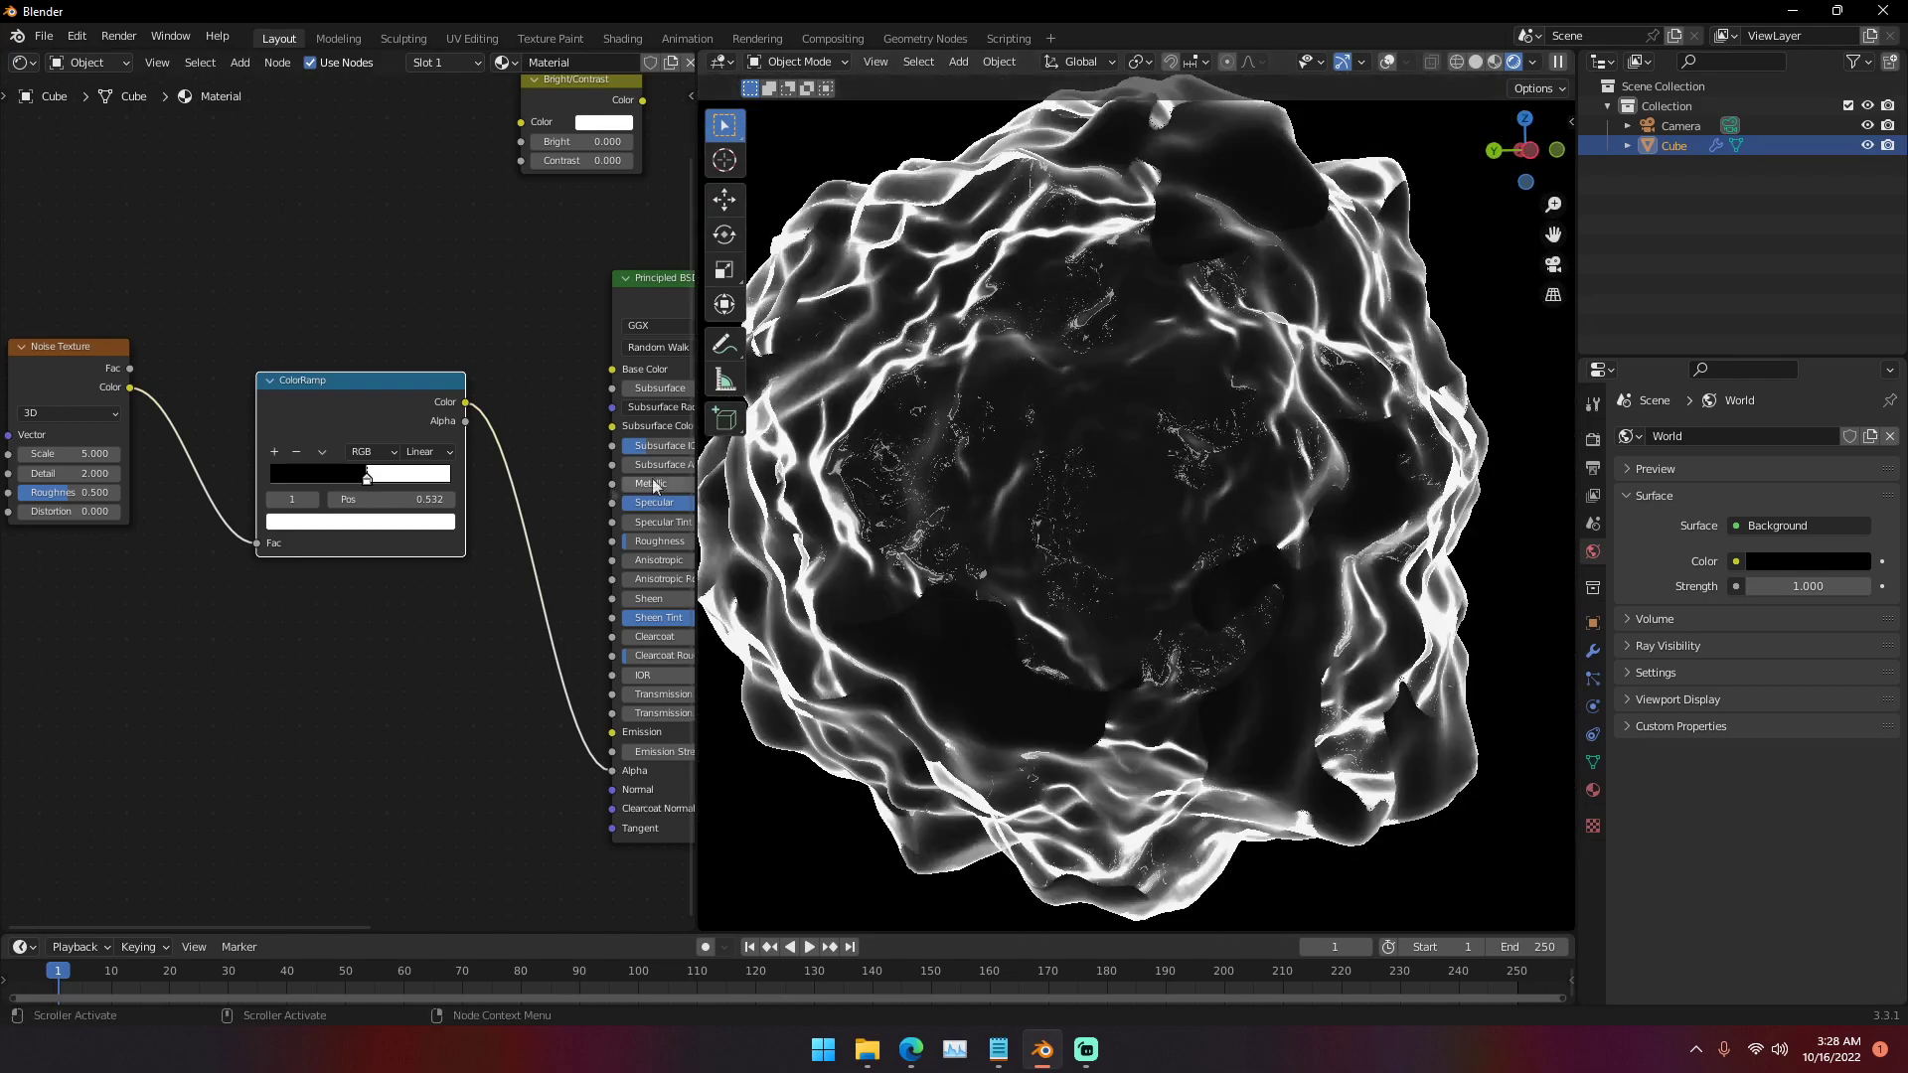
scroll(403, 484, "up", 1)
left_click_drag(372, 477, 385, 477)
- Set the Noise Texture to Scale 11.300, Detail 15, Roughness 0.758, Distortion 1.100
scroll(1115, 537, "down", 5)
mouse_move(1113, 529)
middle_mouse_down()
mouse_move(1263, 632)
mouse_move(1113, 545)
middle_mouse_up()
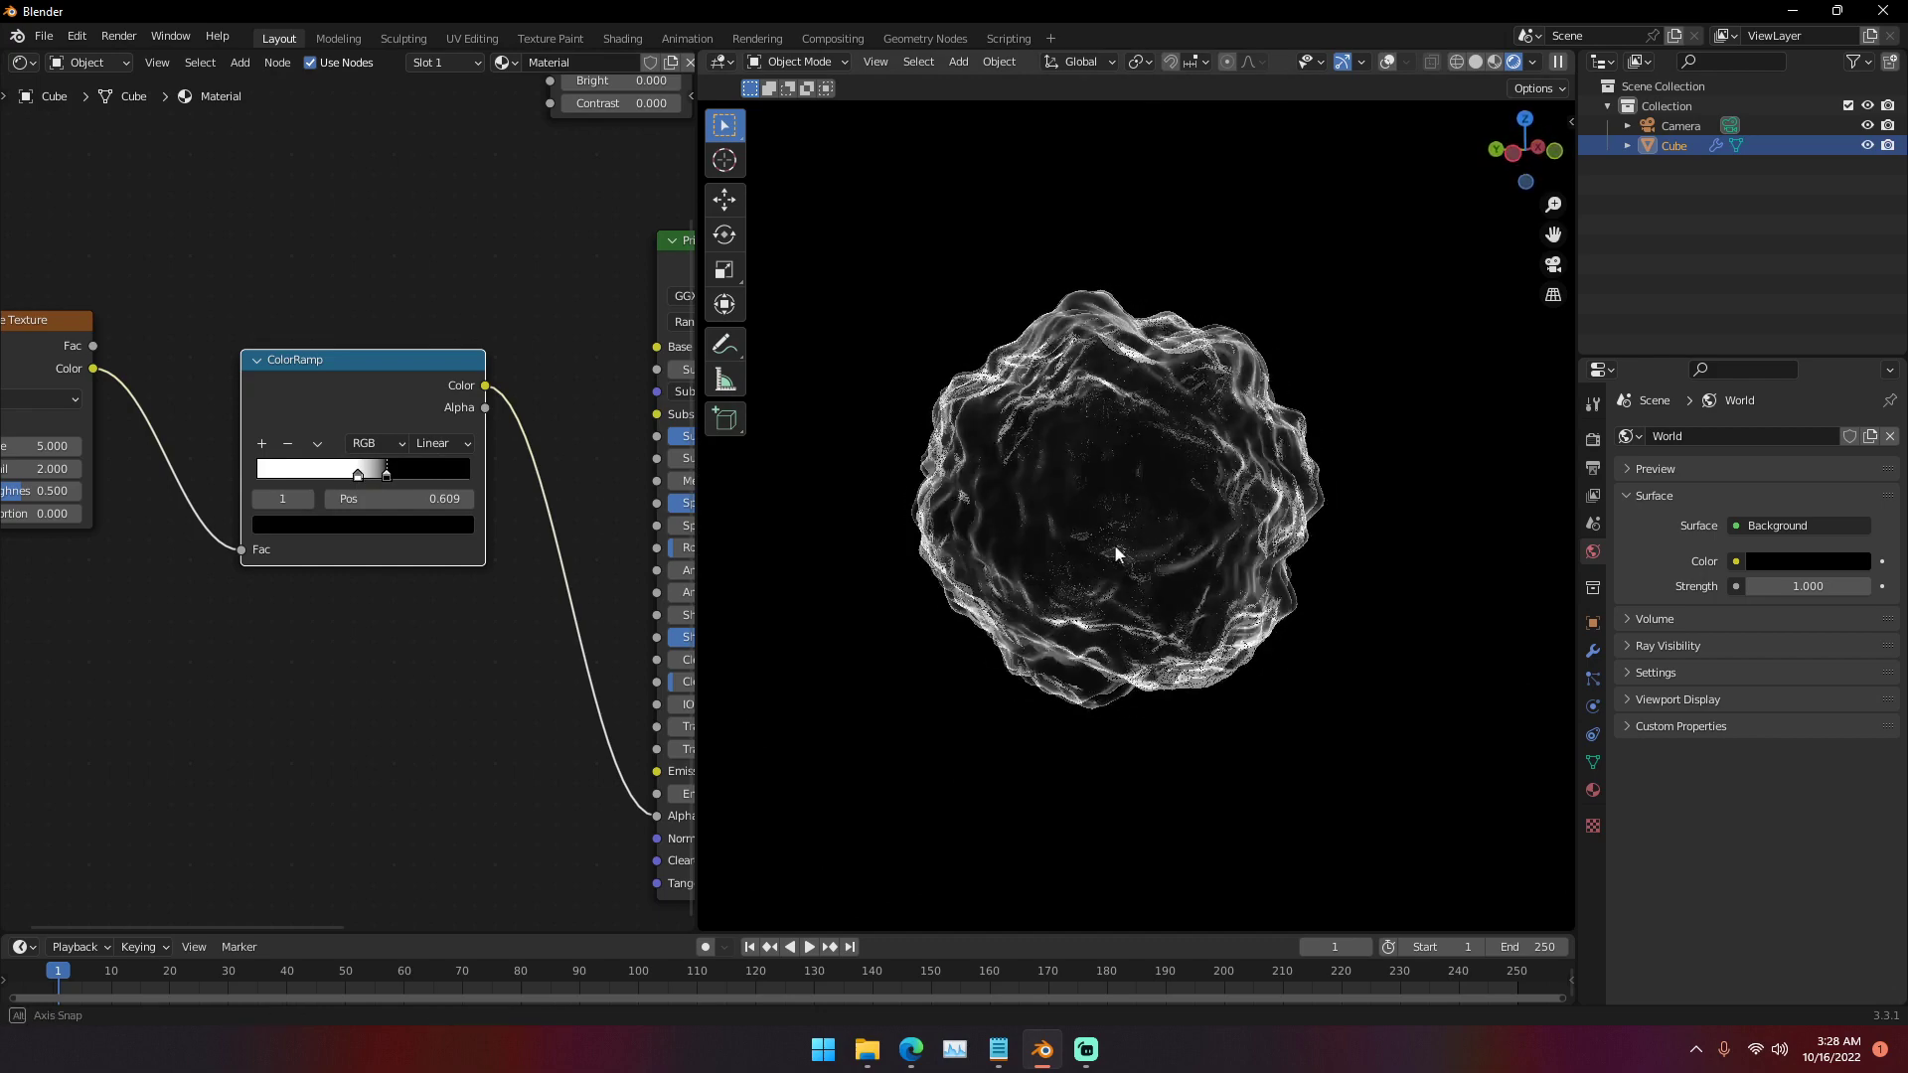
scroll(1113, 545, "up", 4)
middle_click_drag(280, 389, 489, 411)
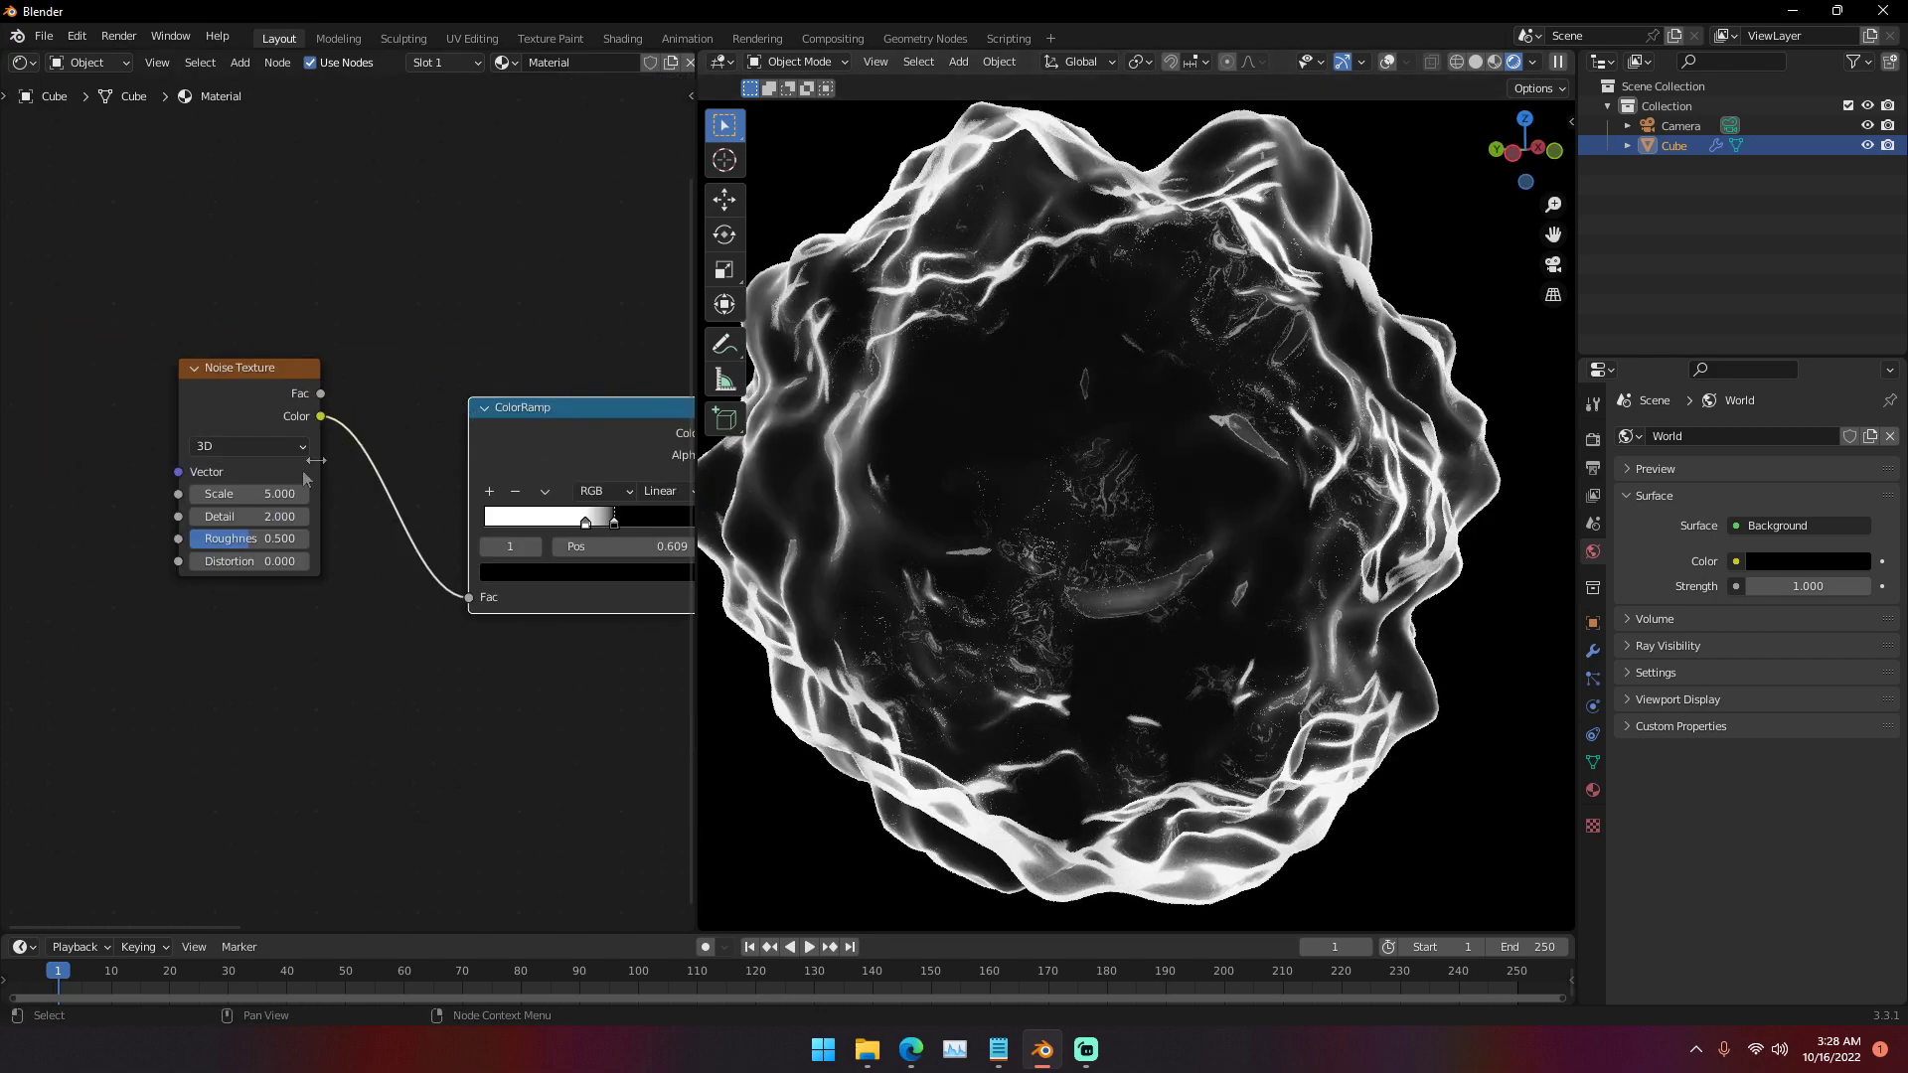
left_click_drag(247, 517, 368, 494)
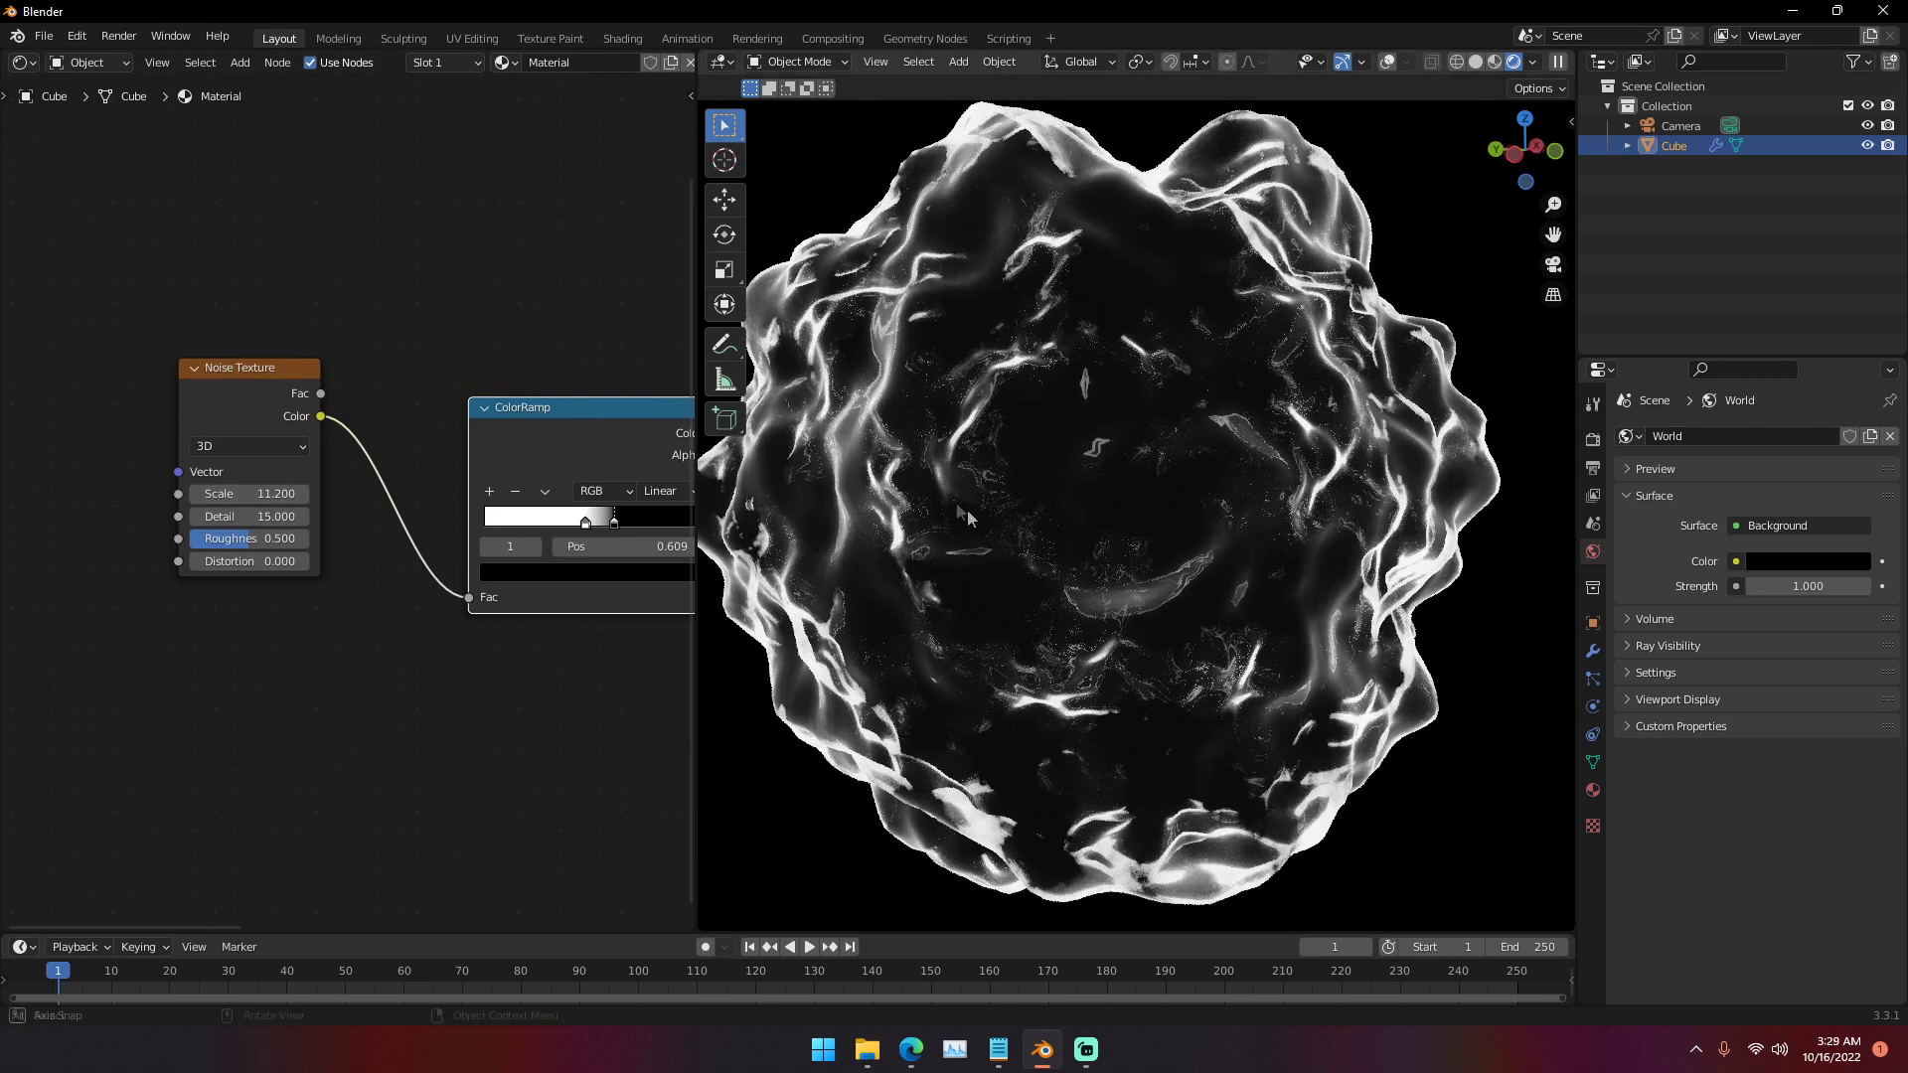
scroll(1113, 493, "down", 4)
middle_click_drag(1113, 493, 1126, 500)
scroll(1127, 500, "up", 2)
left_click(304, 493)
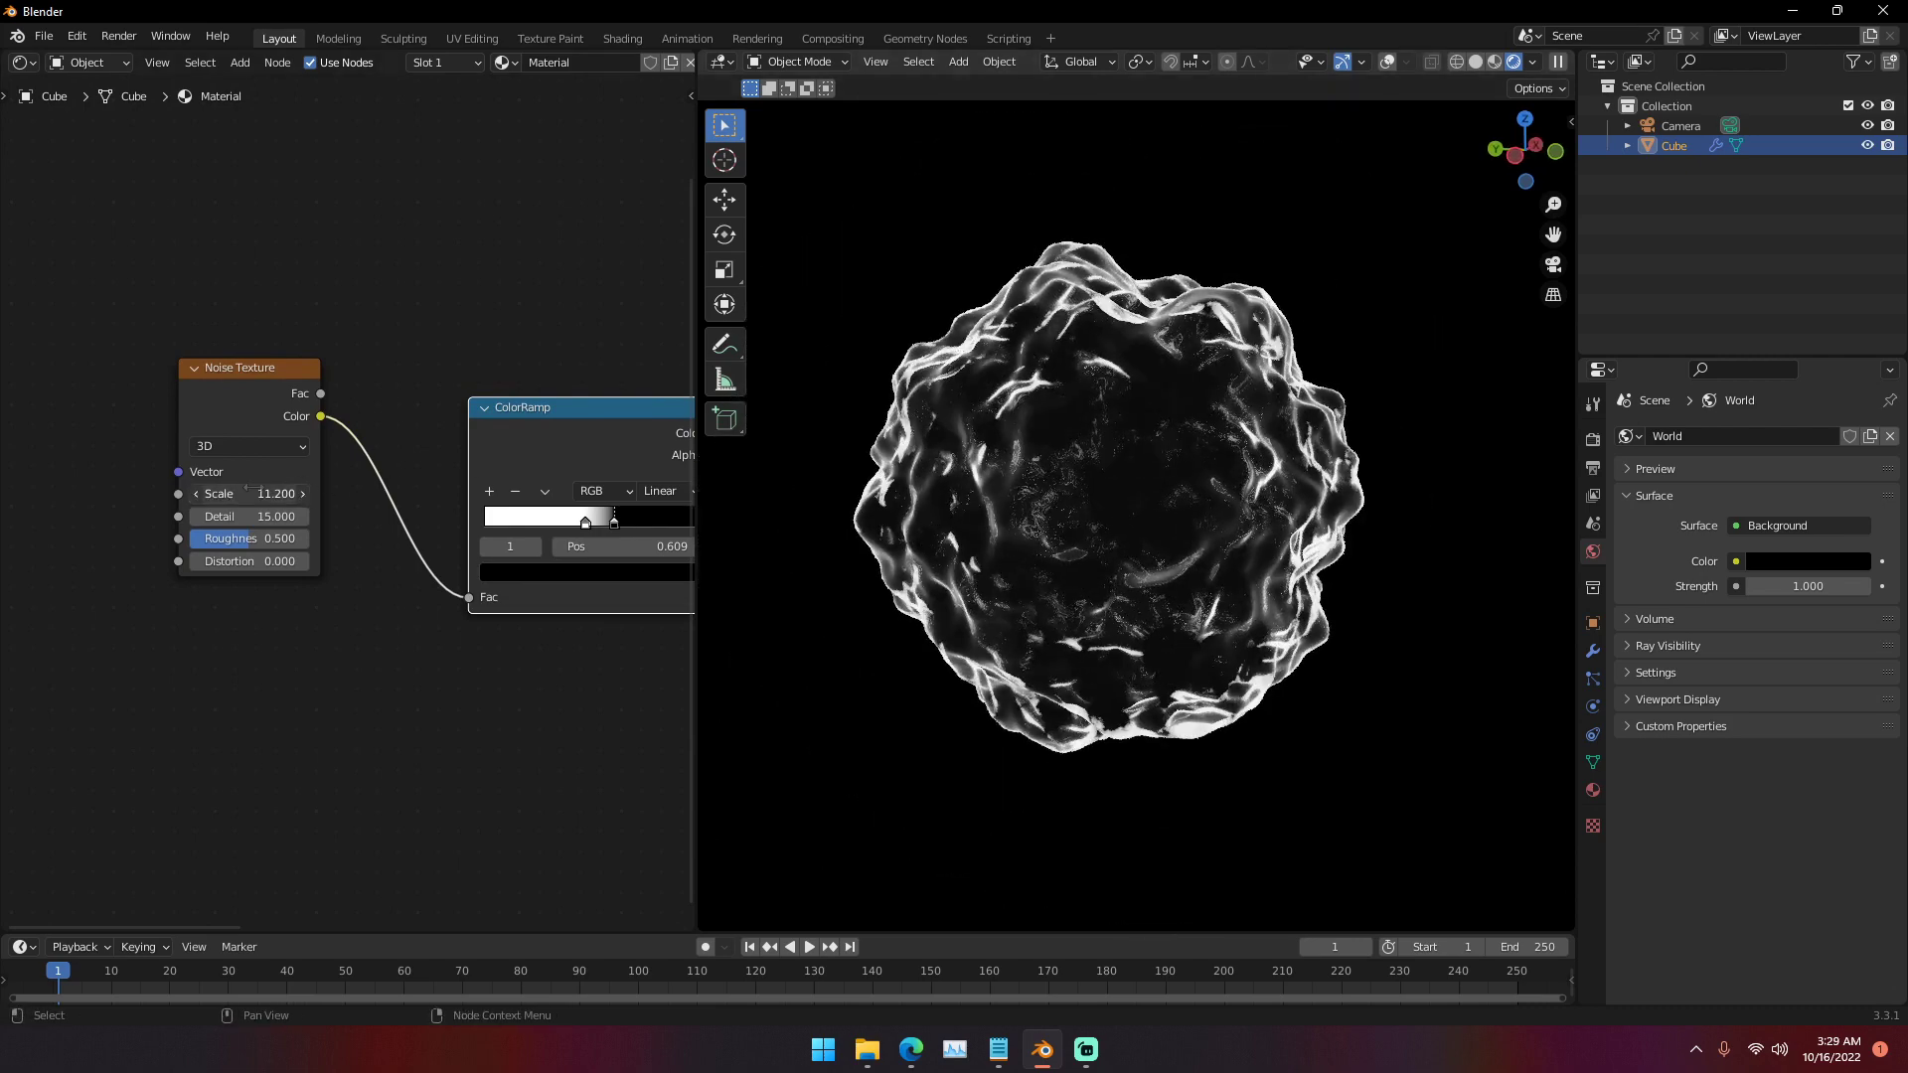
left_click_drag(249, 562, 298, 537)
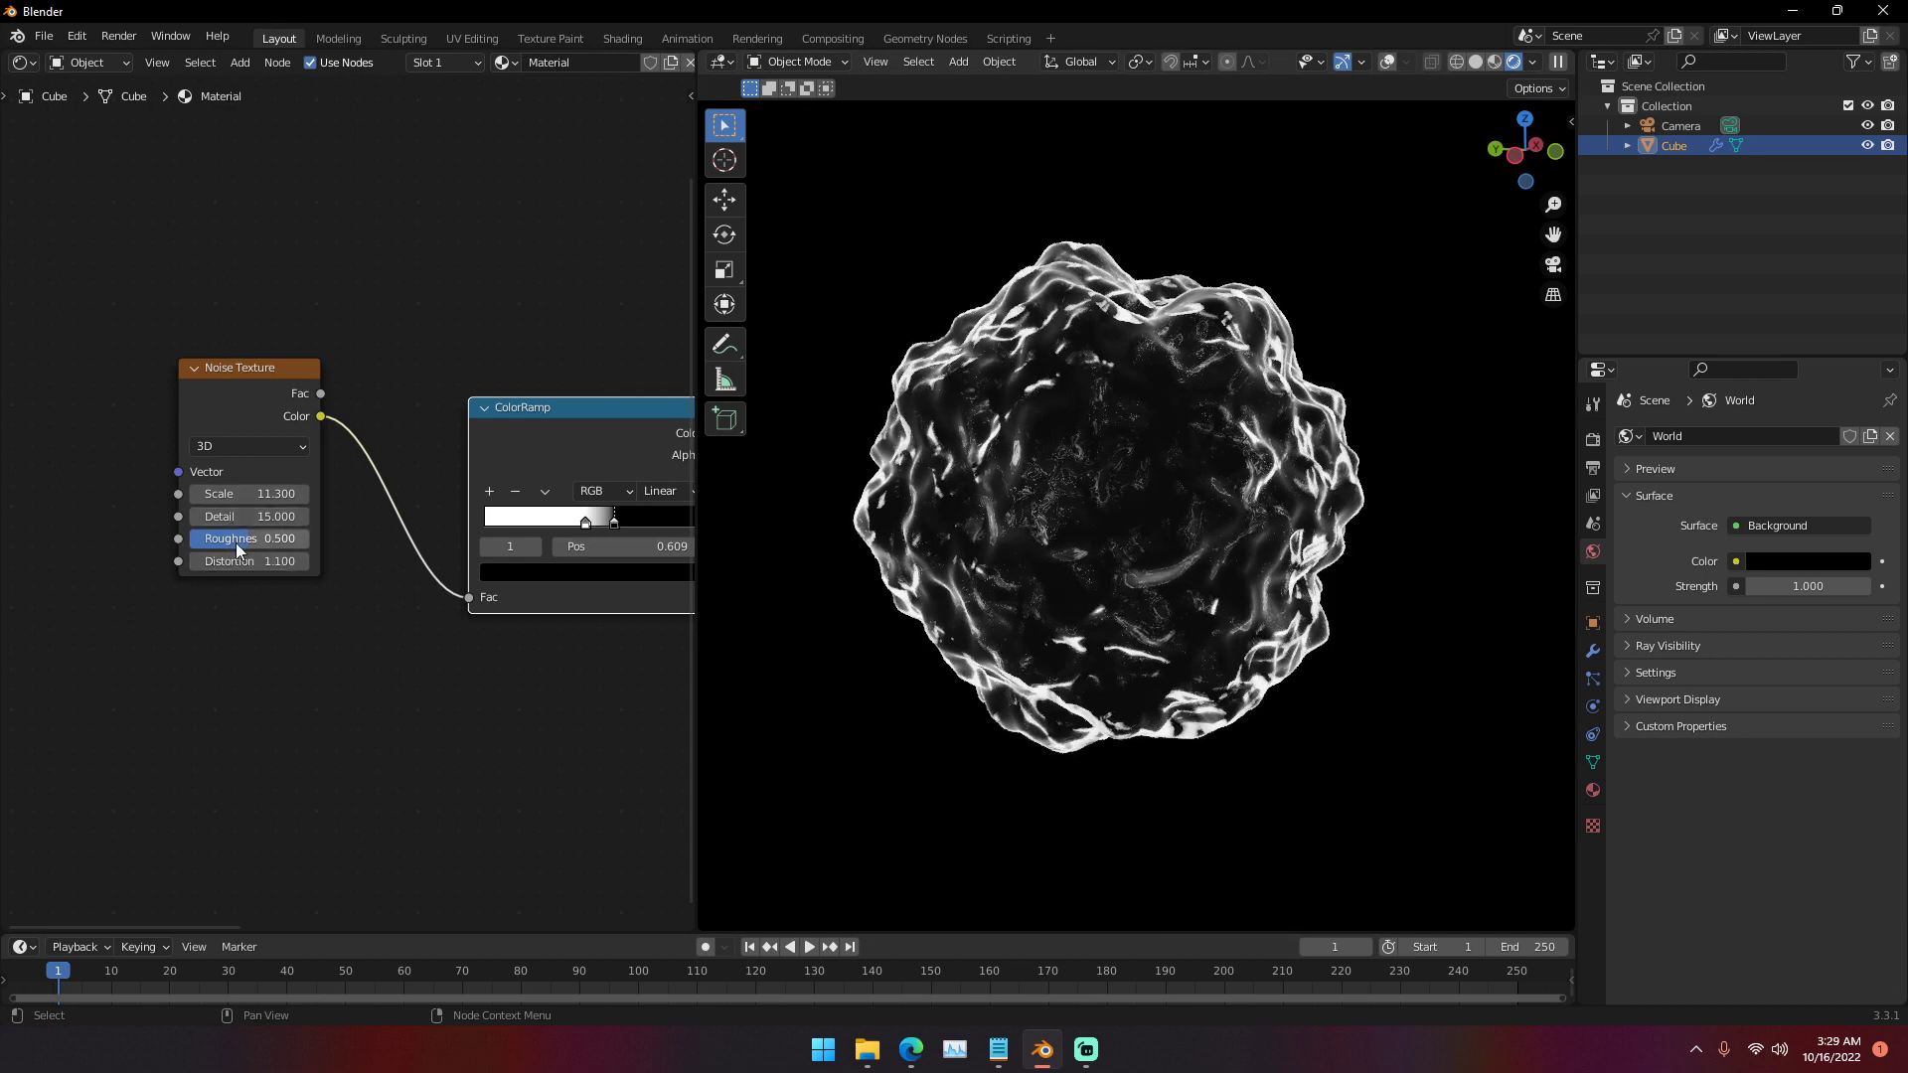
scroll(977, 572, "down", 3)
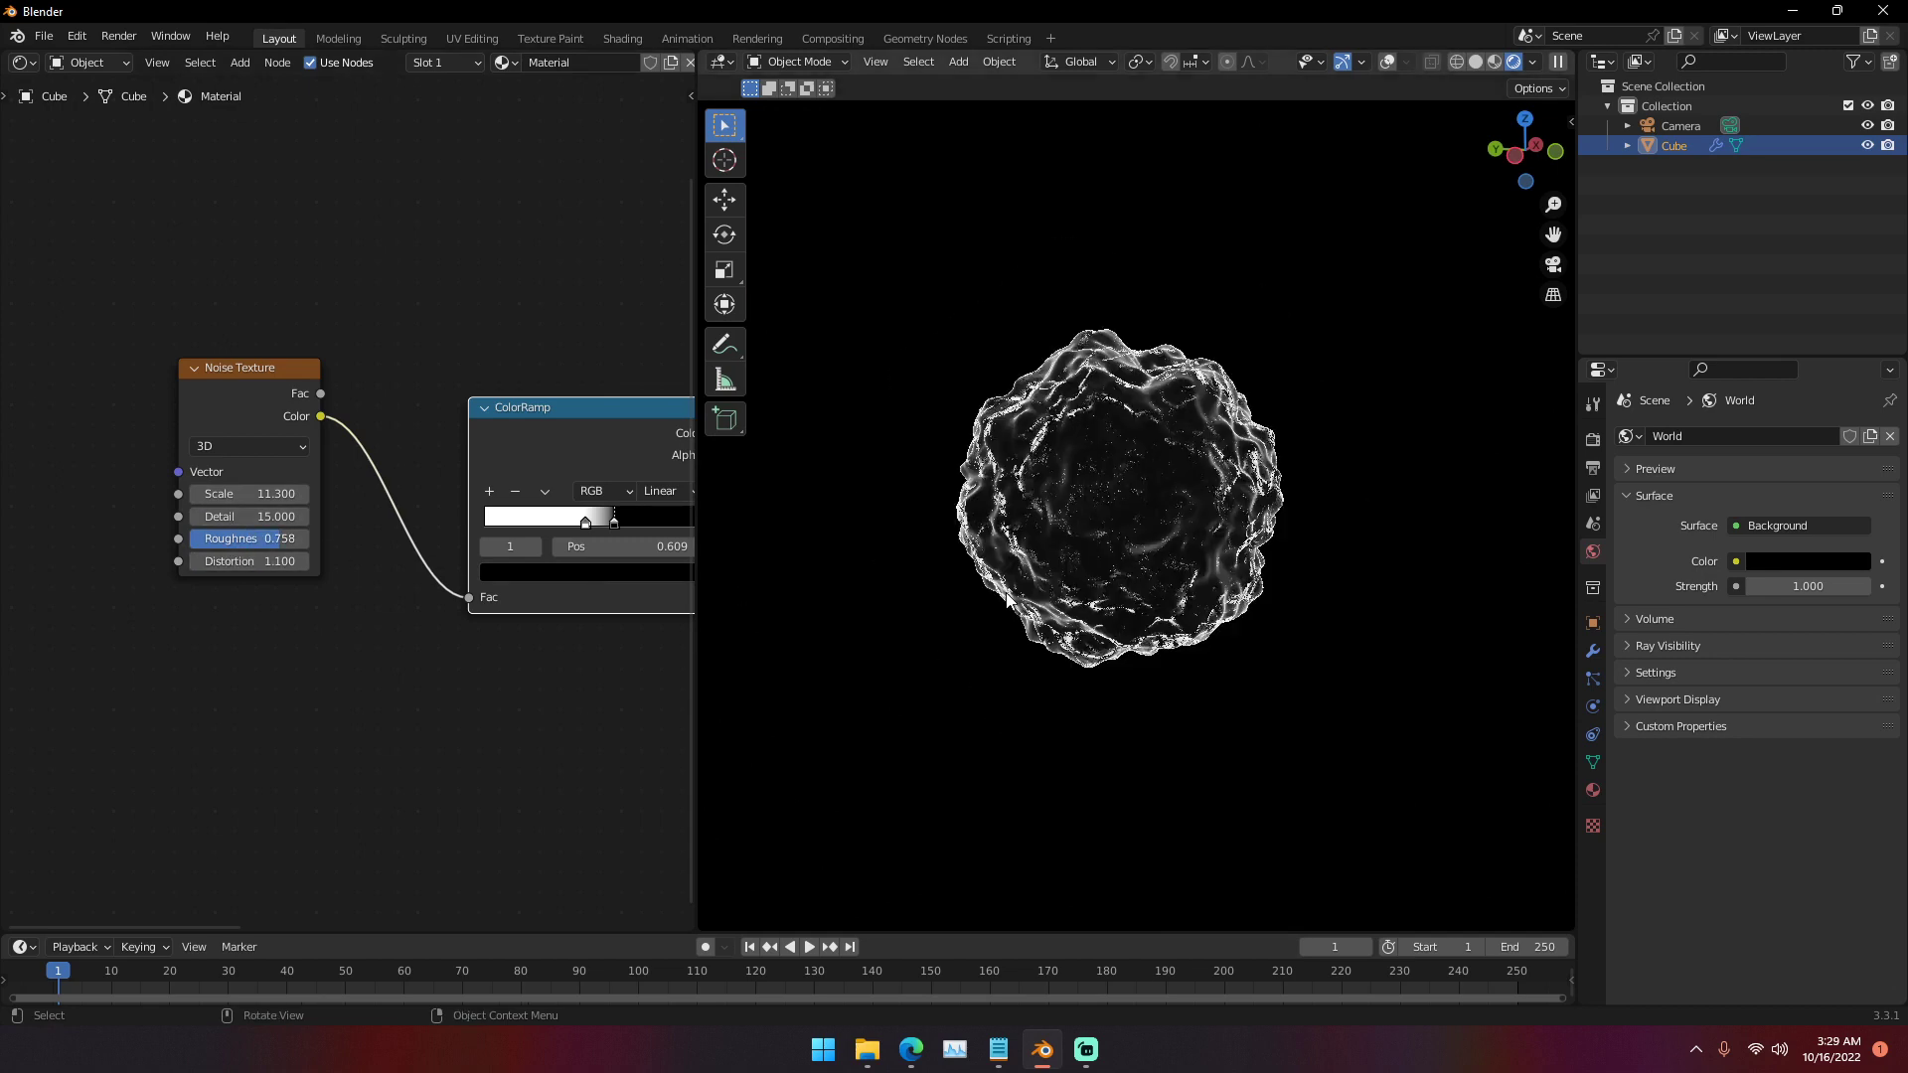
- Insert a Bright/Contrast node into the ColorRamp-to-Alpha link
middle_click_drag(542, 362, 159, 325)
scroll(199, 338, "down", 3)
middle_click_drag(284, 363, 223, 418)
left_click_drag(222, 457, 193, 458)
middle_click_drag(242, 459, 405, 486)
left_click_drag(333, 479, 305, 467)
left_click_drag(531, 206, 479, 609)
- Lower the Bright value and set Contrast to 0.600 on the Bright/Contrast node
scroll(480, 537, "up", 2)
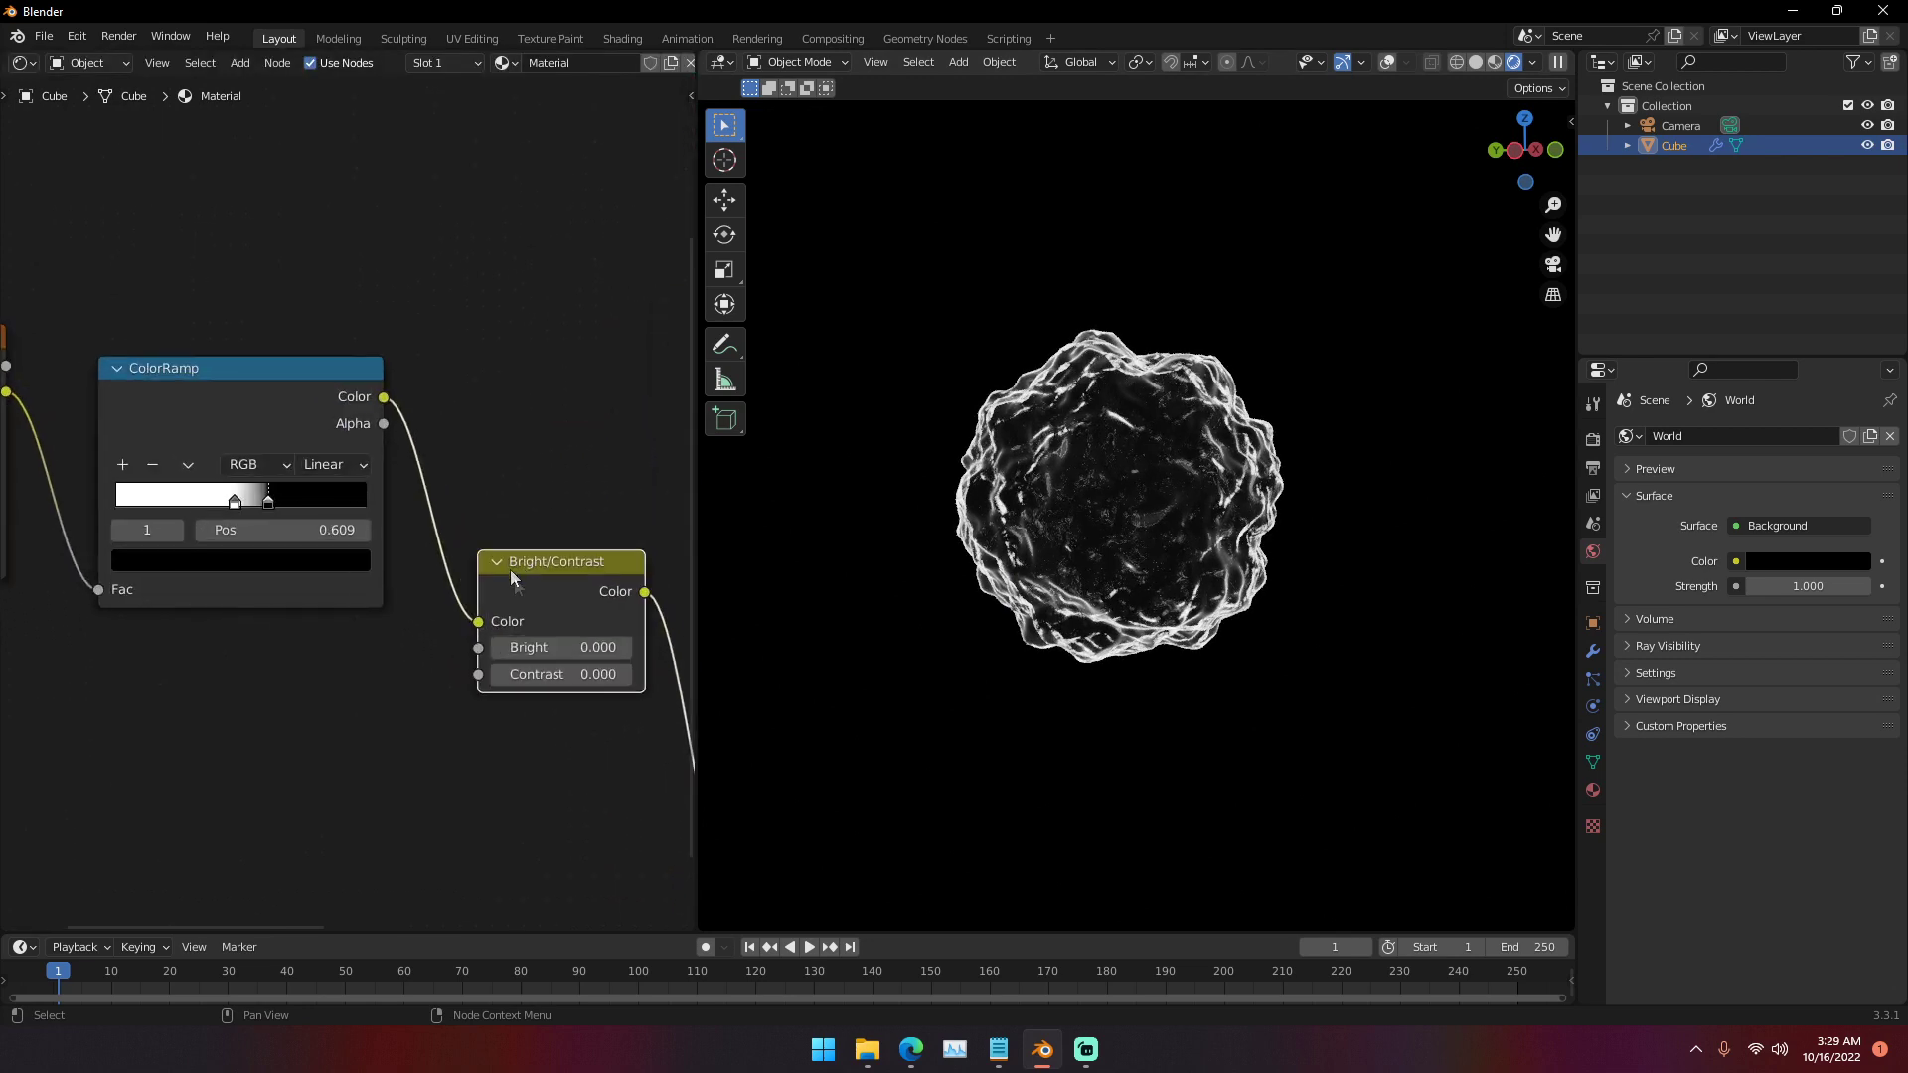
left_click(497, 646)
left_click(497, 647)
left_click(497, 647)
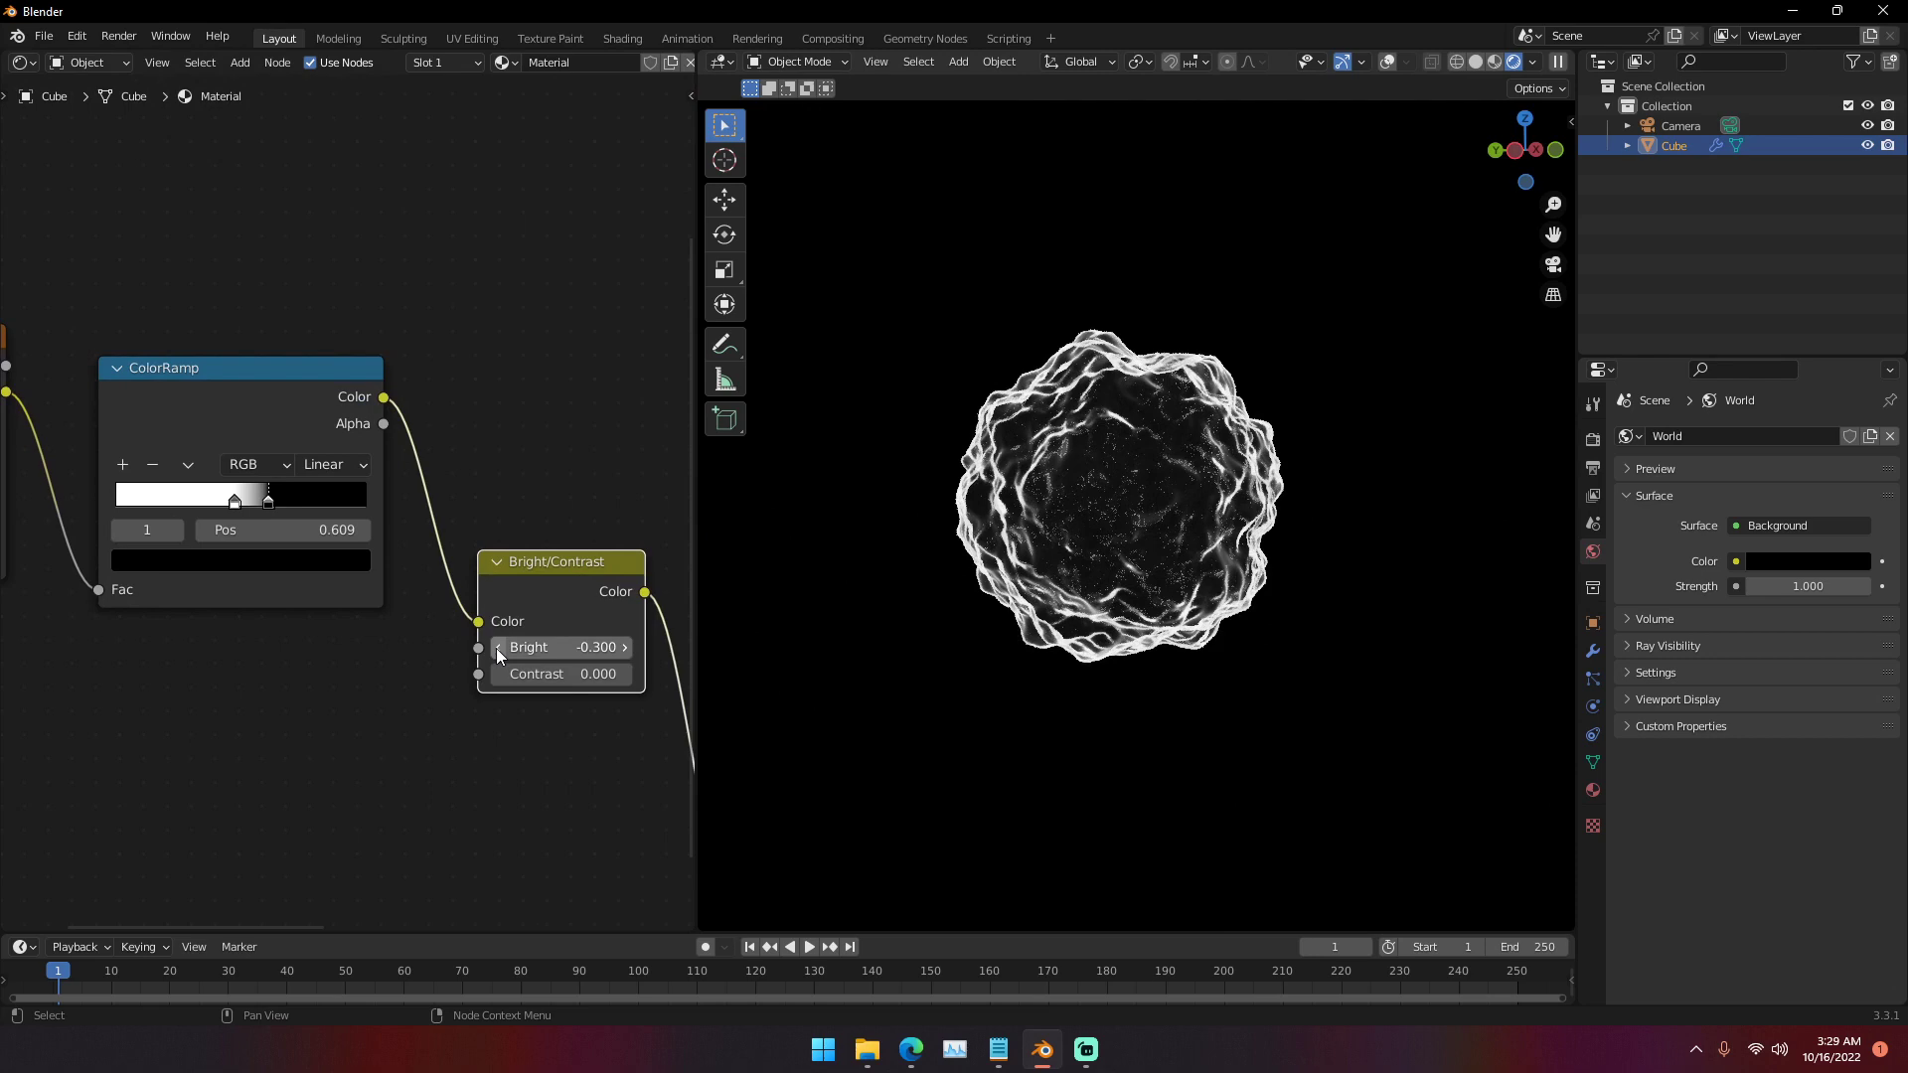
left_click(622, 674)
left_click(622, 674)
left_click(622, 674)
left_click(622, 673)
left_click(622, 674)
left_click(622, 673)
left_click(622, 674)
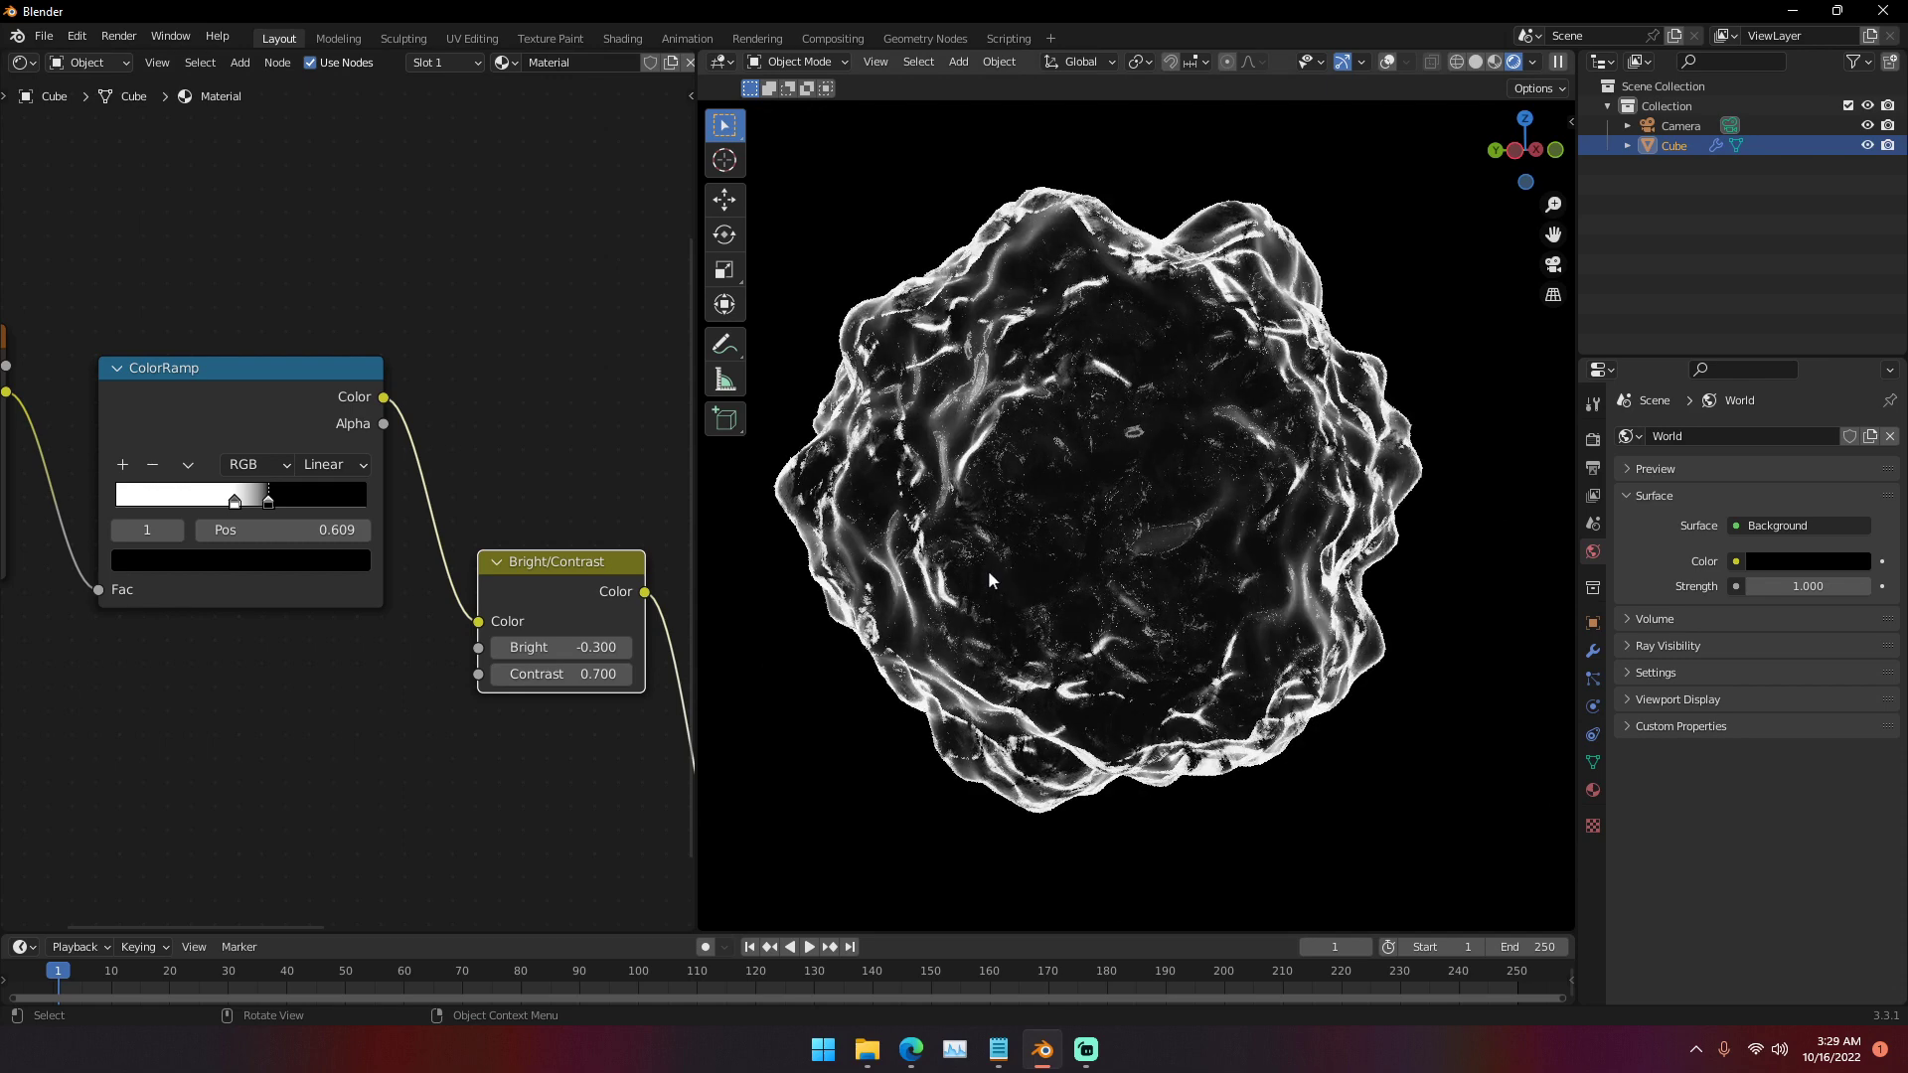
left_click(501, 673)
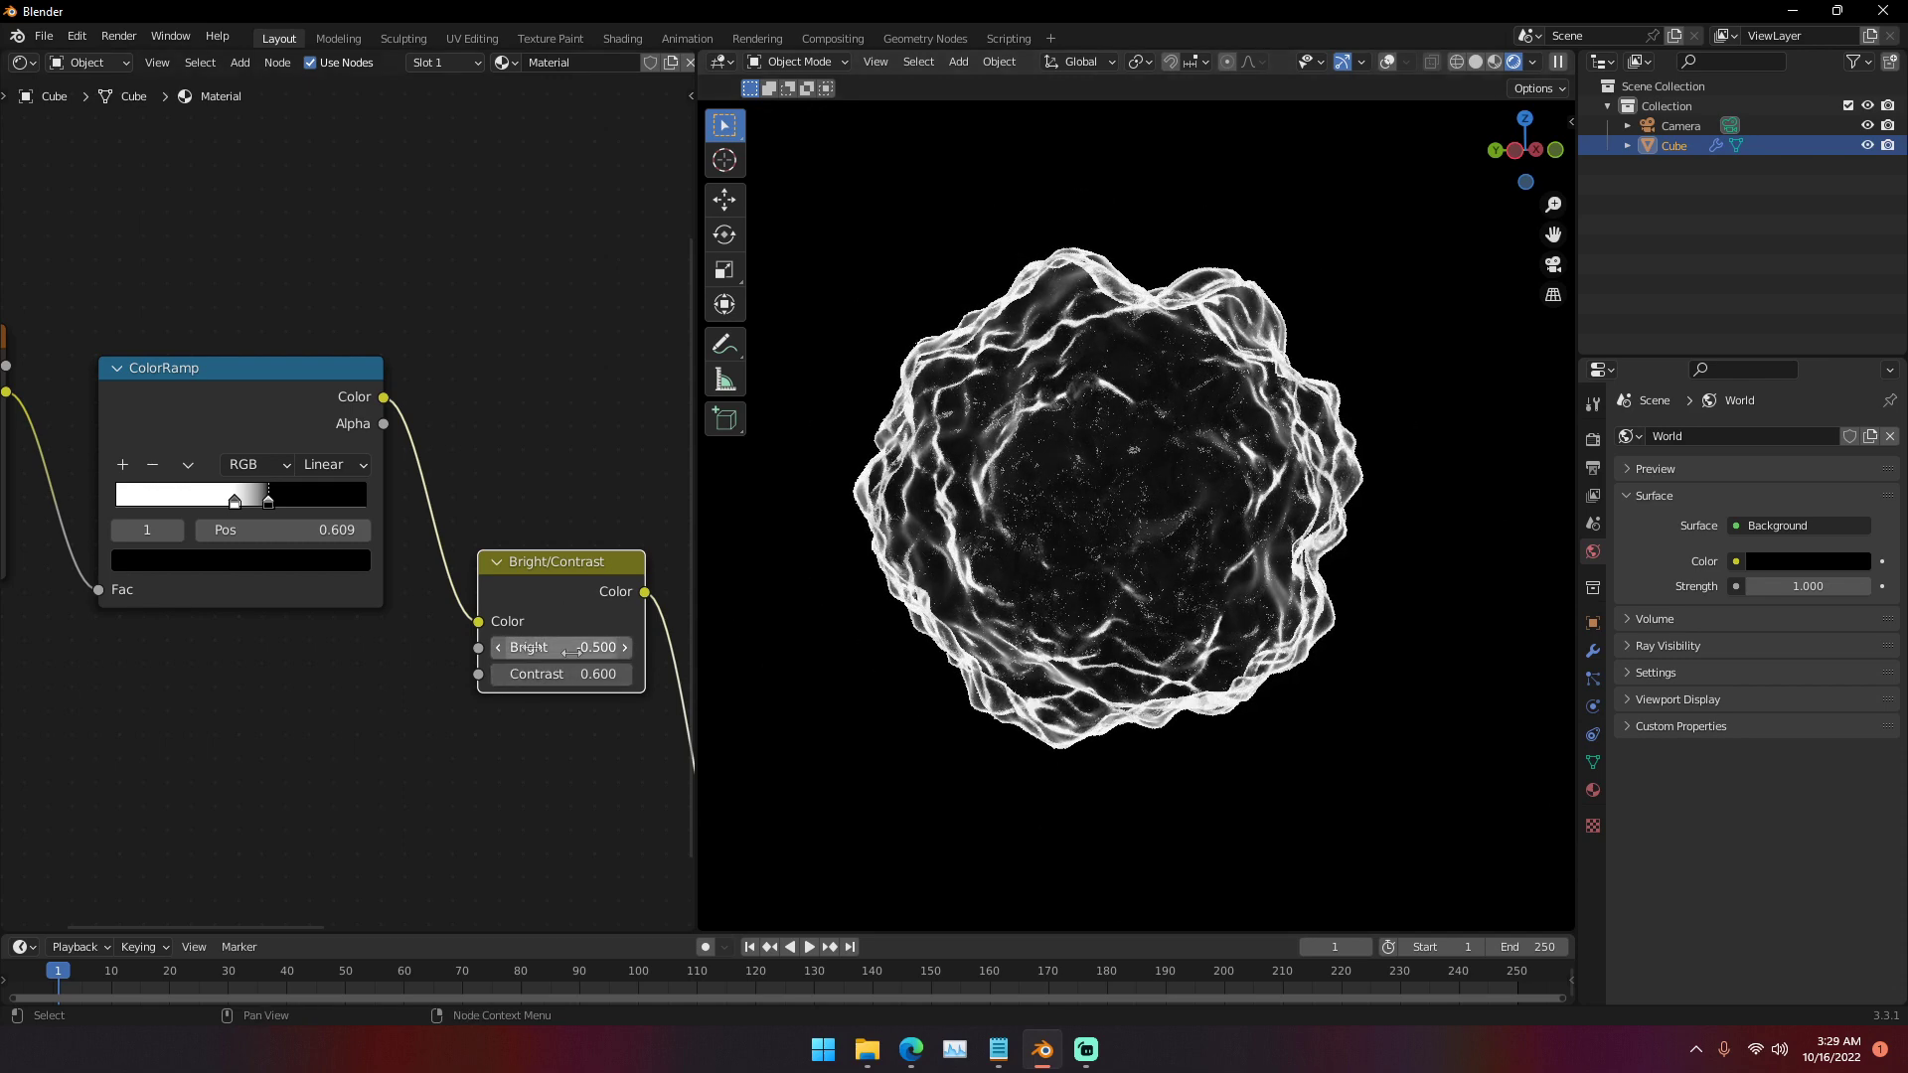
- Adjust the Bright value back and forth, settling at -0.300
left_click(622, 650)
left_click(622, 650)
left_click(622, 650)
left_click(622, 650)
left_click(622, 650)
left_click(622, 649)
left_click(622, 650)
left_click(621, 650)
left_click(503, 649)
left_click(503, 650)
left_click(503, 650)
left_click(503, 650)
left_click(502, 650)
left_click(503, 650)
left_click(503, 649)
left_click(503, 650)
left_click(503, 650)
left_click(503, 649)
left_click(503, 650)
left_click(503, 650)
left_click(502, 650)
left_click(625, 649)
left_click(625, 649)
left_click(625, 649)
left_click(625, 649)
left_click(624, 648)
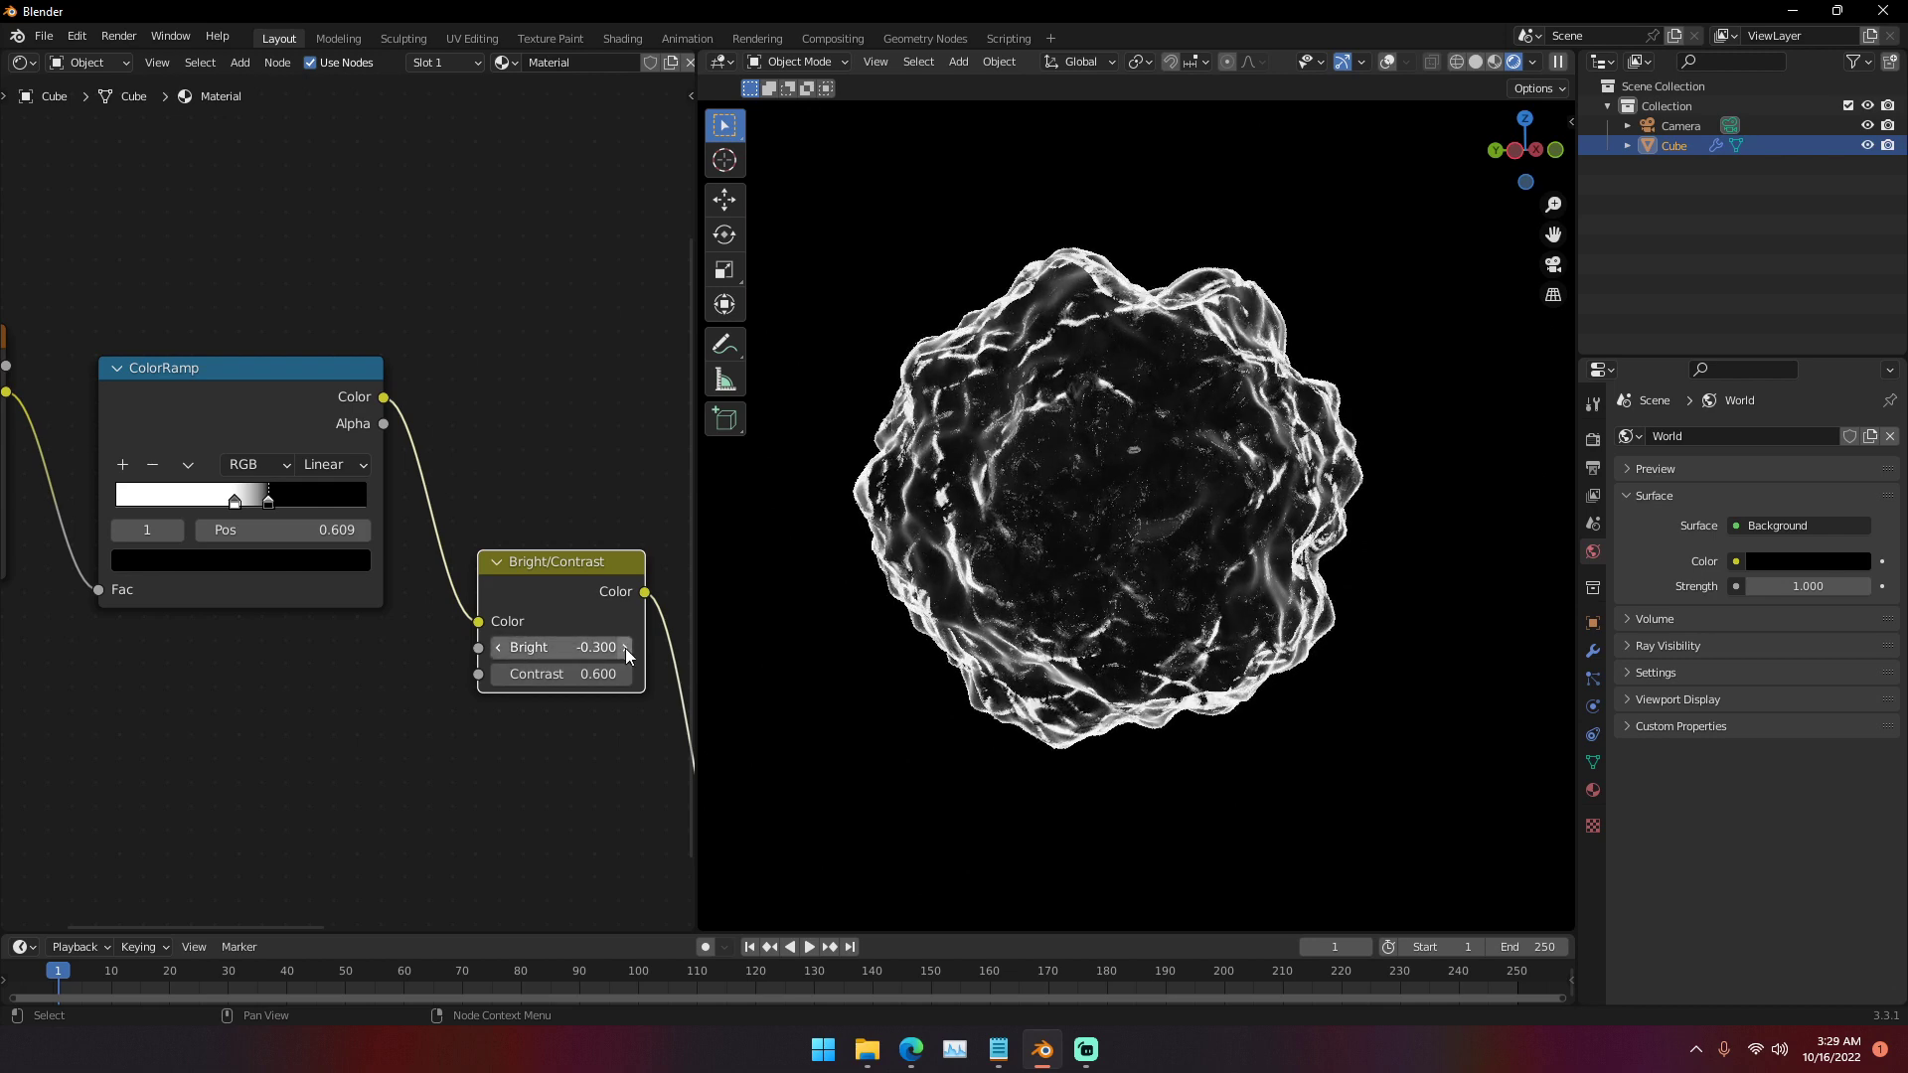
left_click(624, 648)
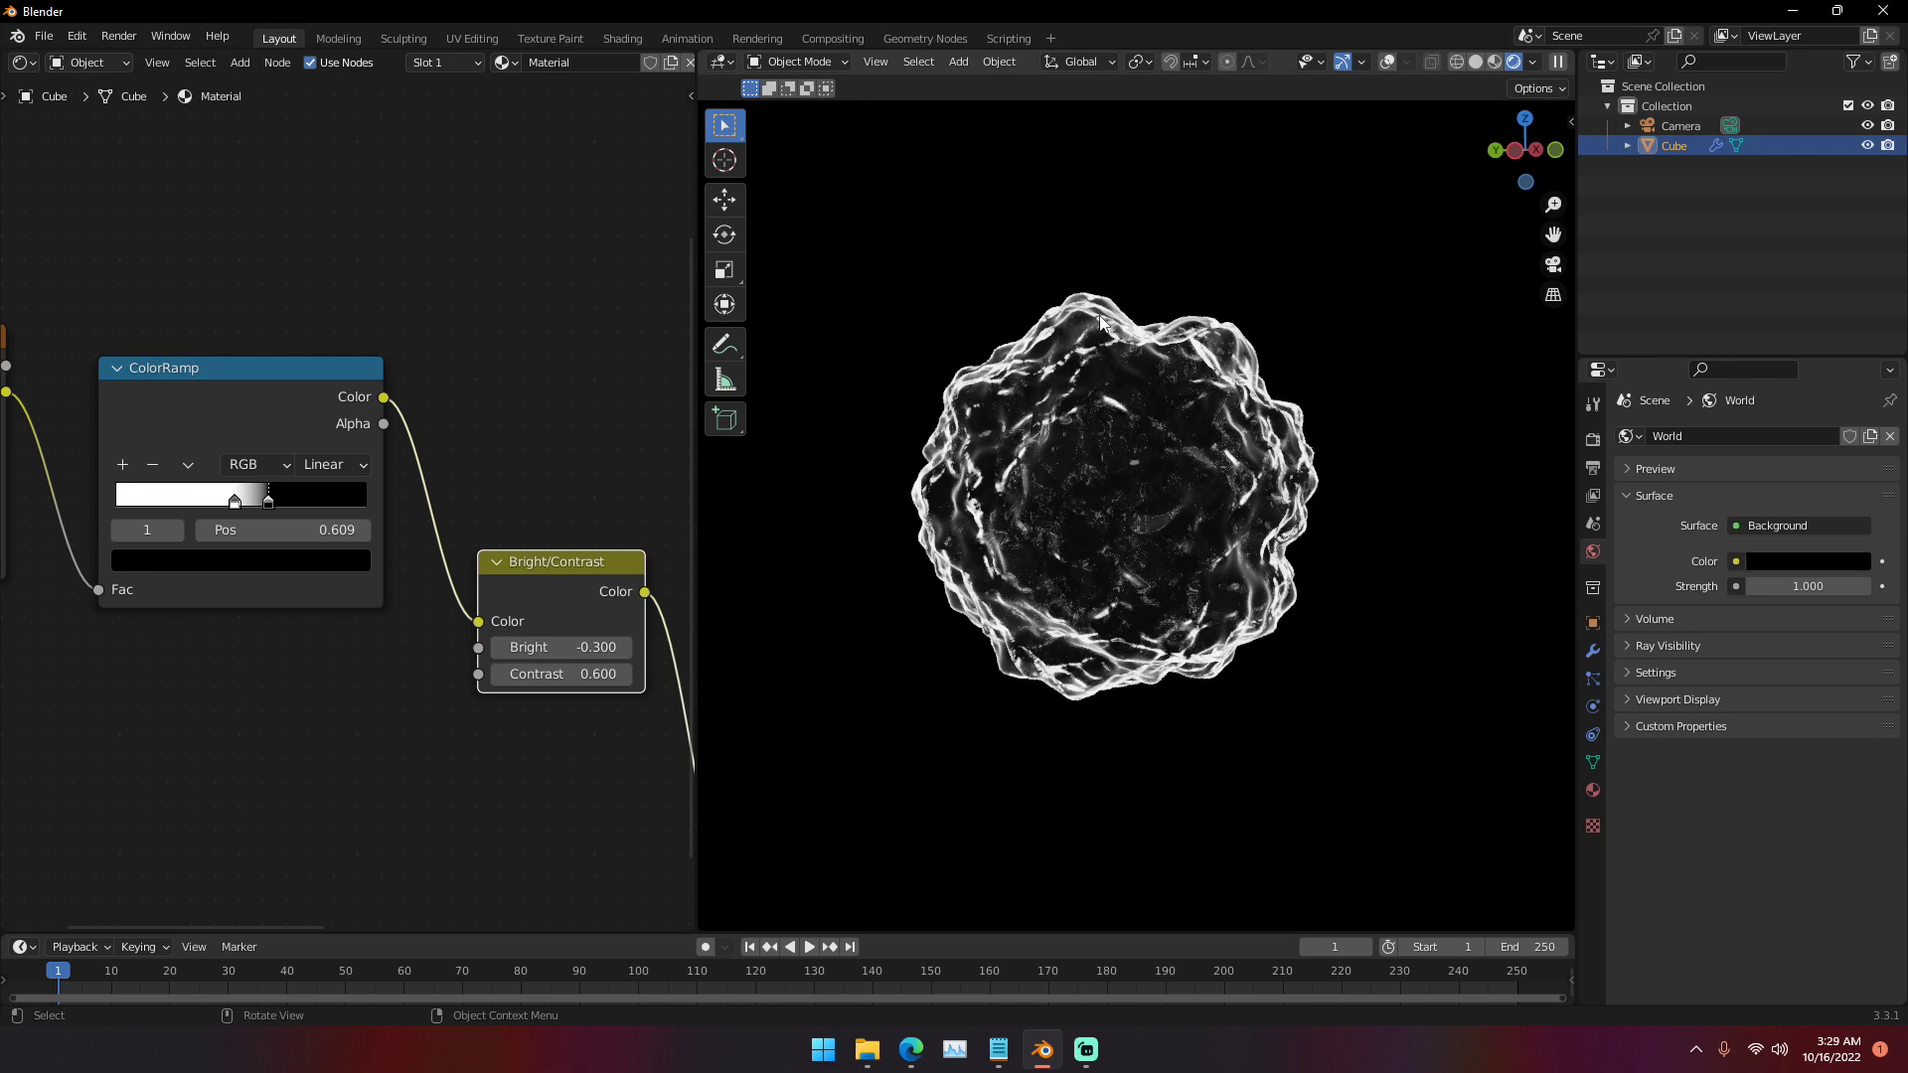
middle_click_drag(1129, 477, 1107, 477)
scroll(1163, 385, "down", 1)
scroll(1120, 341, "up", 1)
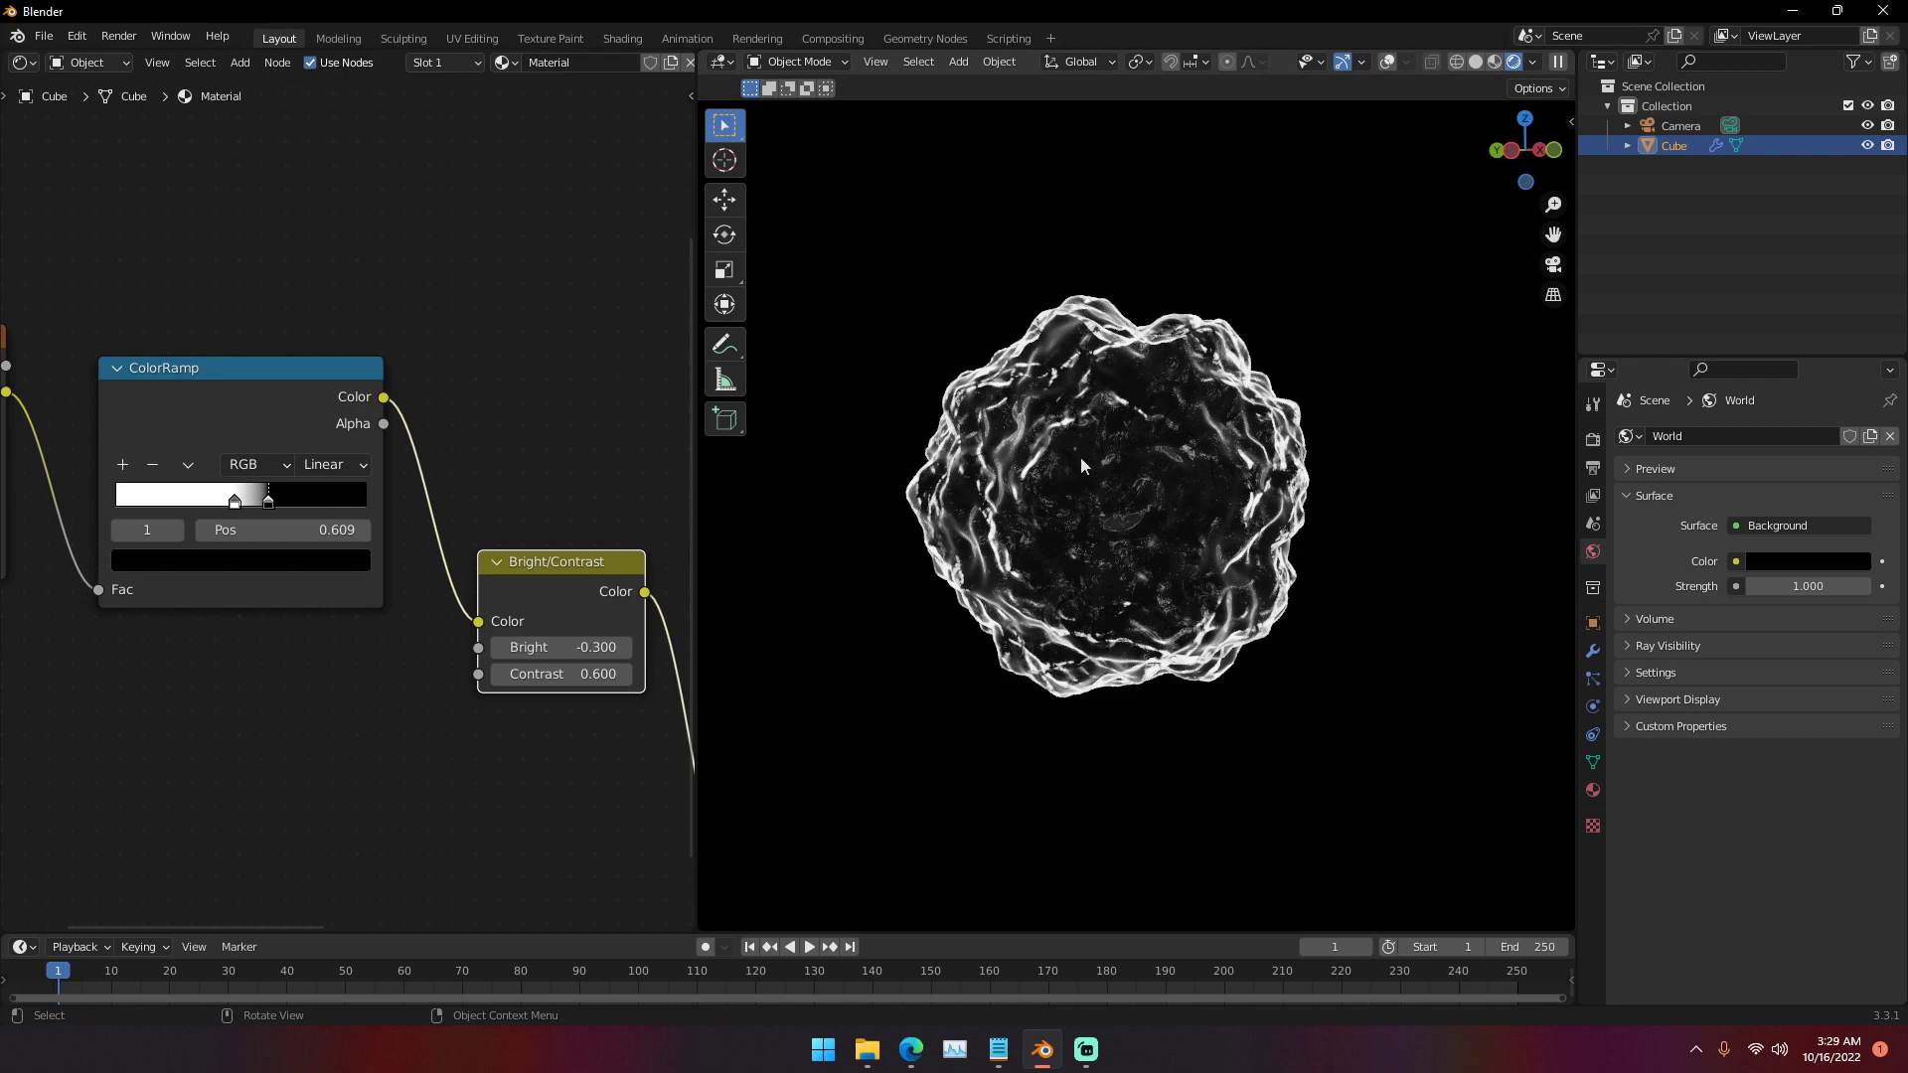
middle_click_drag(621, 454, 378, 477)
- Change the Emission colour to a pale cyan
scroll(480, 443, "down", 4)
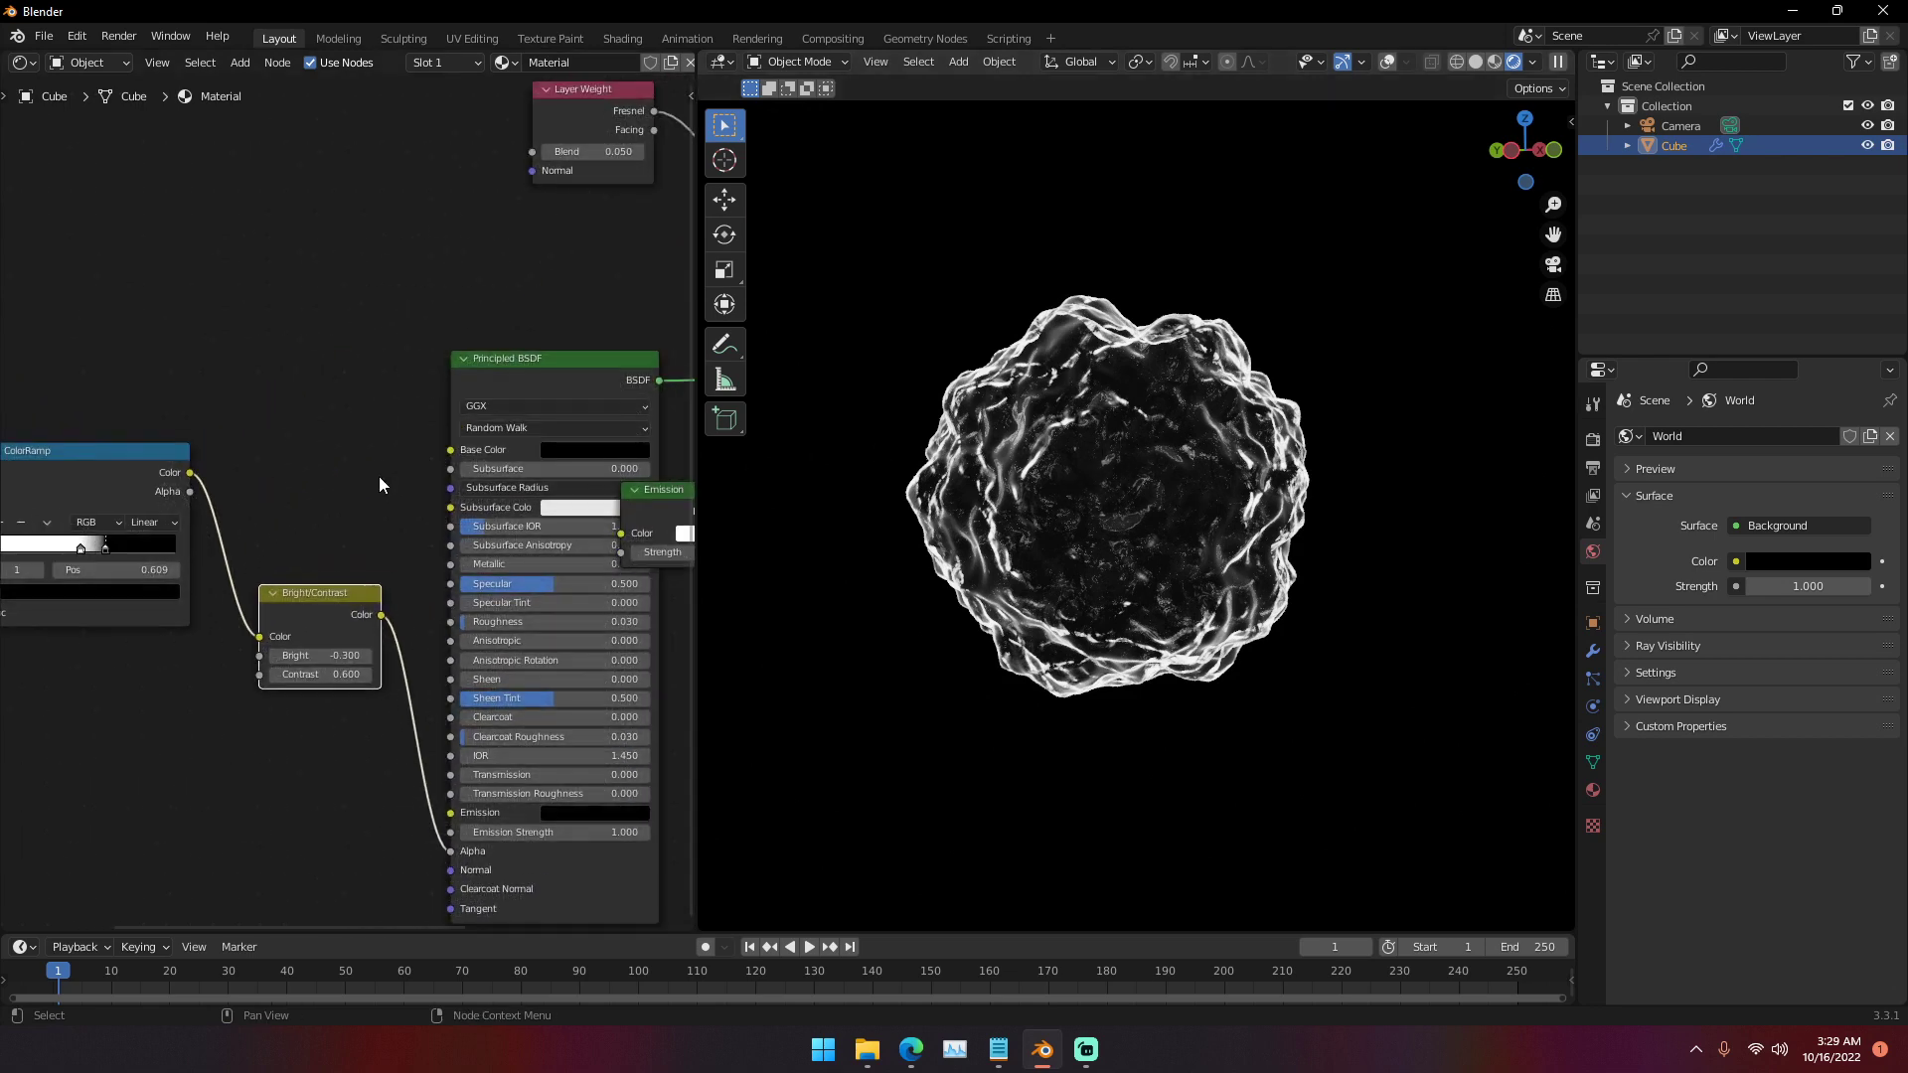
middle_click_drag(488, 326, 268, 323)
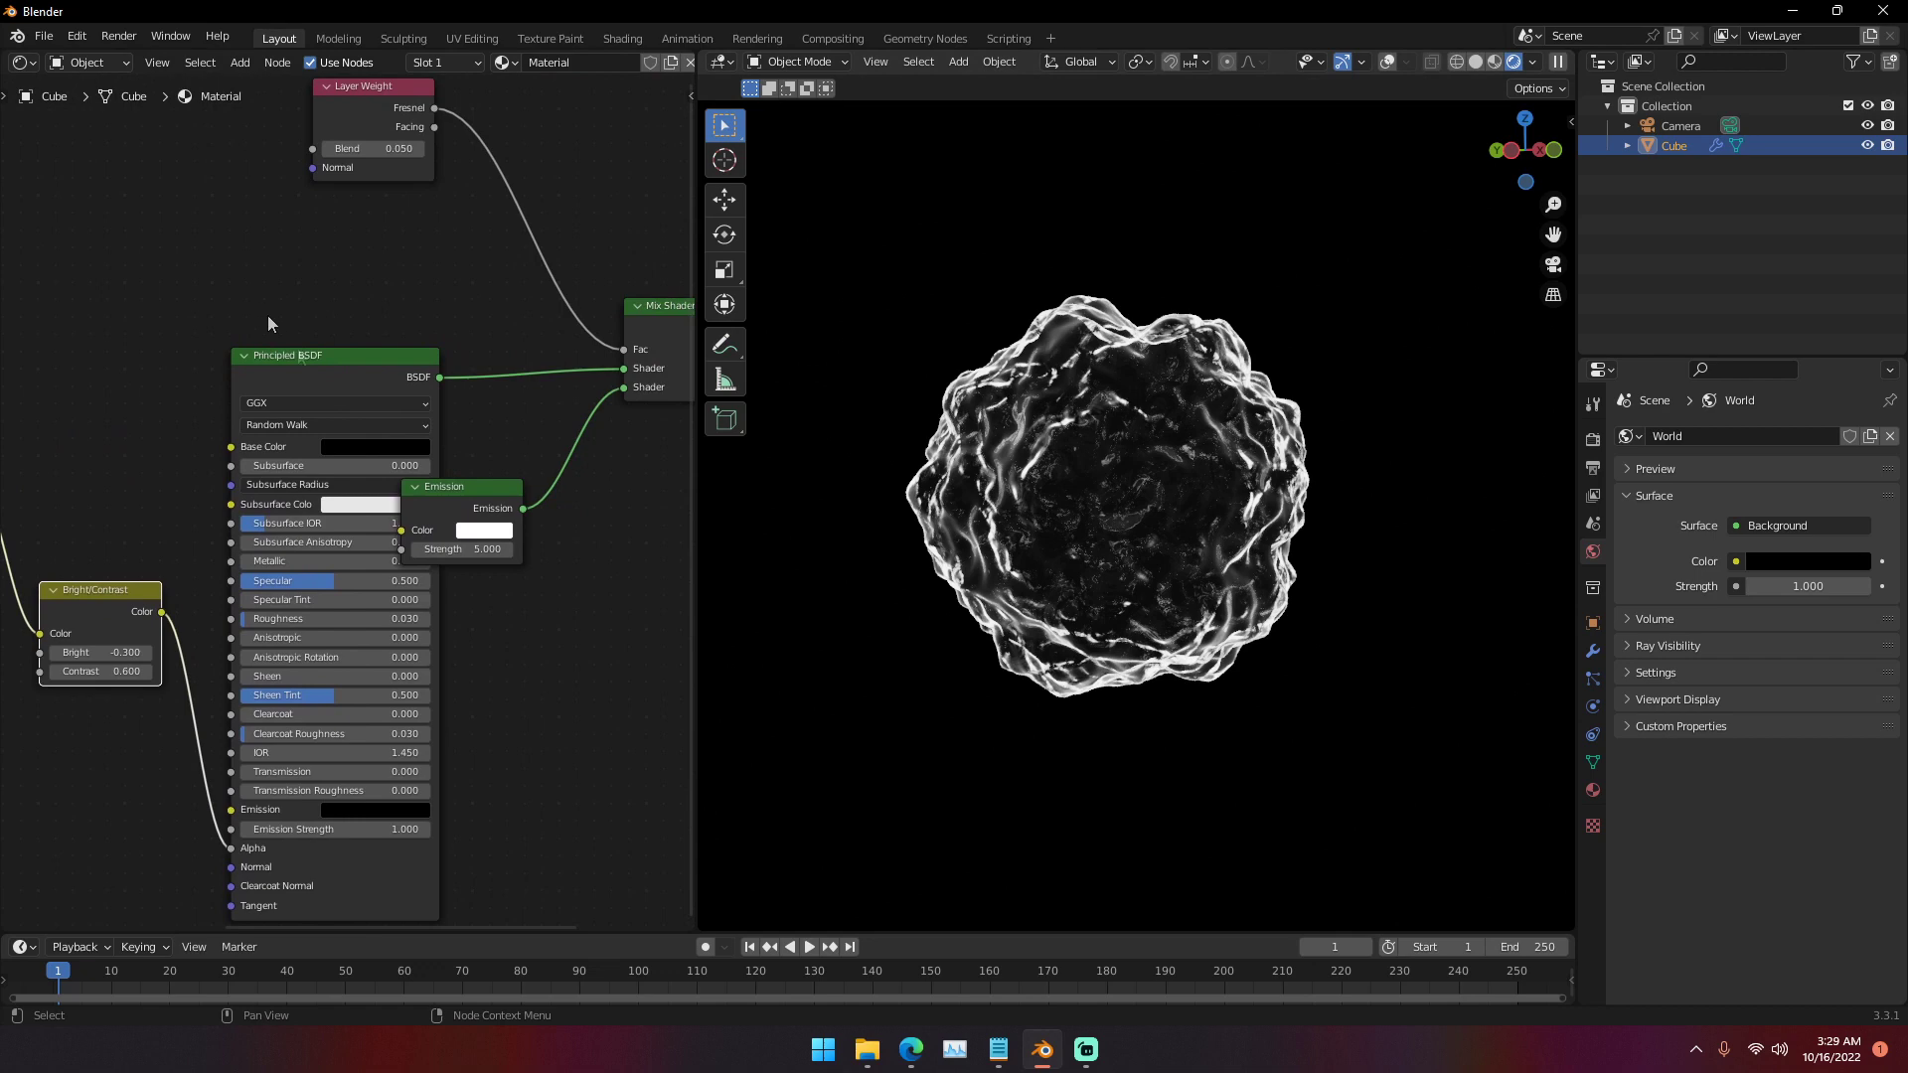
left_click_drag(446, 488, 523, 507)
scroll(513, 463, "down", 3)
middle_click_drag(523, 461, 668, 520)
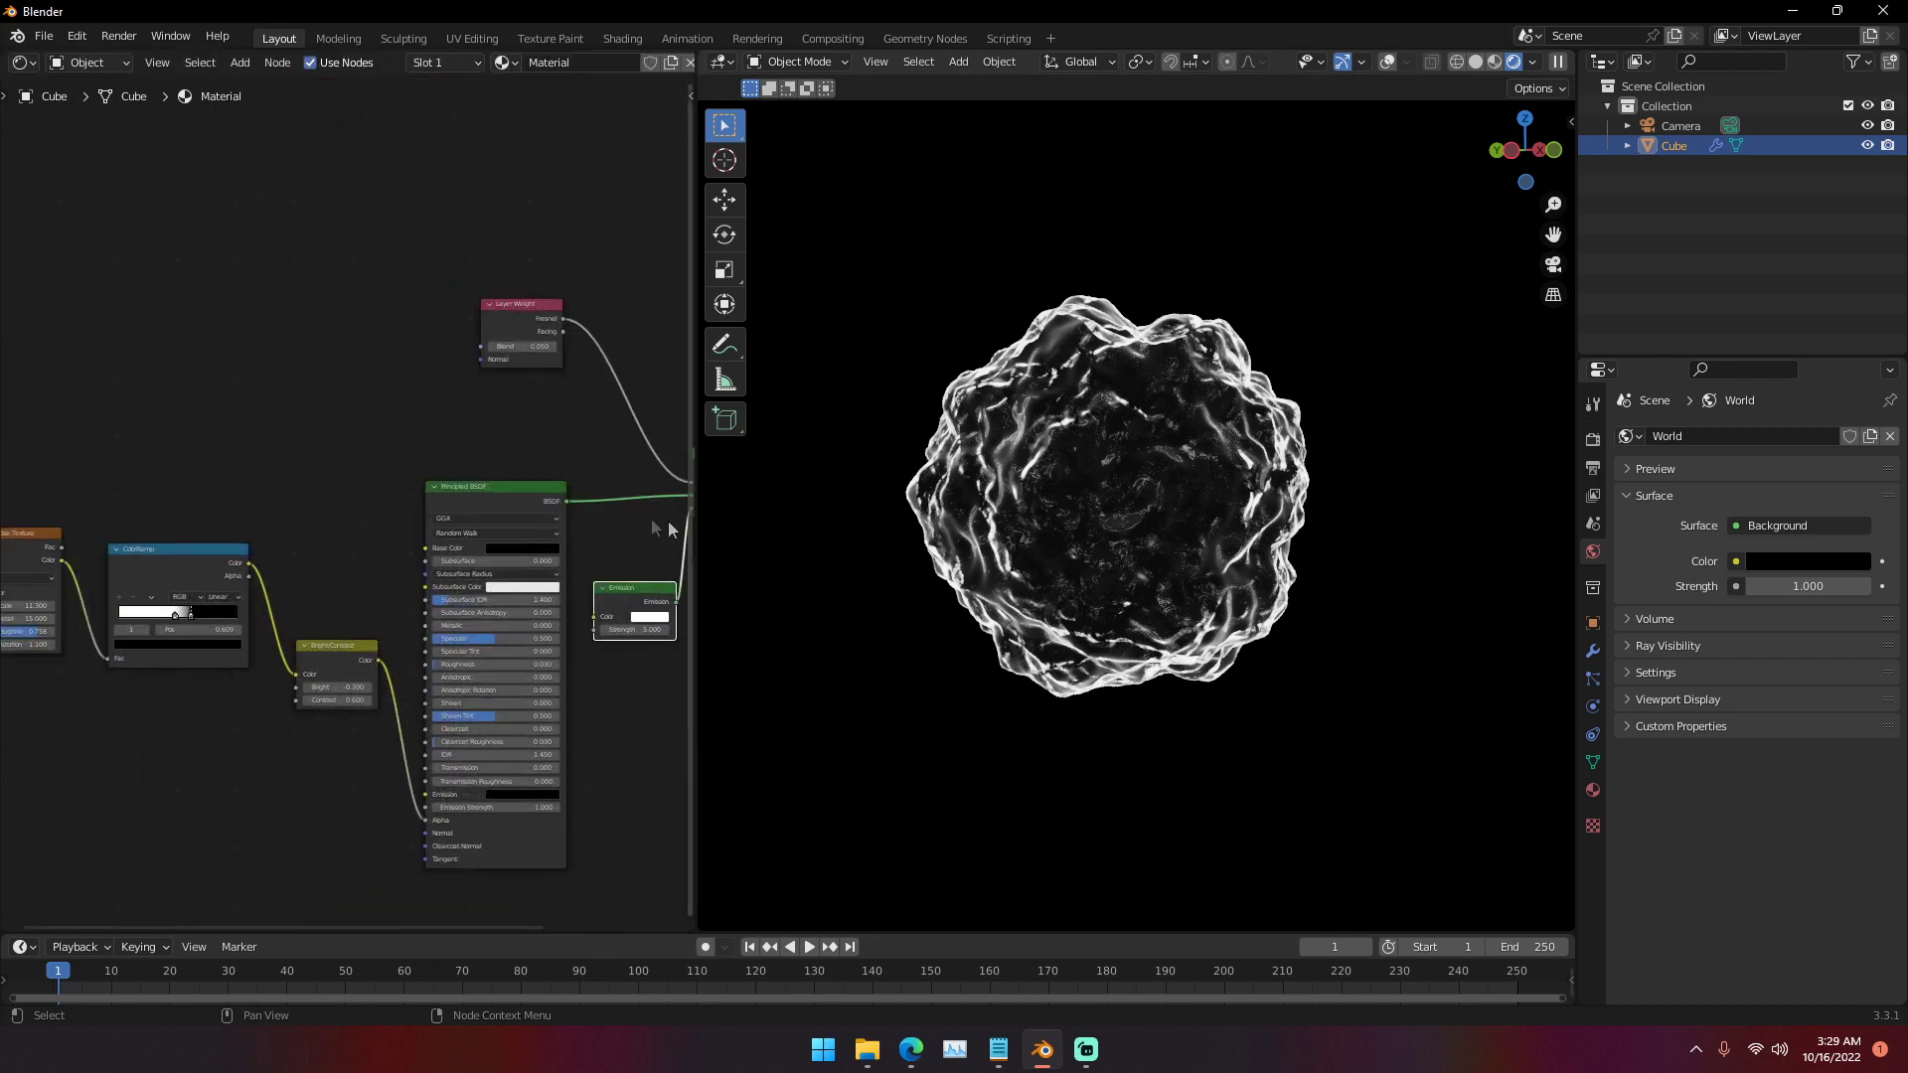
scroll(496, 466, "down", 3)
middle_click_drag(483, 465, 375, 464)
middle_click_drag(507, 537, 479, 519)
scroll(479, 518, "up", 3)
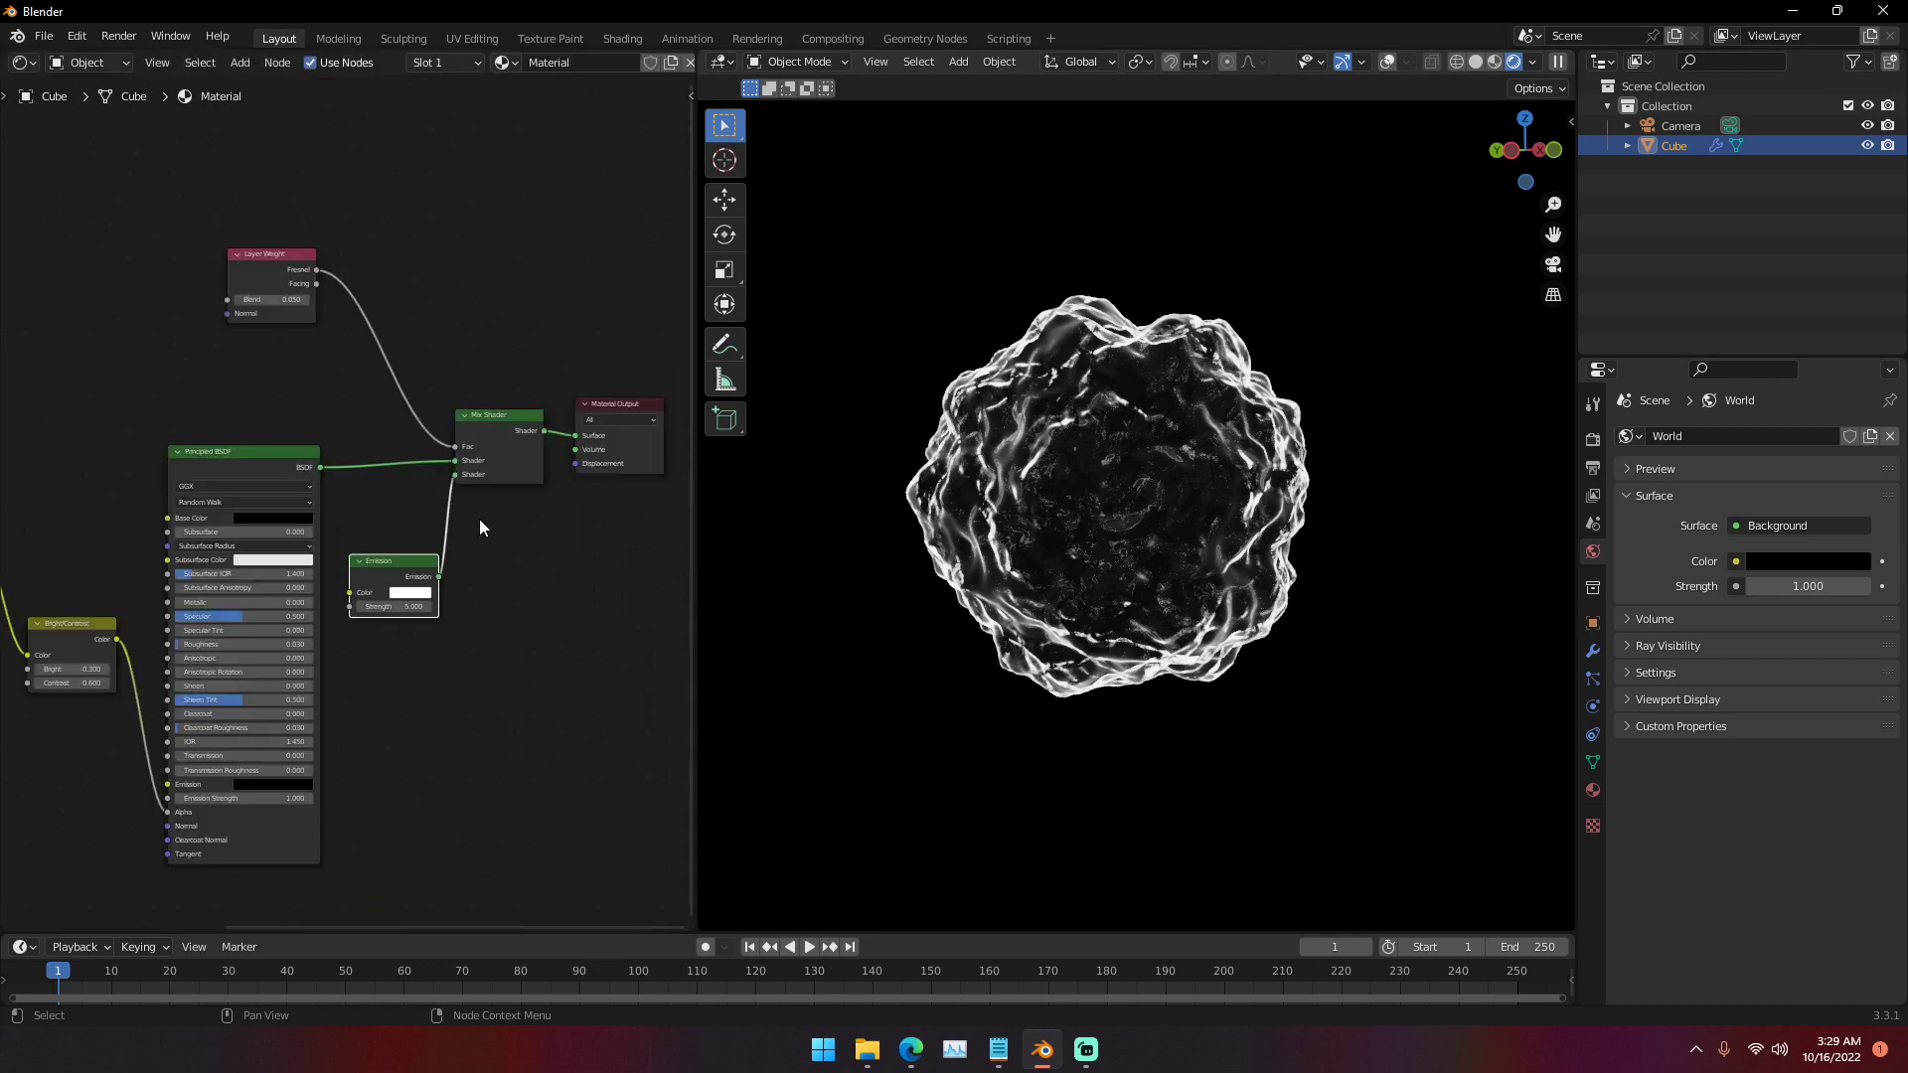
left_click(410, 594)
left_click_drag(444, 437, 439, 428)
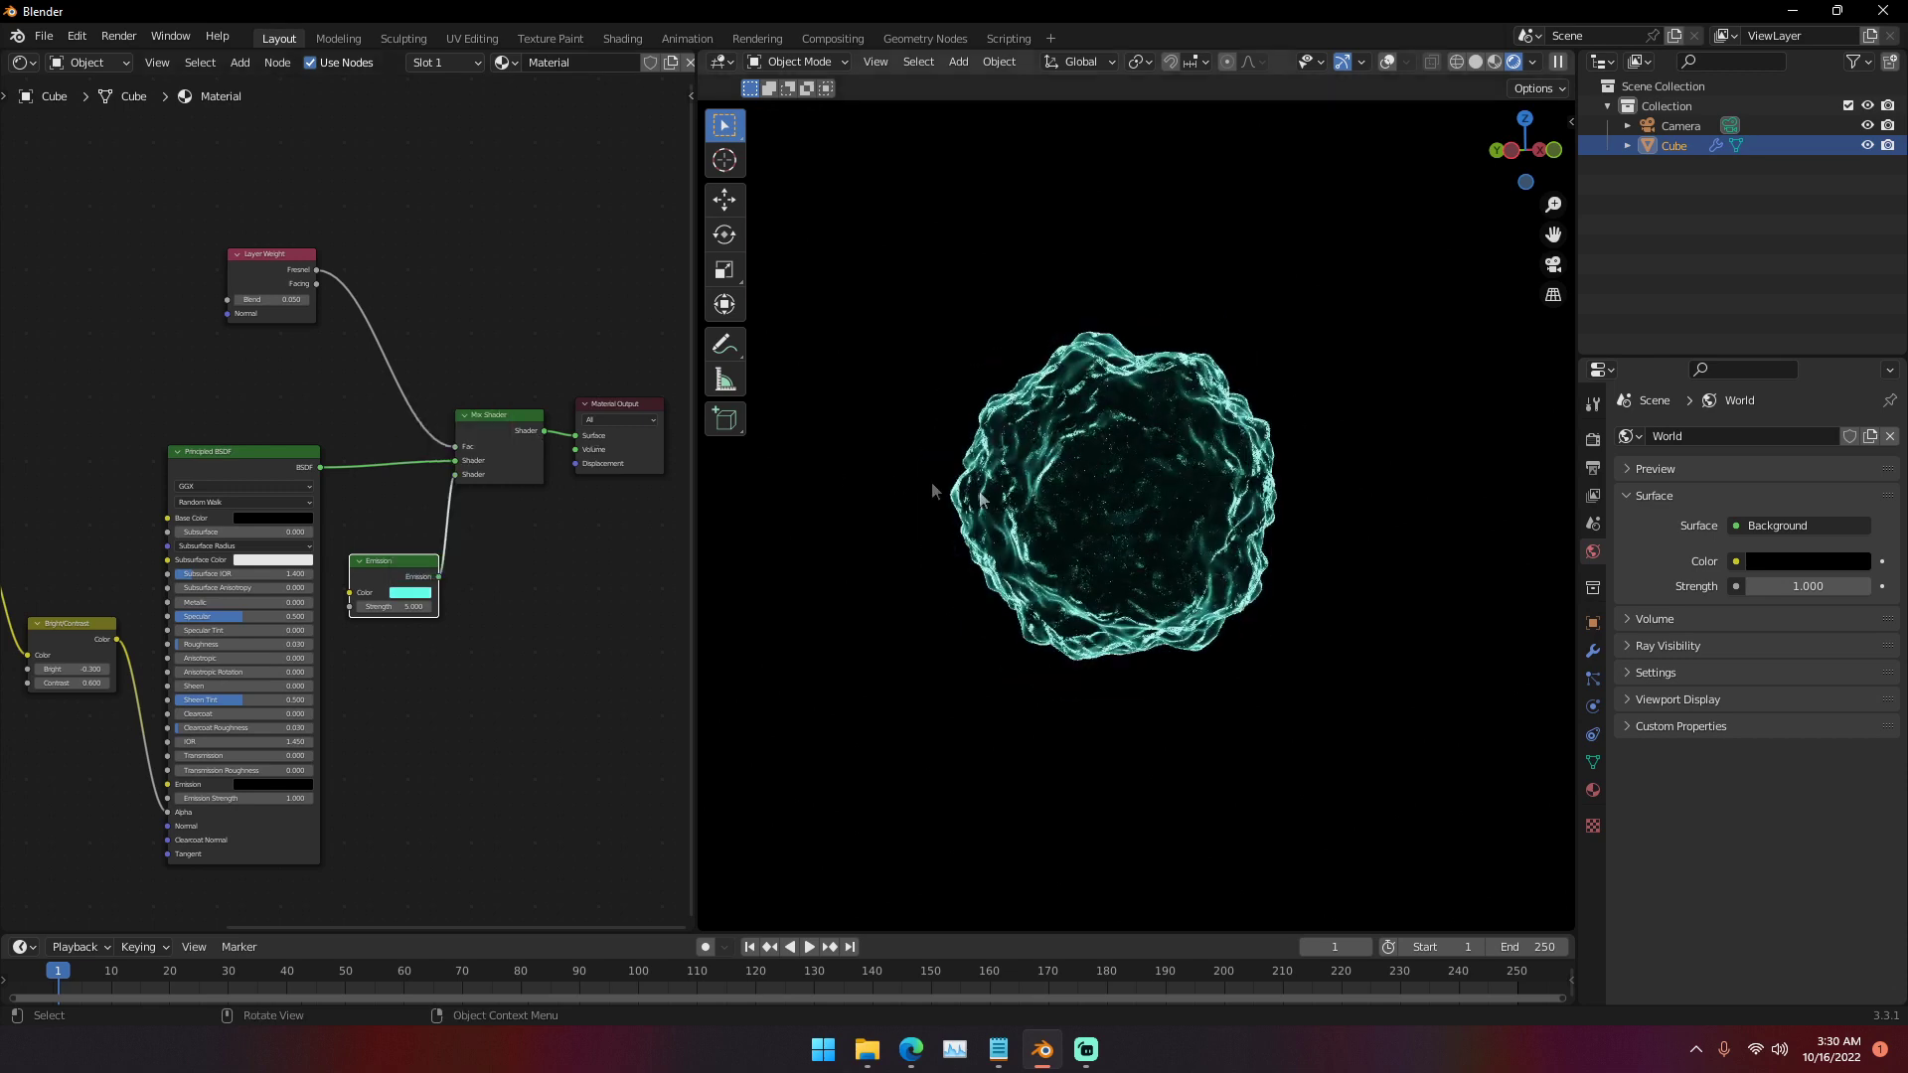
scroll(345, 501, "up", 3)
left_click(448, 646)
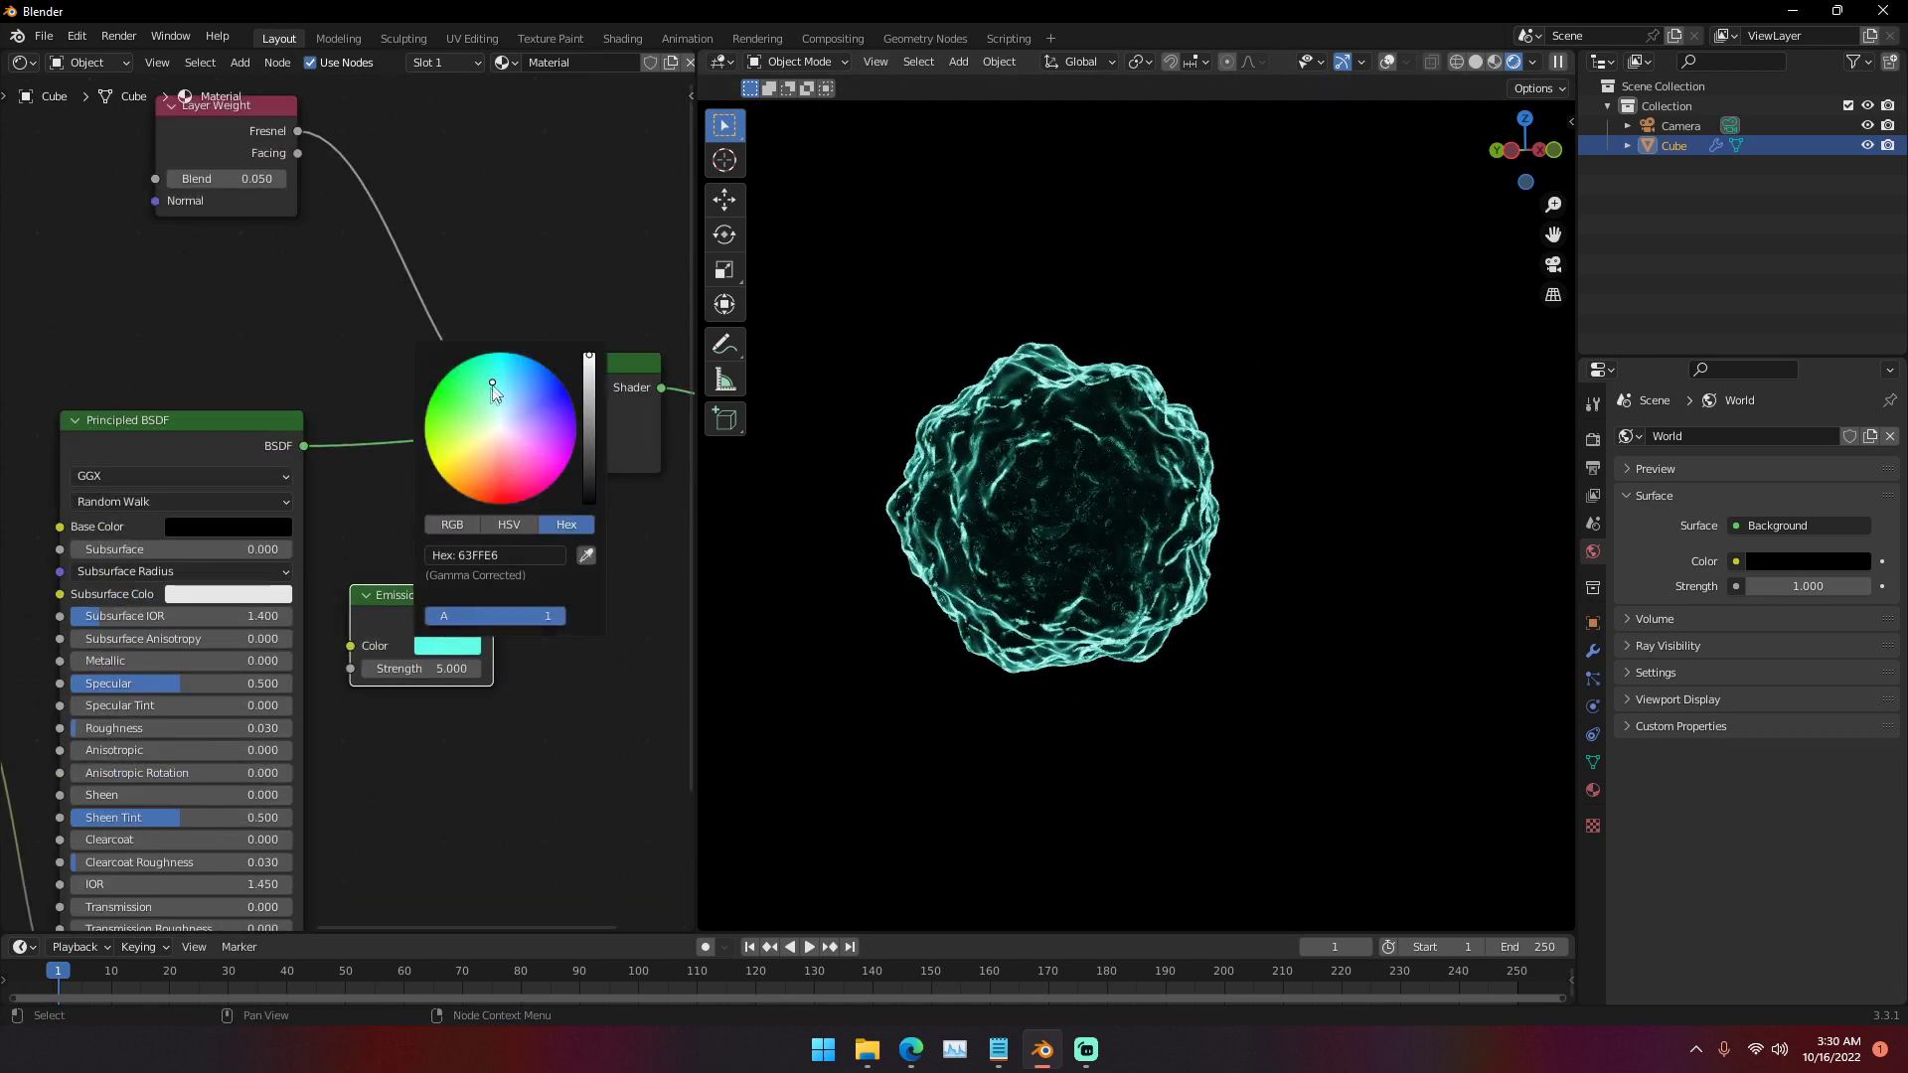
left_click_drag(504, 375, 499, 380)
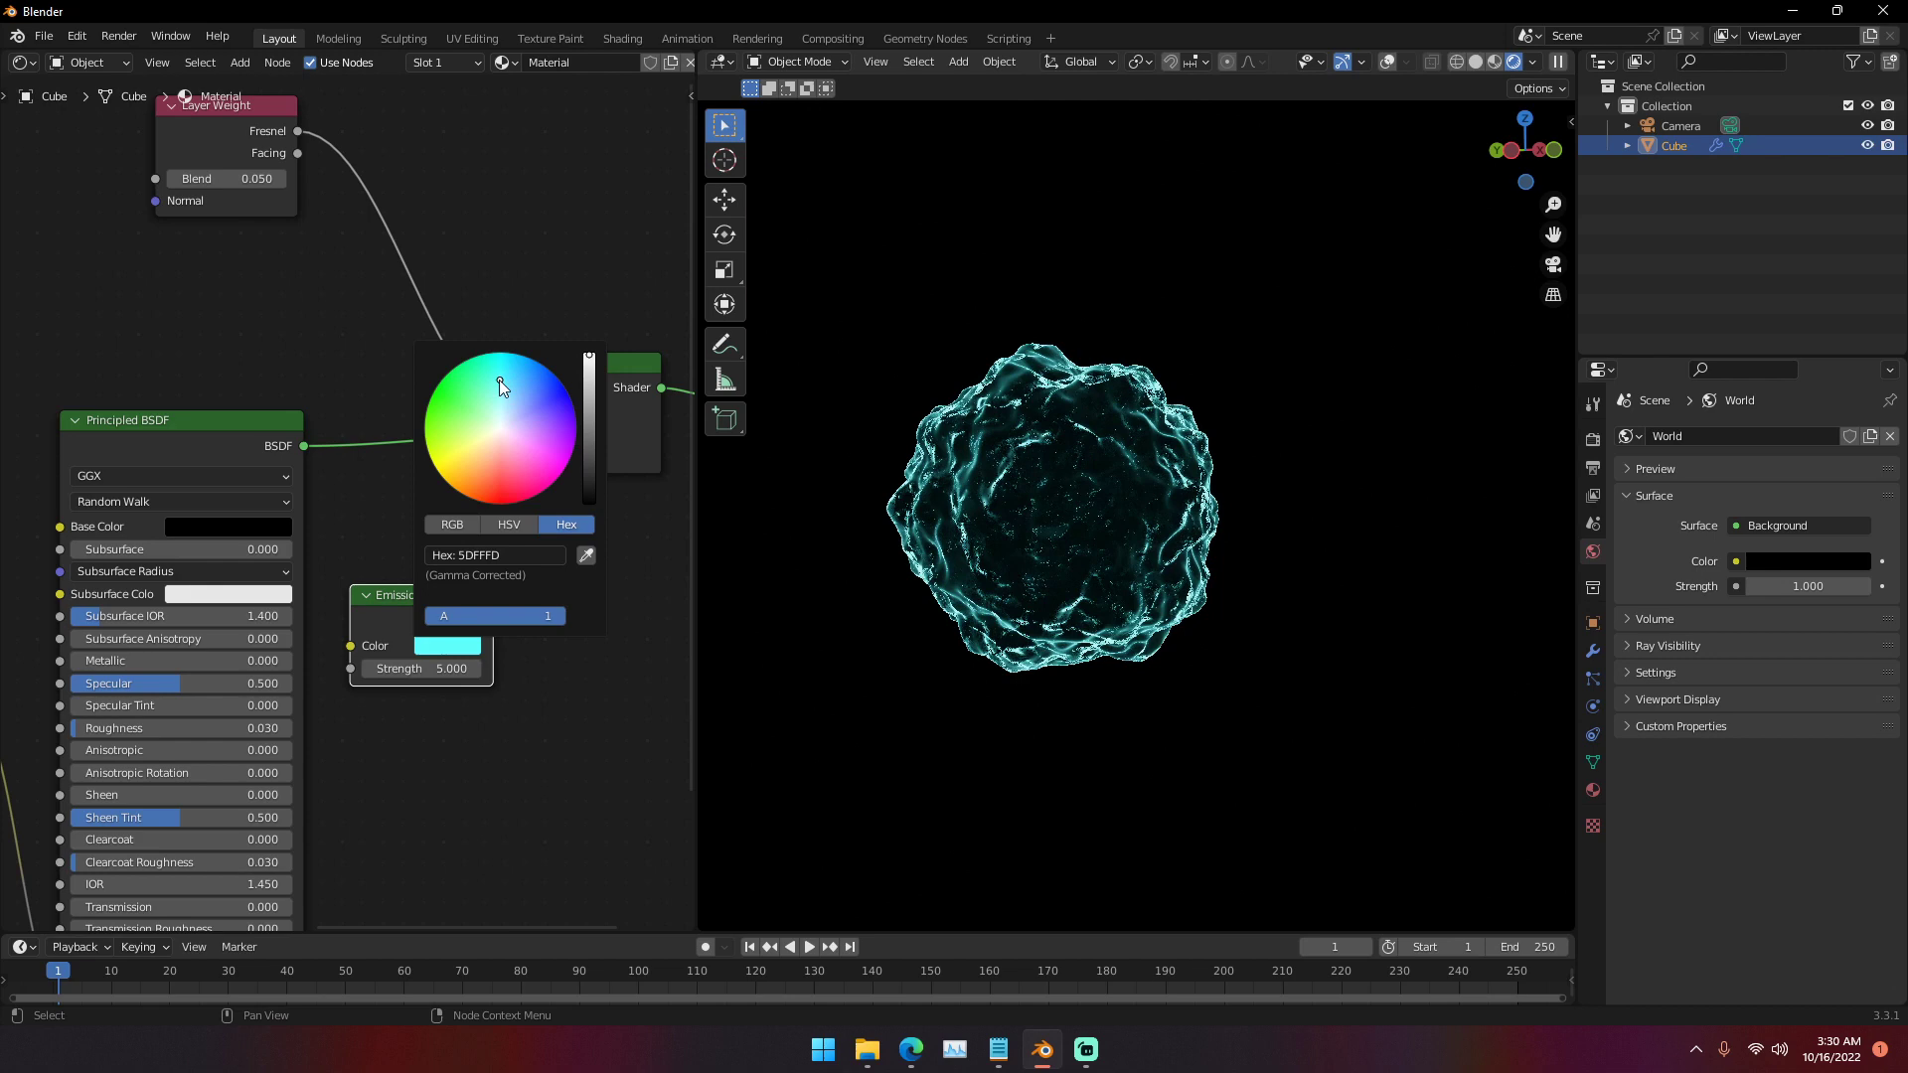
- Set Emission Strength to 7 and lighten the colour to 93FAFF
left_click(436, 666)
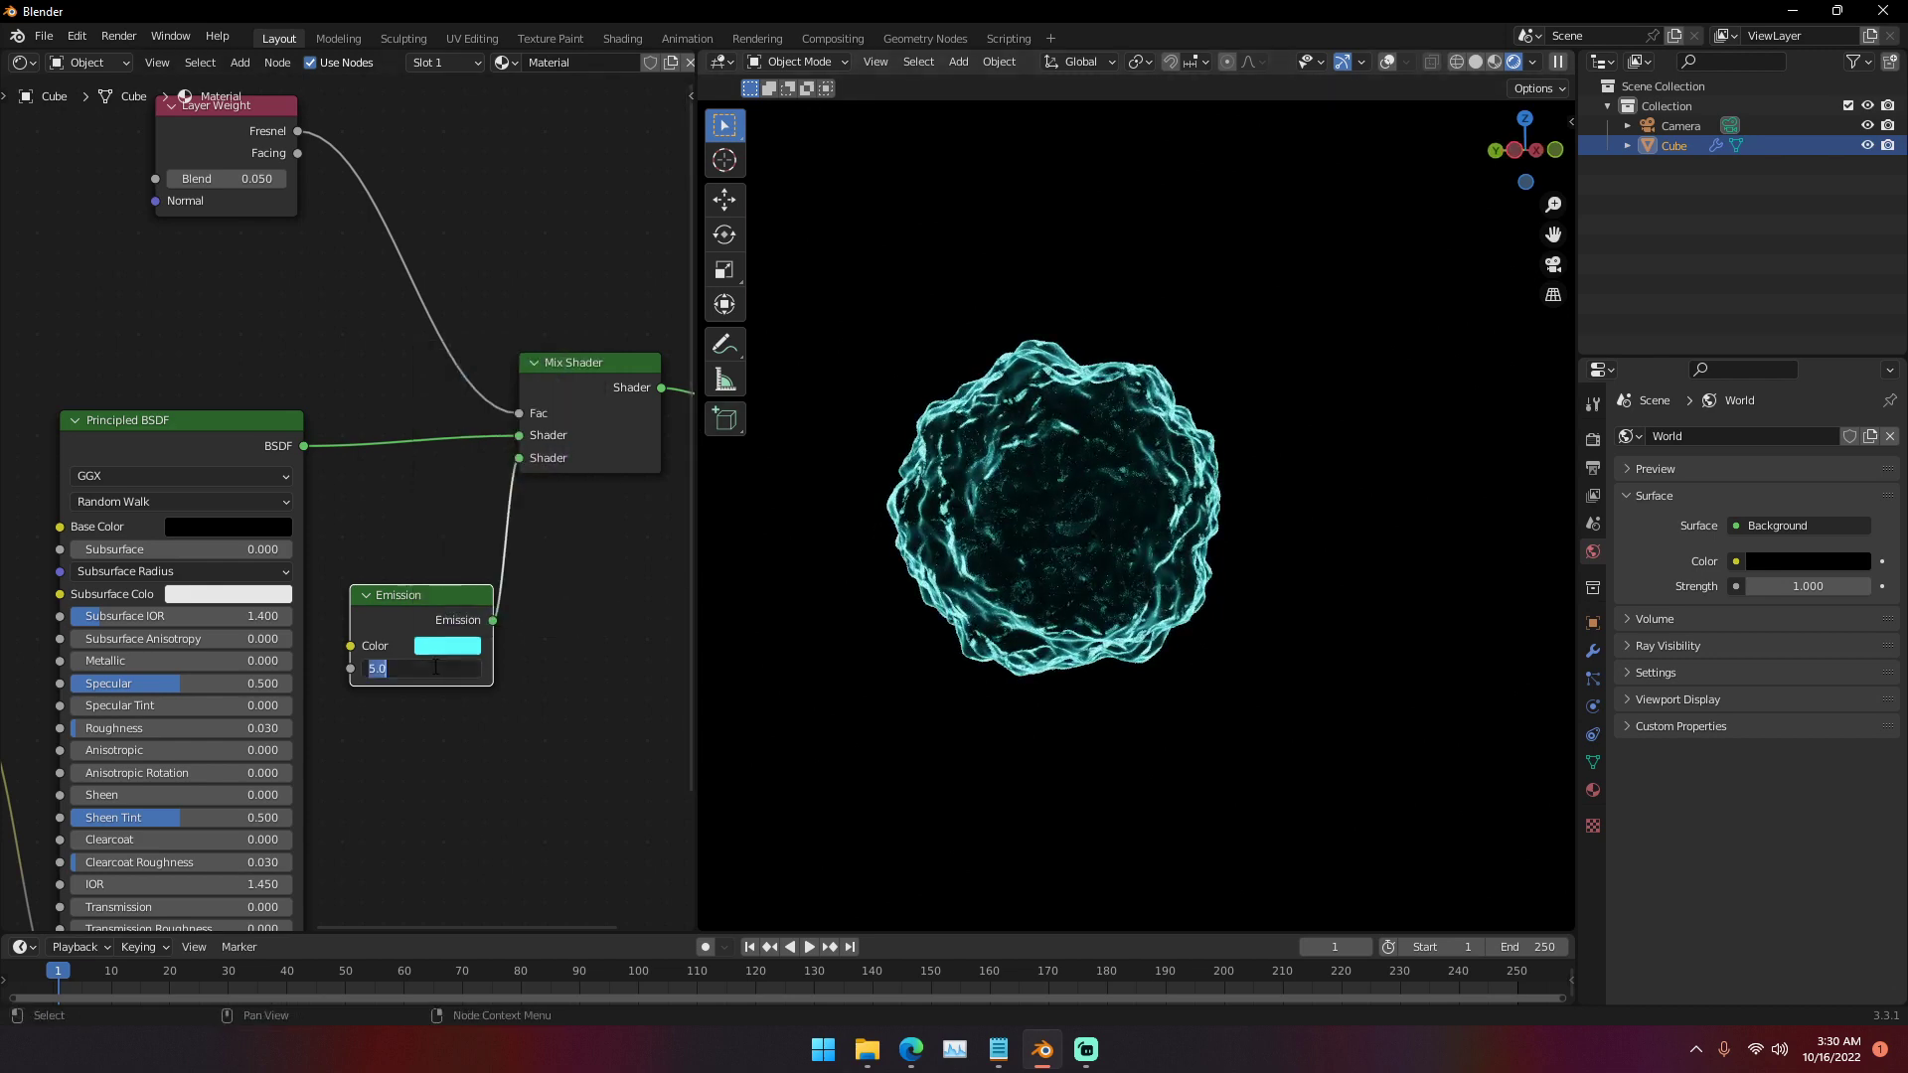
key("Return")
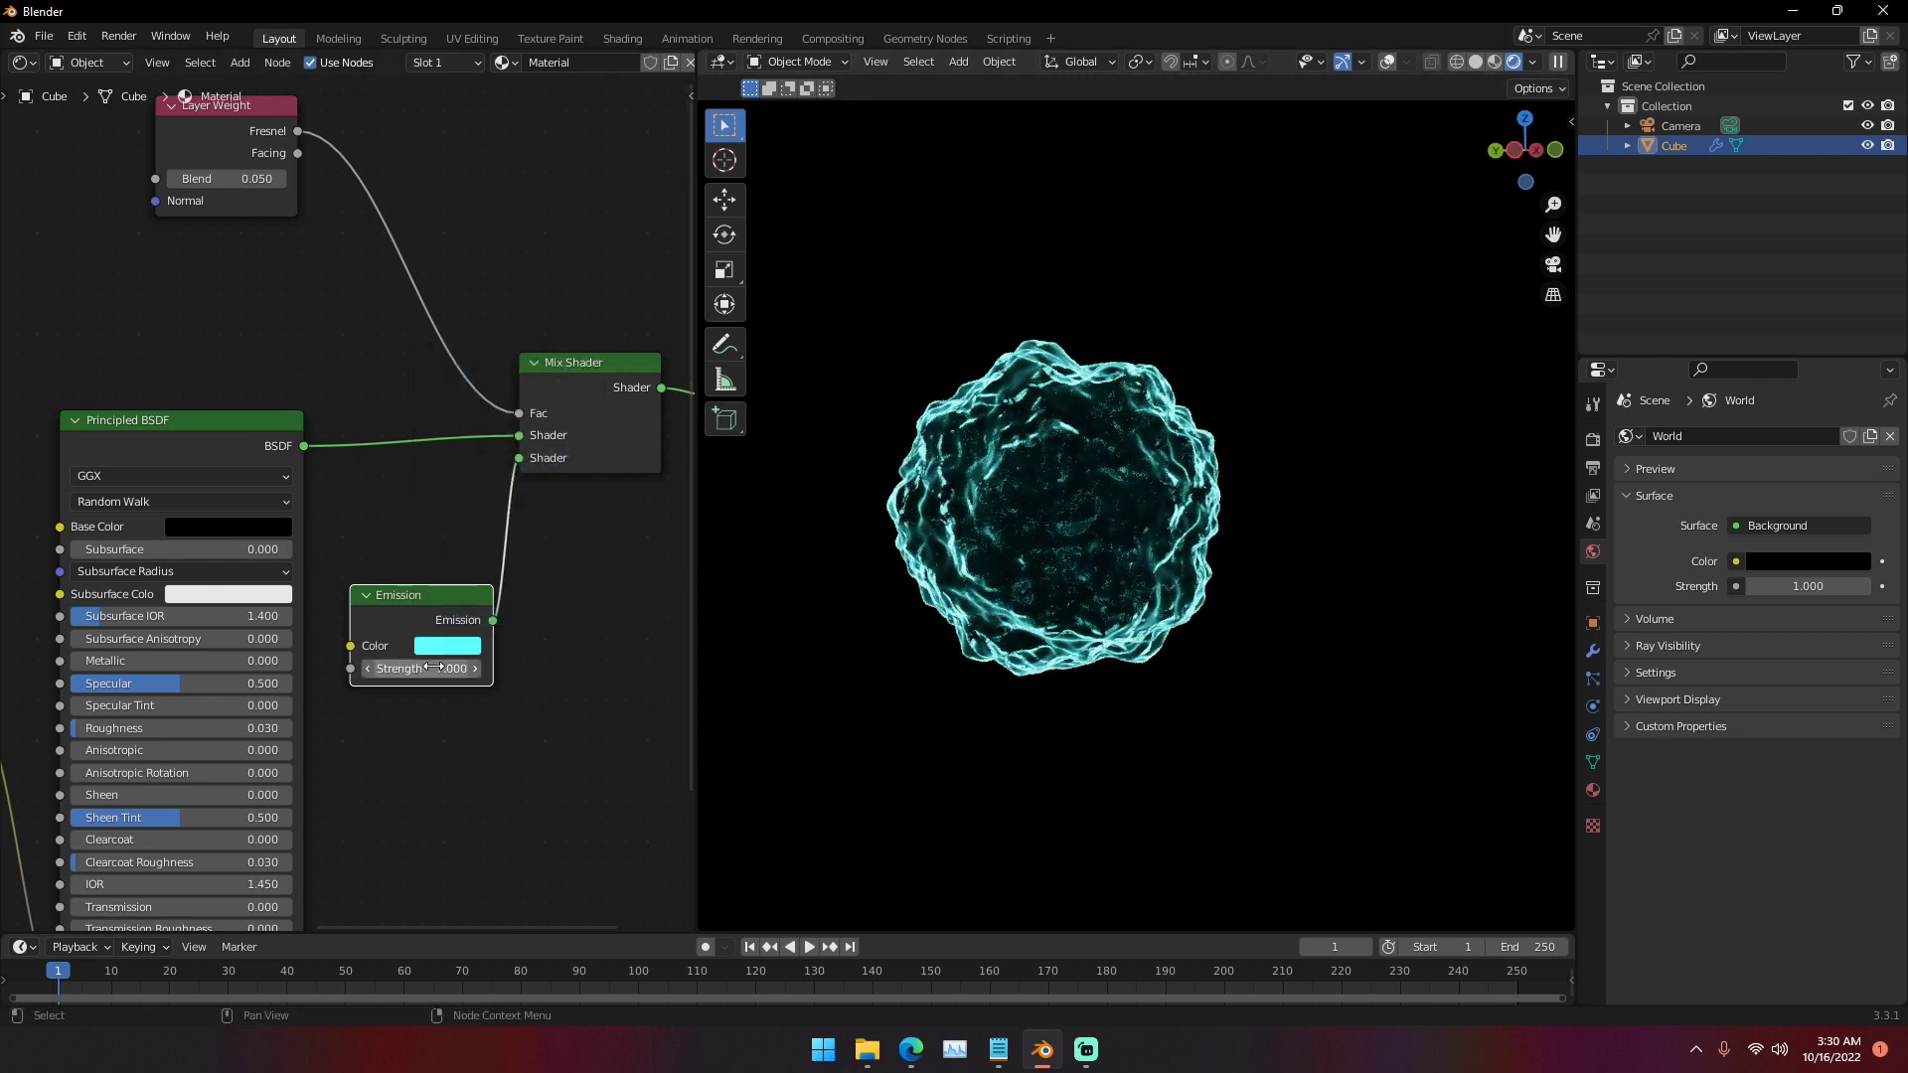
left_click(442, 646)
left_click(502, 396)
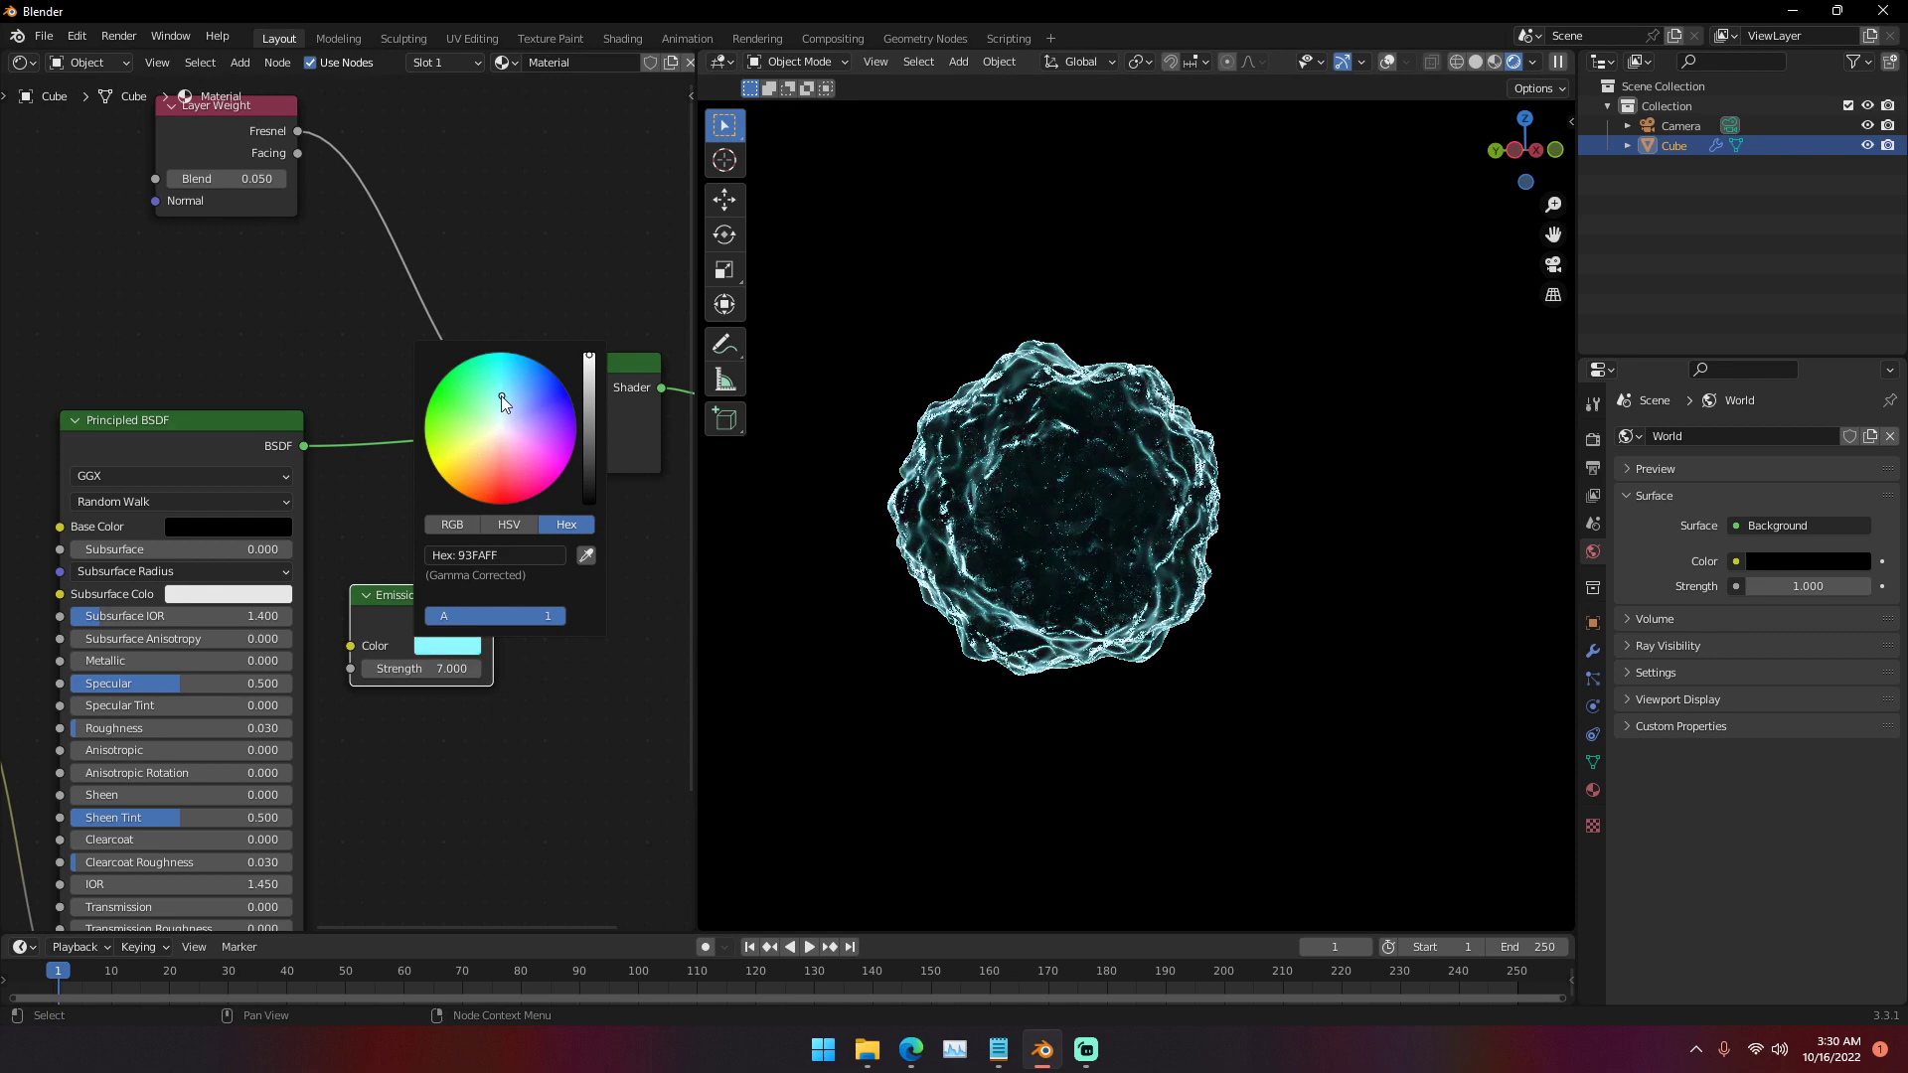
- Set the Layer Weight Blend to 0.030
middle_click_drag(1176, 458, 1147, 453, "shift")
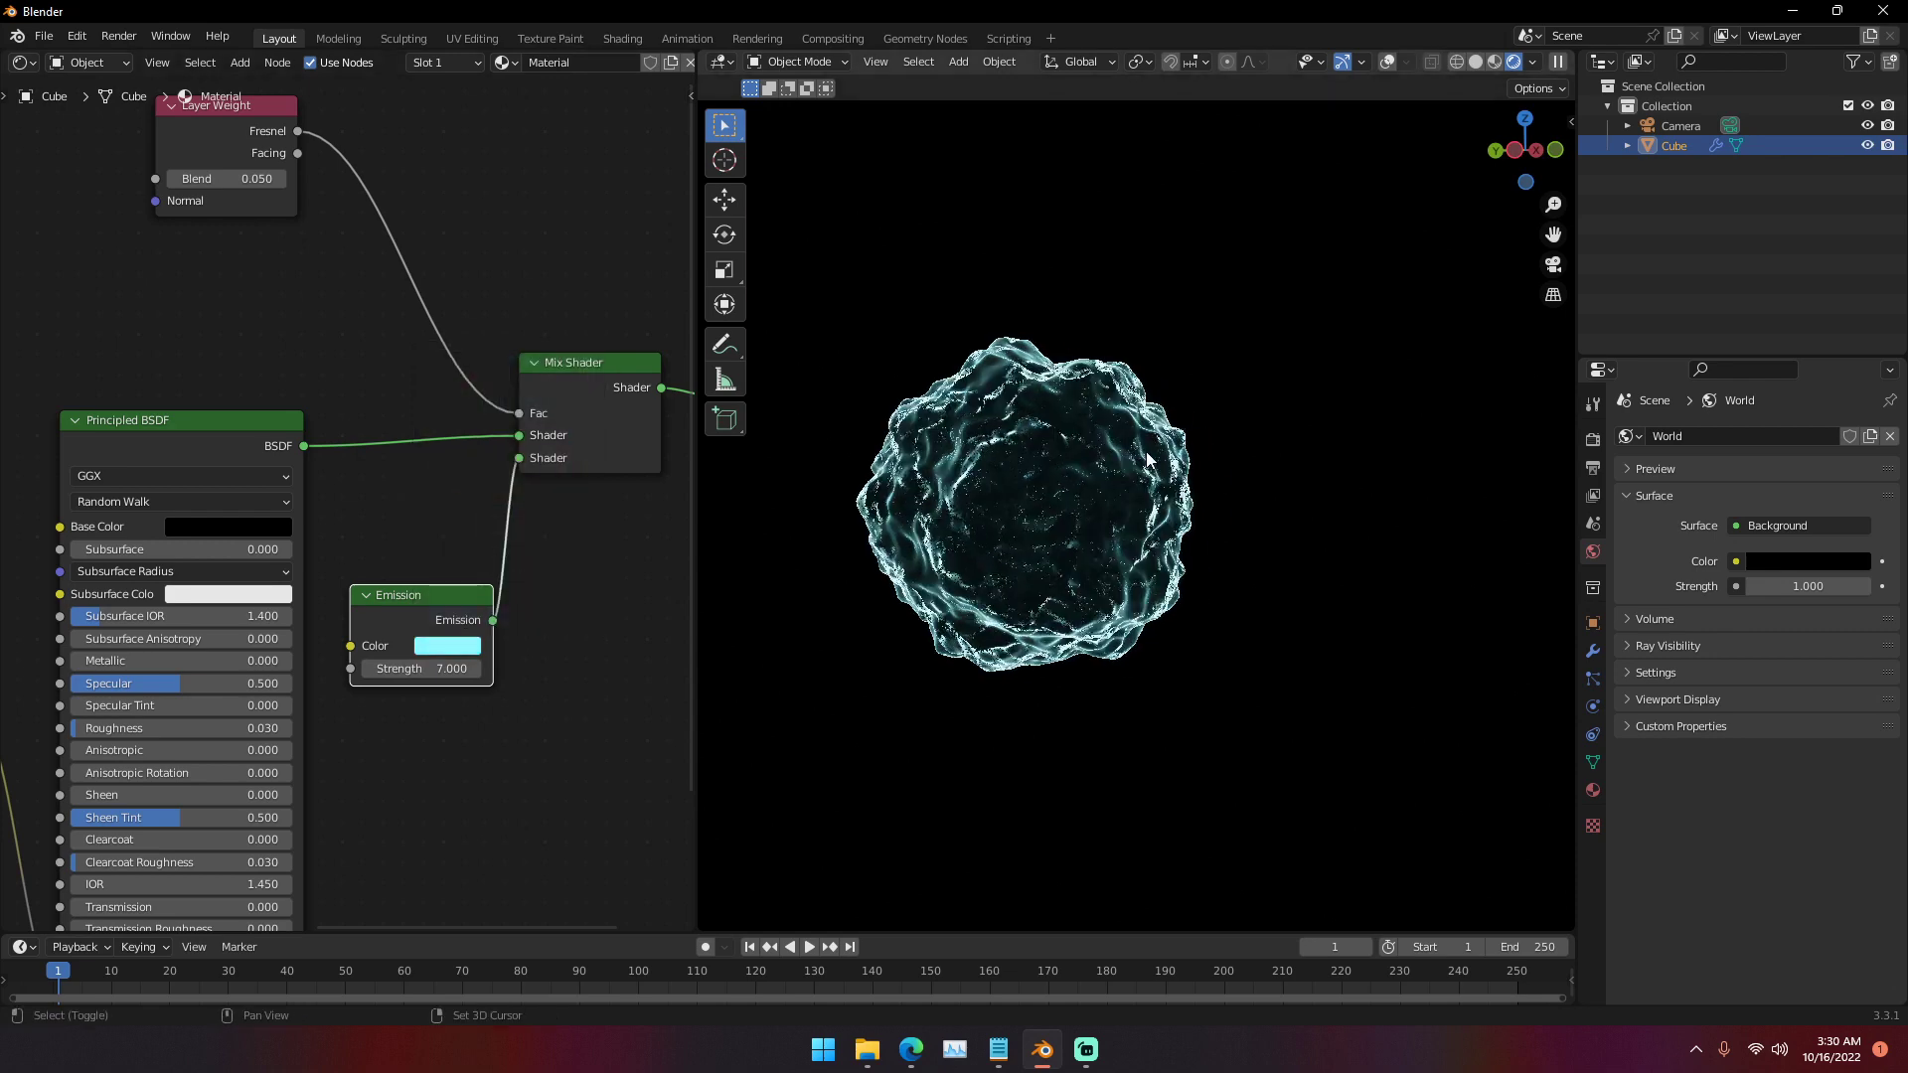
middle_click_drag(378, 498, 551, 583)
scroll(541, 566, "down", 2)
scroll(419, 333, "up", 4)
left_click(433, 221)
type(".03")
key("Return")
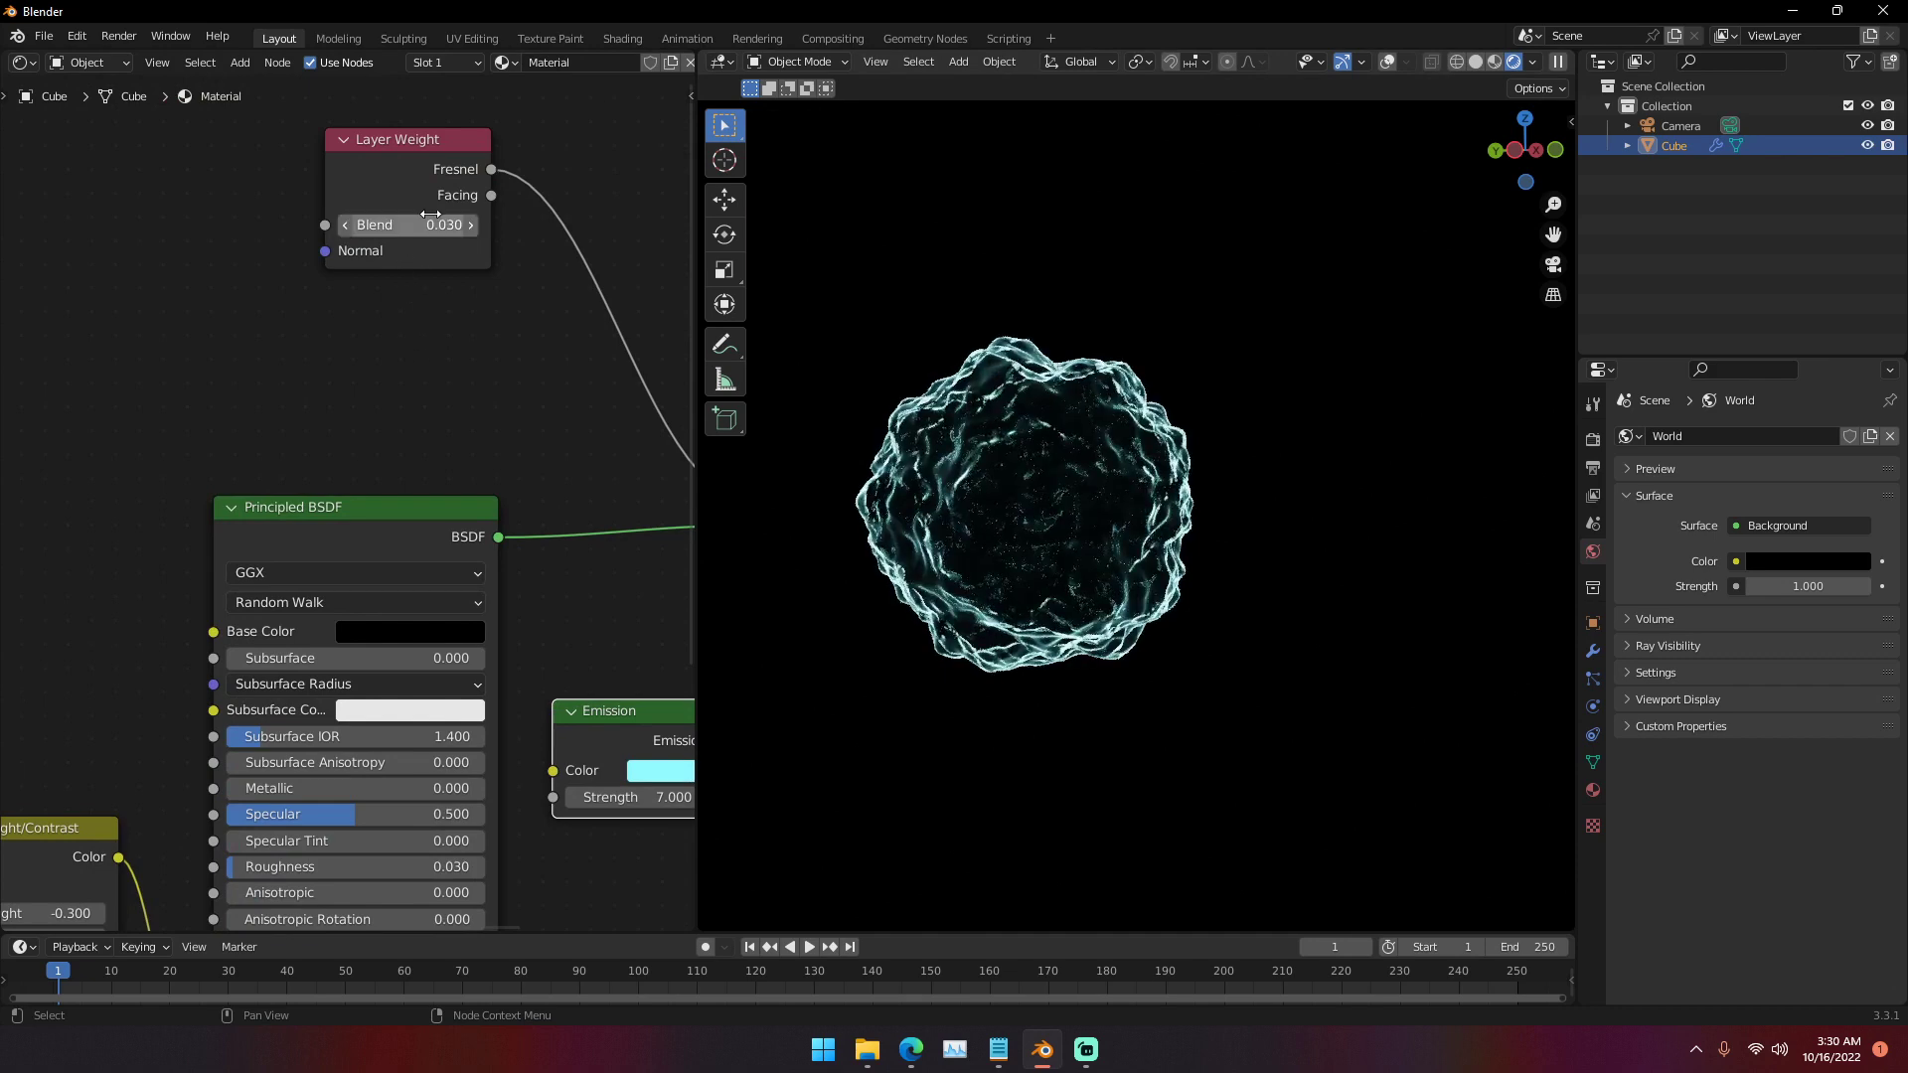
middle_click_drag(991, 350, 1063, 375, "shift")
scroll(1047, 372, "up", 1)
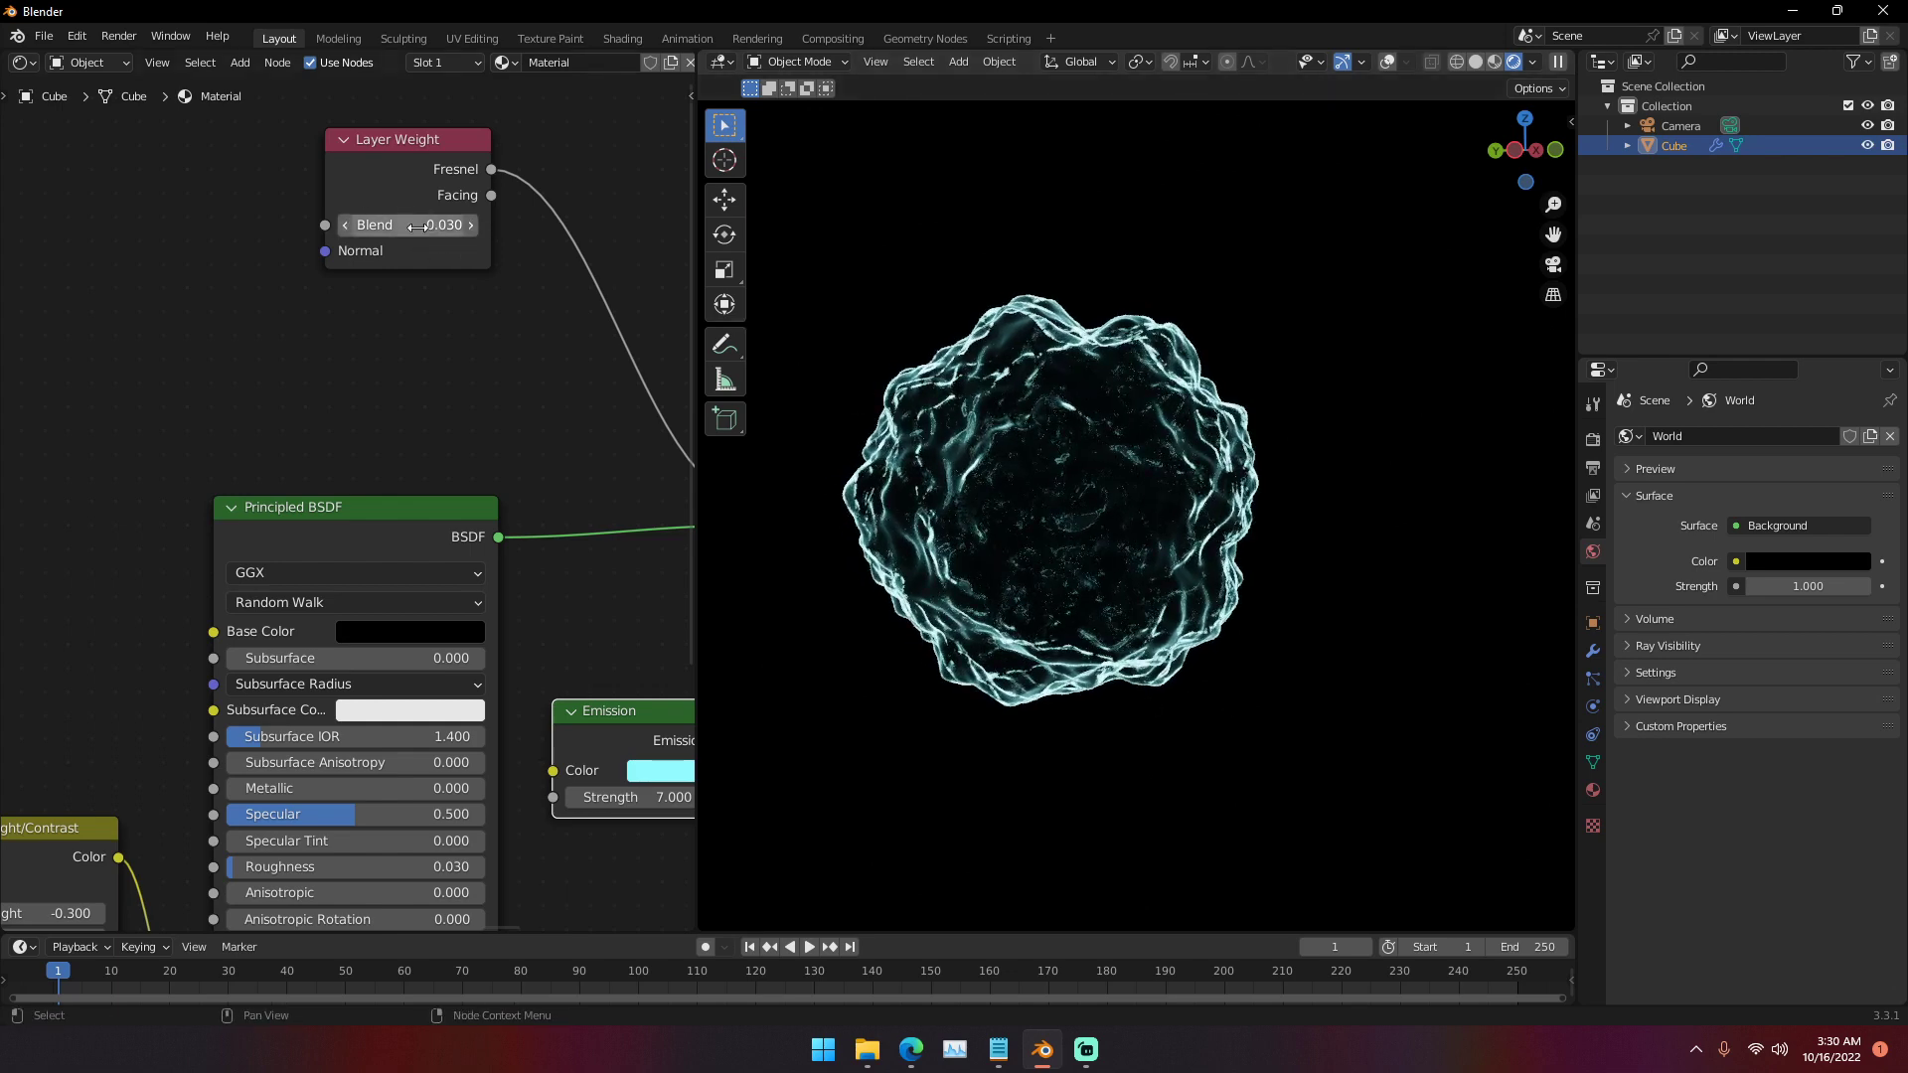
scroll(994, 443, "down", 2)
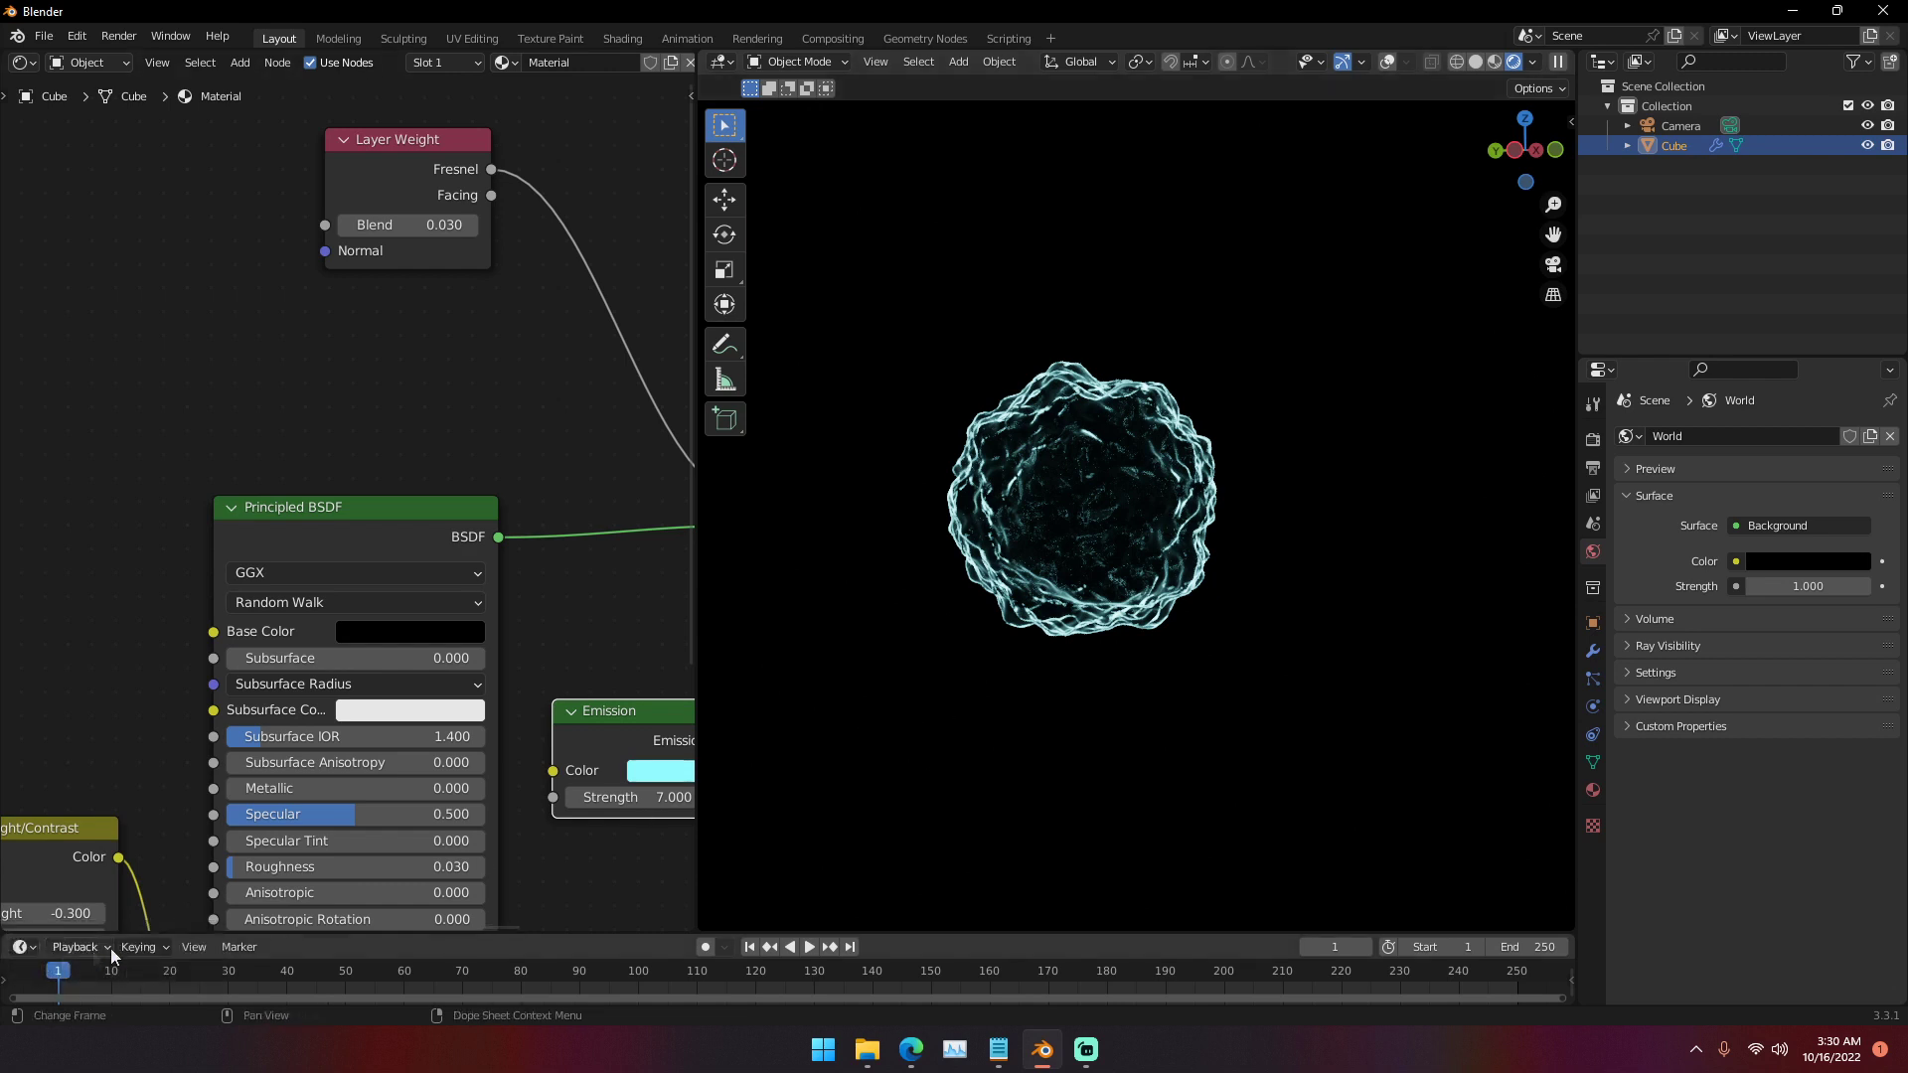
- Switch the bottom timeline to a Graph Editor and drag its border up to enlarge it
left_click(27, 952)
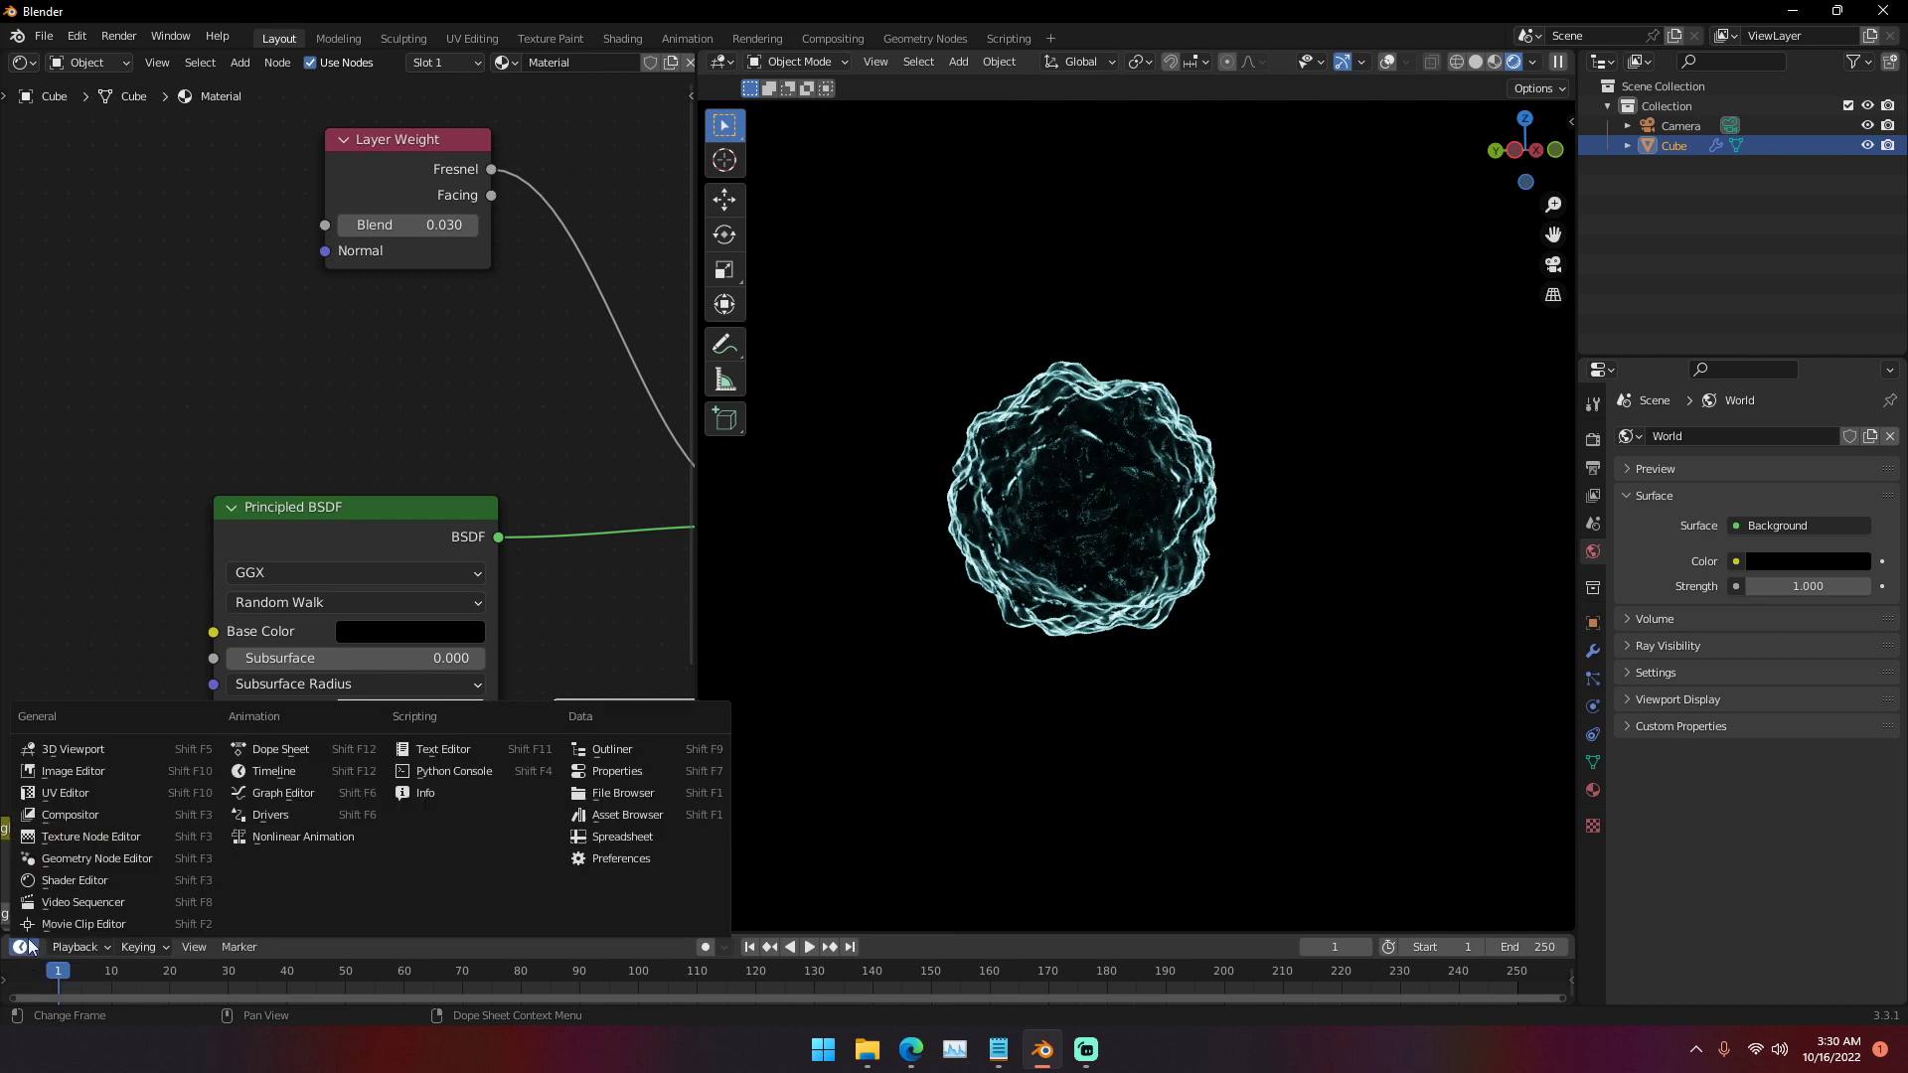
left_click(286, 793)
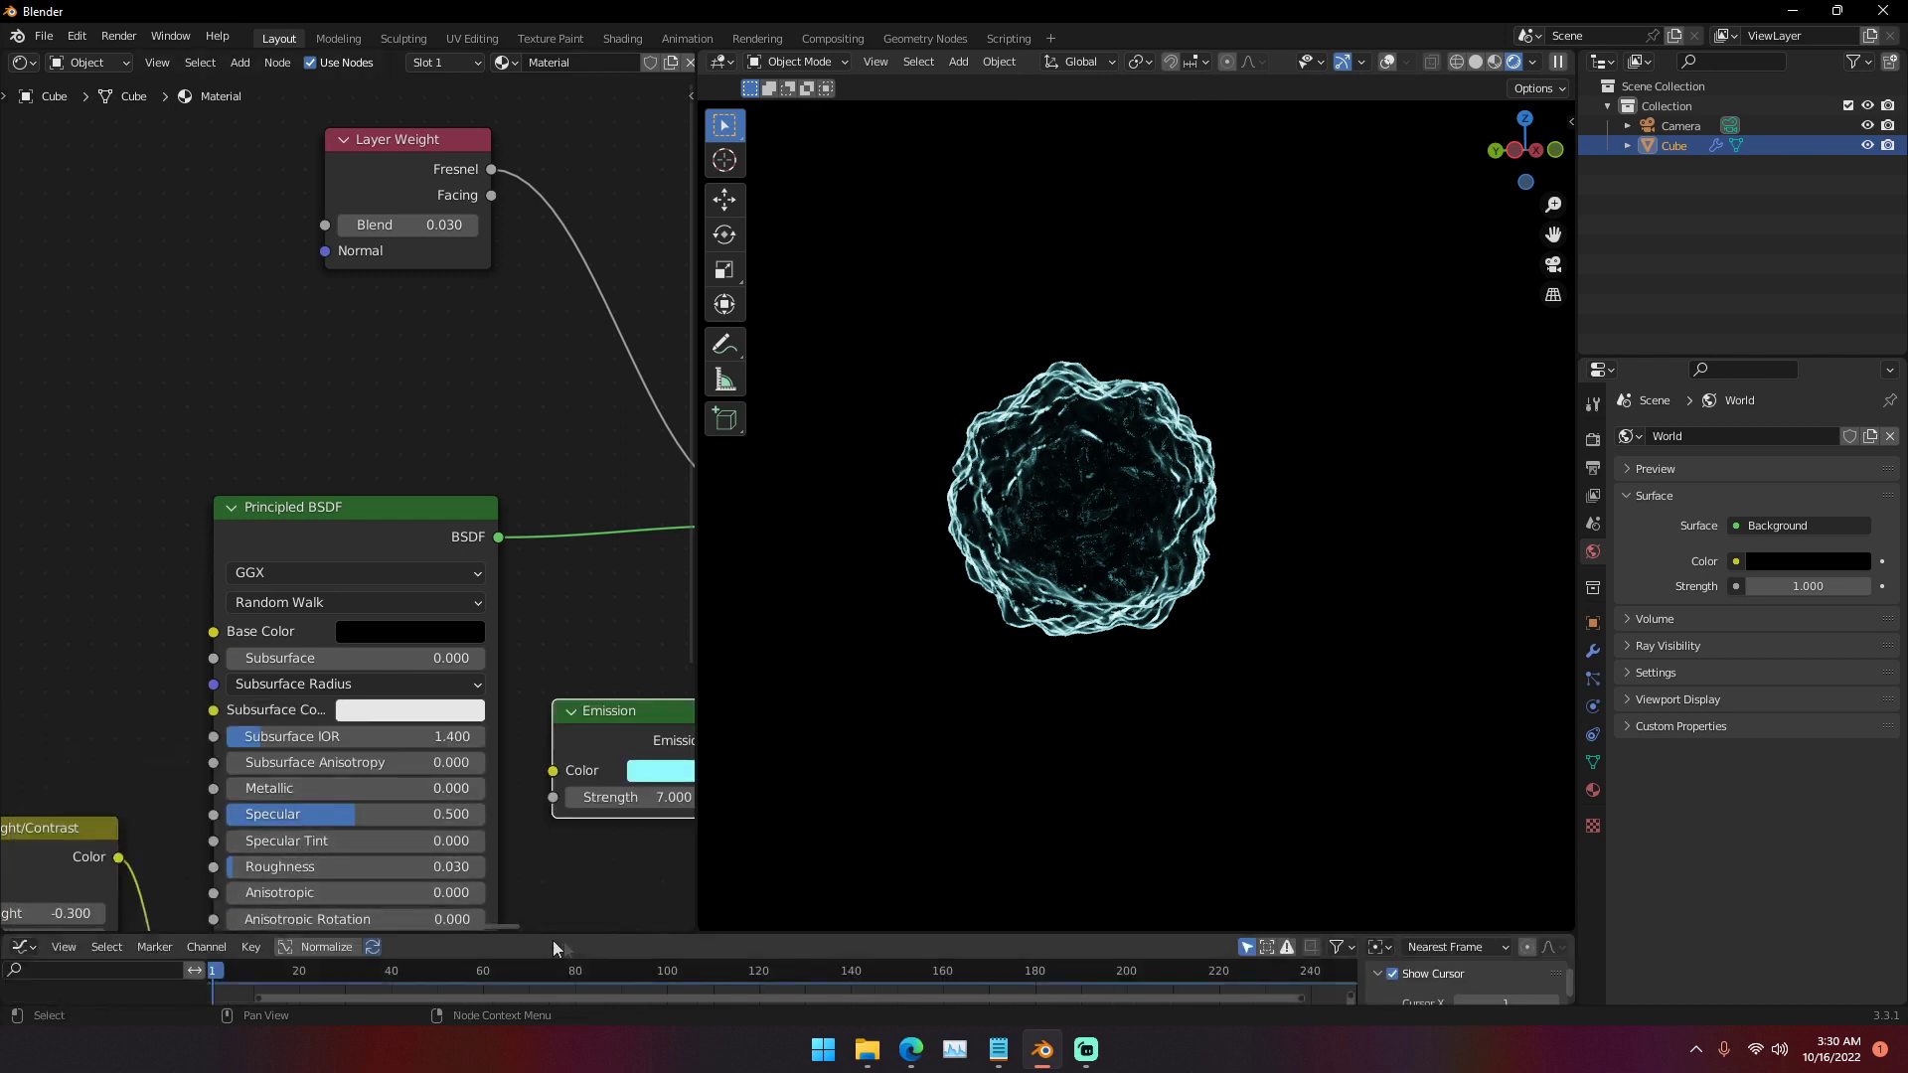
left_click_drag(593, 934, 593, 709)
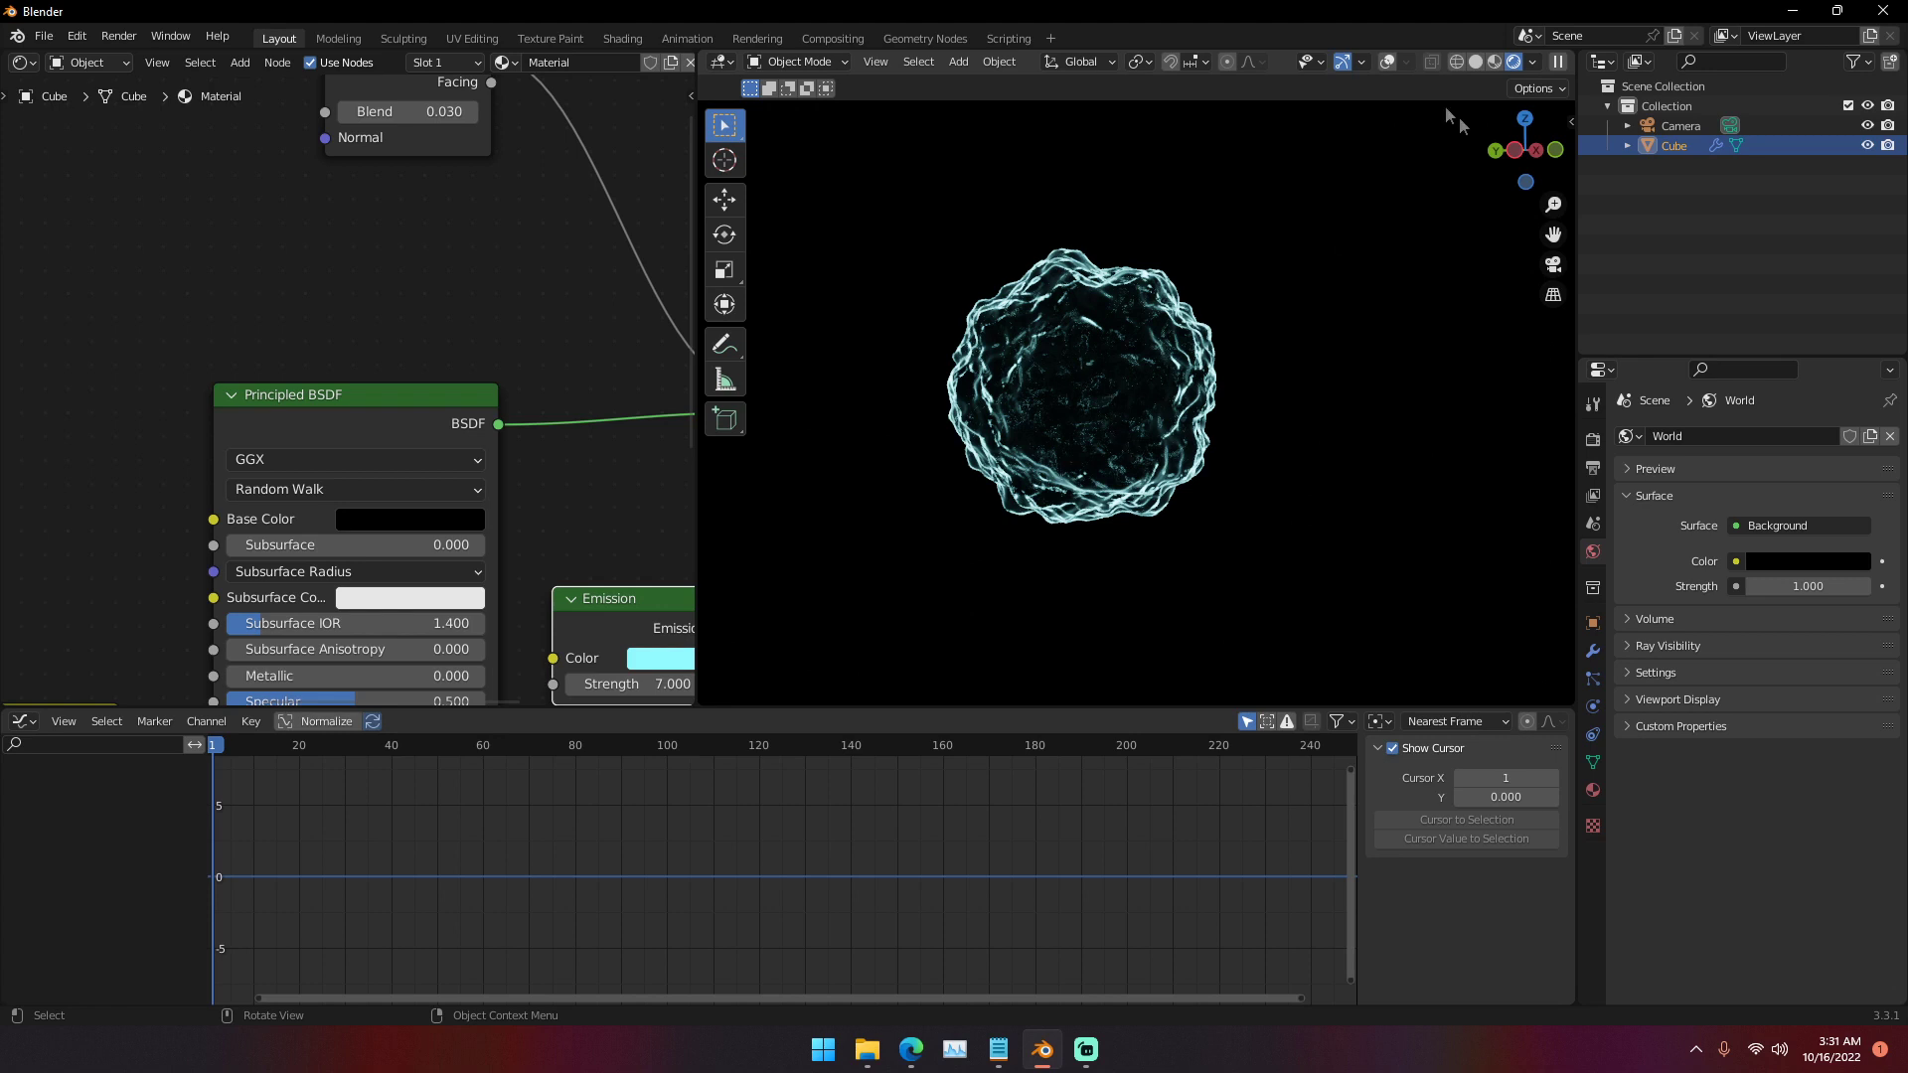
- Turn on viewport overlays and set the Displace modifier Strength to 0.000
left_click(1387, 62)
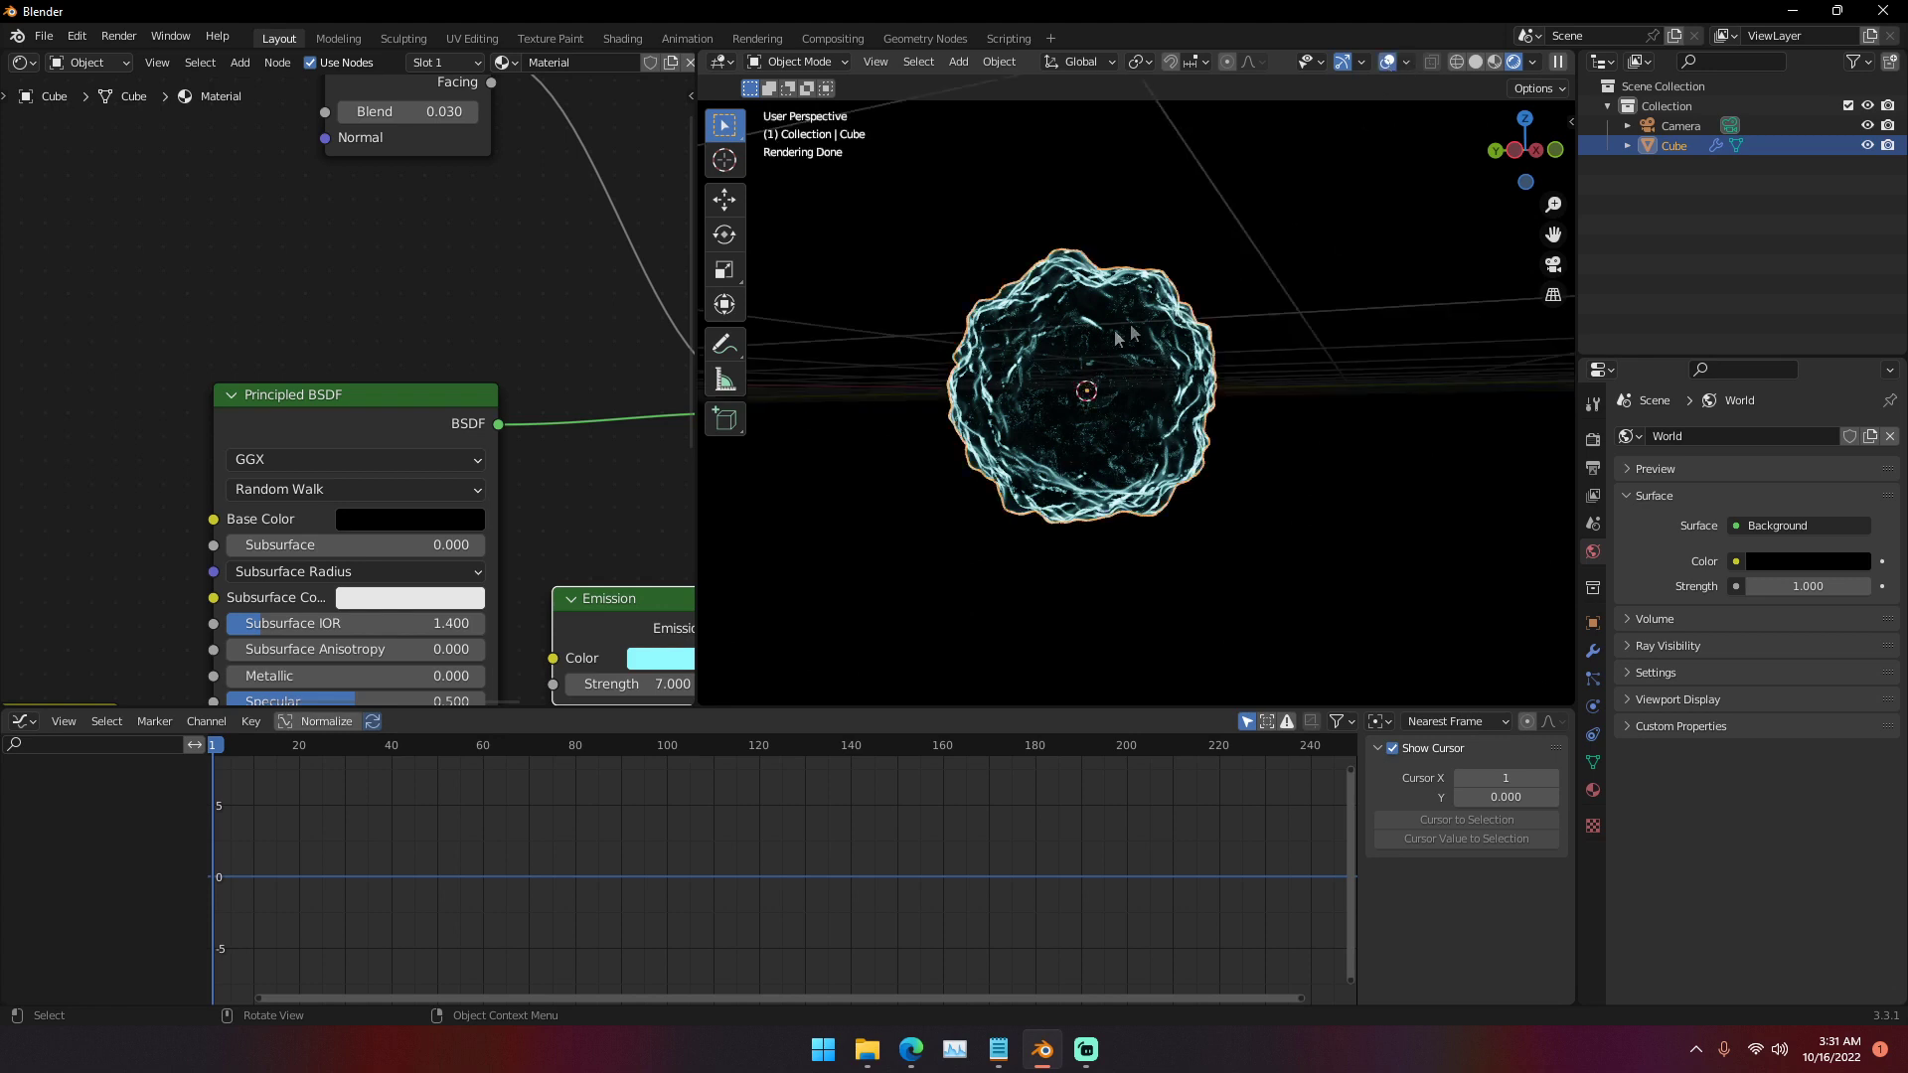
left_click(1593, 653)
mouse_move(1801, 596)
left_mouse_down()
mouse_move(1723, 596)
mouse_move(1880, 596)
mouse_move(1786, 600)
left_mouse_up()
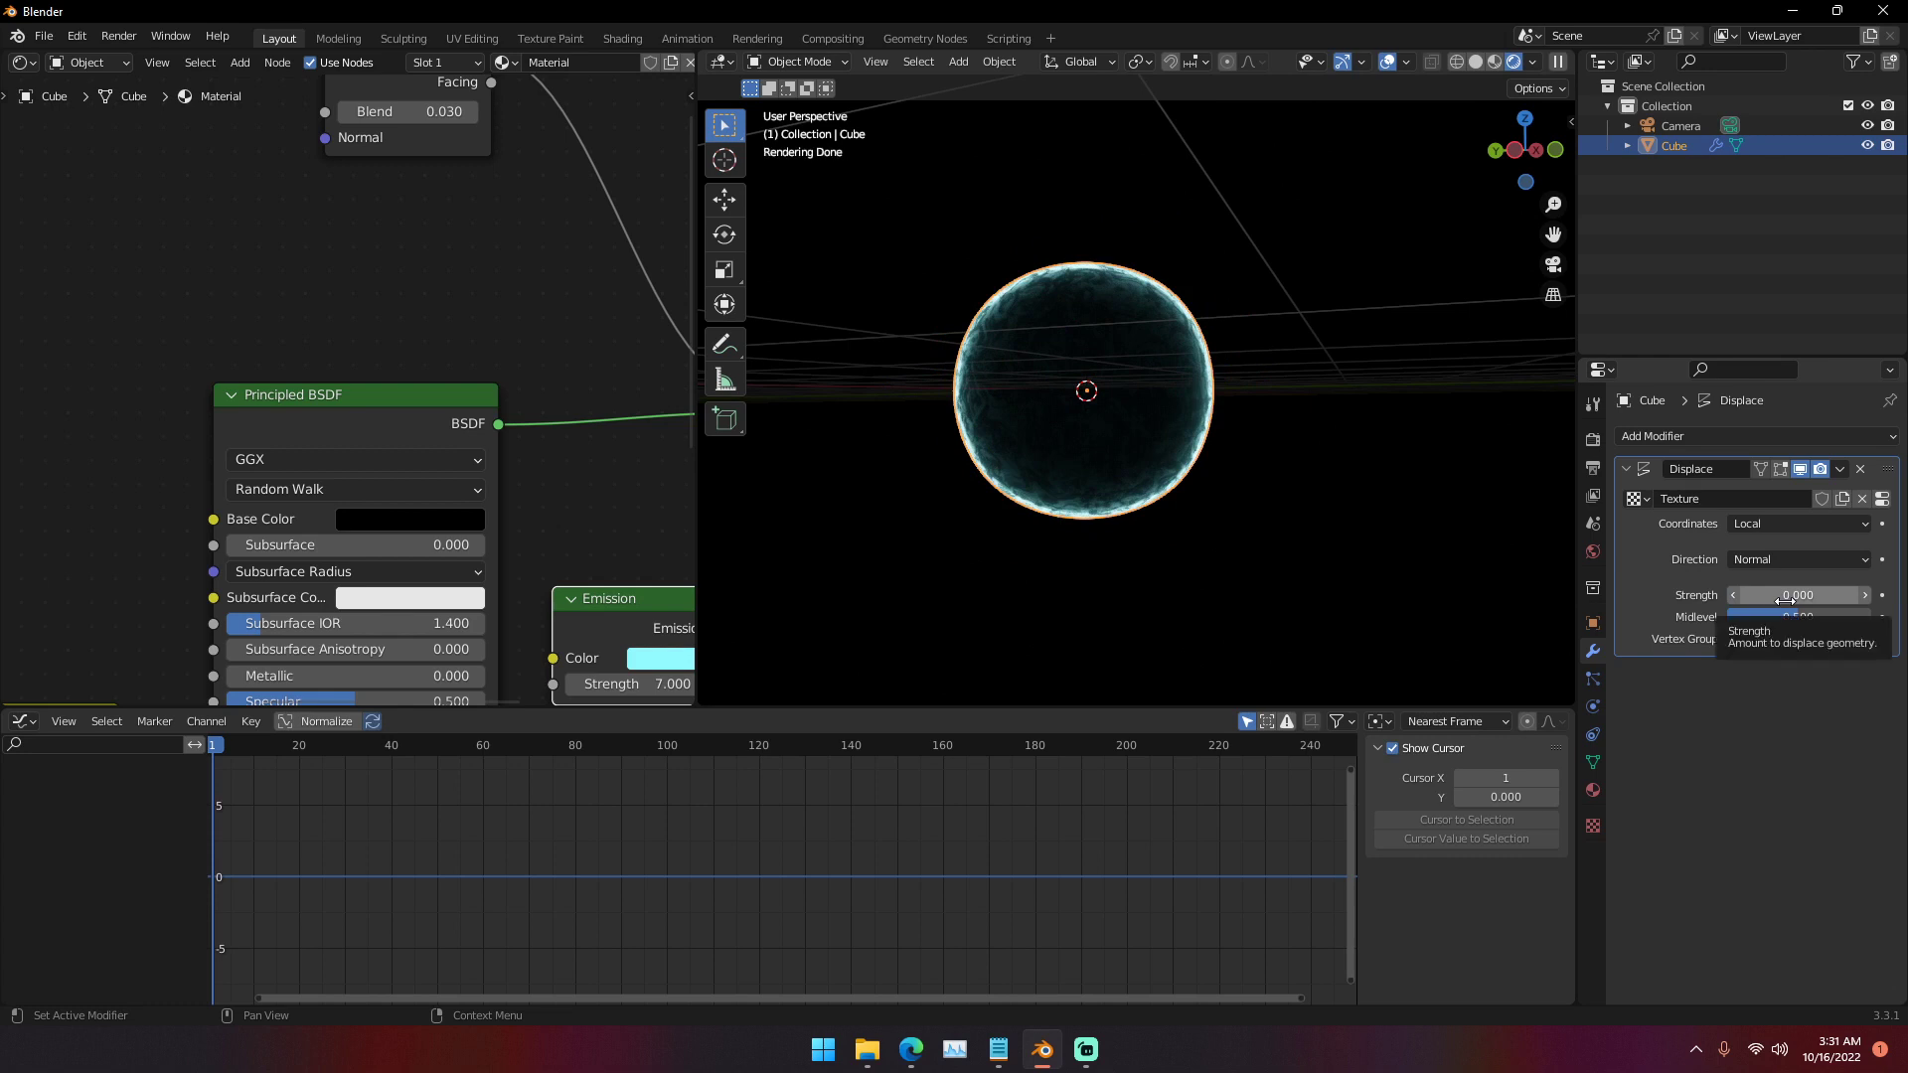
scroll(240, 773, "down", 1)
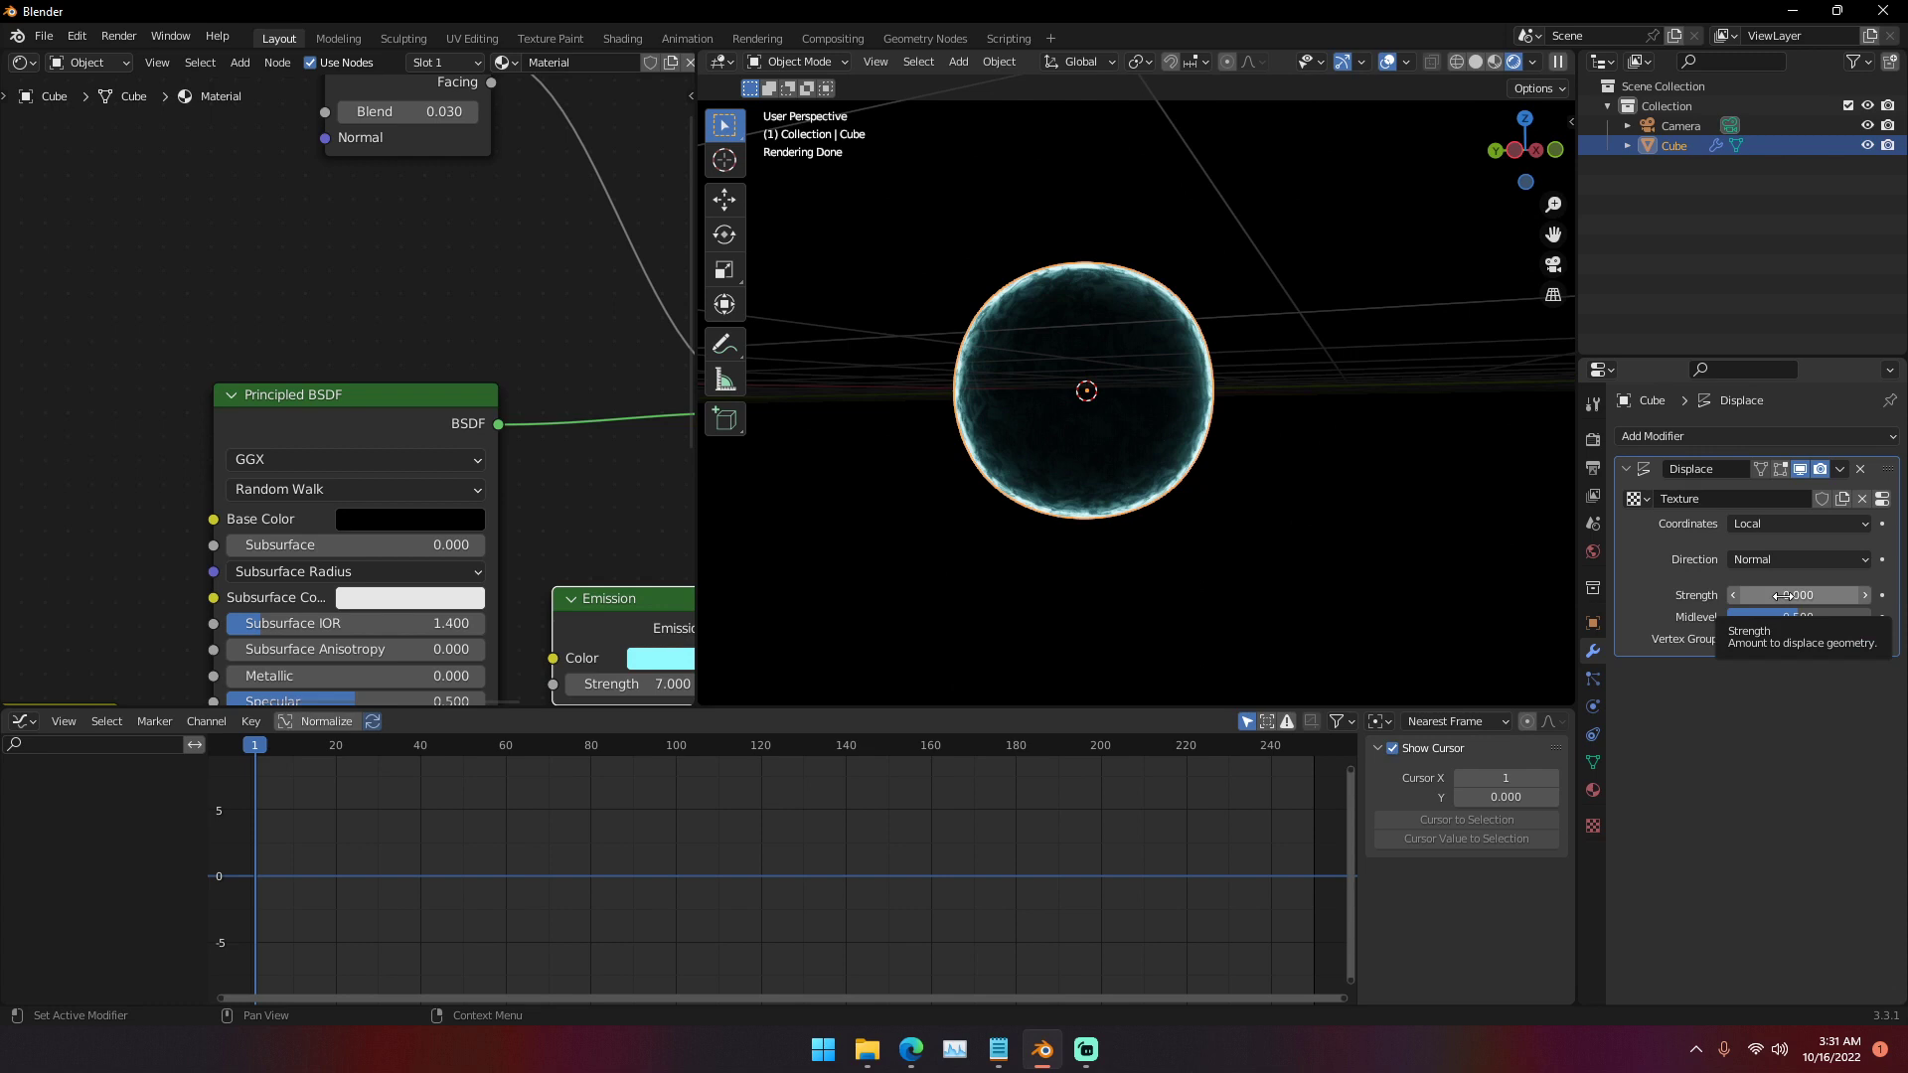
- Insert a keyframe on Displace Strength at frame 1
right_click(1782, 595)
key("Escape")
right_click(1776, 595)
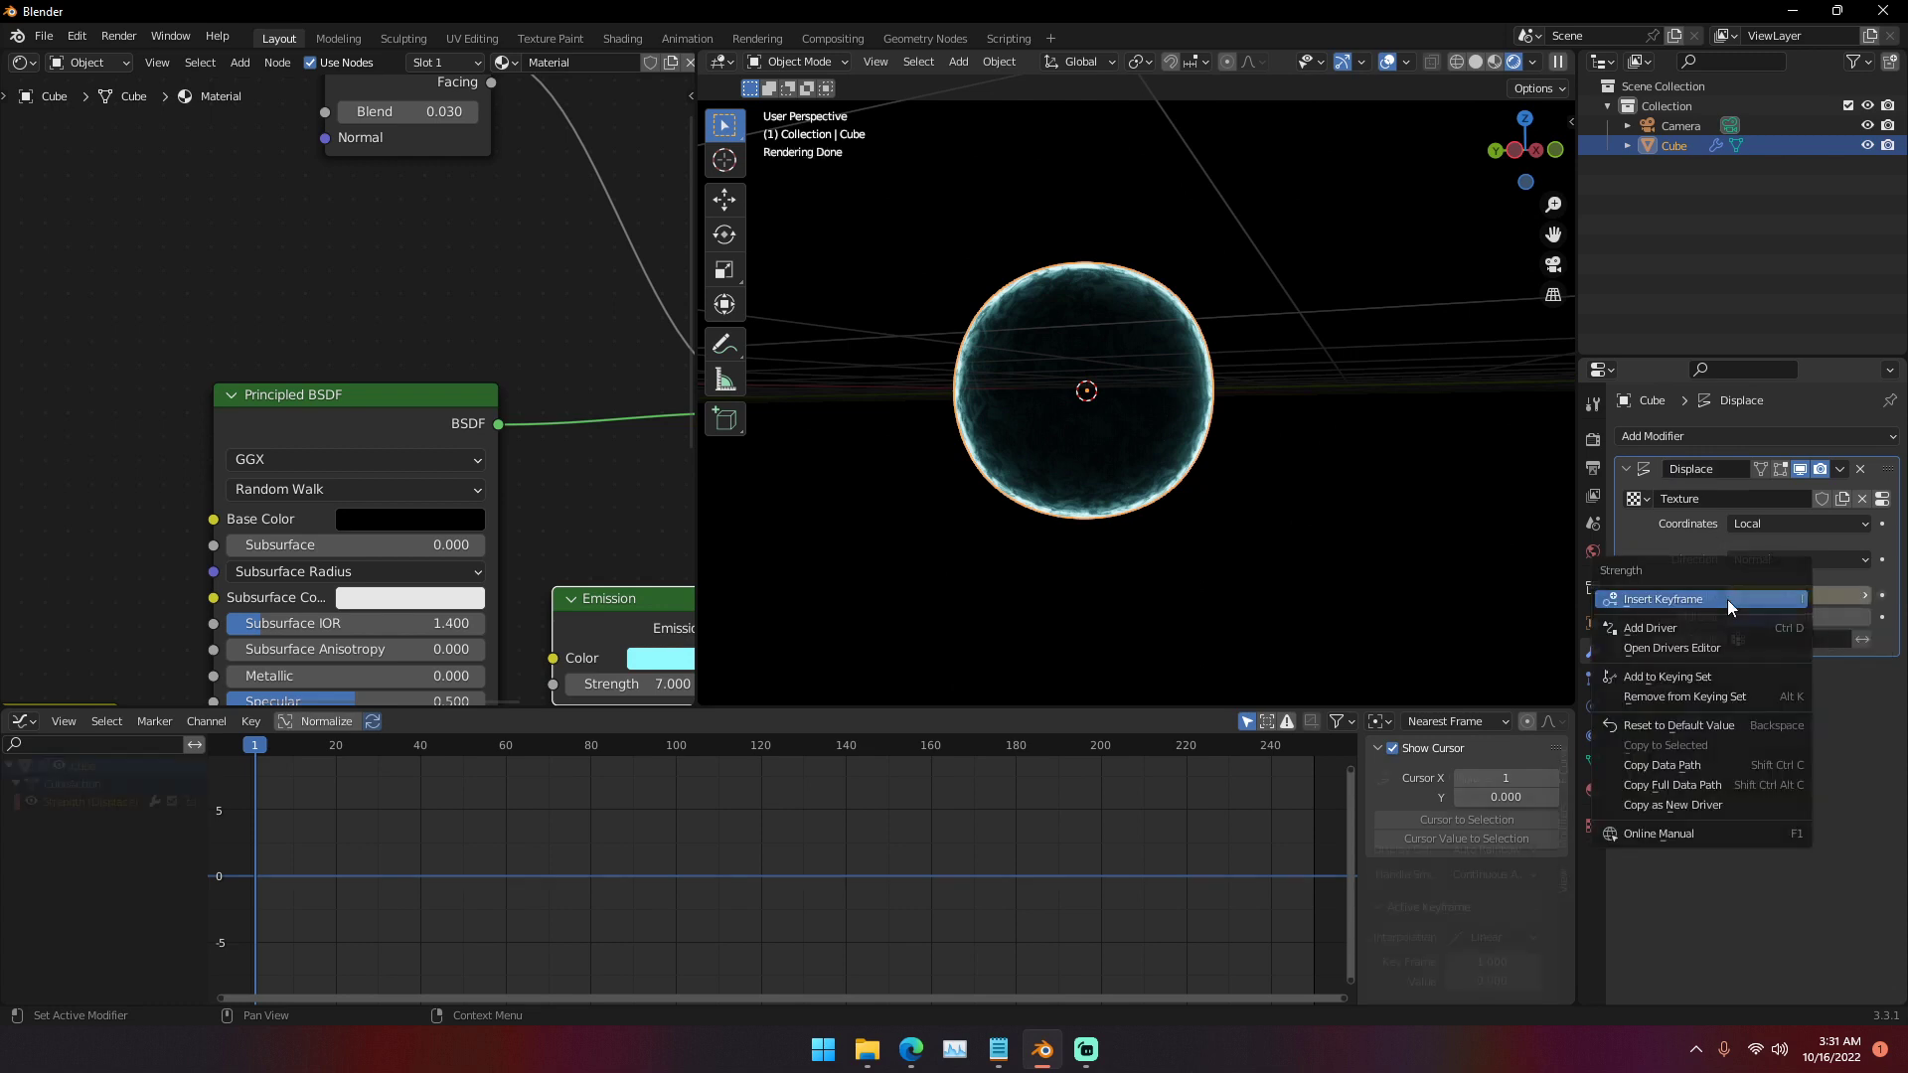
left_click(1727, 599)
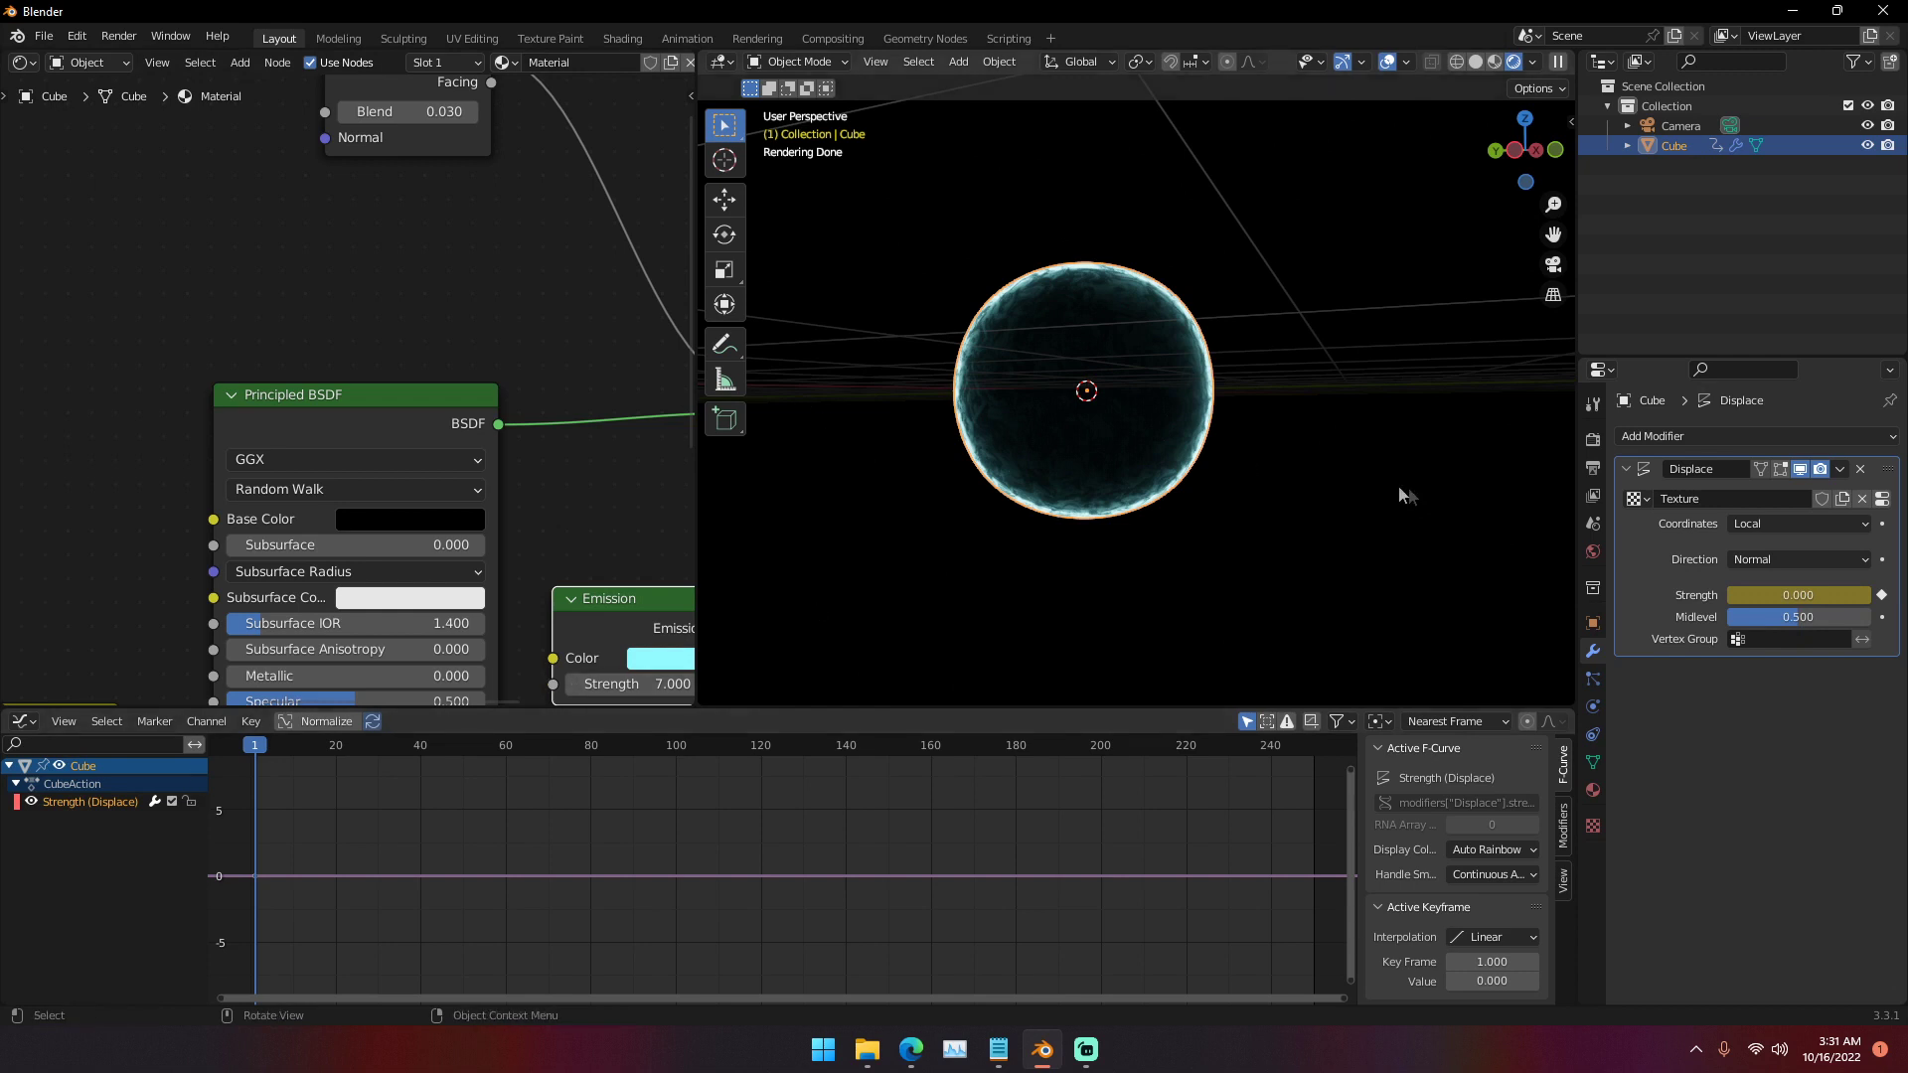
scroll(1210, 564, "up", 2)
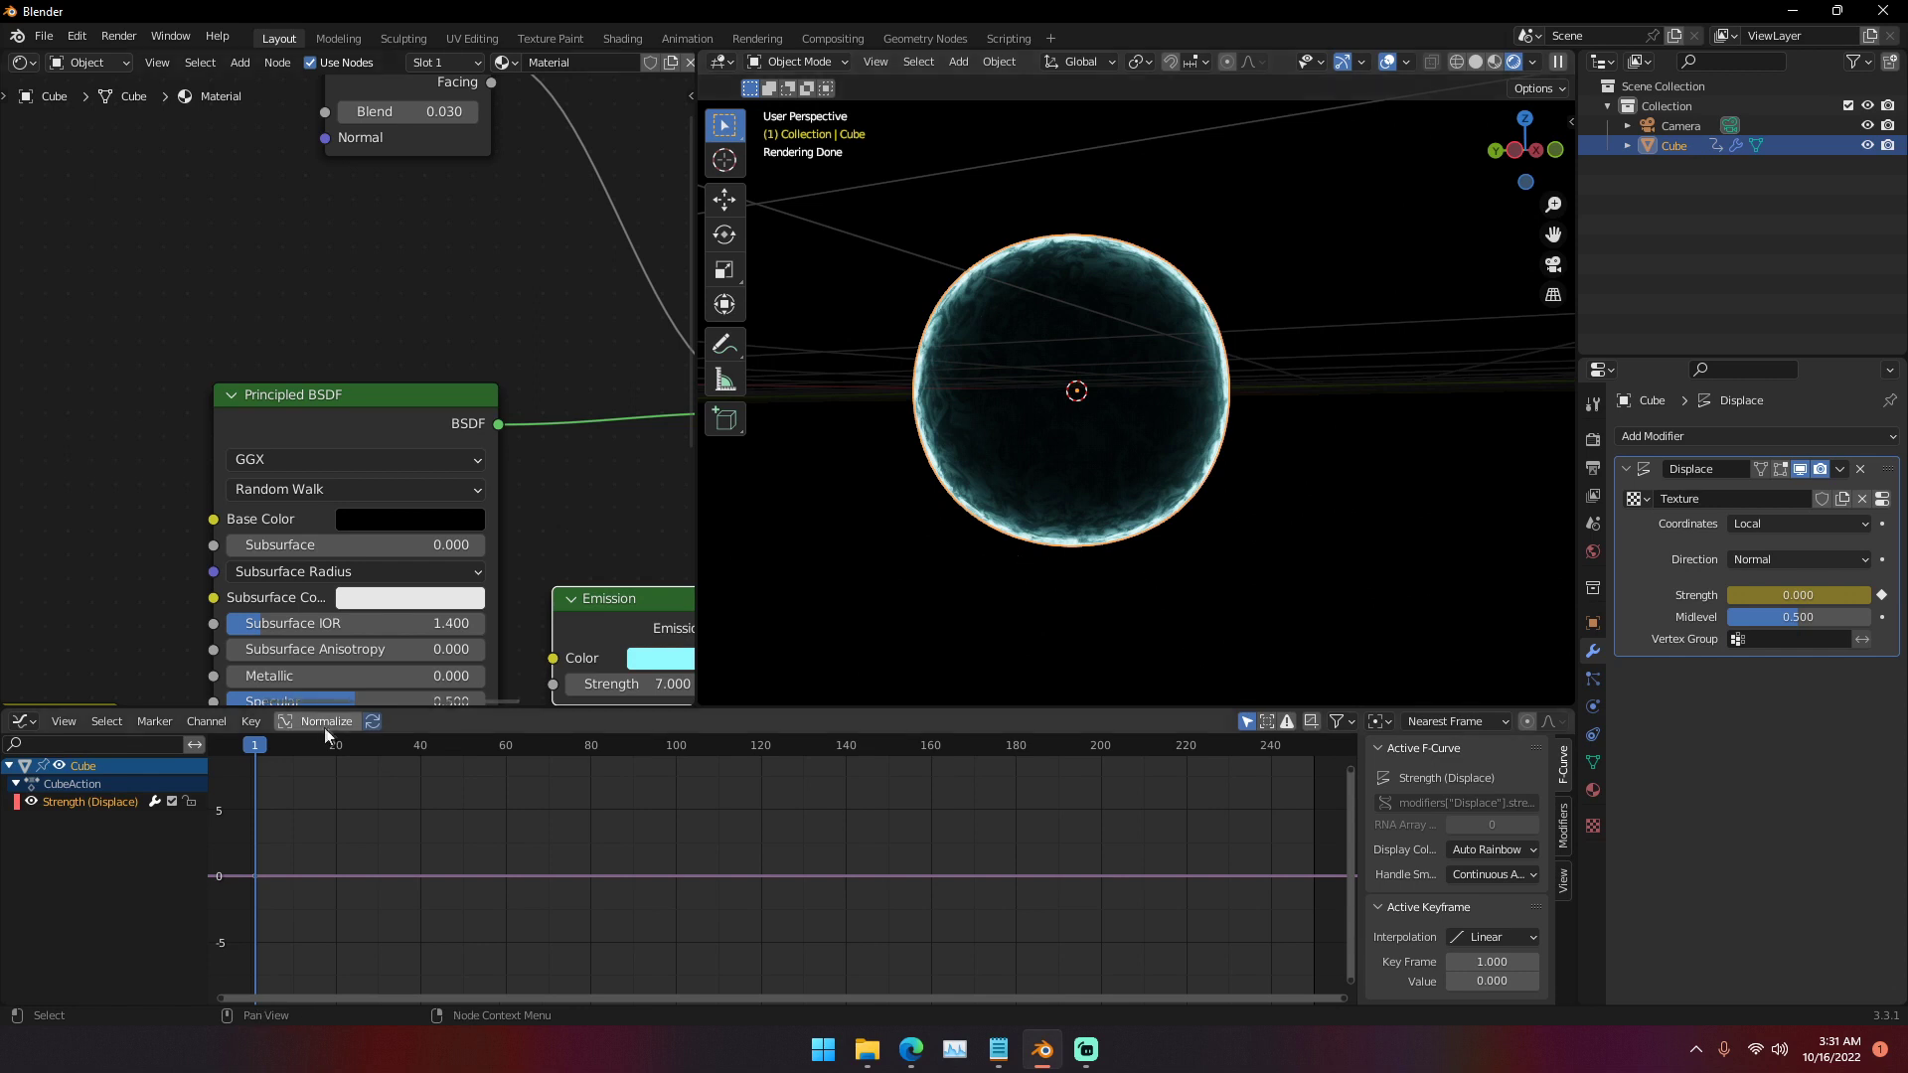
- Use Bake Sound to F-Curves with the mp3 from Downloads on the Strength curve
left_click(247, 725)
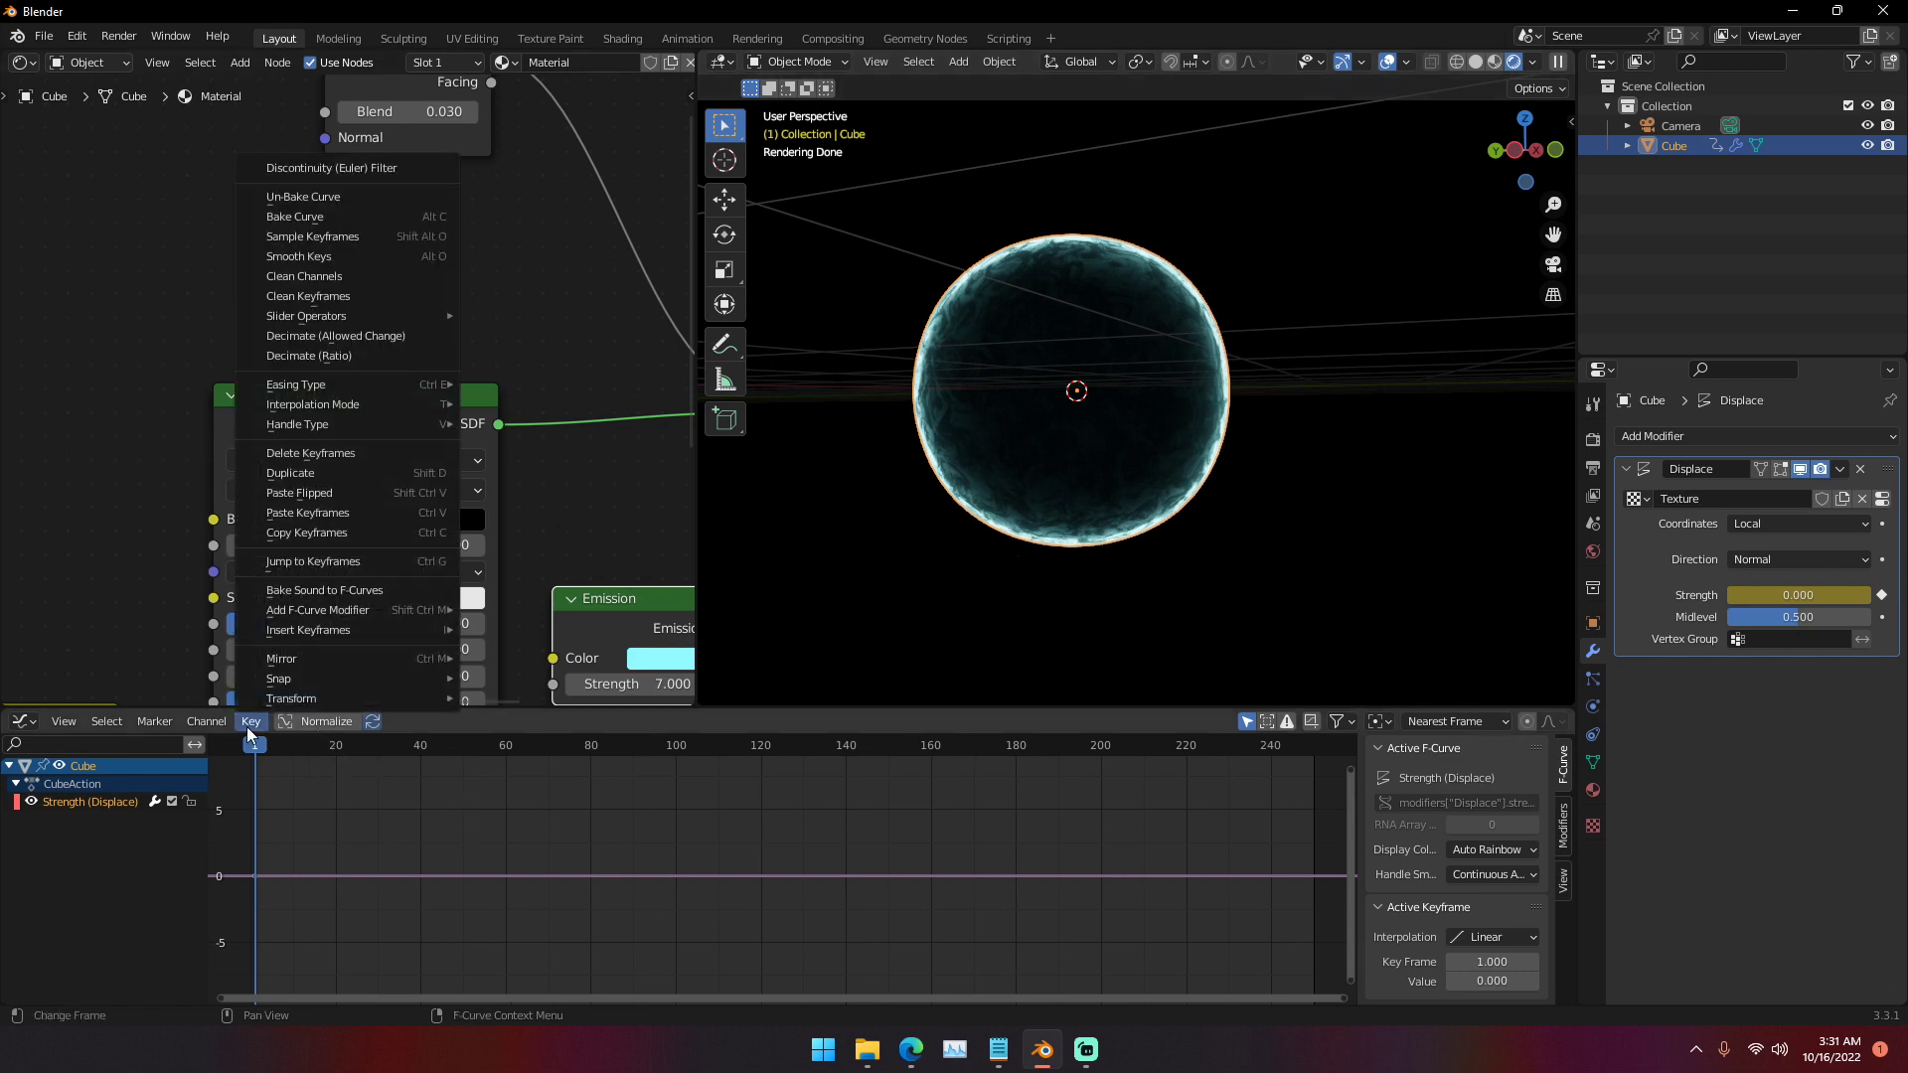
left_click(270, 590)
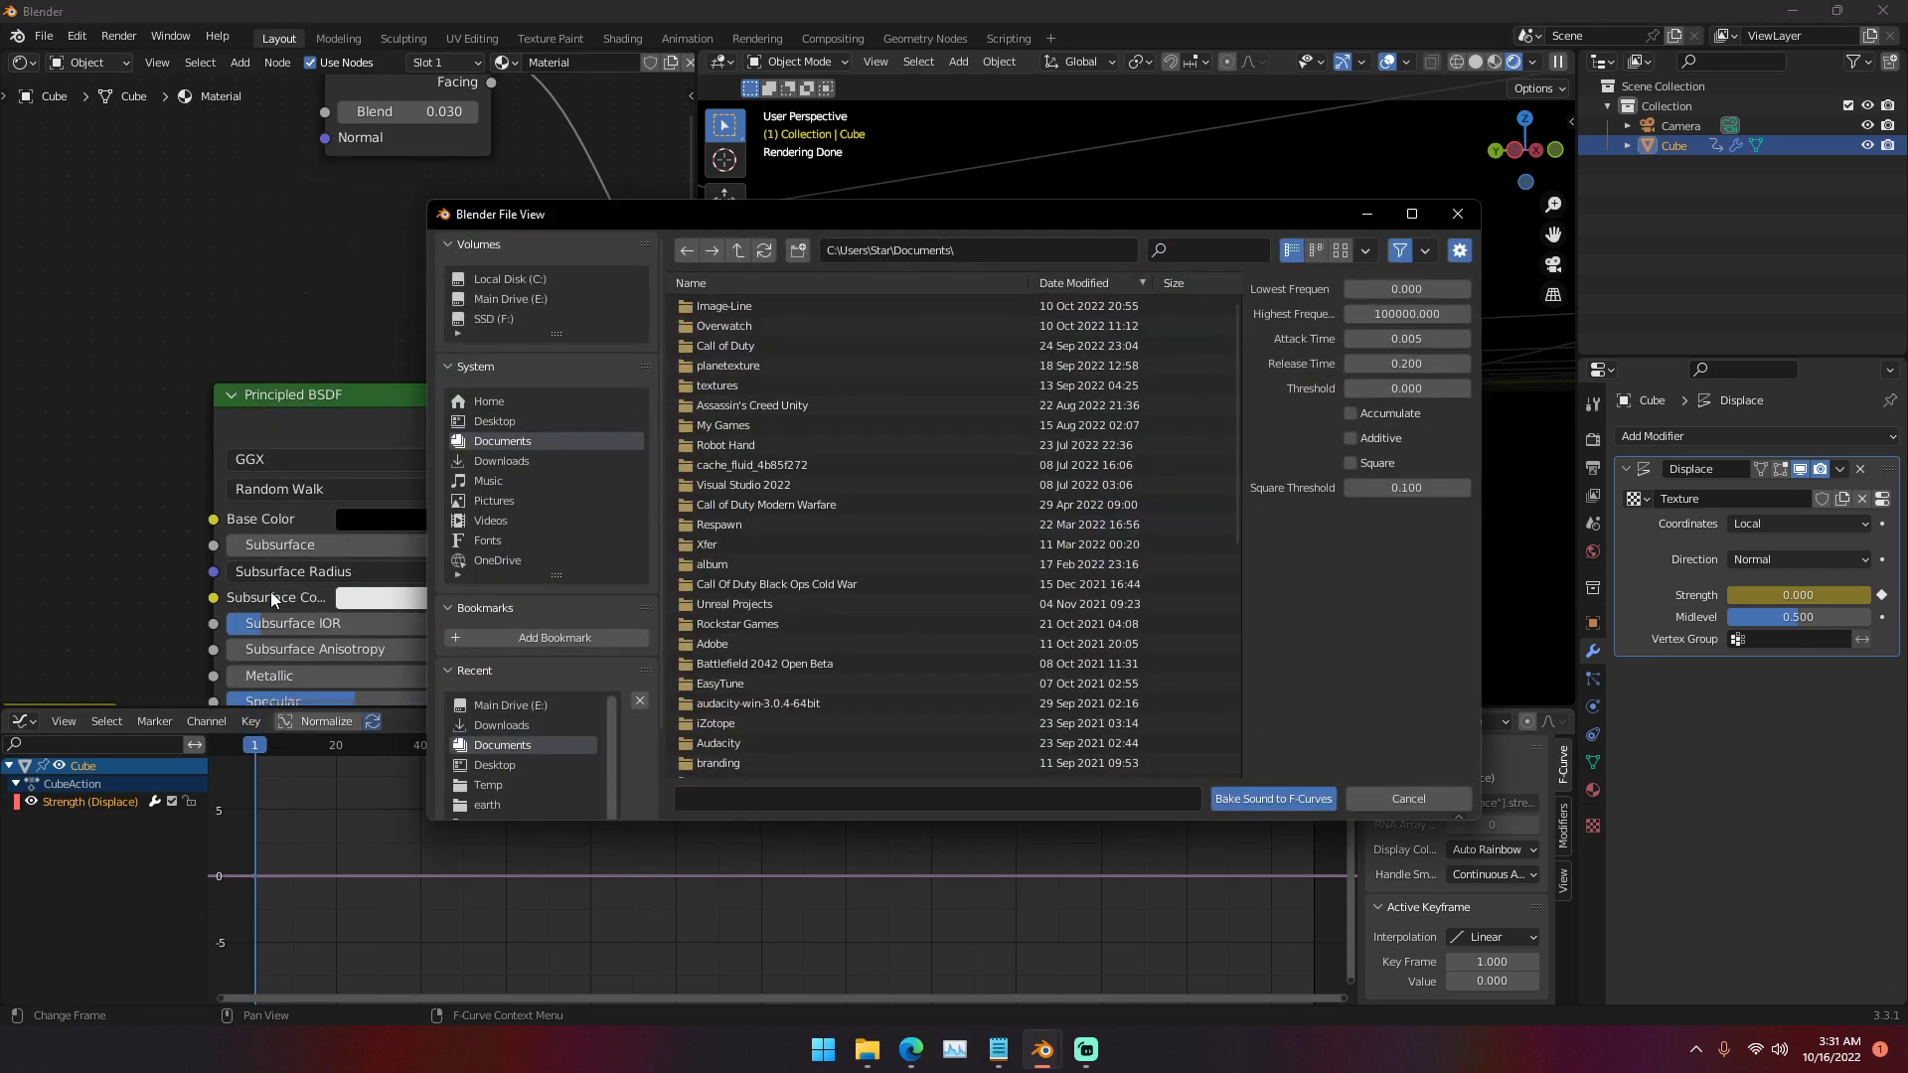
left_click(495, 459)
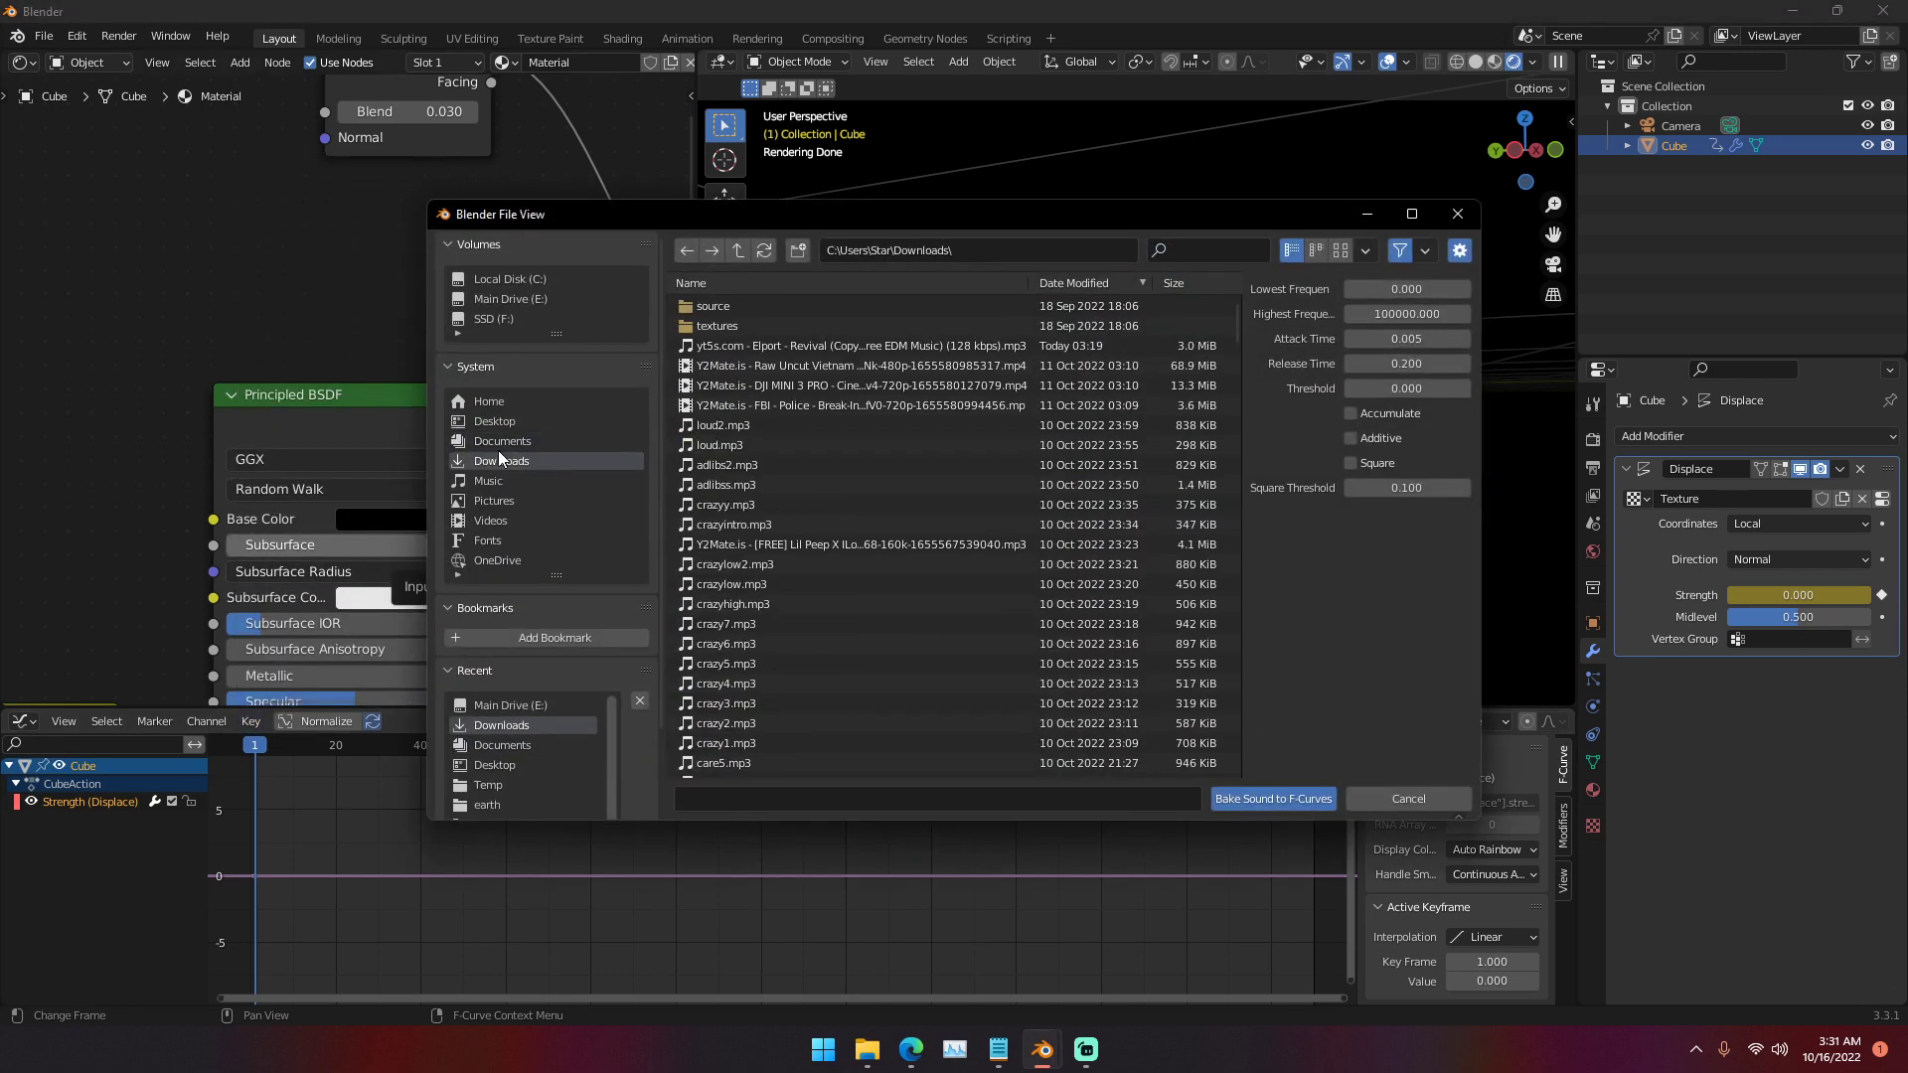
double_click(759, 346)
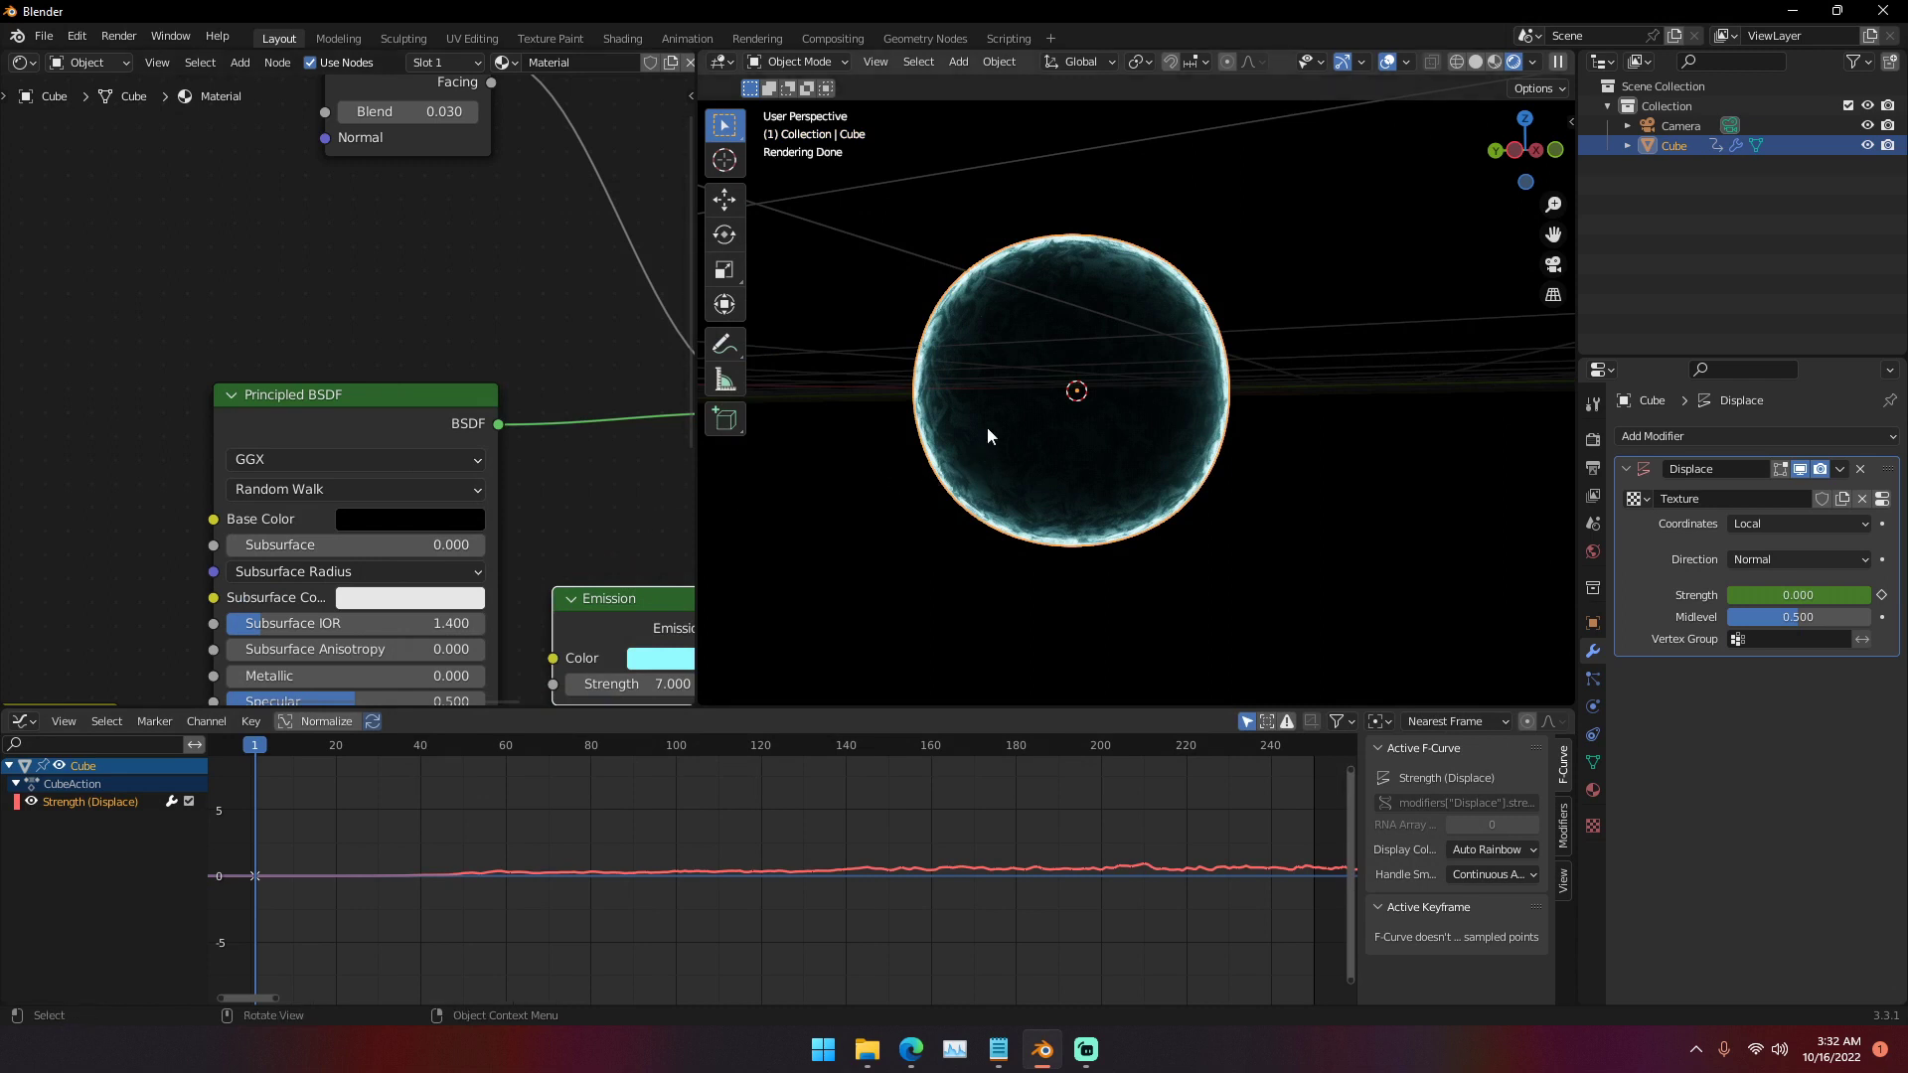
- Preview the displacement animation with viewport overlays hidden, then stop at the first frame
key("space")
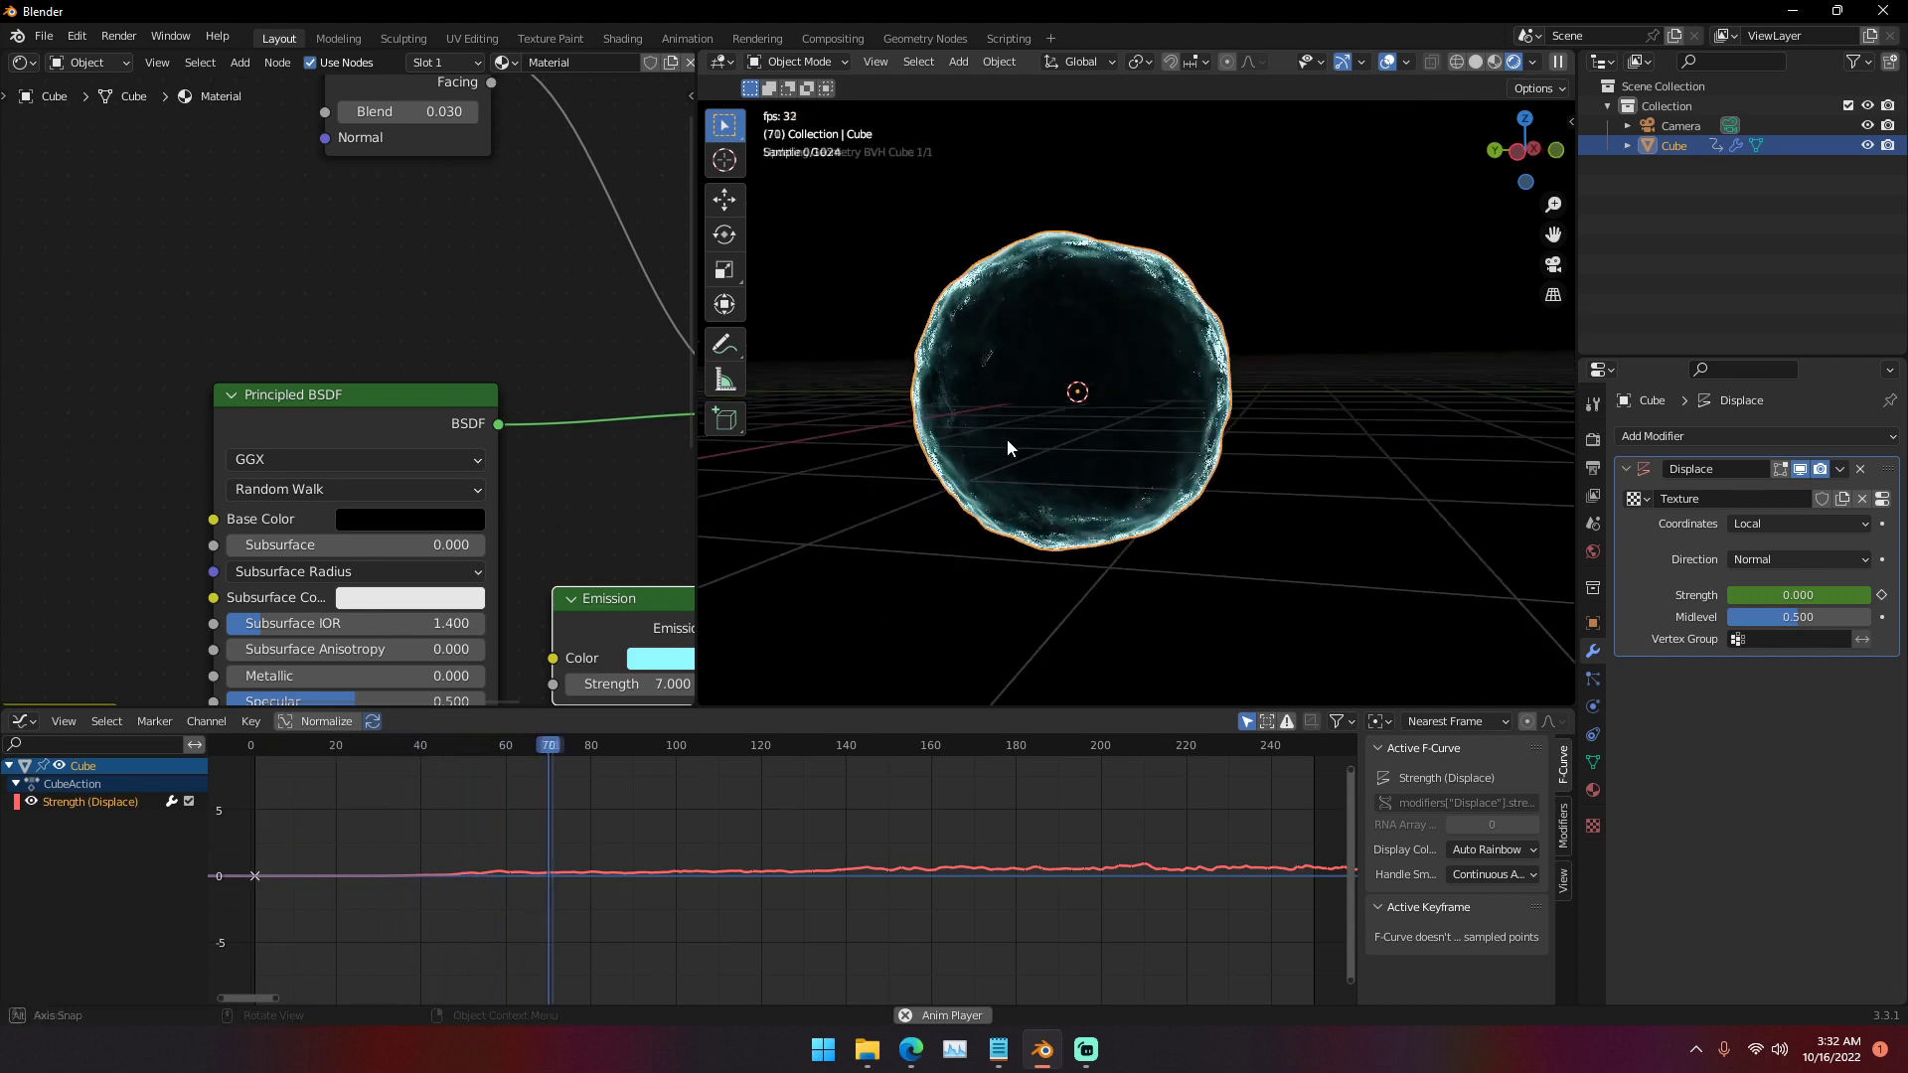
left_click(1387, 62)
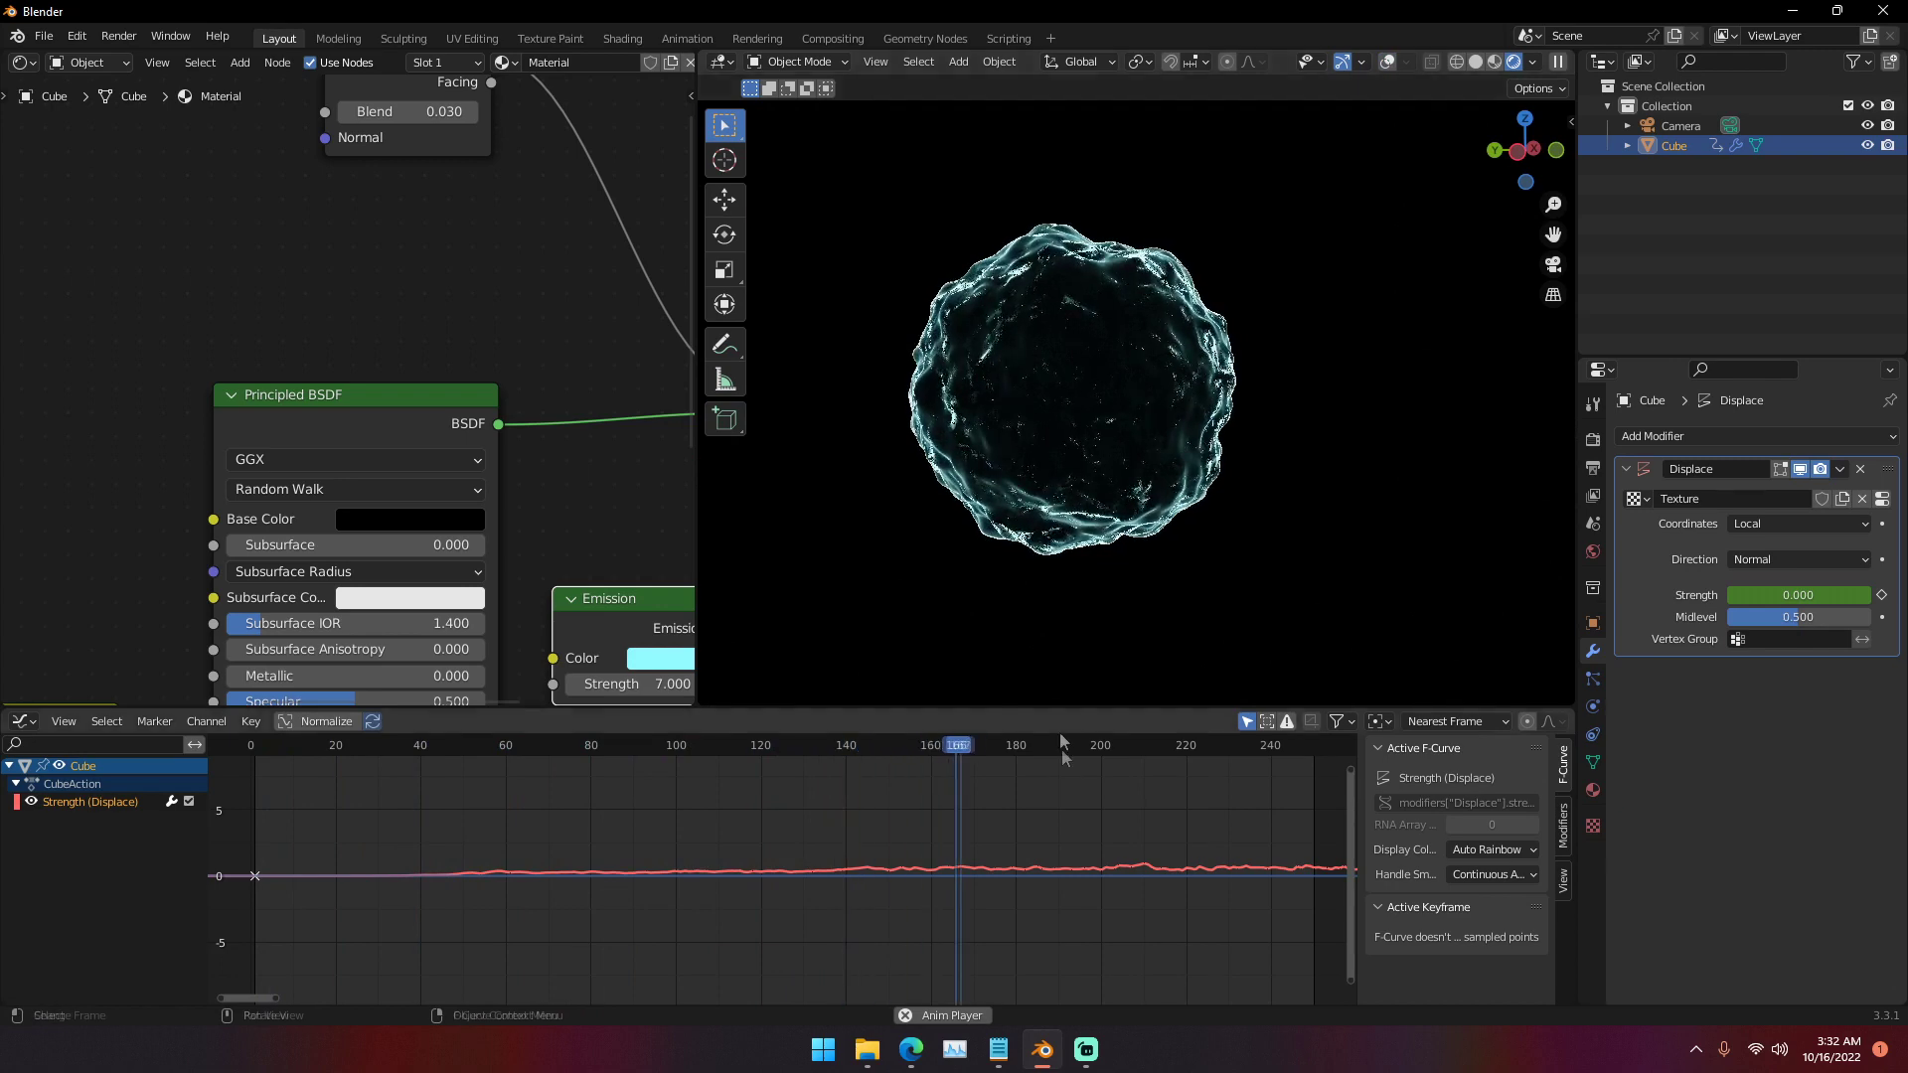
scroll(1063, 775, "down", 3)
scroll(1063, 779, "down", 2)
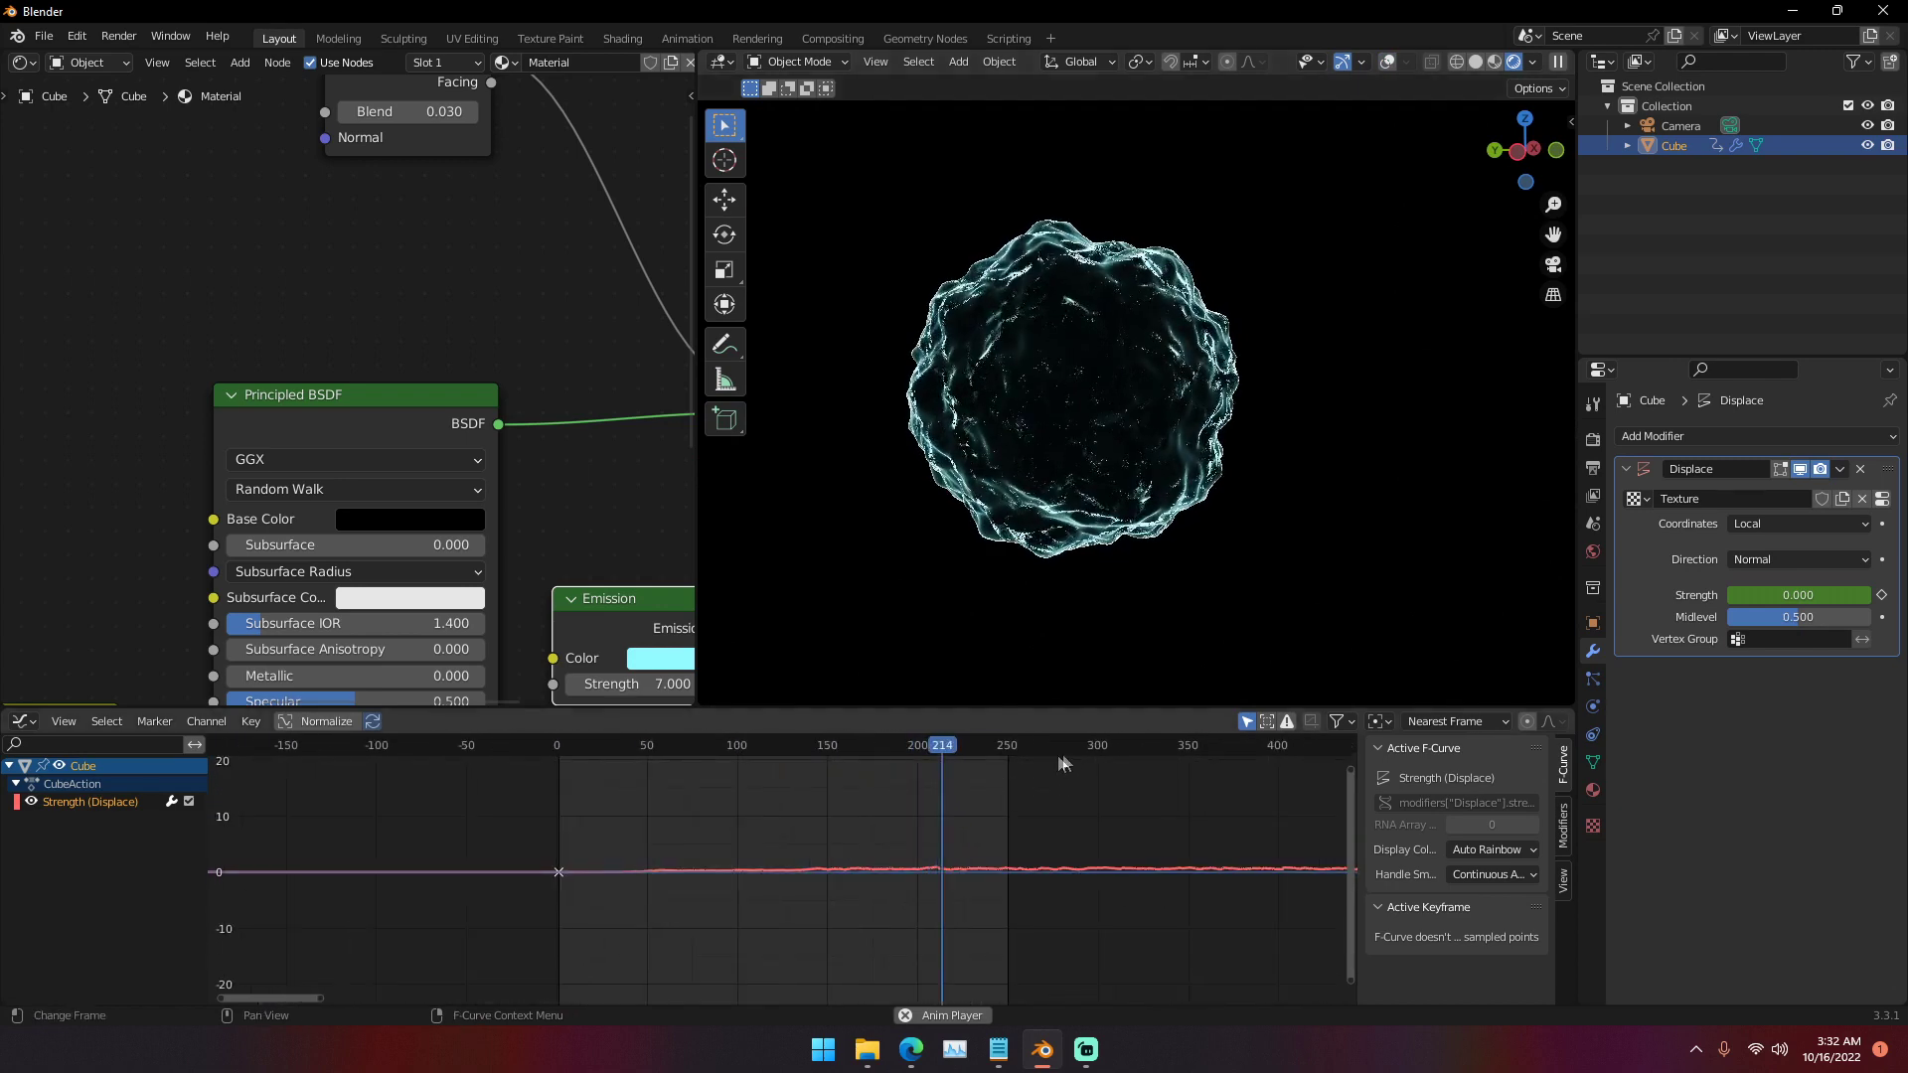
key("shift+Left")
key("space")
- Replay the animation from the start, then stop it and return to frame 0
left_click_drag(548, 743, 558, 753)
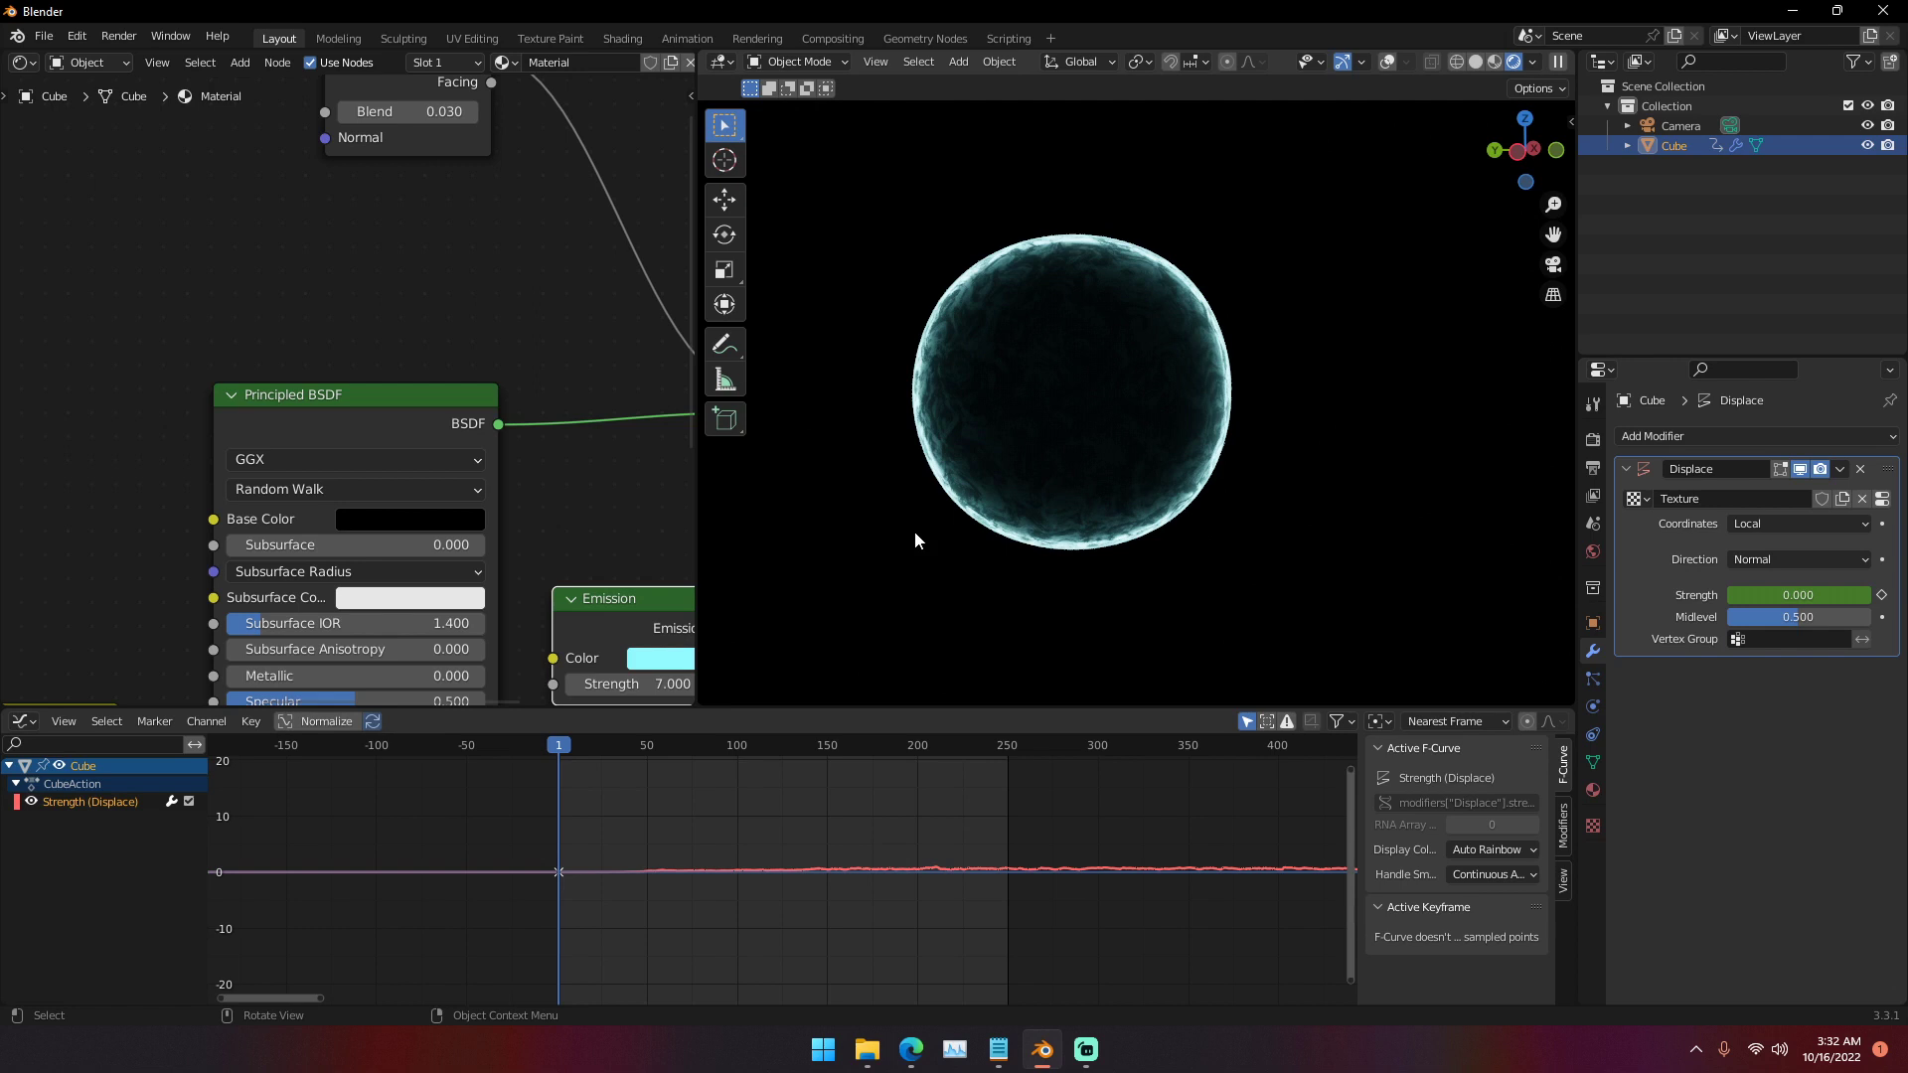
key("space")
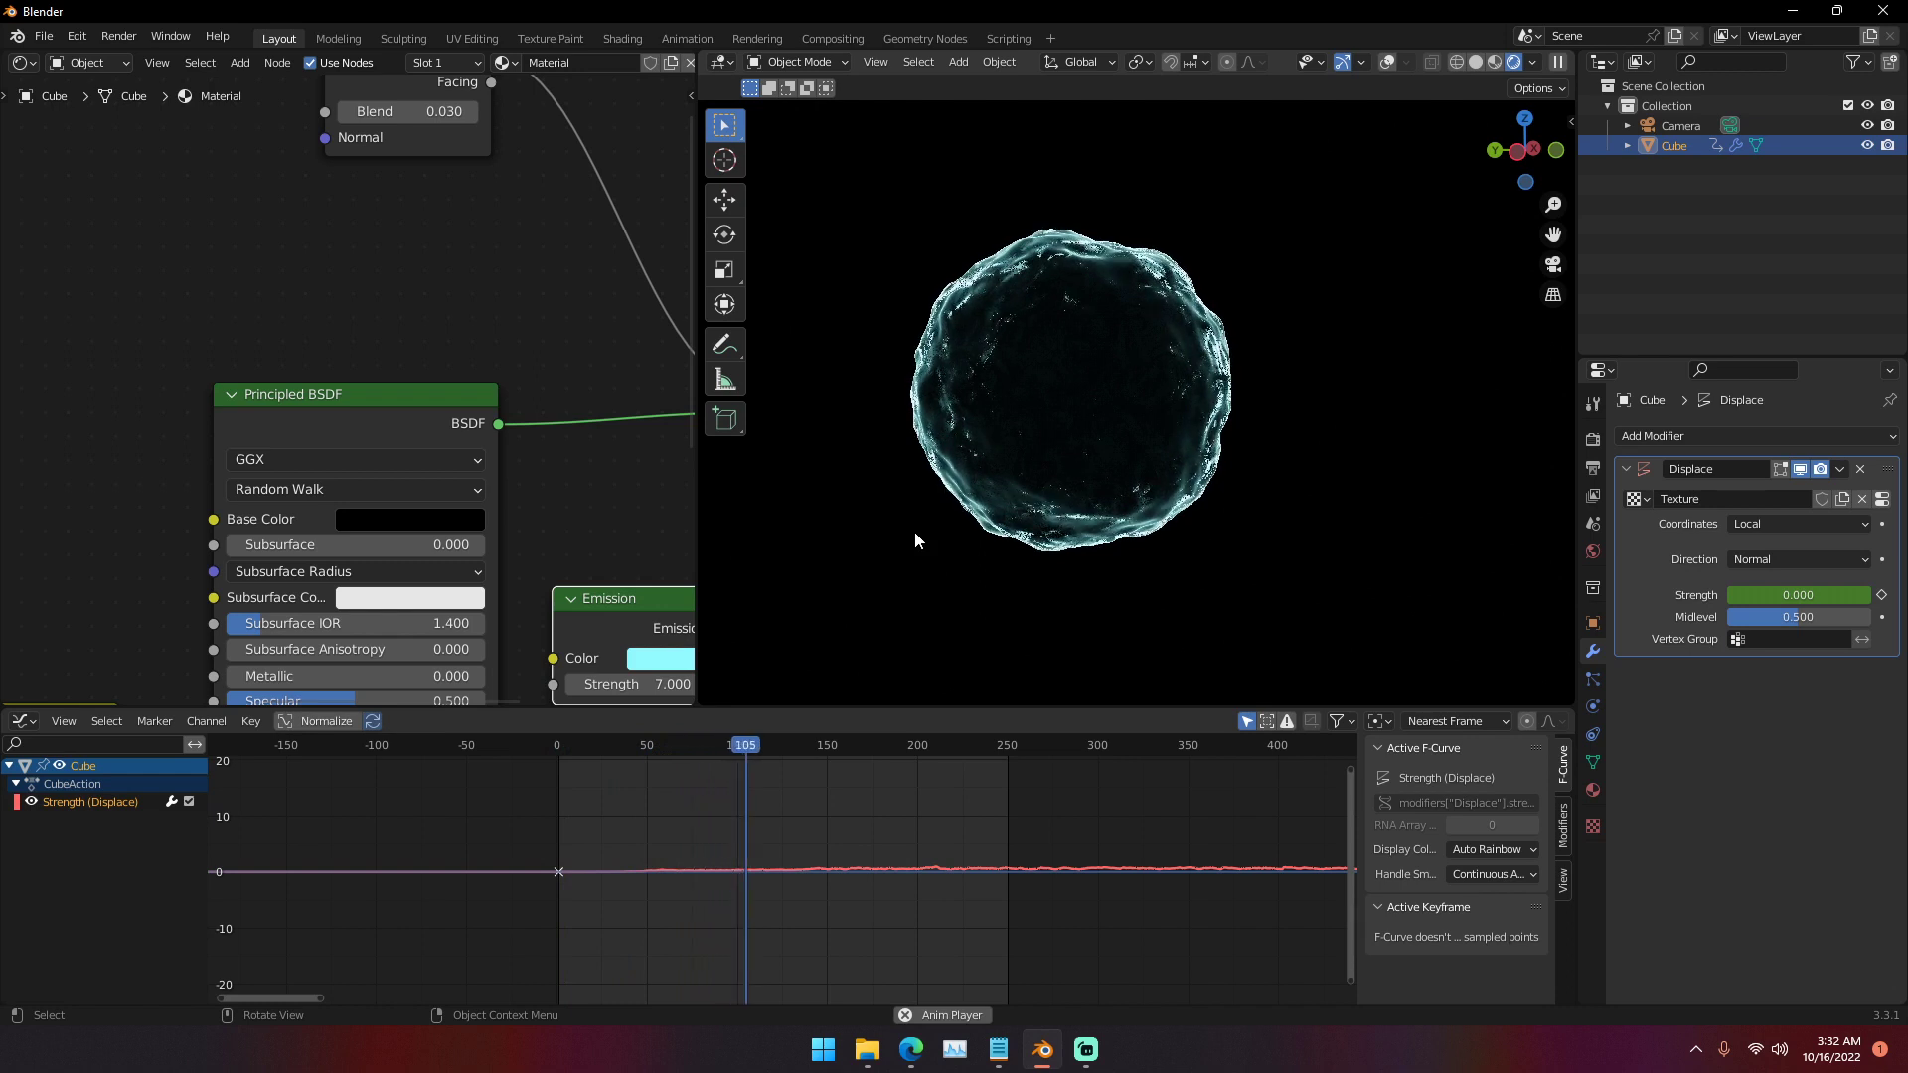
key("space")
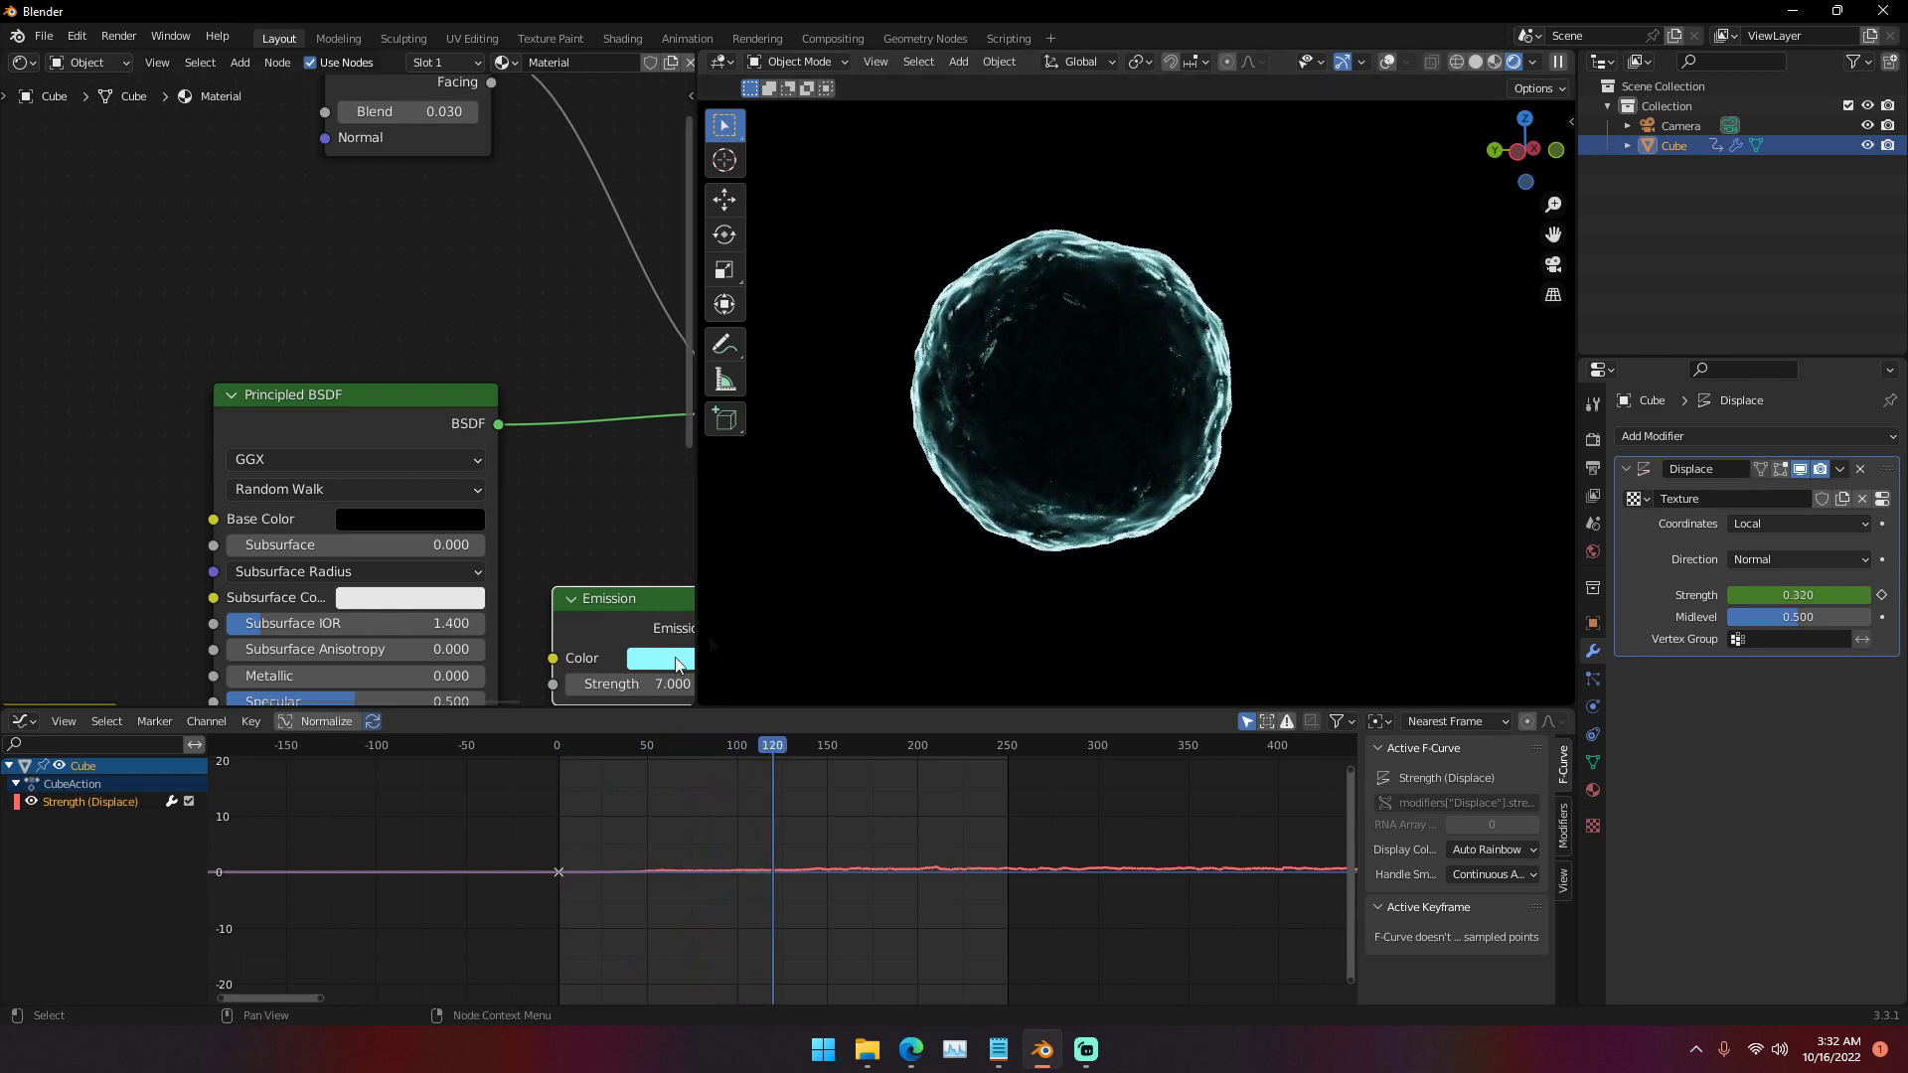
left_click(557, 745)
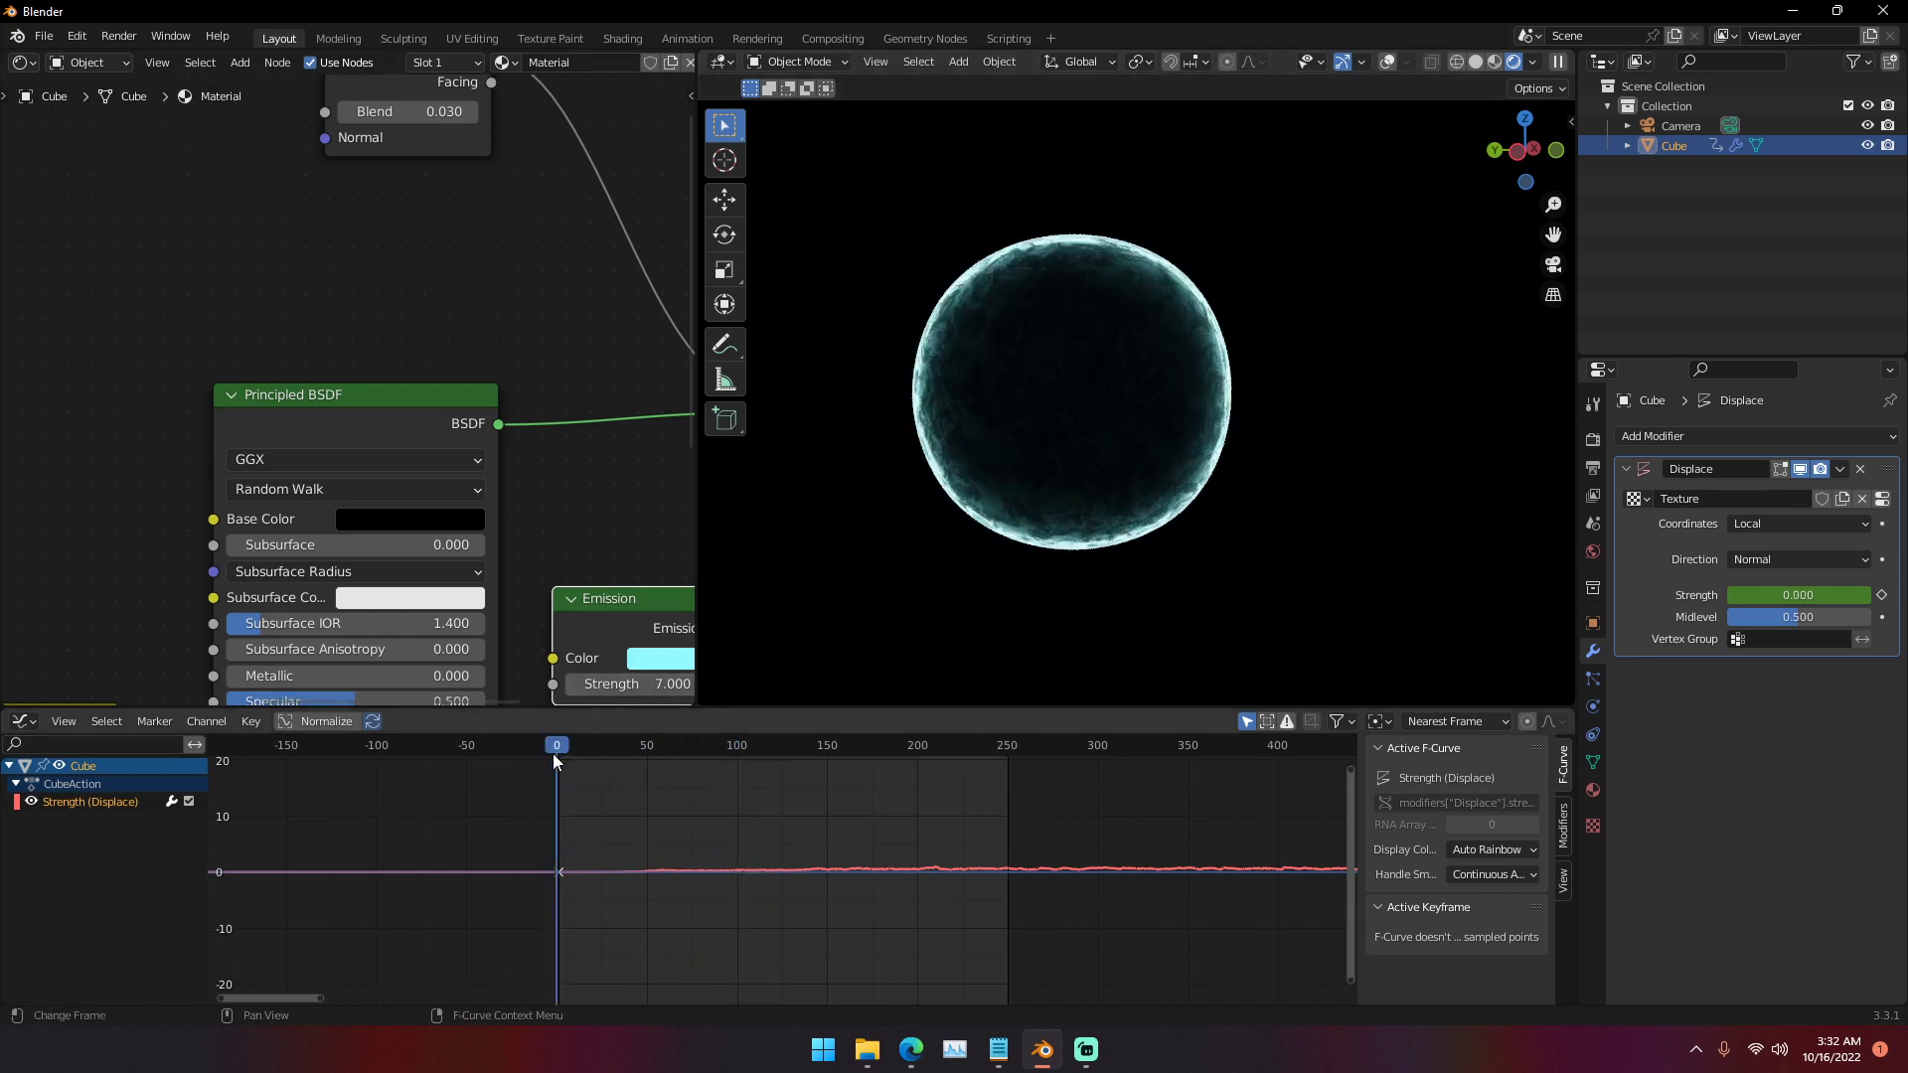
- Add the Elport Revival mp3 from Downloads as a sound strip in the Video Sequencer
left_click(21, 724)
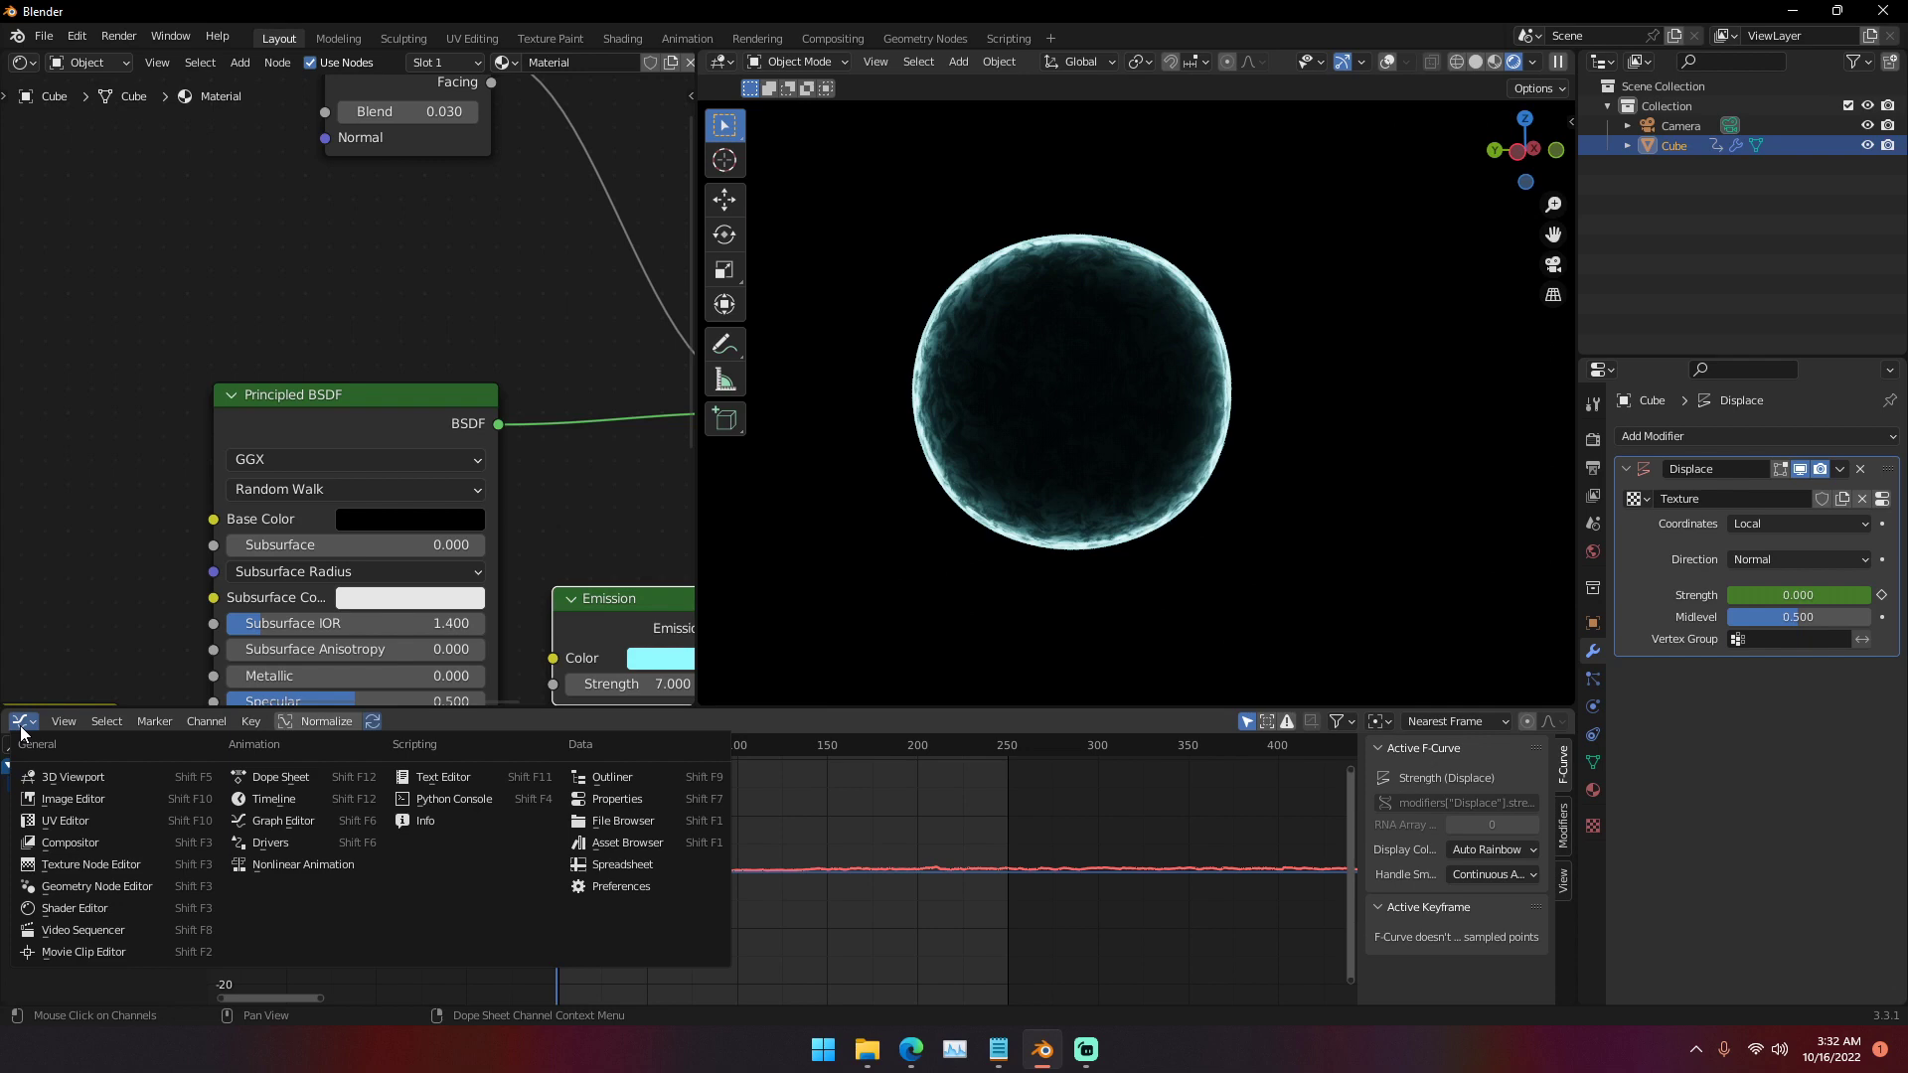
left_click(77, 930)
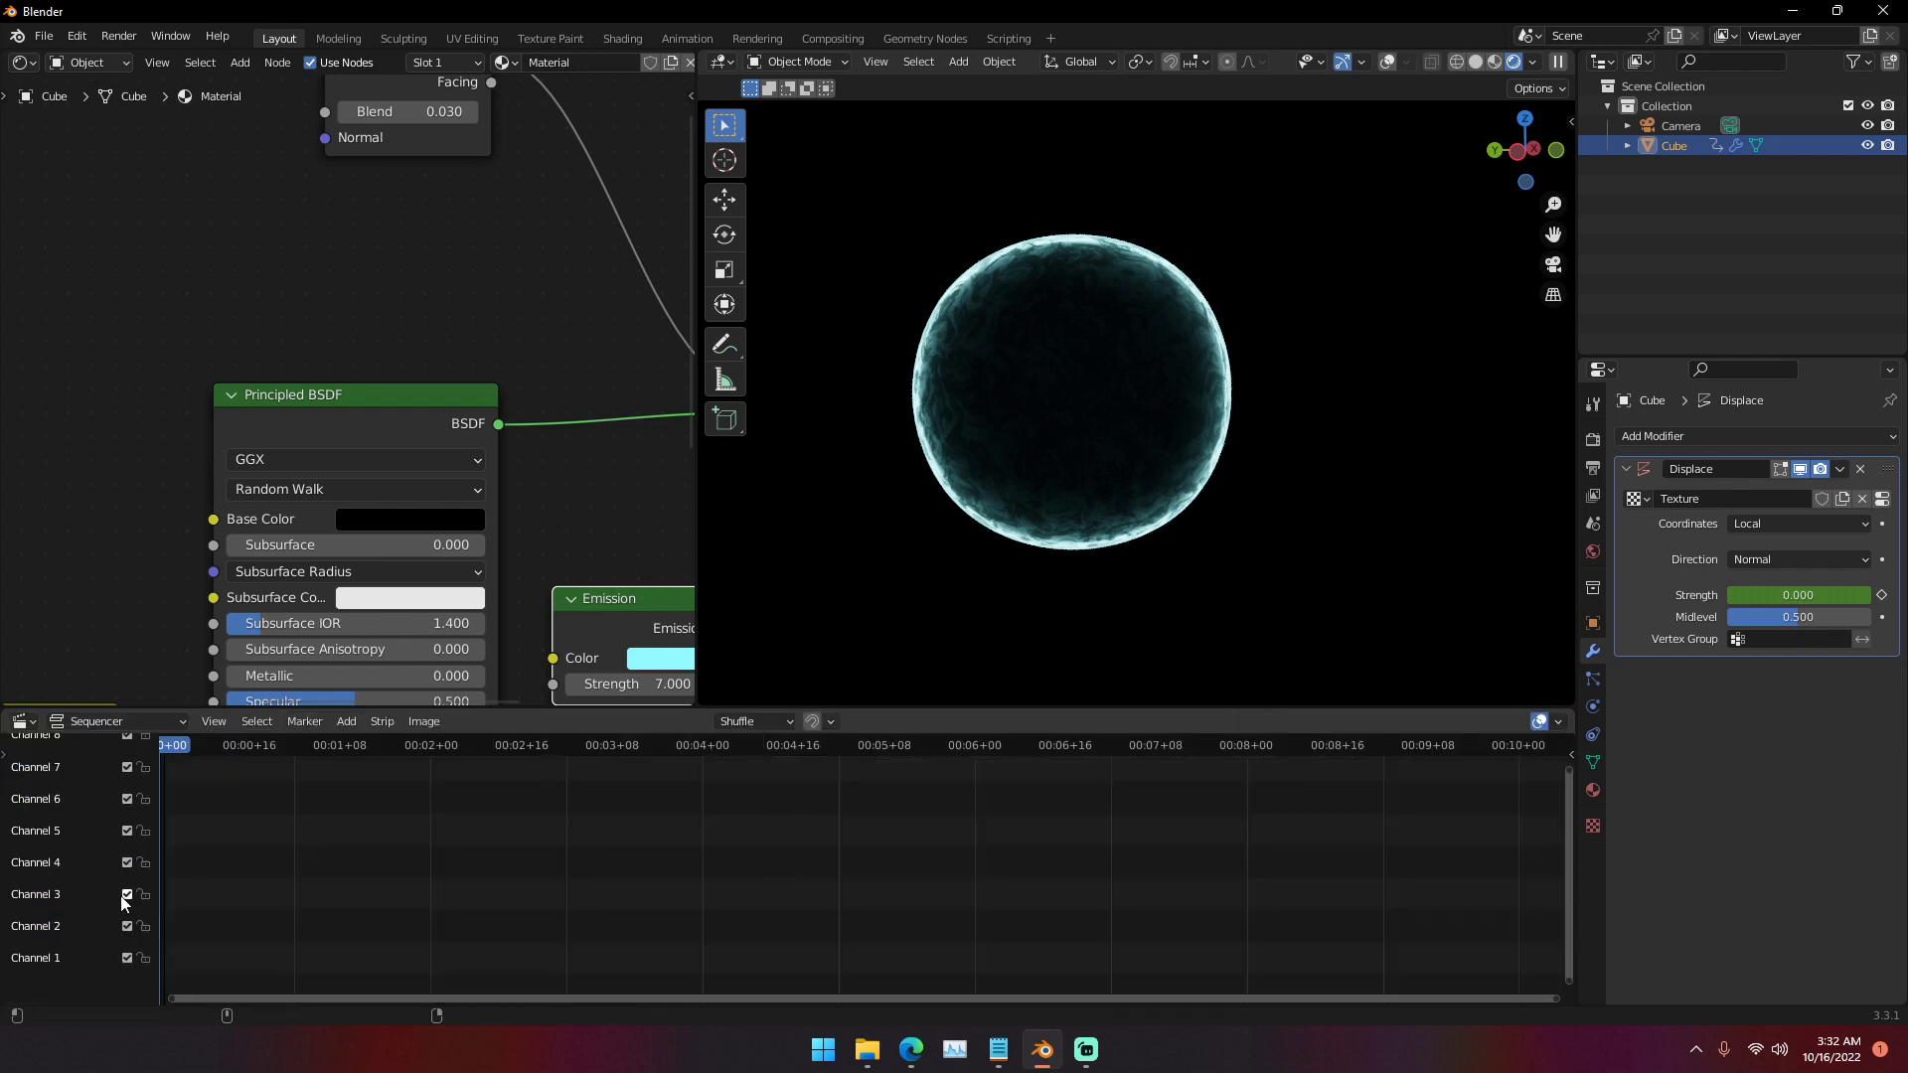
left_click(344, 723)
left_click(373, 827)
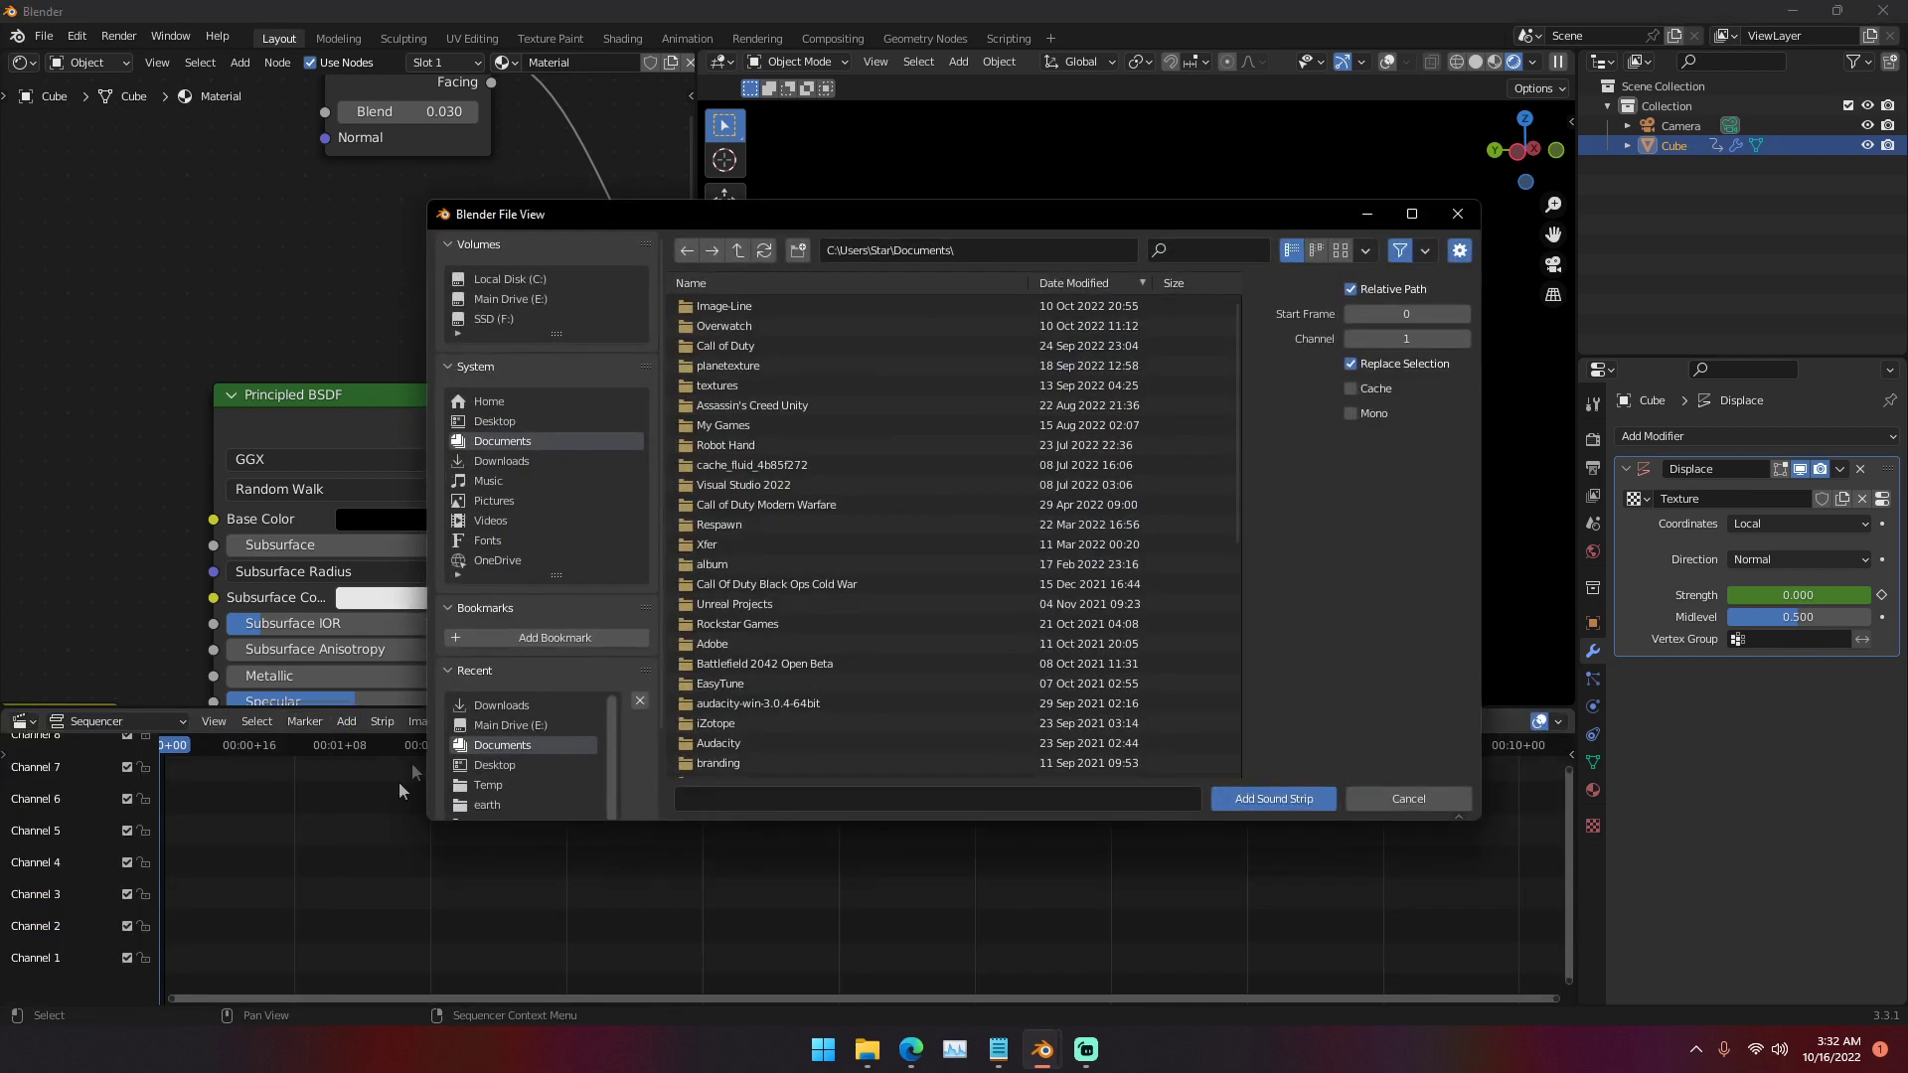
left_click(501, 461)
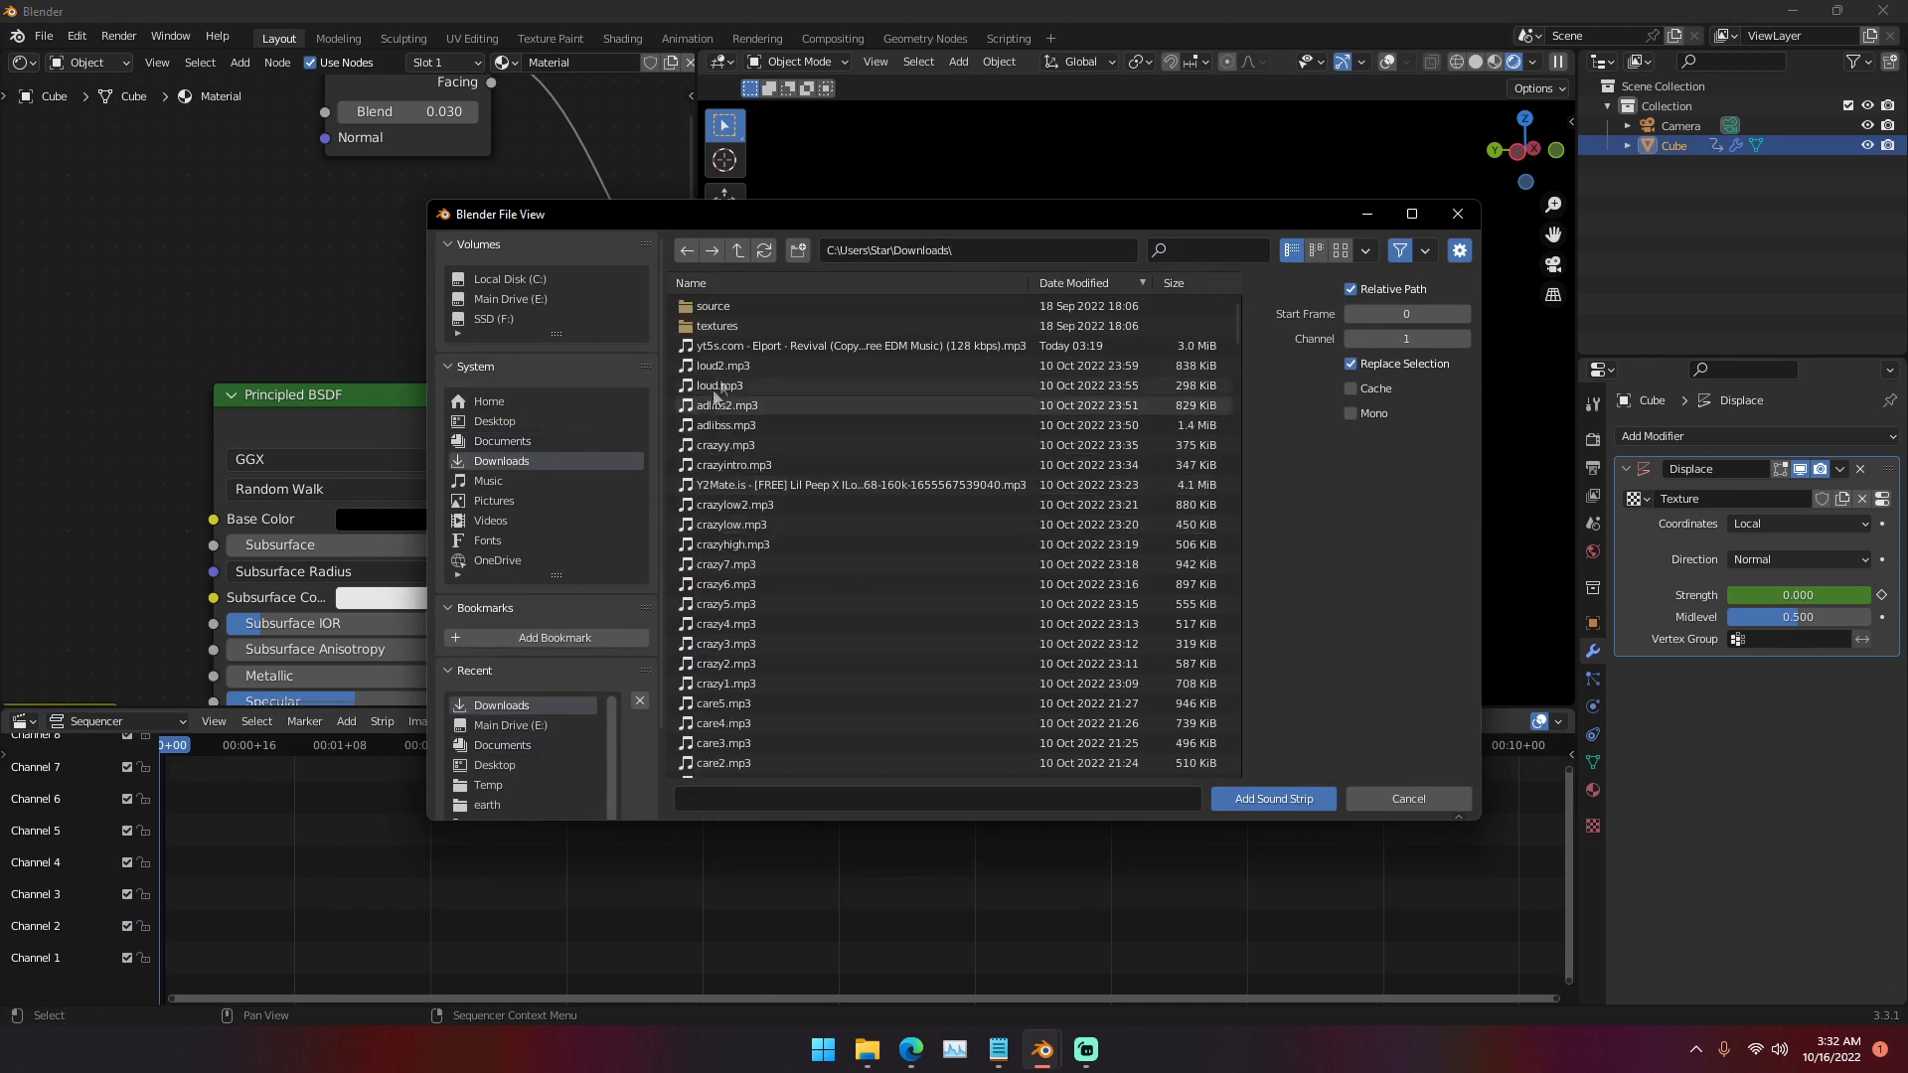
double_click(741, 344)
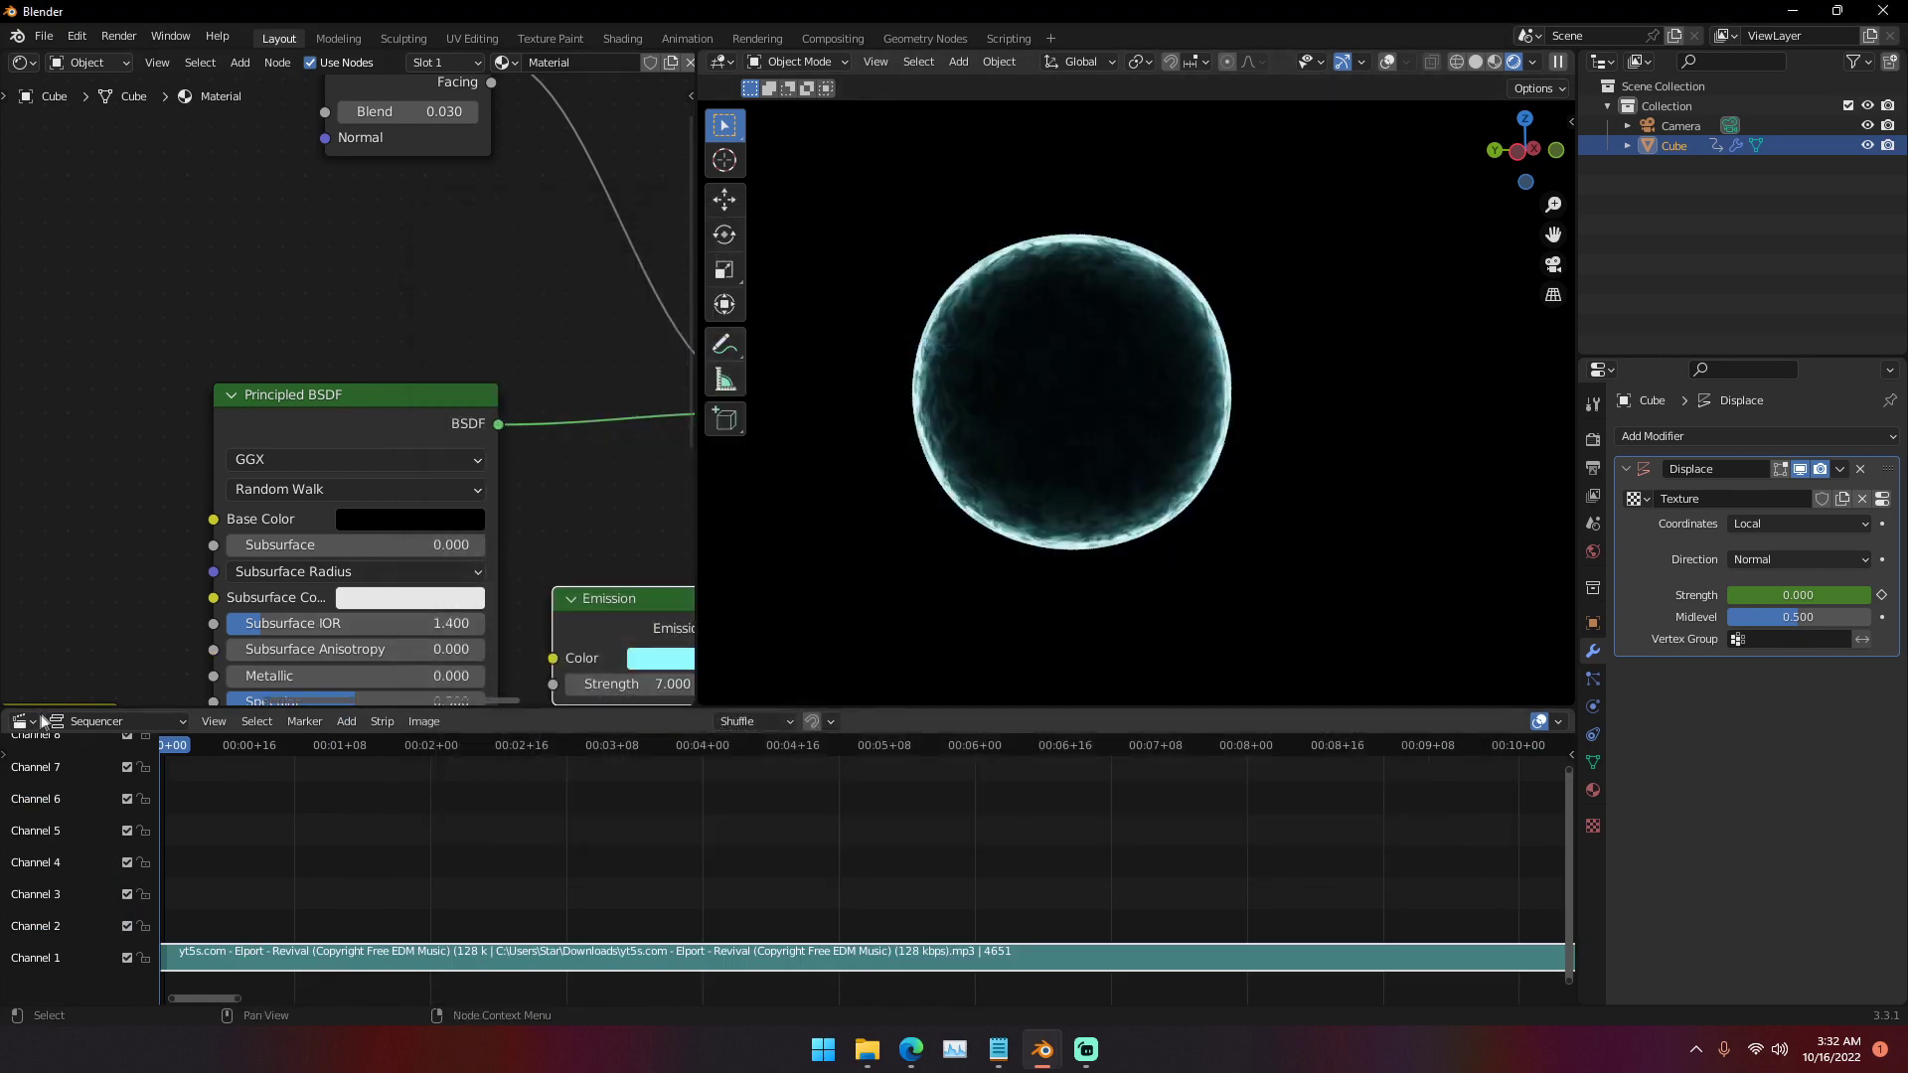
- Return the bottom area to the Graph Editor and play the animation with the song
left_click(23, 721)
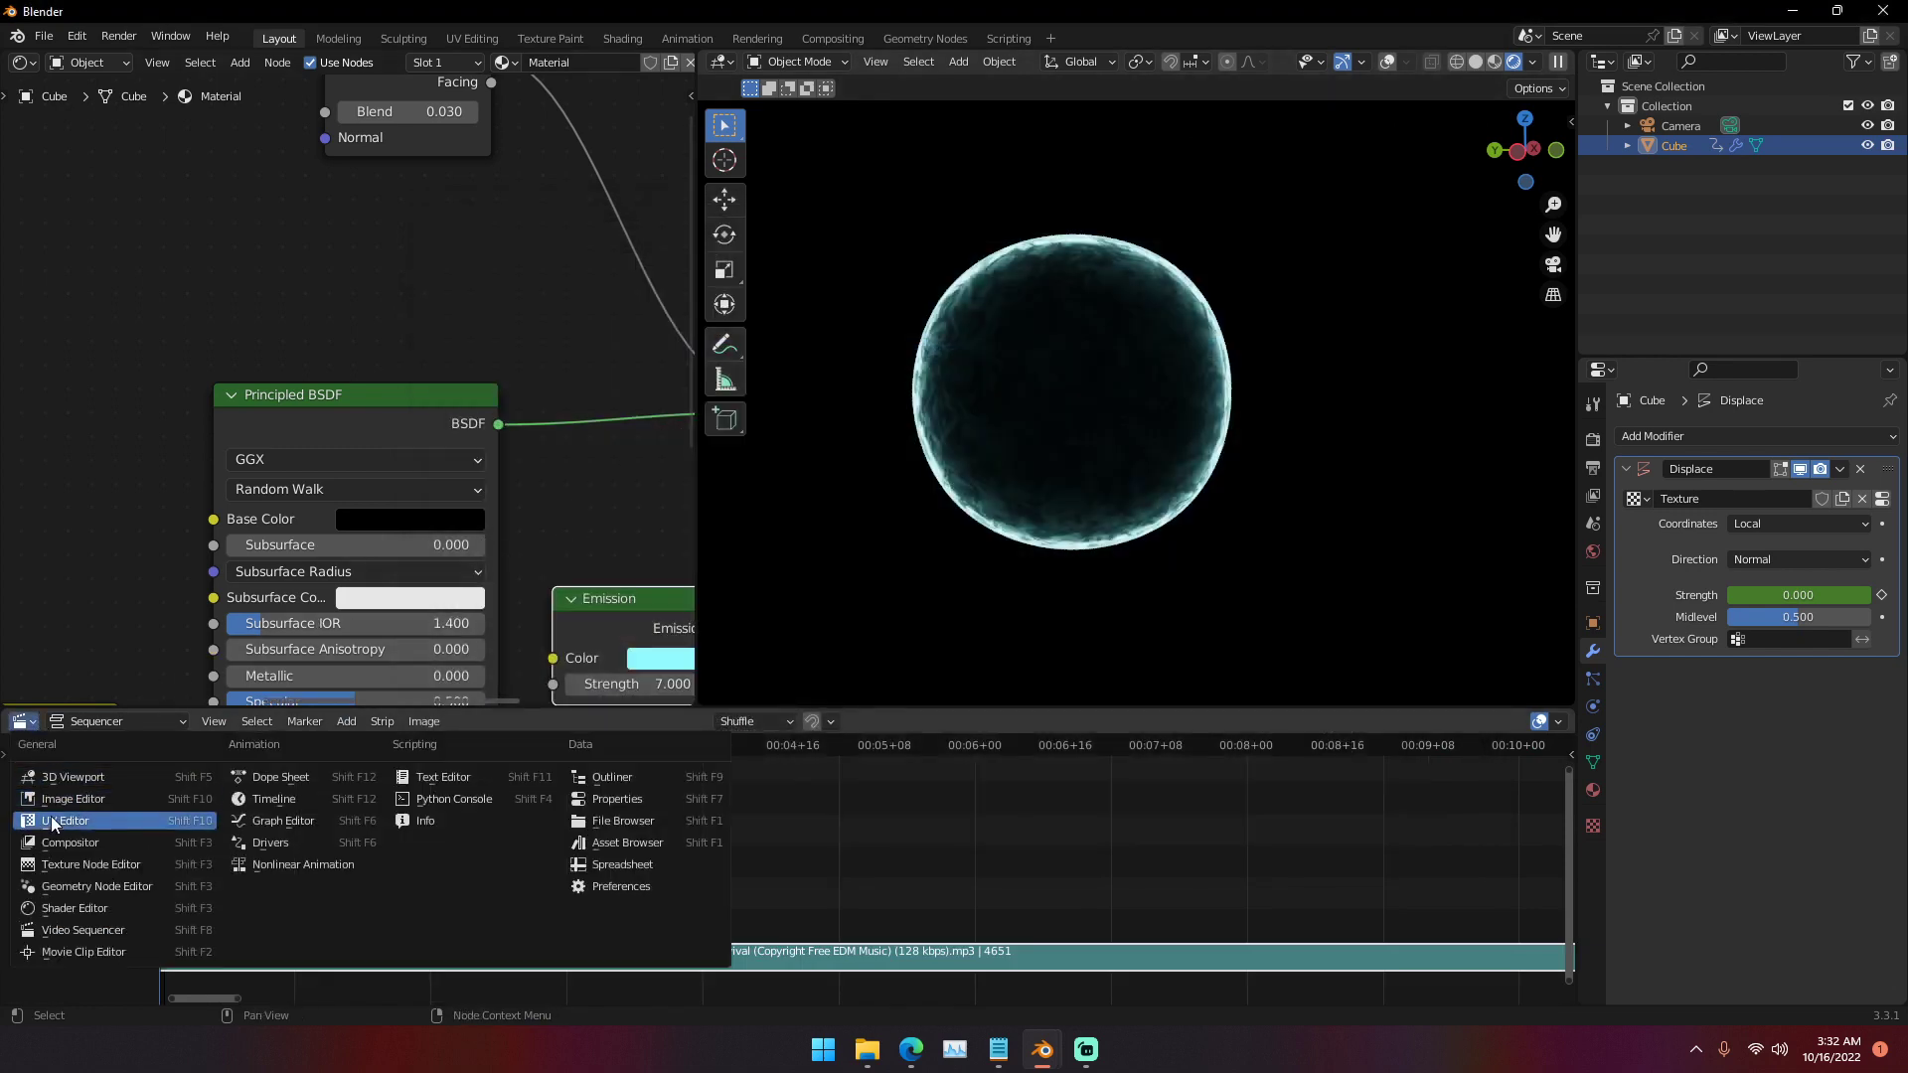
left_click(262, 823)
key("space")
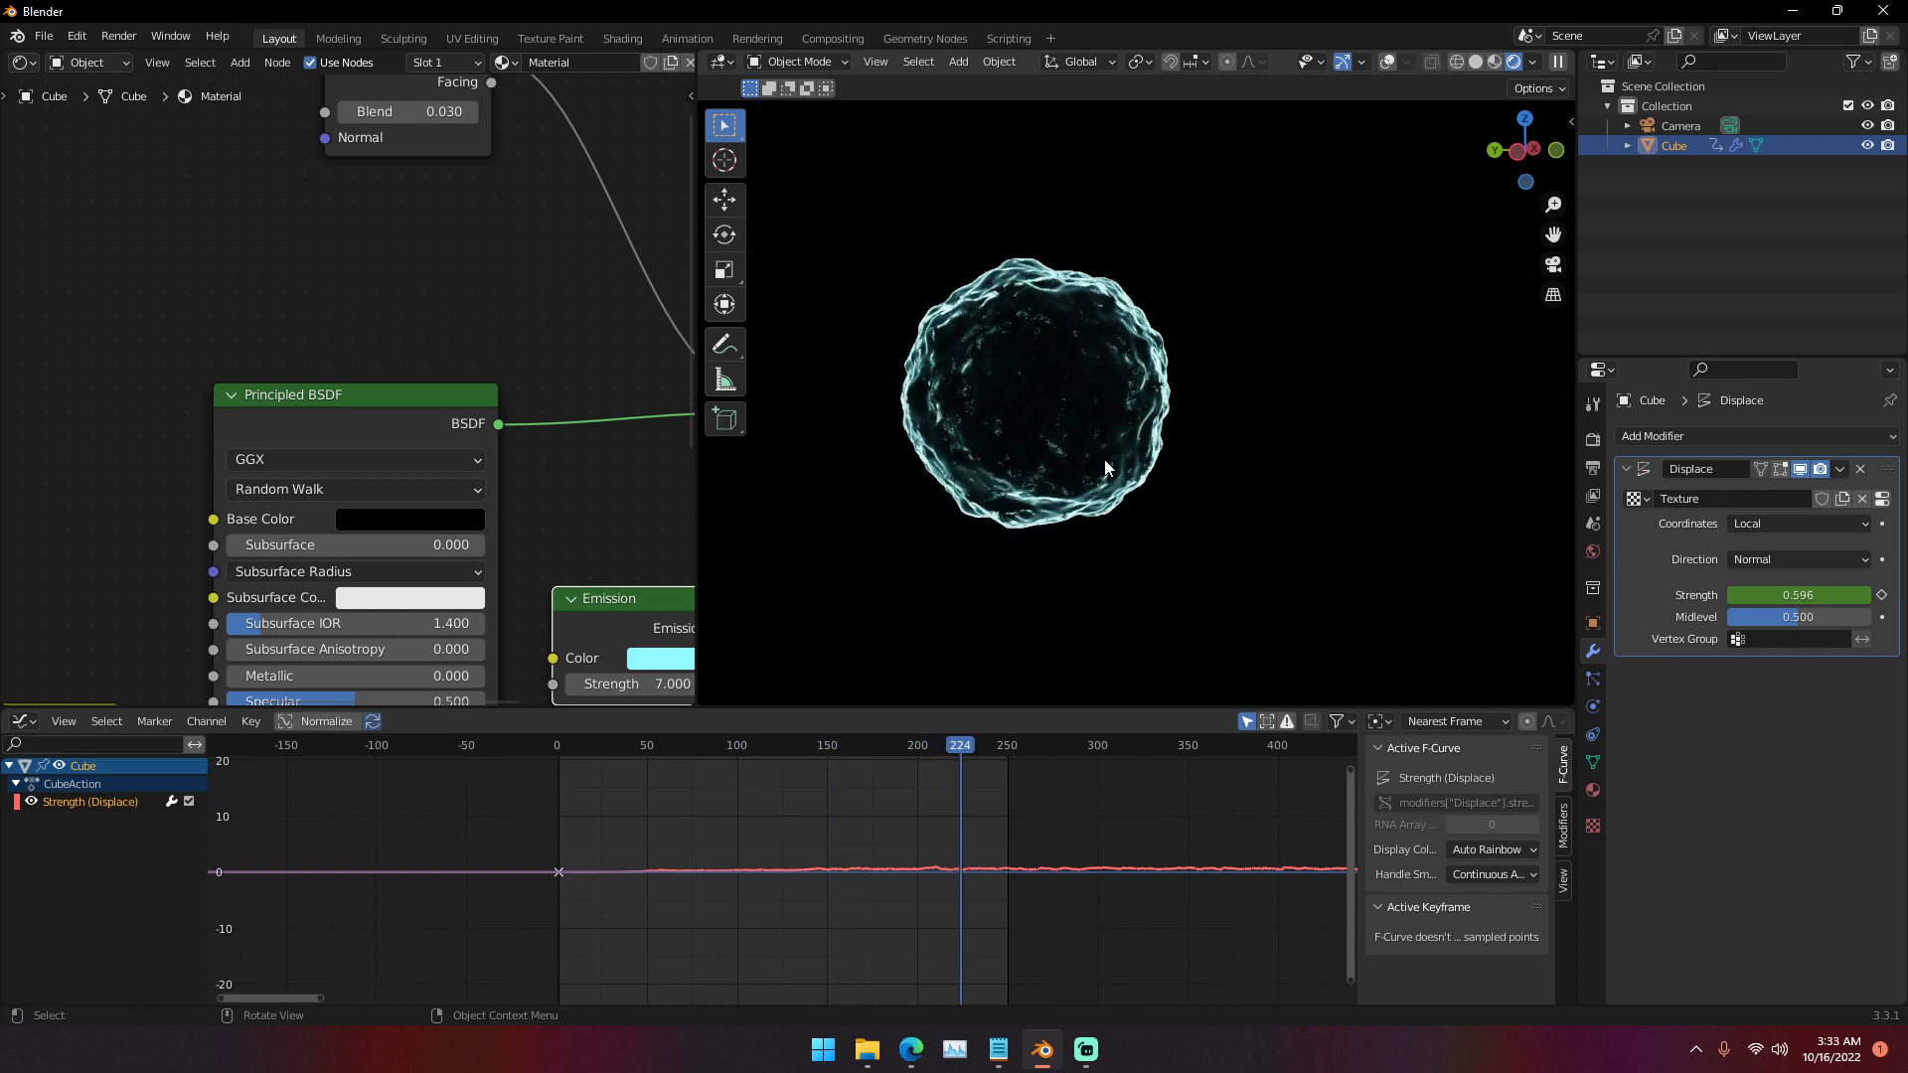
- Jump to frame 0, then to frame 250, the current end of the range
scroll(1111, 821, "down", 2)
scroll(1112, 821, "up", 4)
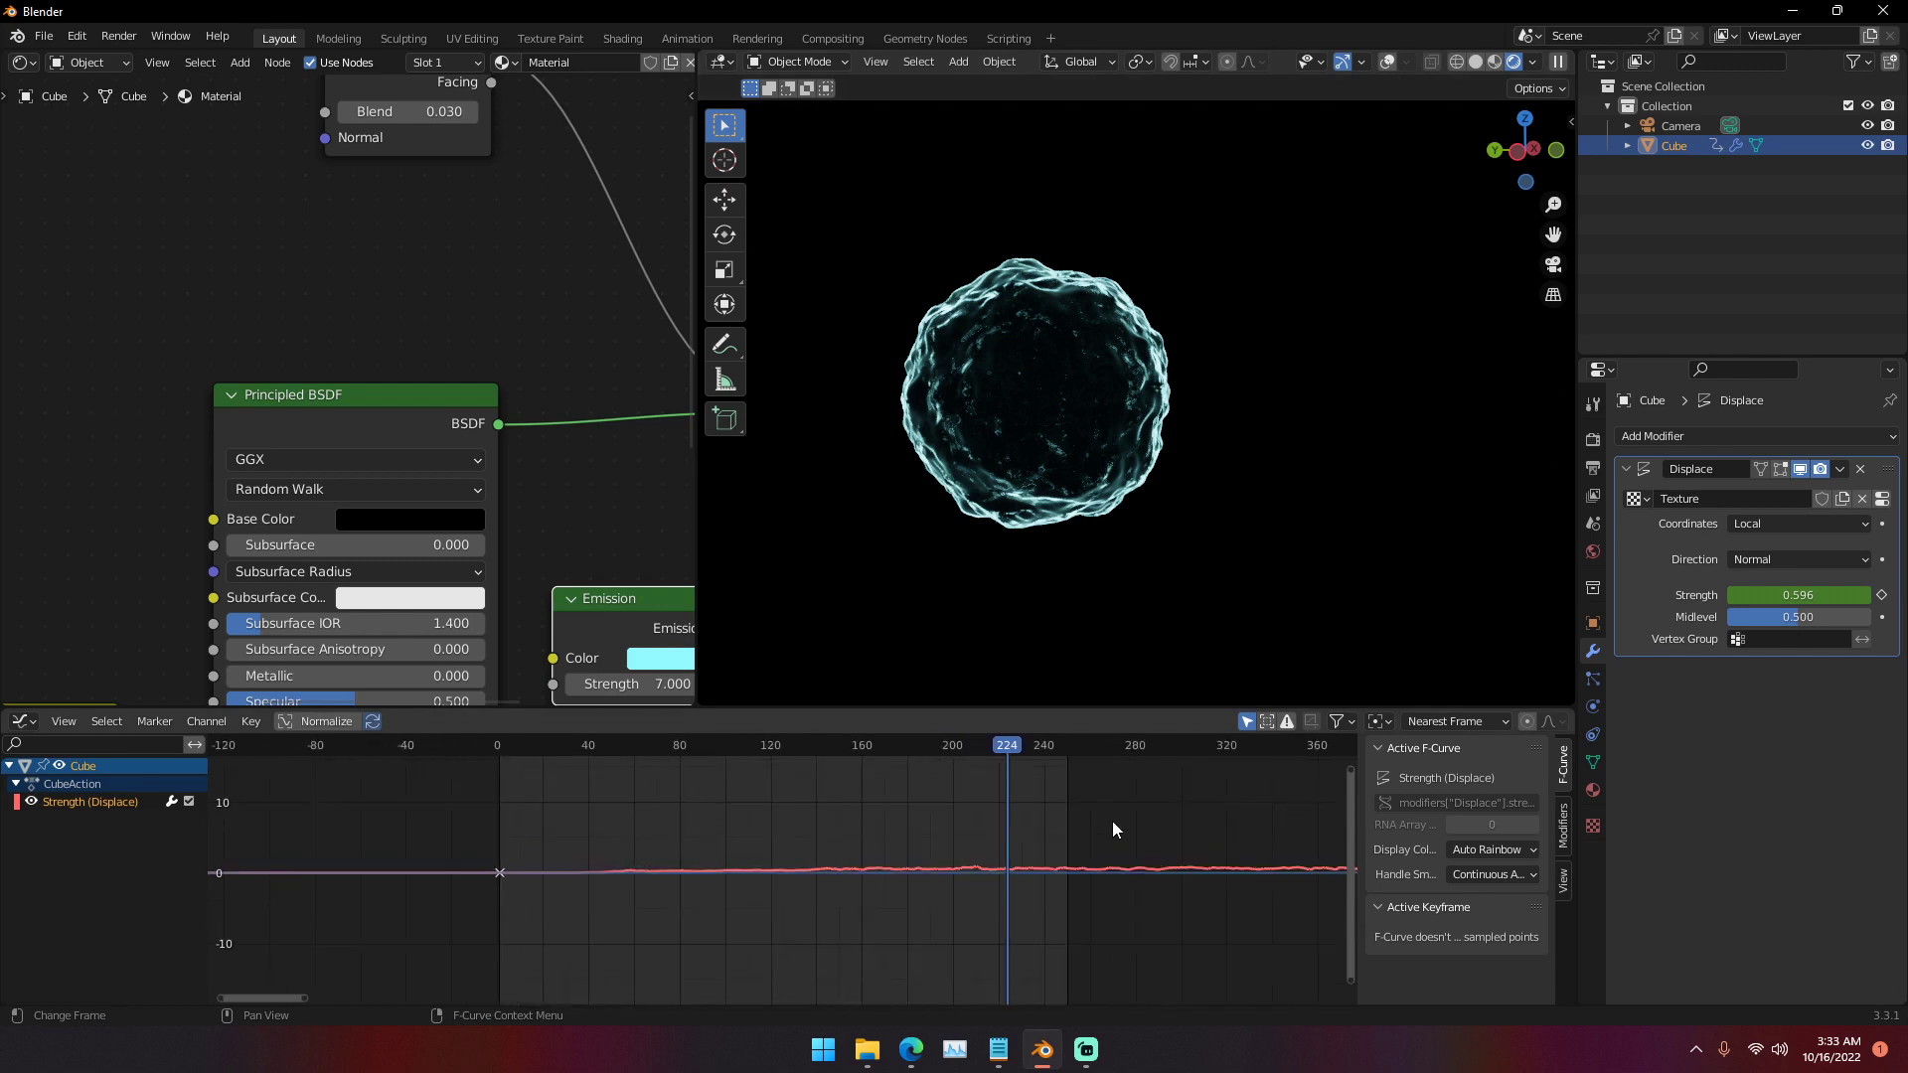
left_click(1070, 747)
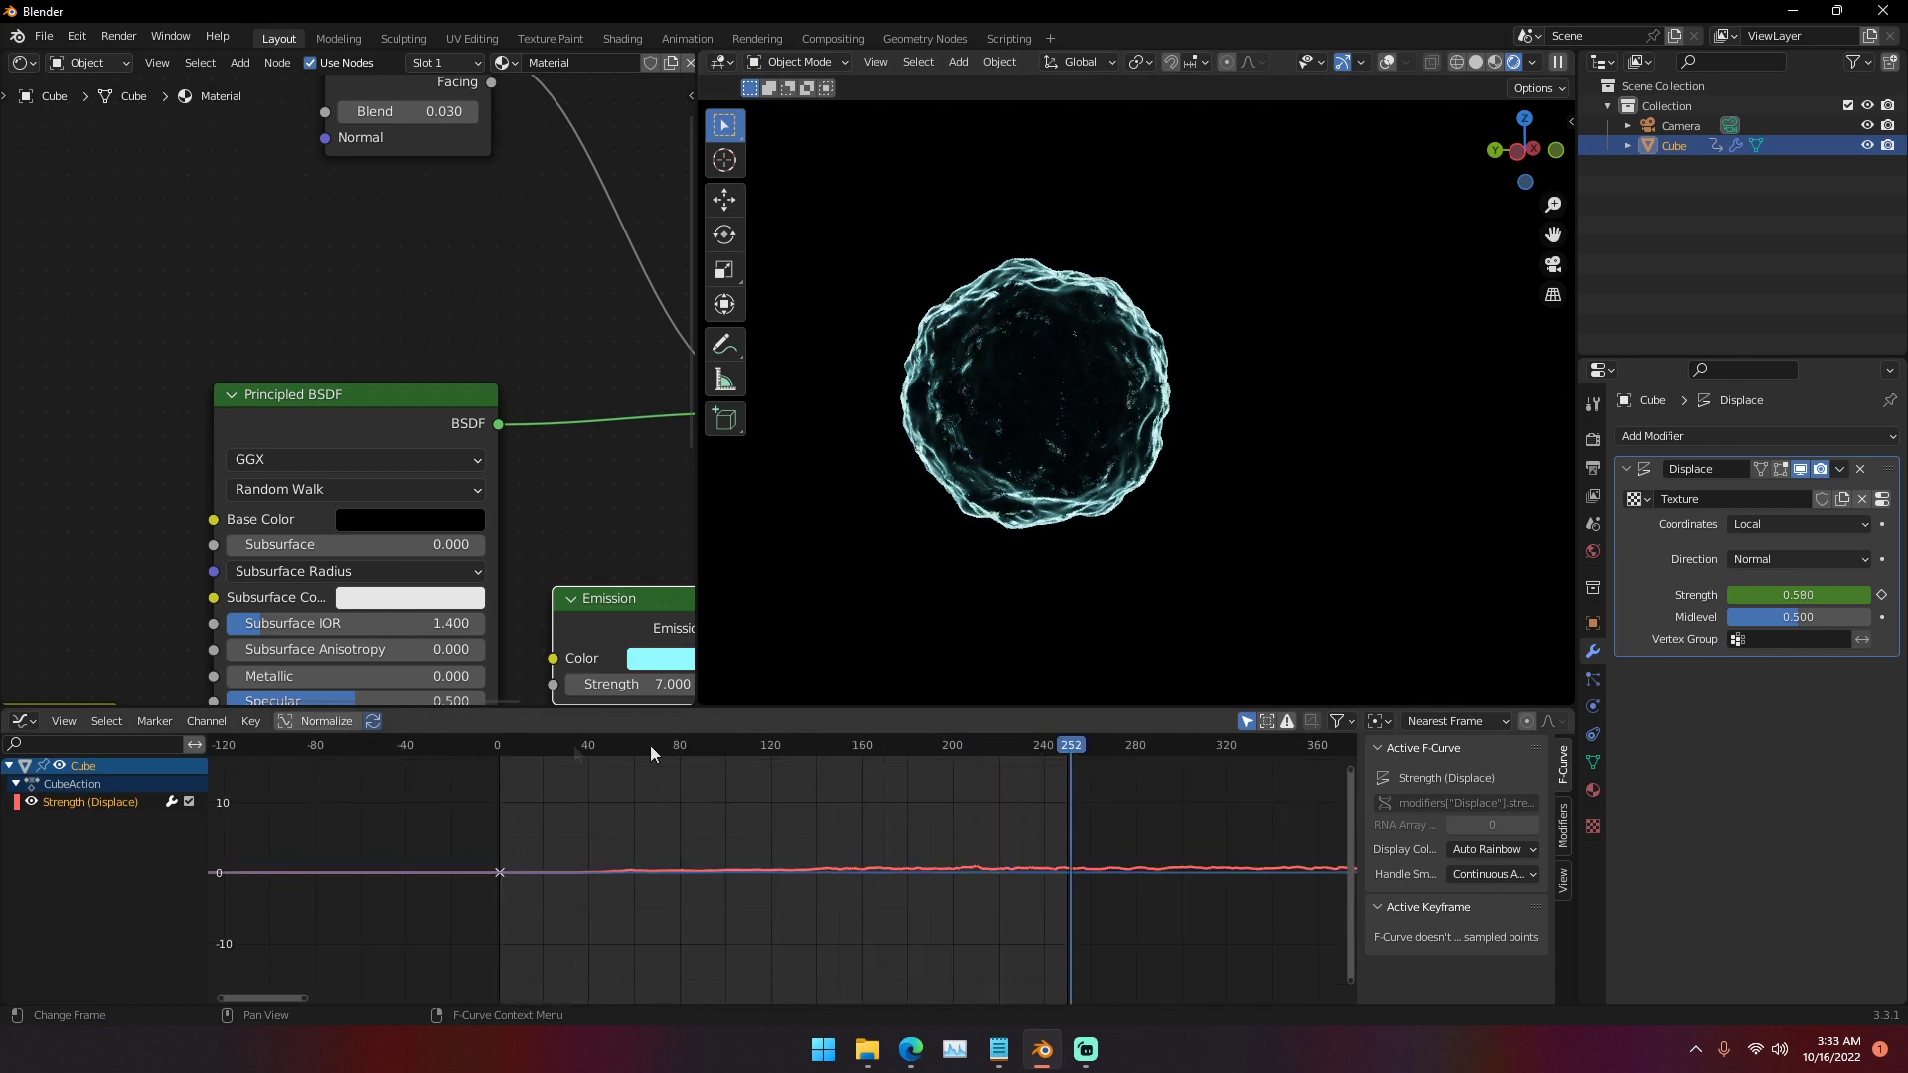
left_click(485, 743)
left_click(1067, 748)
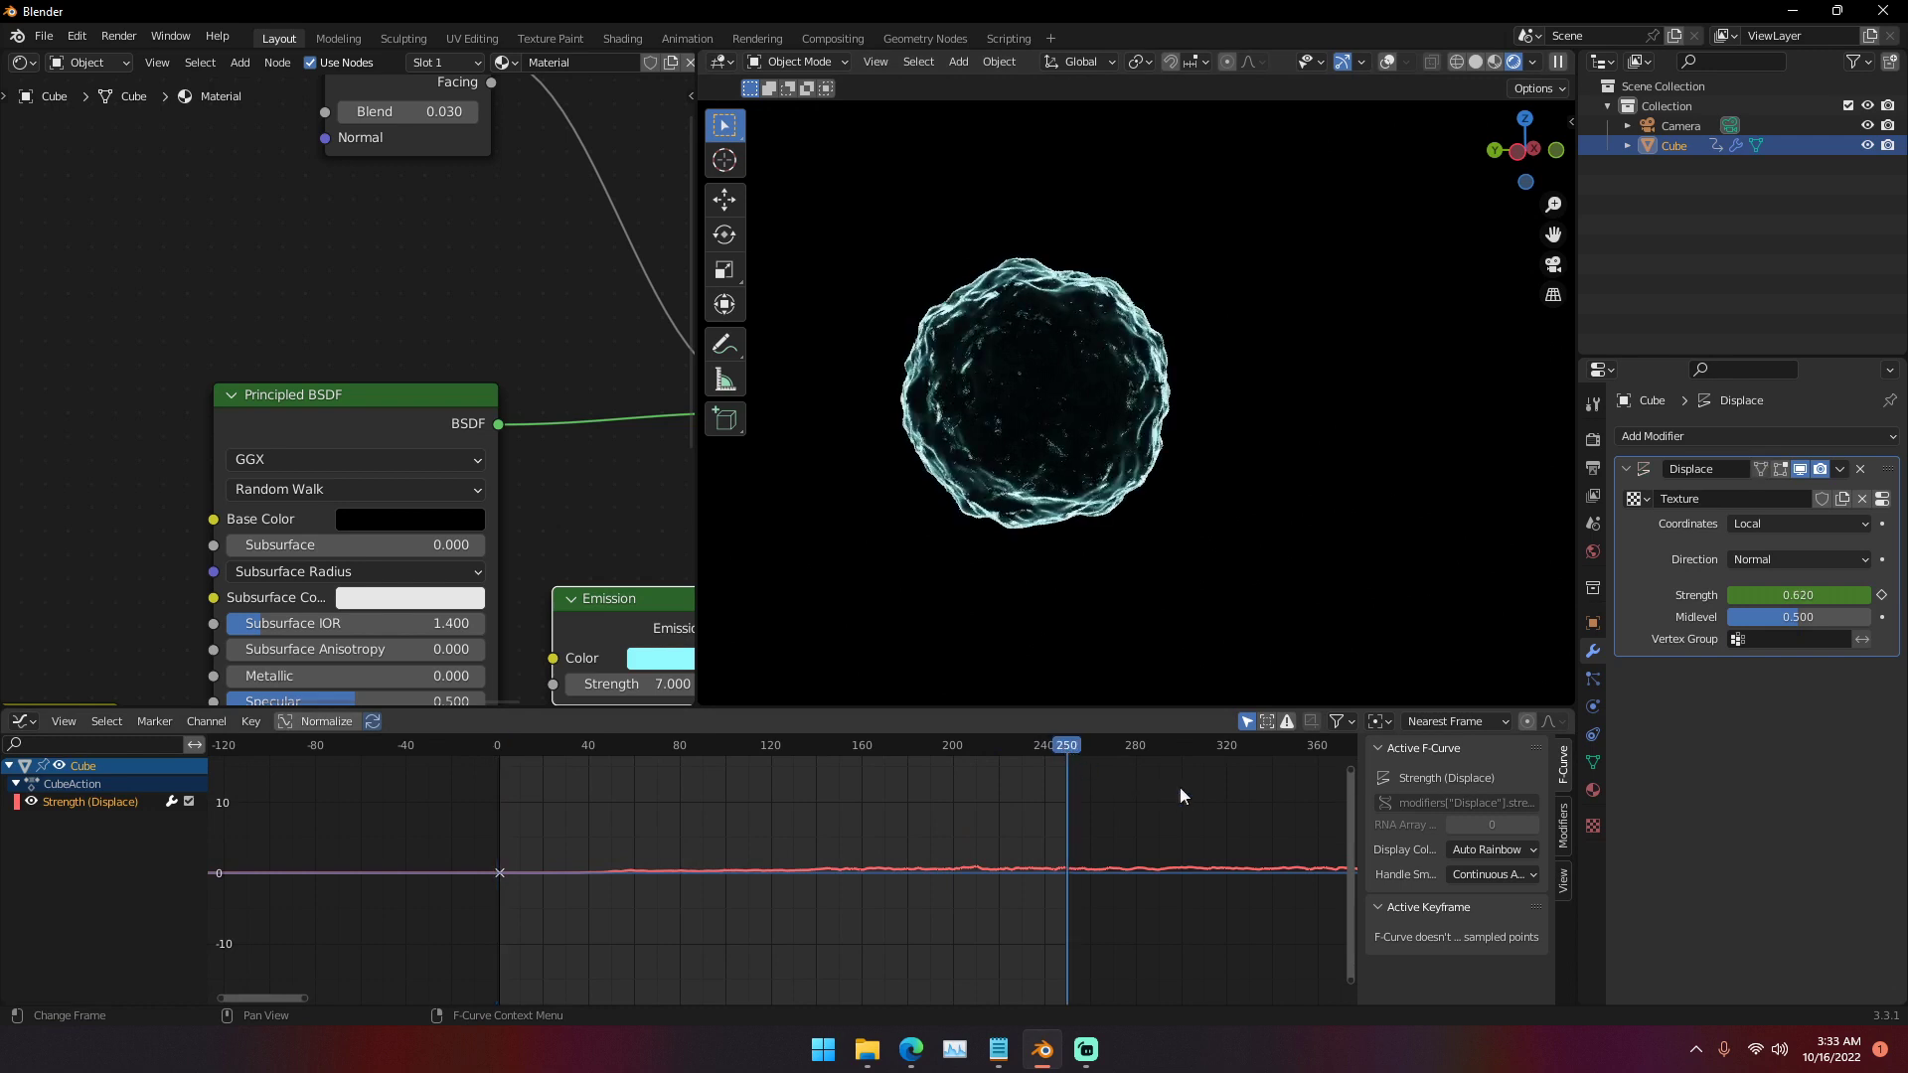
- Zoom the Graph Editor out until the whole baked strength curve past frame 4000 shows
scroll(1061, 795, "up", 1)
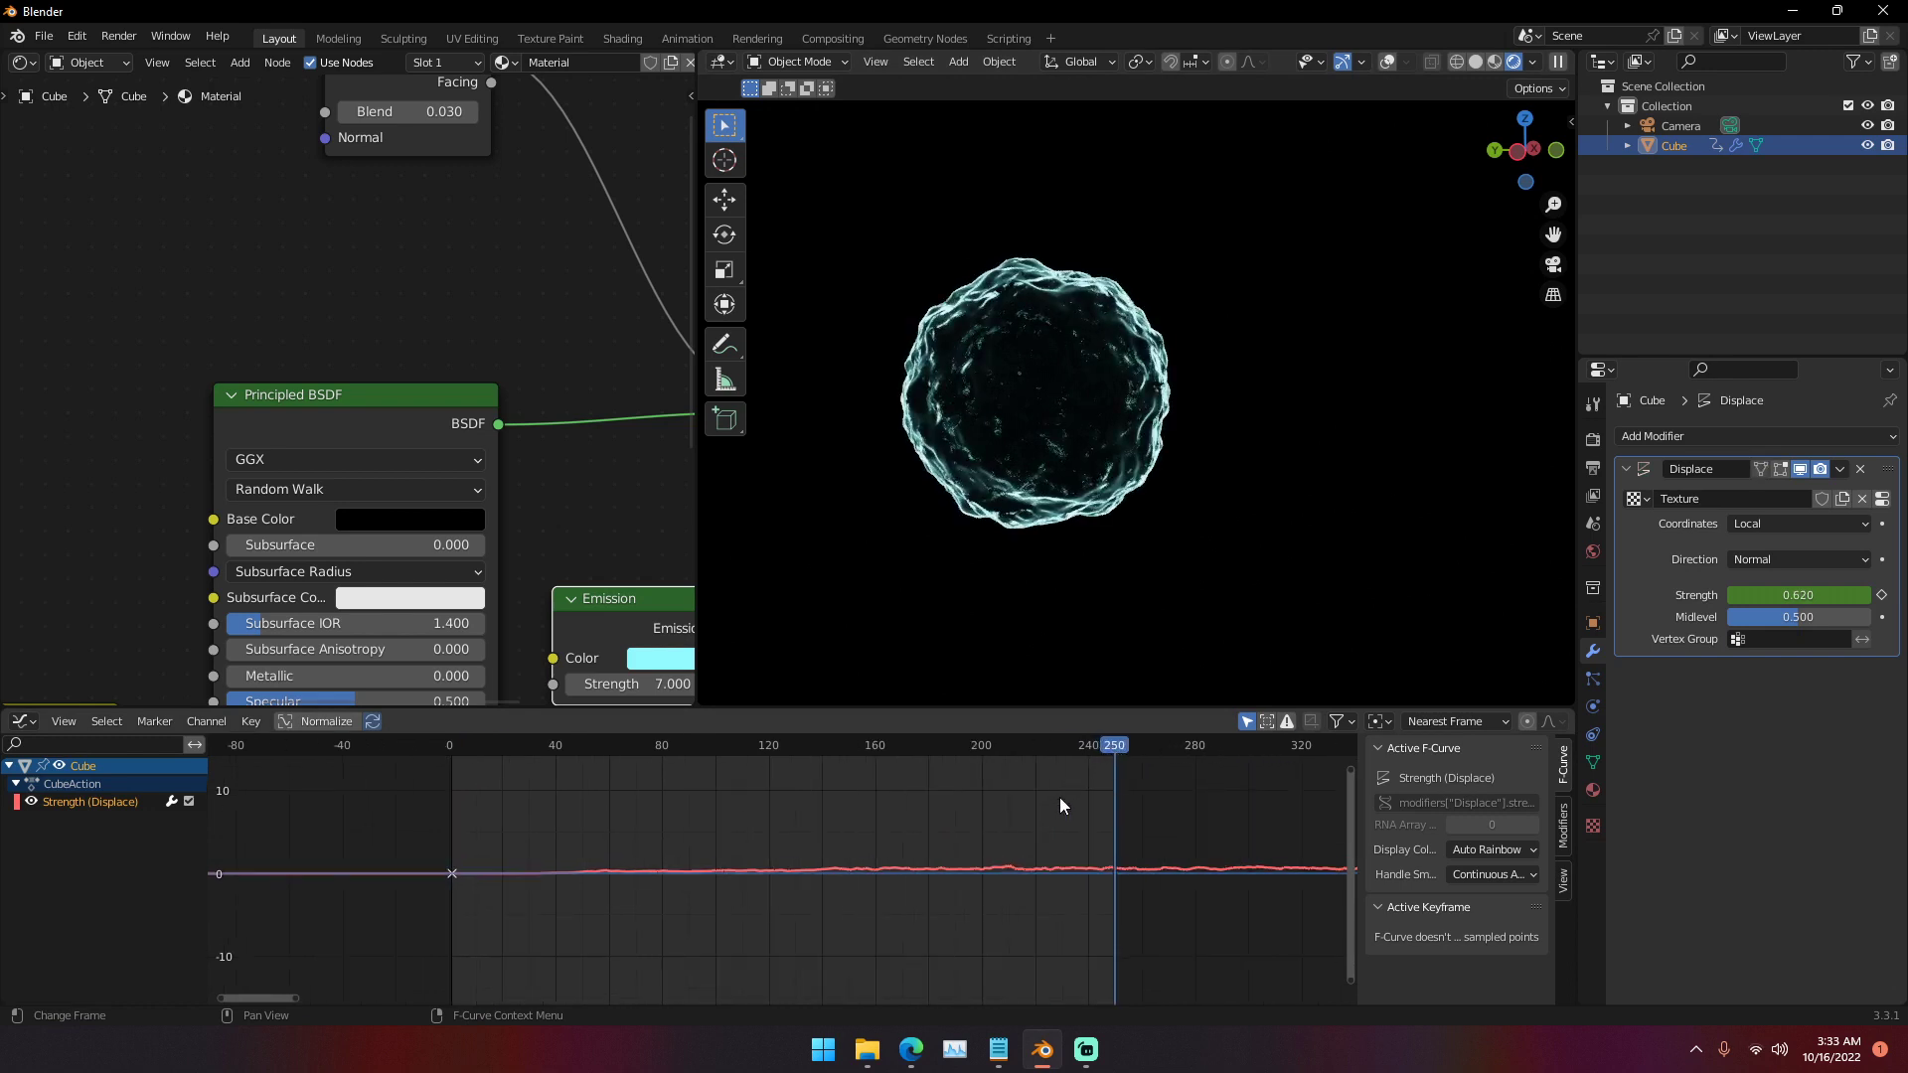
scroll(1061, 800, "down", 7)
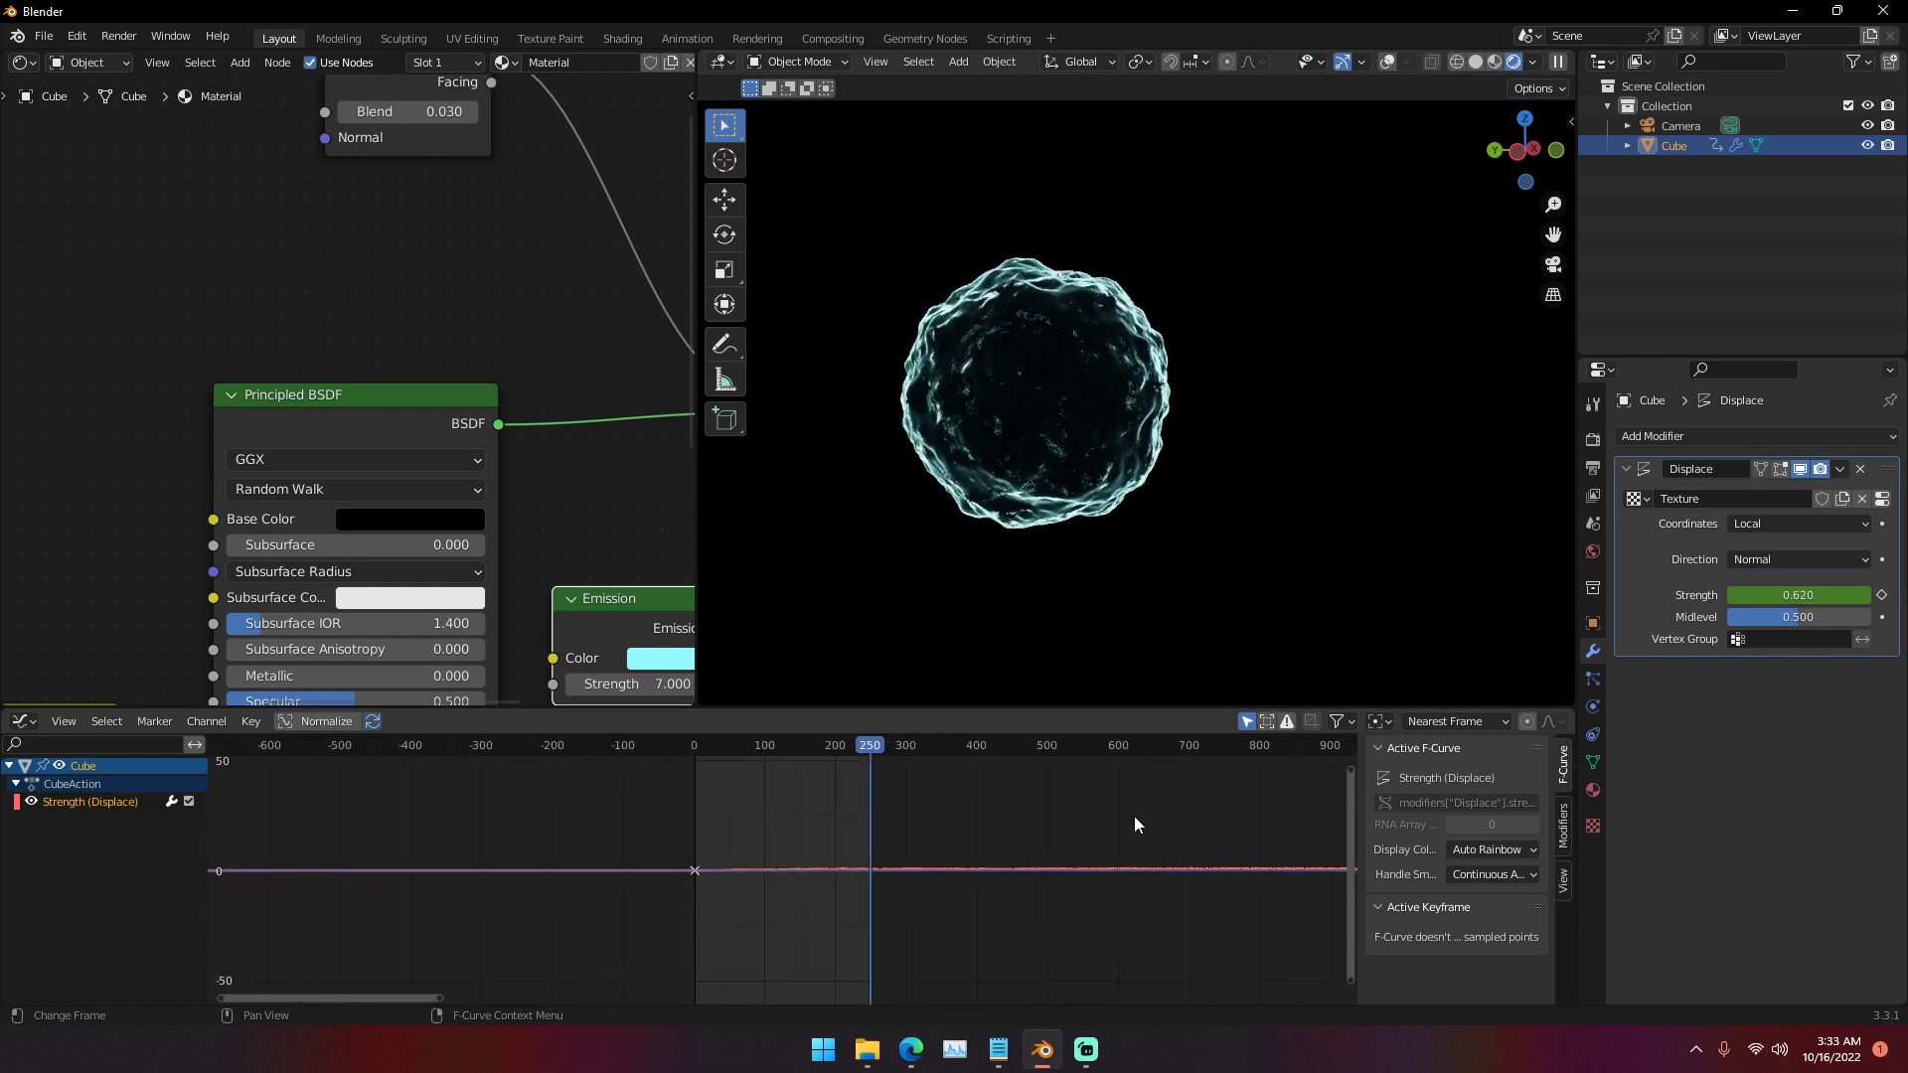
scroll(1135, 815, "up", 3)
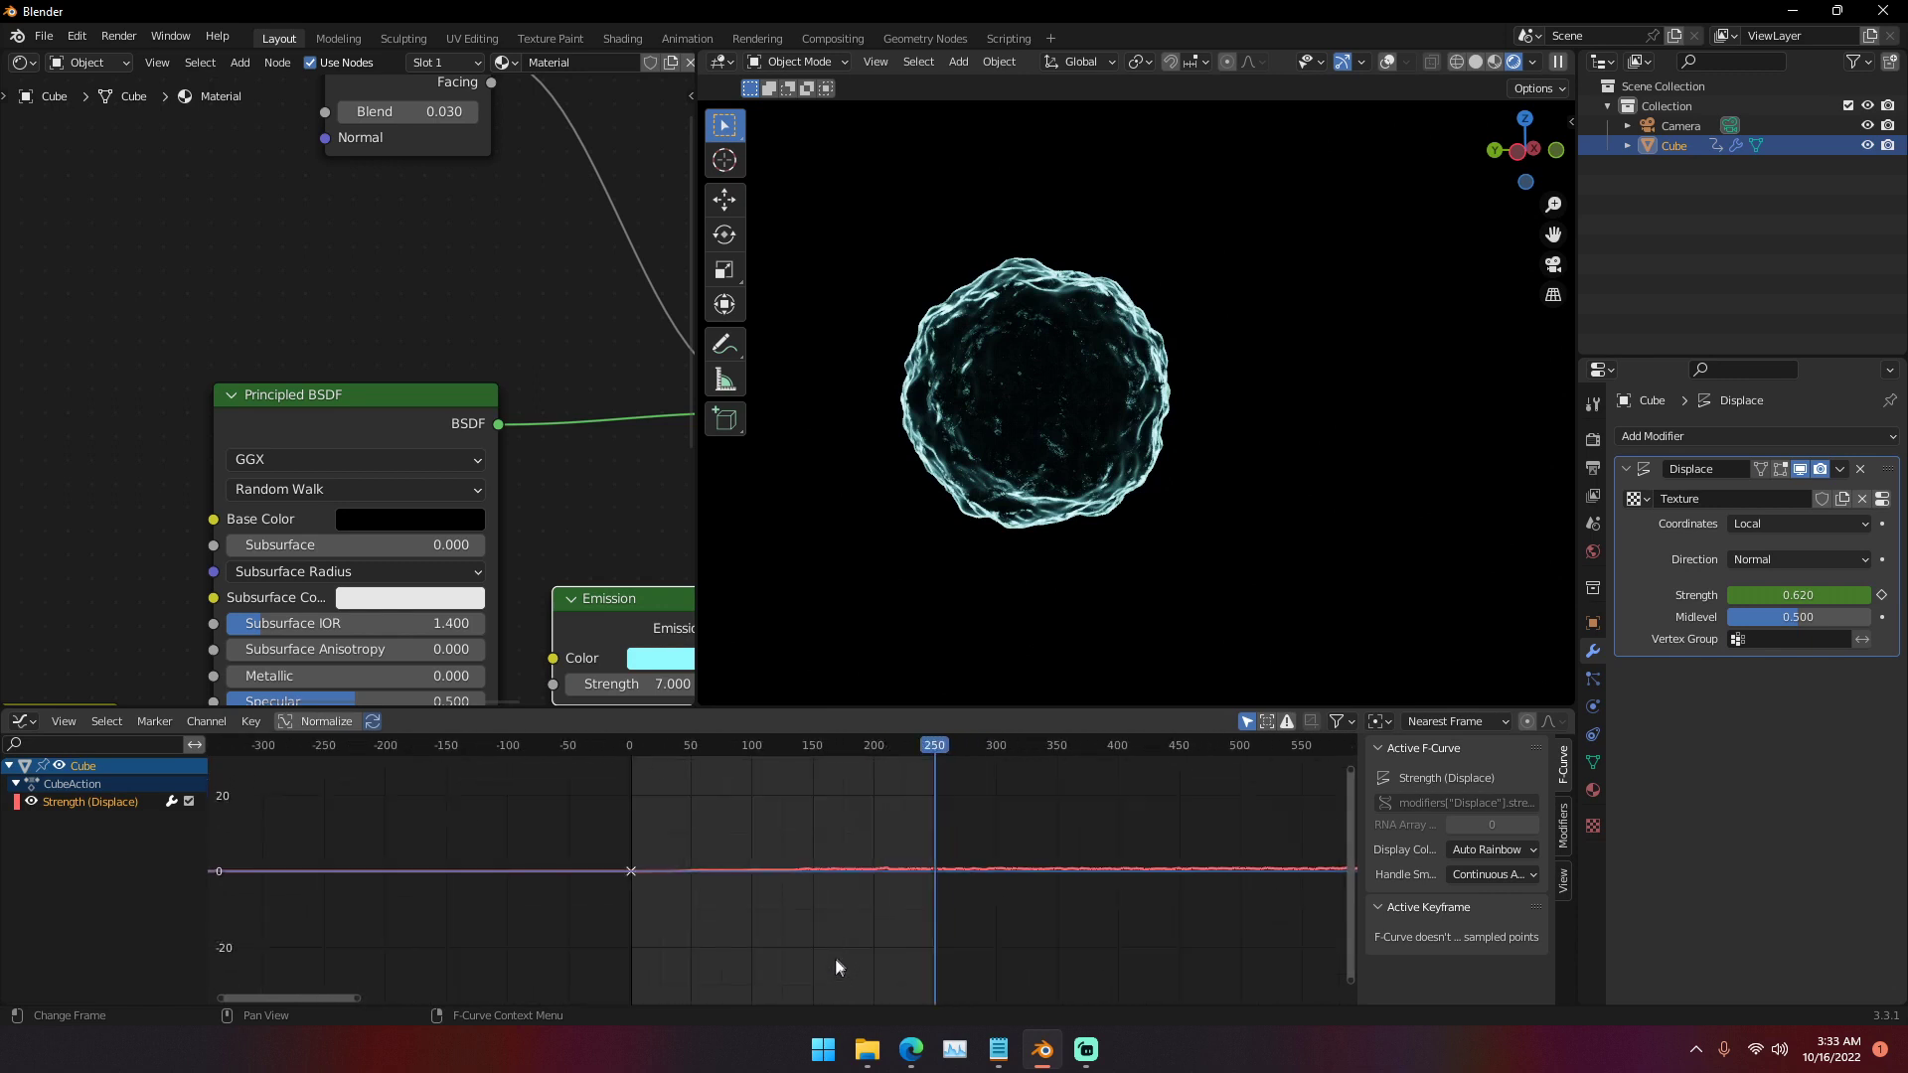
scroll(835, 962, "down", 7)
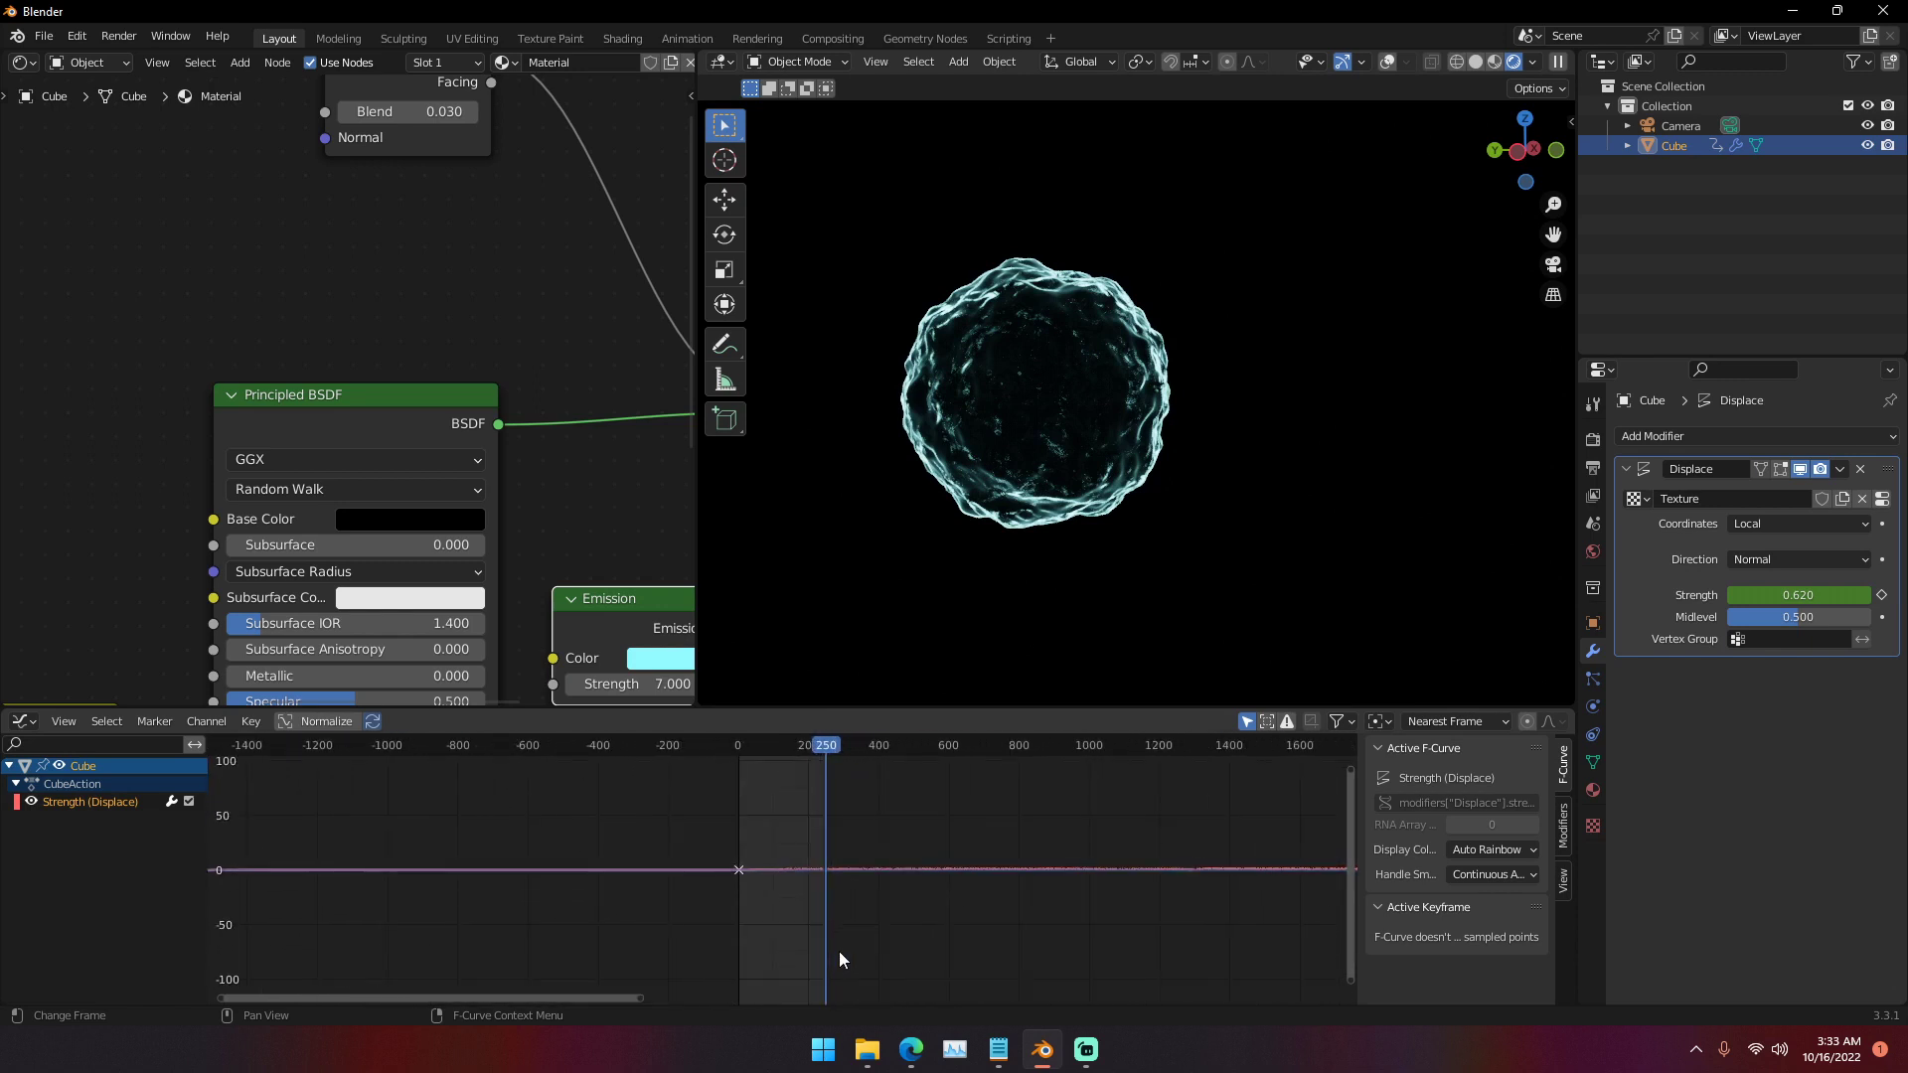
scroll(839, 950, "up", 8)
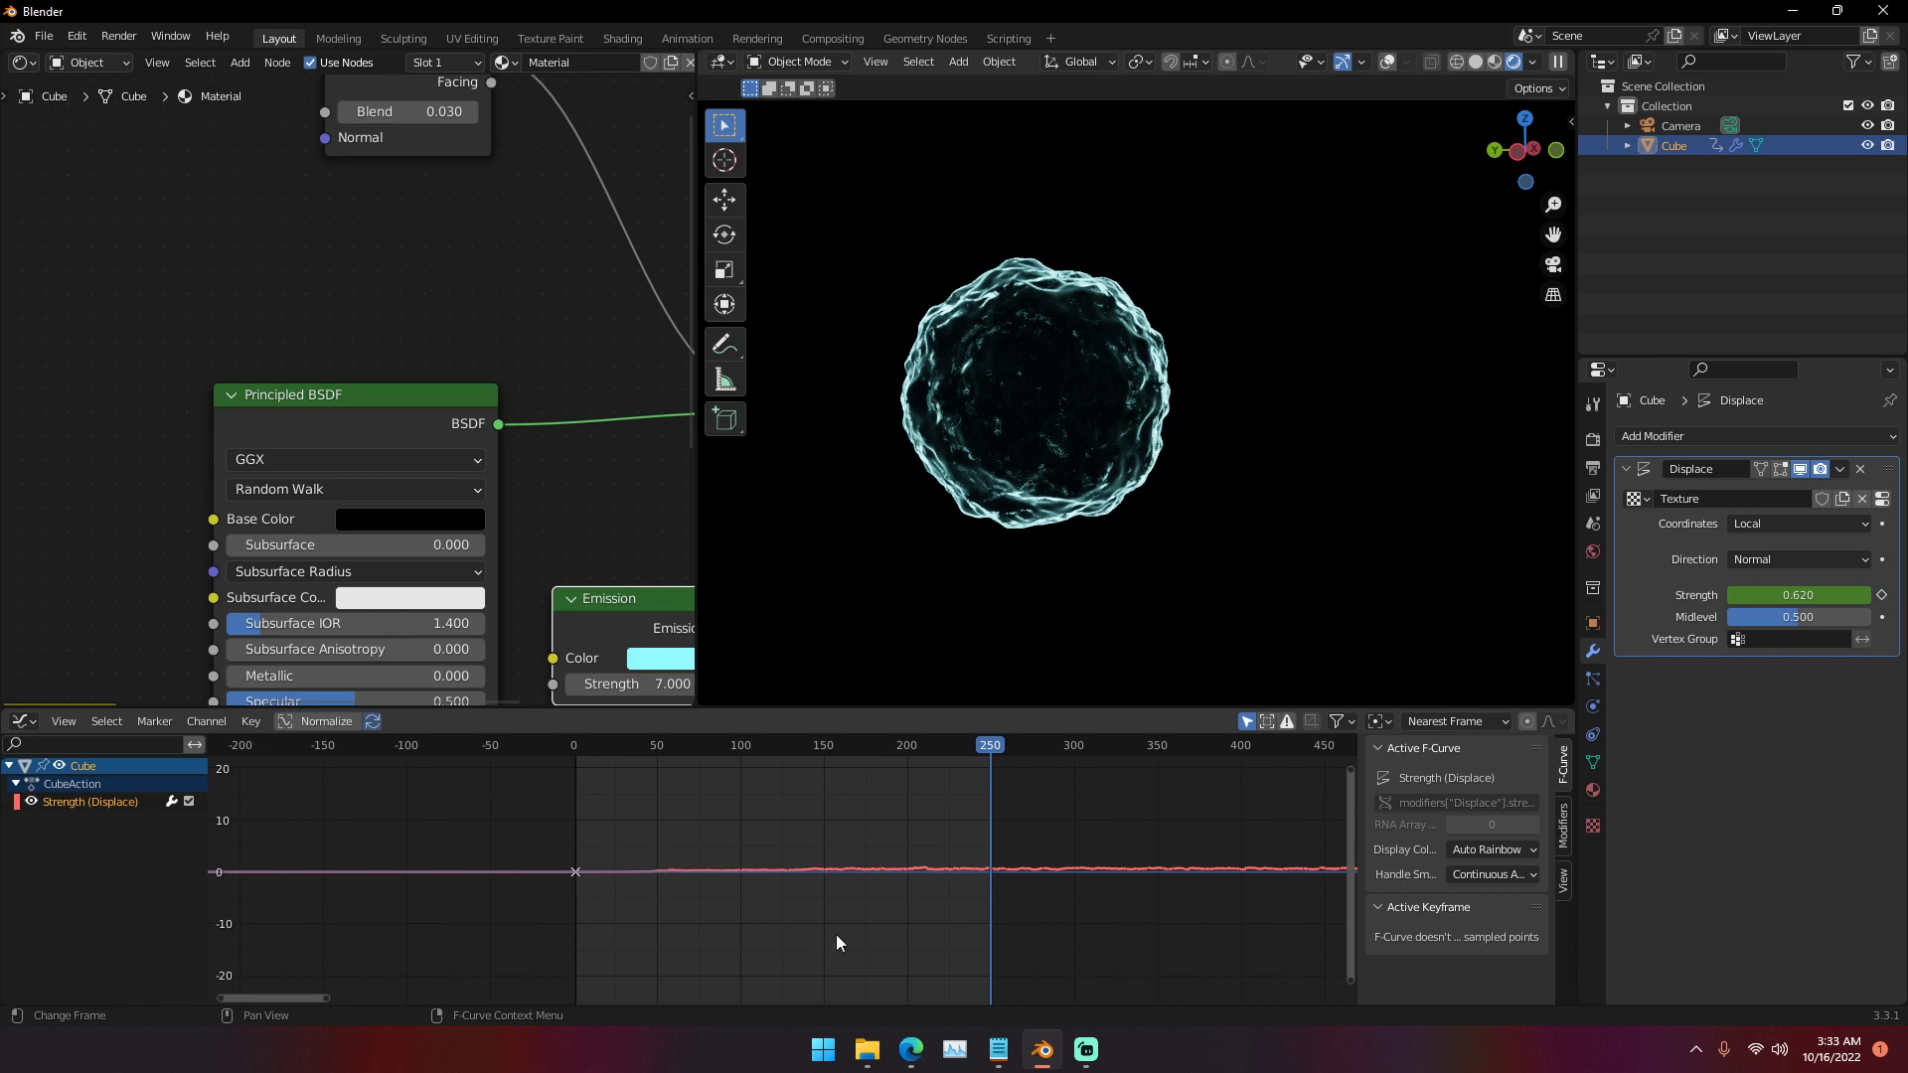
scroll(836, 934, "down", 4)
scroll(836, 861, "down", 4)
scroll(830, 874, "down", 6)
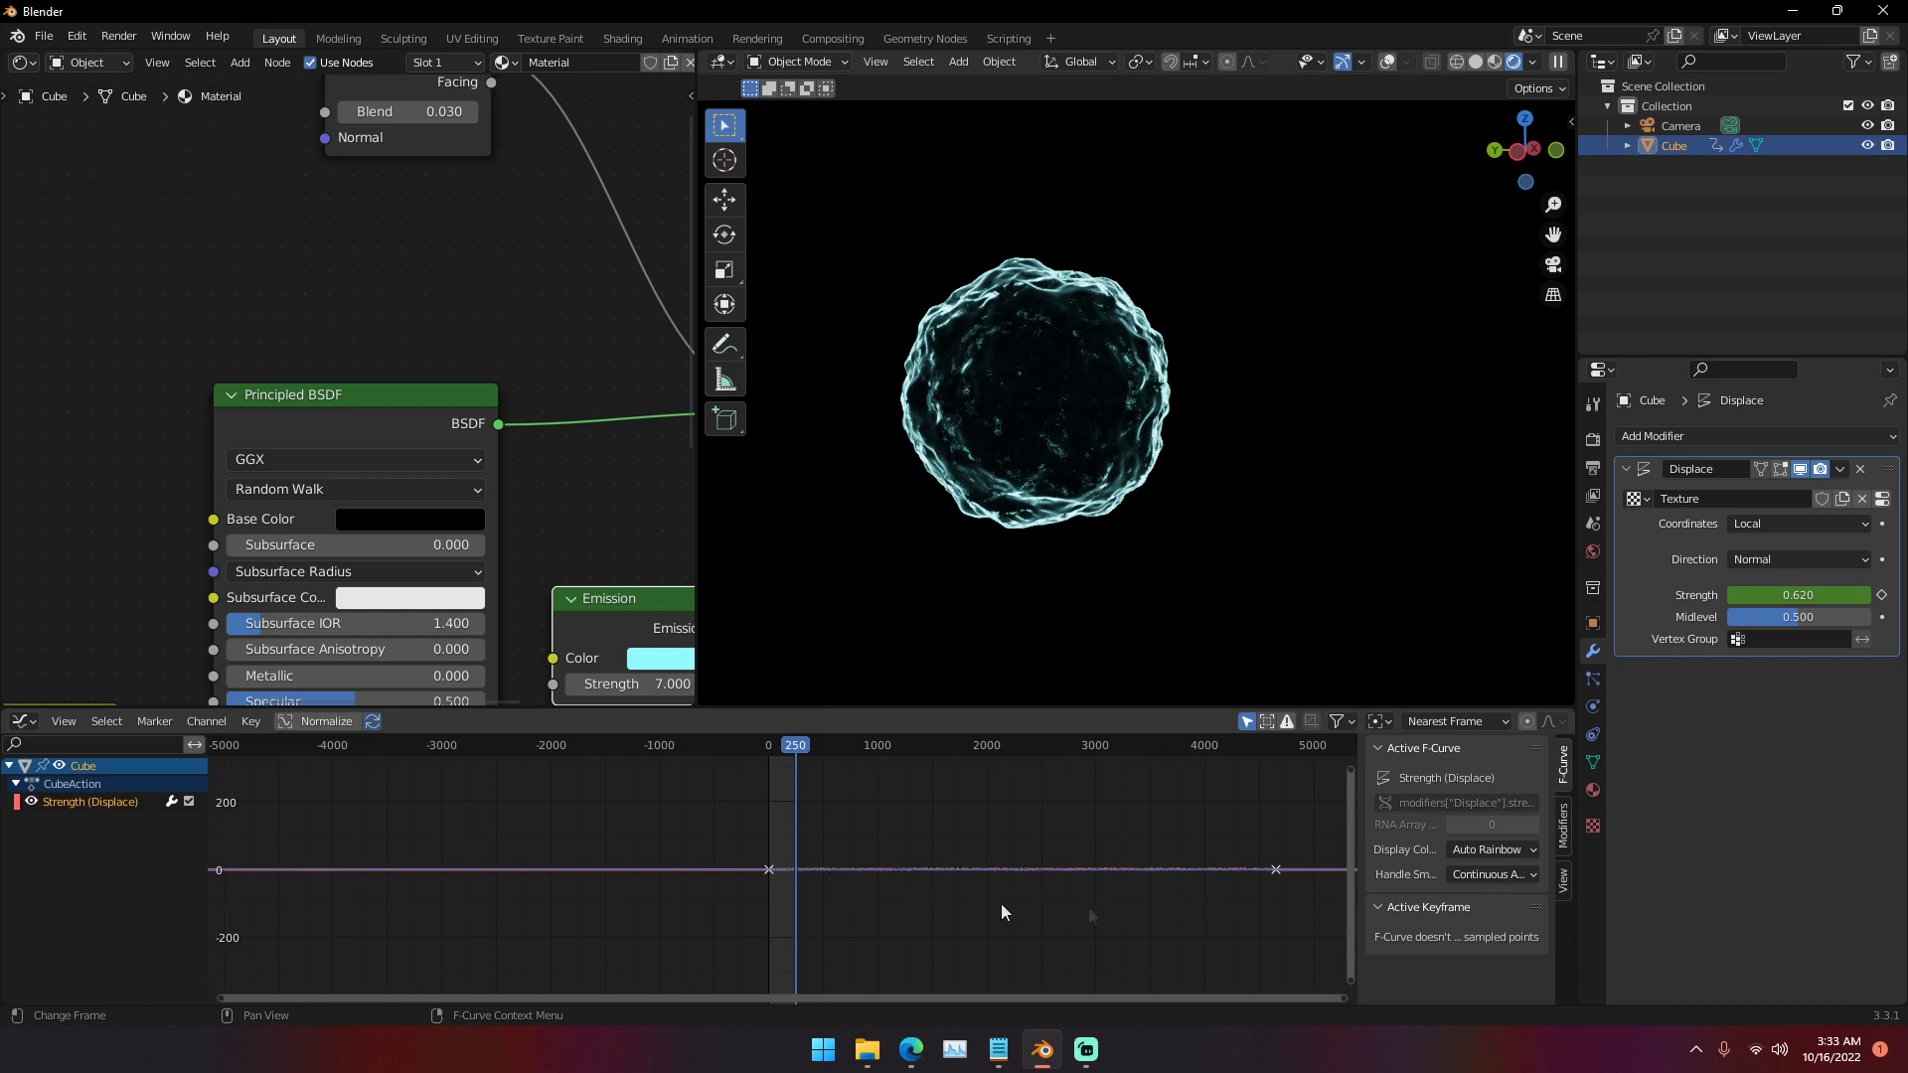
- Move the playhead to frame 4651, where the baked strength curve ends
left_click(1278, 744)
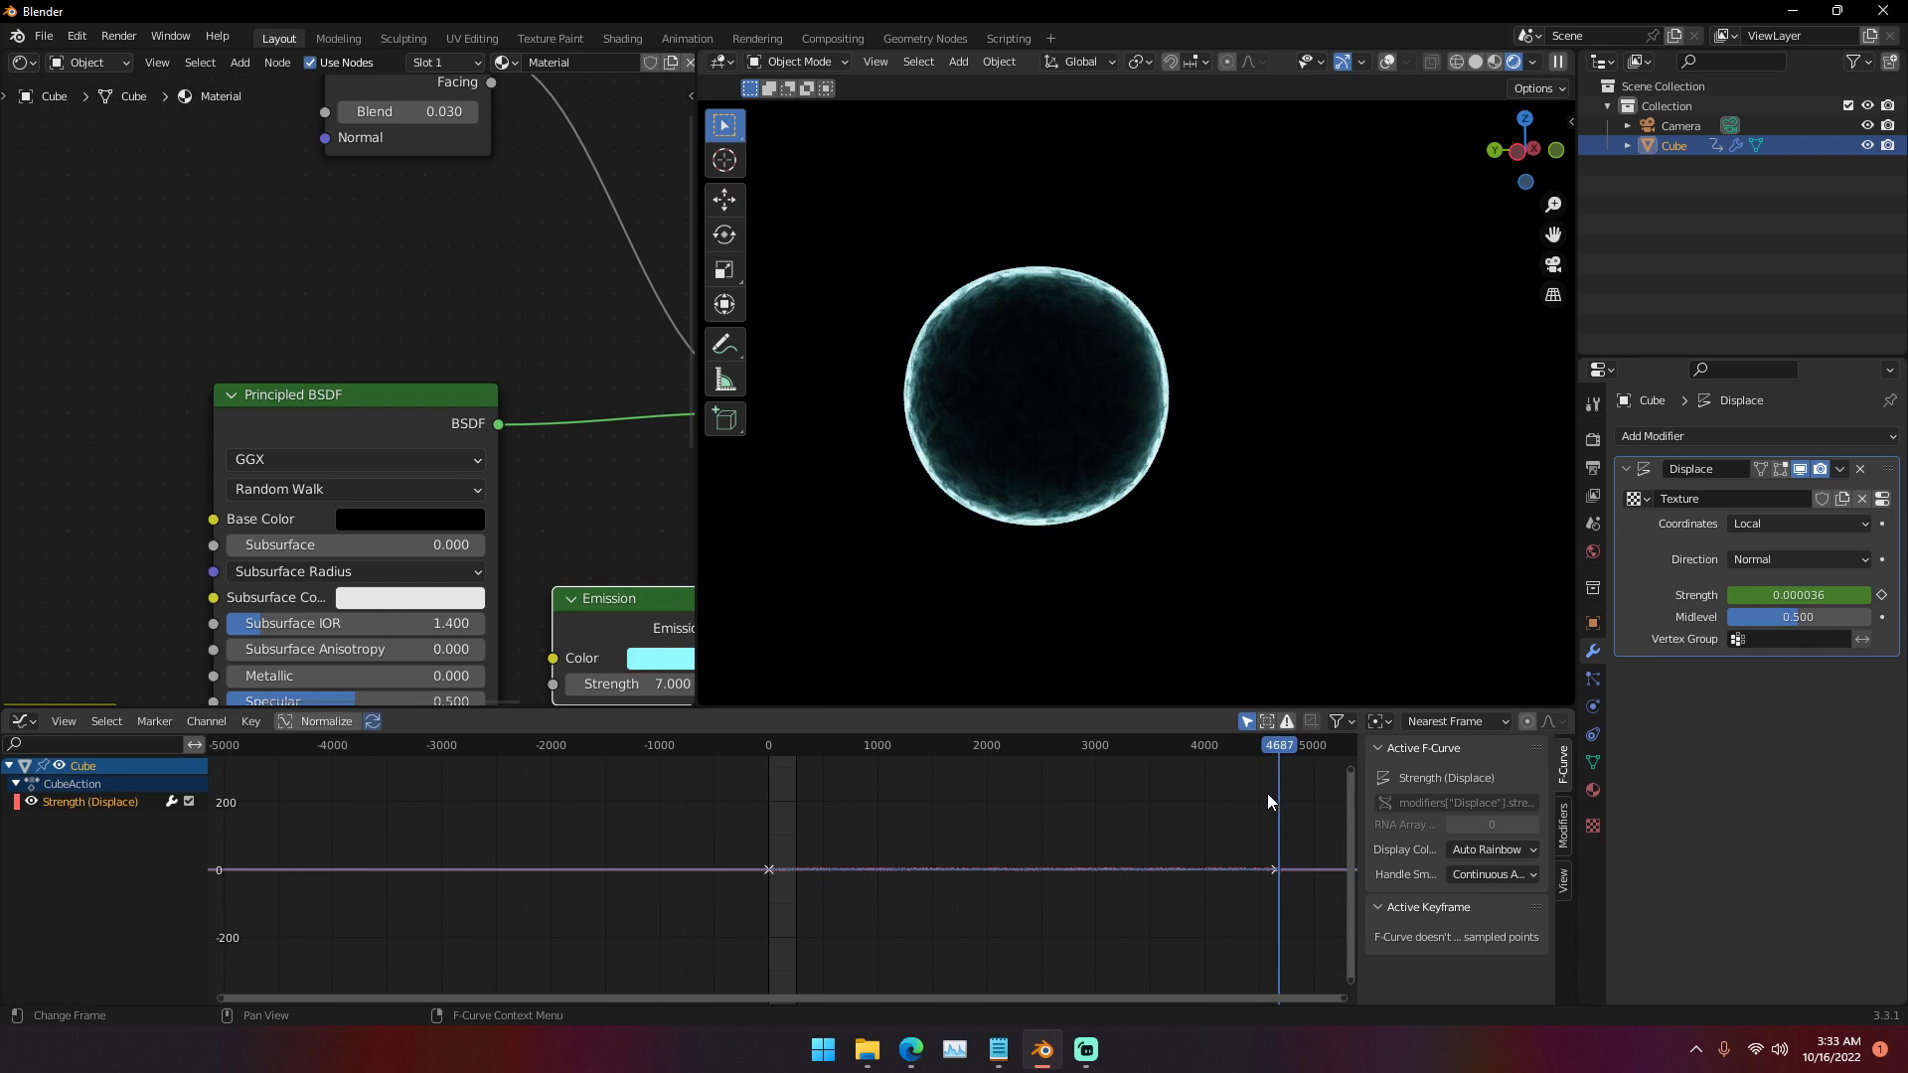
left_click(1281, 746)
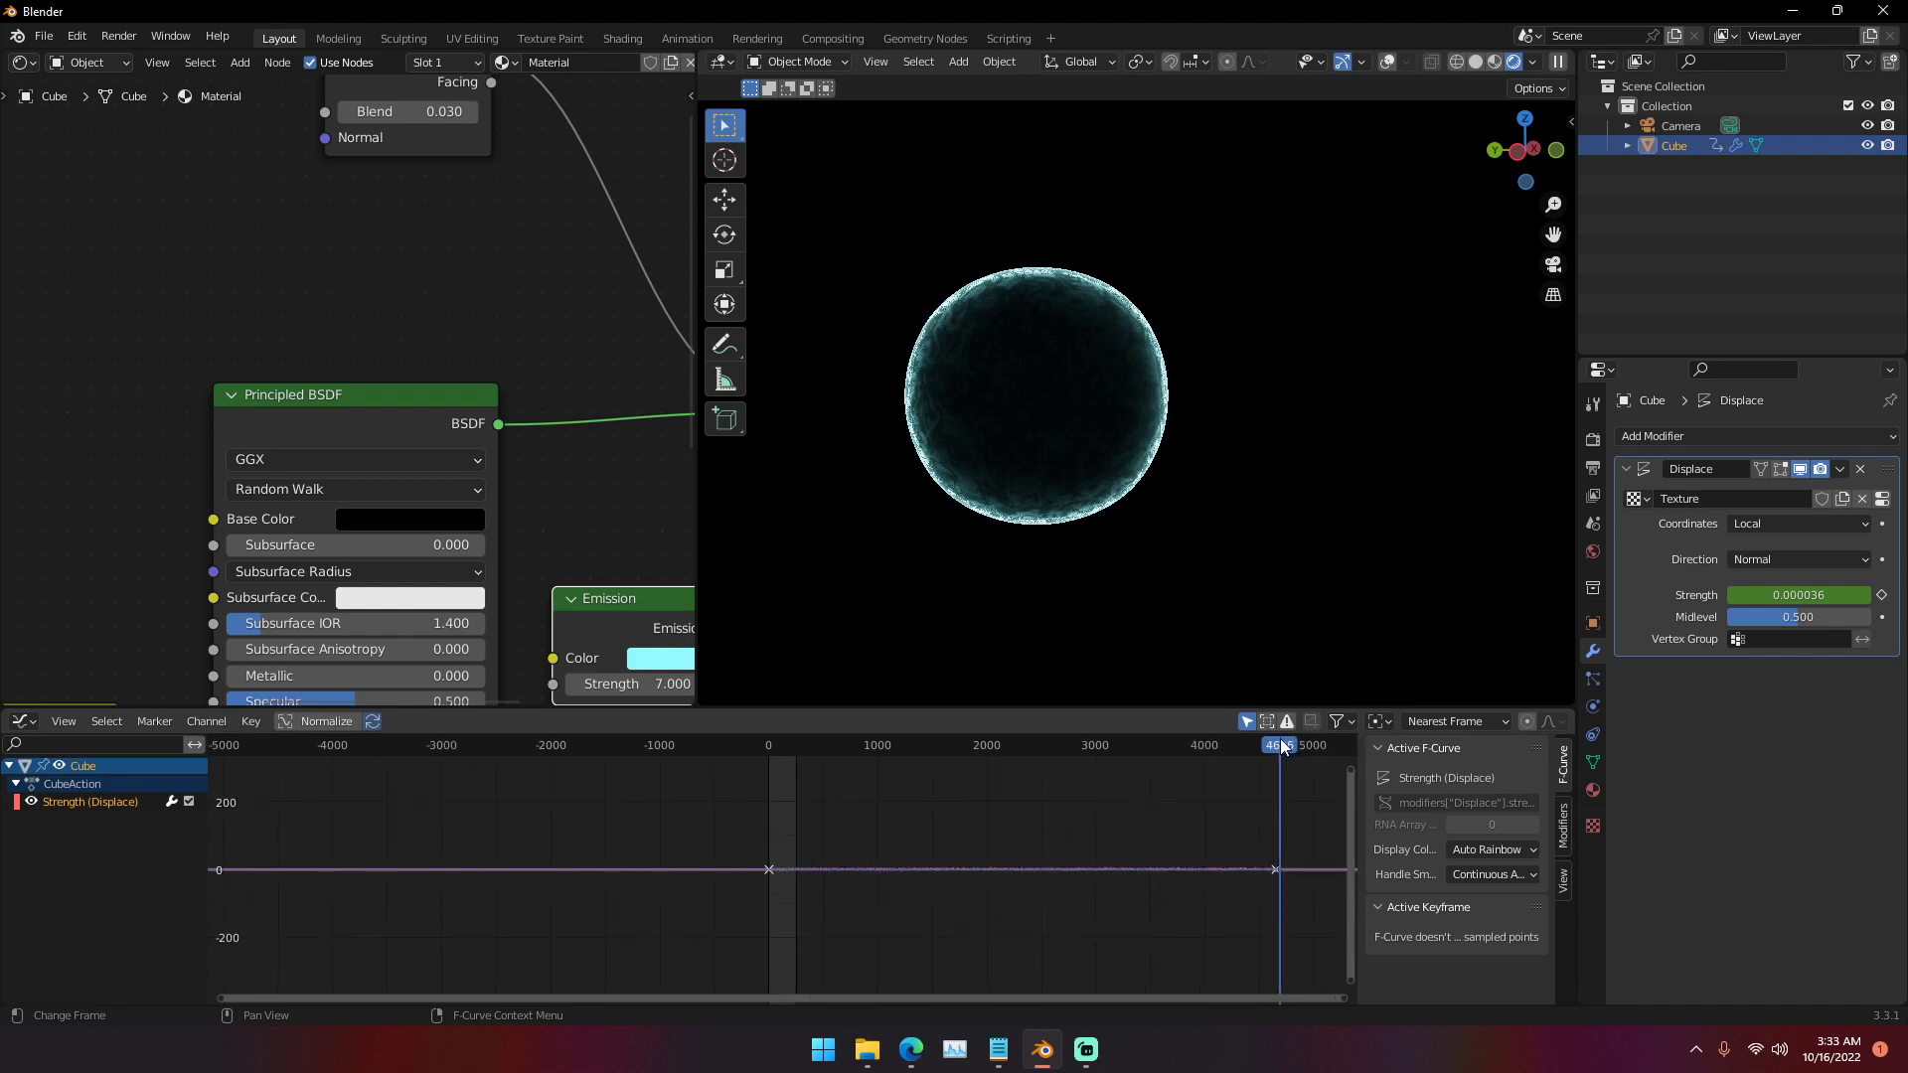
scroll(1304, 864, "up", 1)
left_click_drag(1130, 997, 1492, 979)
scroll(1049, 849, "up", 8)
scroll(1302, 899, "up", 2)
left_click_drag(1114, 1000, 1473, 988)
scroll(1052, 890, "up", 6)
left_click_drag(1248, 998, 1304, 995)
scroll(986, 894, "up", 9)
left_click_drag(1113, 743, 1089, 743)
scroll(1213, 880, "up", 4)
left_click_drag(1318, 1000, 1324, 998)
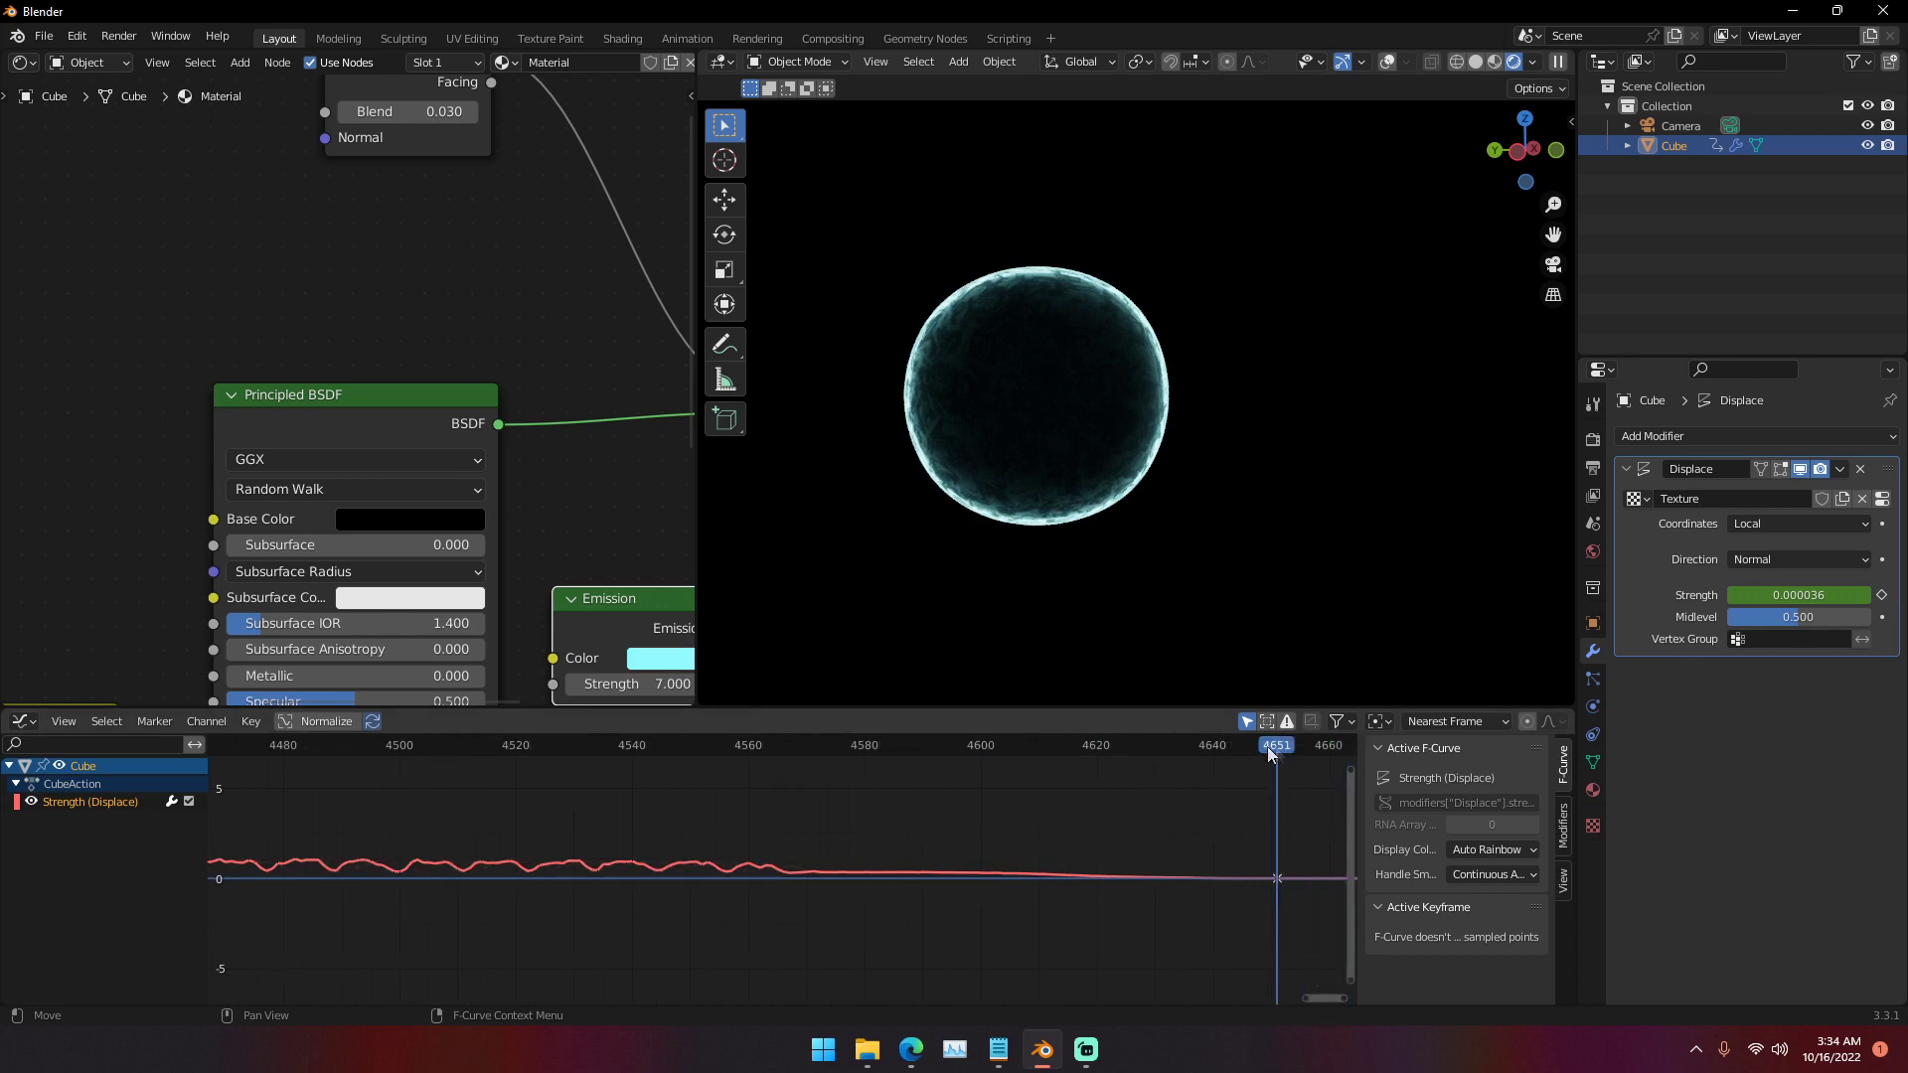
- Set the scene End frame to 4651 in the Timeline, then restore the Graph Editor
left_click(30, 720)
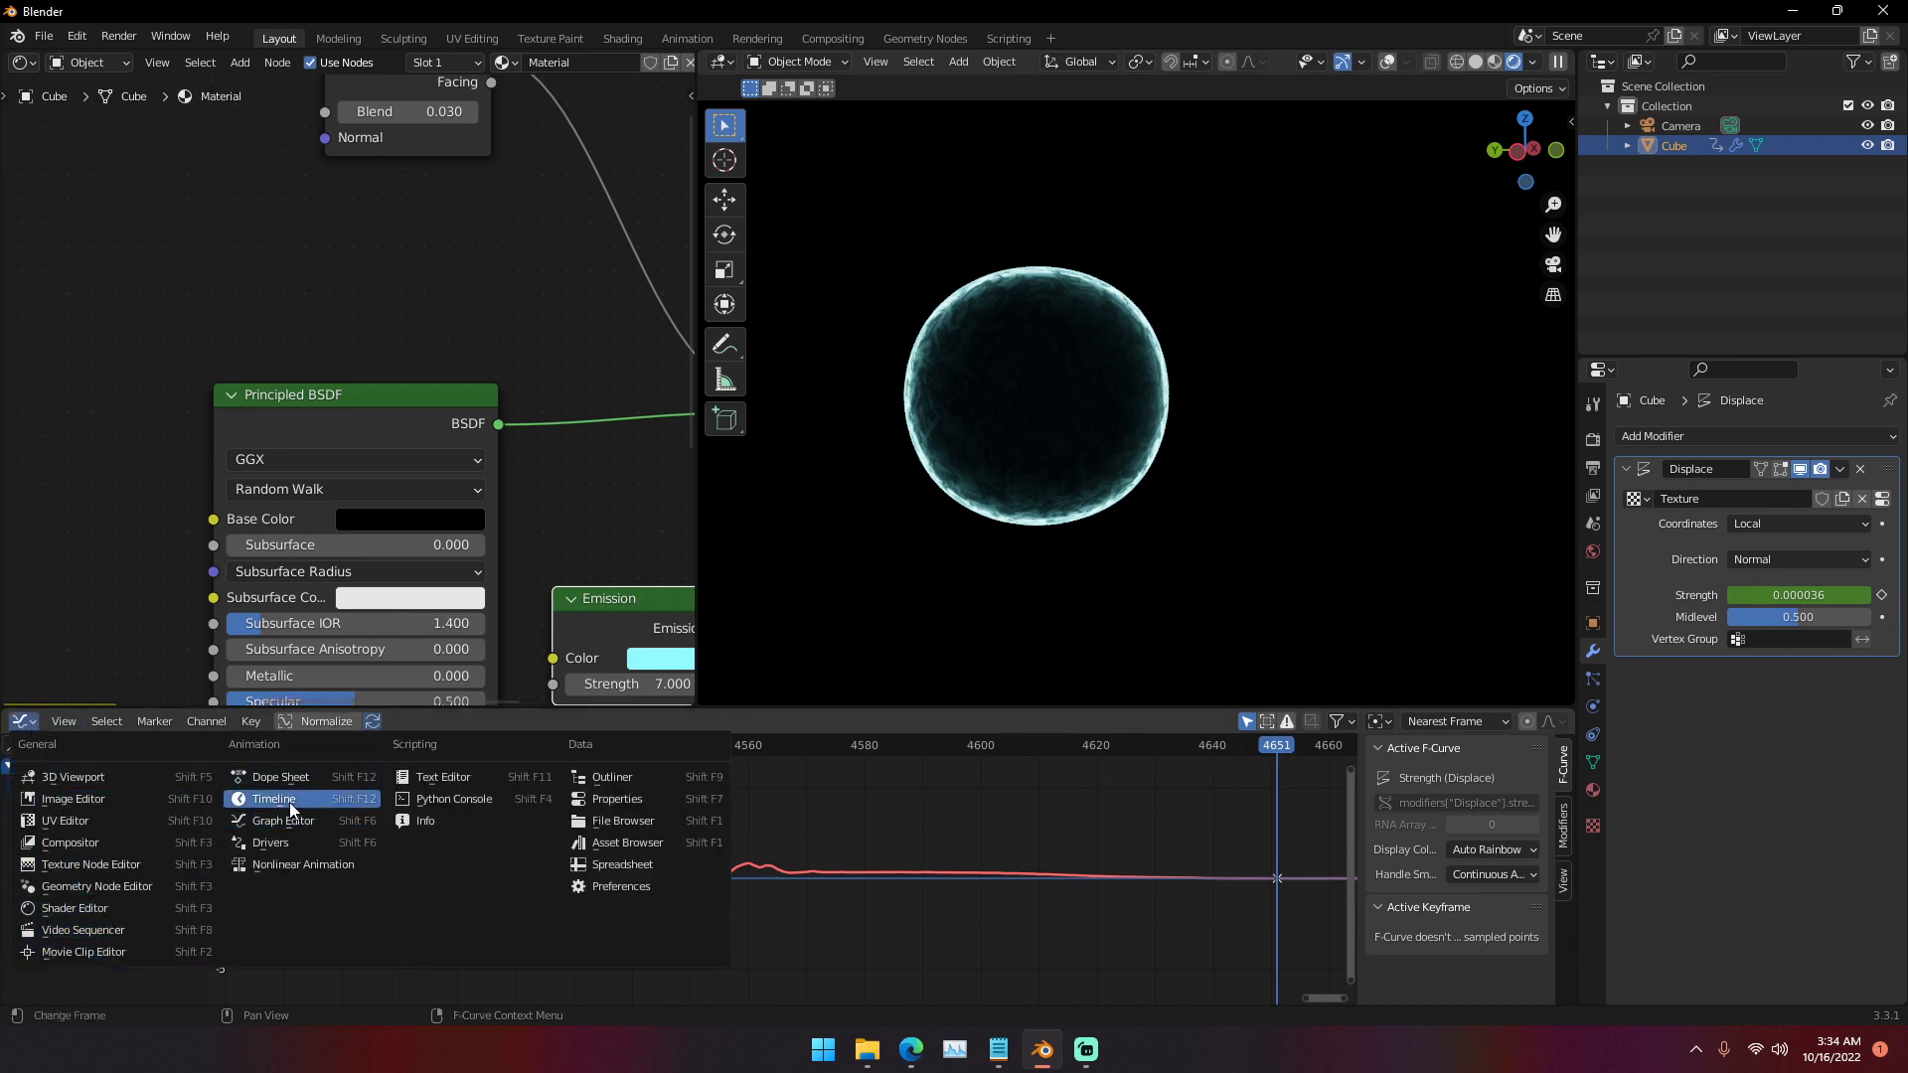
left_click(343, 798)
left_click(1527, 721)
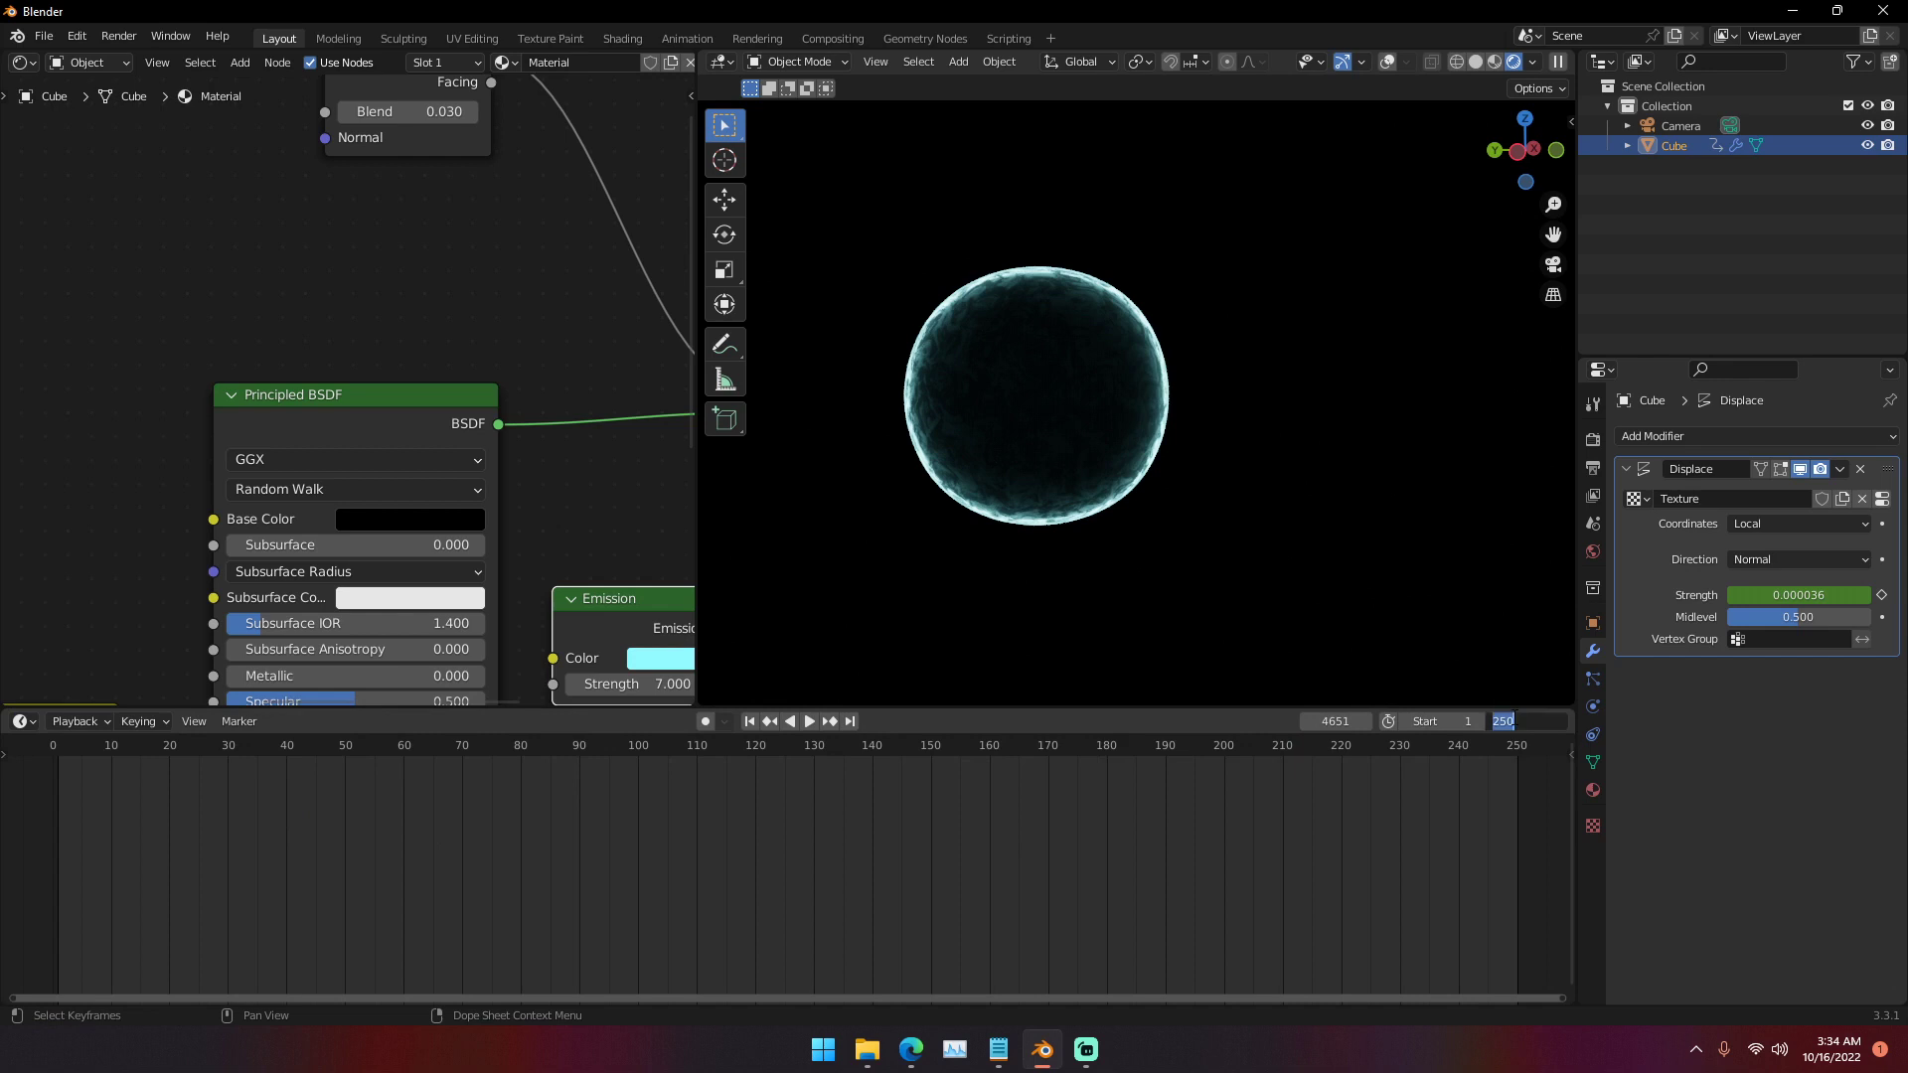
type("4651")
key("Return")
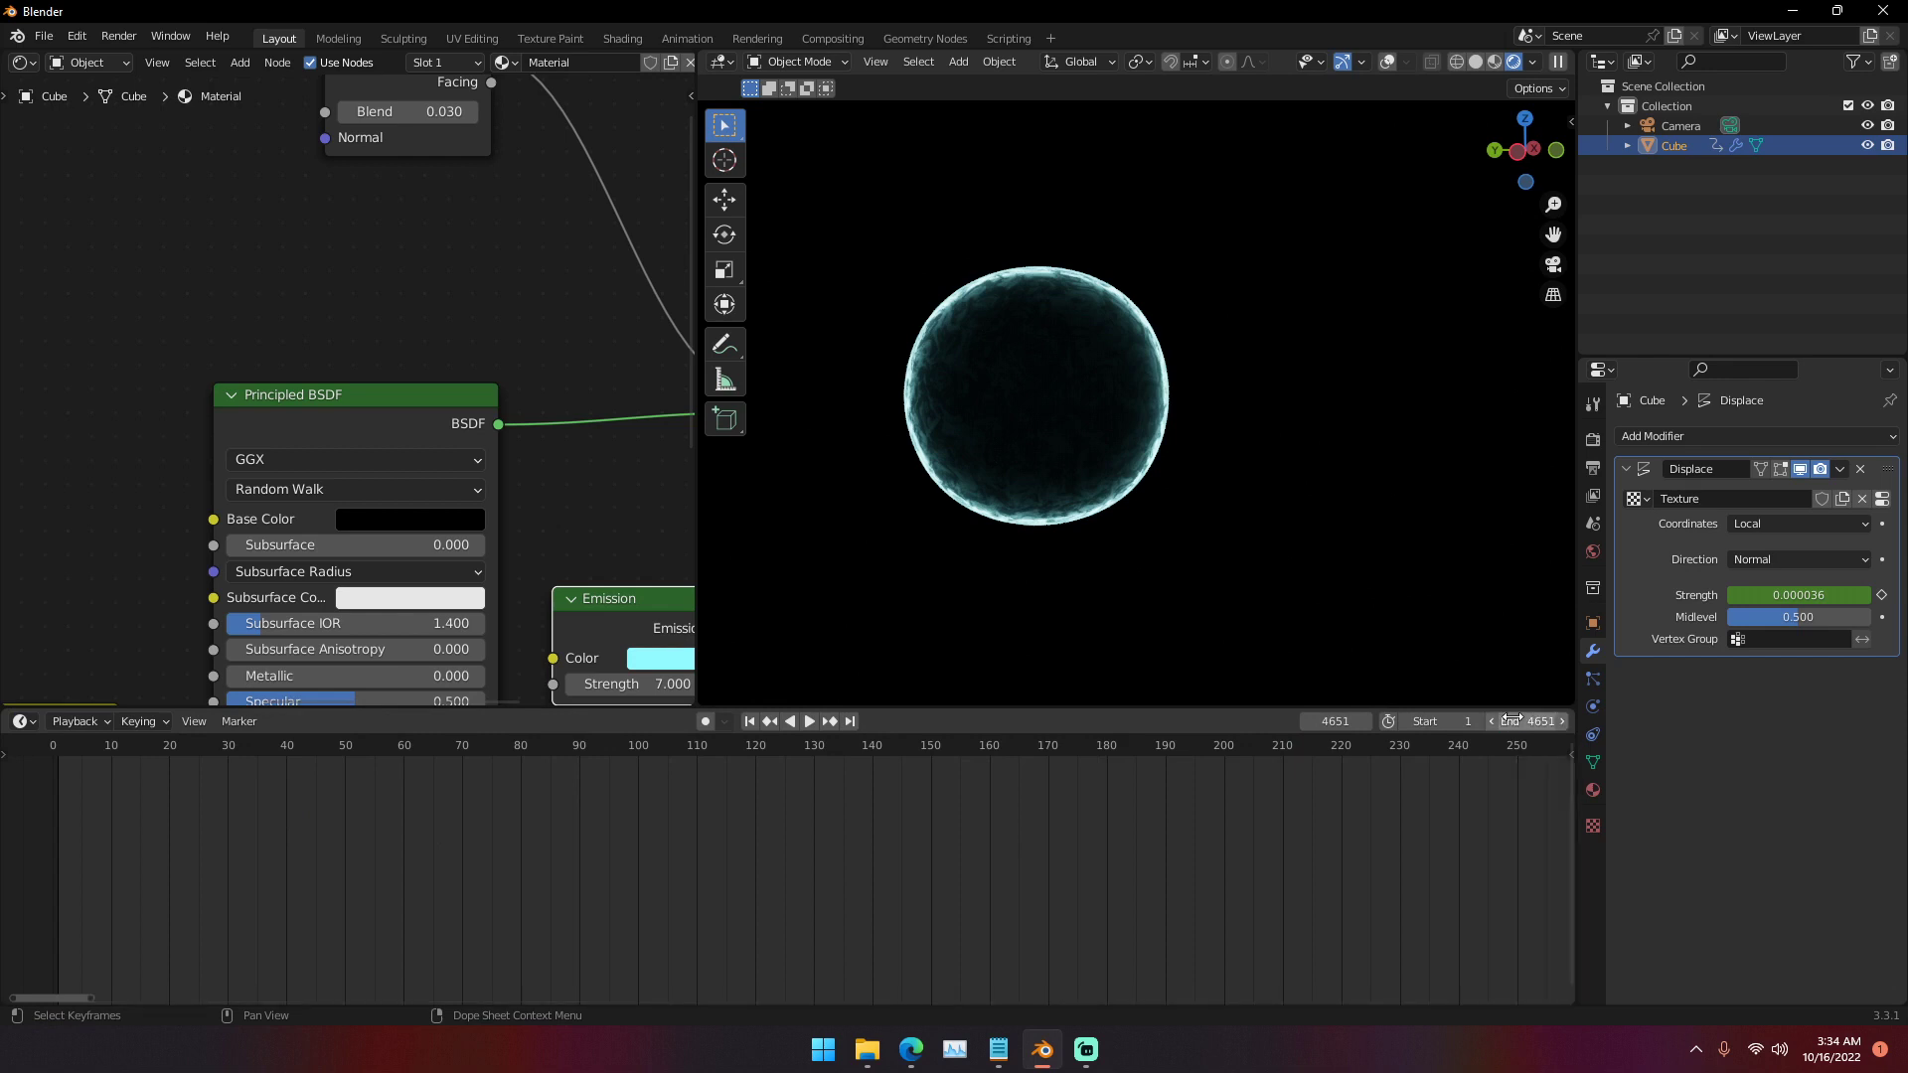
left_click(19, 721)
left_click(308, 823)
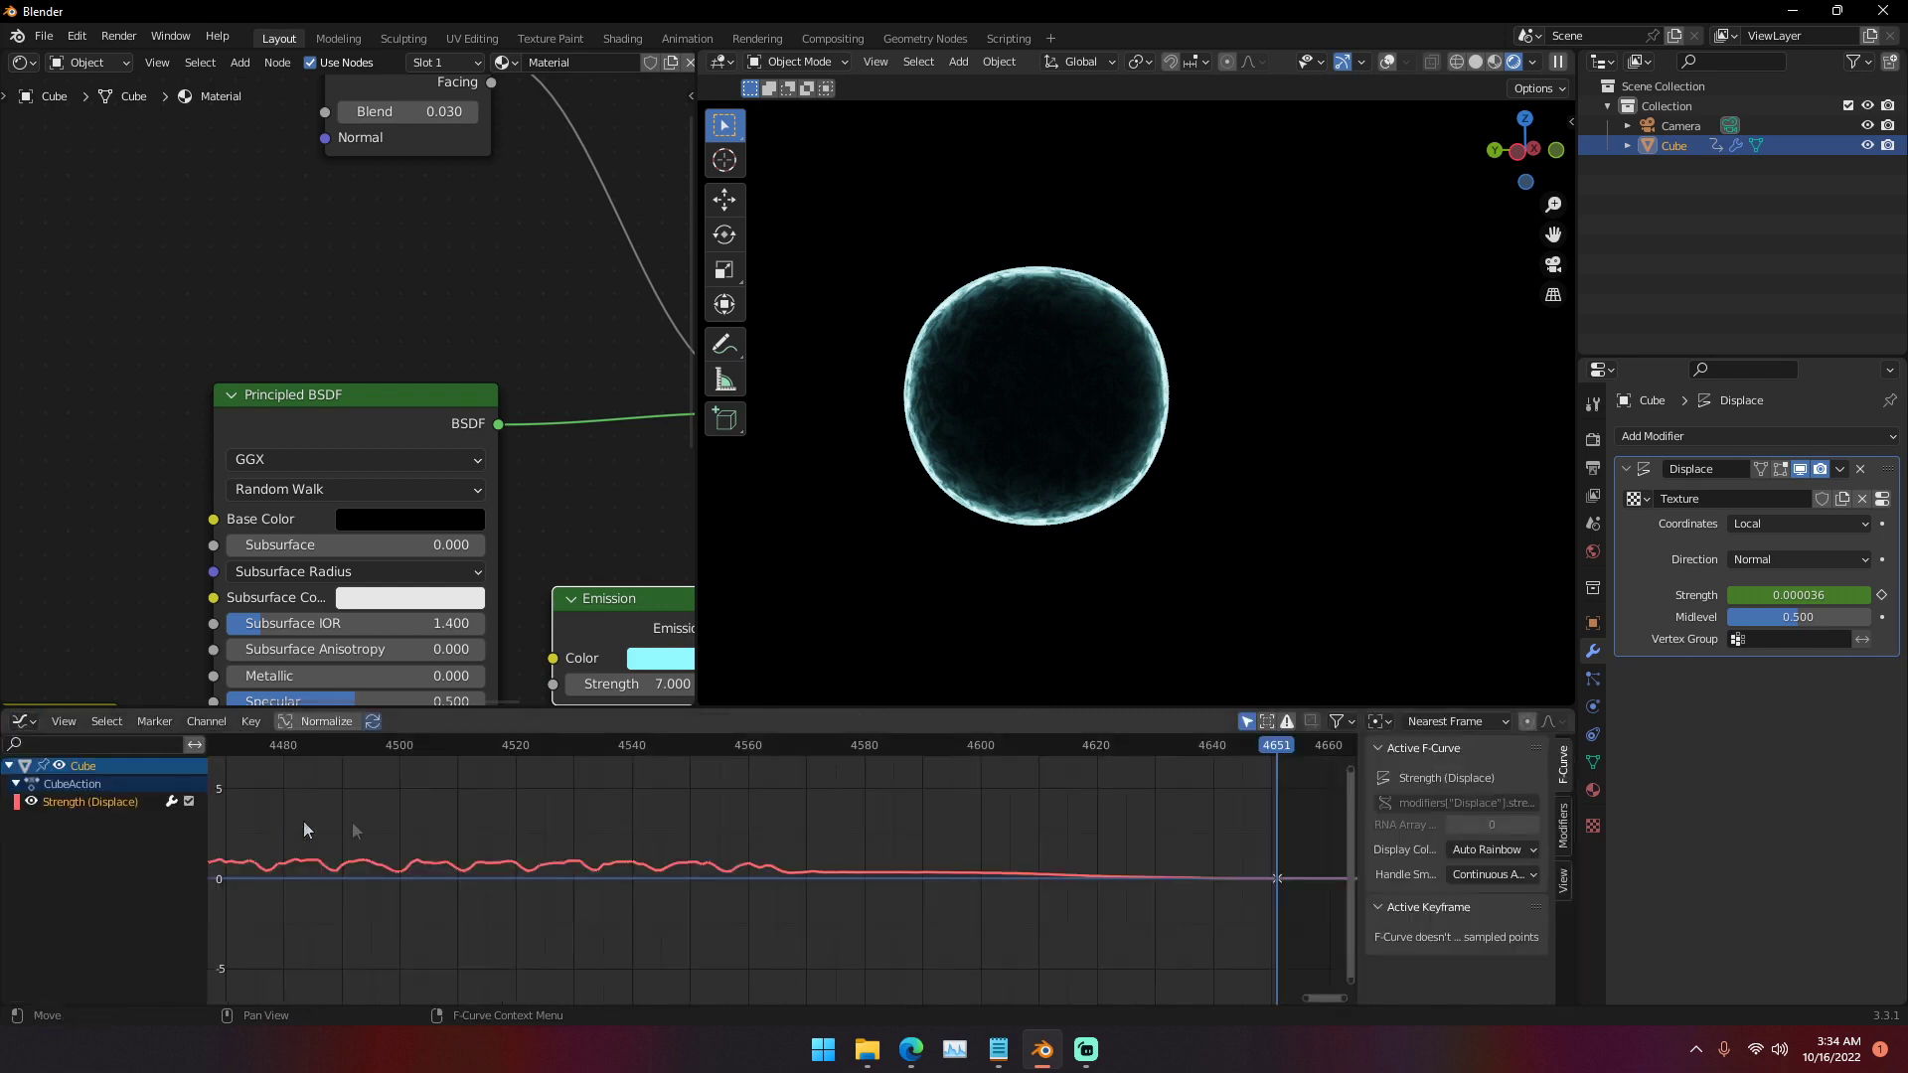
- Jump to frame 3896, late in the song, and play the animation from there
left_click(1212, 745)
scroll(1190, 843, "down", 1)
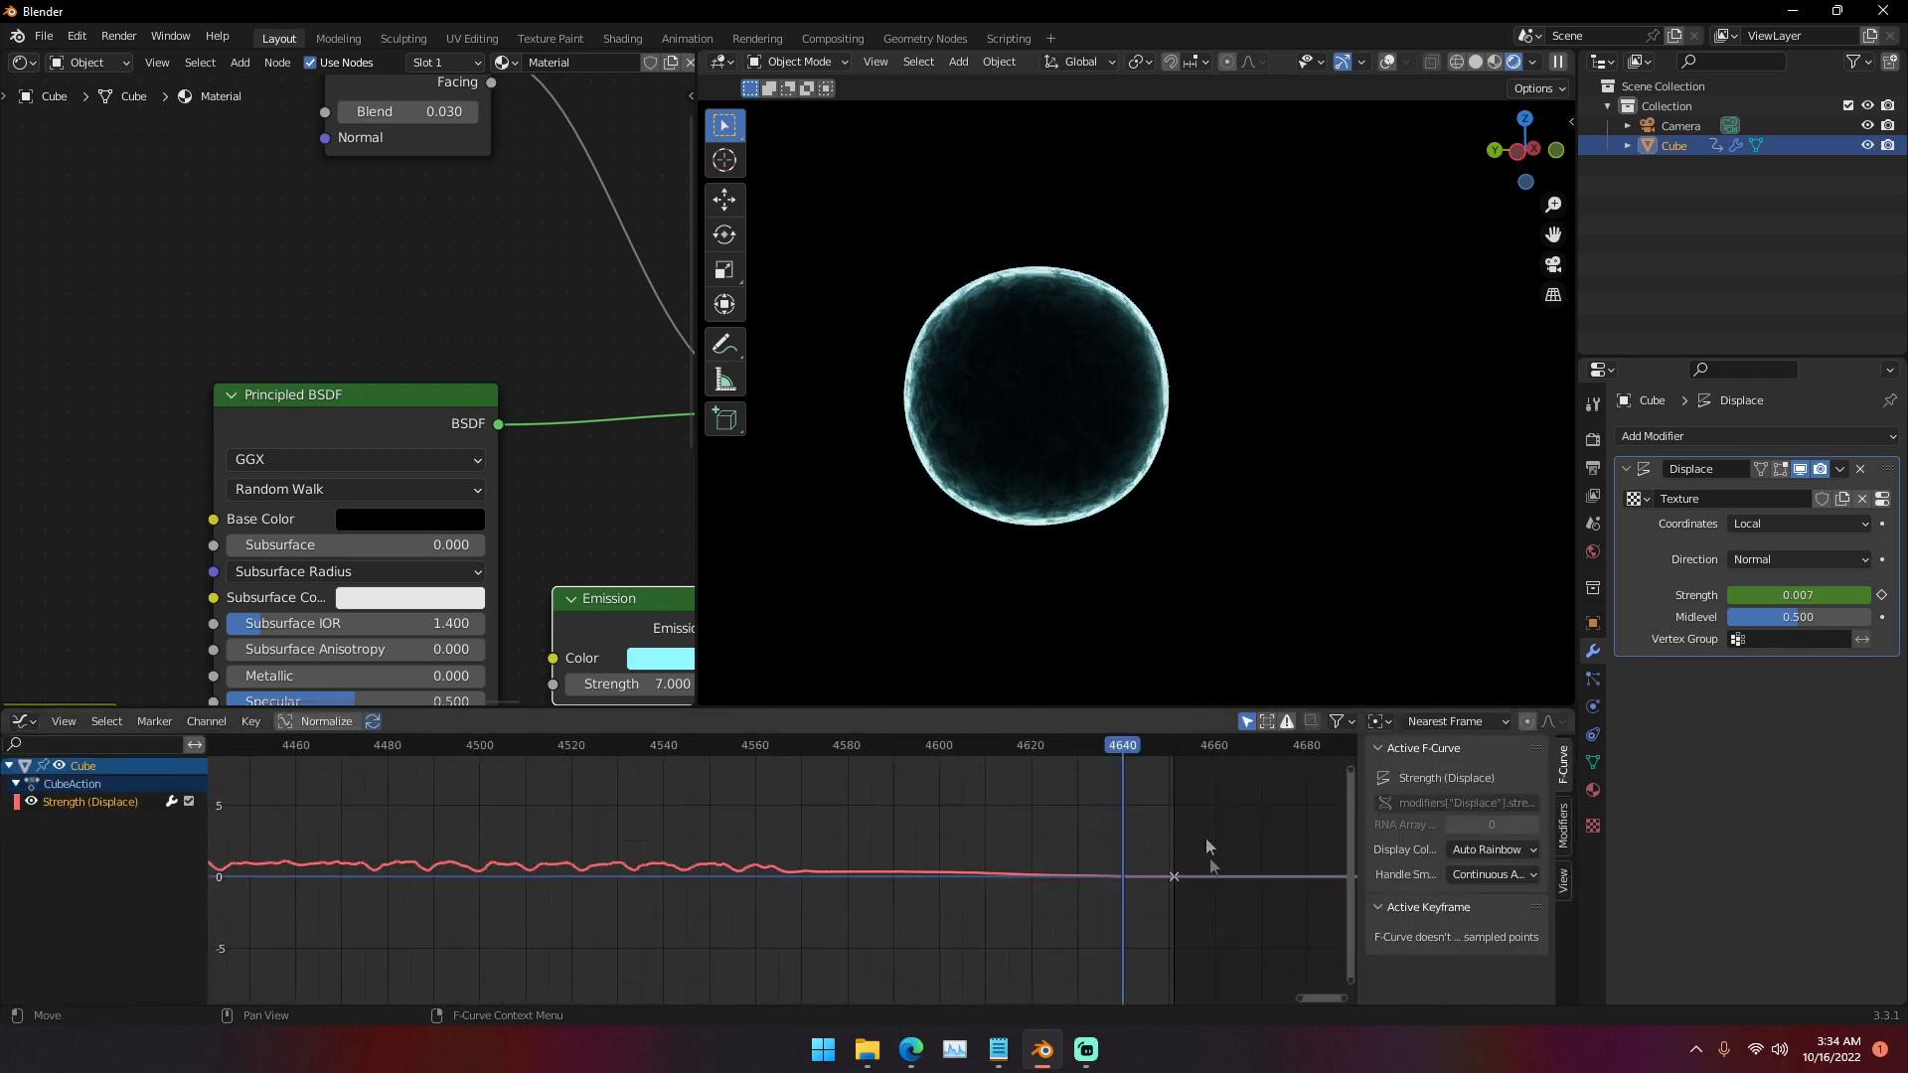
scroll(795, 853, "down", 8)
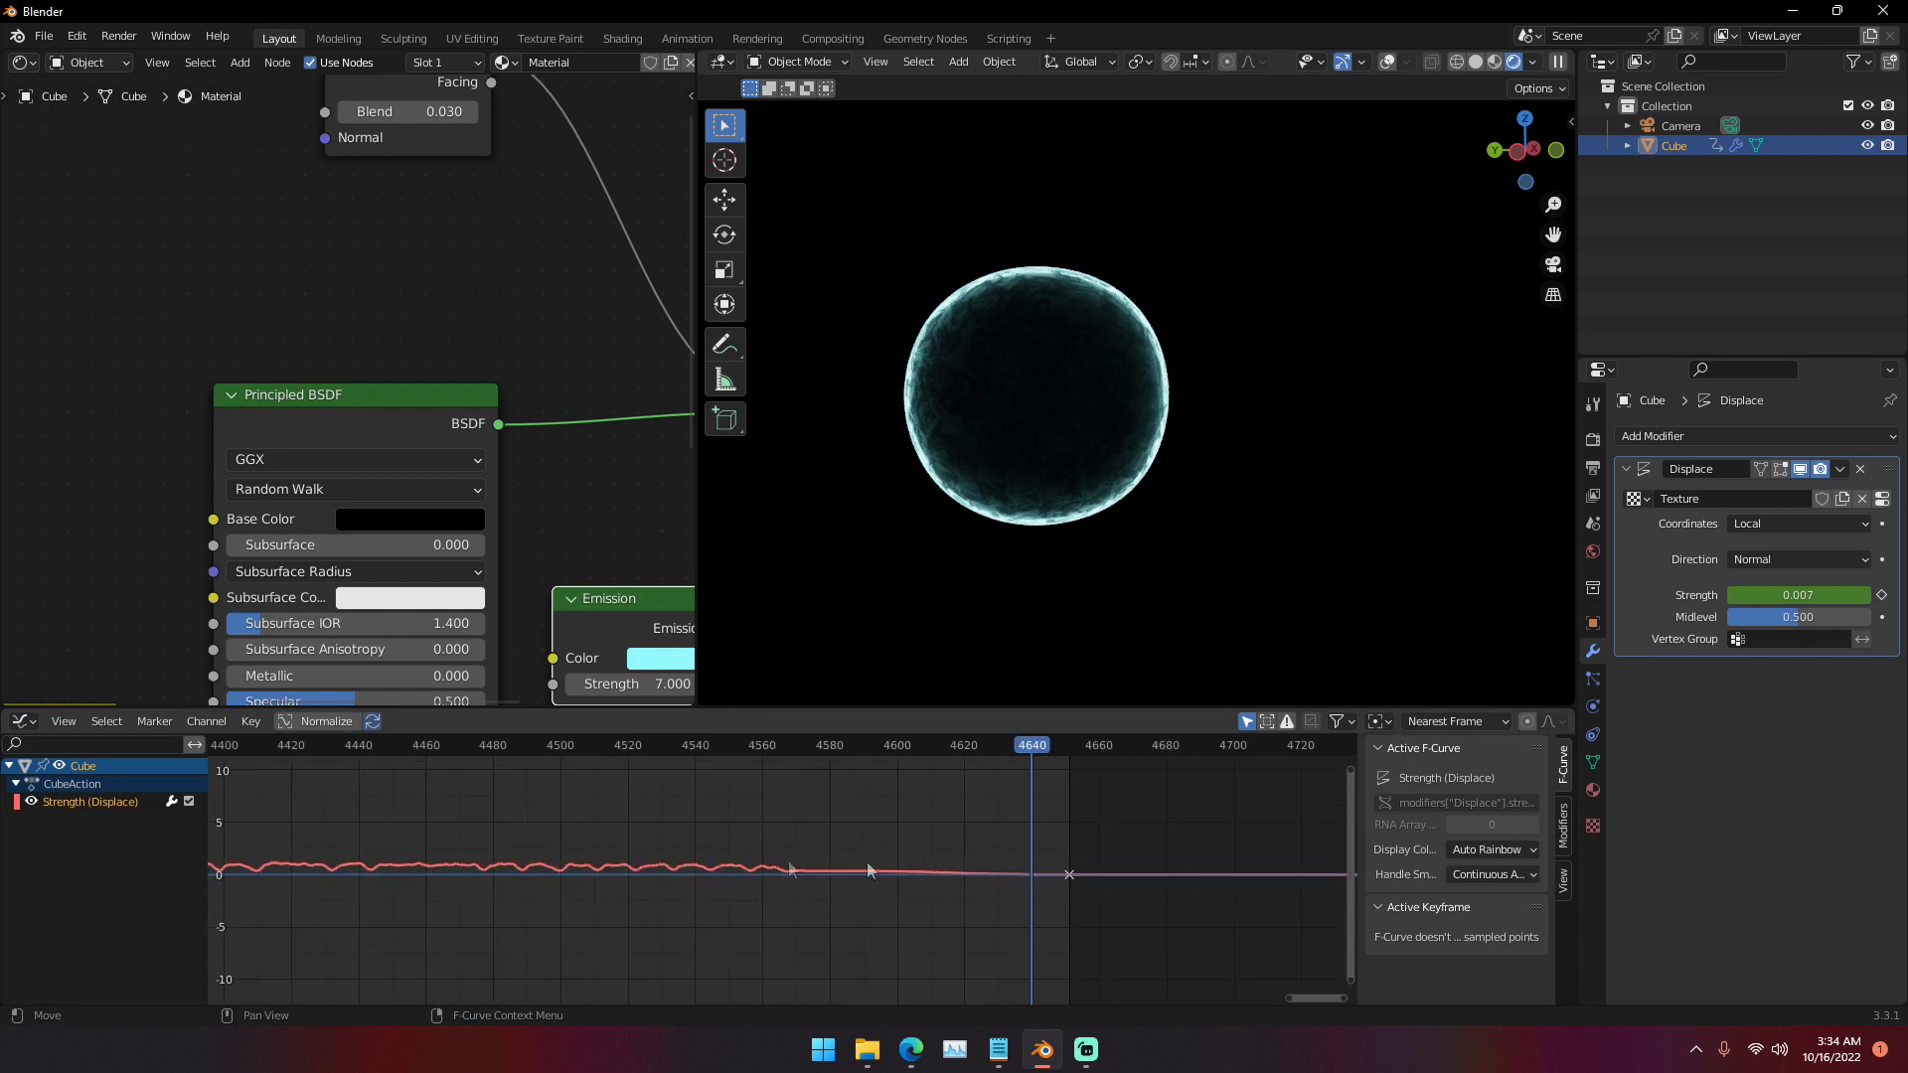
left_click(308, 745)
left_click_drag(1182, 999, 1045, 997)
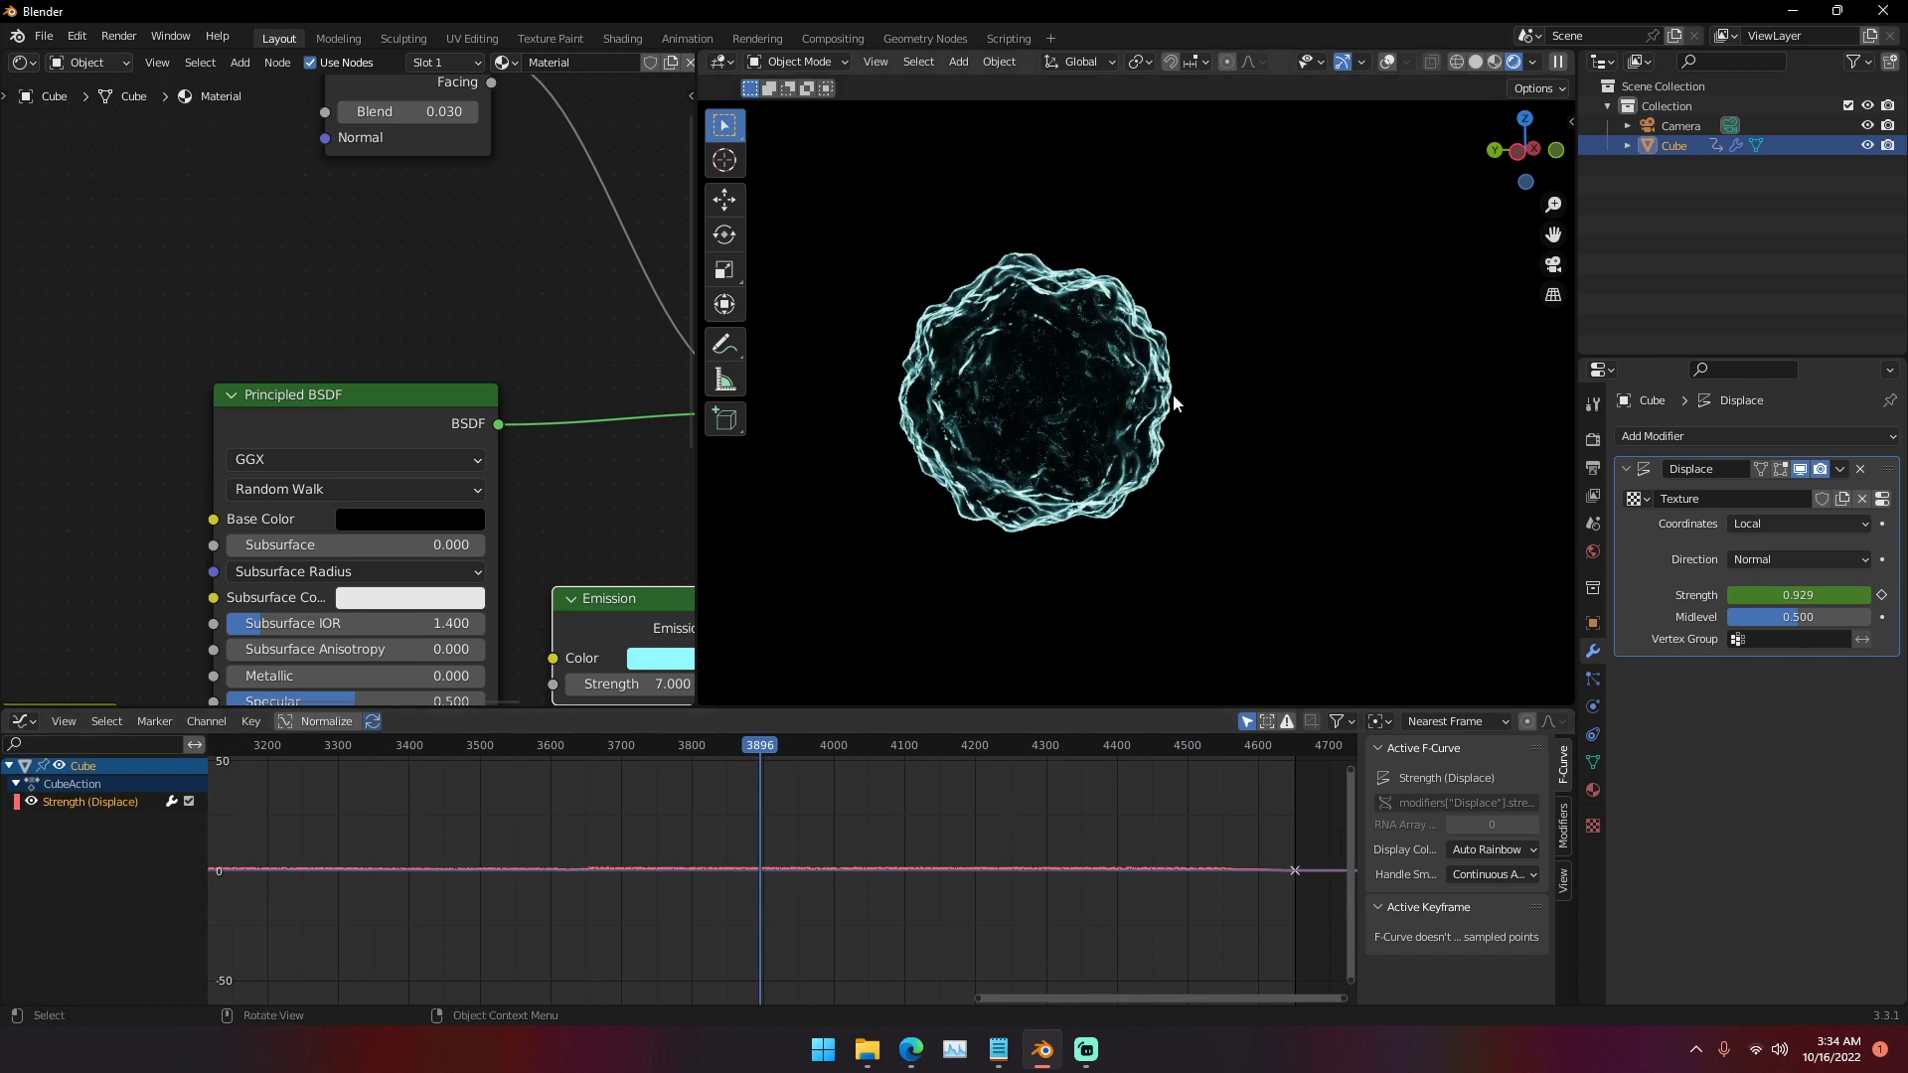
key("space")
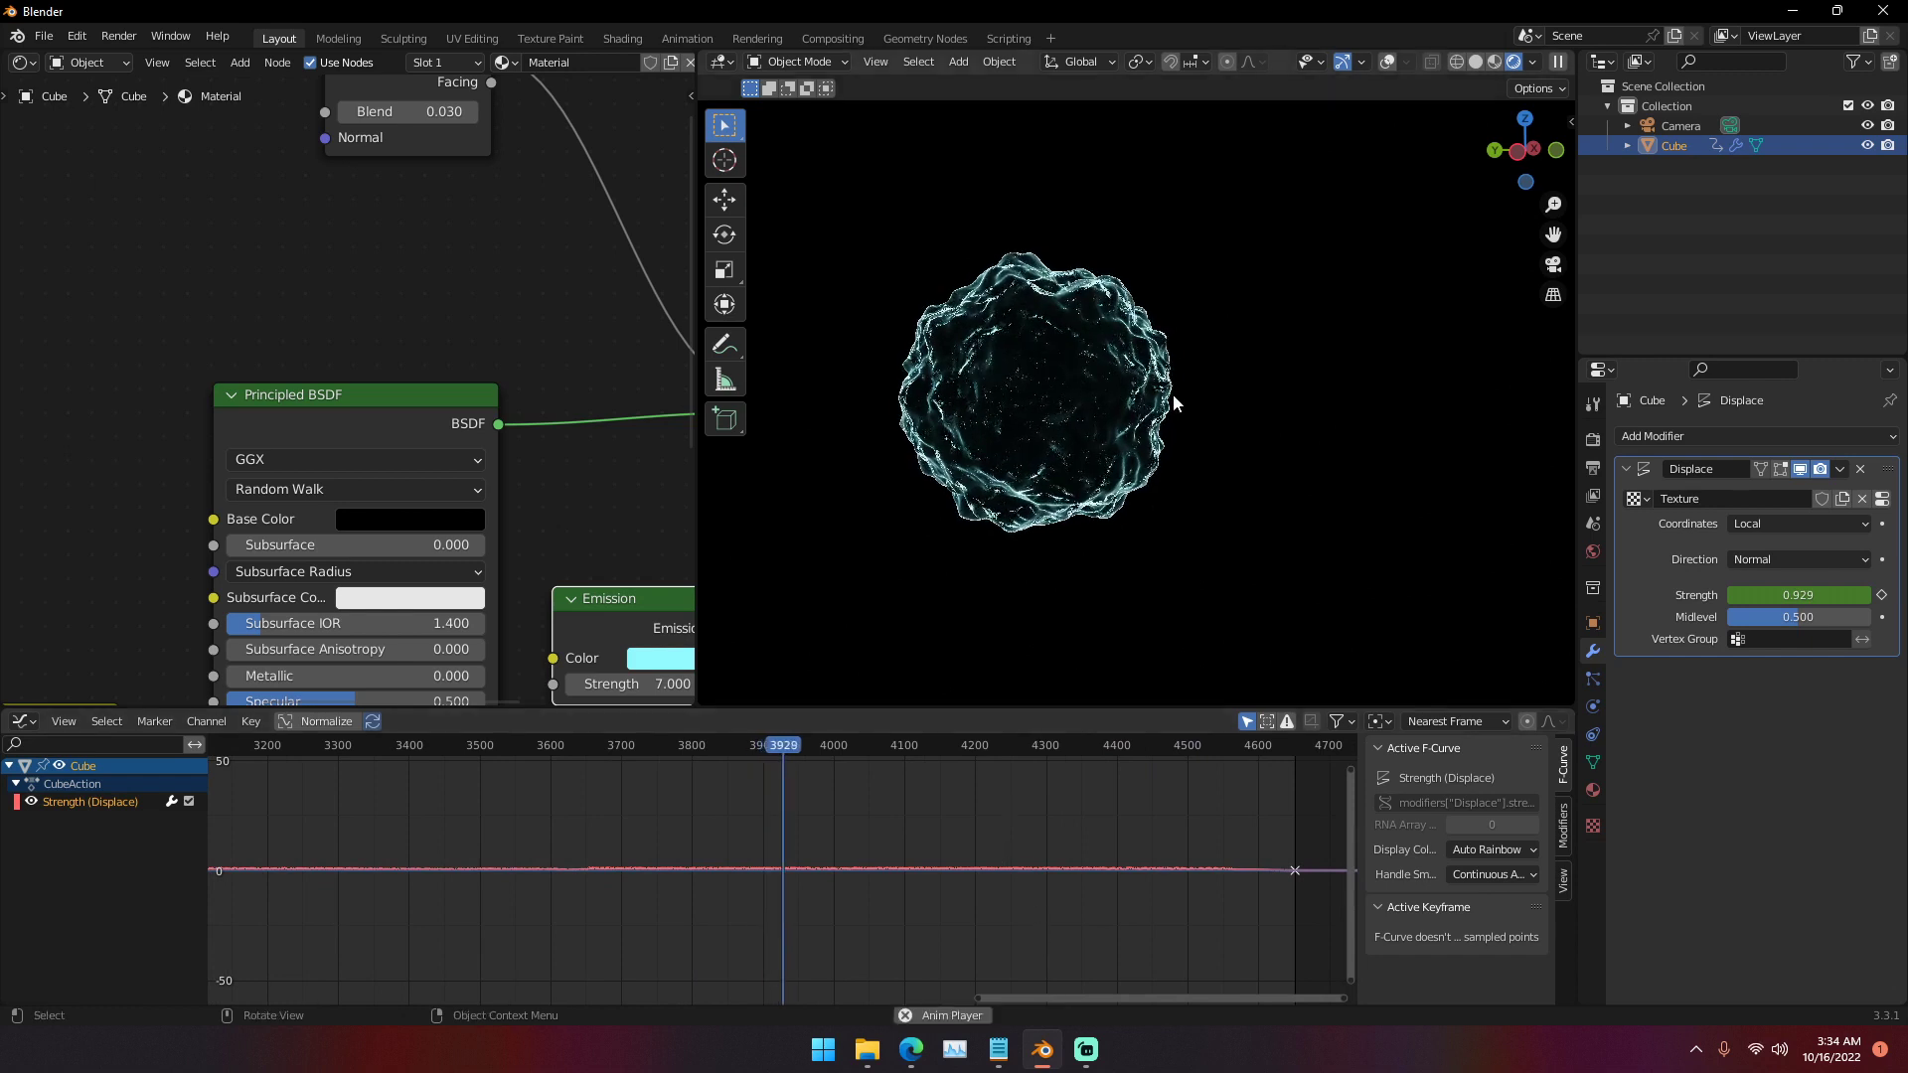
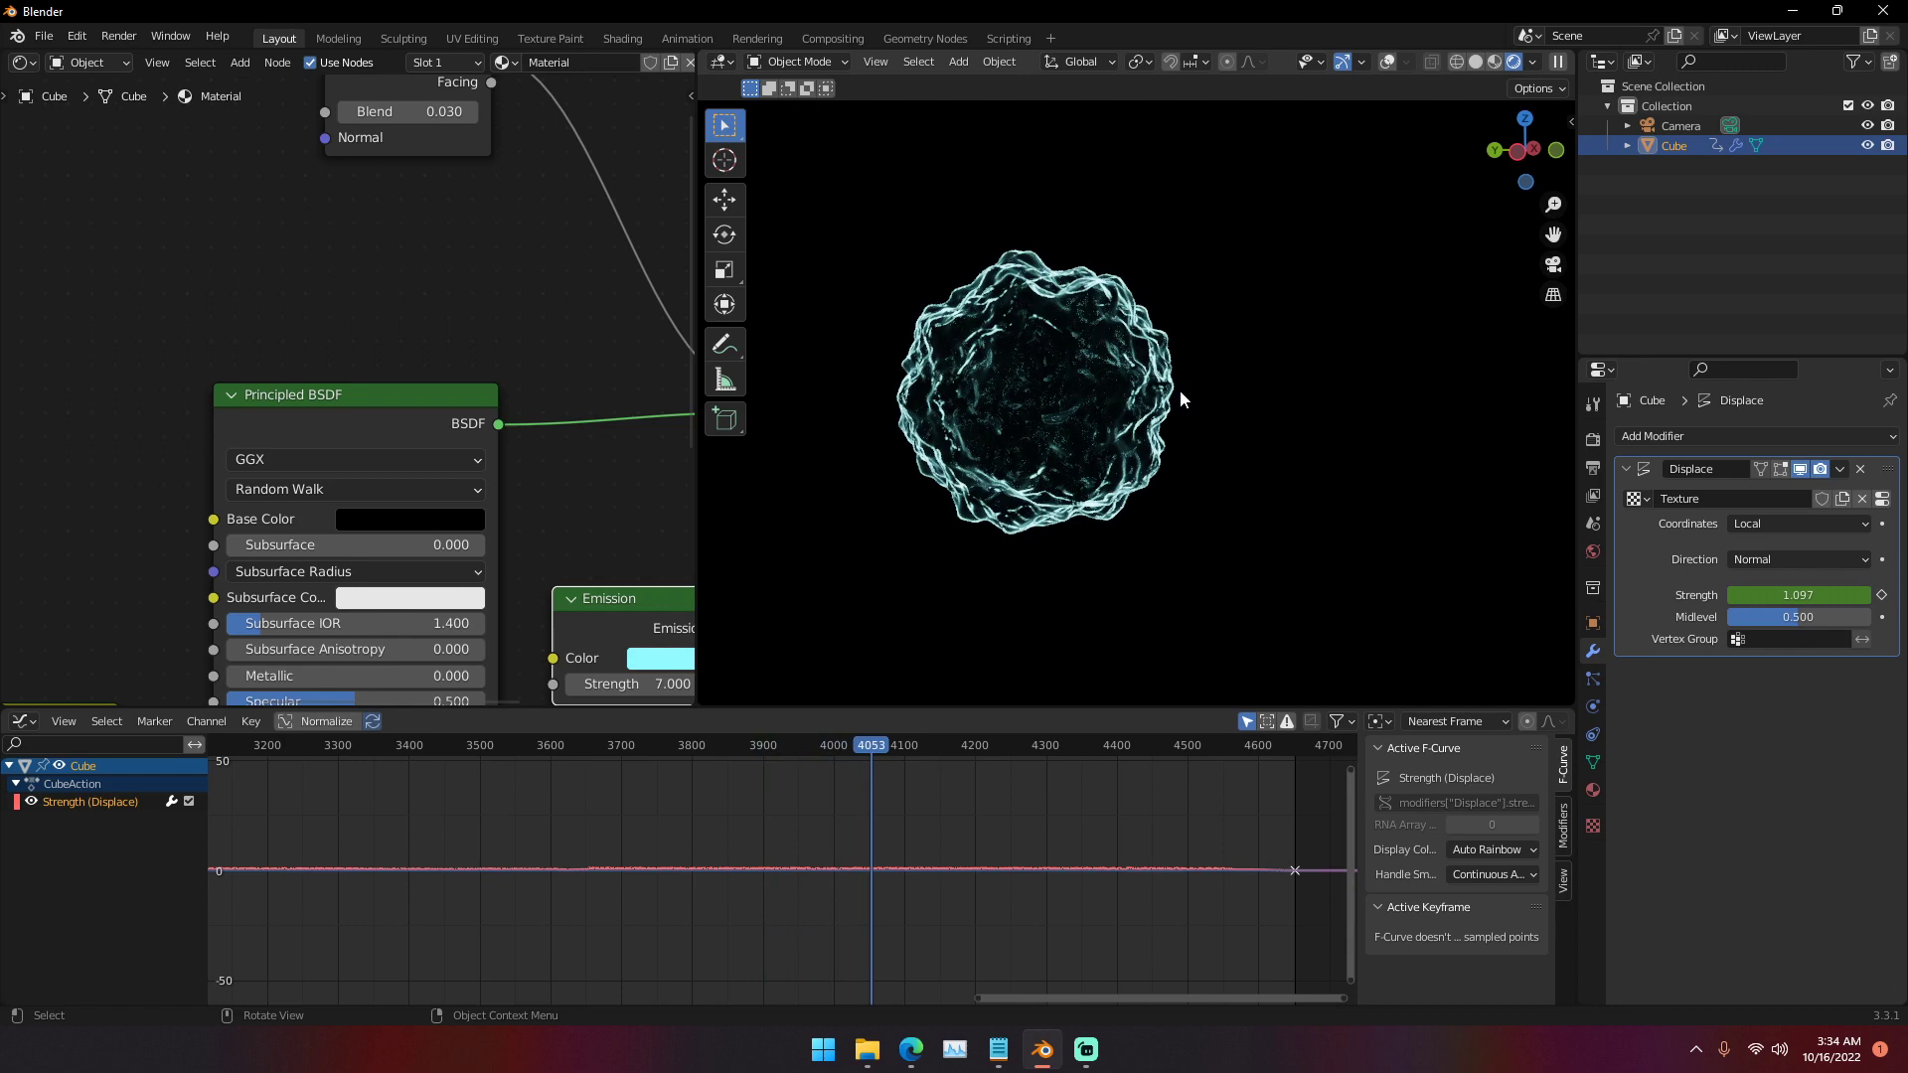
- Scrub the baked Displace Strength curve back to frame 0, where strength reads 0.000
left_click_drag(863, 753, 427, 779)
scroll(420, 781, "down", 2)
scroll(420, 781, "down", 1)
left_click_drag(573, 755, 322, 791)
scroll(404, 777, "down", 1)
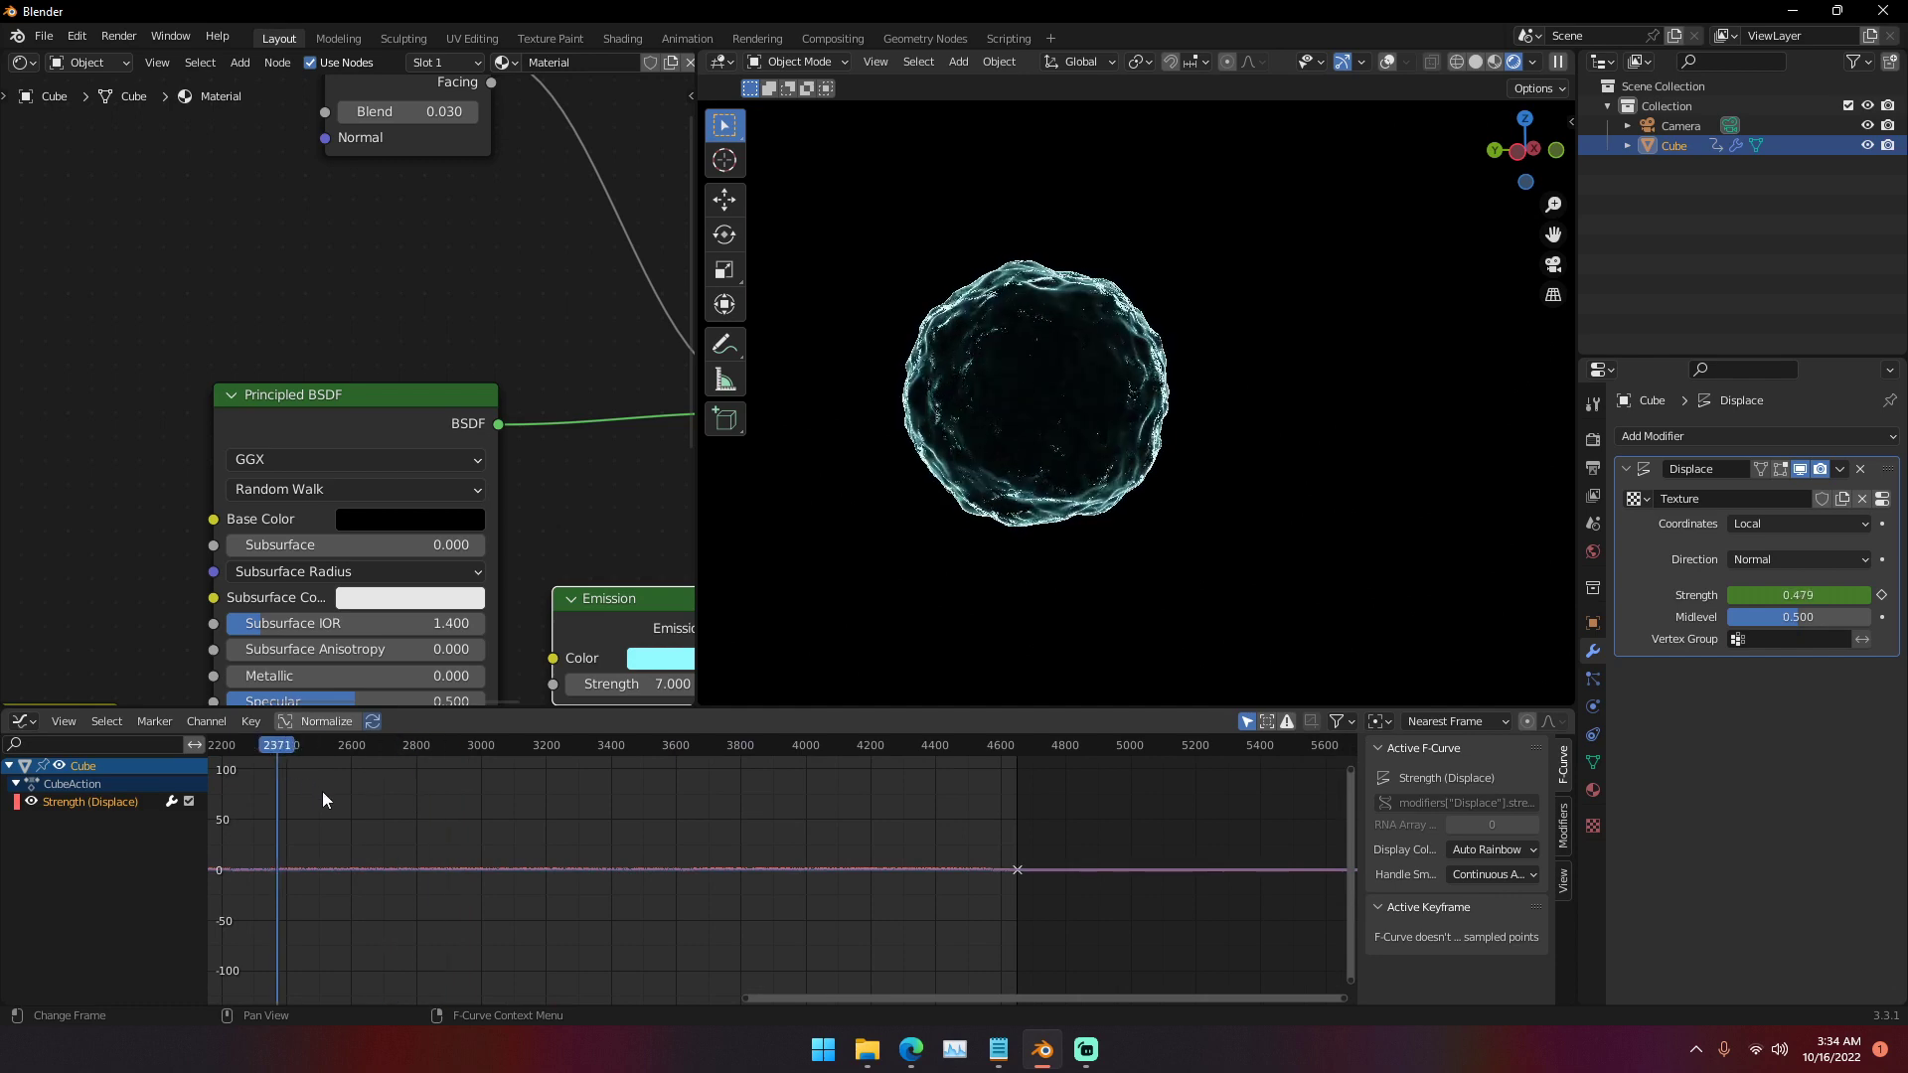
scroll(333, 807, "down", 3)
scroll(401, 811, "down", 2)
left_click_drag(614, 748, 364, 802)
scroll(695, 926, "up", 3)
left_click_drag(751, 1000, 406, 956)
- At frame 0, add a Noise modifier with Add blending to the Strength curve
left_click(481, 747)
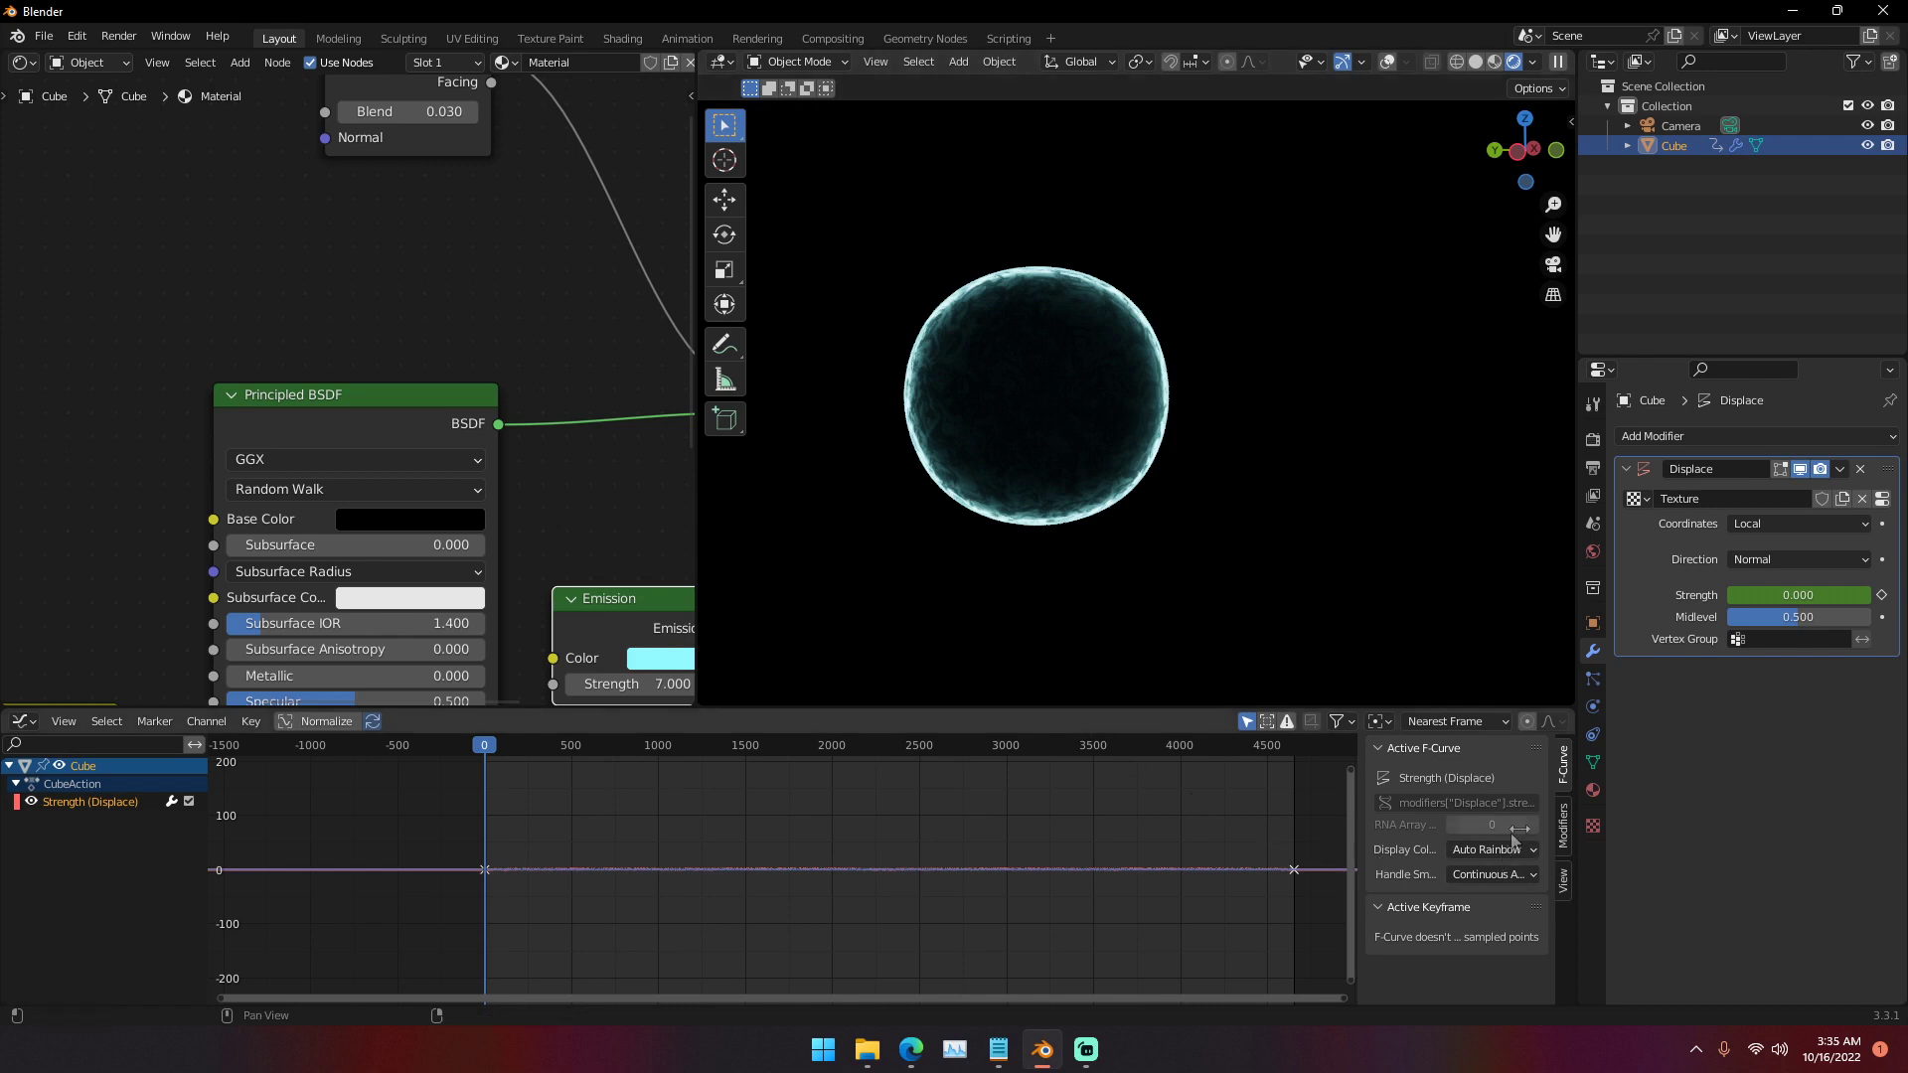
left_click(1564, 825)
left_click(1403, 751)
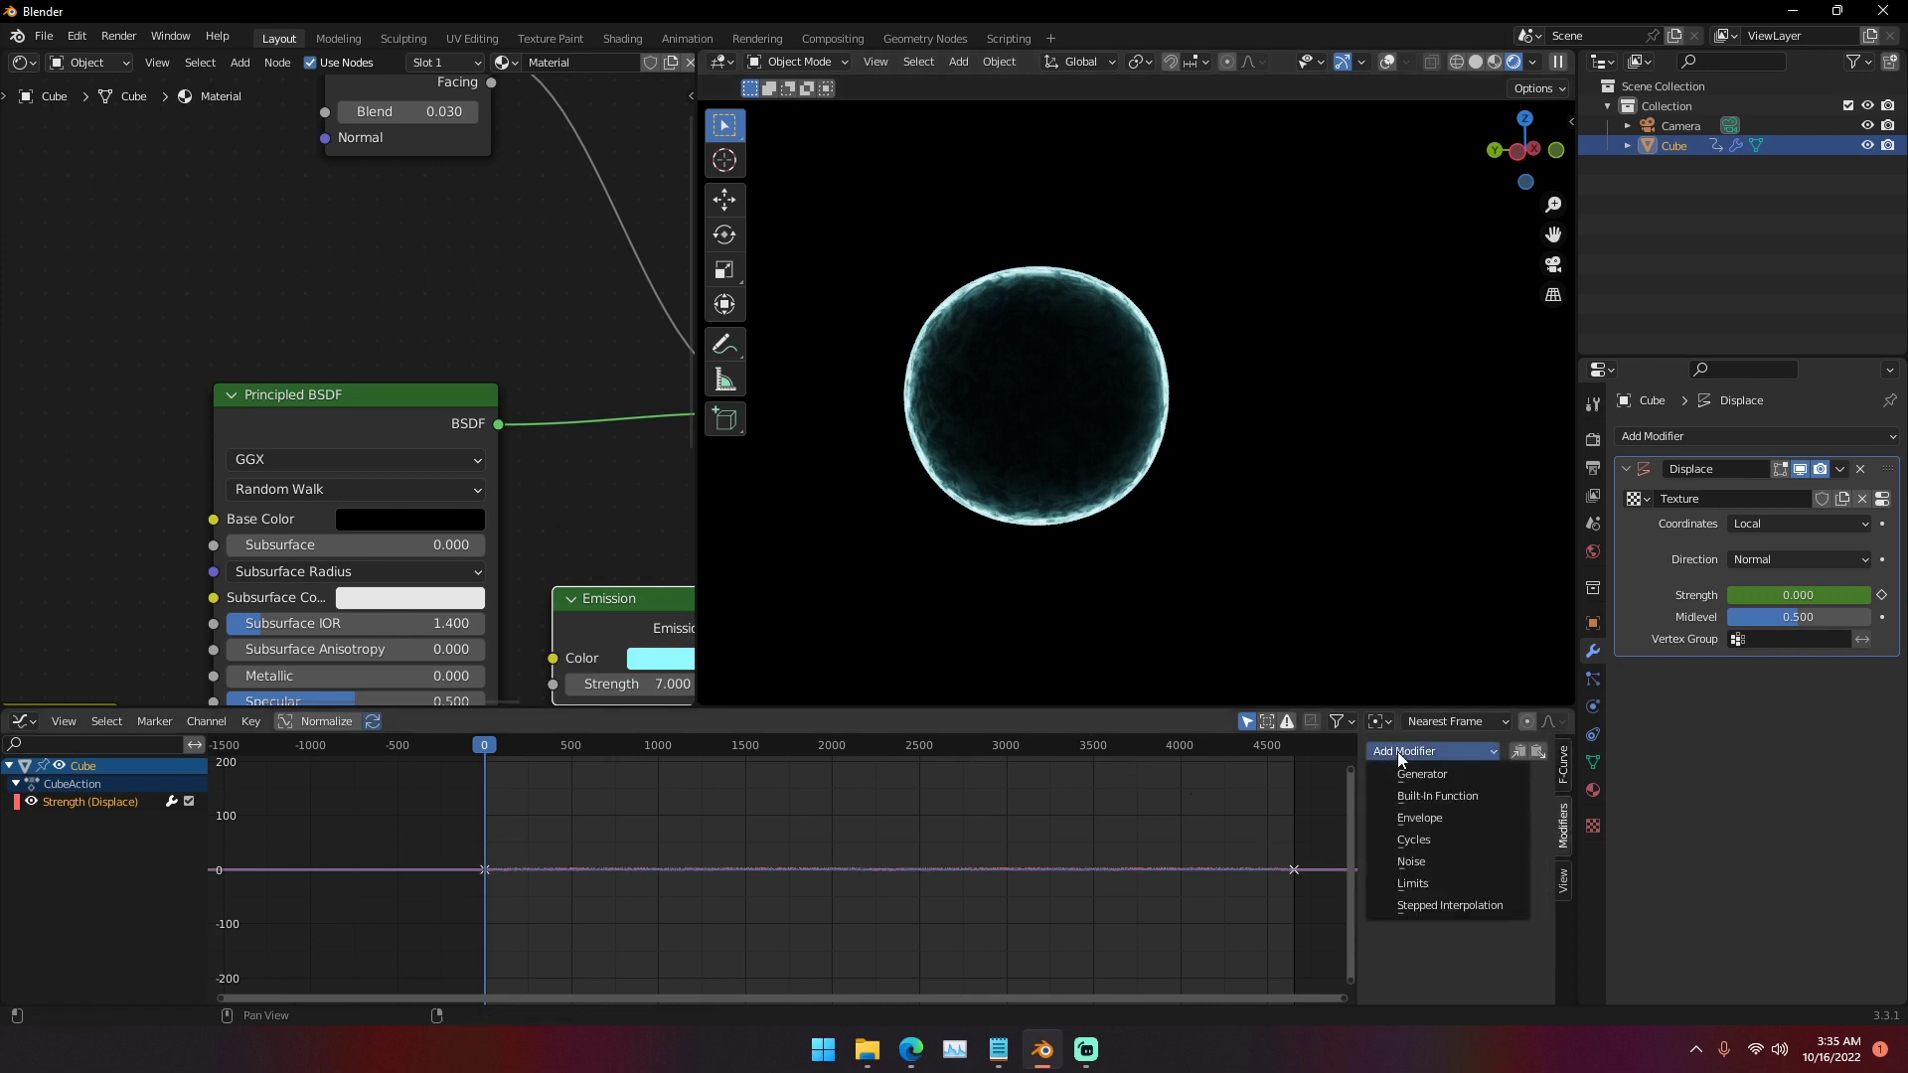
left_click(1411, 860)
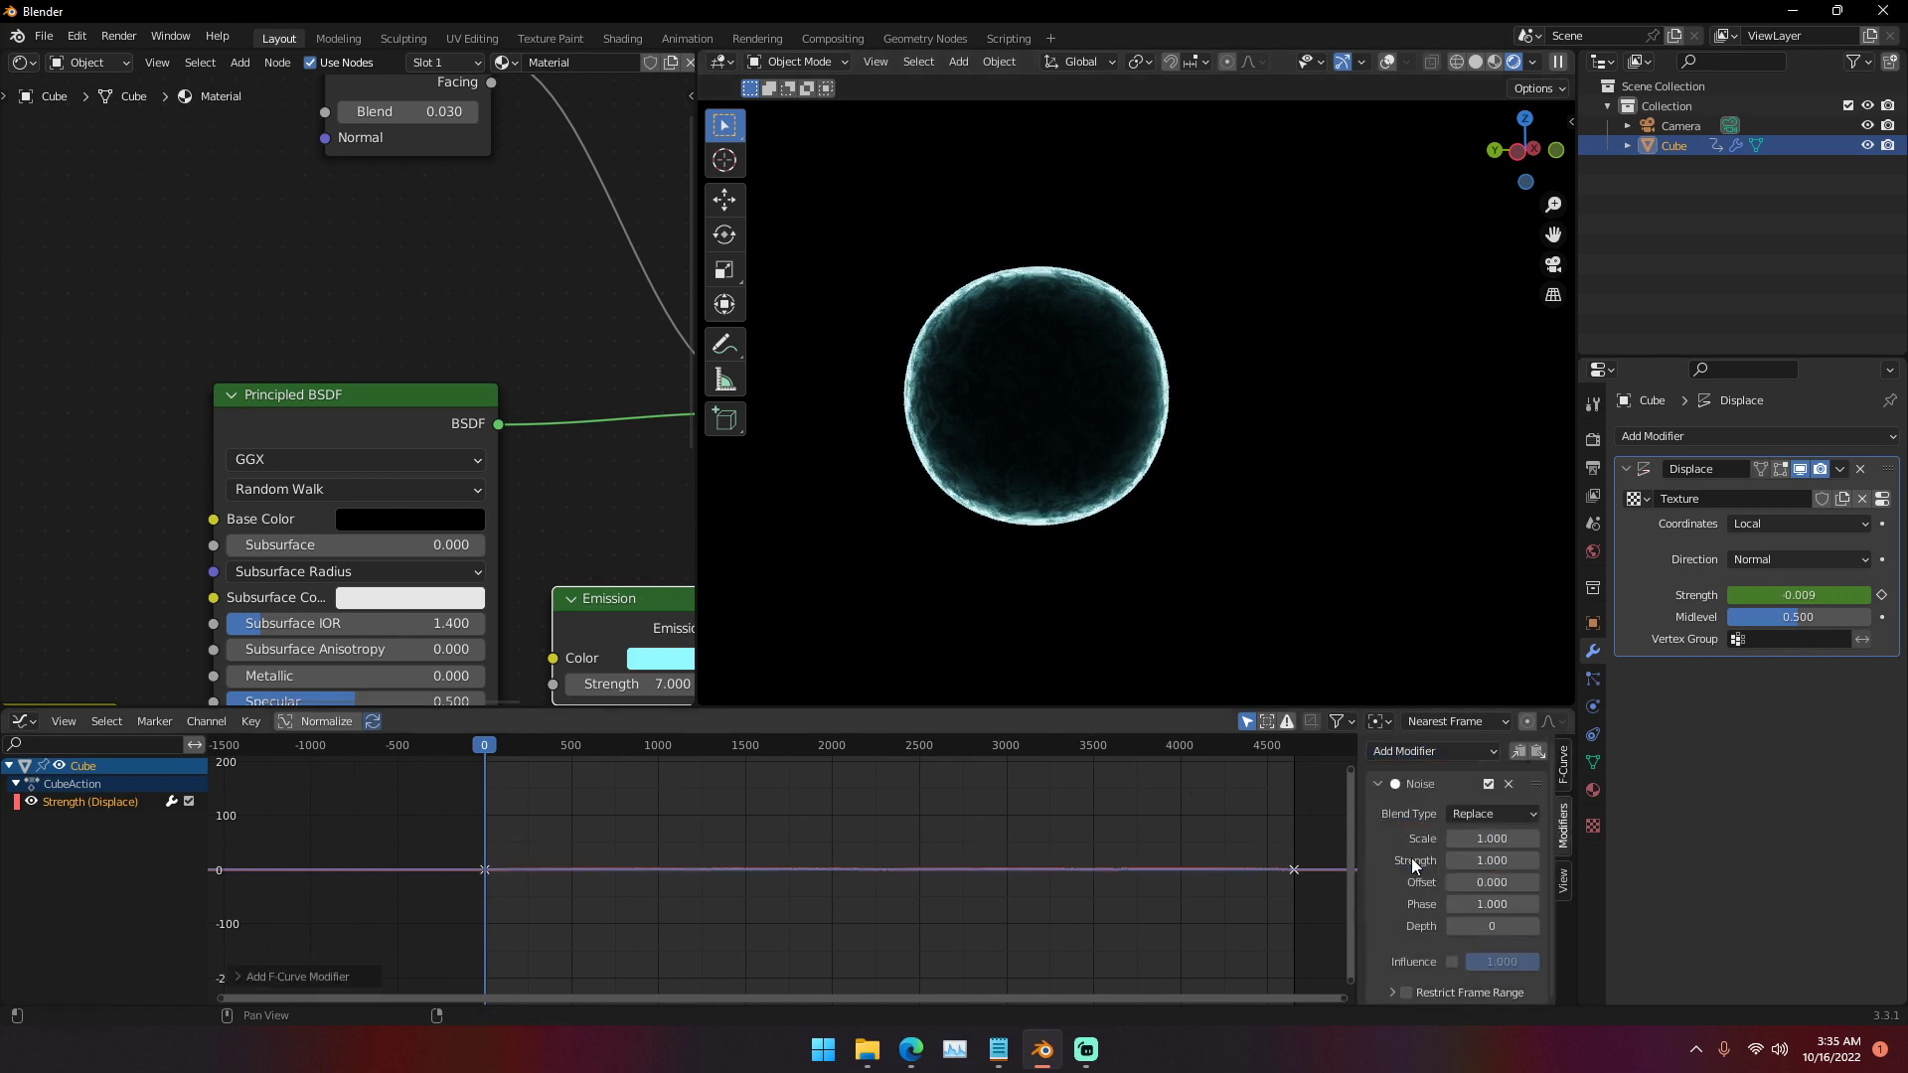
left_click(1452, 814)
left_click(1462, 857)
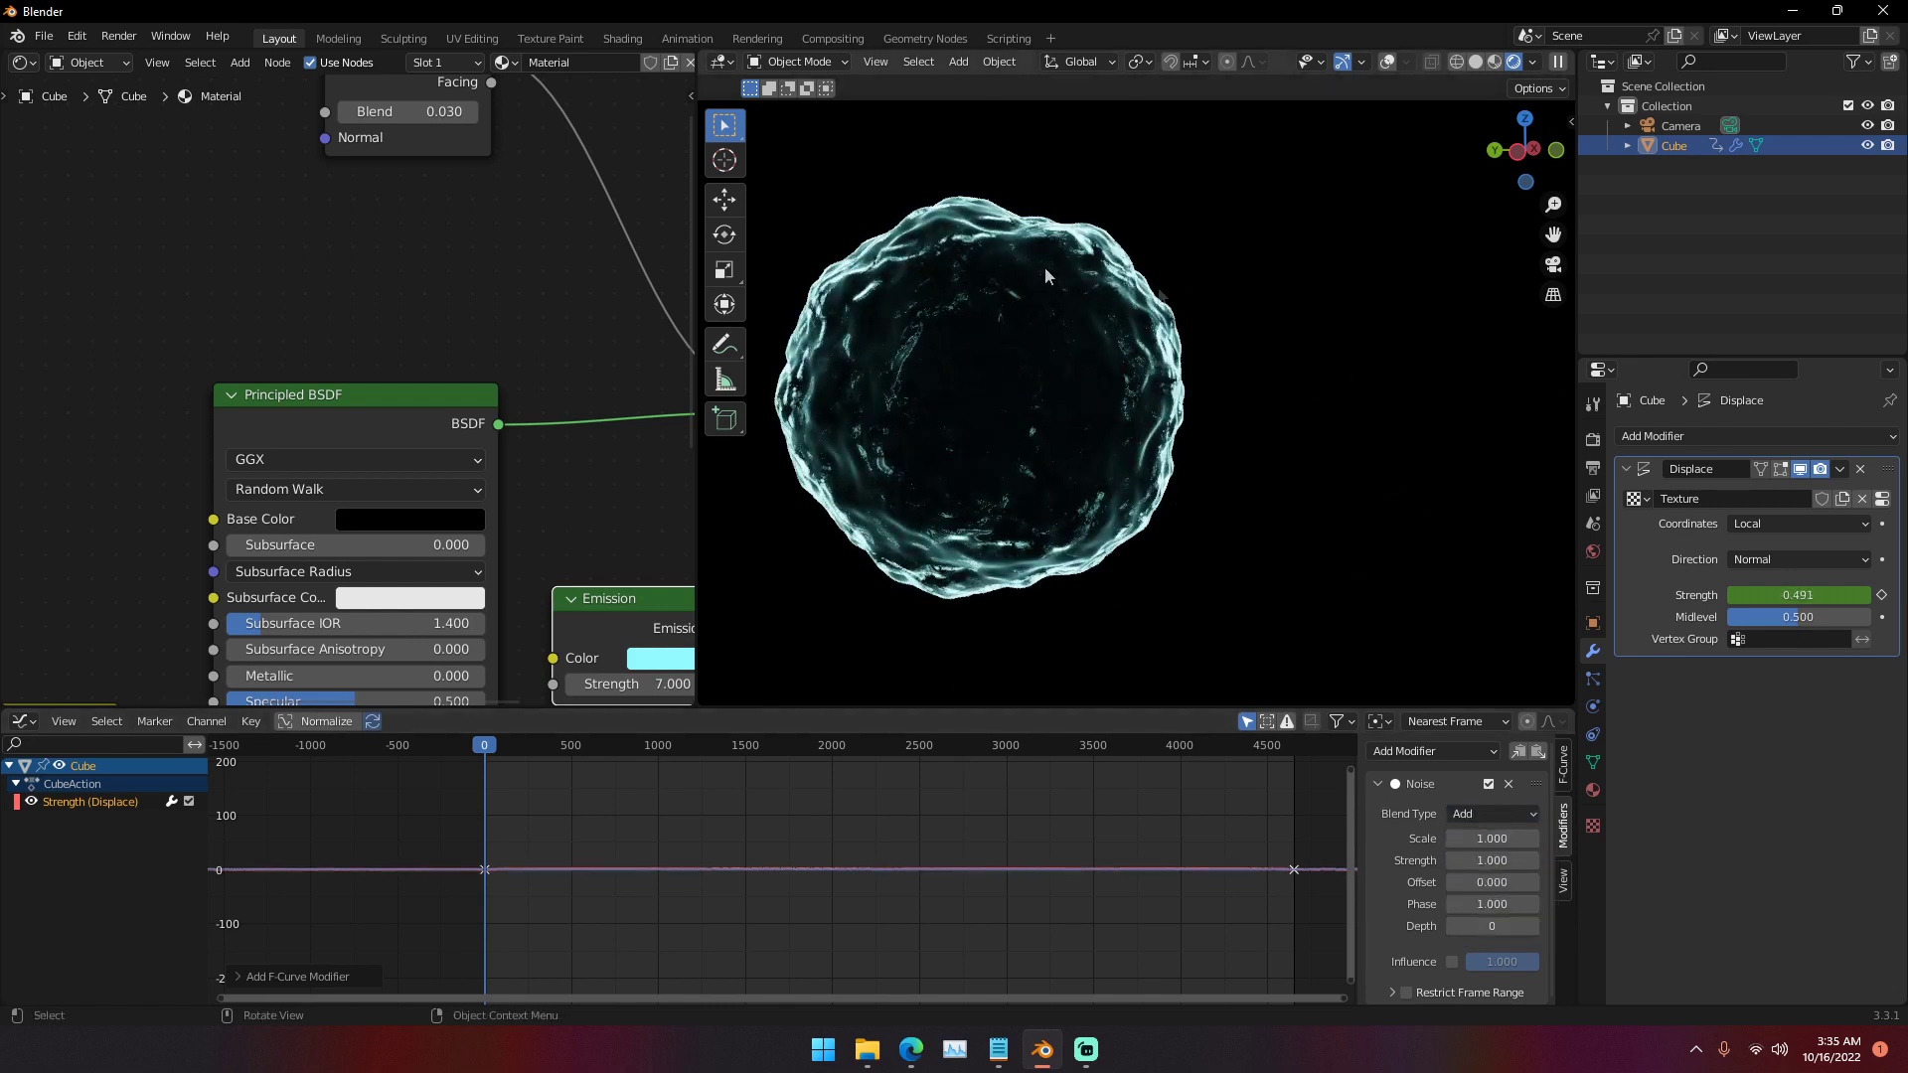
- Raise the noise strength to 3.9, preview the spikier pulse, then delete the Noise modifier
left_click_drag(487, 747, 819, 765)
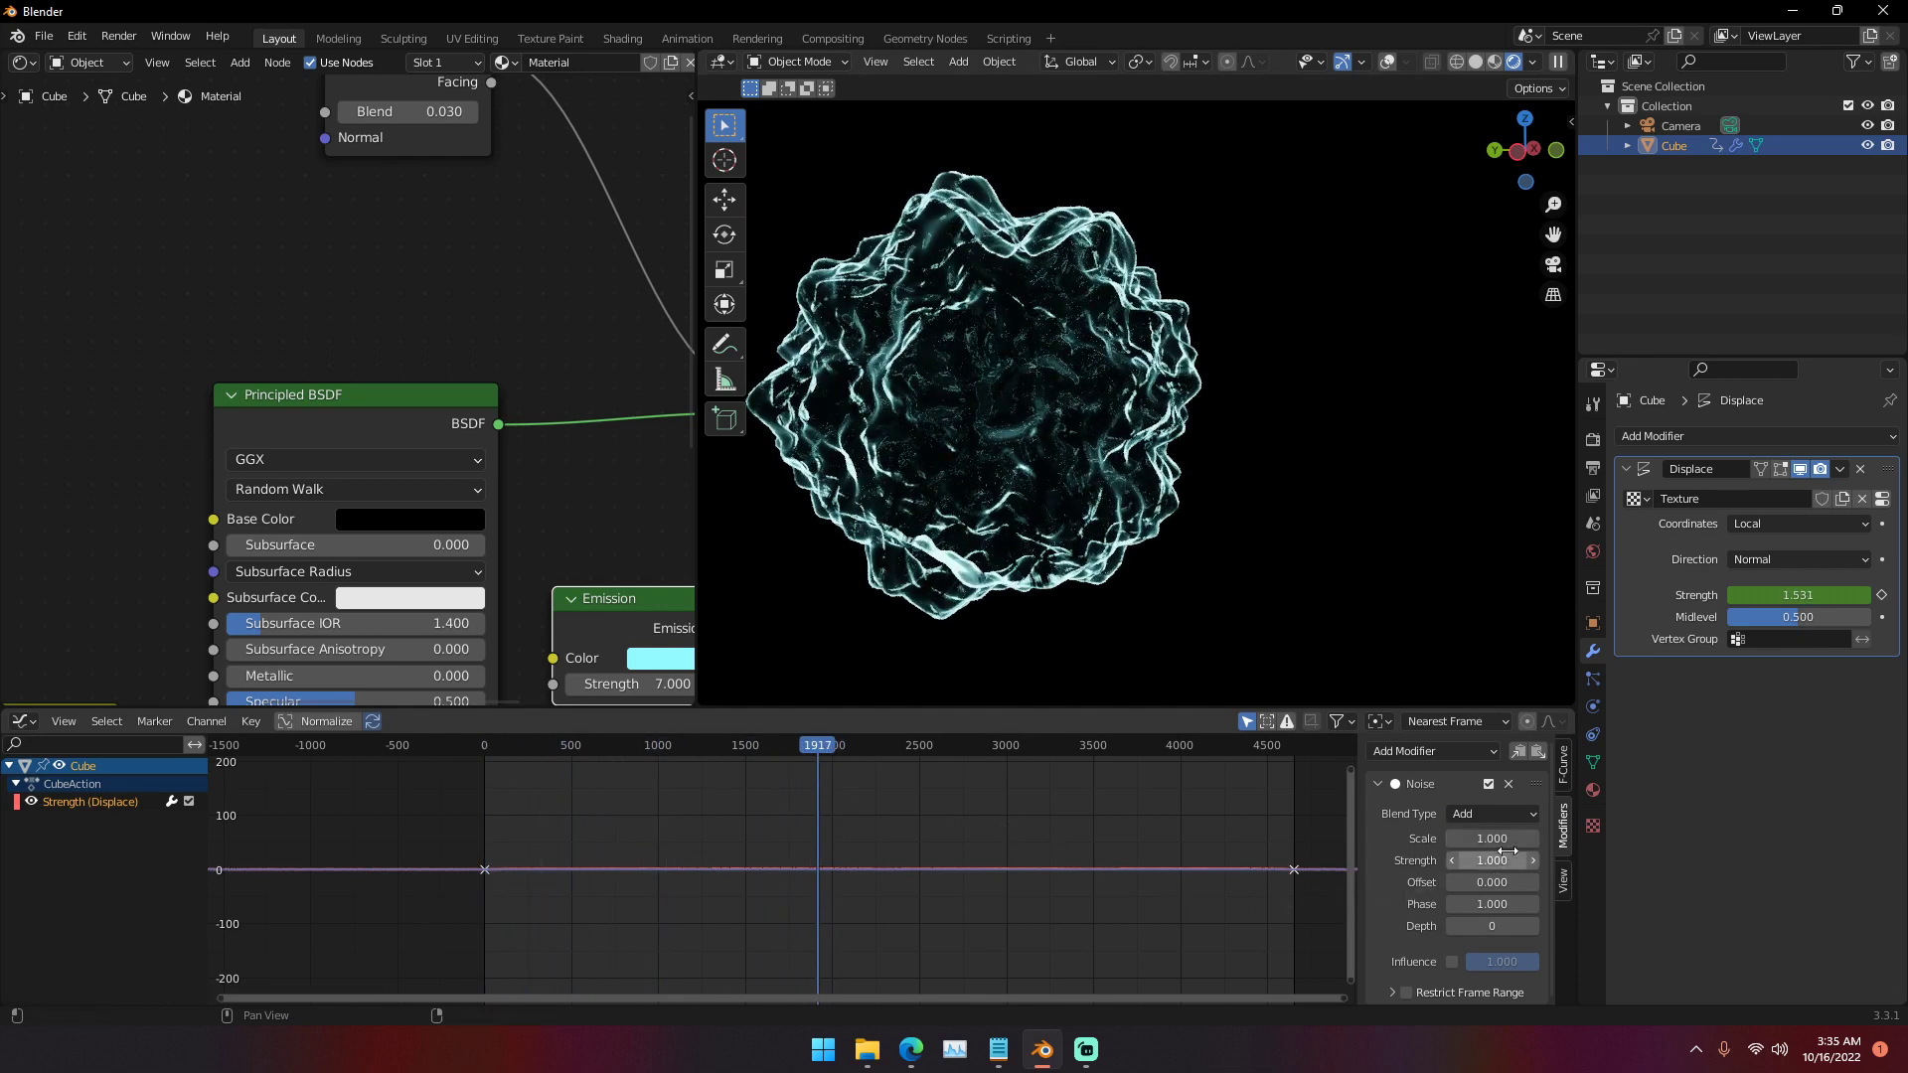
left_click_drag(1486, 861, 1516, 861)
left_click_drag(819, 754, 547, 771)
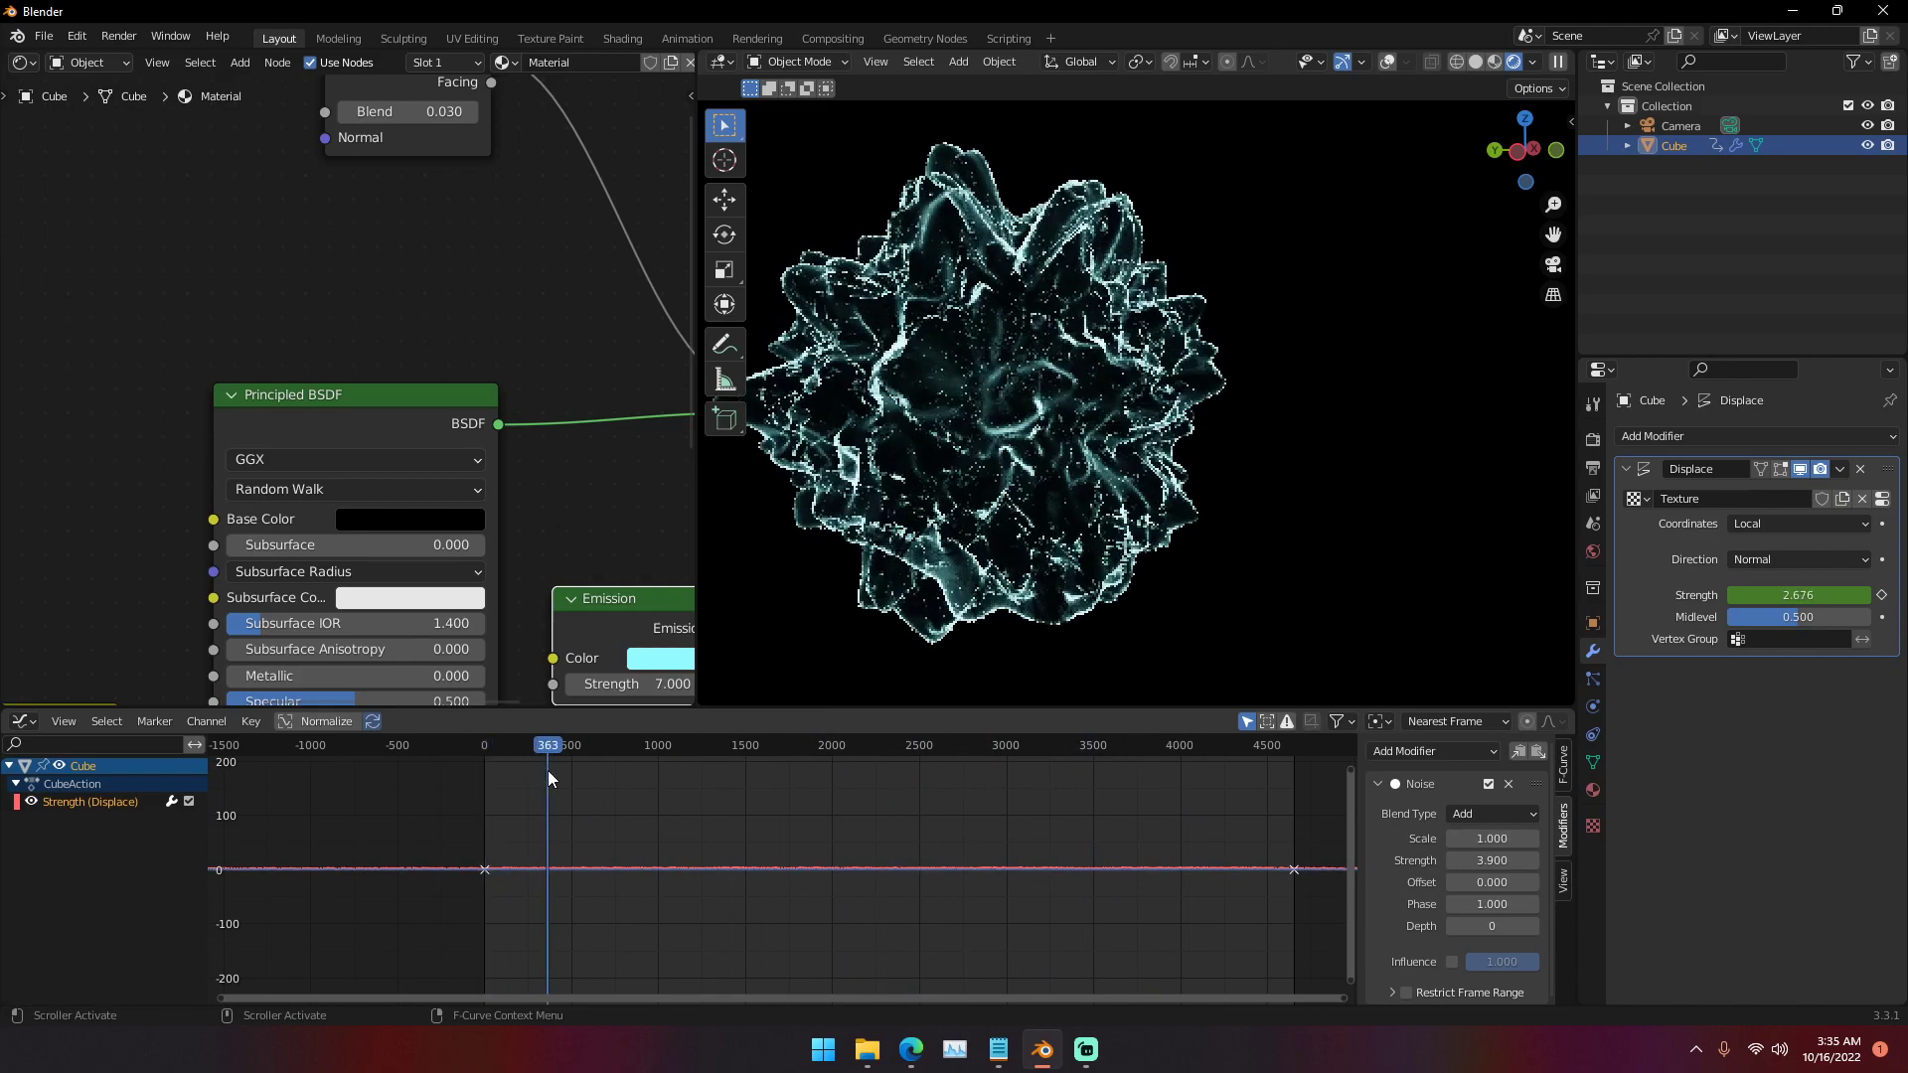
left_click(1509, 783)
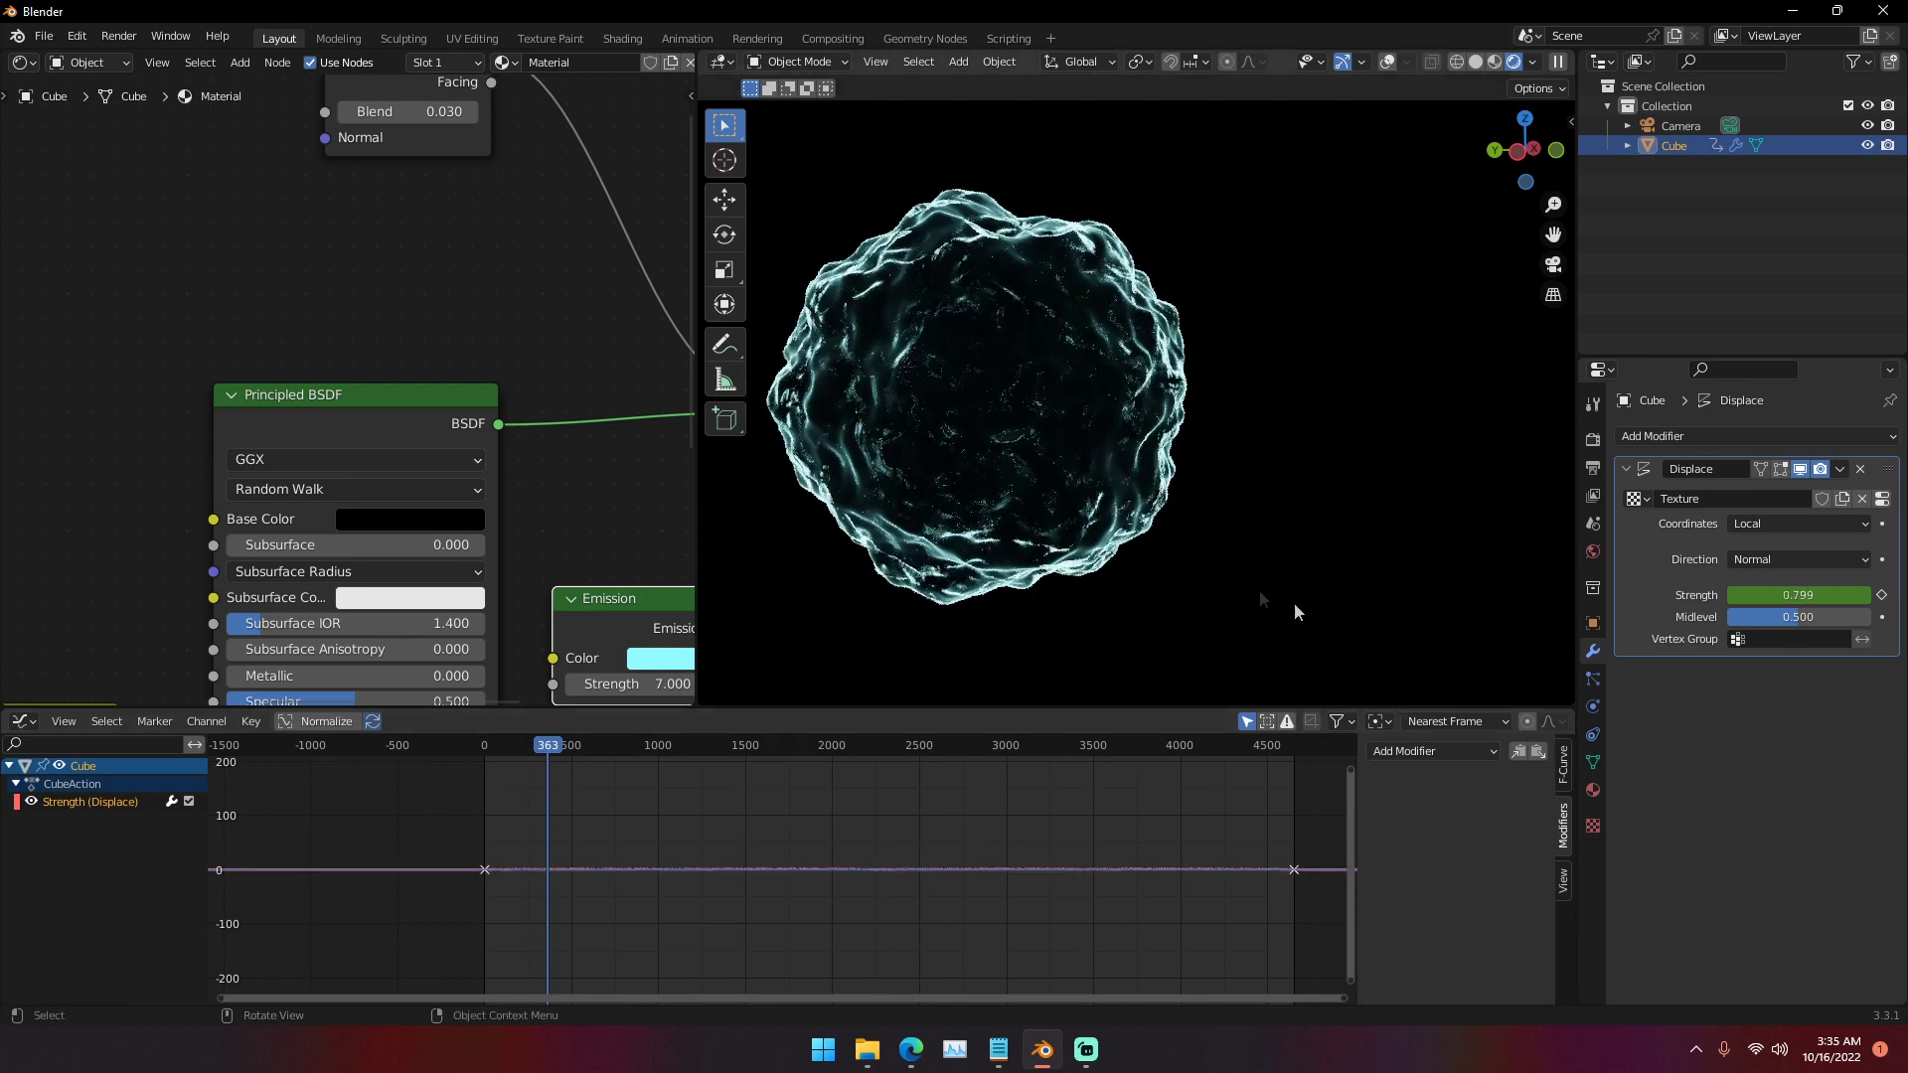
left_click_drag(541, 749, 503, 755)
scroll(1012, 544, "down", 5)
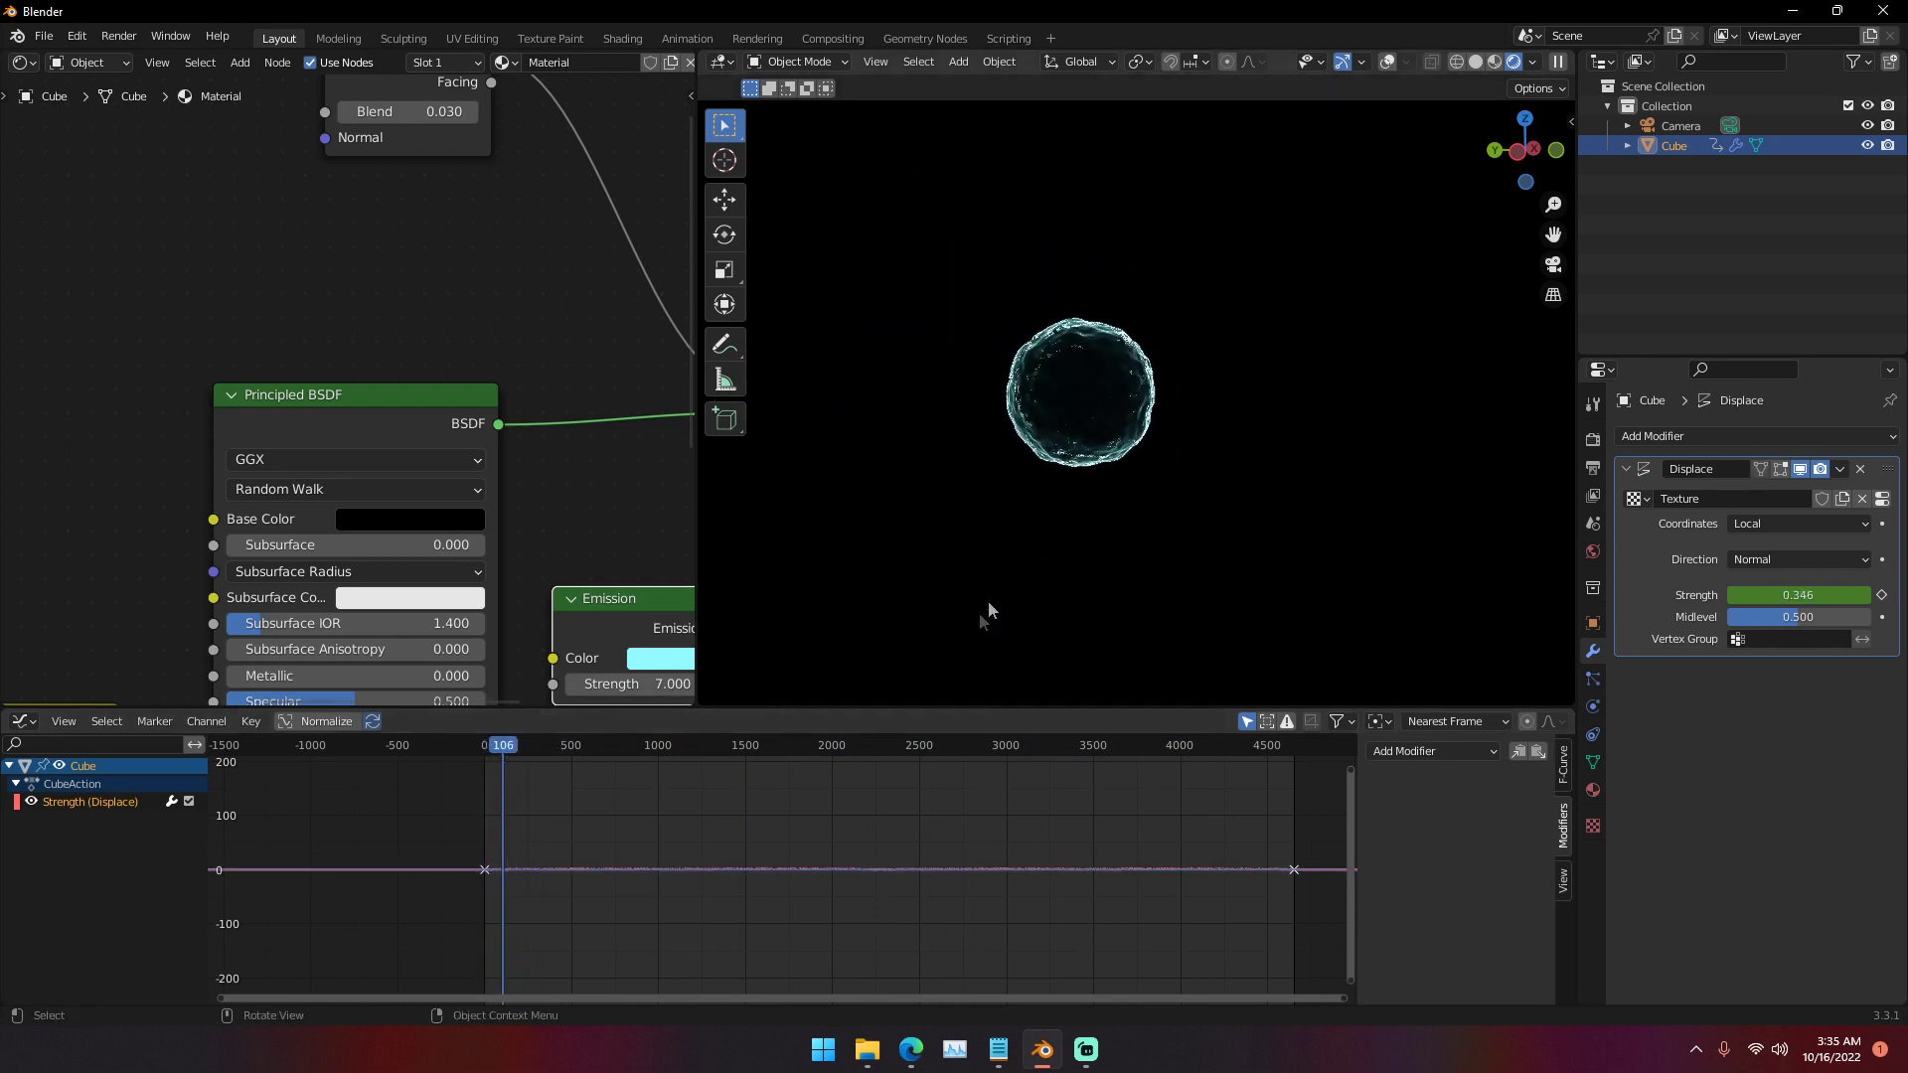
left_click_drag(499, 747, 485, 747)
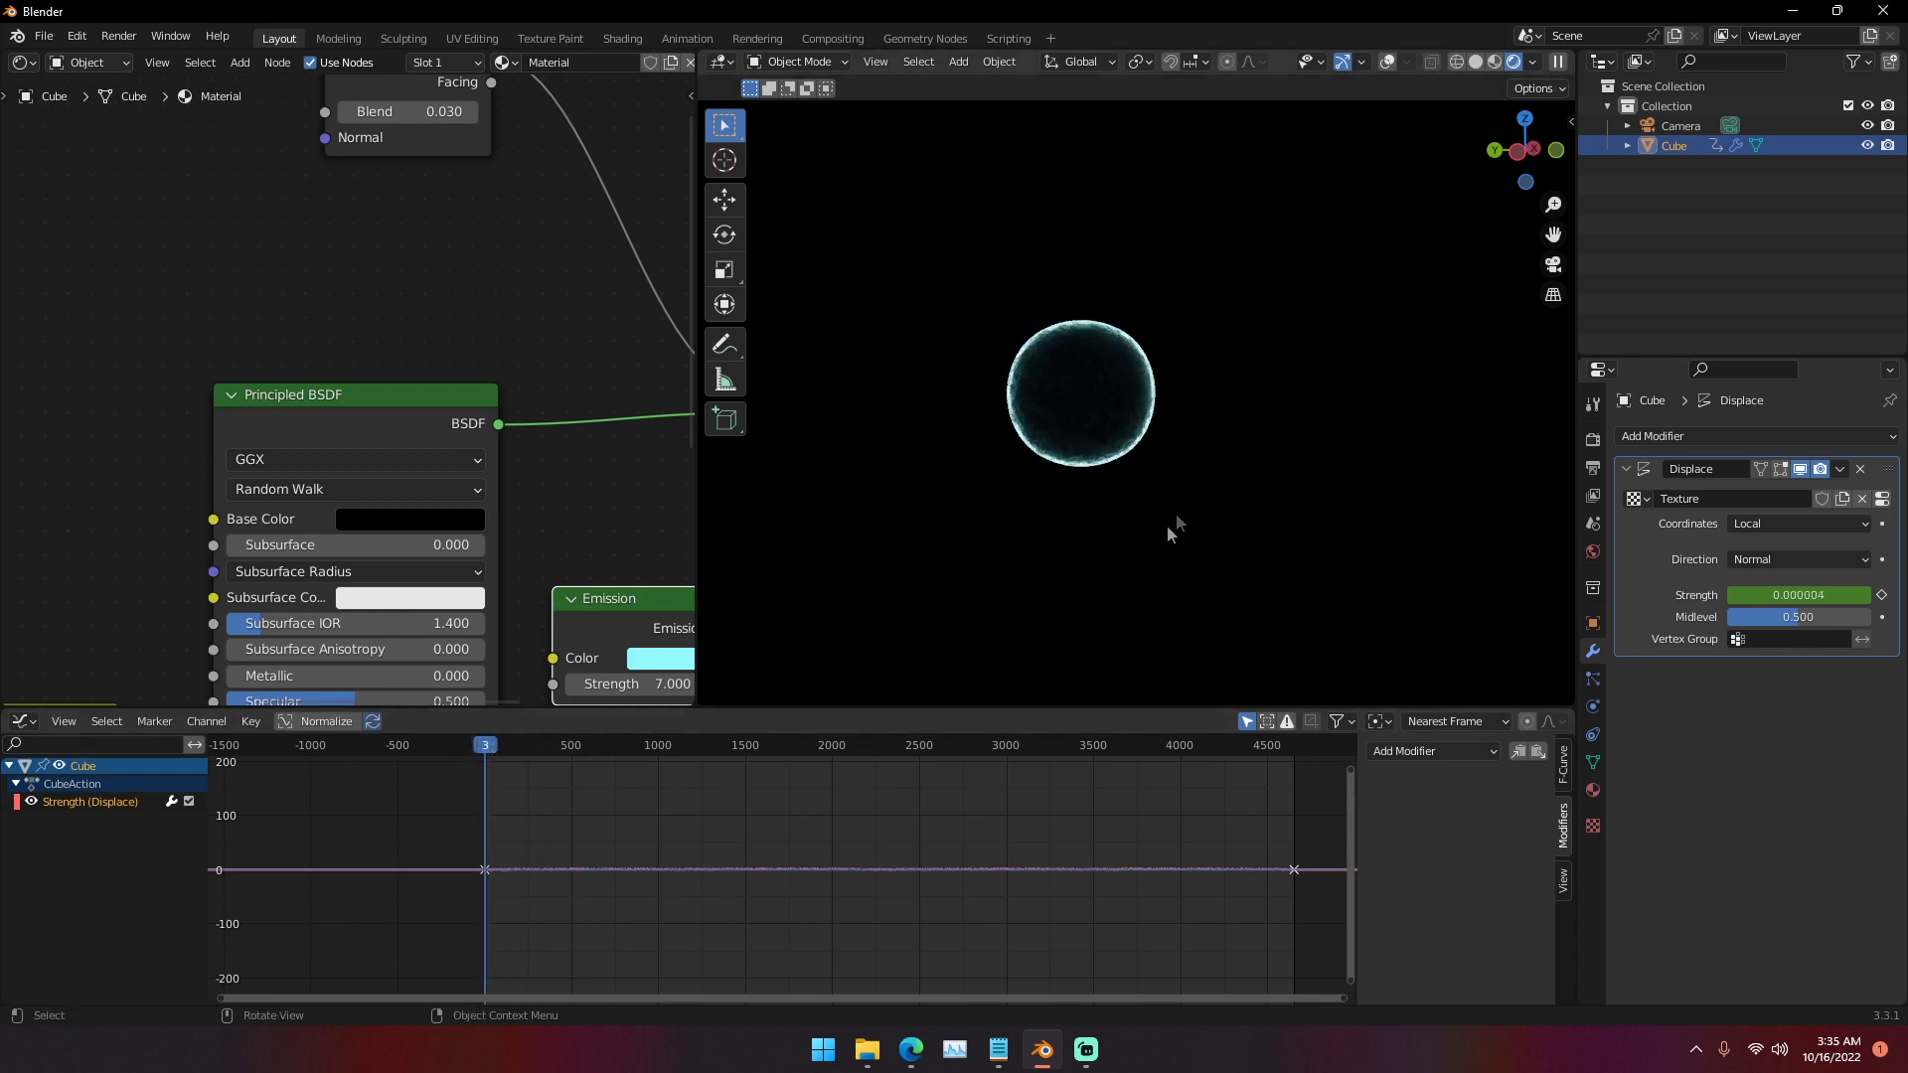
scroll(1098, 452, "up", 3)
middle_click_drag(1098, 453, 1006, 521, "shift")
middle_click_drag(1055, 422, 1076, 382, "shift")
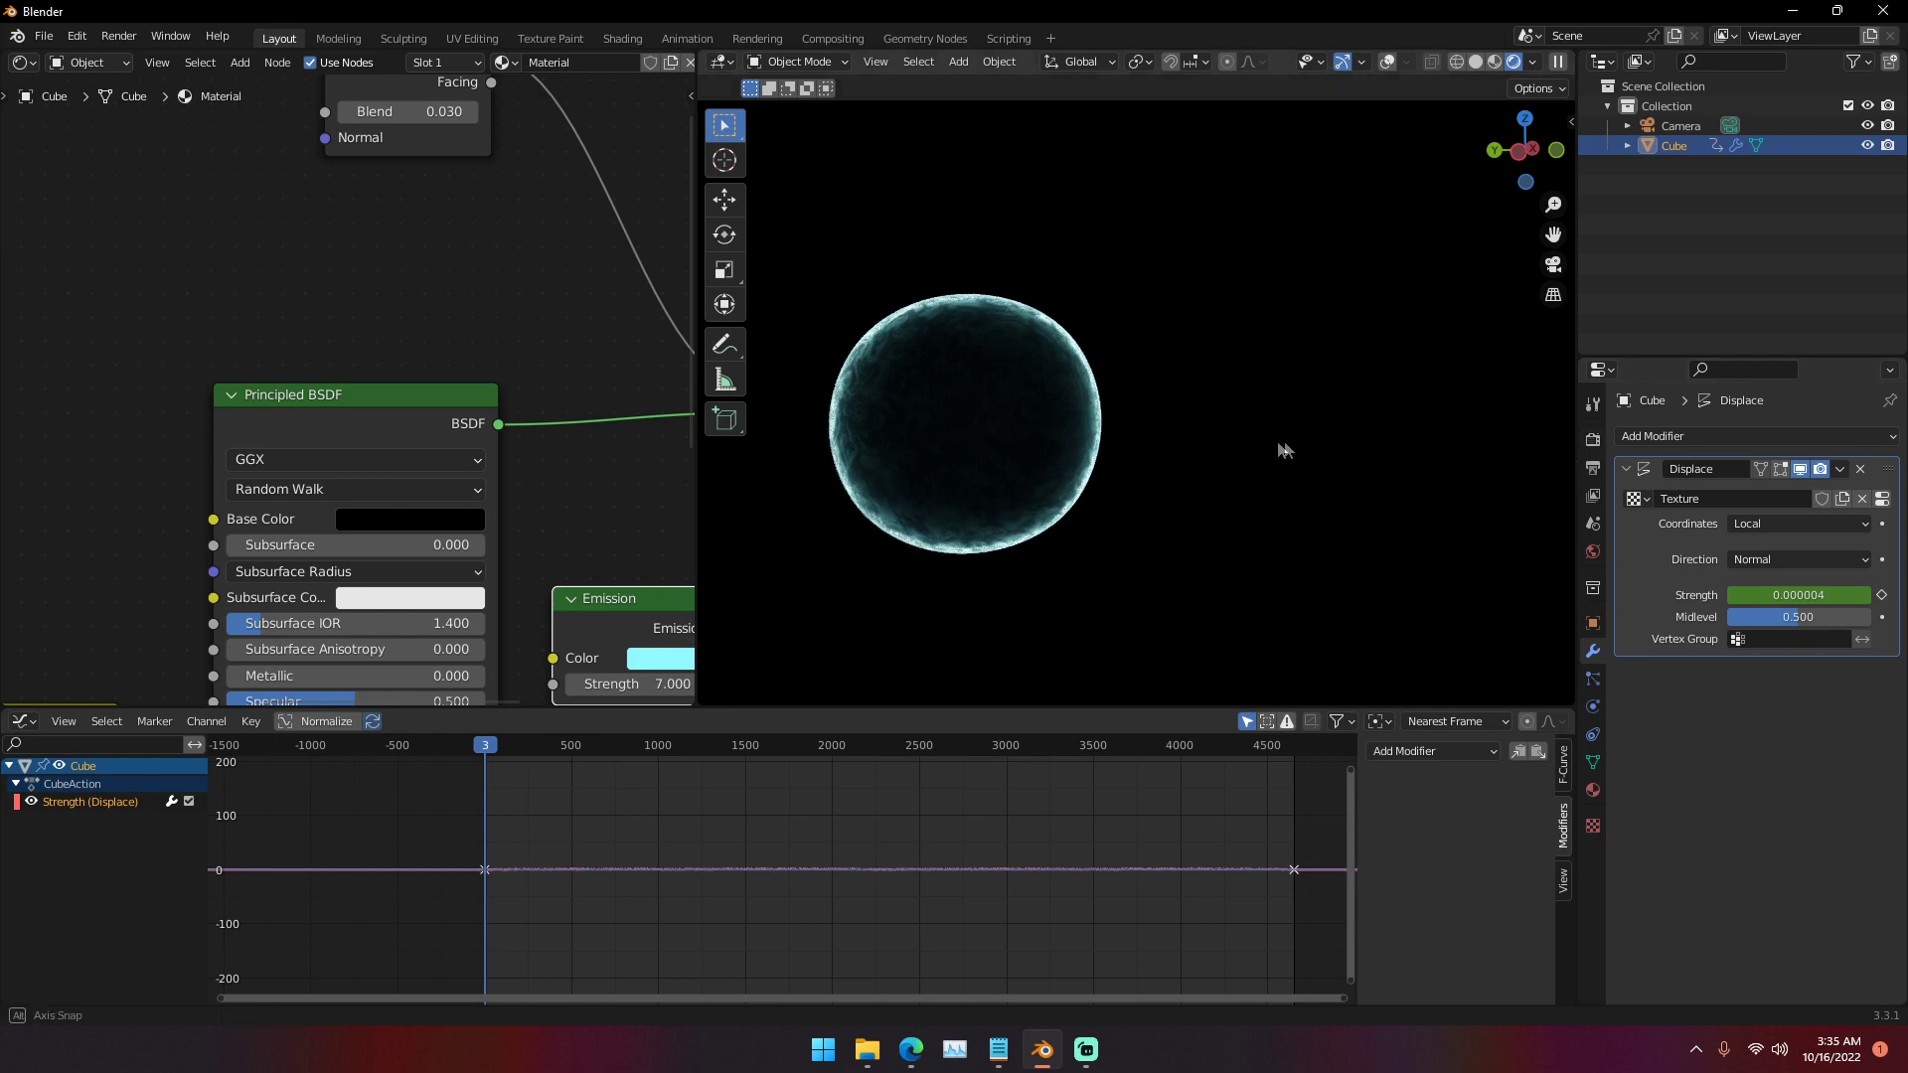
scroll(1290, 441, "down", 2)
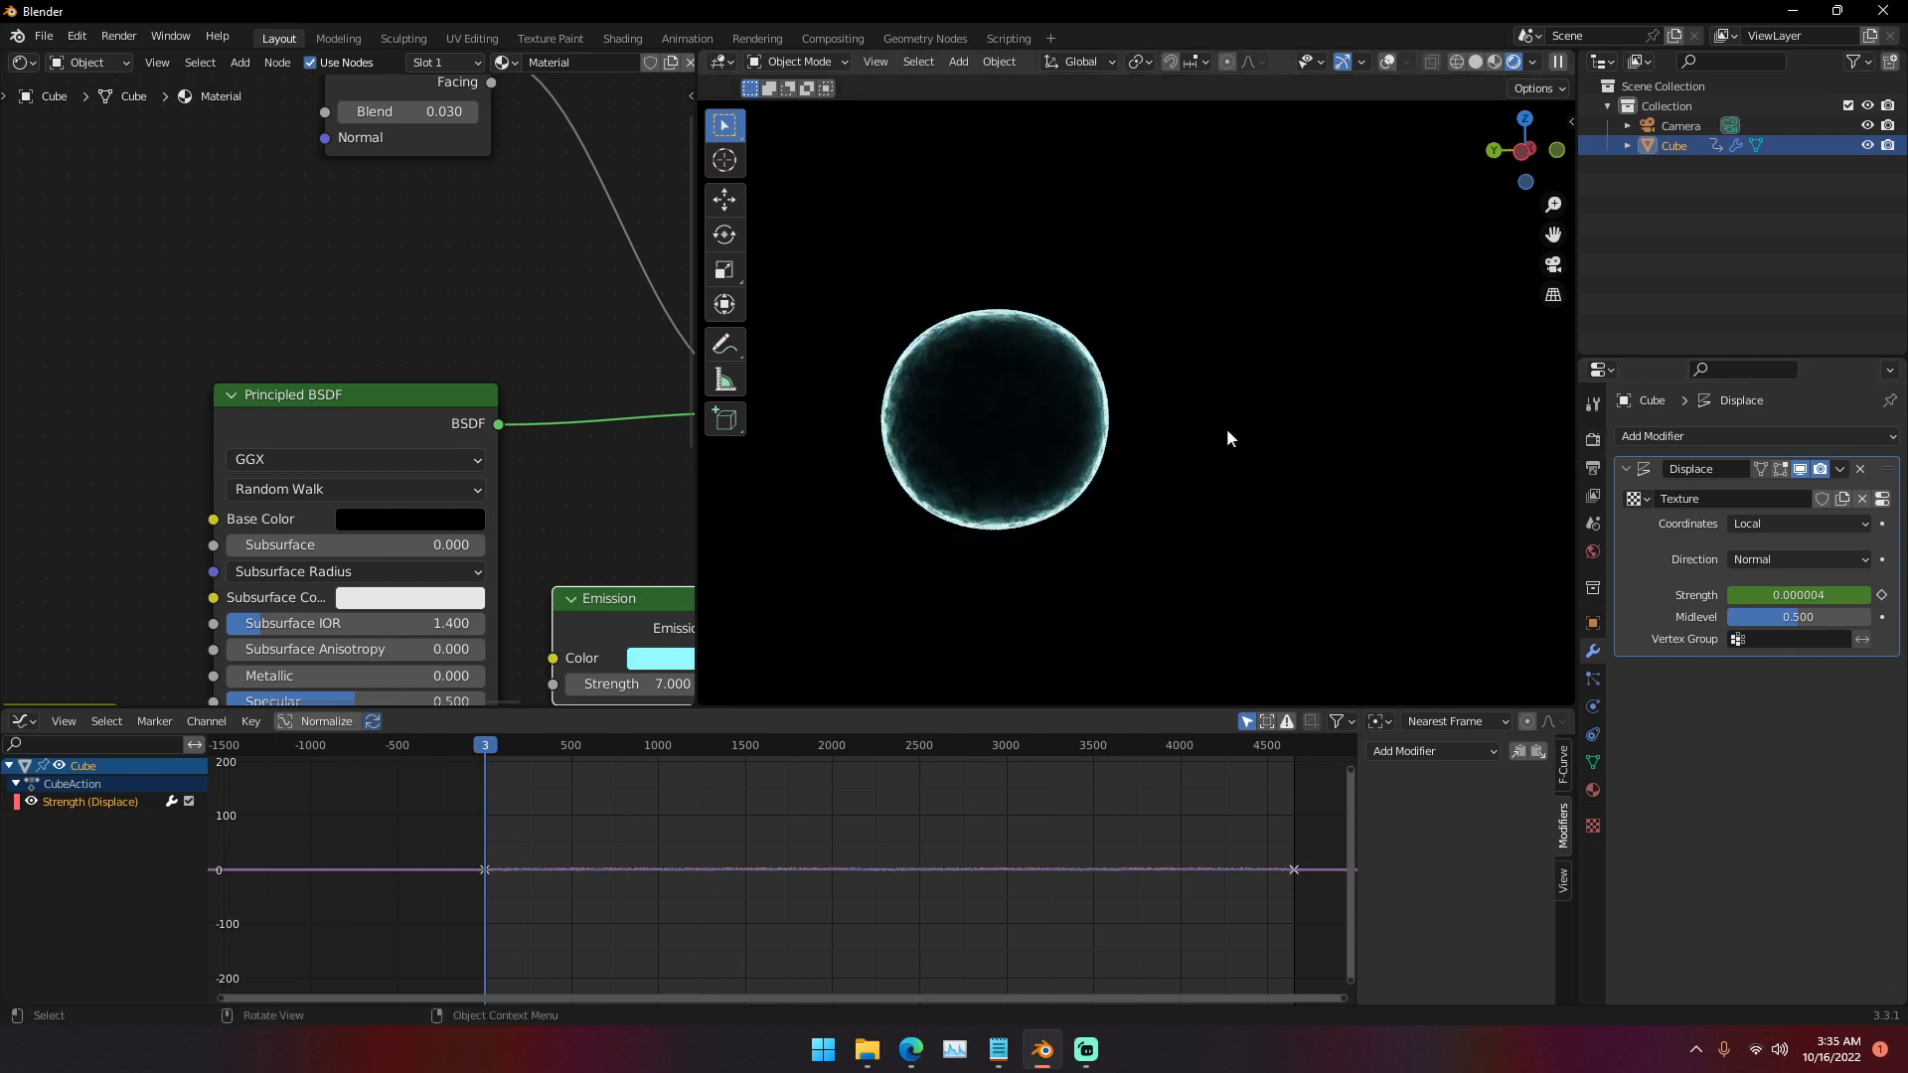
scroll(1266, 467, "up", 1)
scroll(1252, 427, "up", 2)
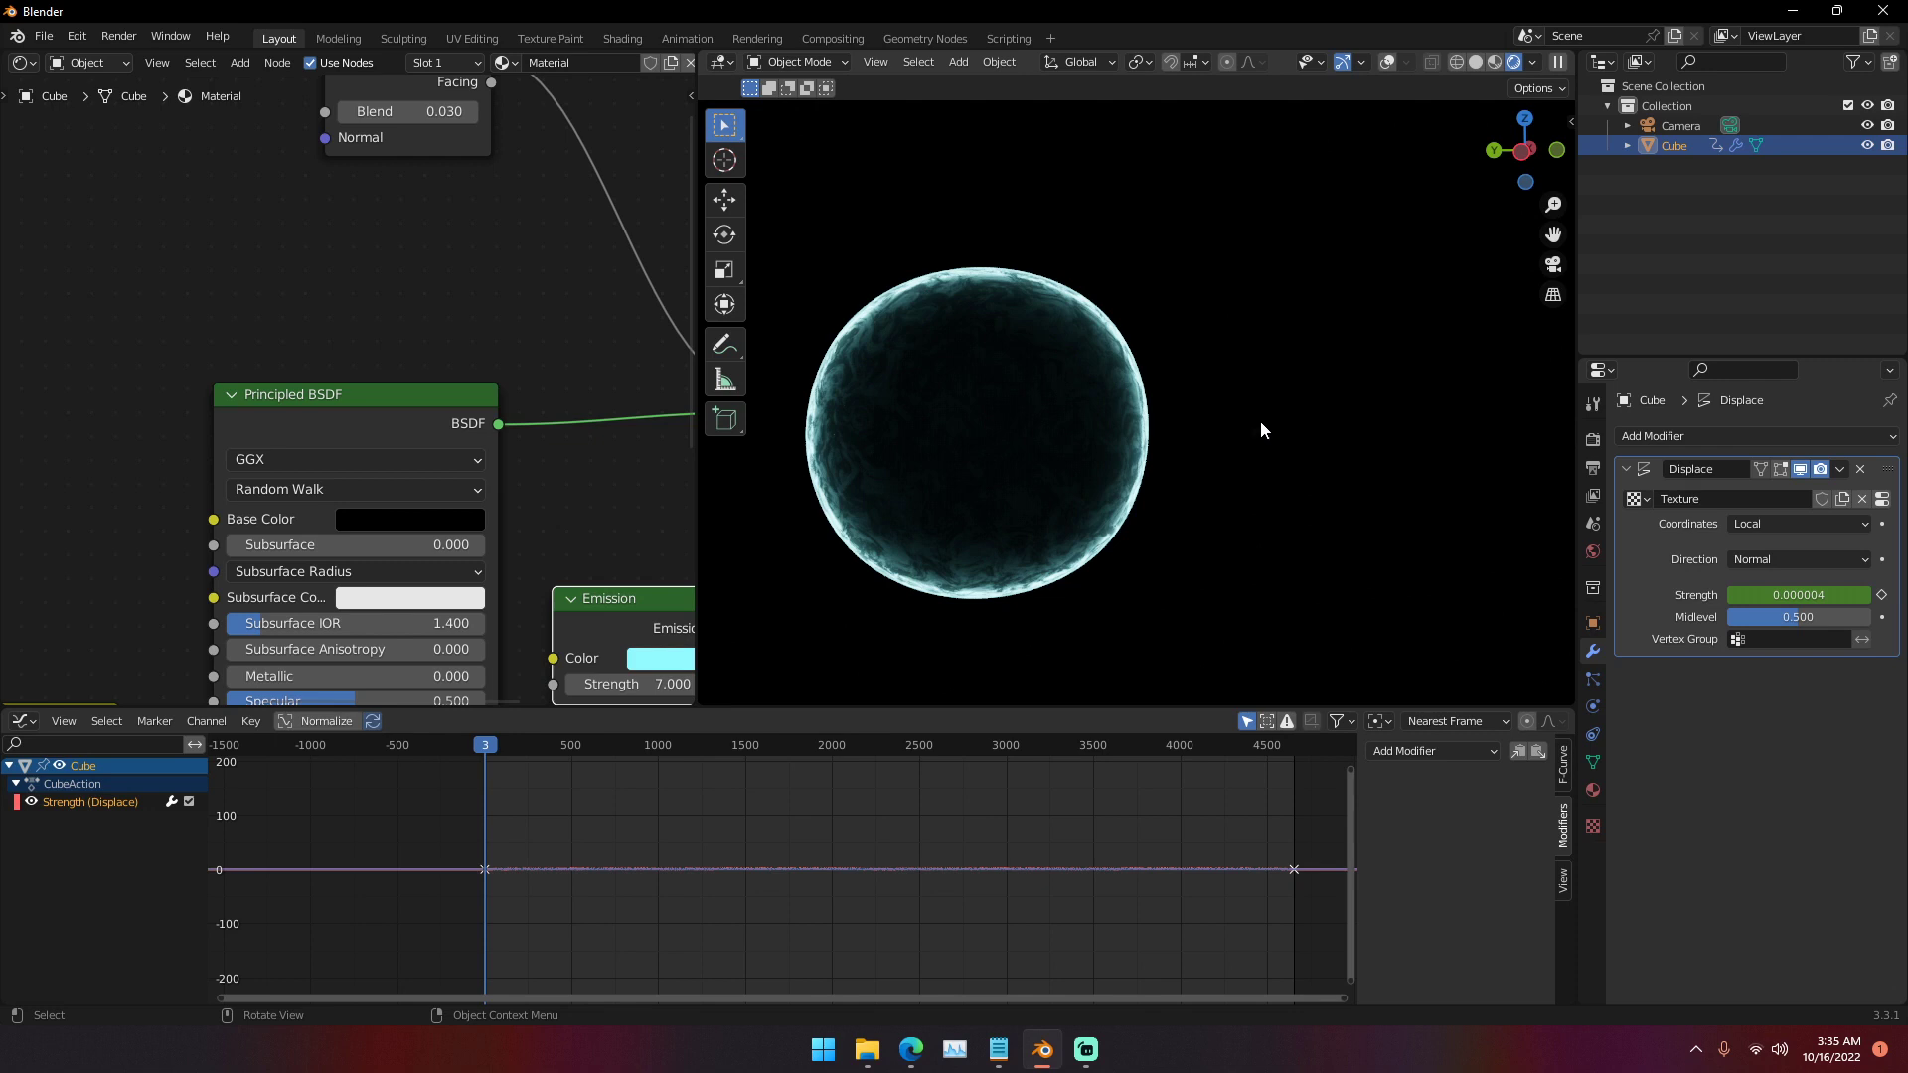
- Make the render background transparent in the Film settings
left_click(1594, 439)
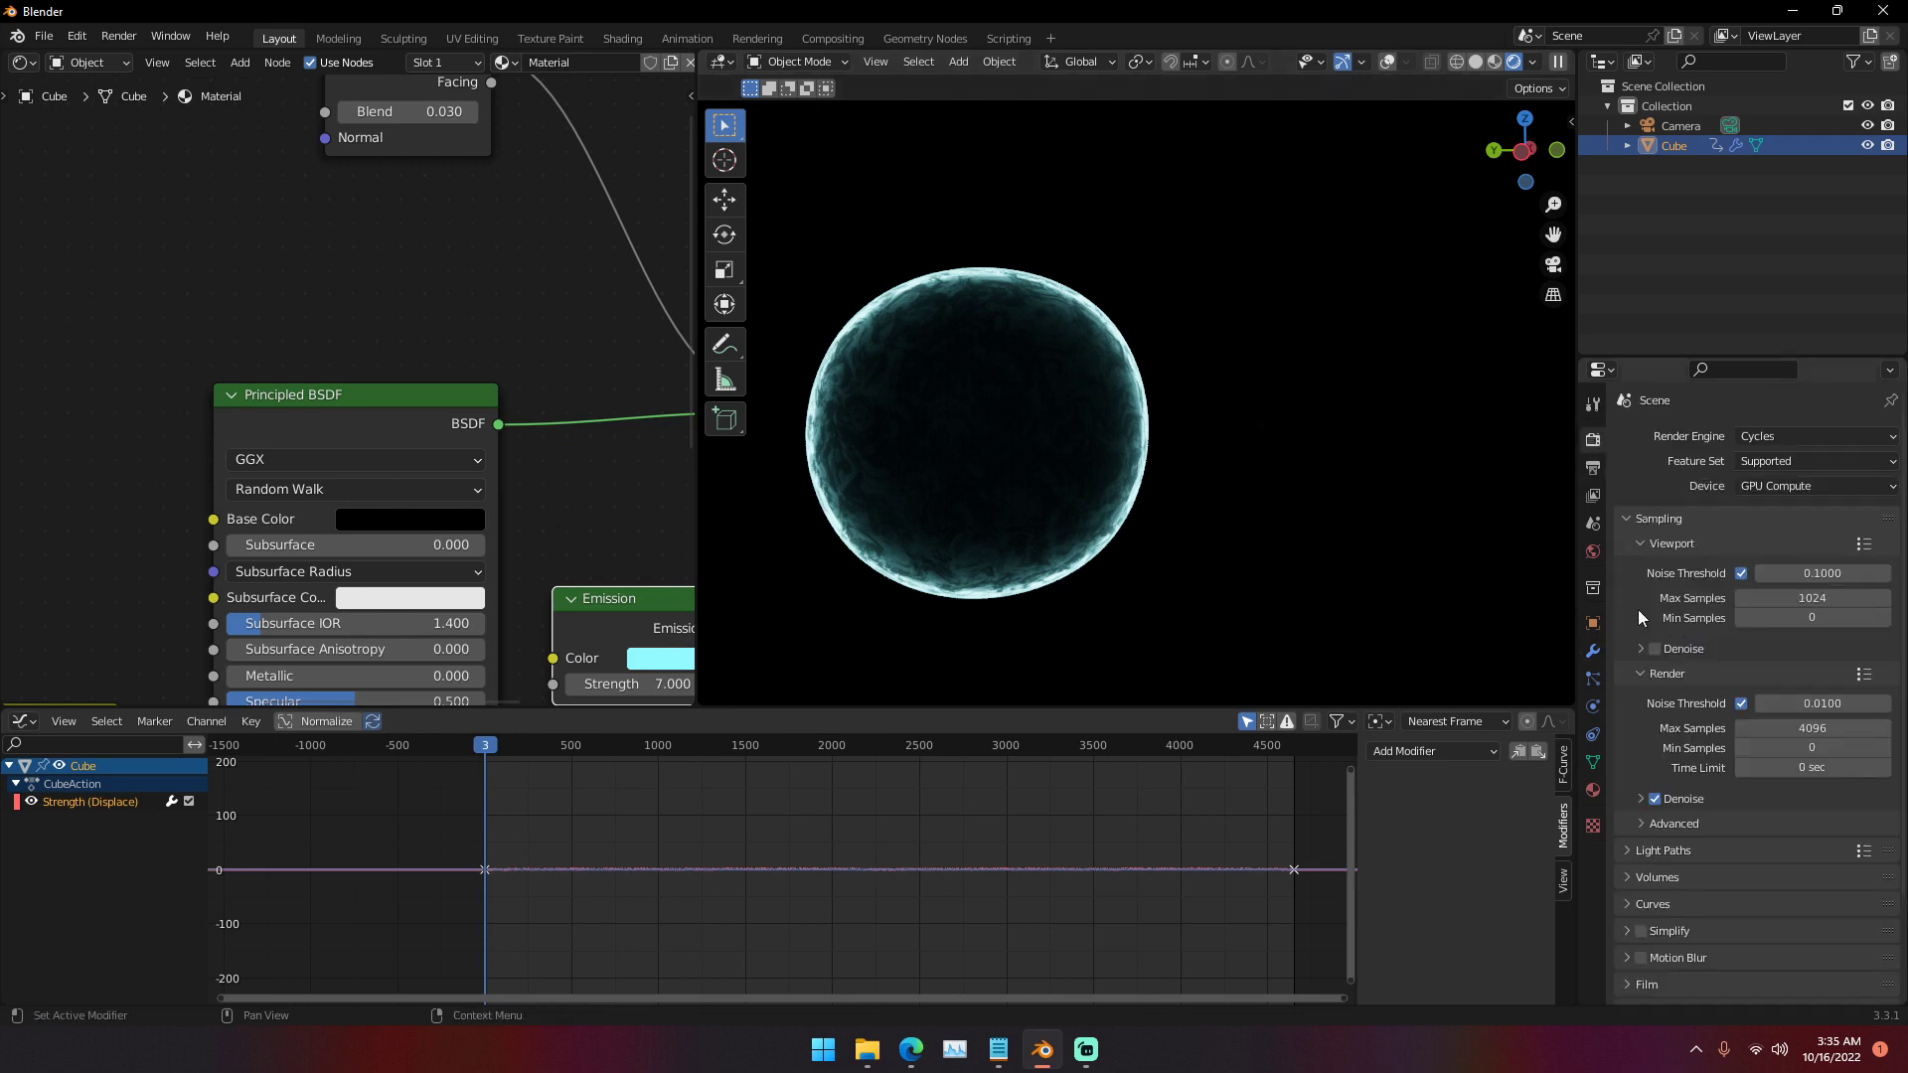
scroll(1612, 590, "down", 1)
scroll(1657, 854, "down", 2)
left_click(1647, 867)
scroll(1651, 872, "down", 3)
left_click(1654, 889)
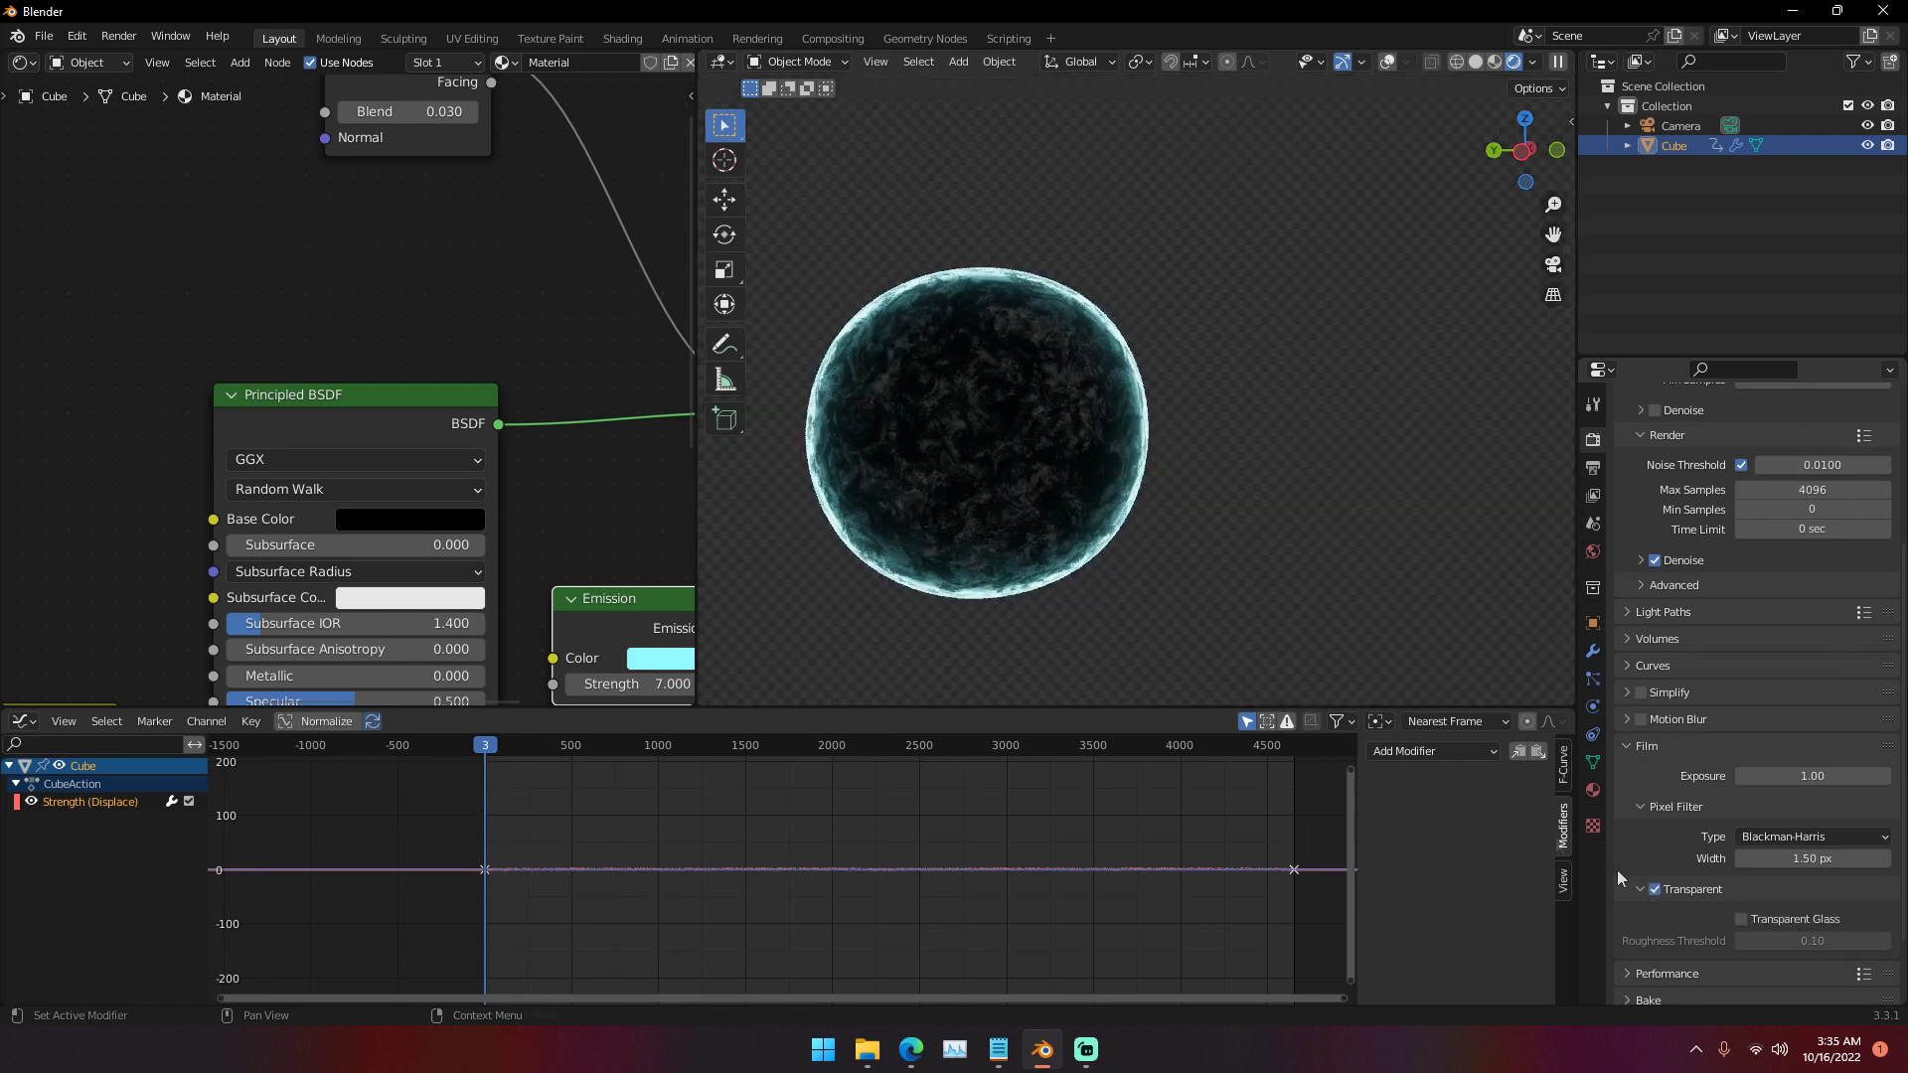
scroll(1170, 608, "down", 1)
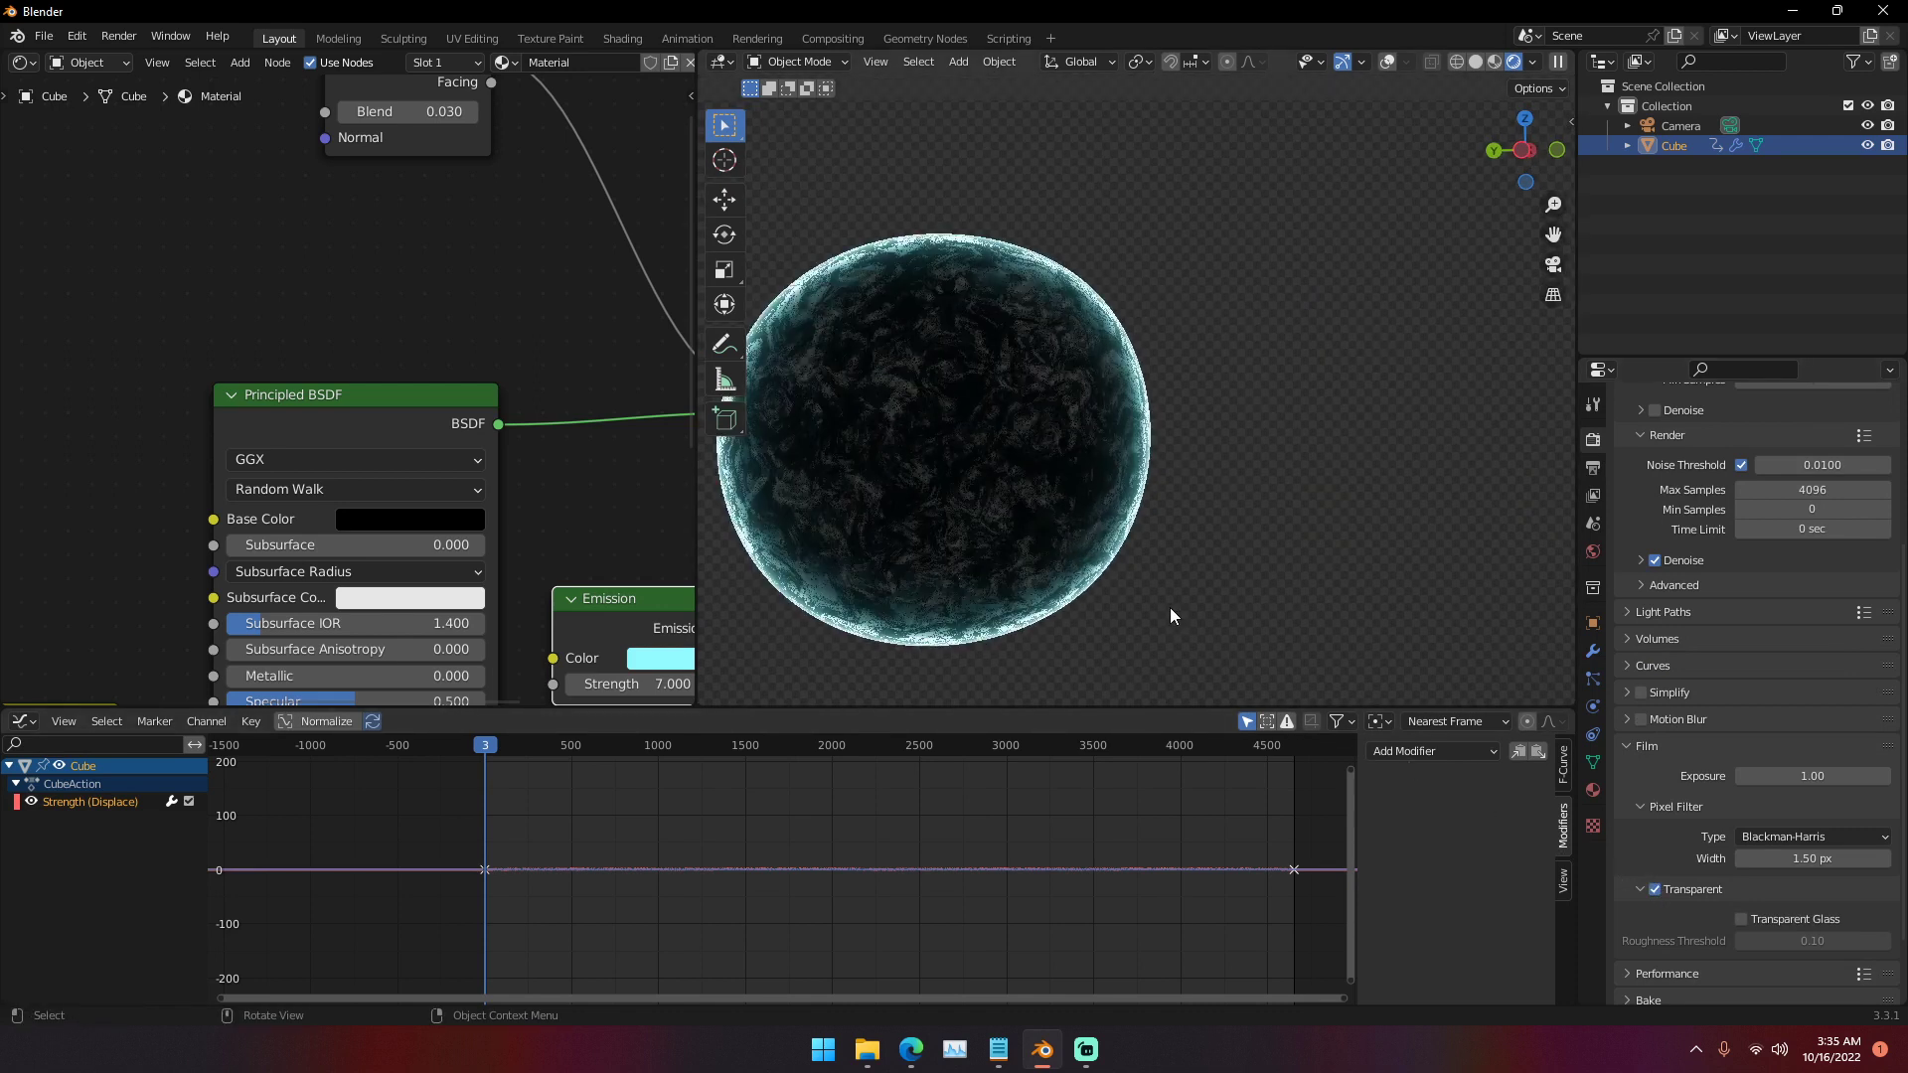
left_click(1387, 62)
left_click(1388, 61)
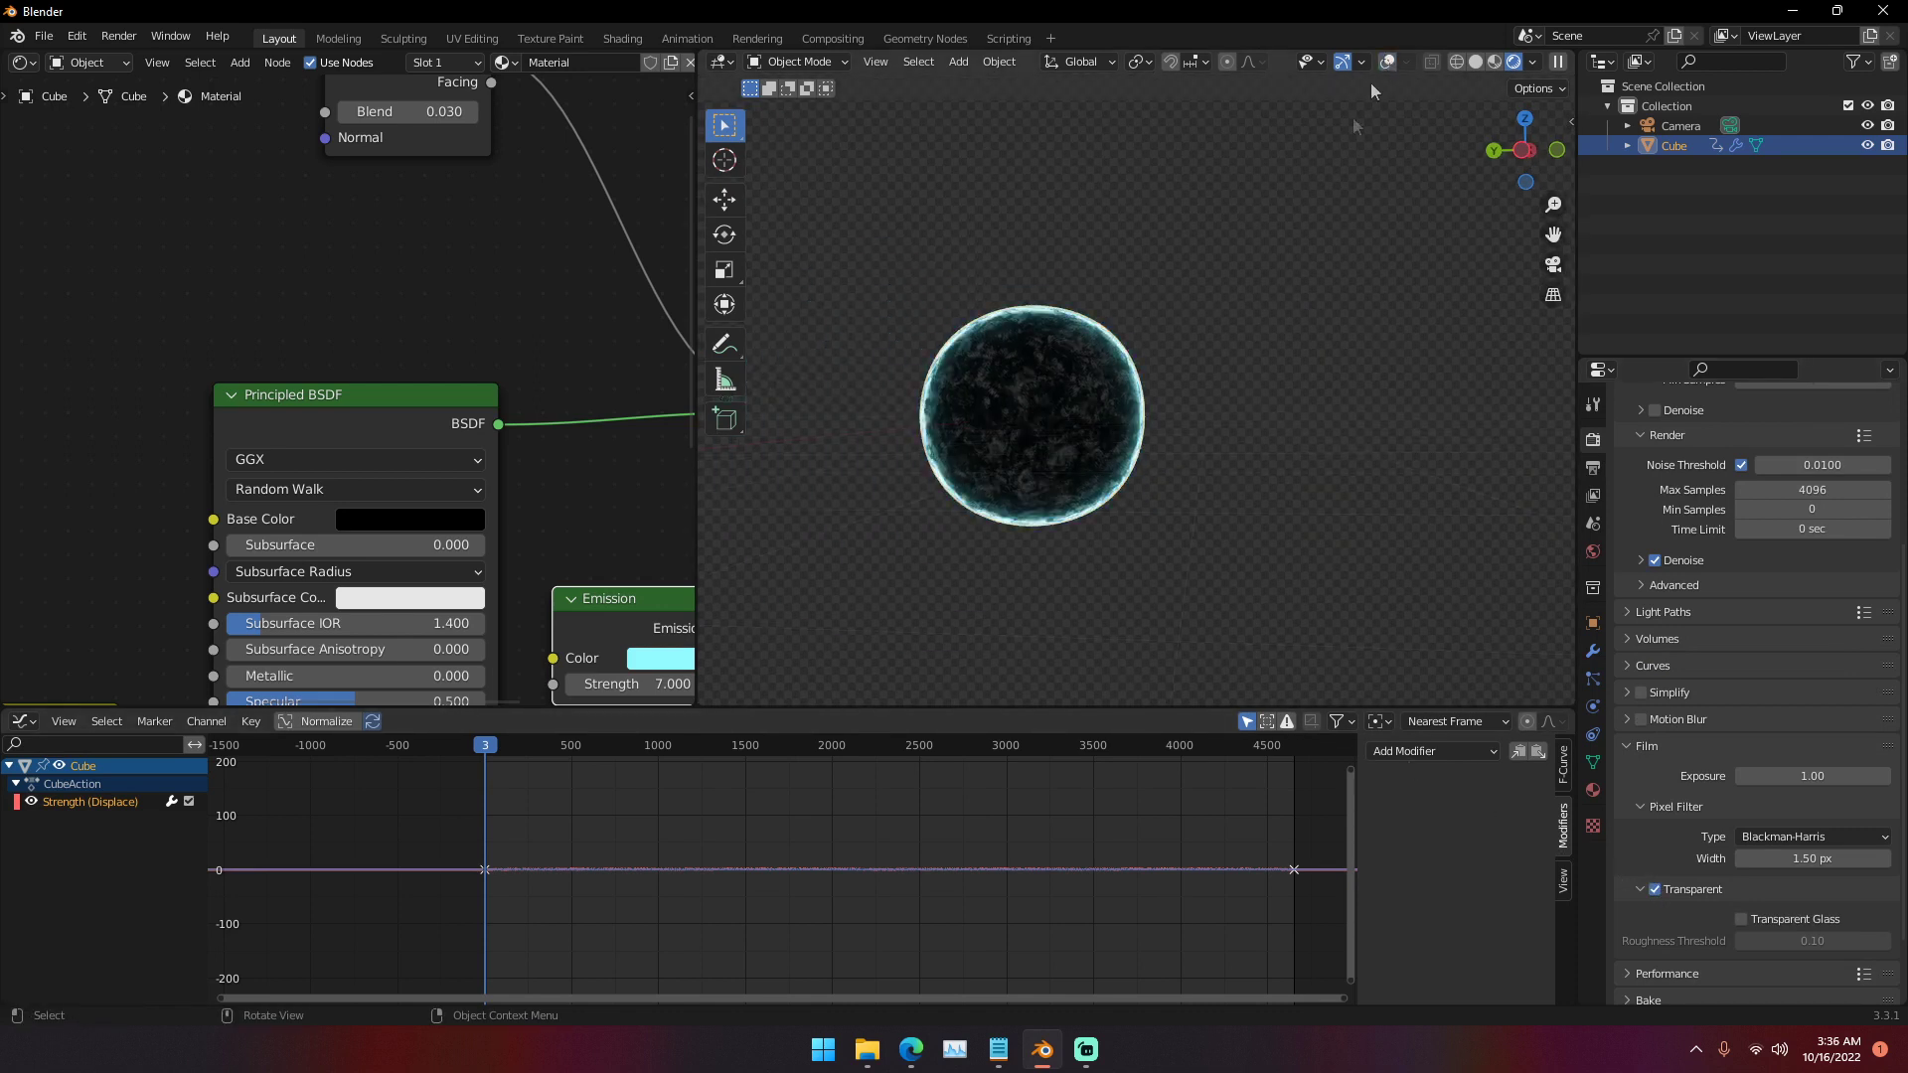
- At frame 780, centre the Noise Texture and ColorRamp nodes and reverse the ramp gradient
left_click_drag(552, 745, 619, 745)
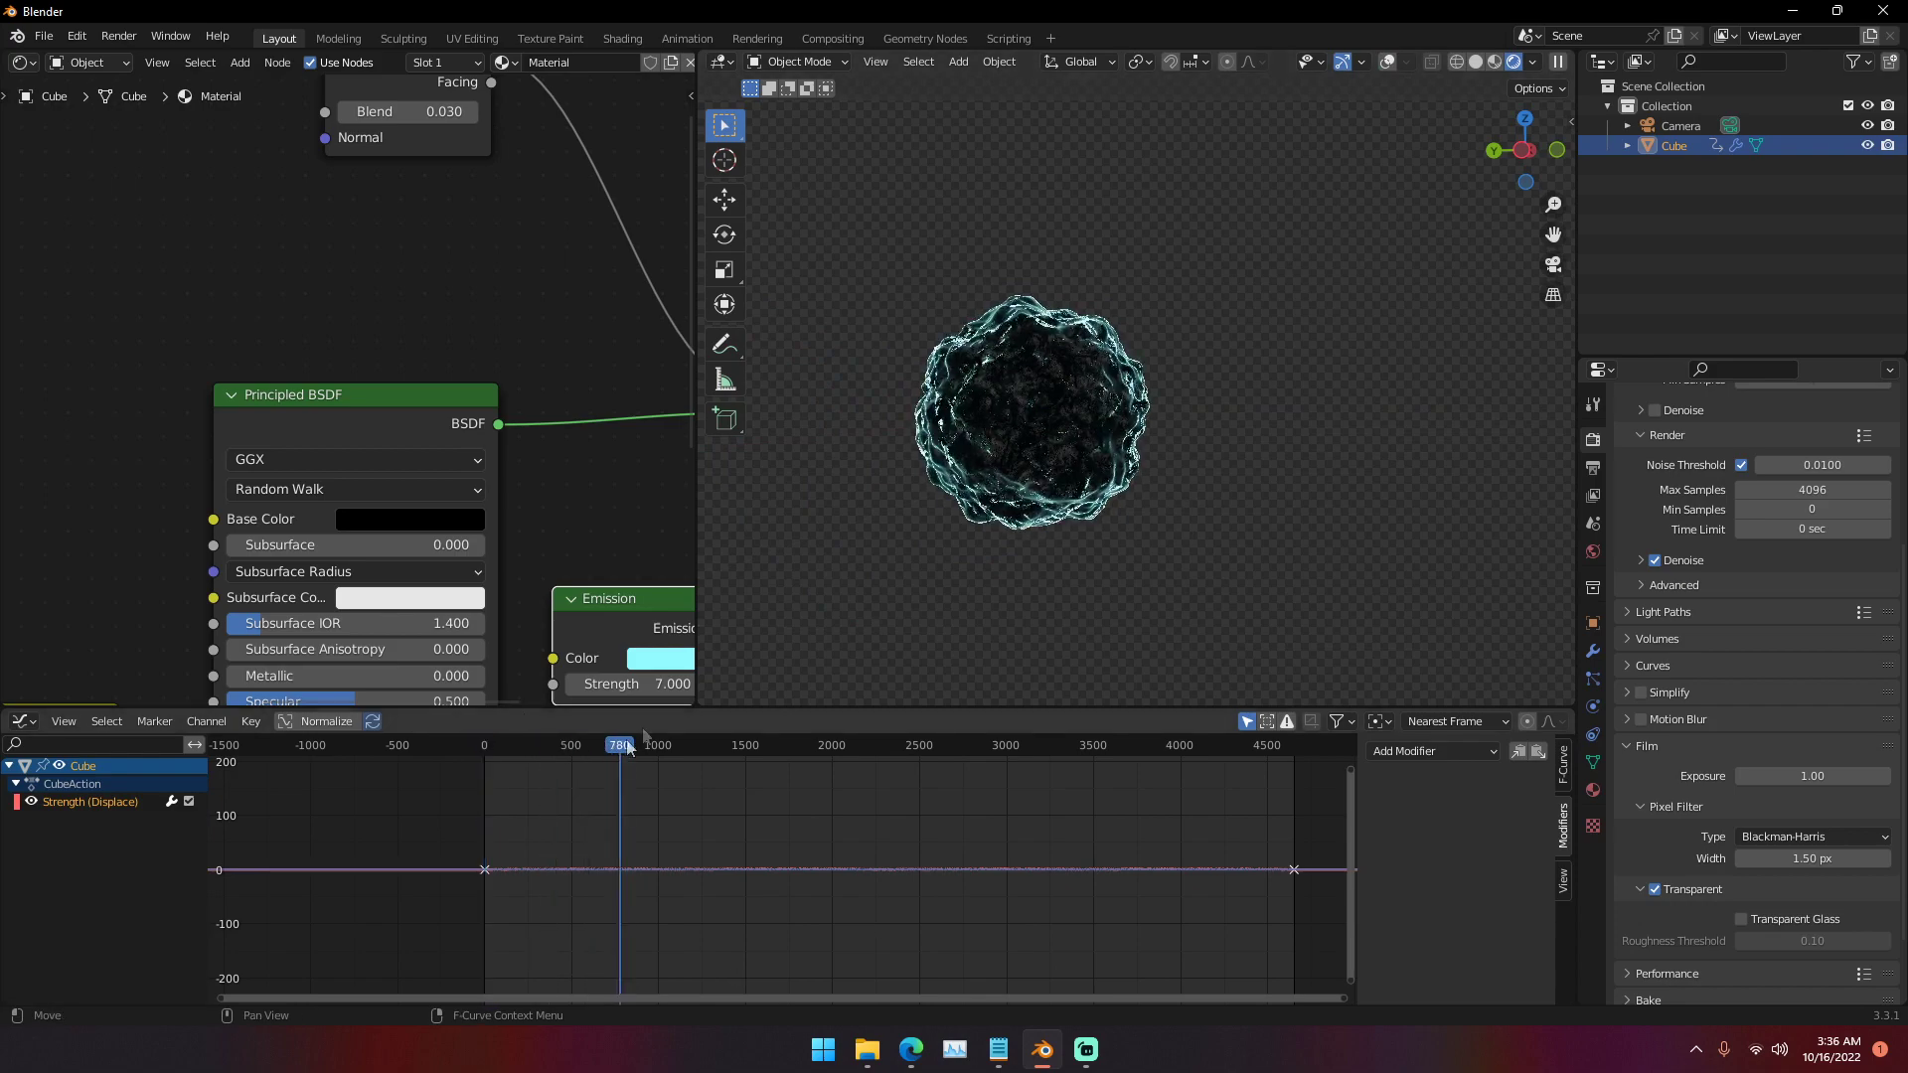
scroll(1003, 427, "up", 2)
scroll(1110, 467, "up", 3)
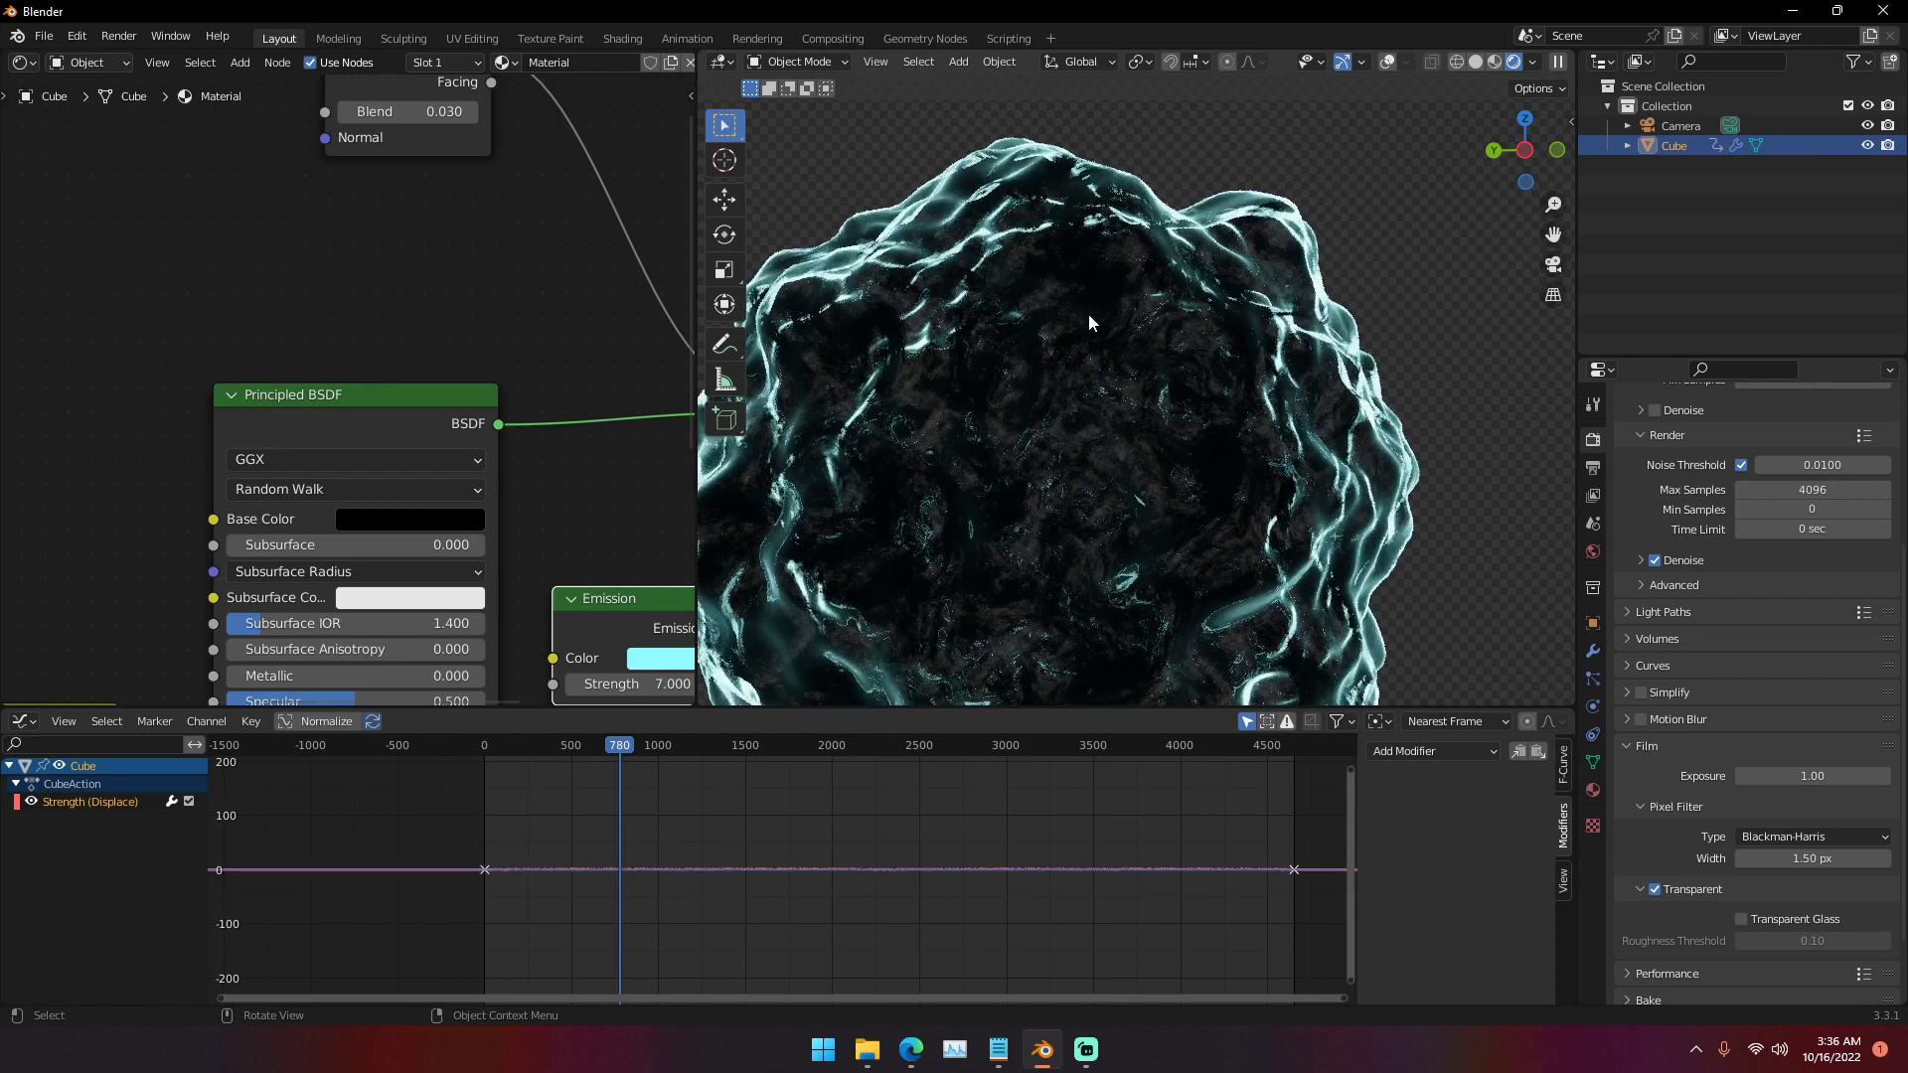
scroll(940, 529, "down", 4)
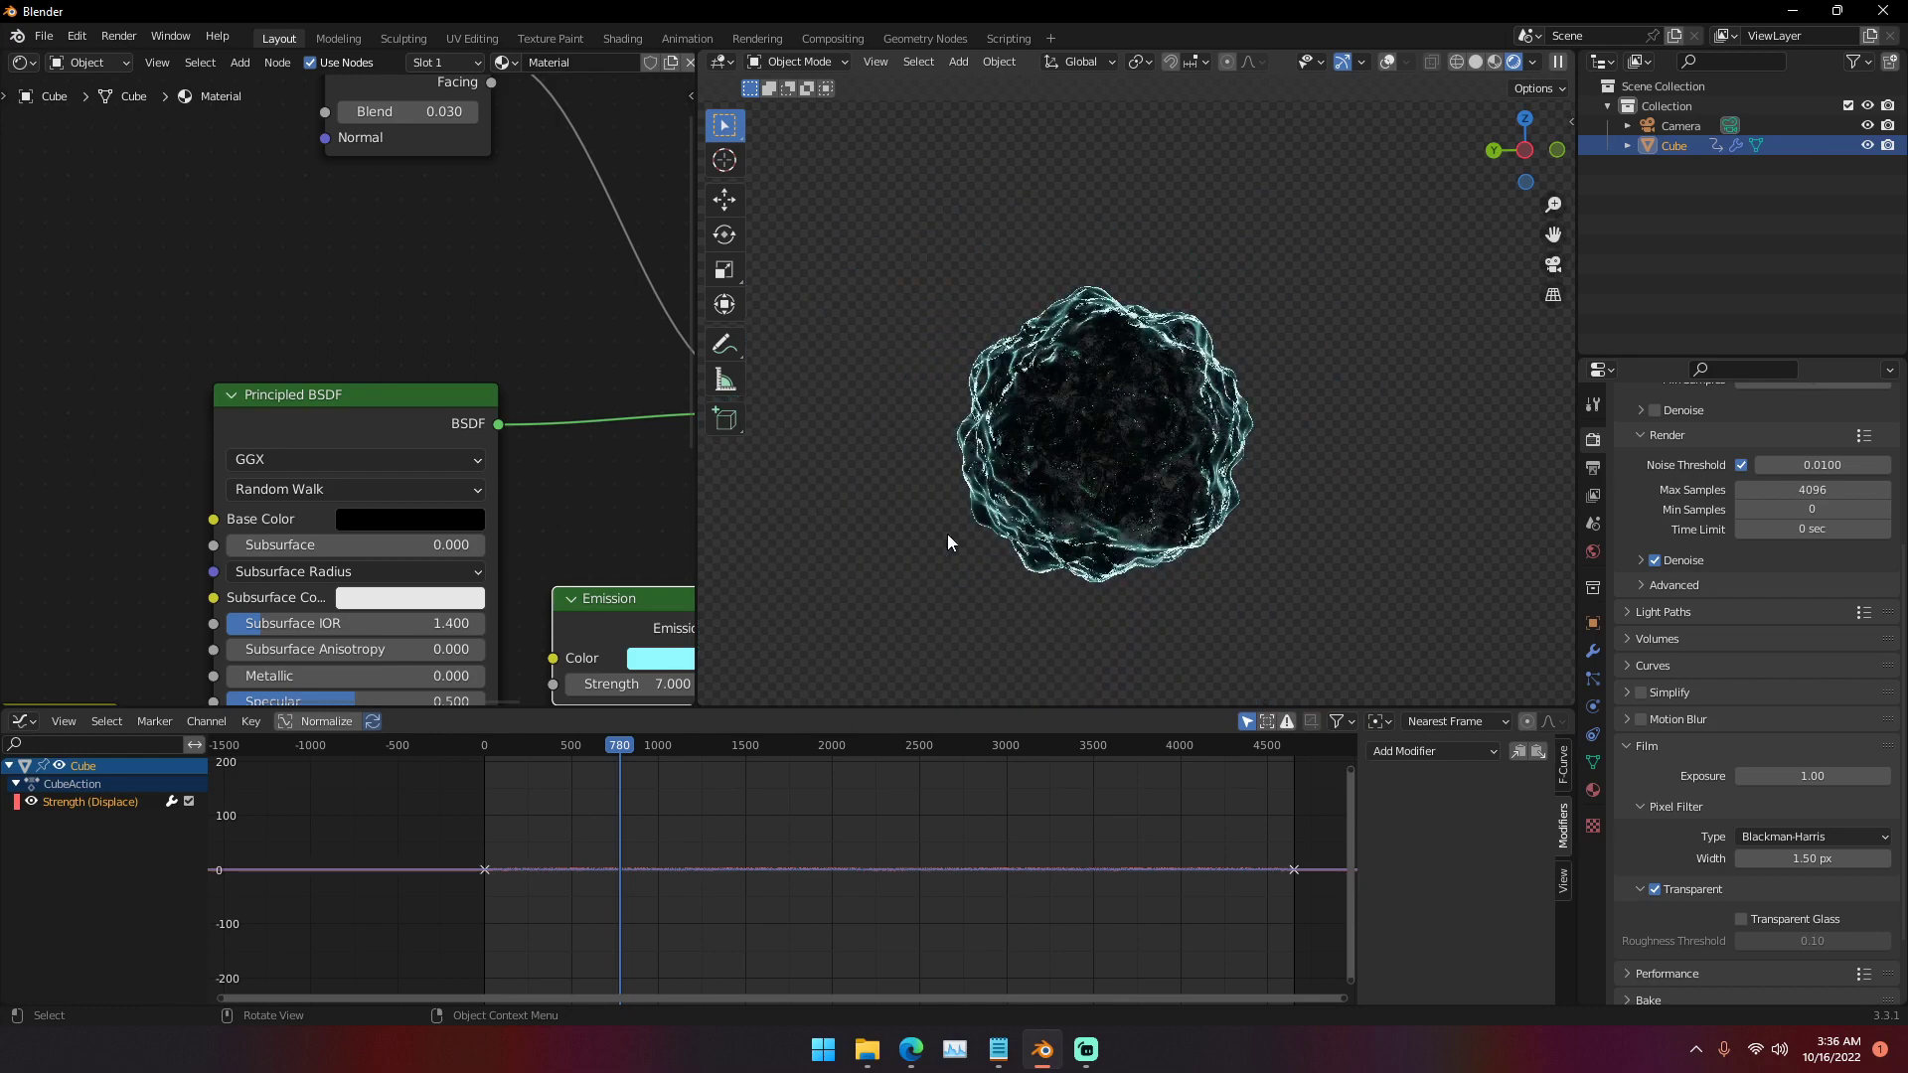
scroll(455, 461, "down", 3)
scroll(569, 423, "down", 2)
middle_click_drag(455, 461, 664, 406)
scroll(149, 467, "up", 2)
middle_click_drag(205, 514, 509, 463)
mouse_move(416, 413)
left_mouse_down()
mouse_move(380, 414)
mouse_move(401, 409)
left_mouse_up()
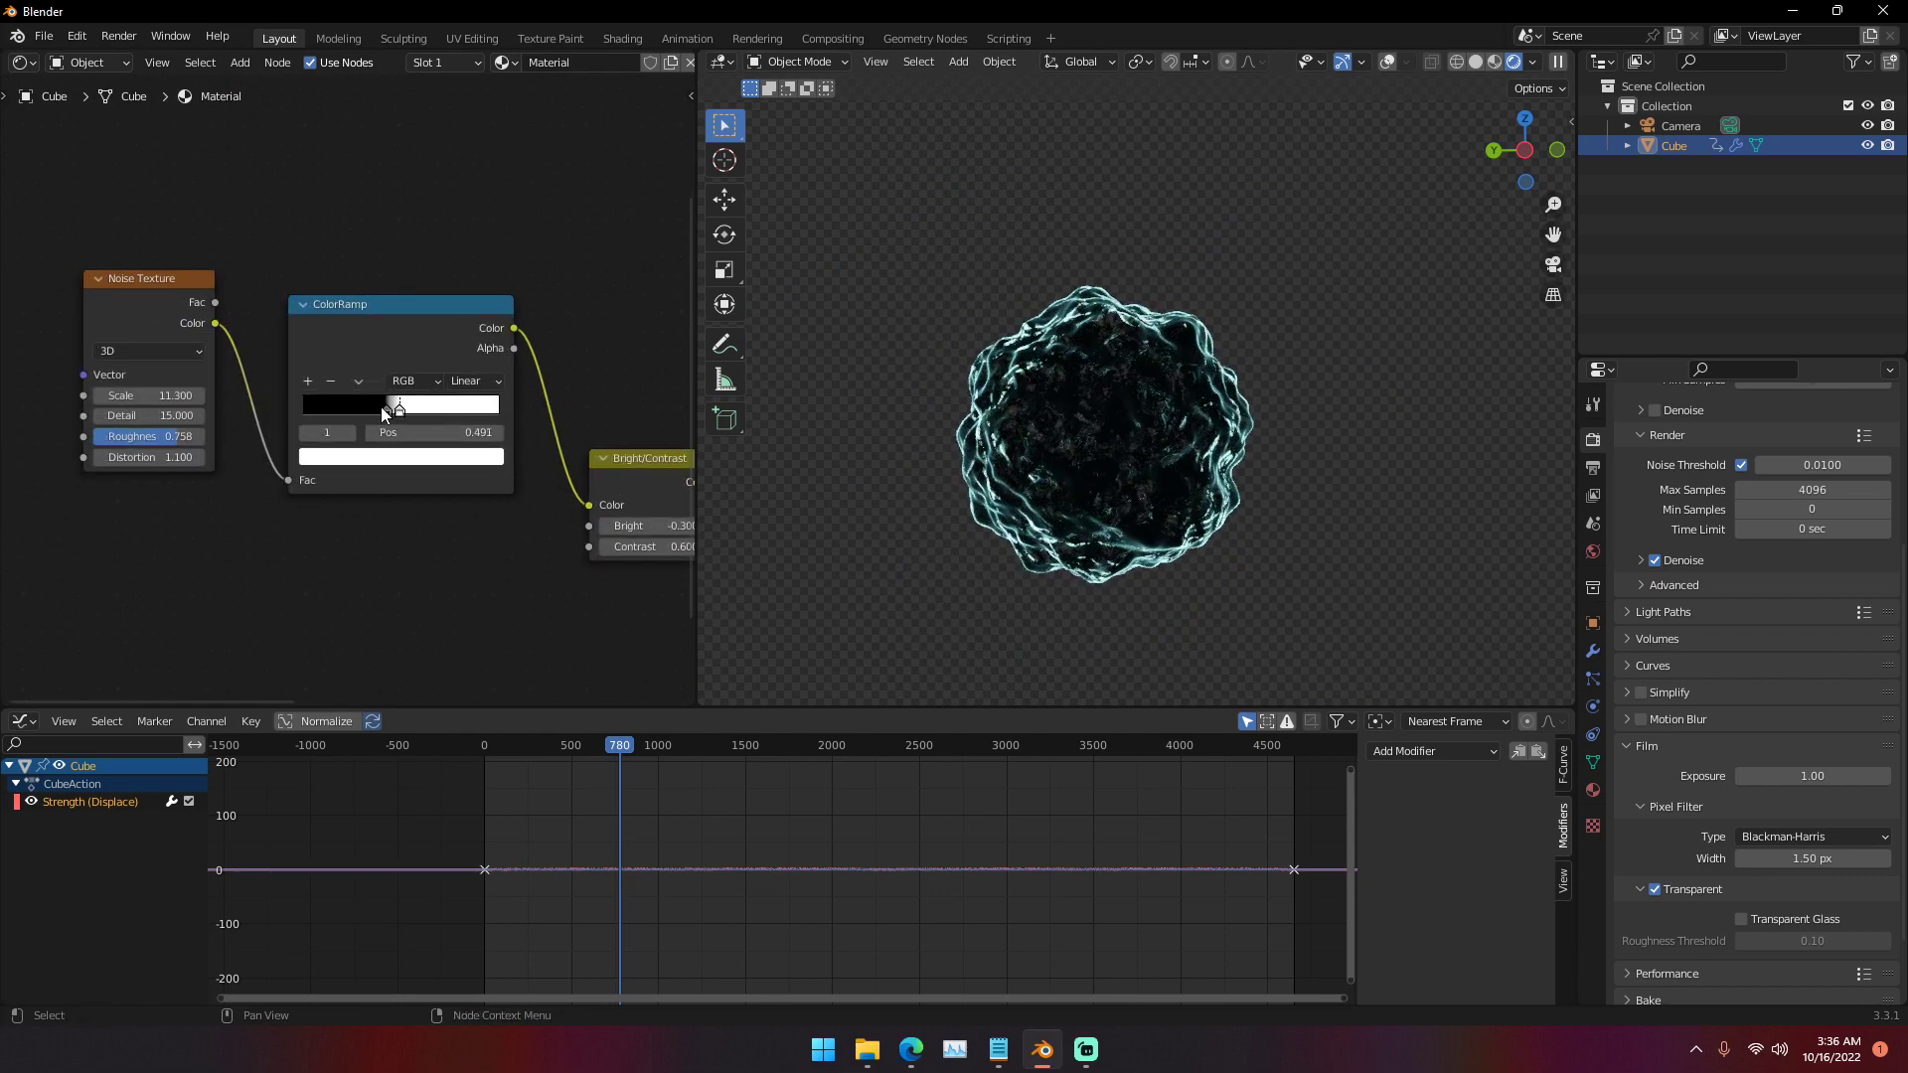
- Lower the Noise Texture Scale to 8.1
middle_click_drag(415, 425, 359, 407)
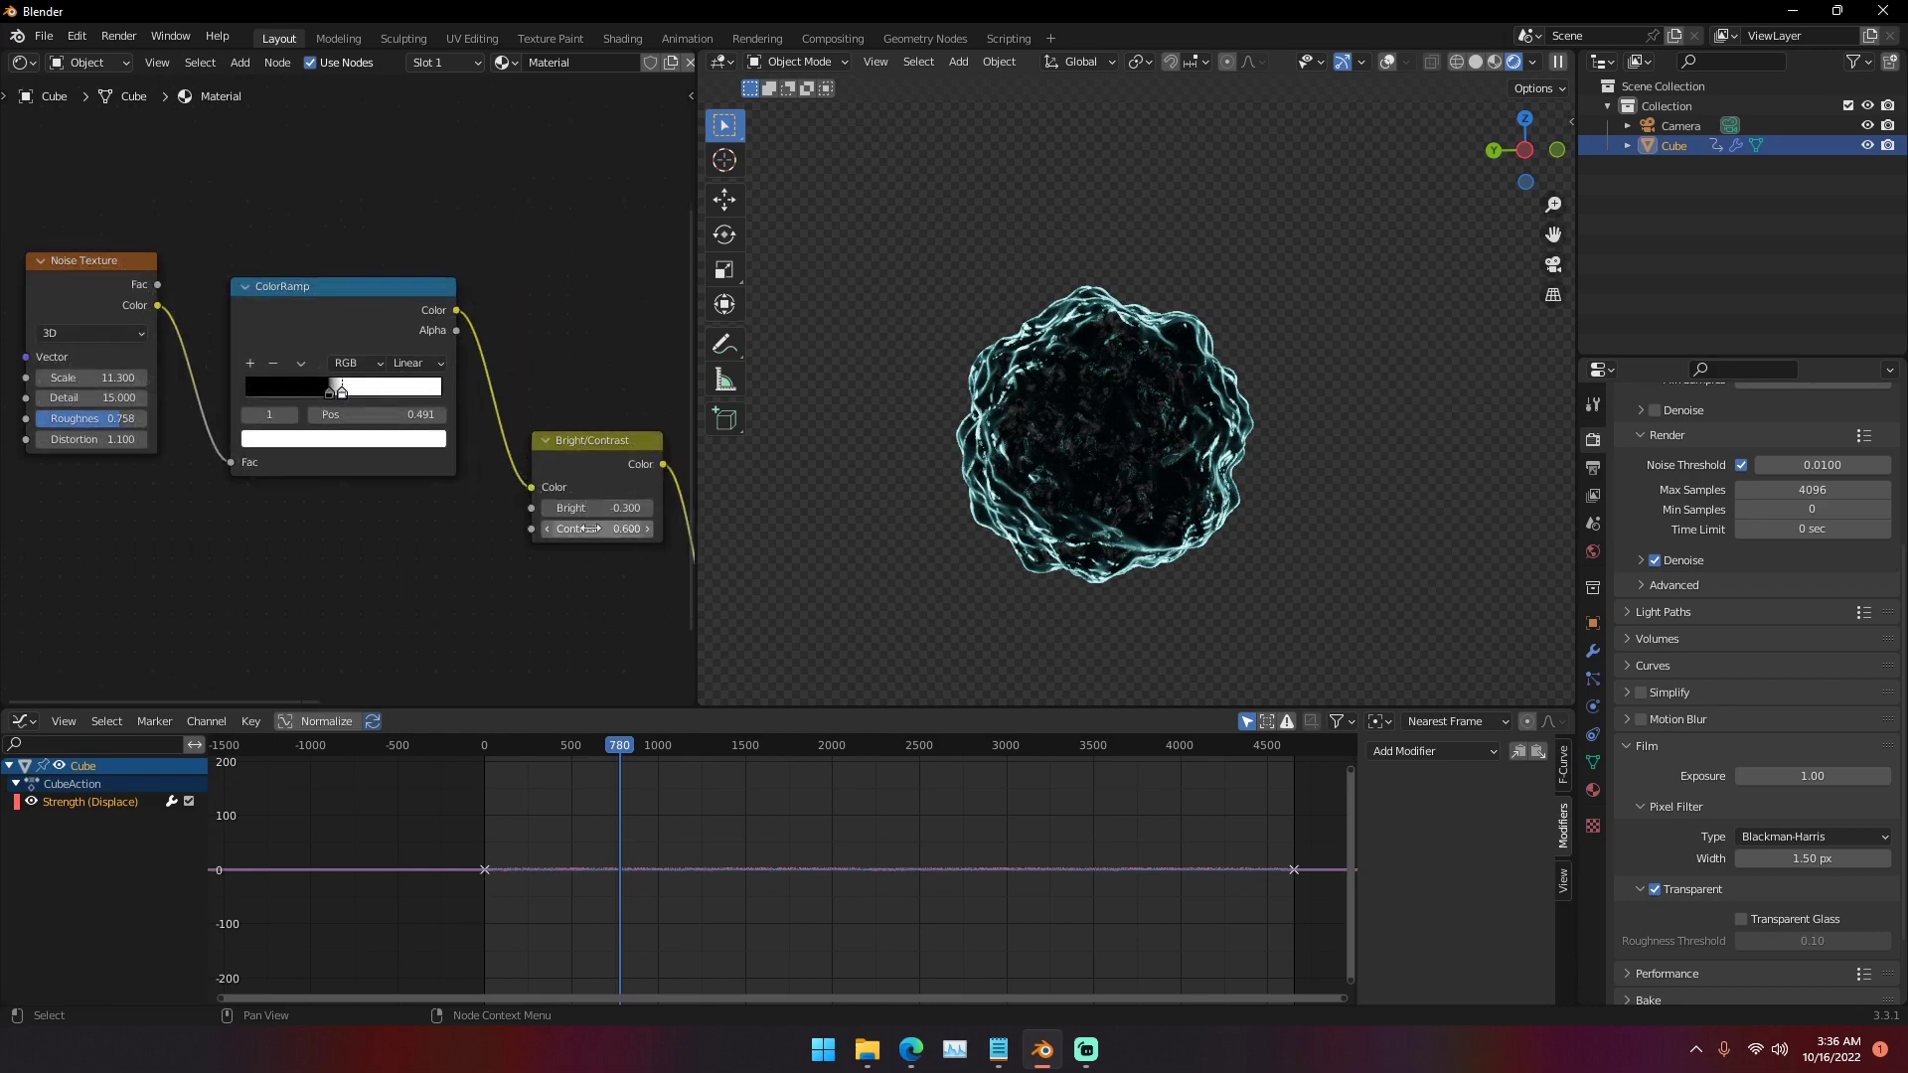
left_click(544, 527)
left_click(545, 527)
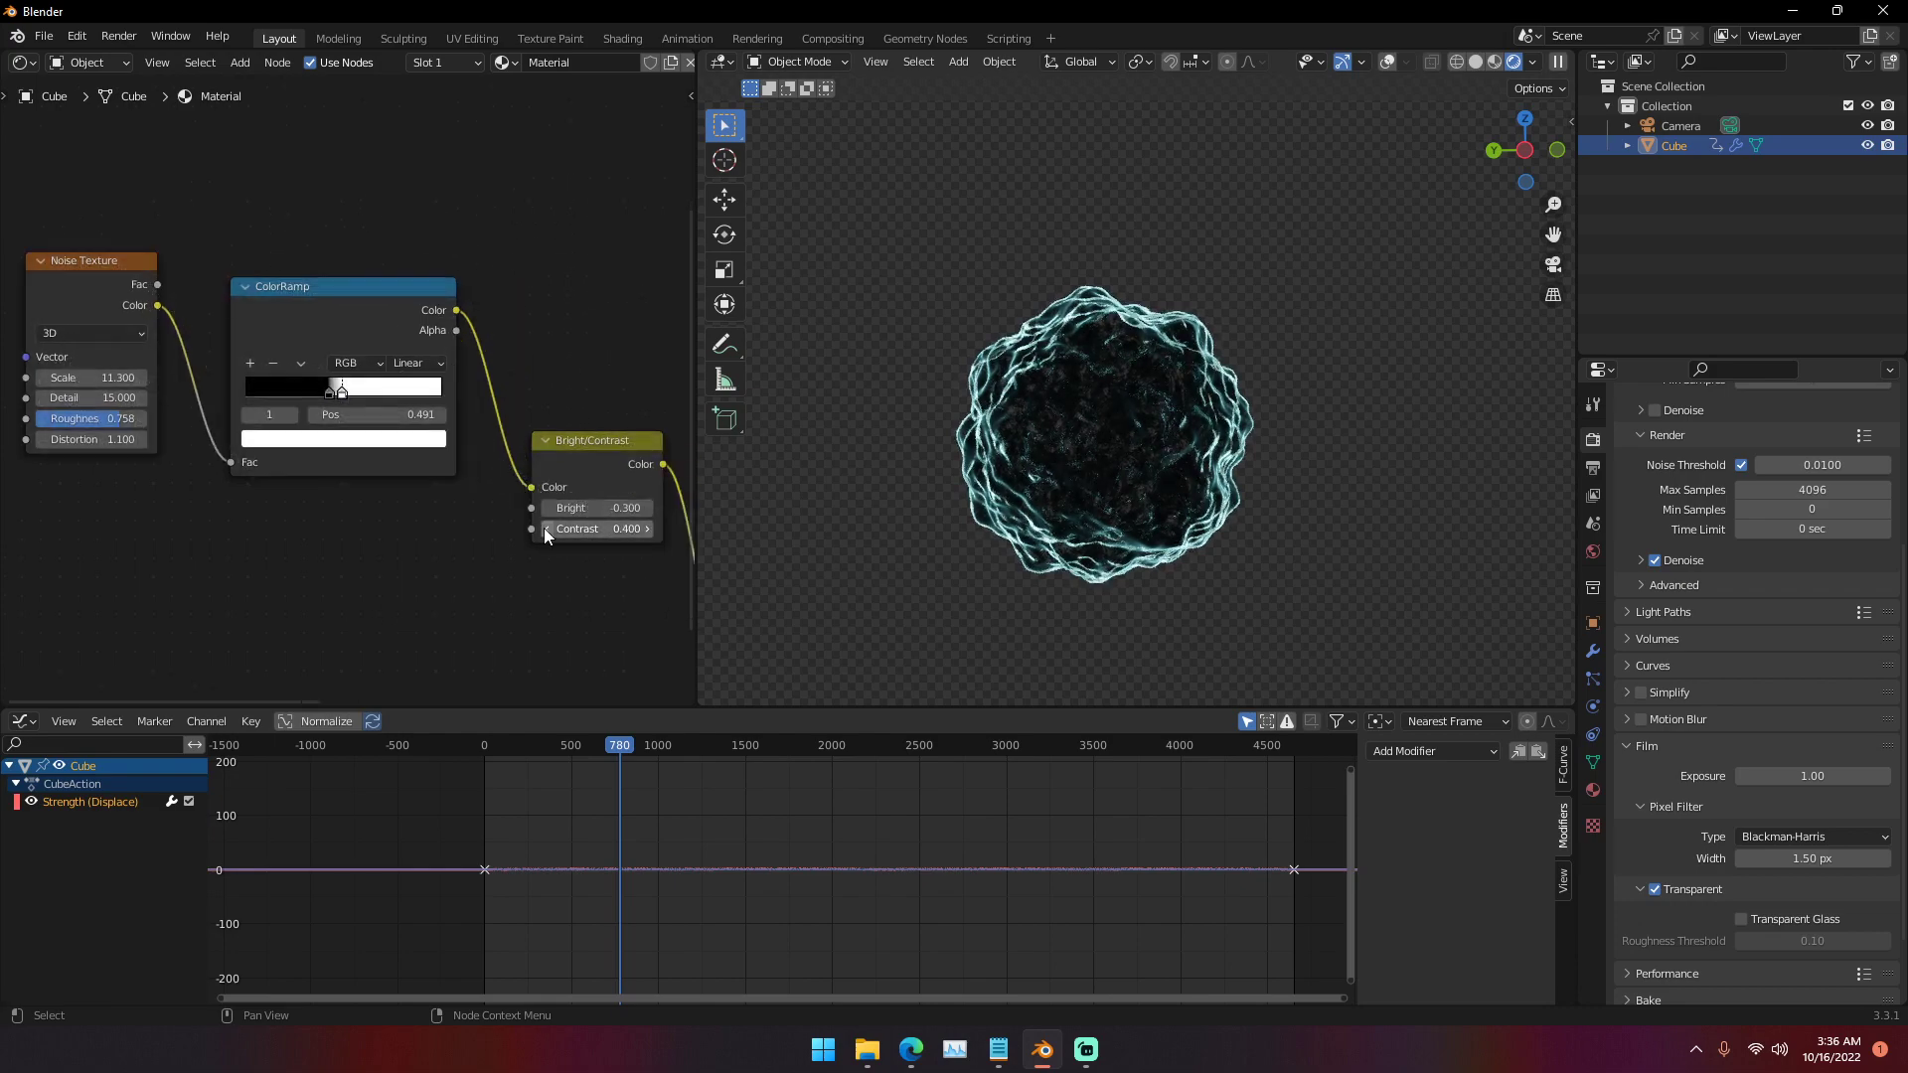
middle_click_drag(202, 389, 348, 415)
left_click_drag(245, 404, 211, 404)
middle_click_drag(516, 440, 286, 383)
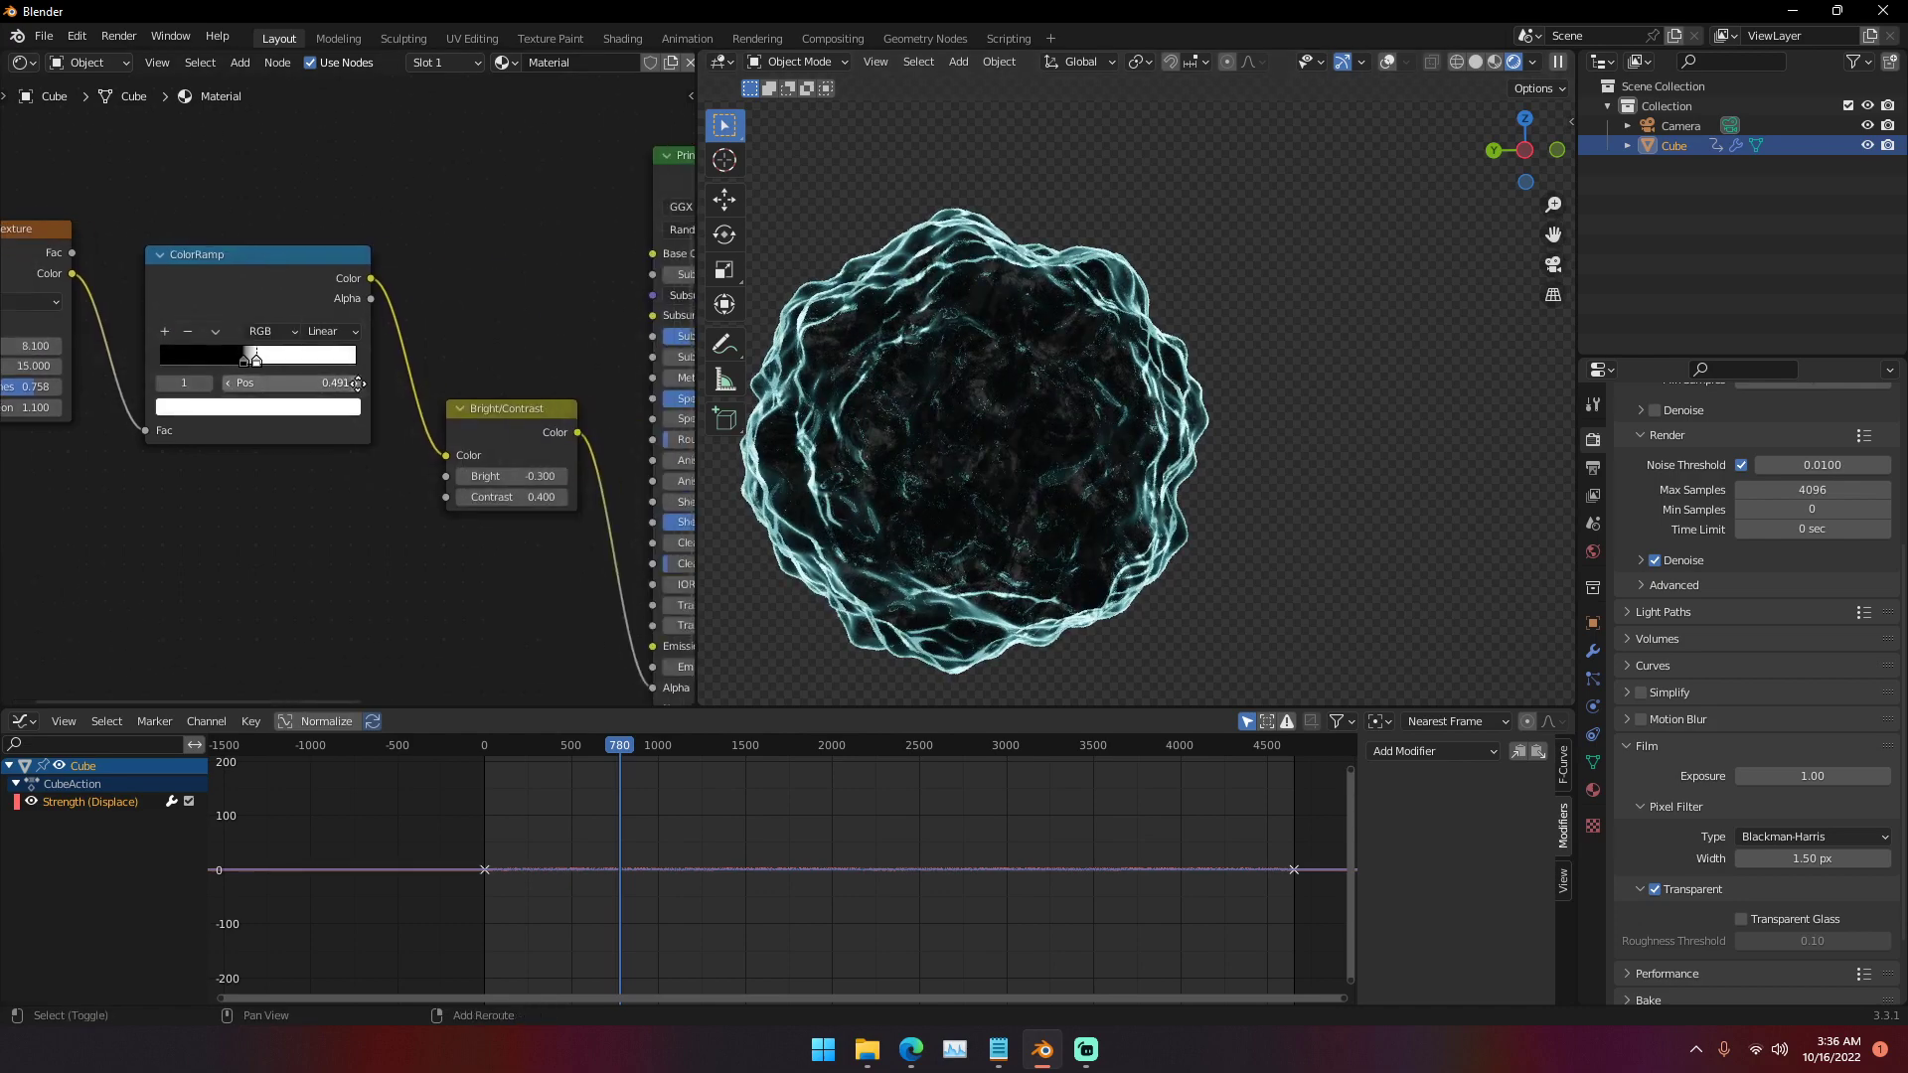
- Set the Bright/Contrast node to Bright 0.1 and Contrast 0.1, then return to frame 0
left_click_drag(494, 496, 556, 498)
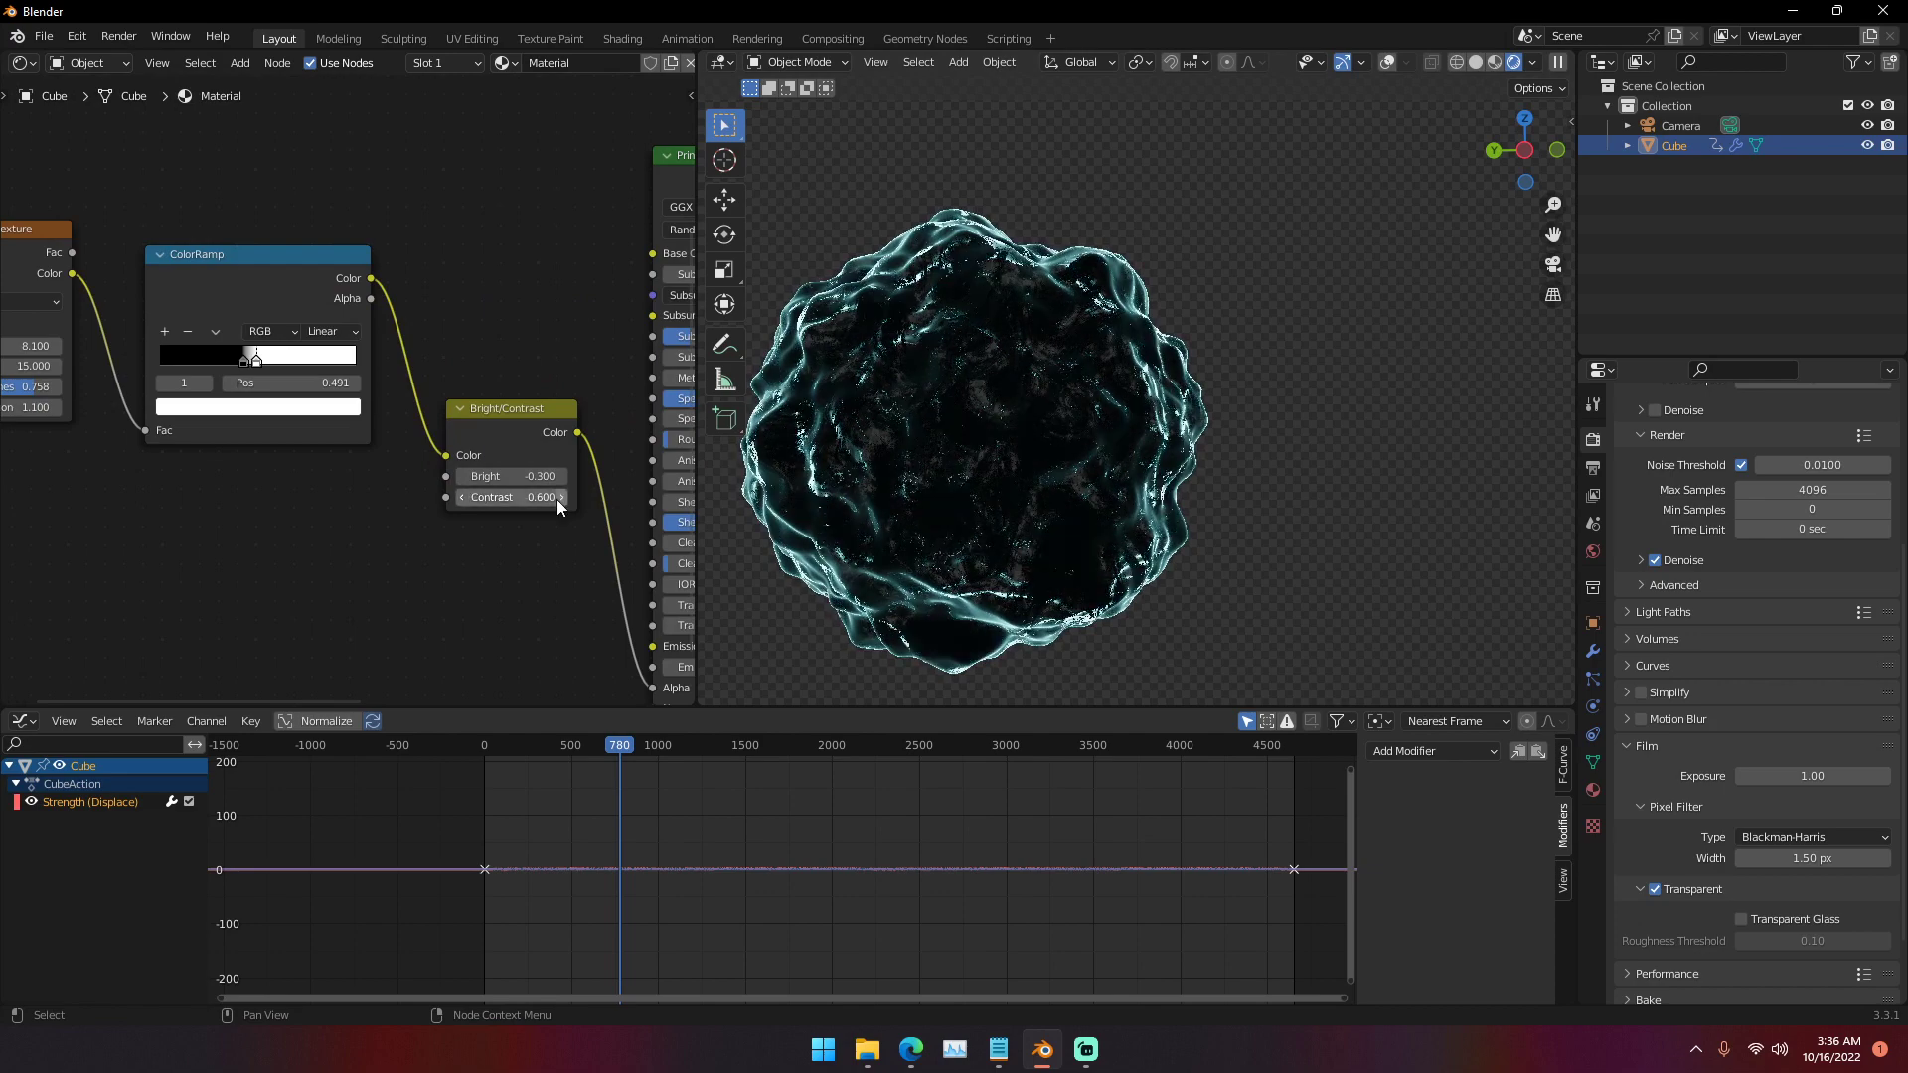
left_click_drag(459, 498, 303, 498)
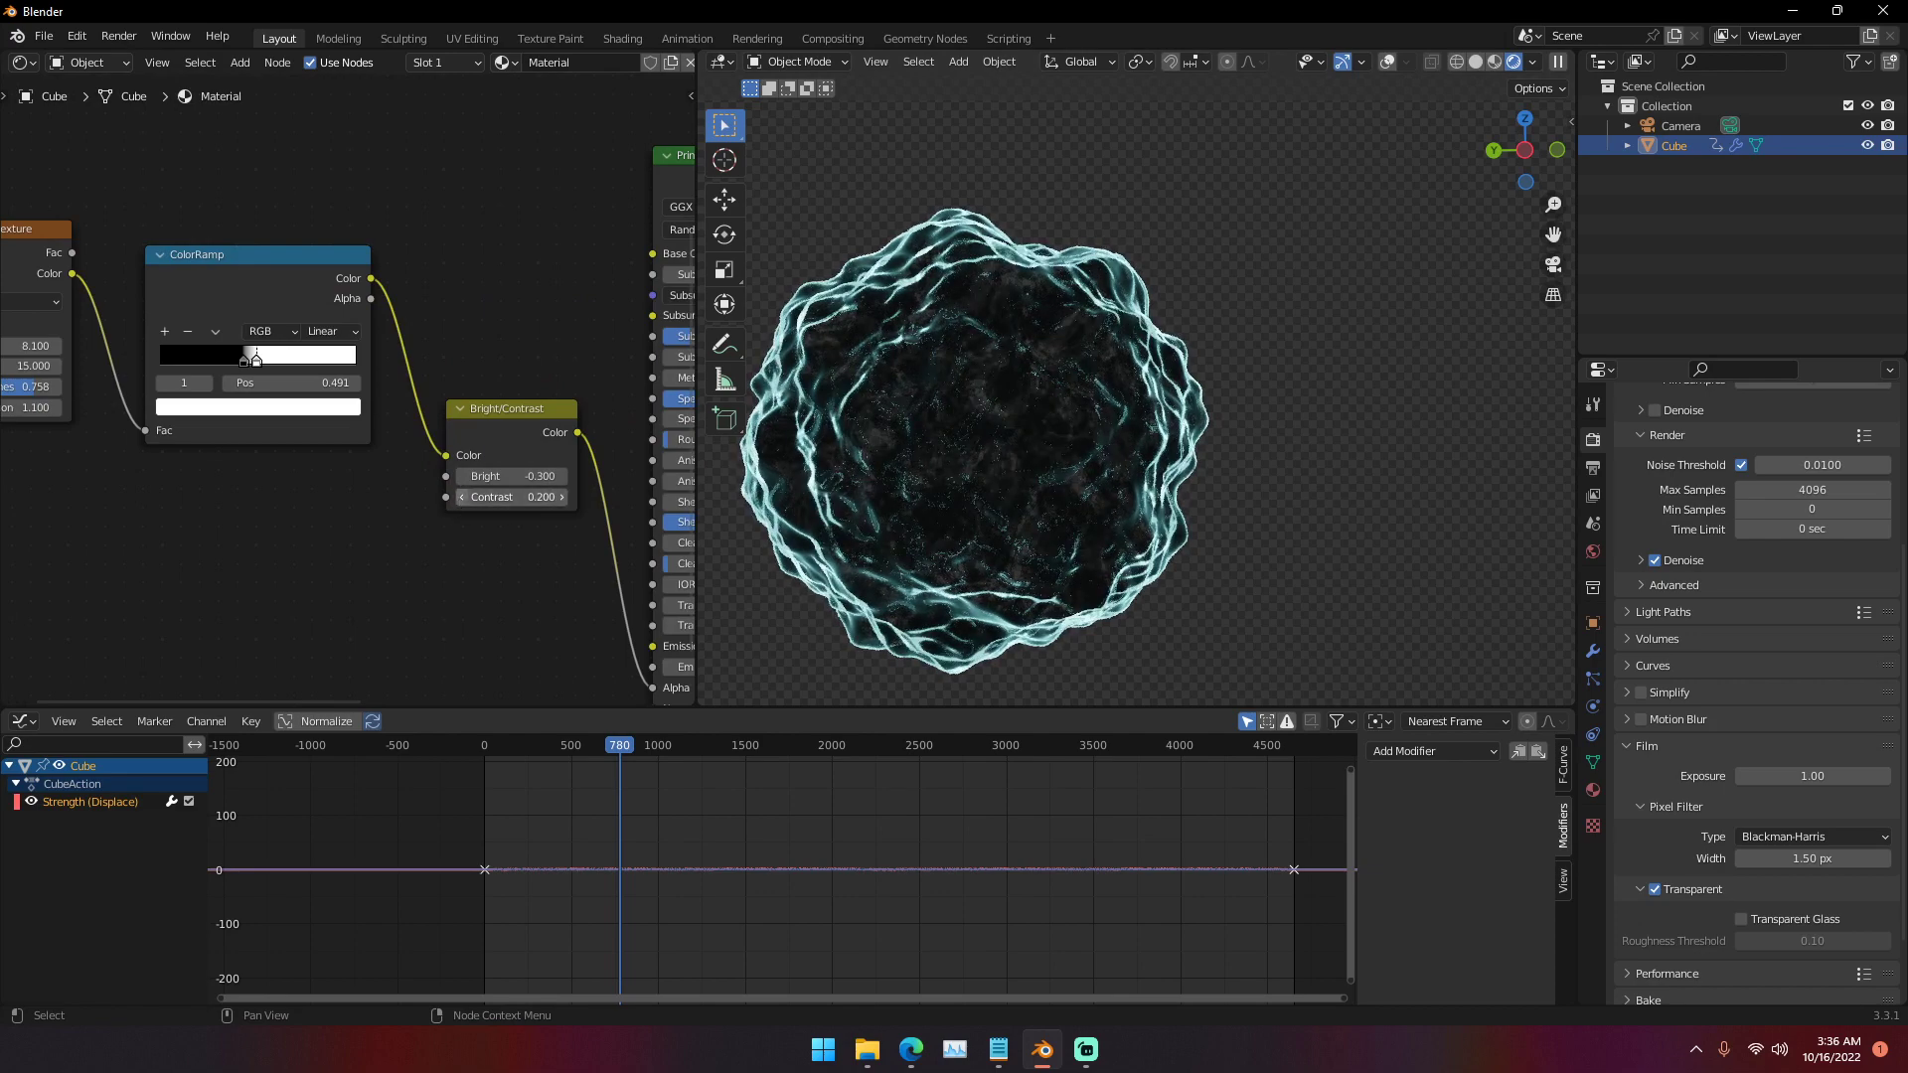
left_click(565, 476)
left_click(564, 476)
left_click(564, 476)
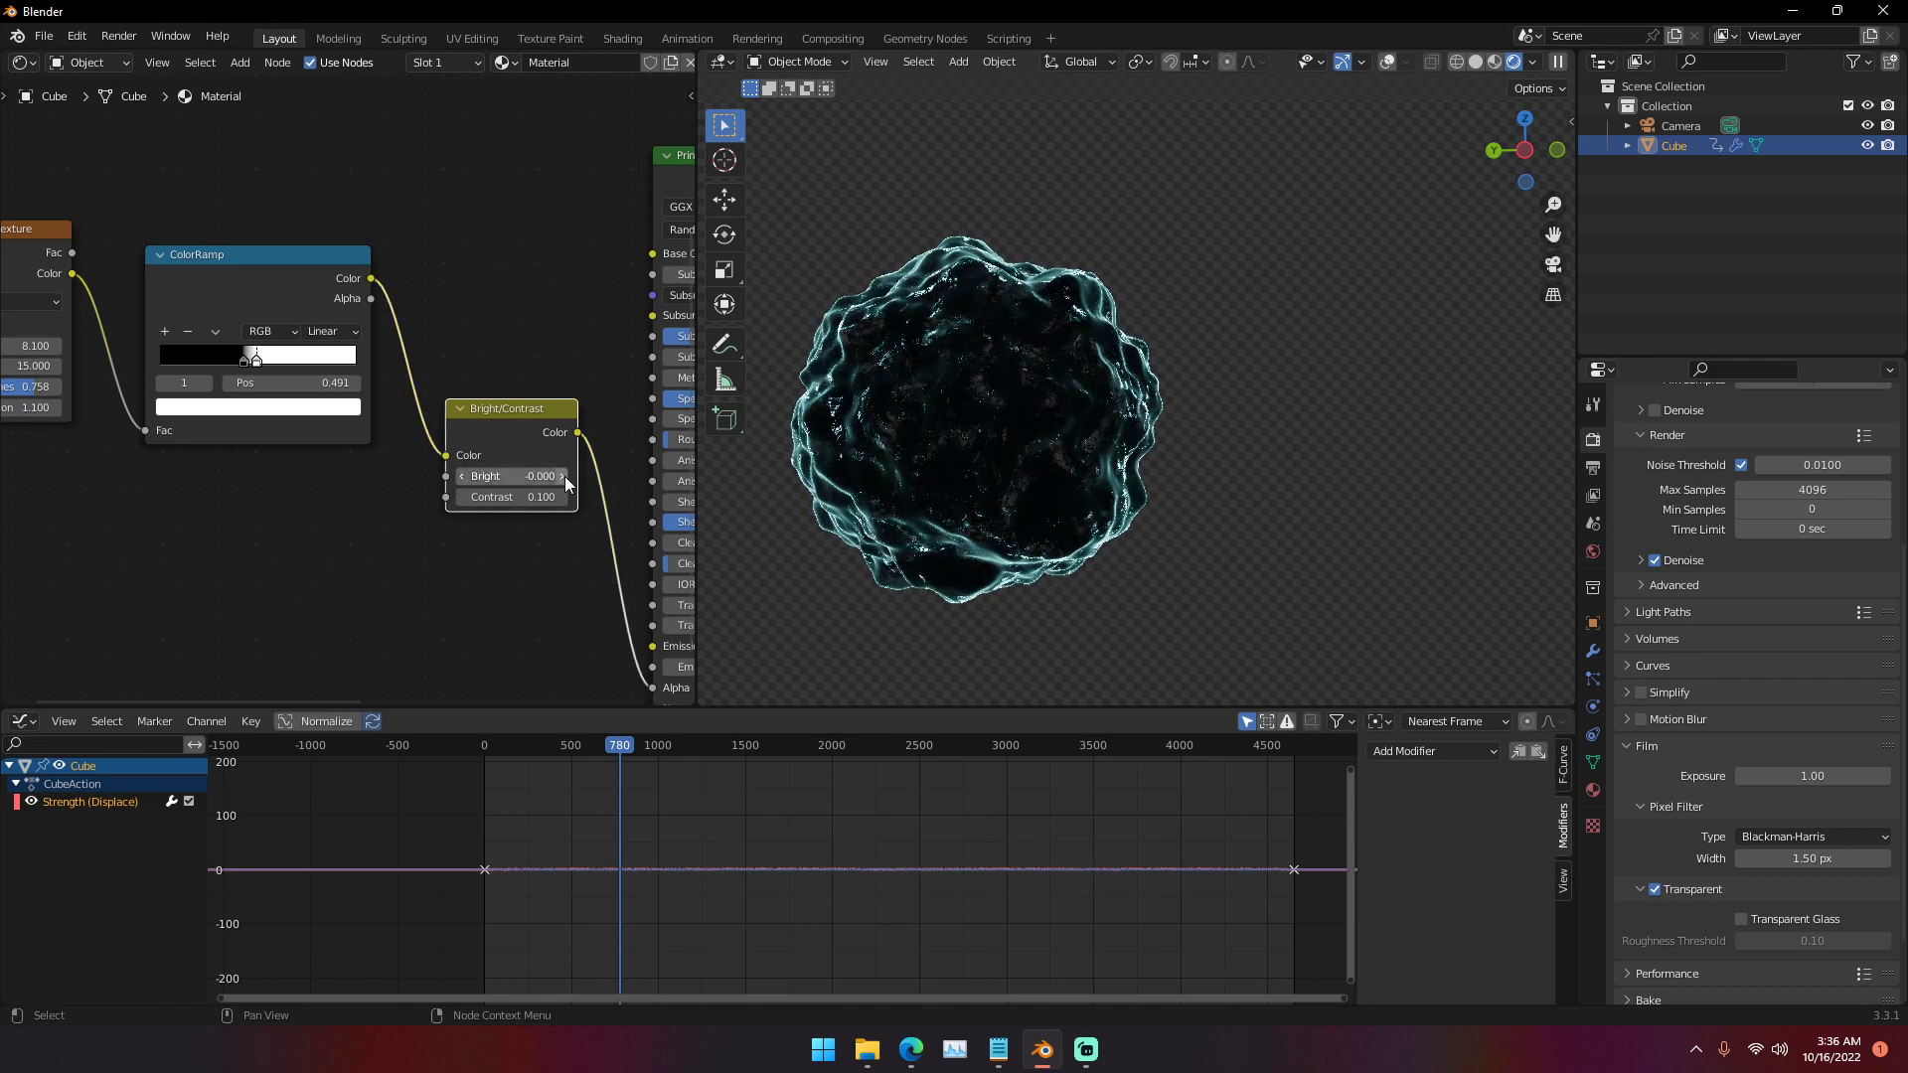
left_click(565, 476)
left_click(558, 495)
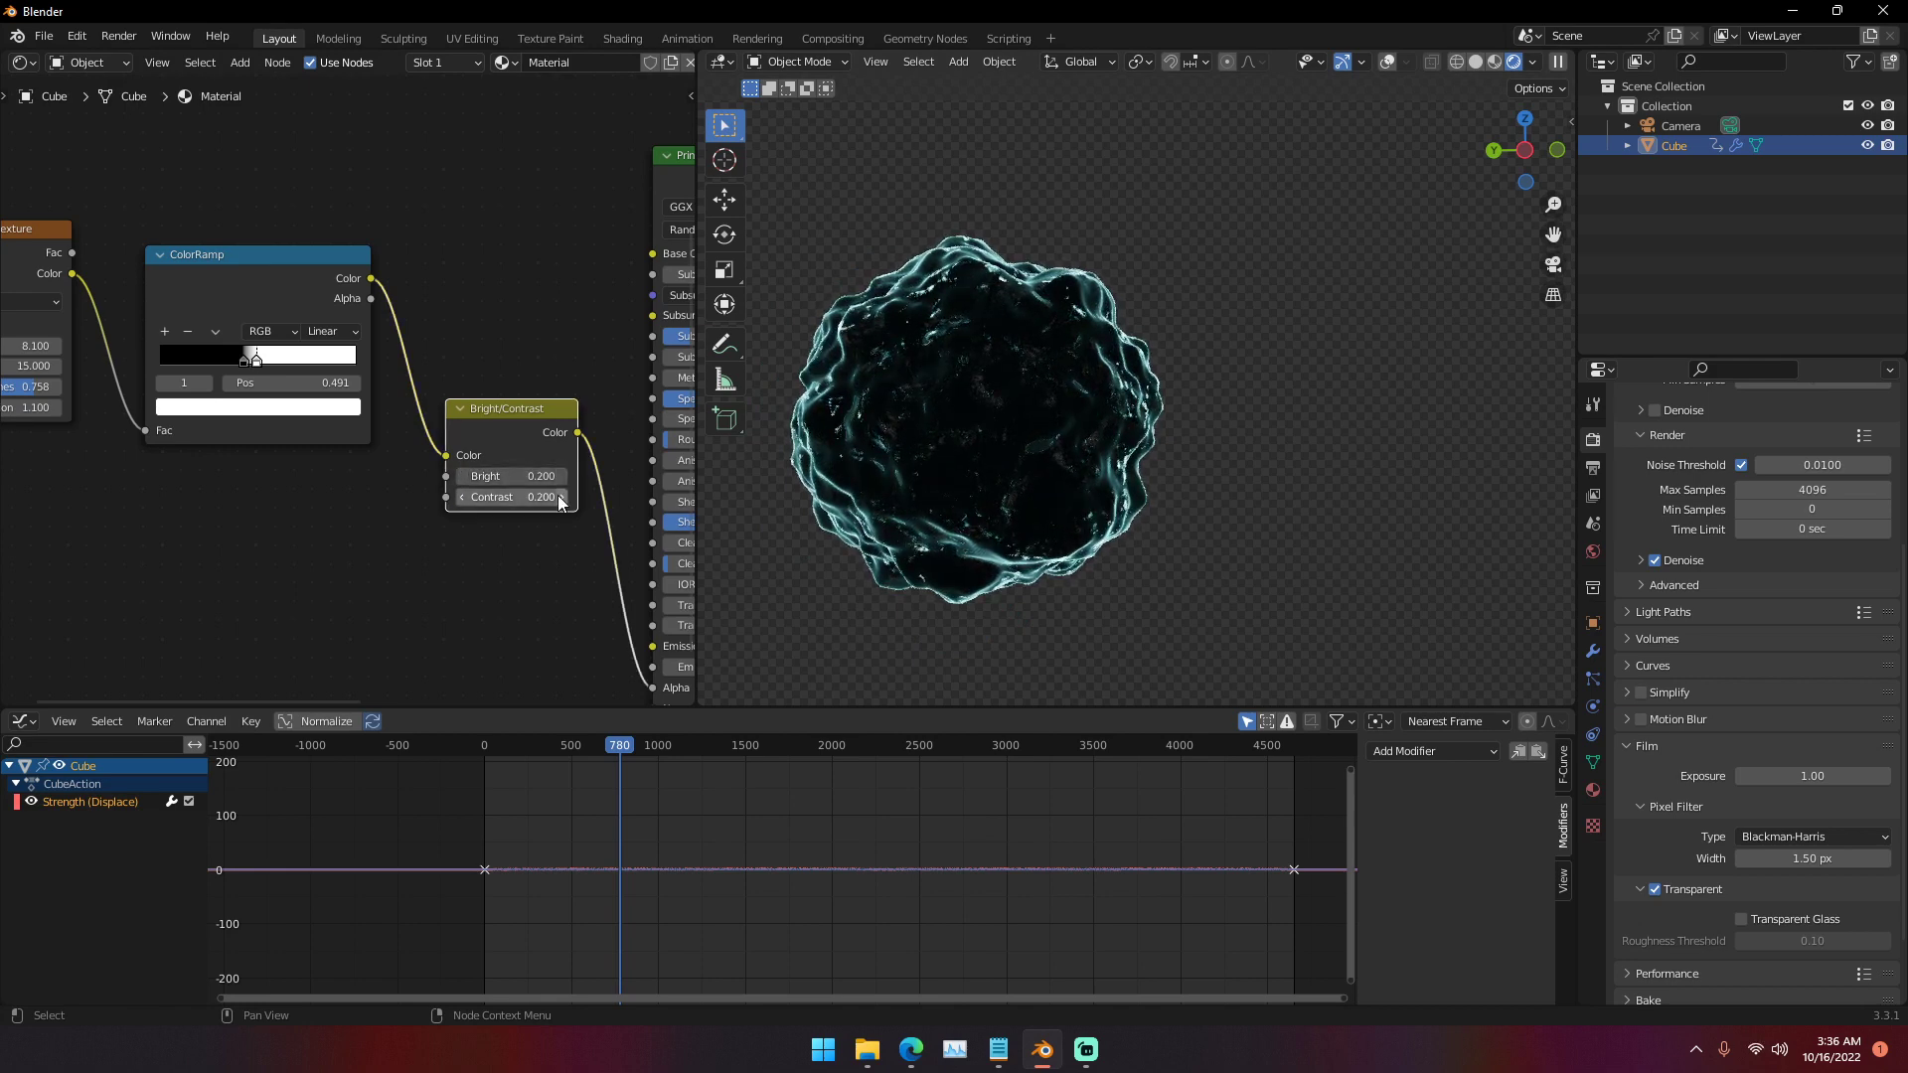
left_click(563, 476)
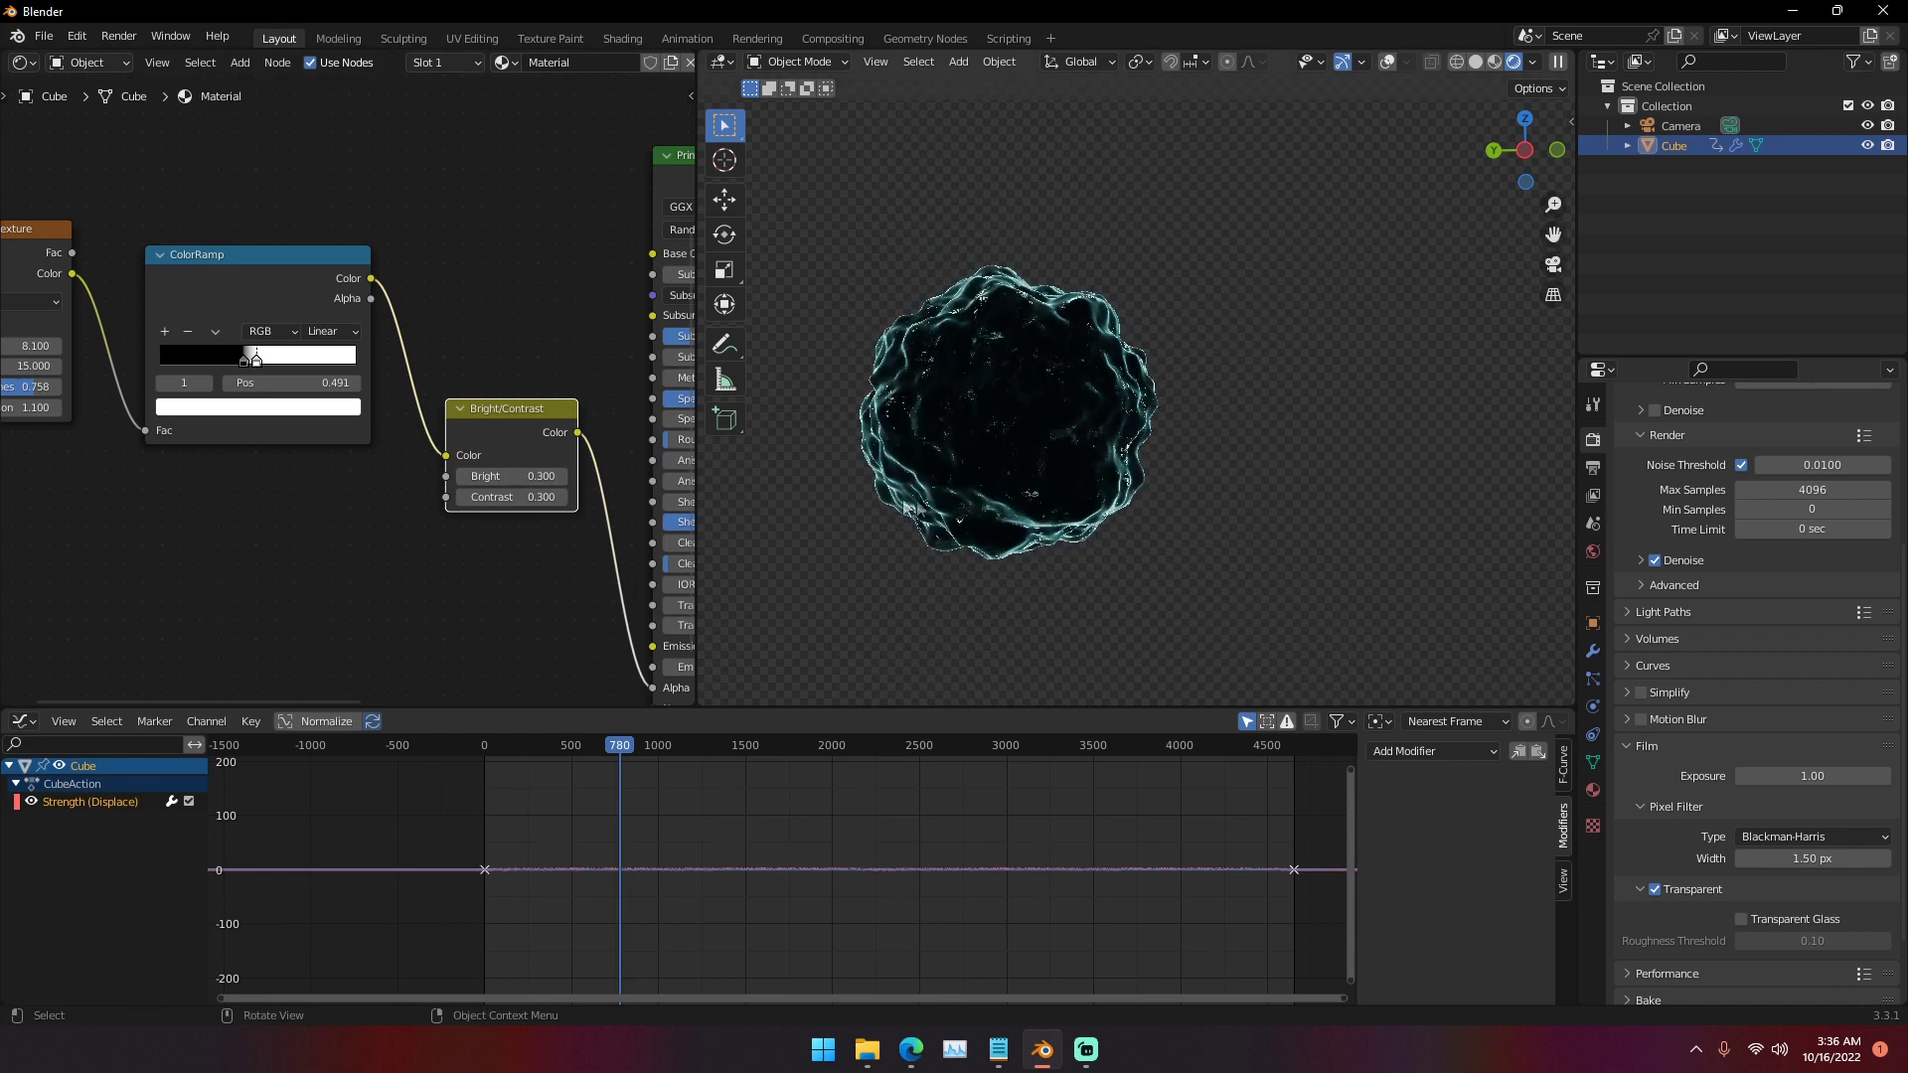
left_click(459, 476)
left_click(459, 476)
left_click(459, 495)
left_click(459, 495)
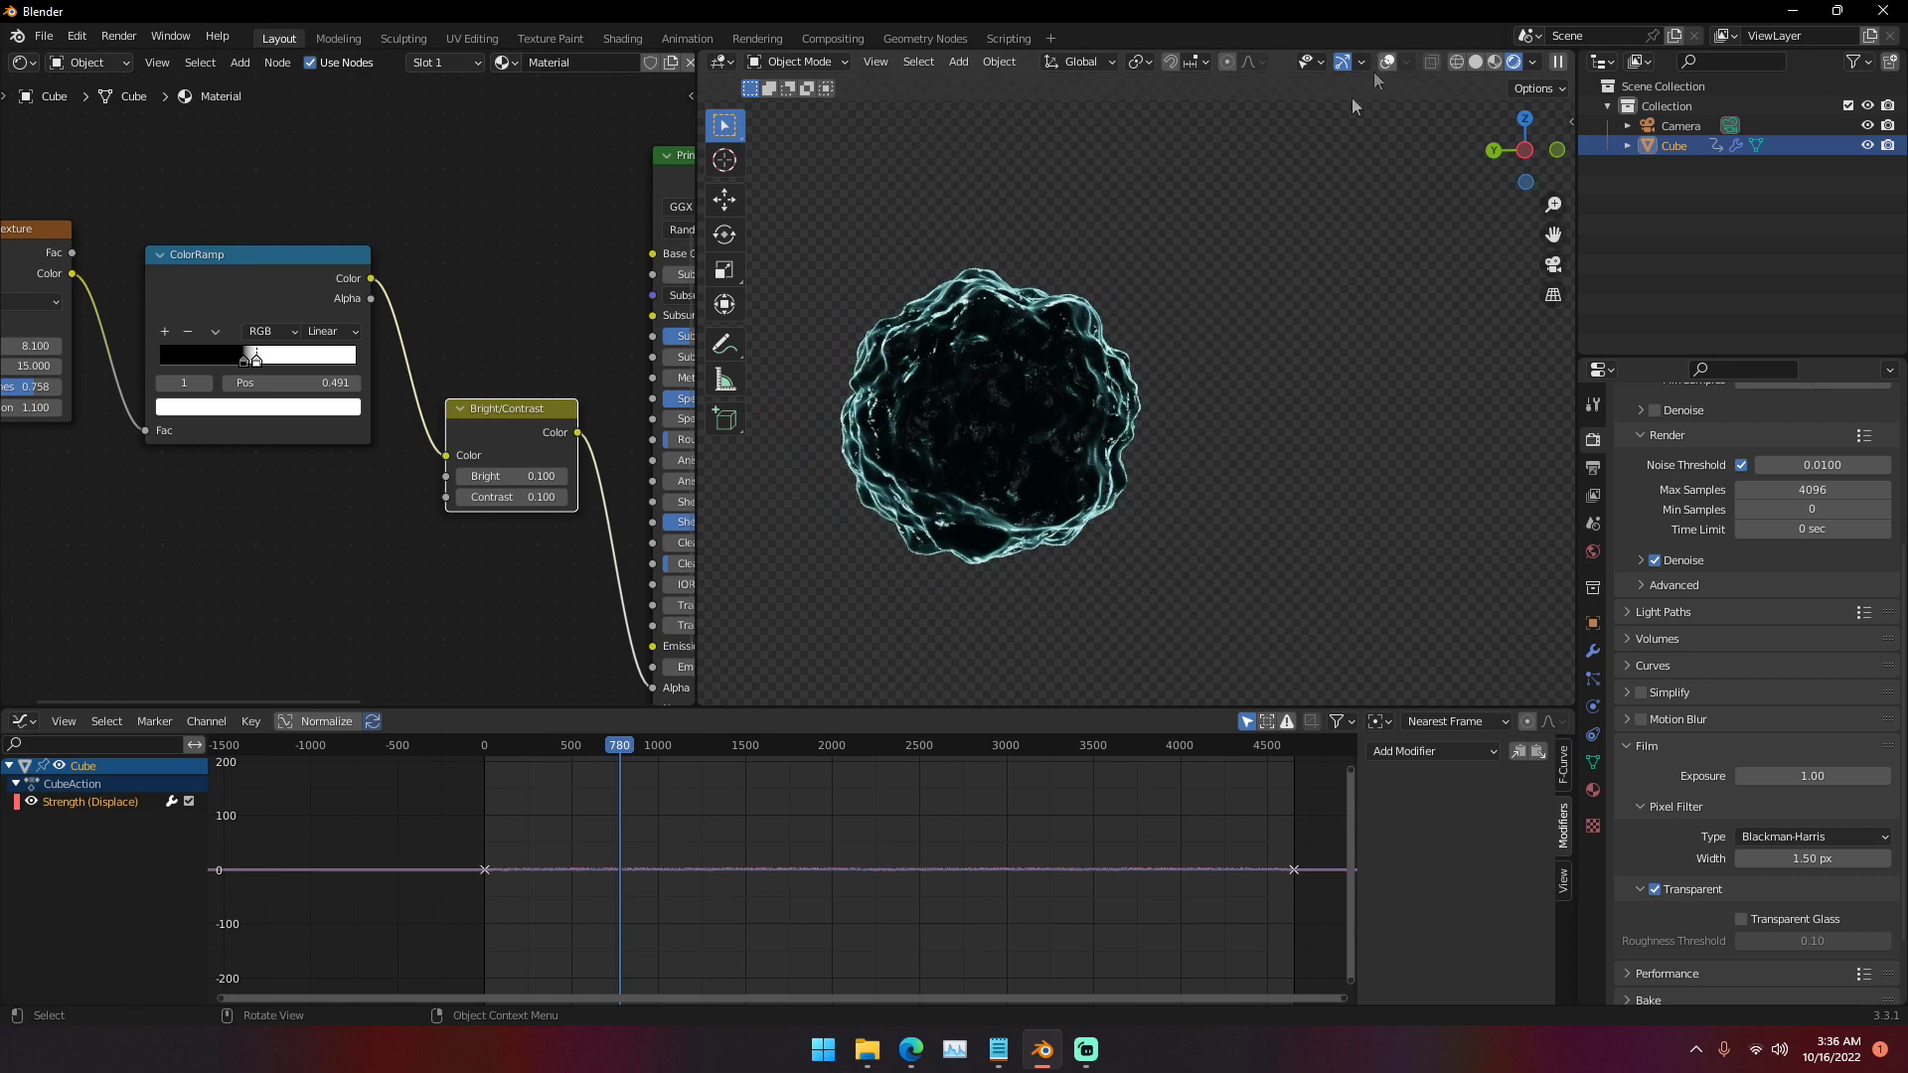
left_click(492, 746)
- Preview displacement near frame 209, view the noise Scale keyframe options, then return to frame 0
mouse_move(492, 752)
left_mouse_down()
mouse_move(579, 752)
mouse_move(521, 754)
left_mouse_up()
scroll(397, 571, "down", 1)
middle_click_drag(285, 575, 385, 603)
scroll(453, 623, "up", 4)
scroll(455, 624, "up", 1)
scroll(198, 596, "down", 3)
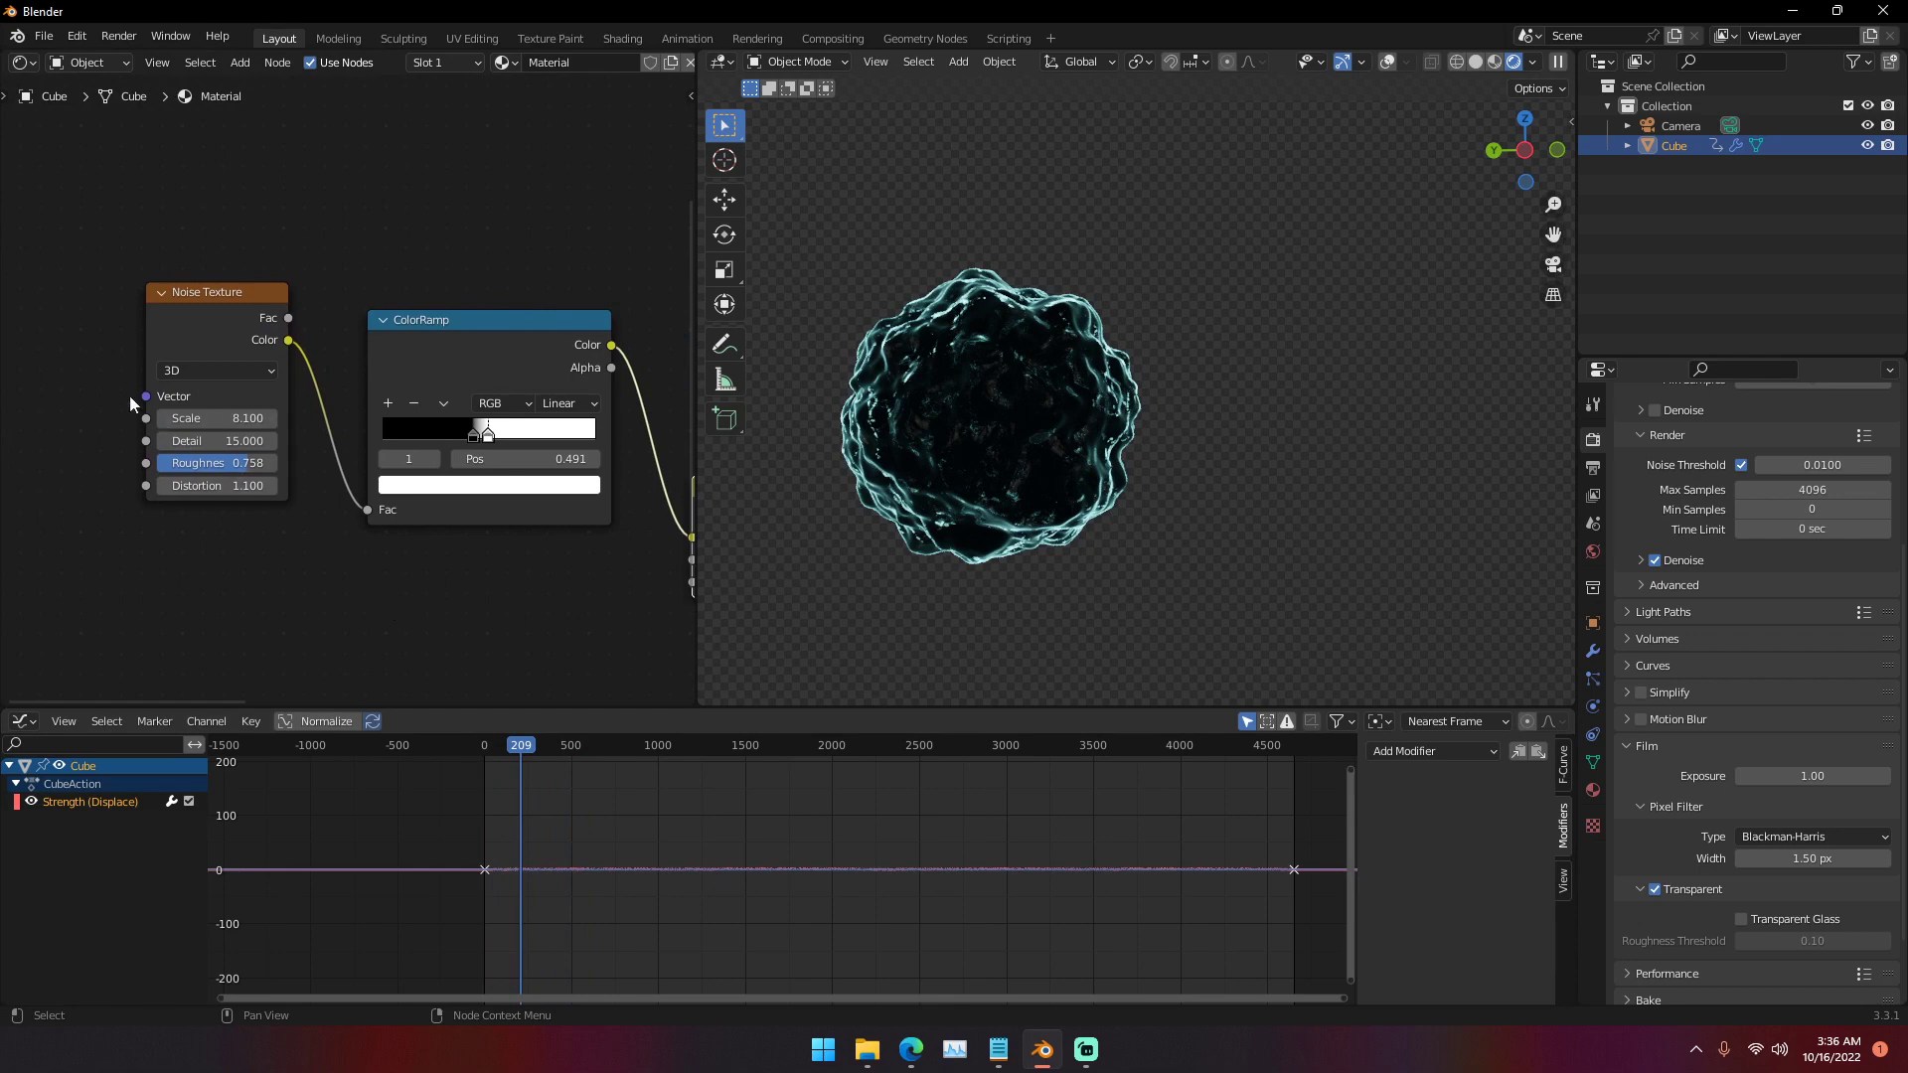
right_click(200, 419)
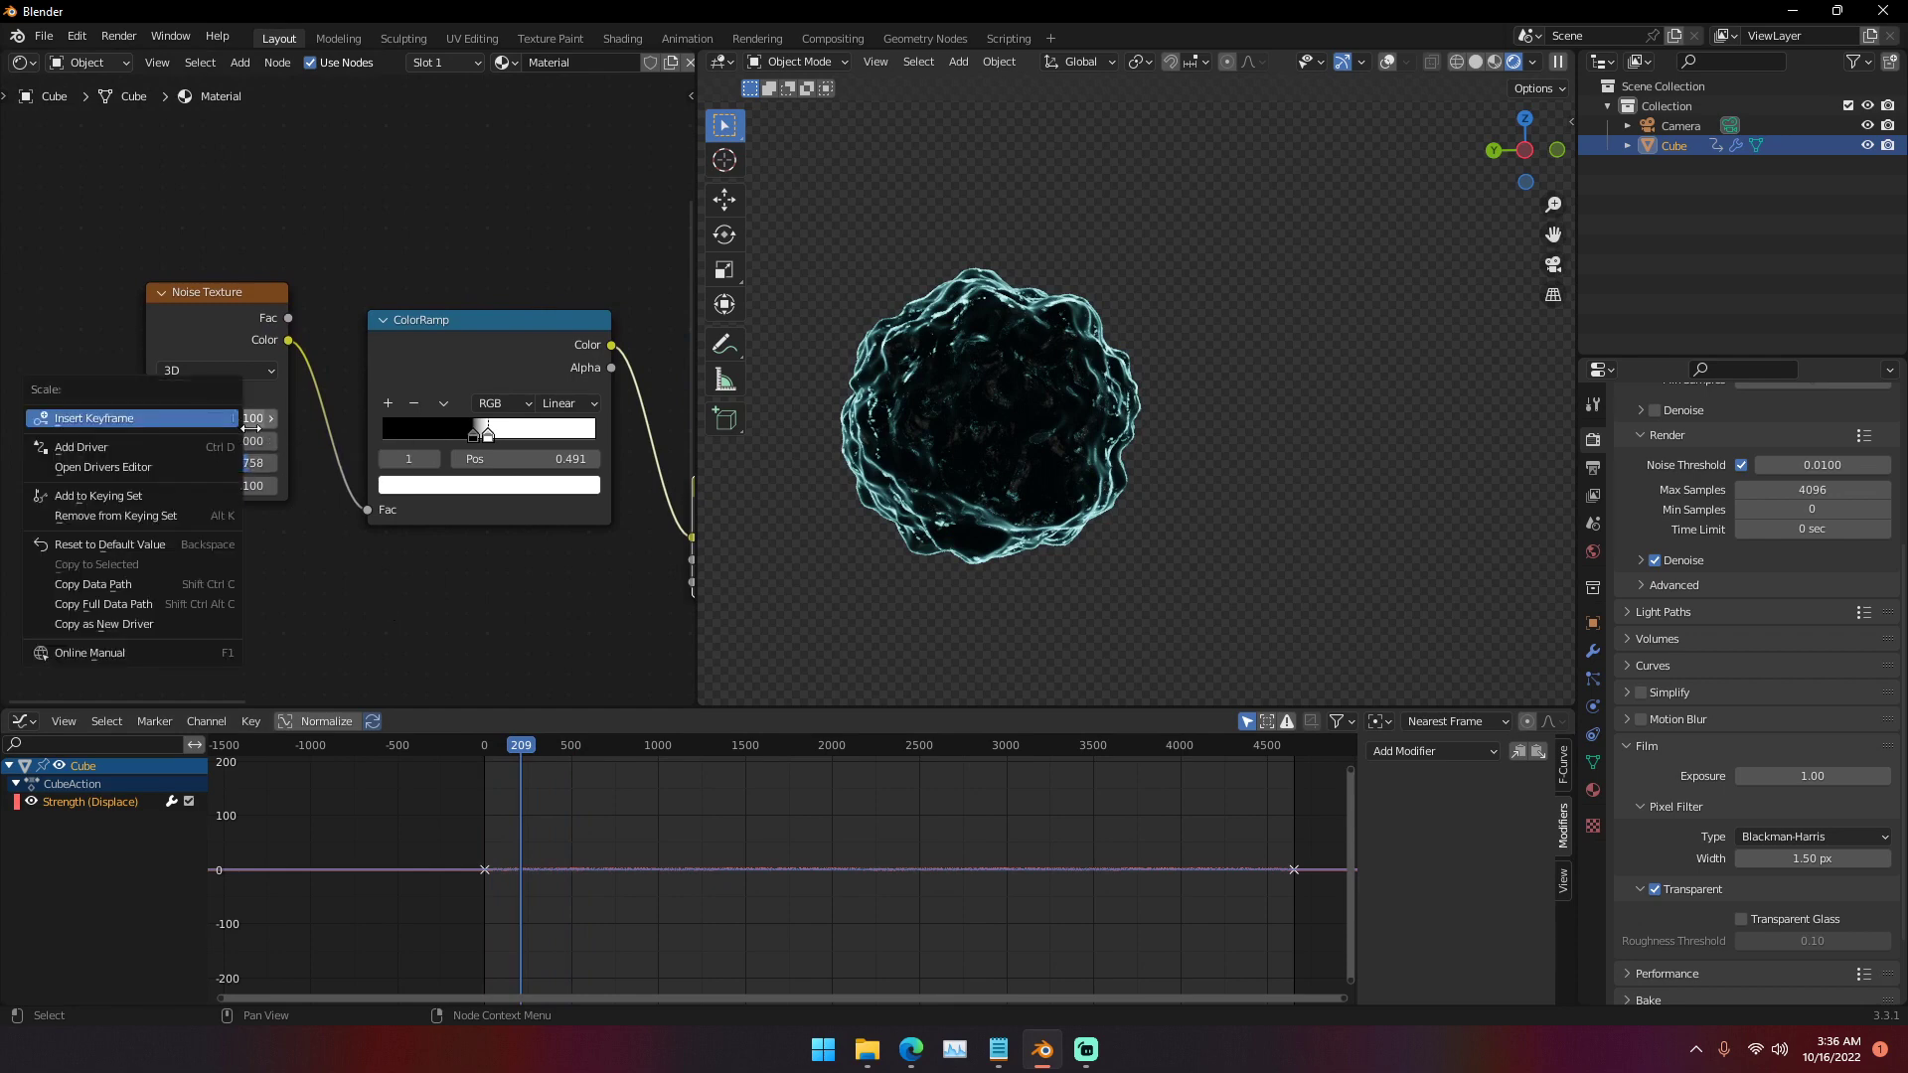
left_click(482, 744)
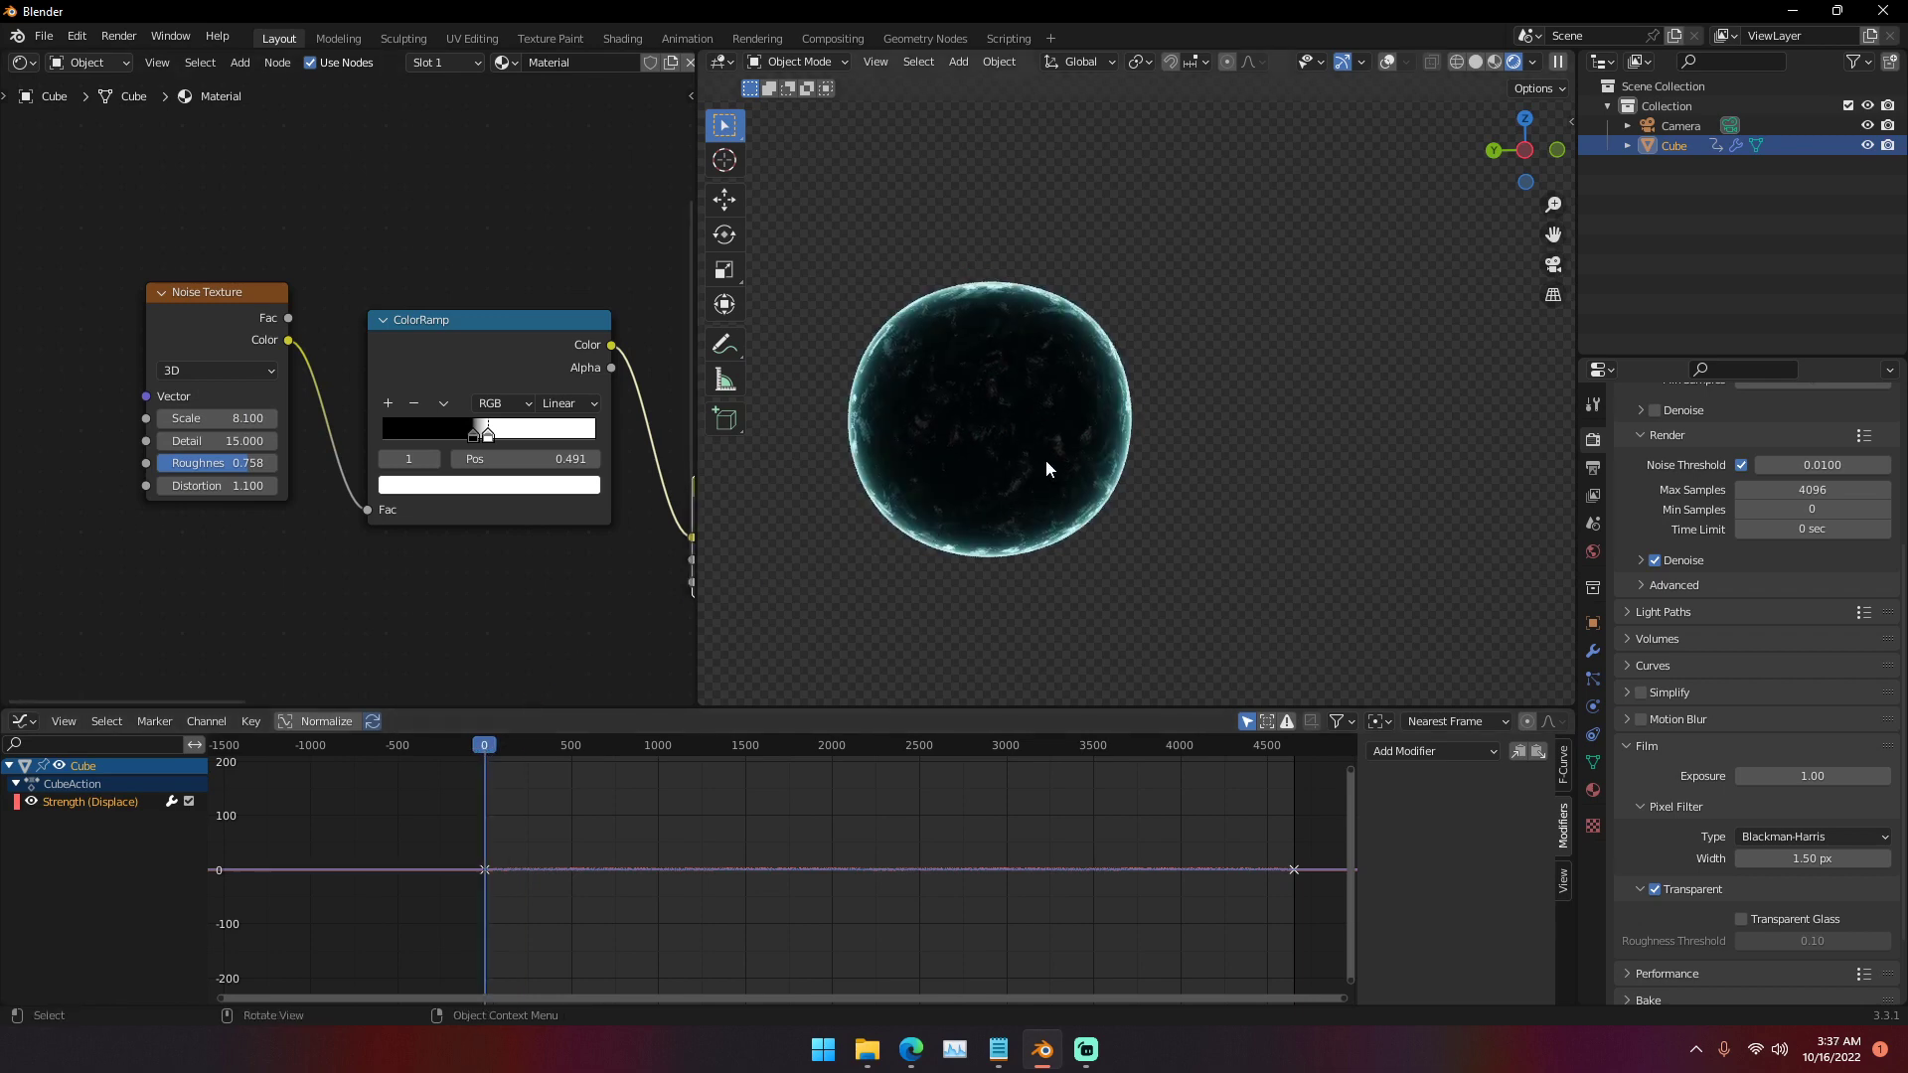
- Move the ColorRamp's black stop to position 0.255 and nudge the node with G
scroll(1080, 504, "up", 2)
middle_click_drag(966, 516, 1167, 545)
scroll(1053, 576, "up", 2)
left_click_drag(494, 445, 432, 437)
key("g")
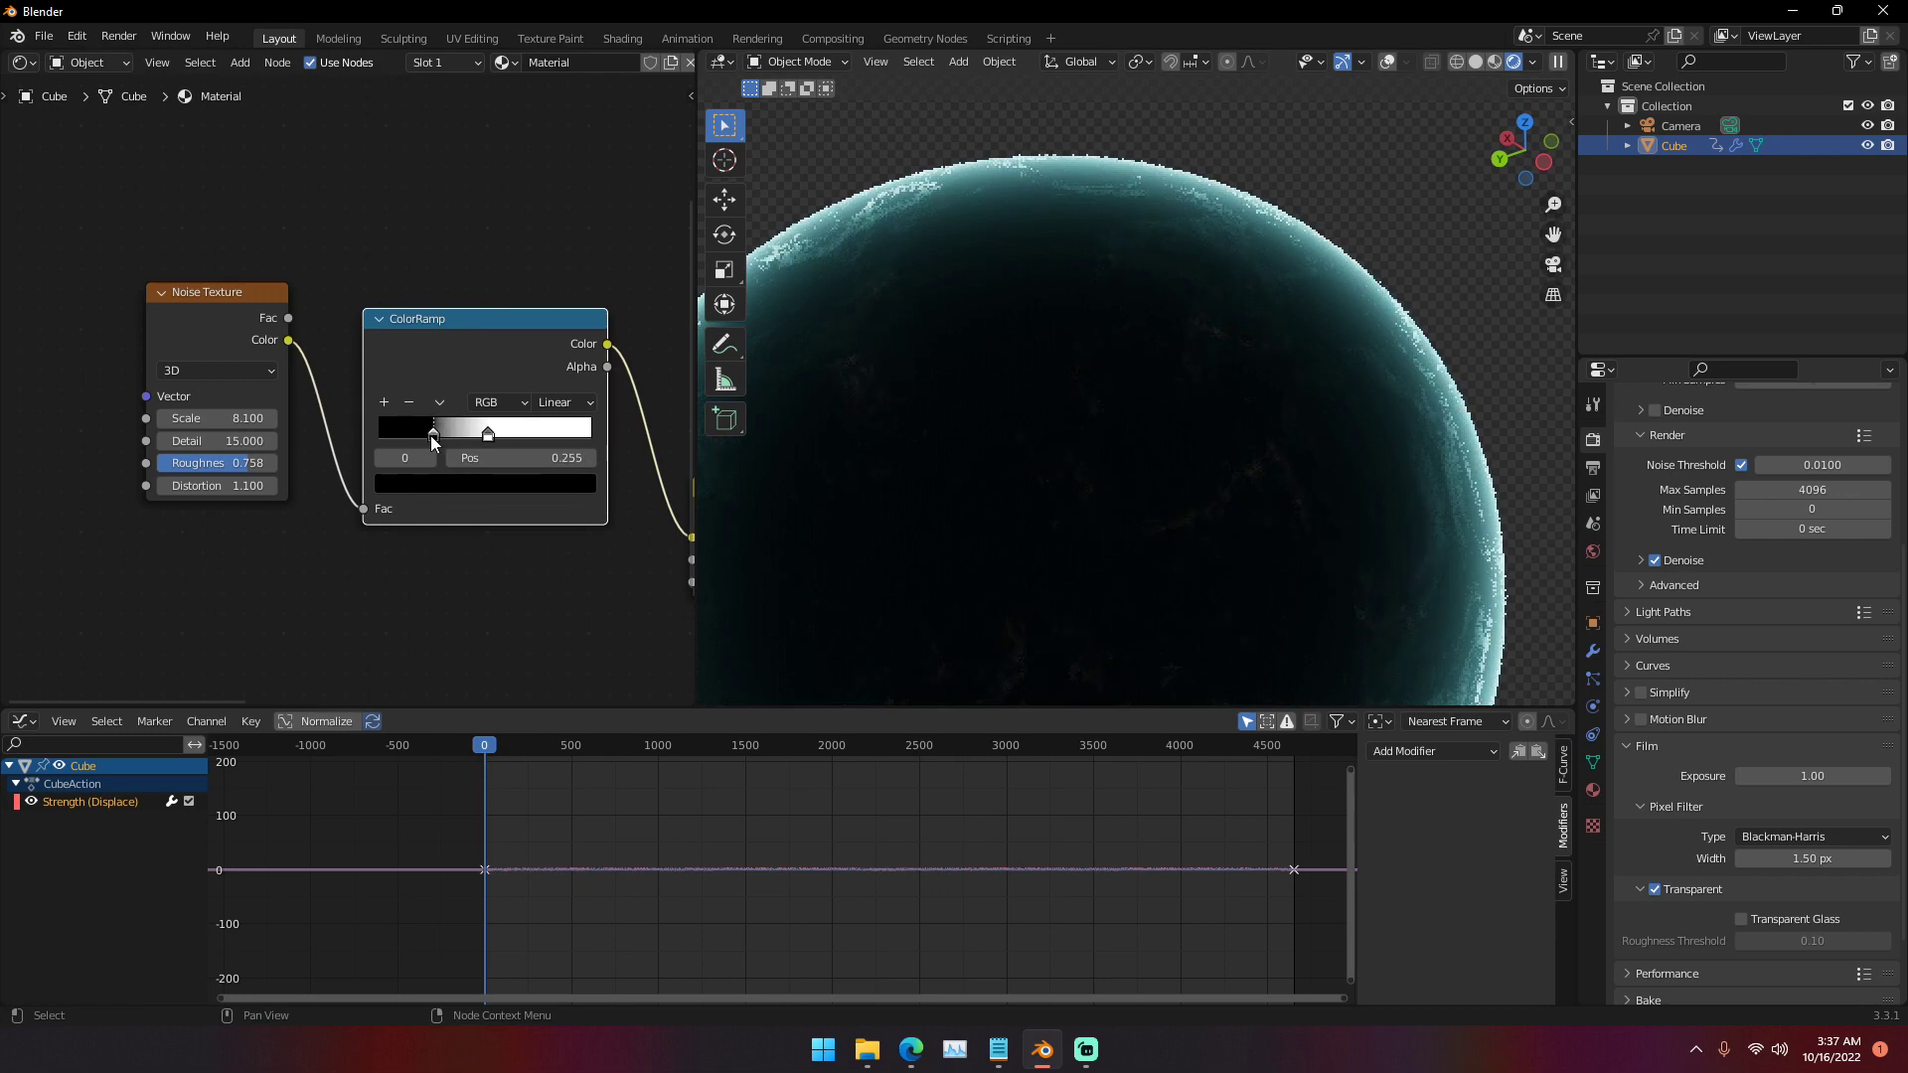
scroll(1210, 483, "down", 6)
middle_click_drag(1210, 482, 1173, 410)
scroll(1173, 411, "up", 3)
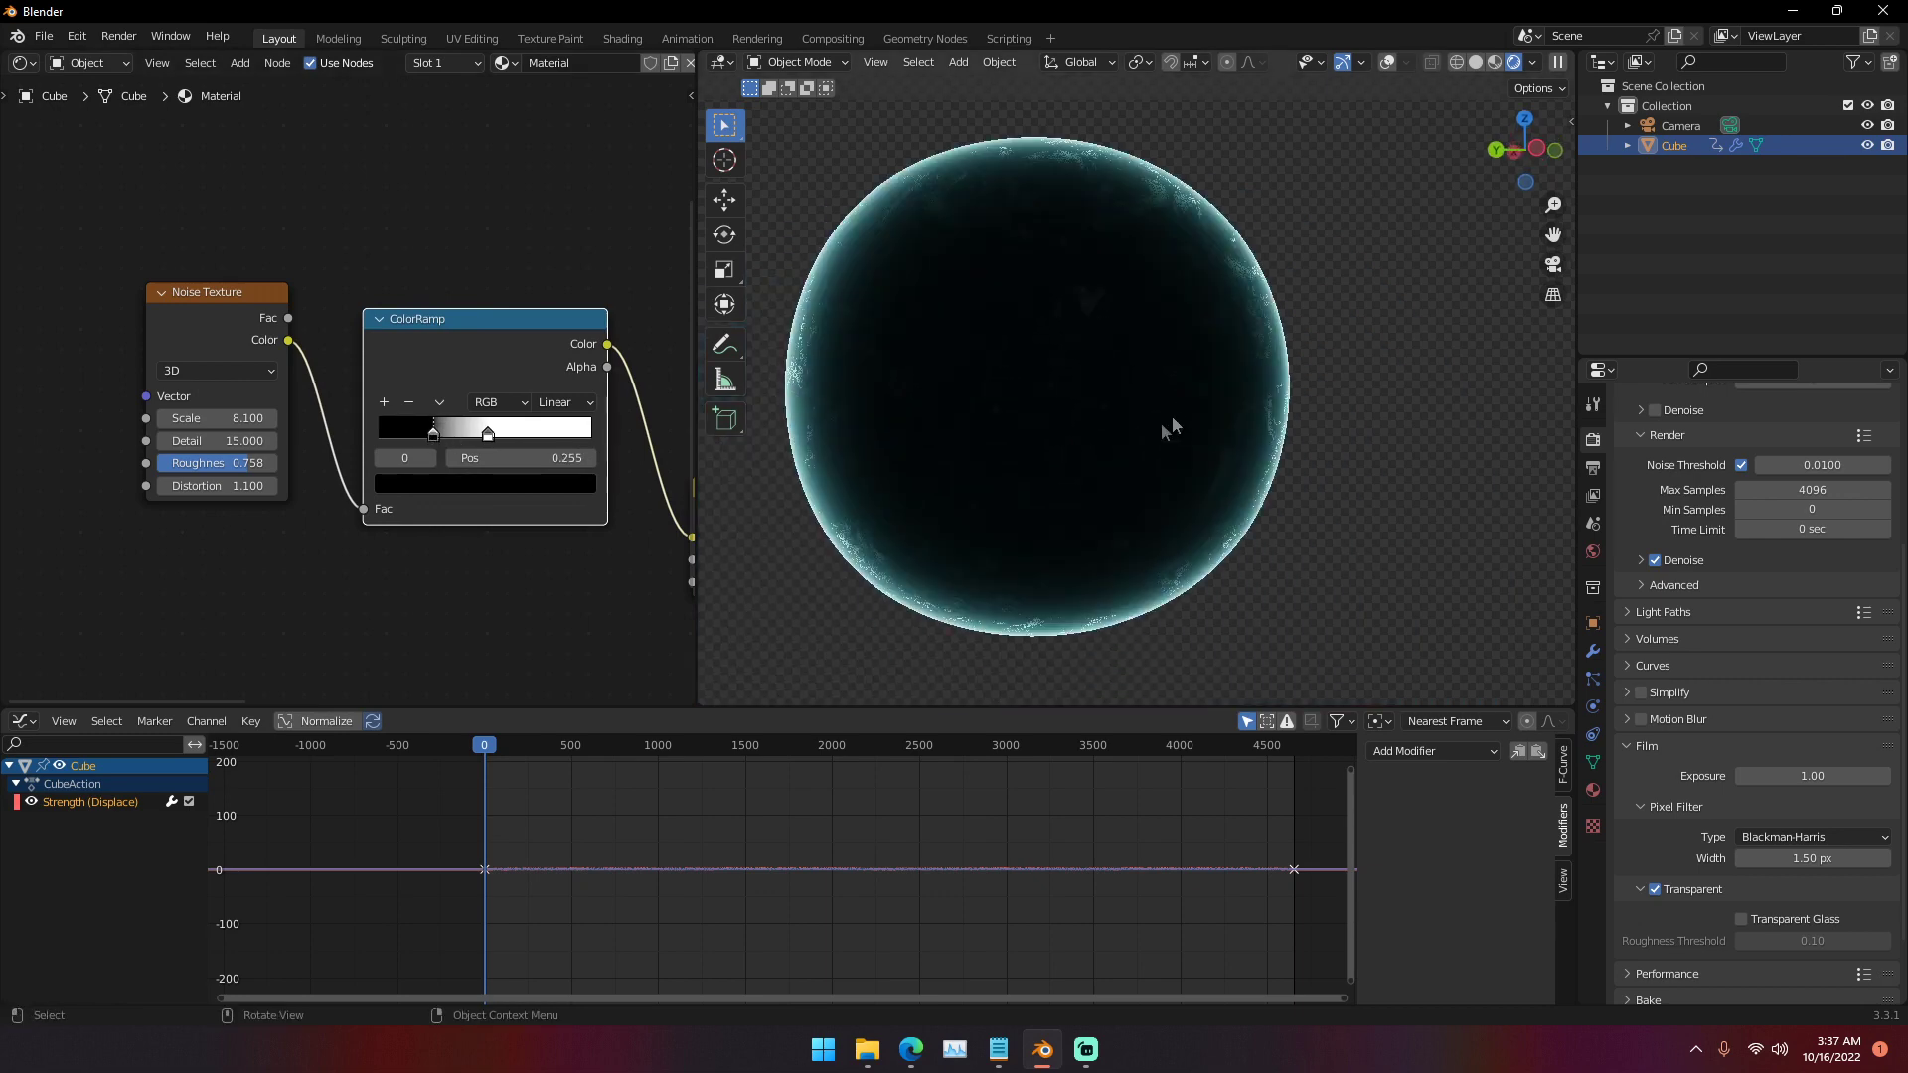
- Preview the displaced sphere at frames 334, 408 and 471, then on to 626
left_click_drag(497, 746, 541, 746)
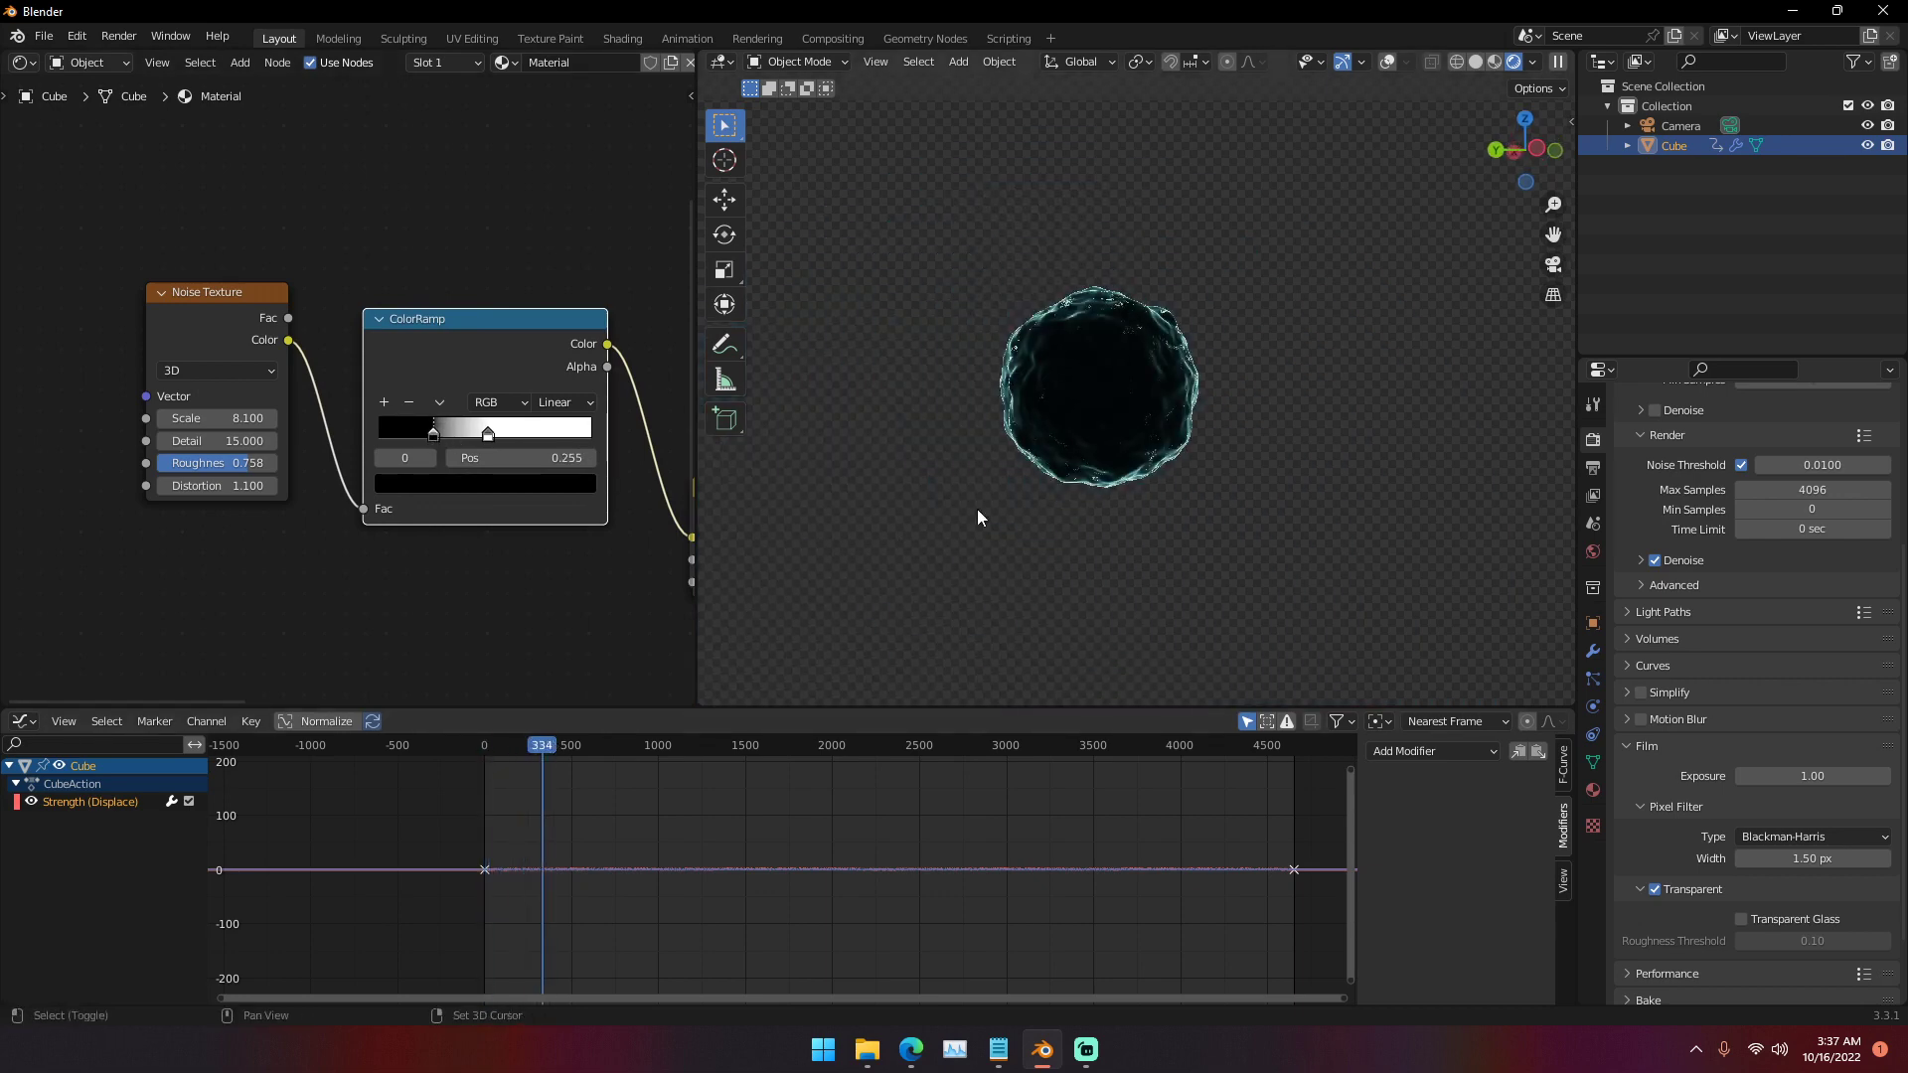
left_click_drag(548, 753, 565, 755)
middle_click_drag(920, 490, 884, 516)
scroll(911, 517, "up", 3)
scroll(1034, 427, "down", 5)
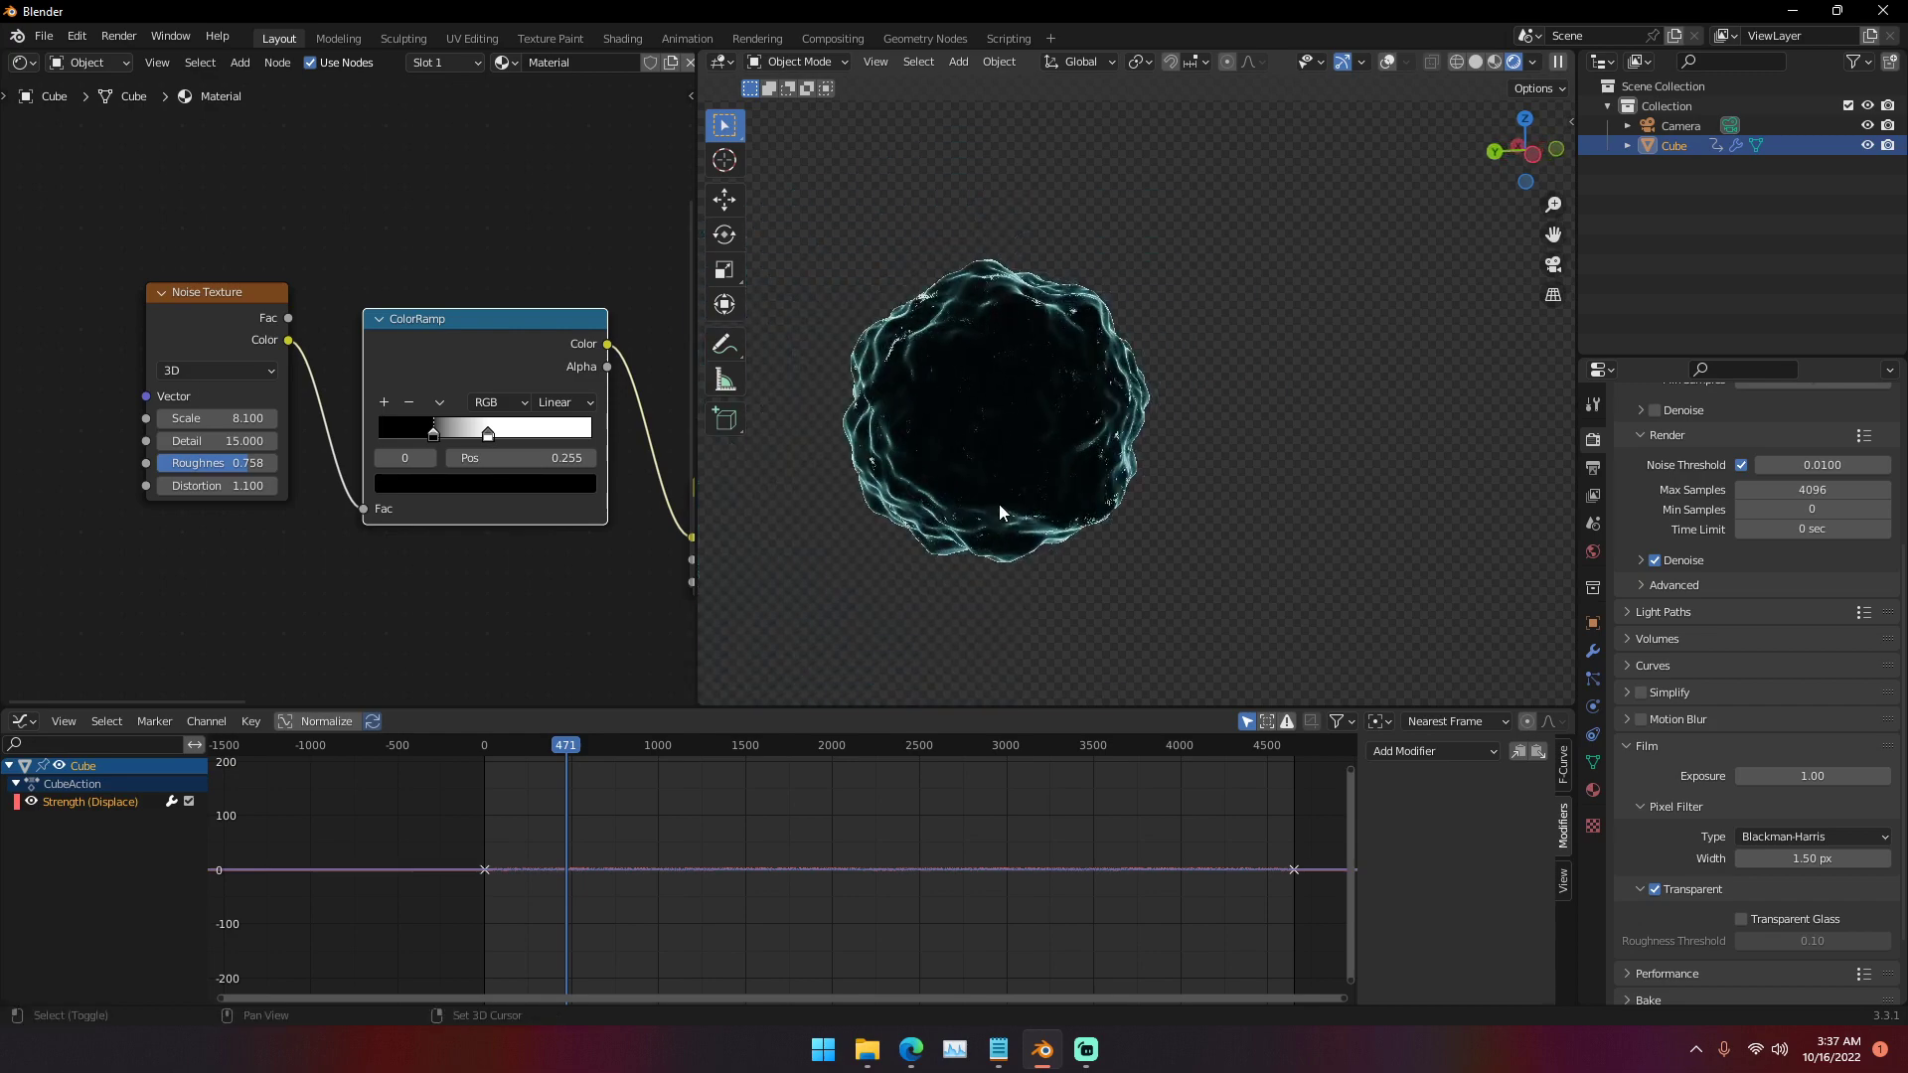
scroll(995, 530, "up", 3)
scroll(996, 531, "down", 2)
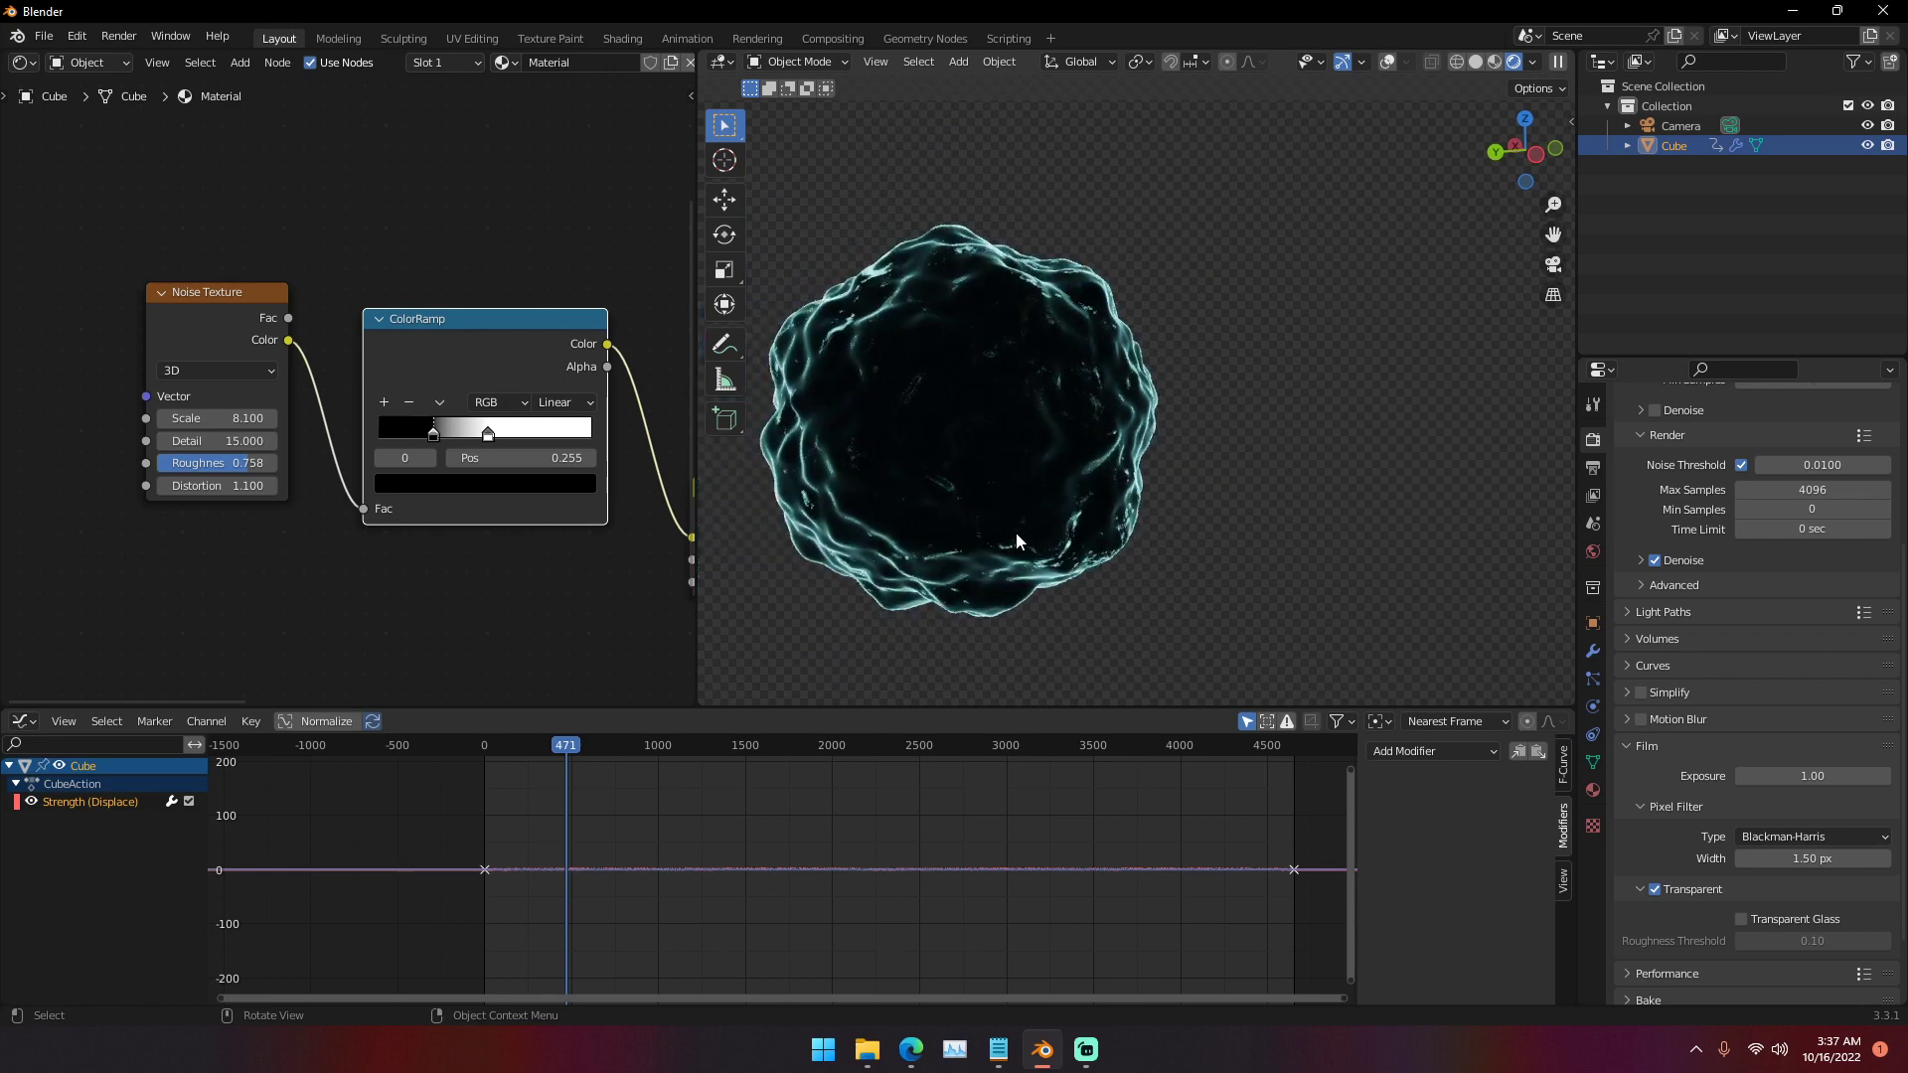
mouse_move(566, 745)
left_mouse_down()
mouse_move(849, 755)
mouse_move(593, 753)
left_mouse_up()
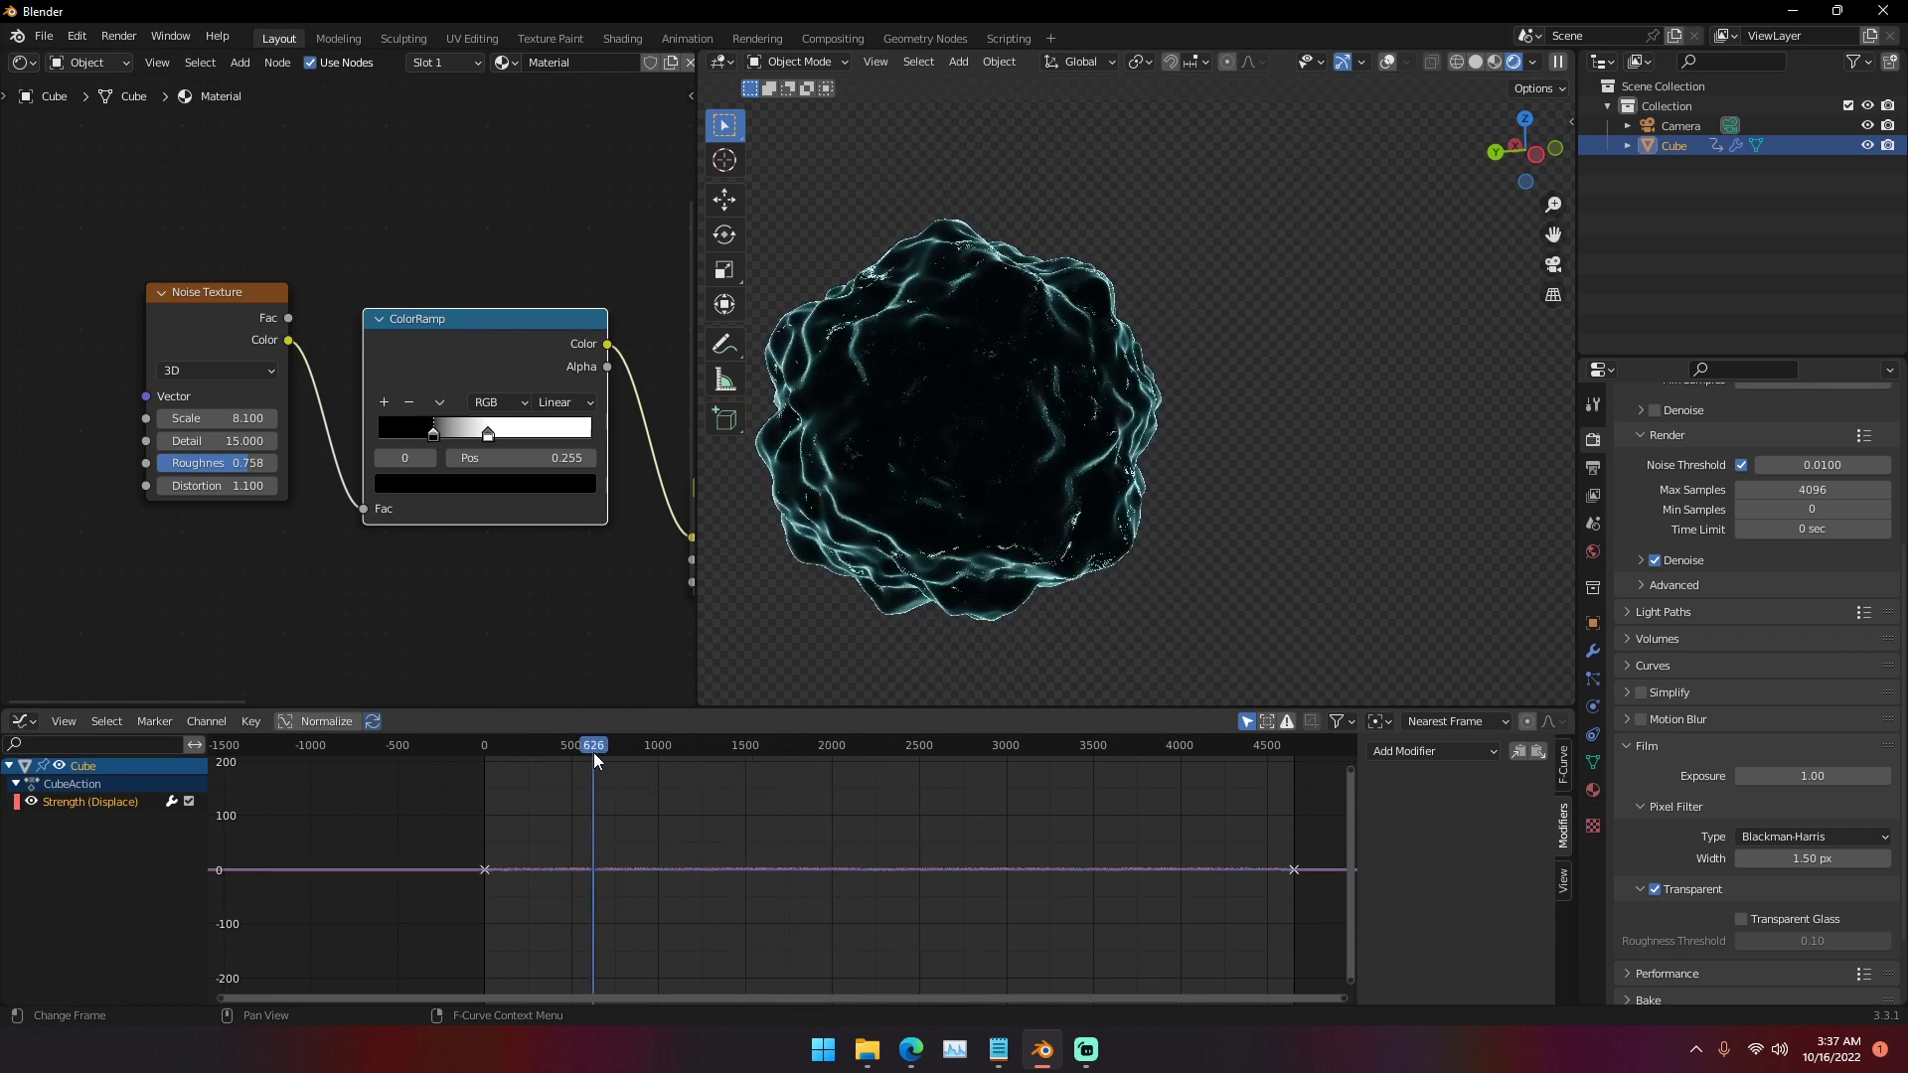